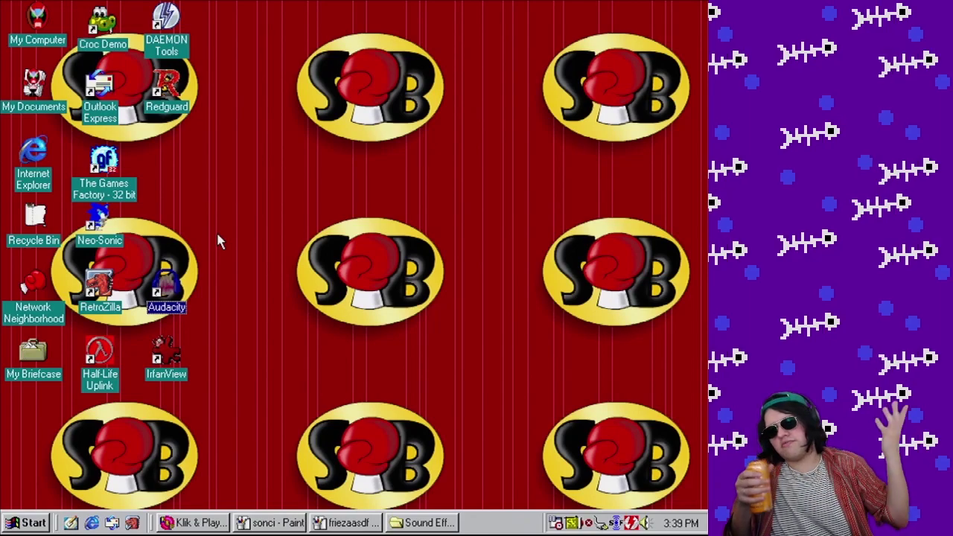
- Launch Audacity and browse for an audio file in the 3D Movie Maker Sound Effects folder within Downloads
click(218, 239)
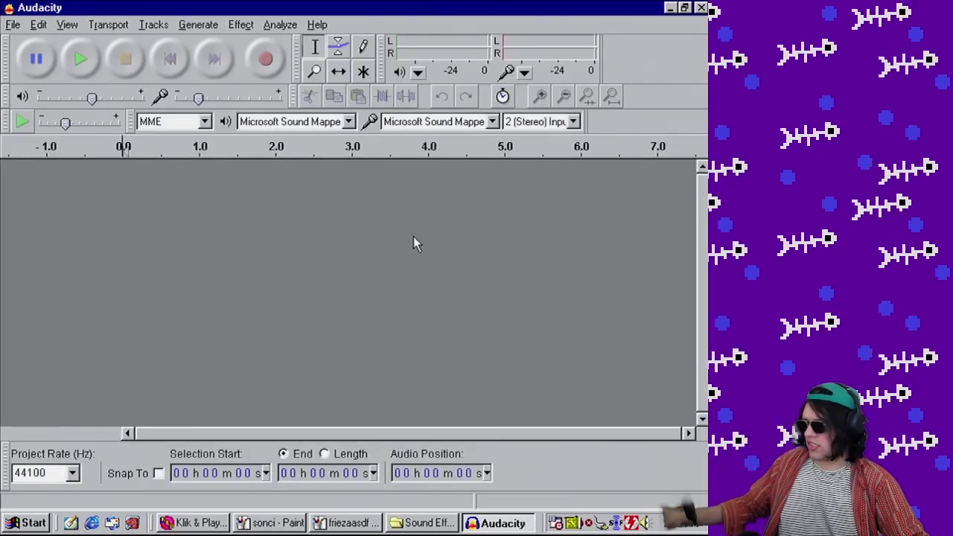
click(12, 25)
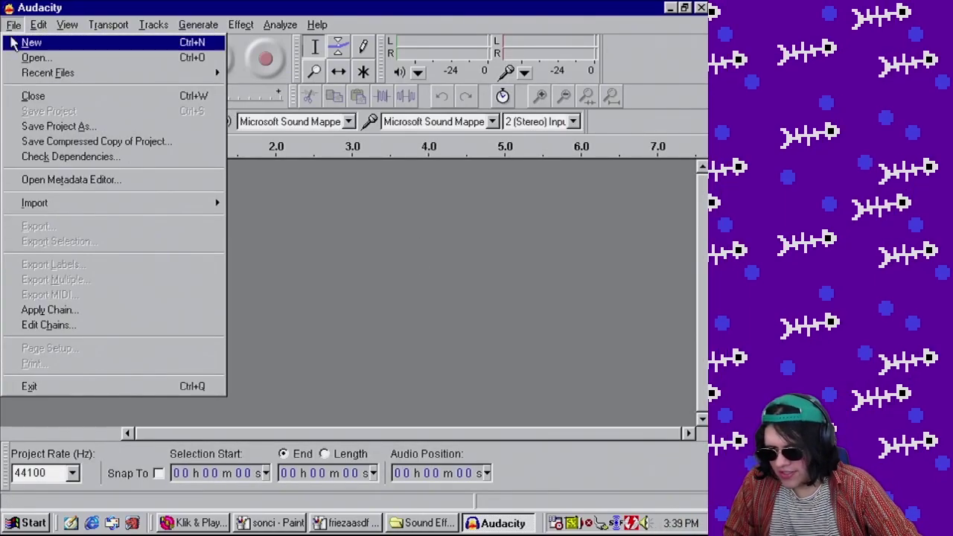
click(29, 58)
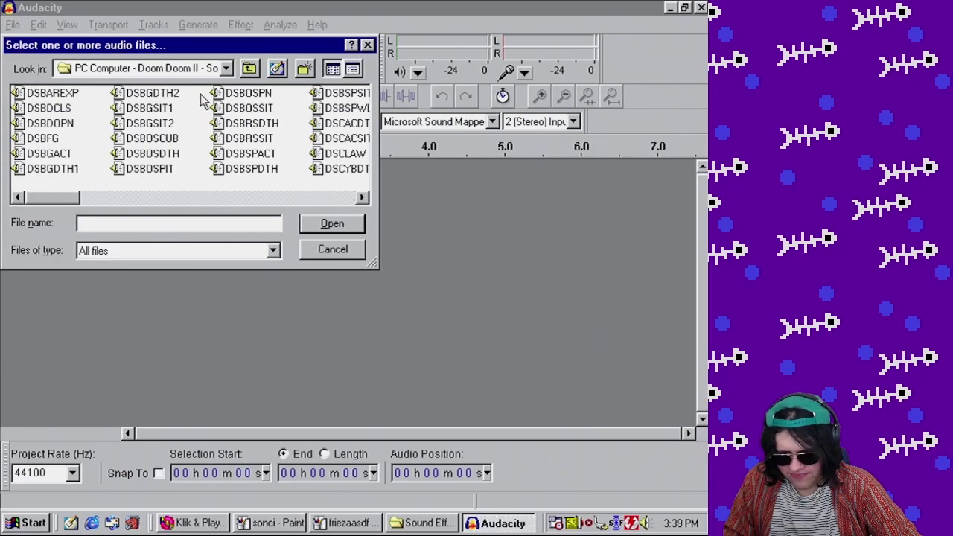
click(249, 69)
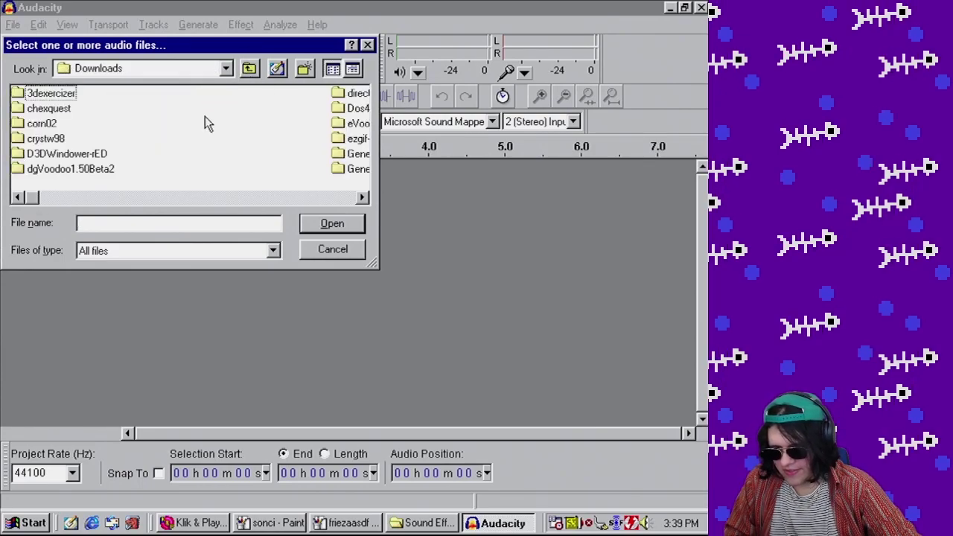
scroll(205, 123, right, 6)
scroll(204, 123, right, 6)
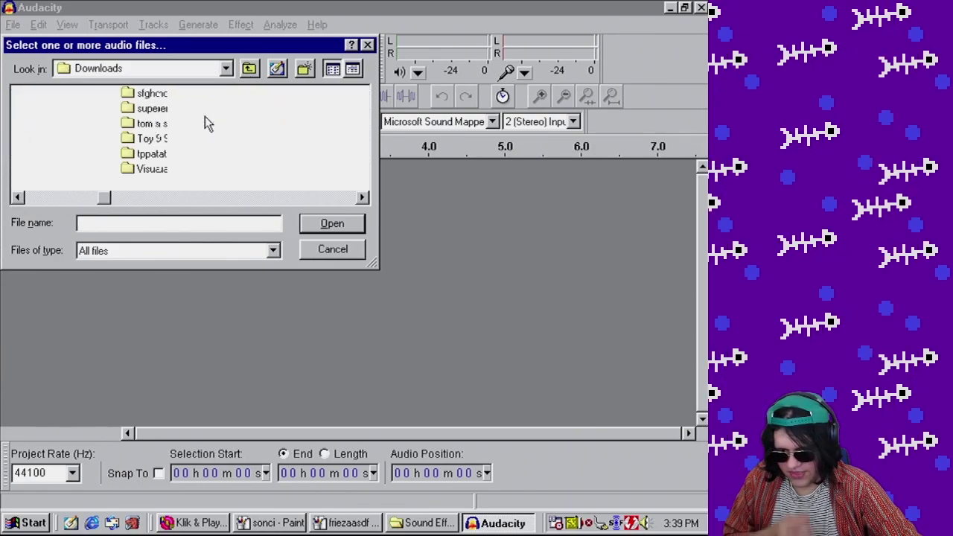
scroll(149, 130, left, 4)
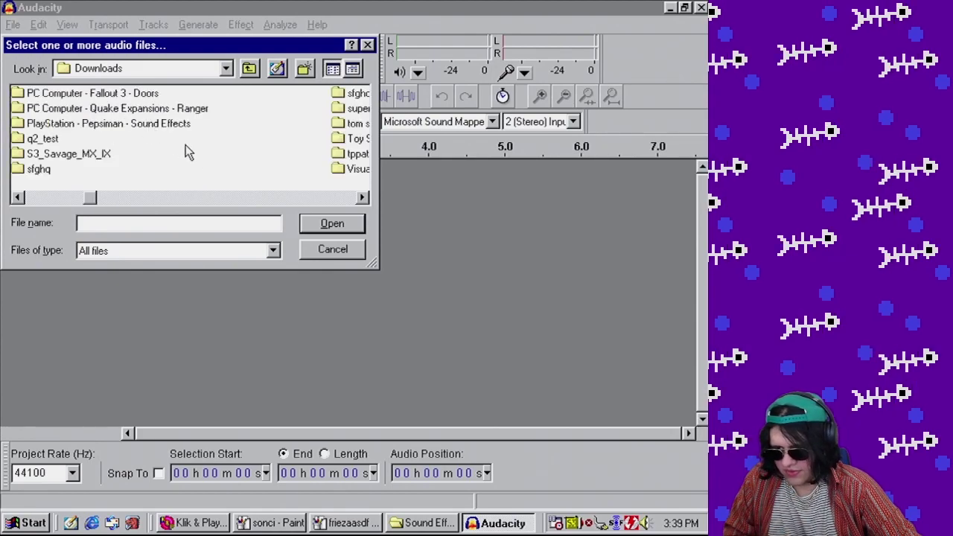
scroll(113, 134, left, 2)
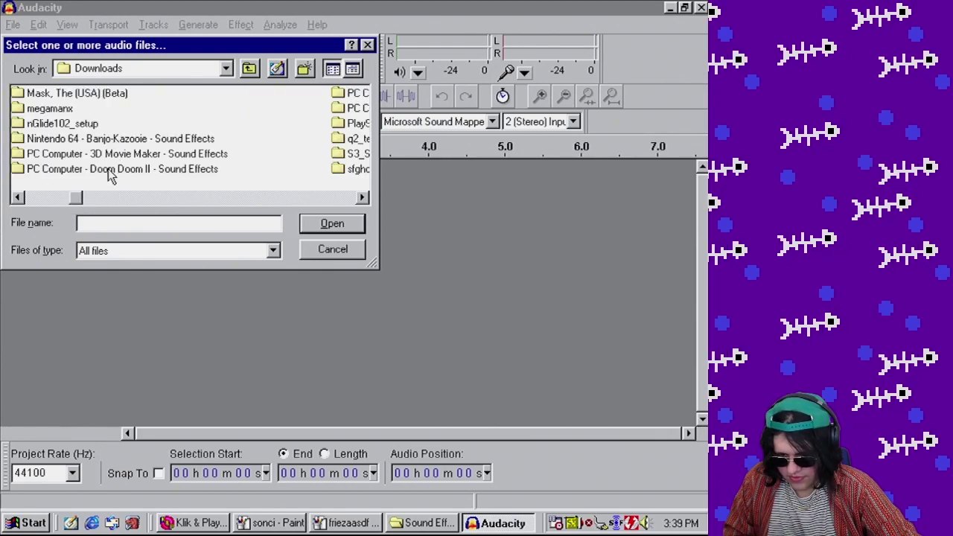
double_click(124, 153)
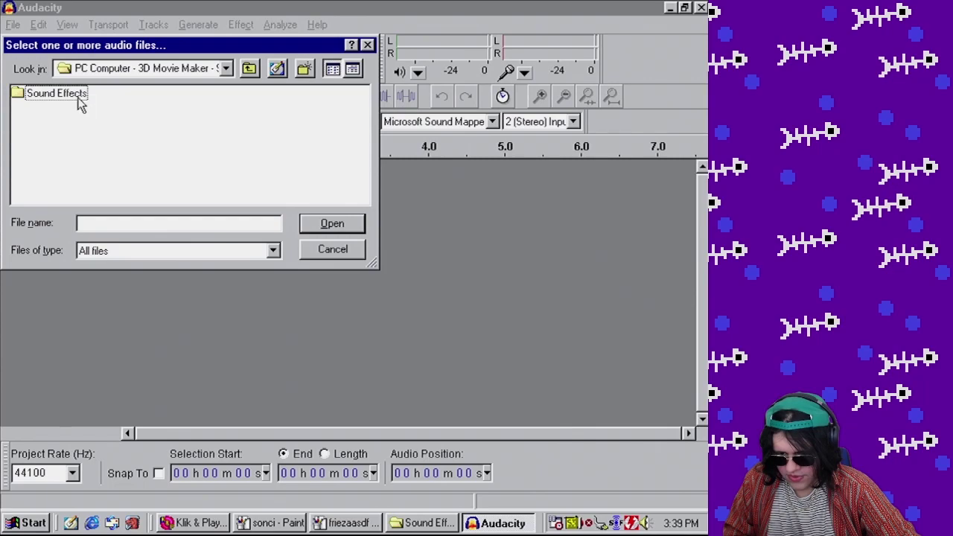
double_click(78, 97)
- Open the SNDS.3CN_spaceship land sound effect and play it back
scroll(251, 165, right, 5)
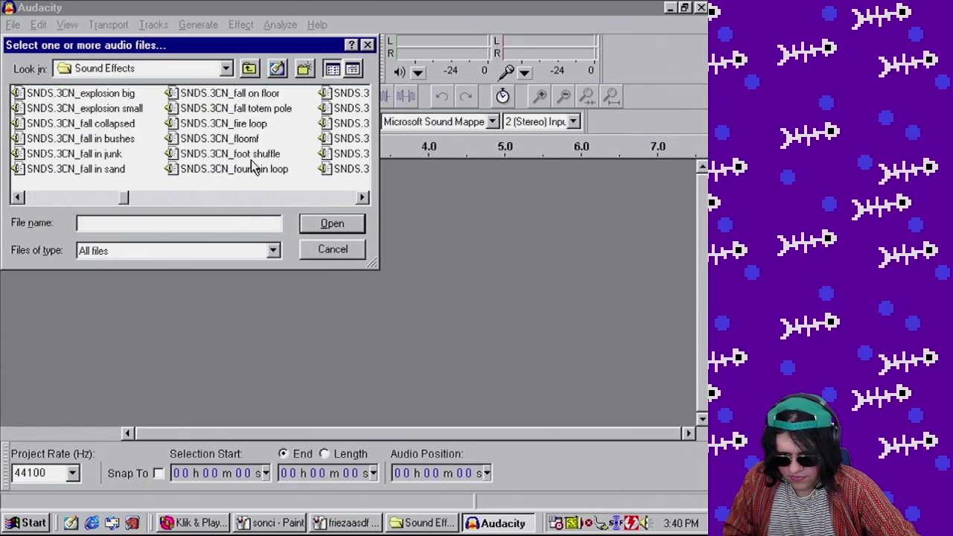
scroll(251, 165, right, 10)
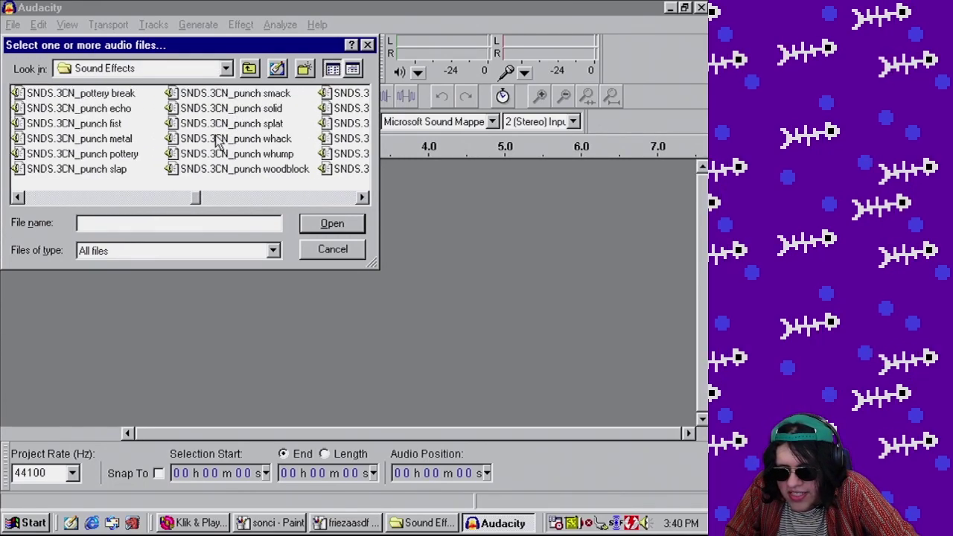
scroll(218, 142, right, 6)
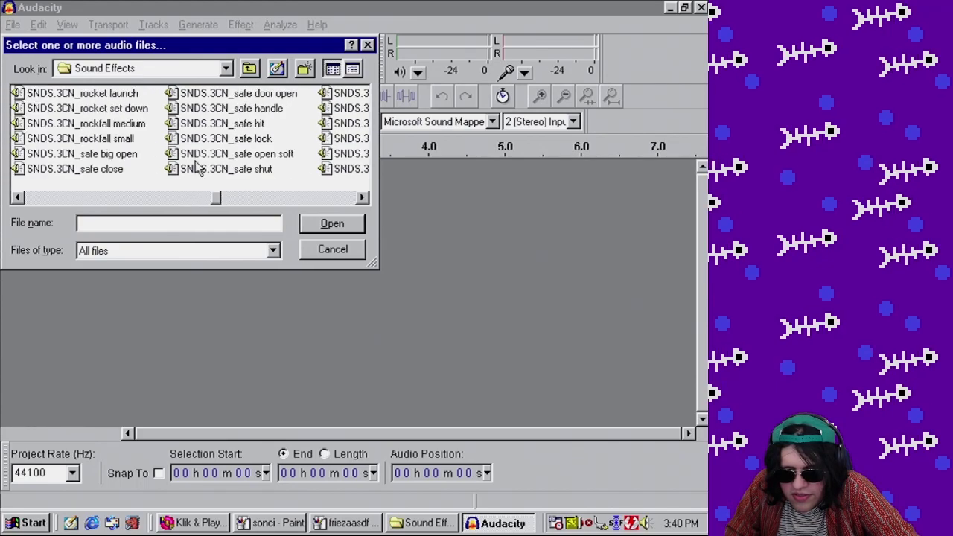
scroll(211, 155, right, 1)
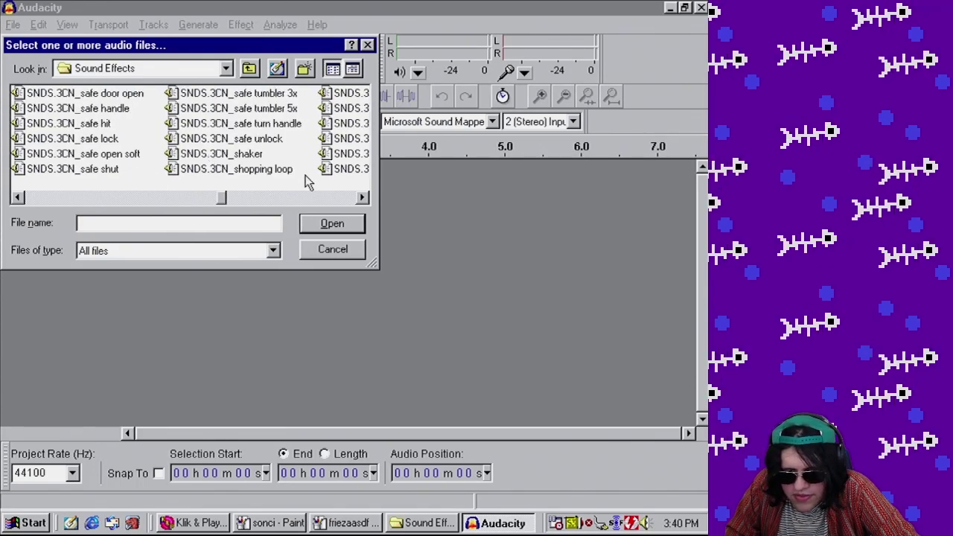
scroll(308, 182, right, 1)
double_click(250, 169)
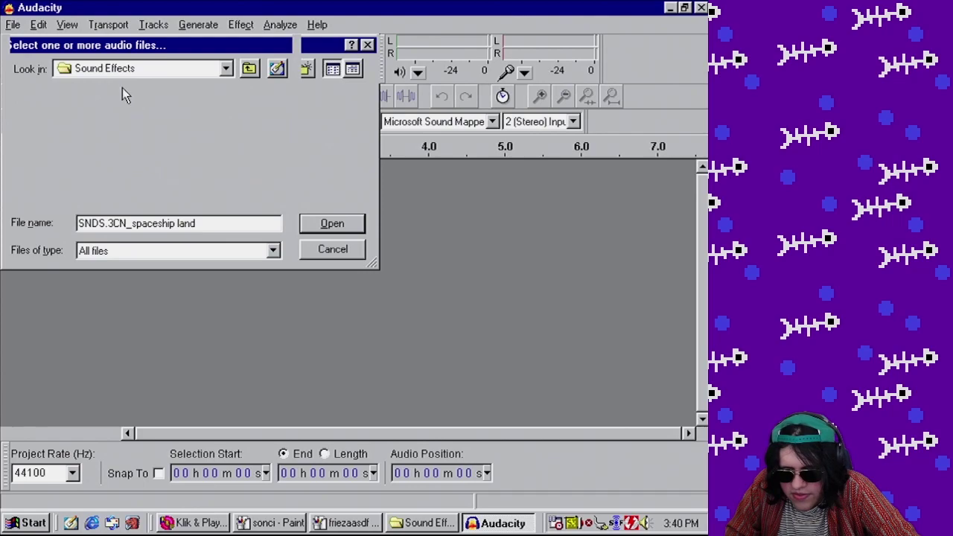
click(81, 59)
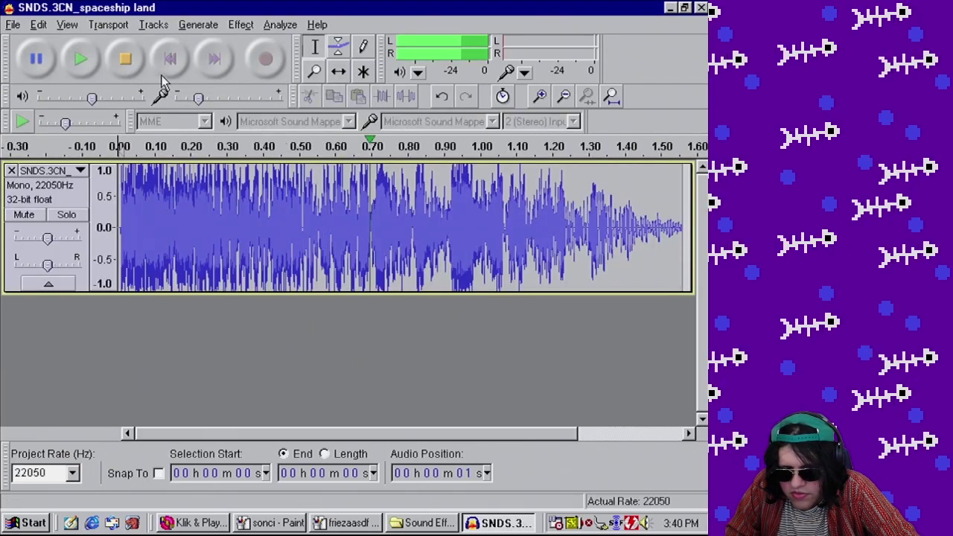
- Export the sound to Downloads as a signed 16-bit PCM WAV named land, with all metadata cleared
click(13, 25)
click(110, 225)
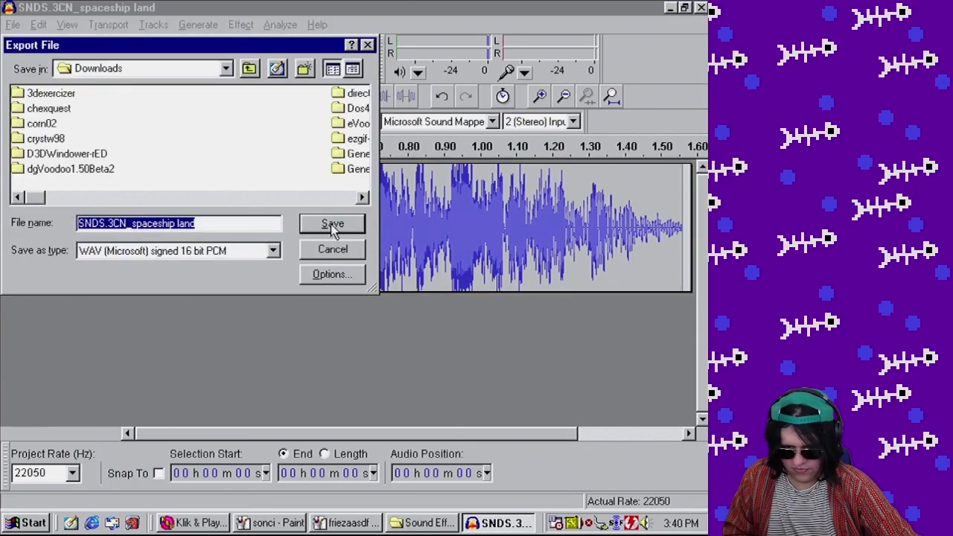
click(334, 230)
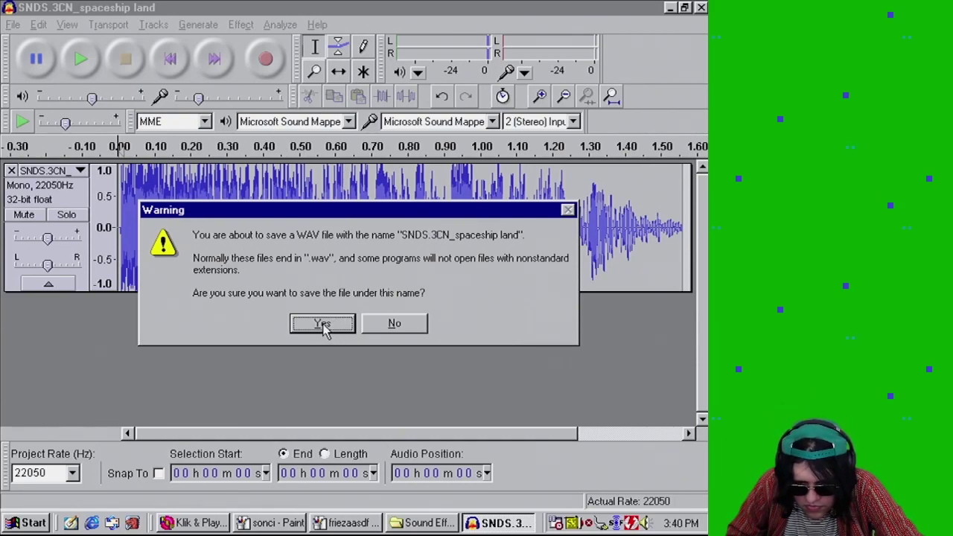
click(376, 328)
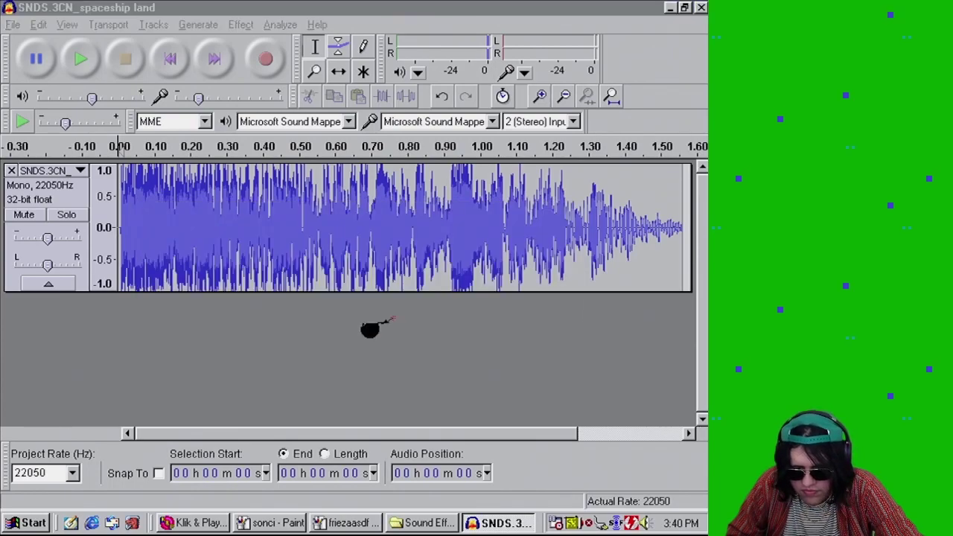
click(128, 222)
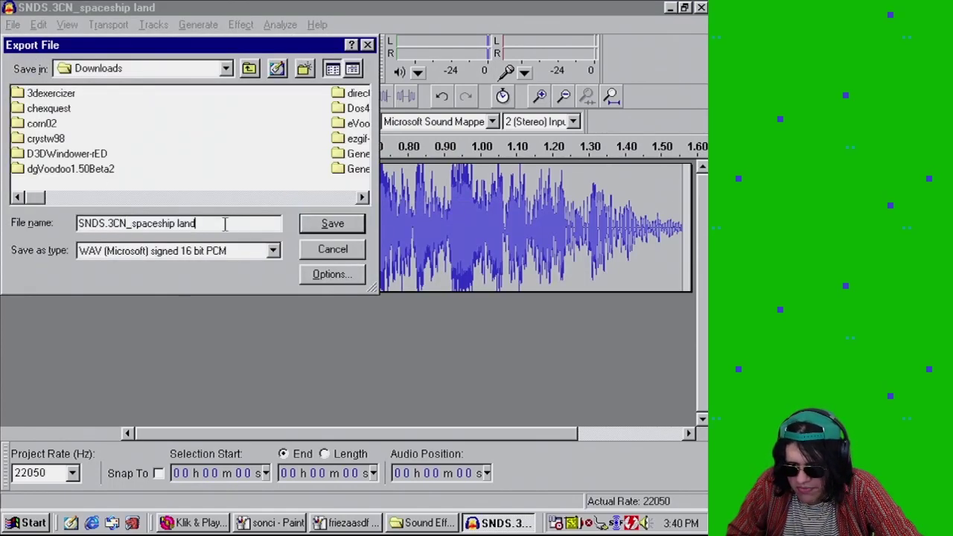
drag(224, 223, 6, 226)
text(land)
key(Return)
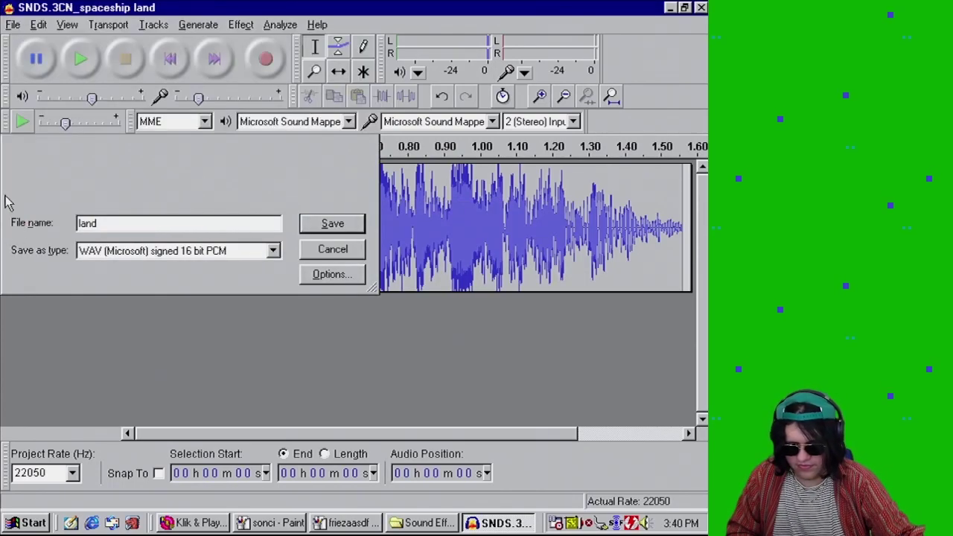
click(432, 306)
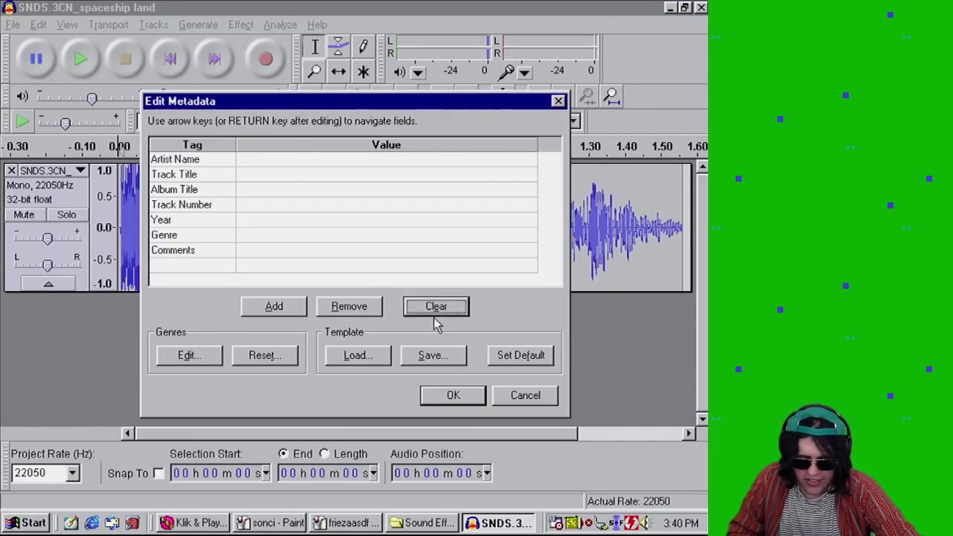
click(454, 395)
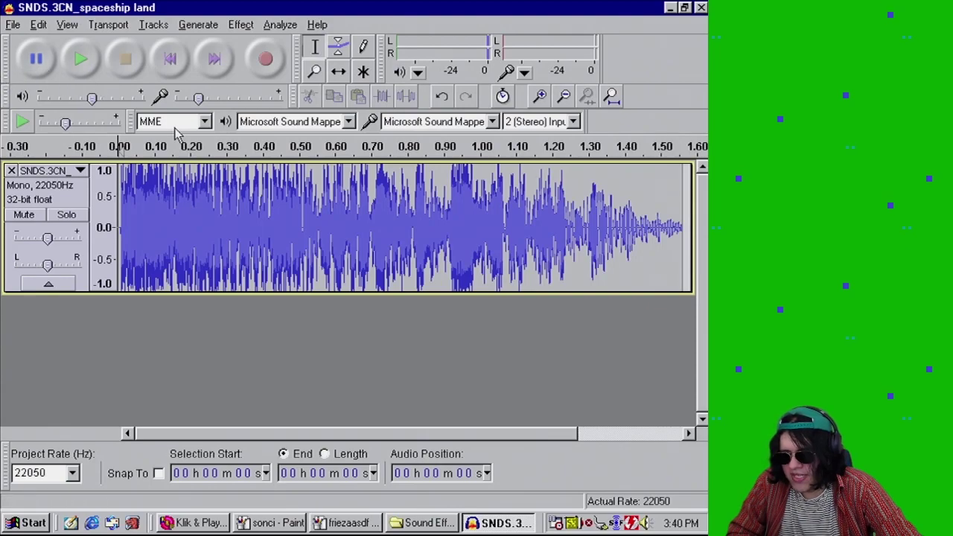
- Close Audacity without saving changes and switch to Klik & Play to open the Event Editor of Game1.gam
click(701, 8)
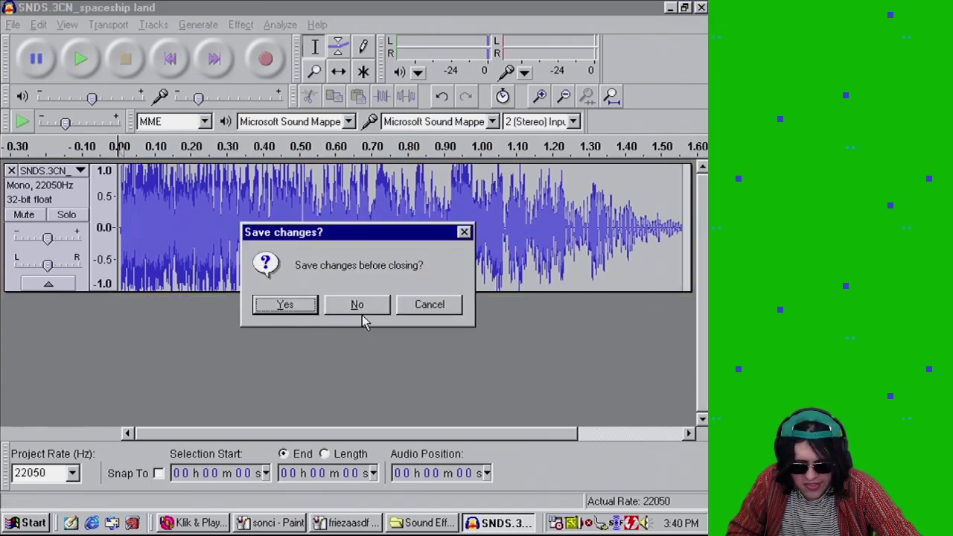
click(361, 310)
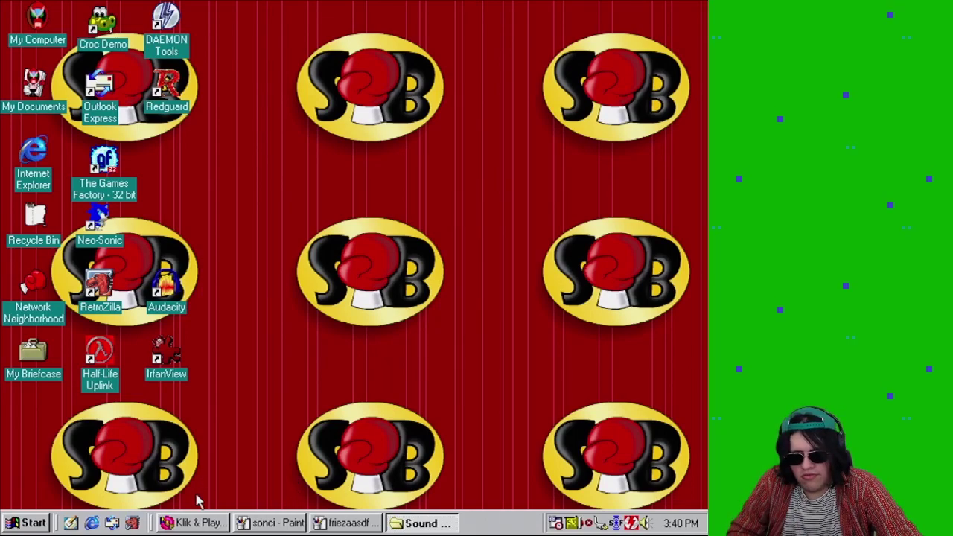
click(196, 523)
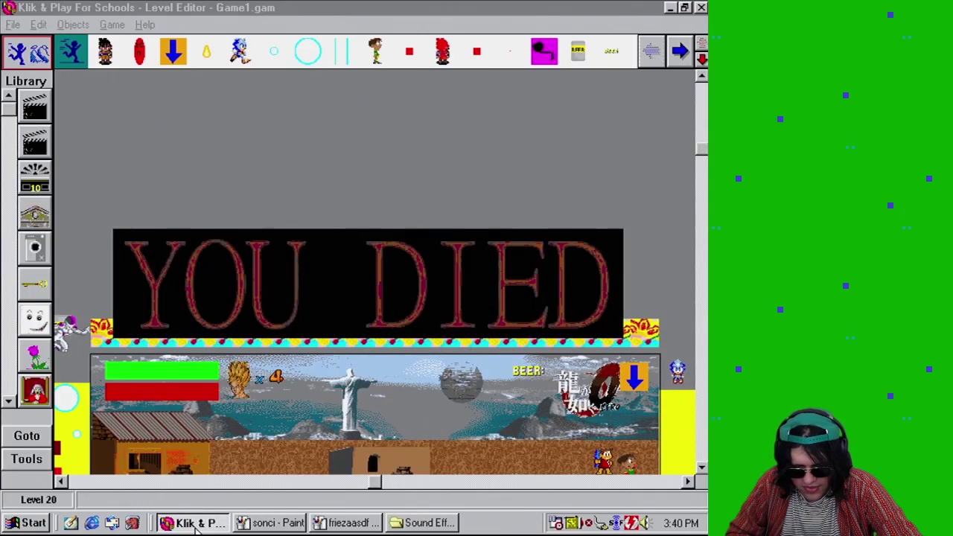
click(113, 24)
click(146, 89)
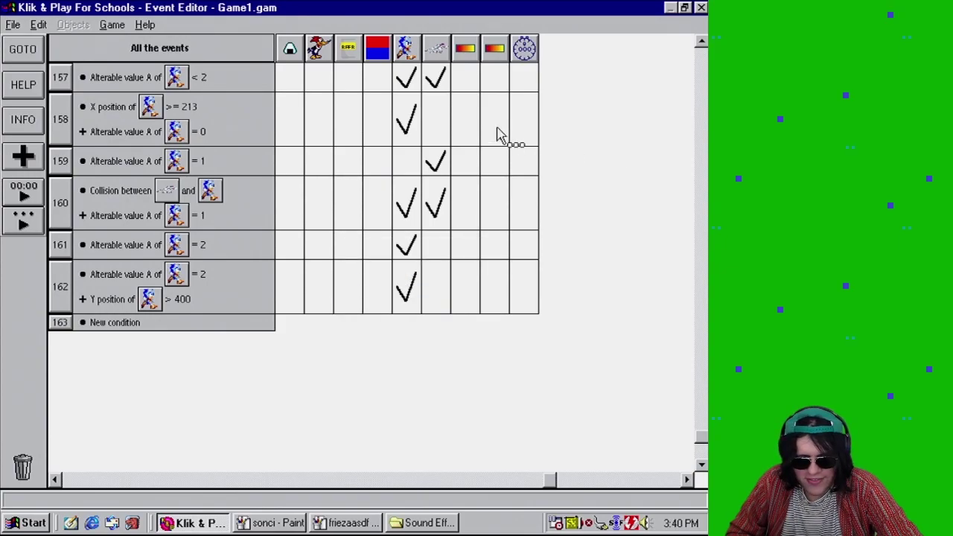
- Add a sound action to event 158 (Sonic's X position >= 213, alterable value A = 0) that plays the sample land.wav, previewing it first
mouse_move(440, 88)
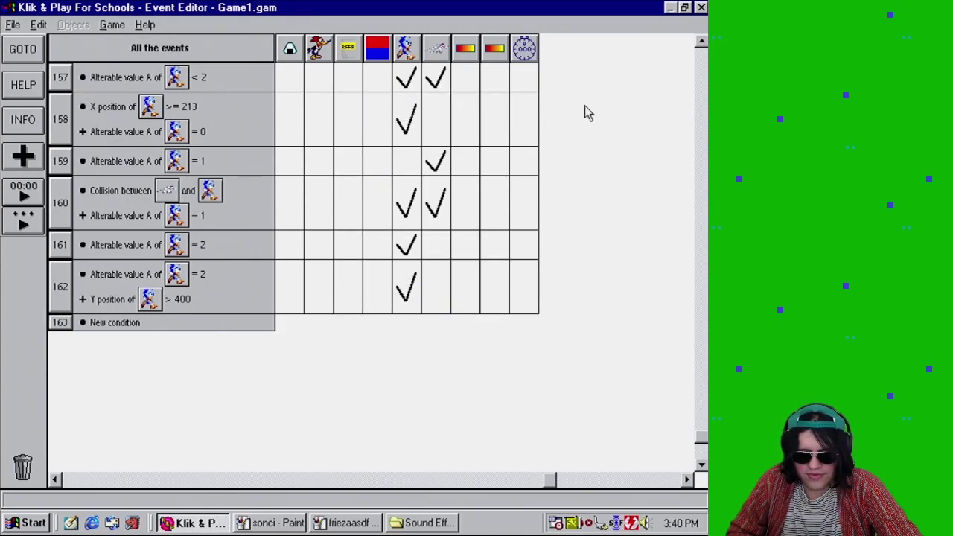
click(702, 42)
click(701, 42)
click(701, 42)
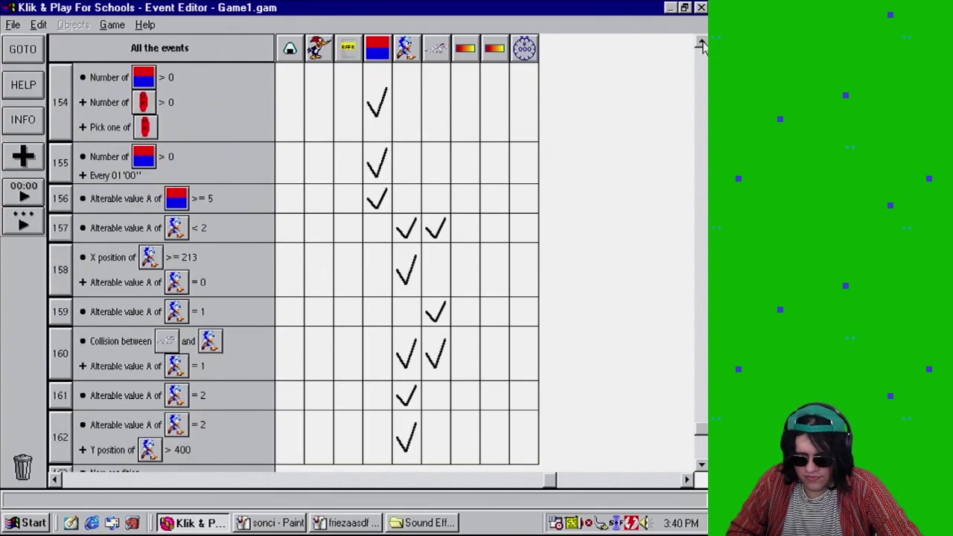
mouse_move(430, 319)
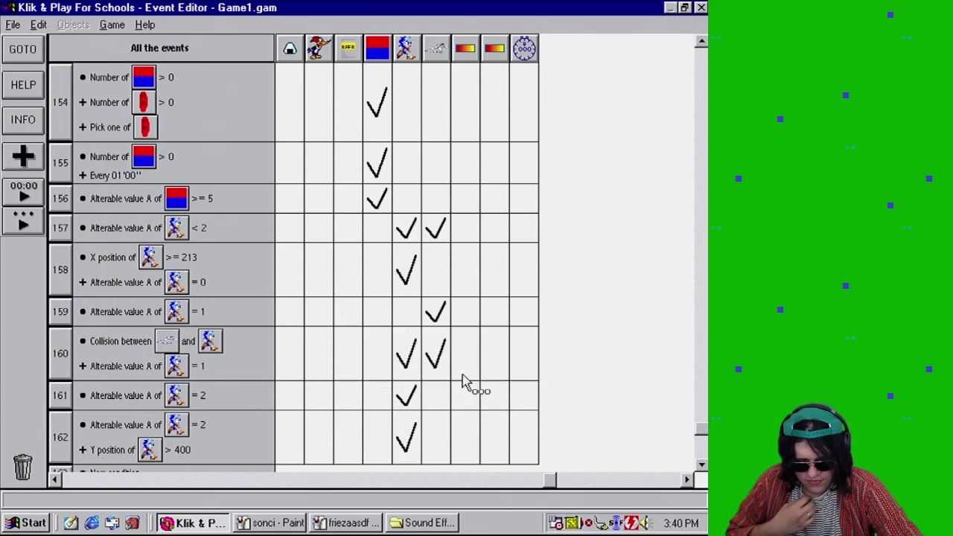
click(549, 482)
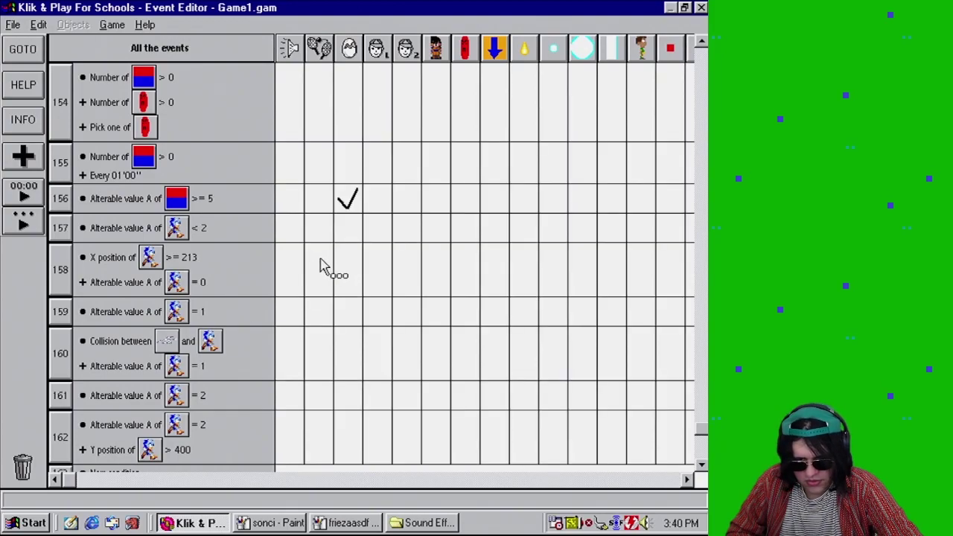
click(295, 274)
click(320, 277)
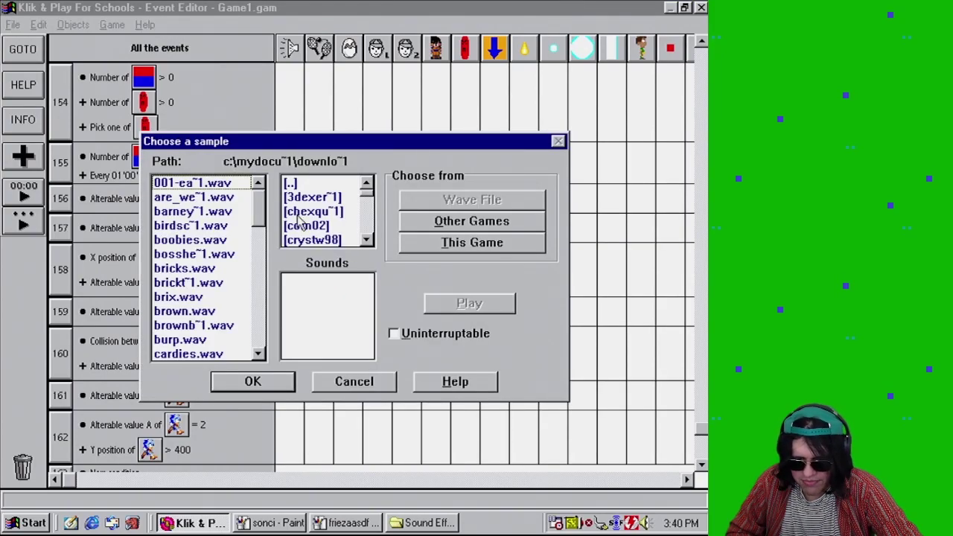
drag(258, 208, 268, 276)
click(195, 312)
click(471, 303)
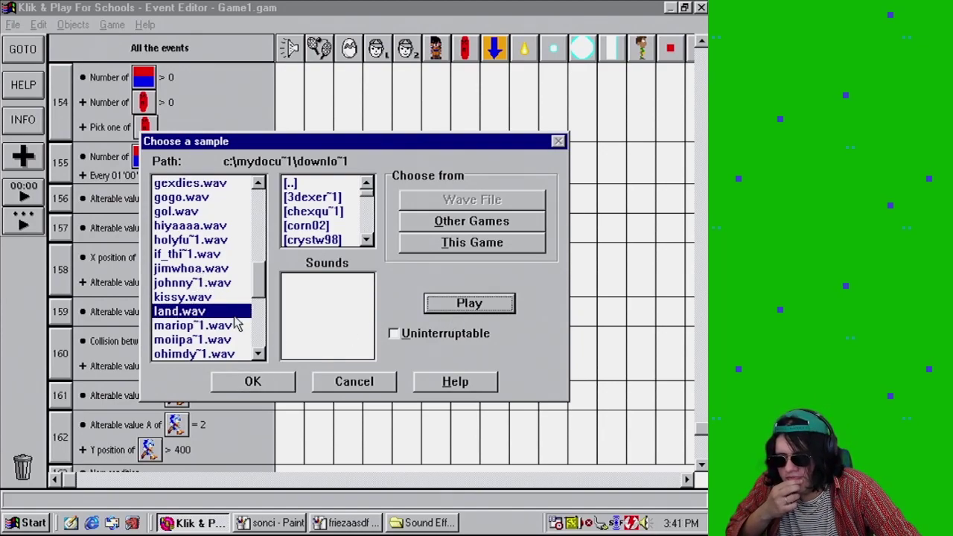
click(253, 383)
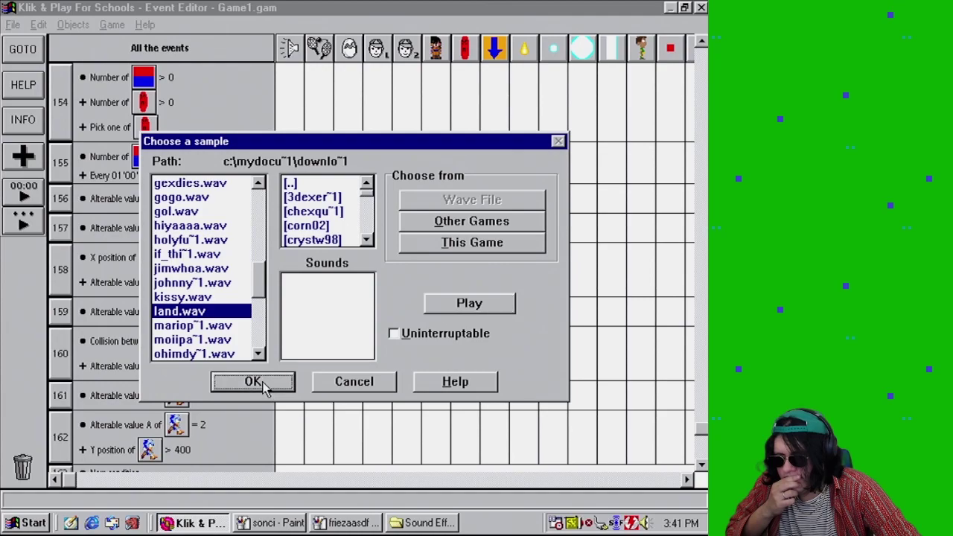
- Return to the Level Editor and run the game to test Sonic's new landing sound
click(121, 25)
click(134, 58)
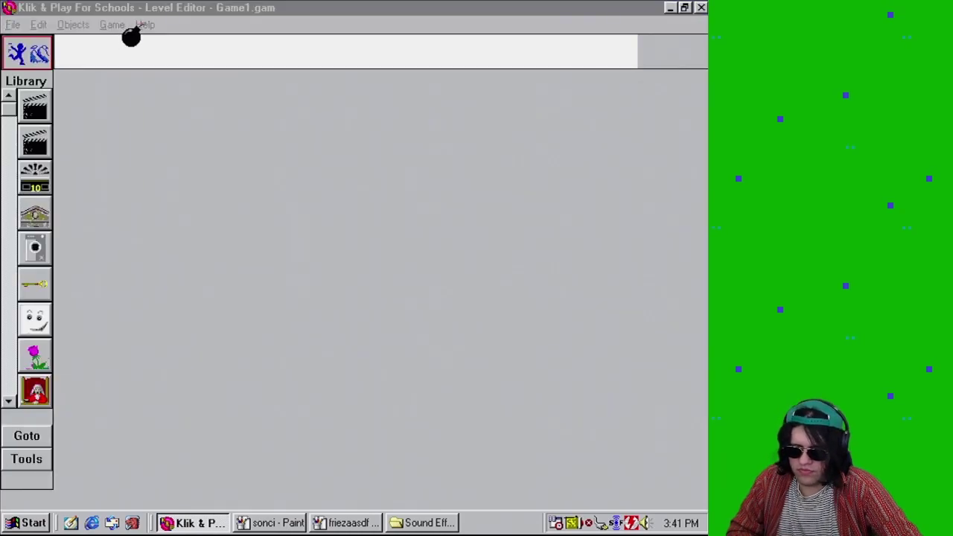
click(112, 25)
click(148, 150)
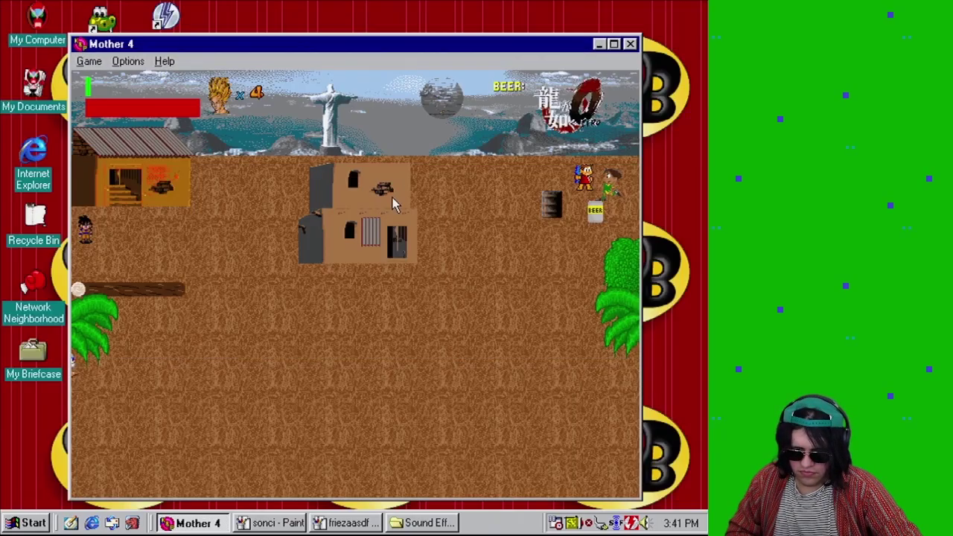
key(Right)
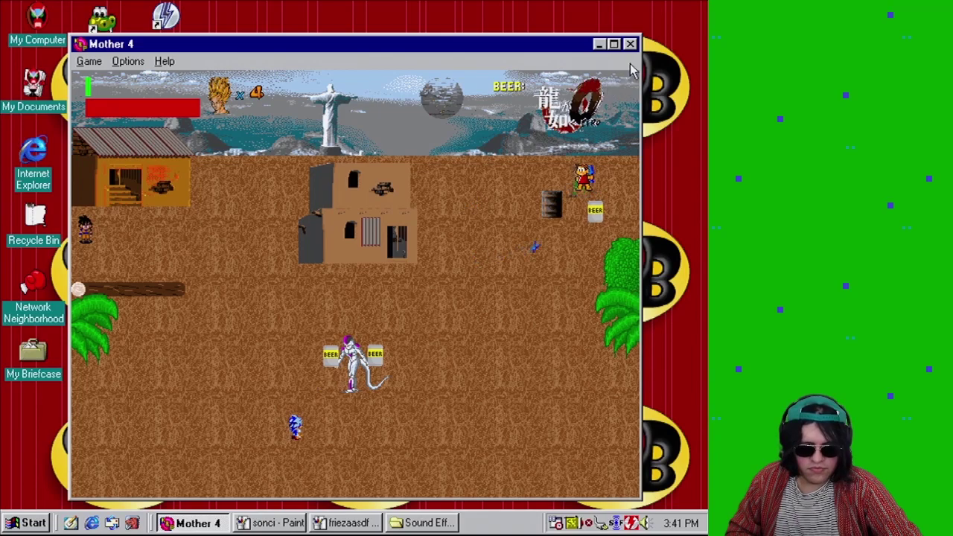
- Close the game test and open the Sonic 3K folder inside the Sonic the Hedgehog 3 & Knuckles sound effects in Downloads
click(629, 44)
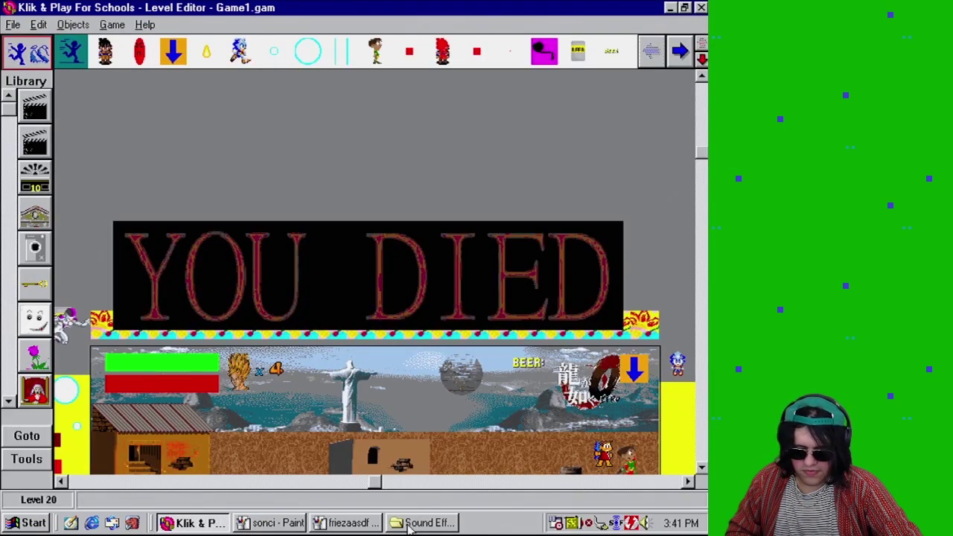
click(423, 522)
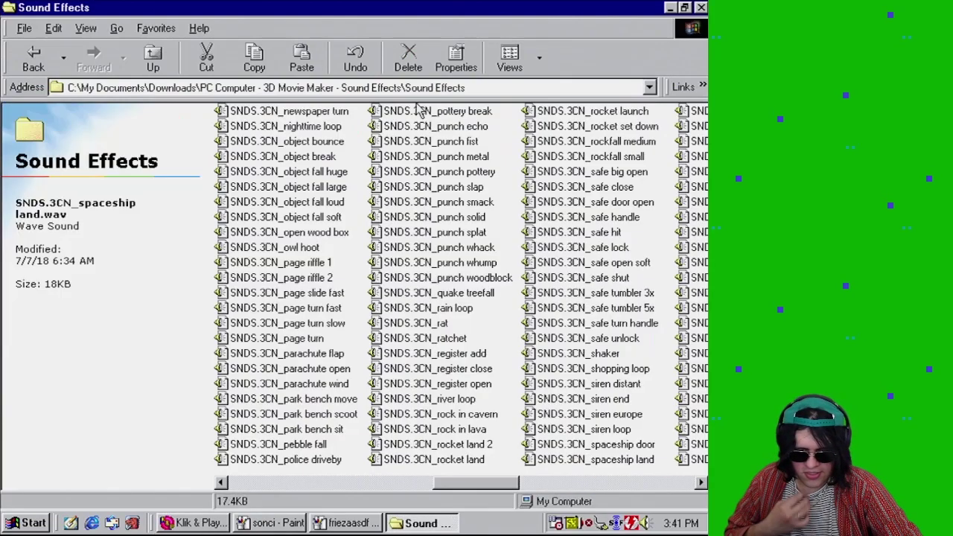
click(154, 55)
click(154, 55)
scroll(623, 395, down, 10)
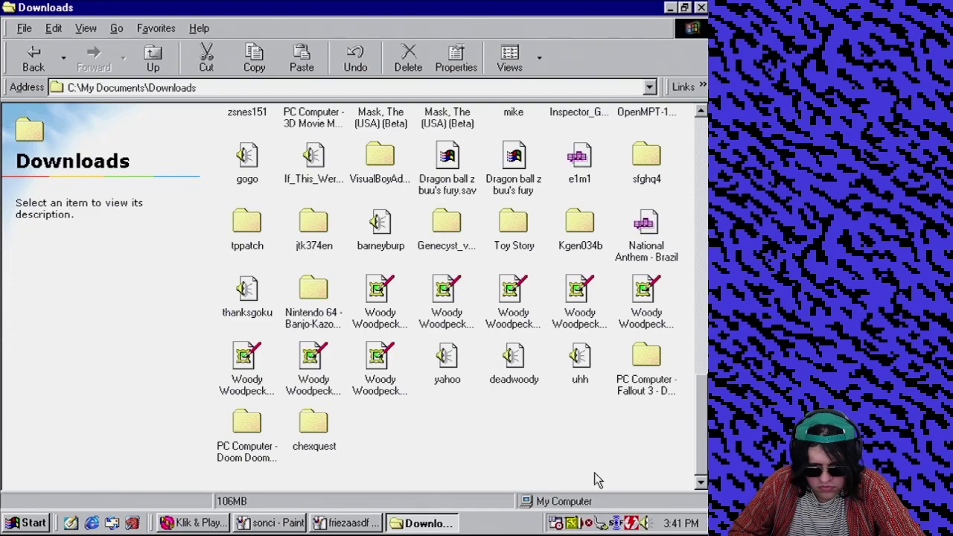
scroll(596, 473, up, 3)
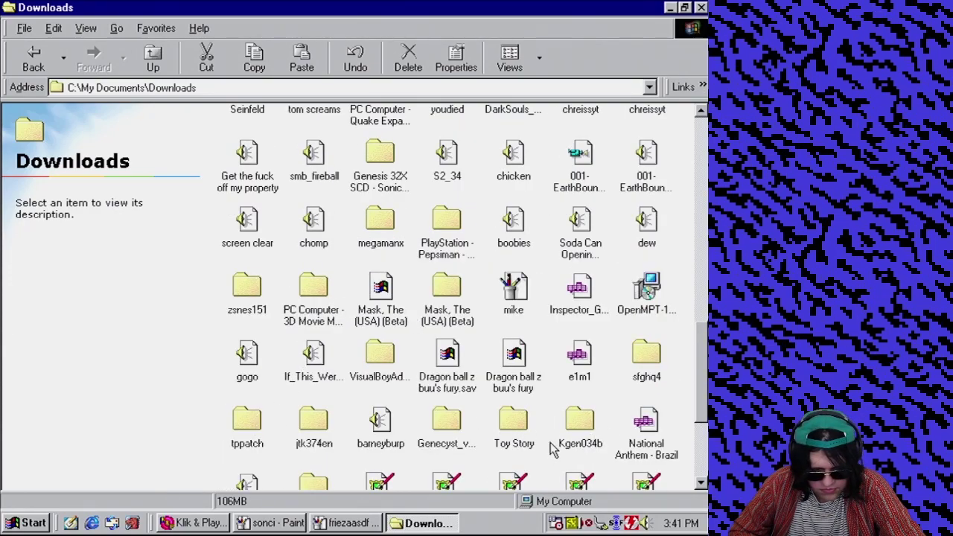
scroll(474, 274, up, 3)
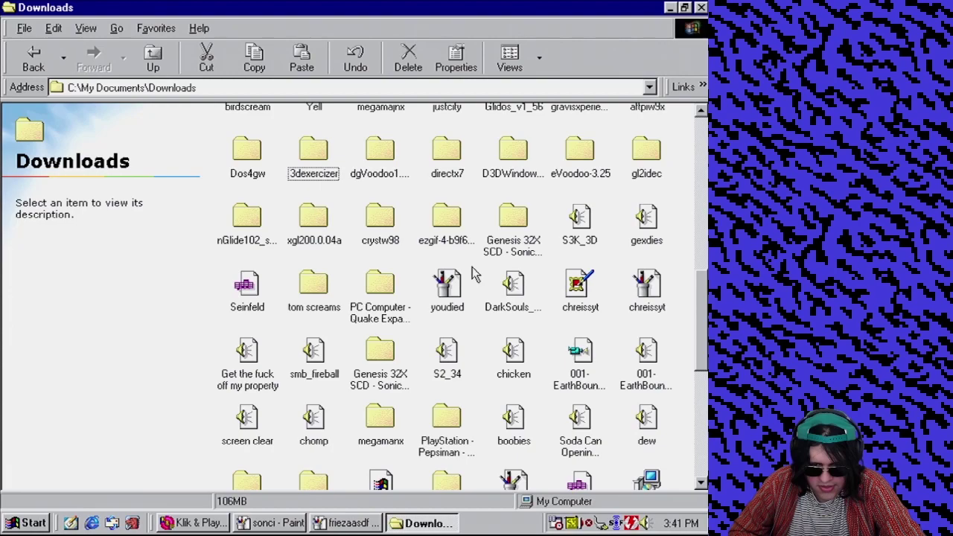
double_click(521, 224)
double_click(247, 128)
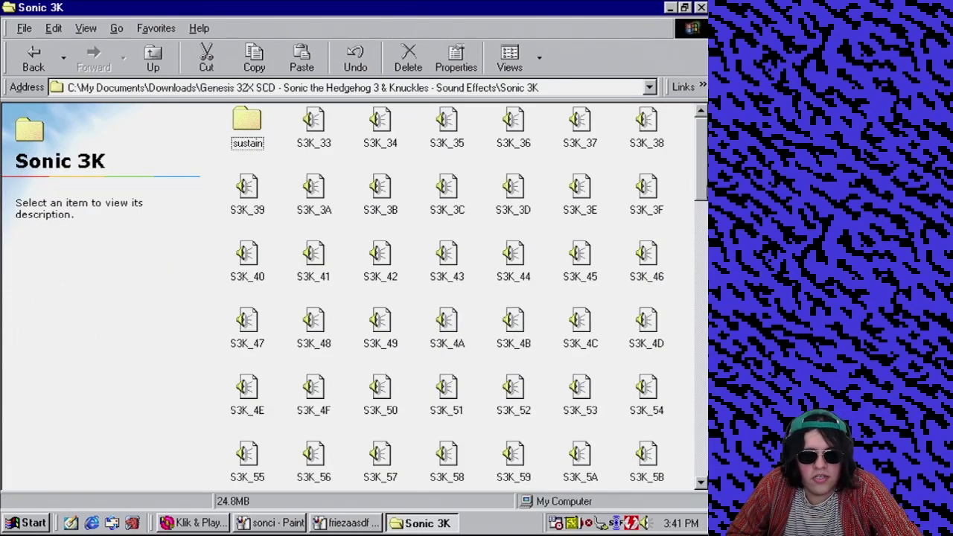
- Look through the Sonic 3K sounds and play S3K_33 through S3K_38 one by one
scroll(341, 270, down, 10)
scroll(704, 439, down, 5)
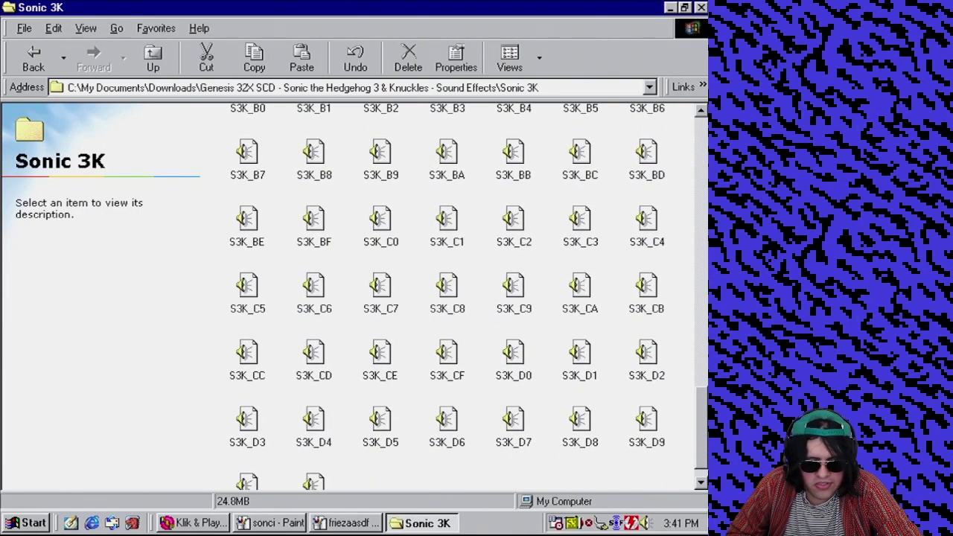
scroll(704, 440, up, 3)
scroll(704, 439, up, 12)
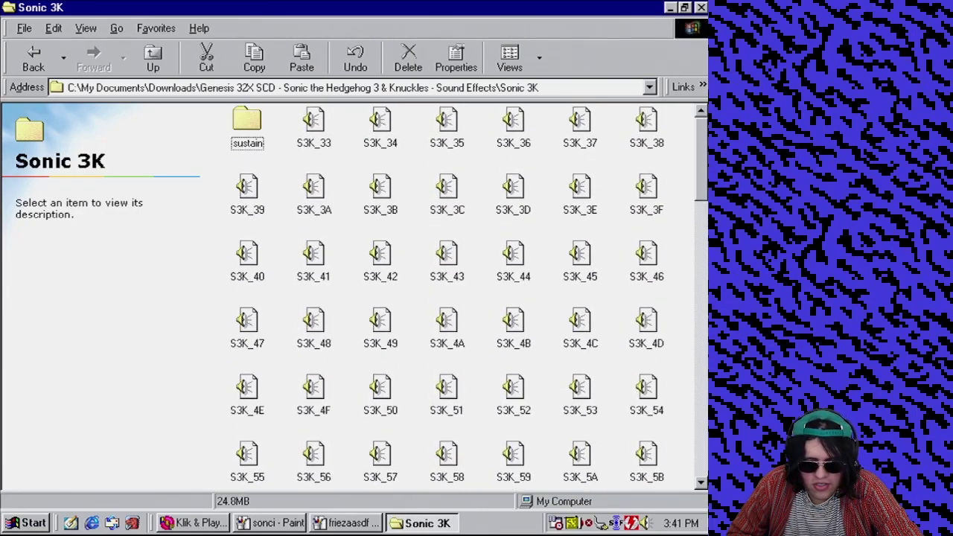
double_click(321, 128)
click(56, 187)
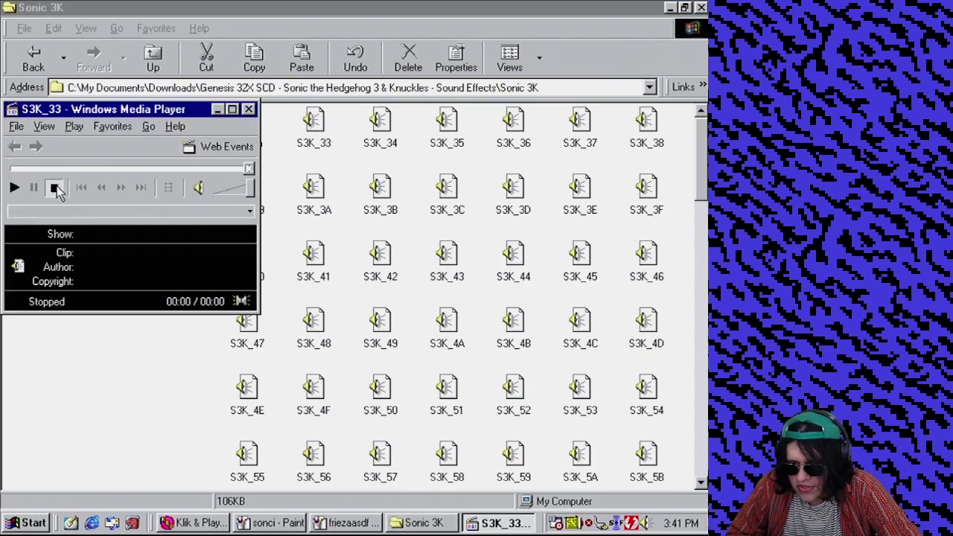
double_click(379, 121)
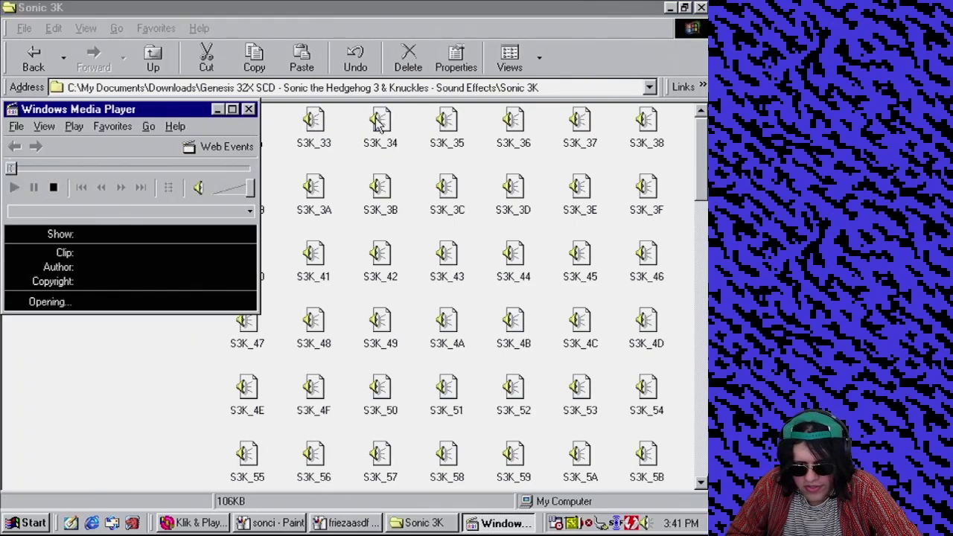
double_click(447, 122)
double_click(521, 123)
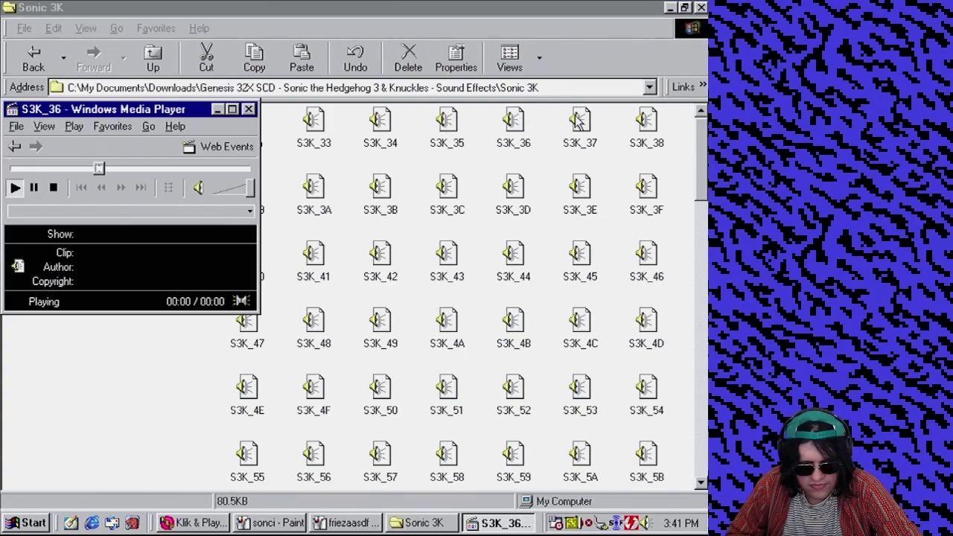
double_click(579, 122)
double_click(649, 121)
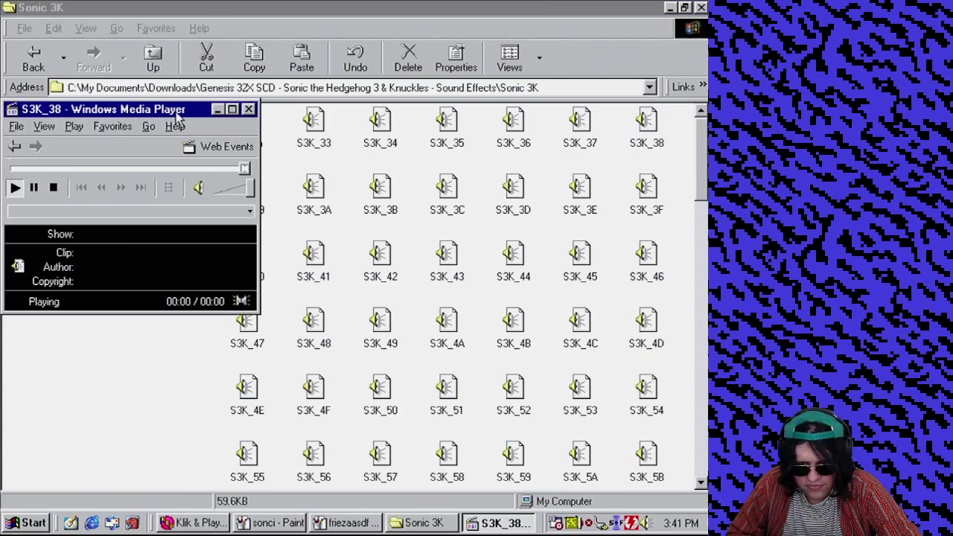
- Shift the media player off the first file column and audition sounds S3K_39 through S3K_3F
drag(170, 113, 139, 111)
double_click(250, 188)
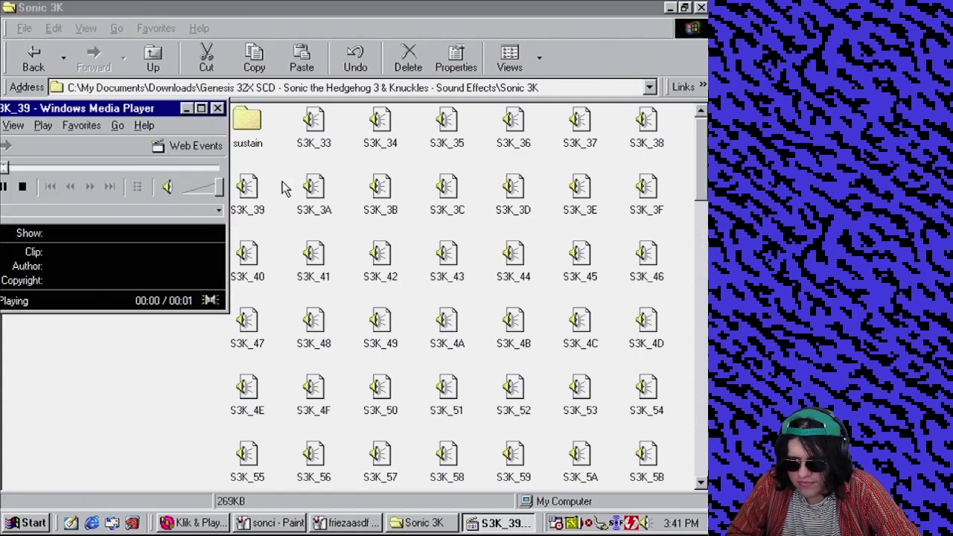
double_click(313, 187)
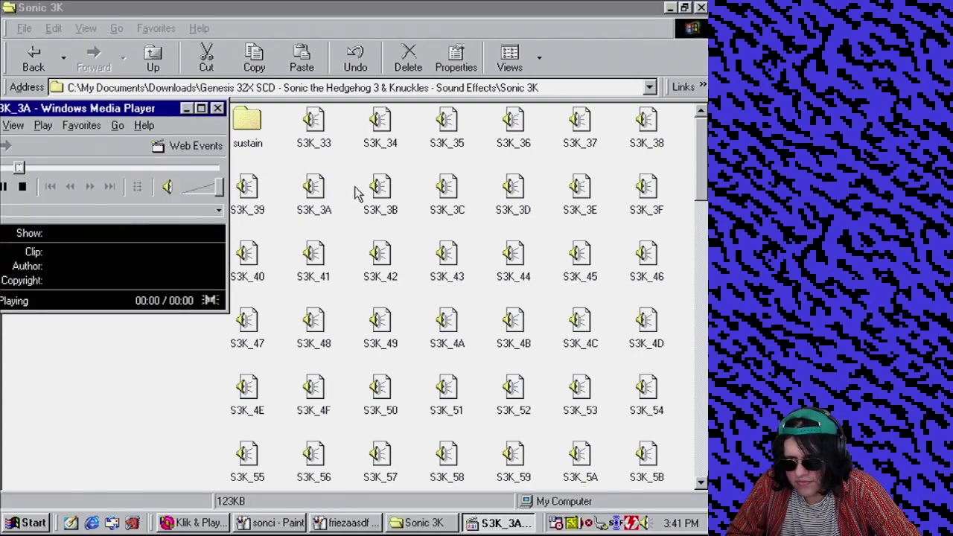
double_click(381, 188)
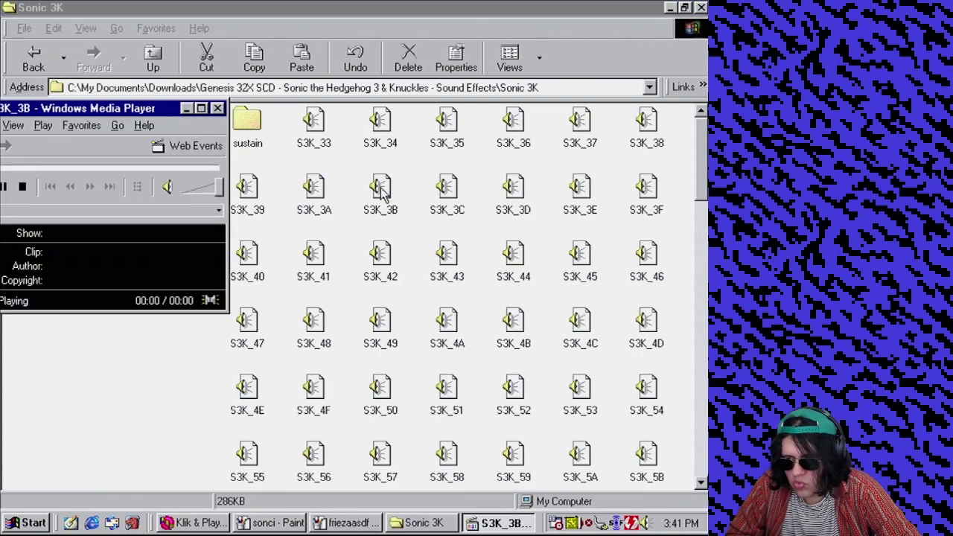
double_click(449, 190)
double_click(516, 188)
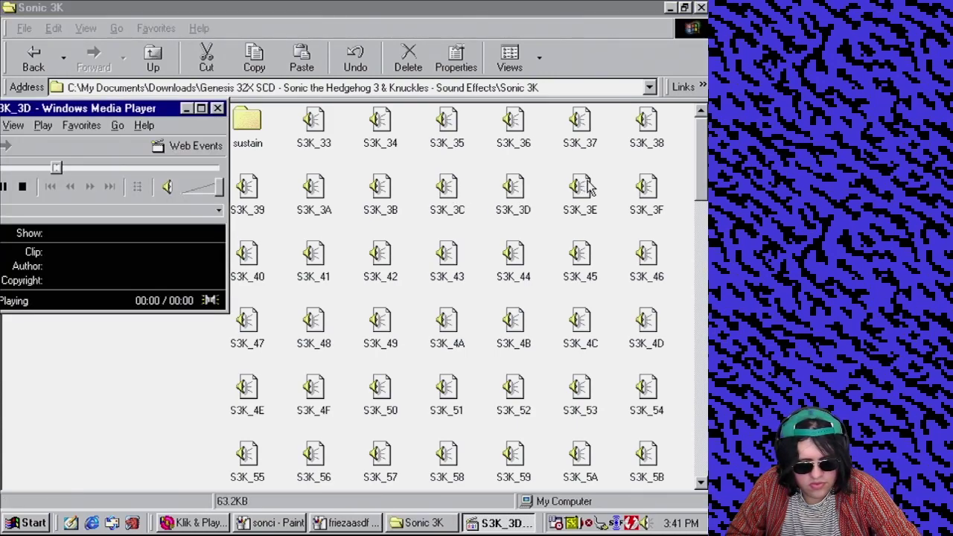
double_click(588, 189)
double_click(646, 188)
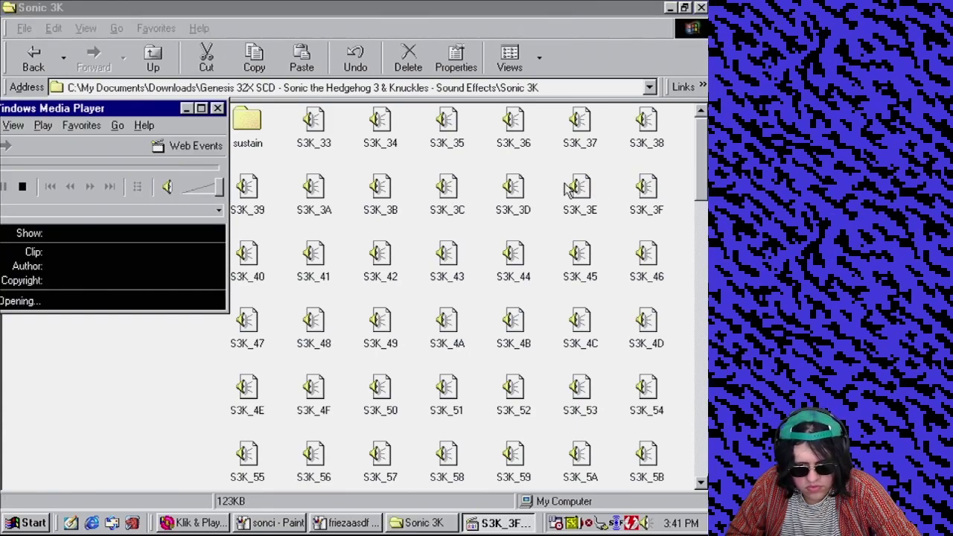
- Audition the Sonic 3K sounds S3K_40 through S3K_46 in order
double_click(248, 255)
double_click(313, 256)
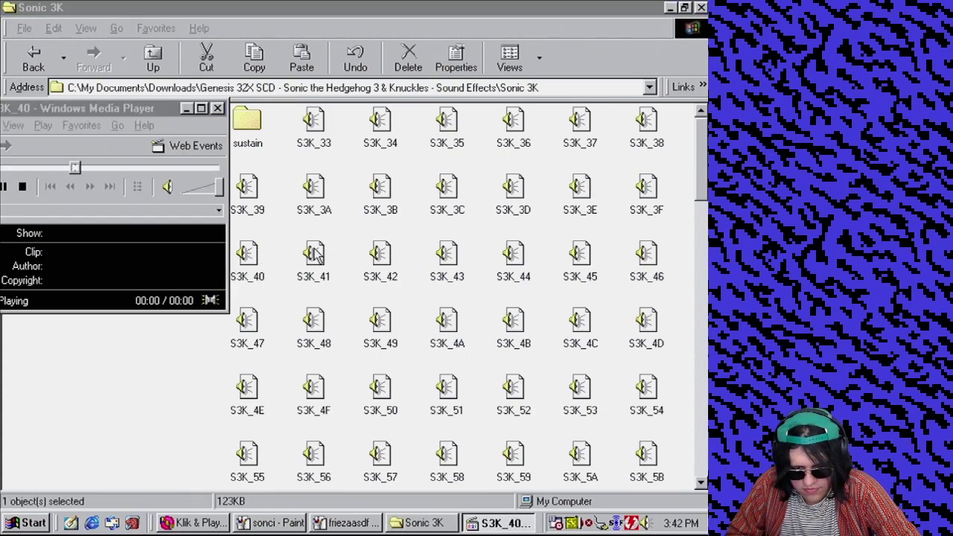
double_click(380, 257)
double_click(447, 257)
double_click(515, 256)
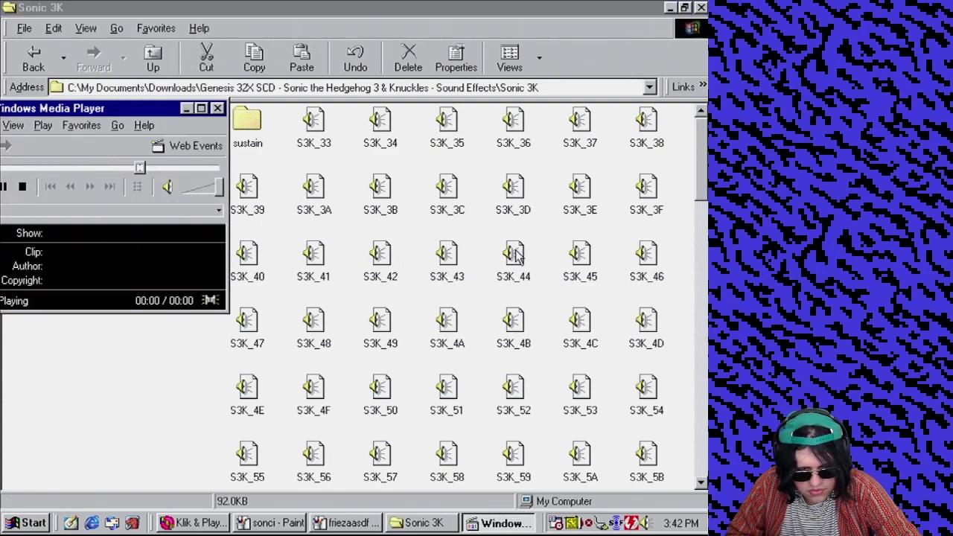
double_click(582, 255)
double_click(644, 255)
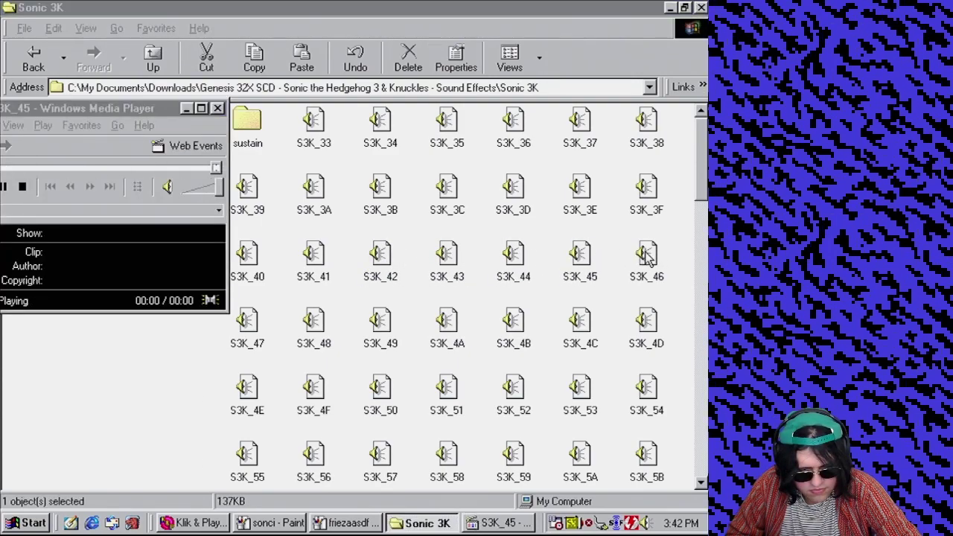
- Audition the Sonic 3K sounds S3K_47 through S3K_4D in order
double_click(246, 325)
double_click(334, 325)
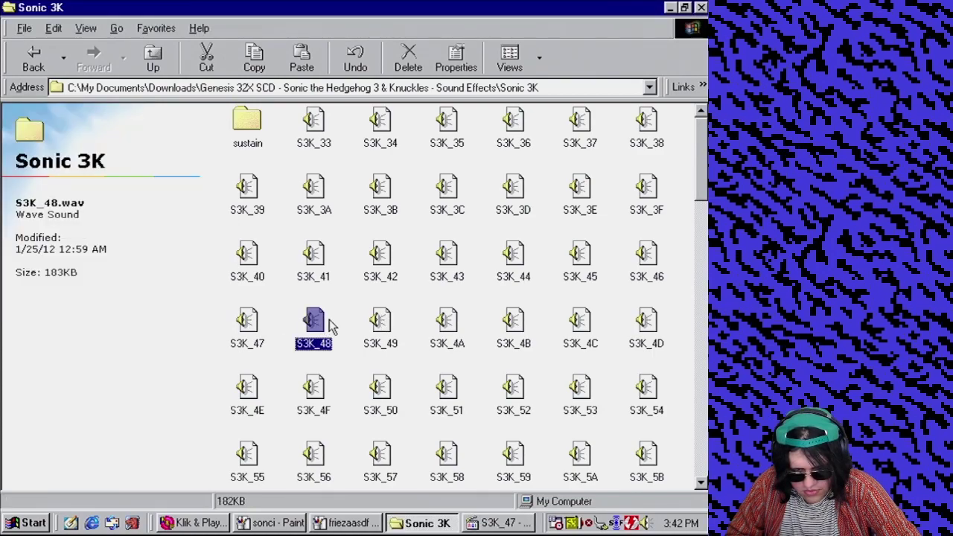
double_click(381, 322)
double_click(448, 320)
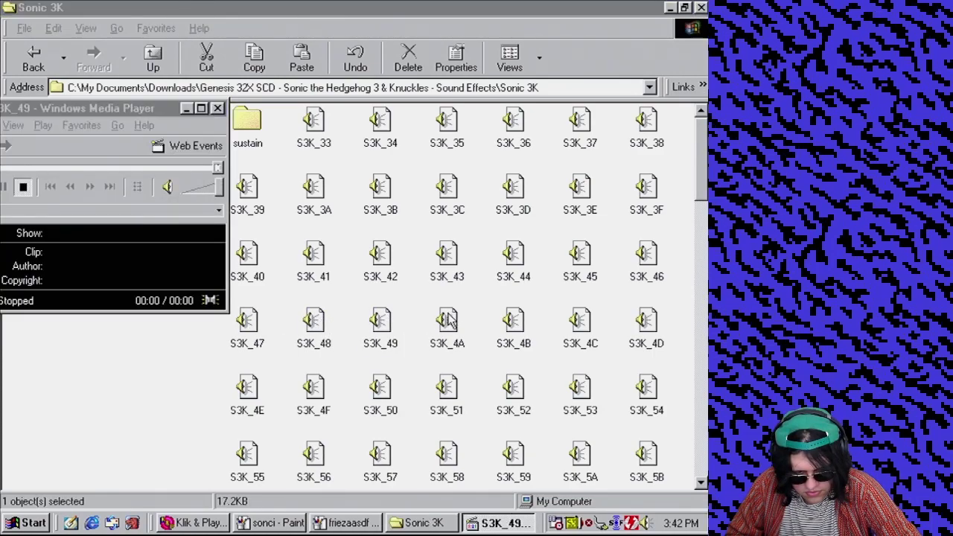
double_click(522, 322)
double_click(579, 325)
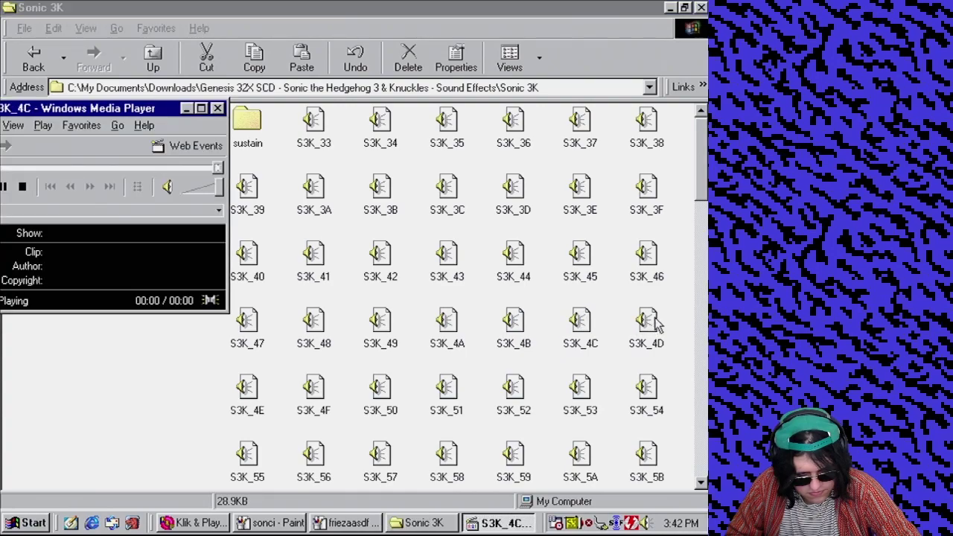
double_click(646, 324)
- Audition the Sonic 3K sounds S3K_4E through S3K_54 in order
double_click(250, 388)
double_click(314, 386)
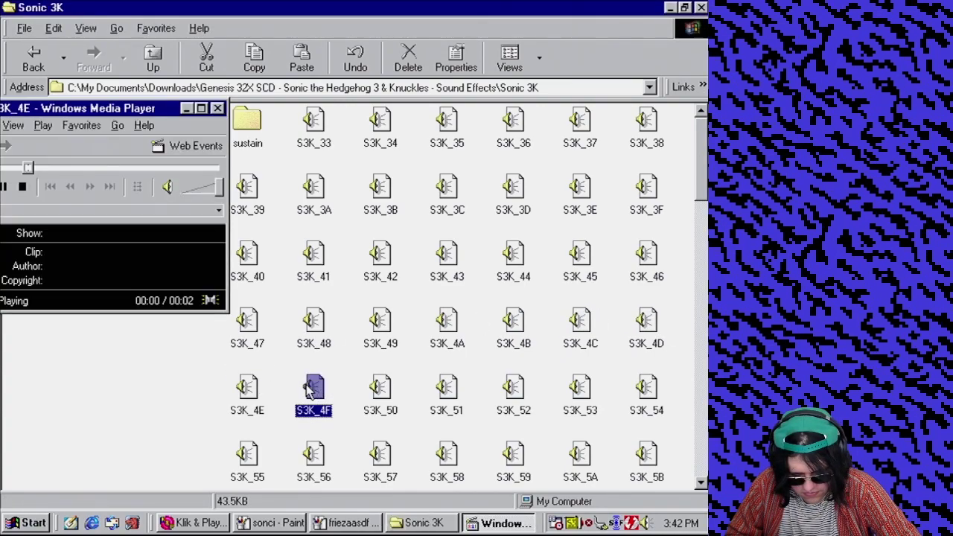
double_click(379, 389)
double_click(444, 391)
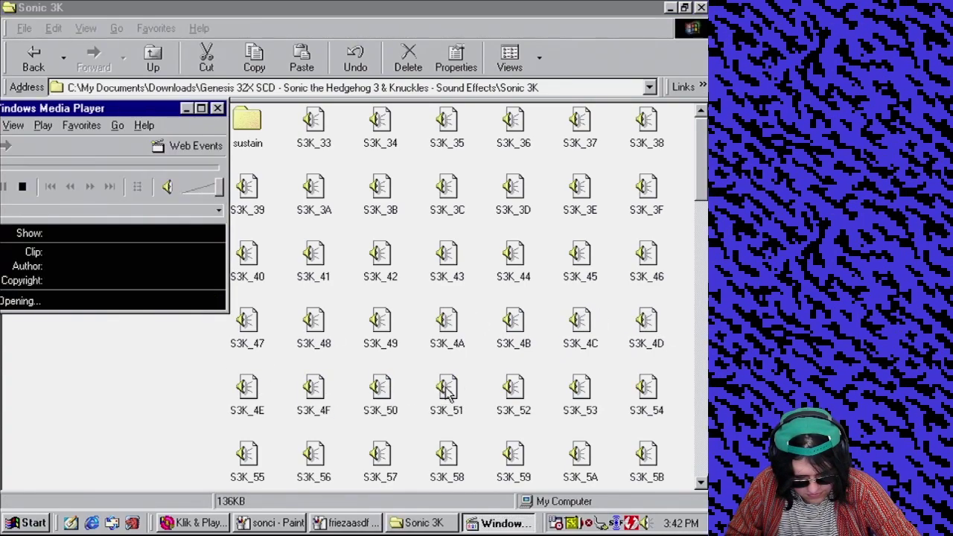
double_click(514, 390)
click(585, 394)
double_click(585, 395)
double_click(644, 400)
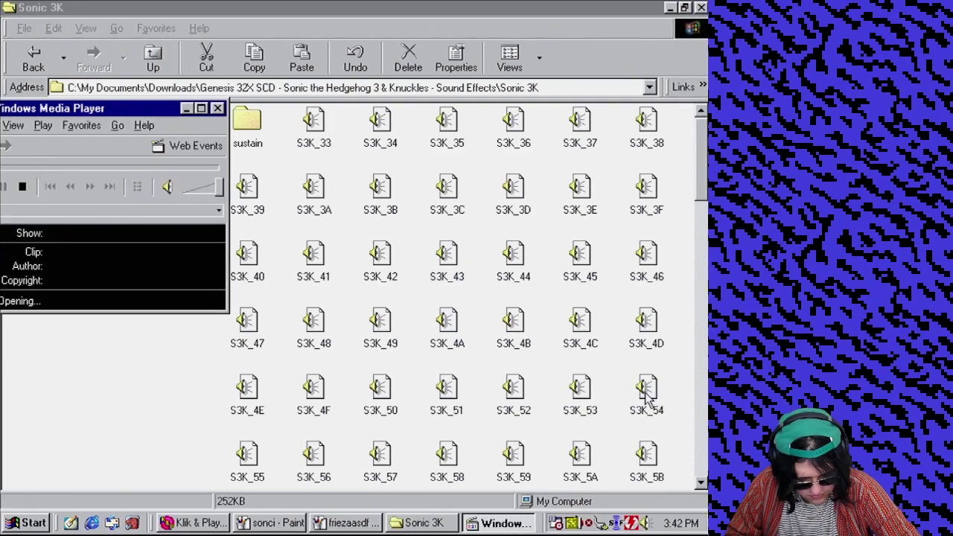
- Audition the Sonic 3K sounds S3K_55 through S3K_5B in order
double_click(270, 456)
double_click(316, 455)
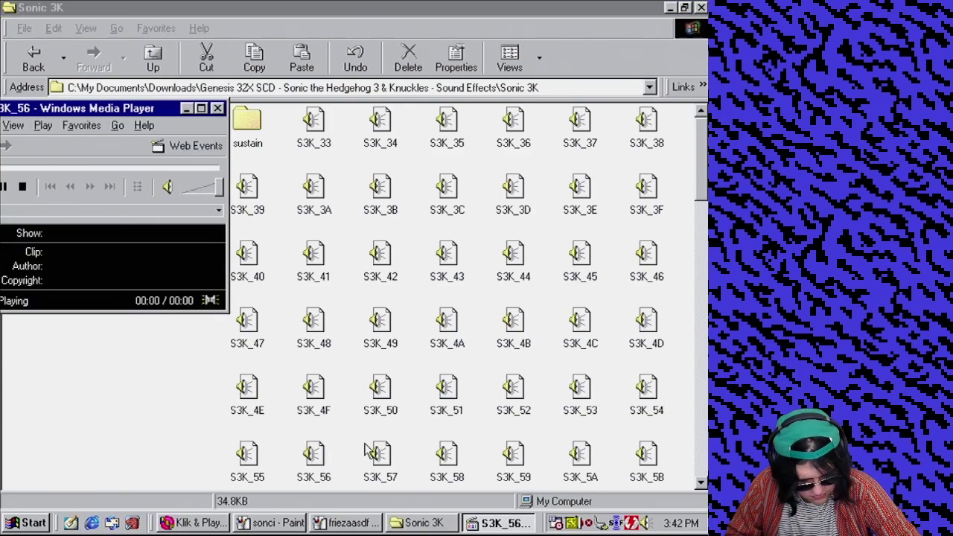
double_click(378, 451)
double_click(448, 456)
double_click(513, 455)
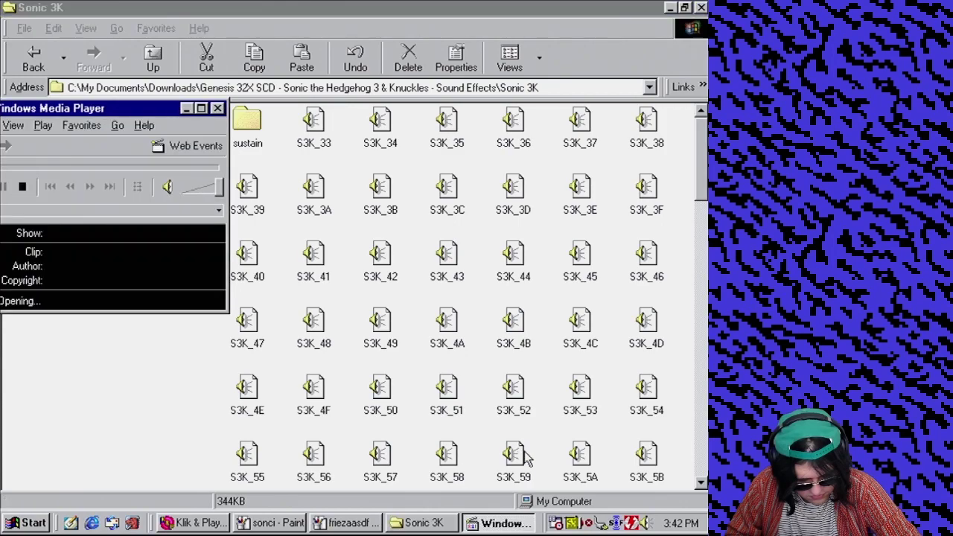
double_click(580, 455)
double_click(648, 454)
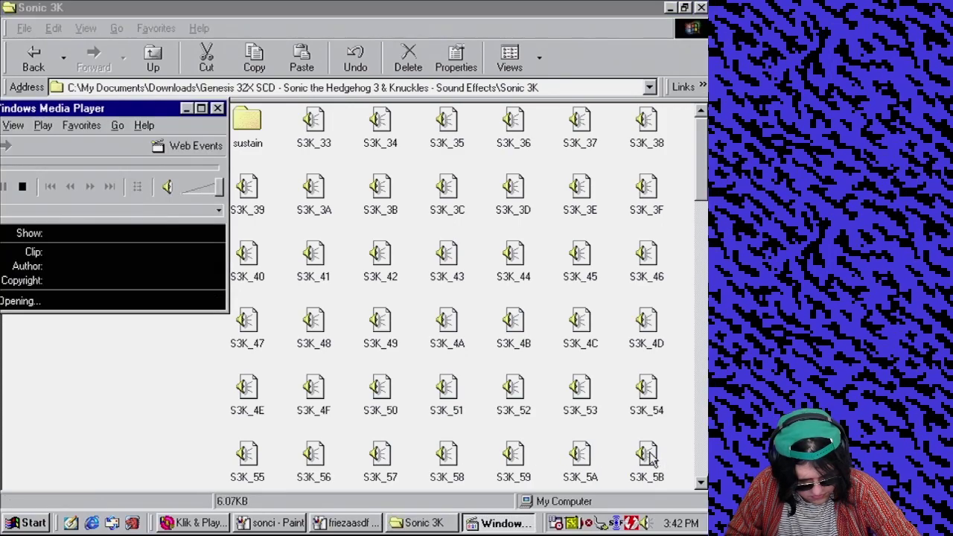
- Continue to the following row of Sonic 3K sounds and audition S3K_5C through S3K_62
click(247, 456)
scroll(250, 456, down, 3)
scroll(247, 455, down, 3)
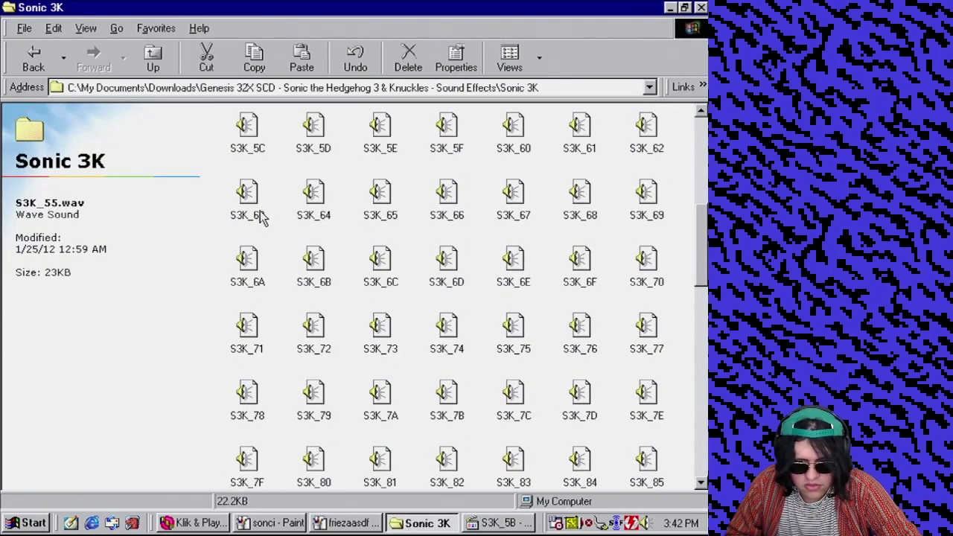
scroll(262, 212, up, 2)
click(249, 227)
double_click(247, 225)
double_click(313, 225)
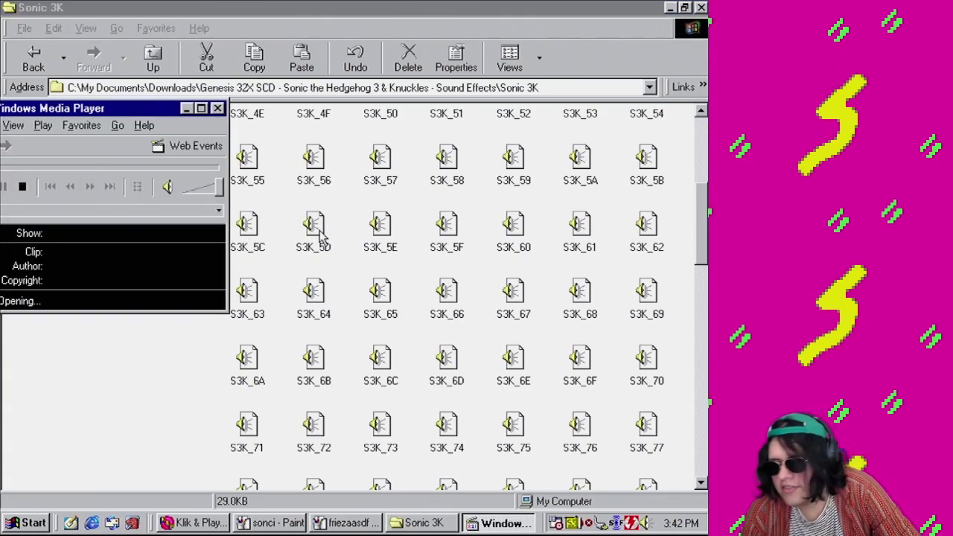
double_click(380, 225)
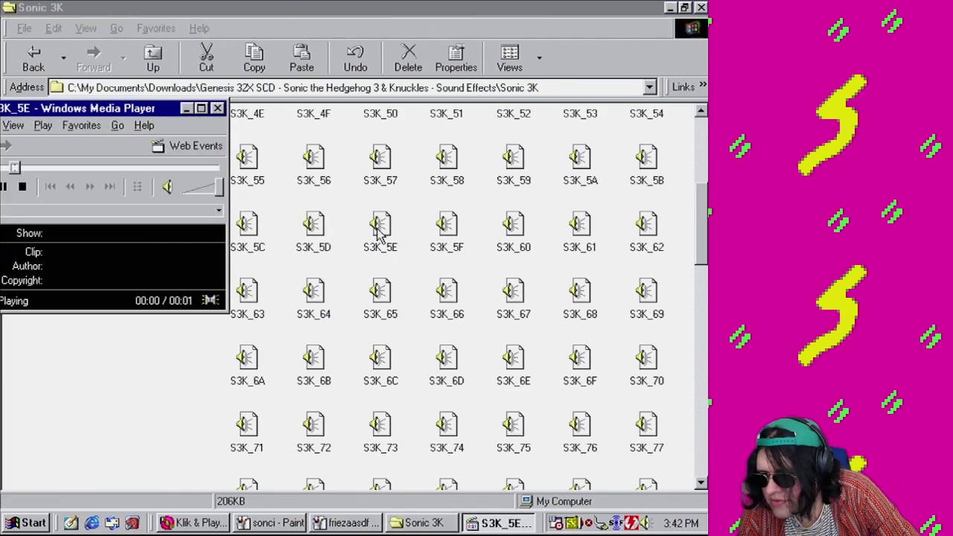
double_click(445, 227)
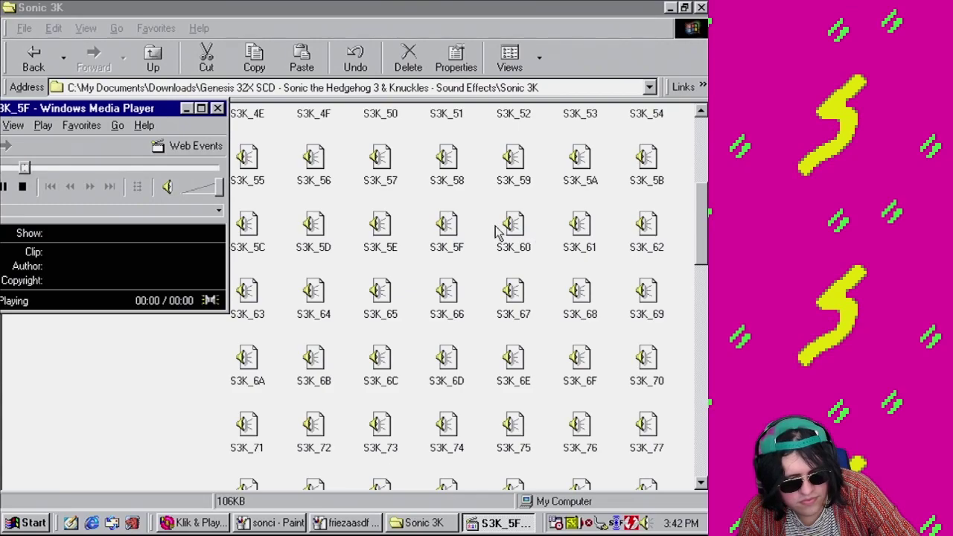
double_click(511, 227)
double_click(591, 233)
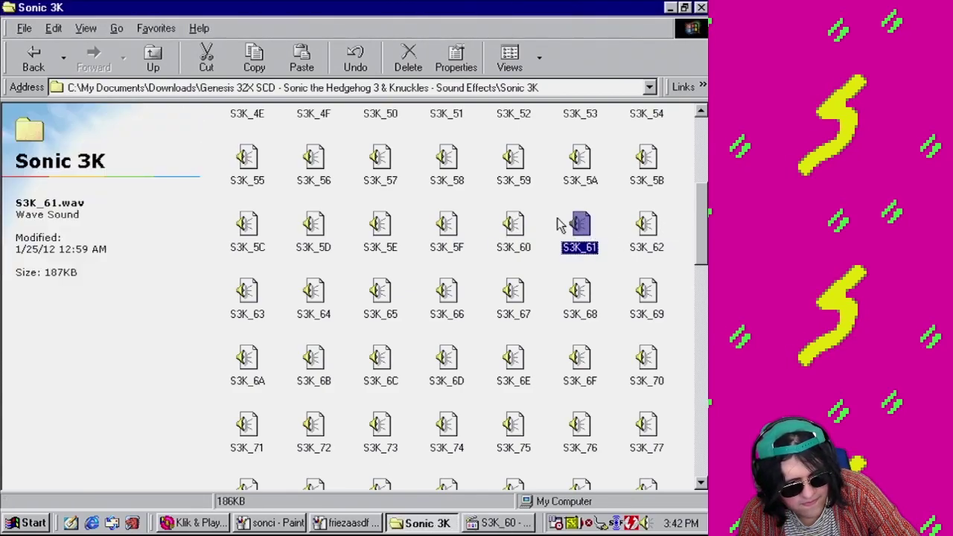
double_click(646, 225)
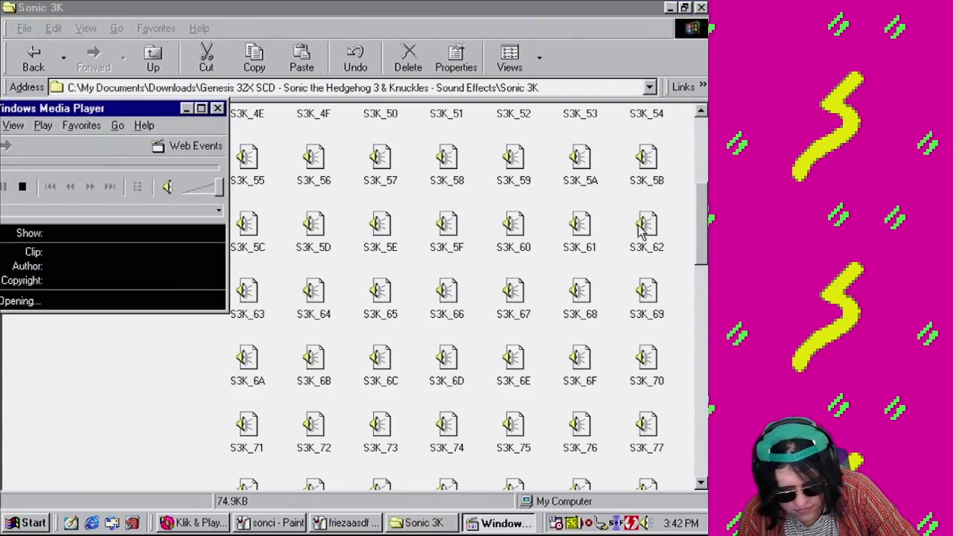
- Audition the Sonic 3K sounds S3K_63 through S3K_69 in order
double_click(246, 294)
double_click(320, 300)
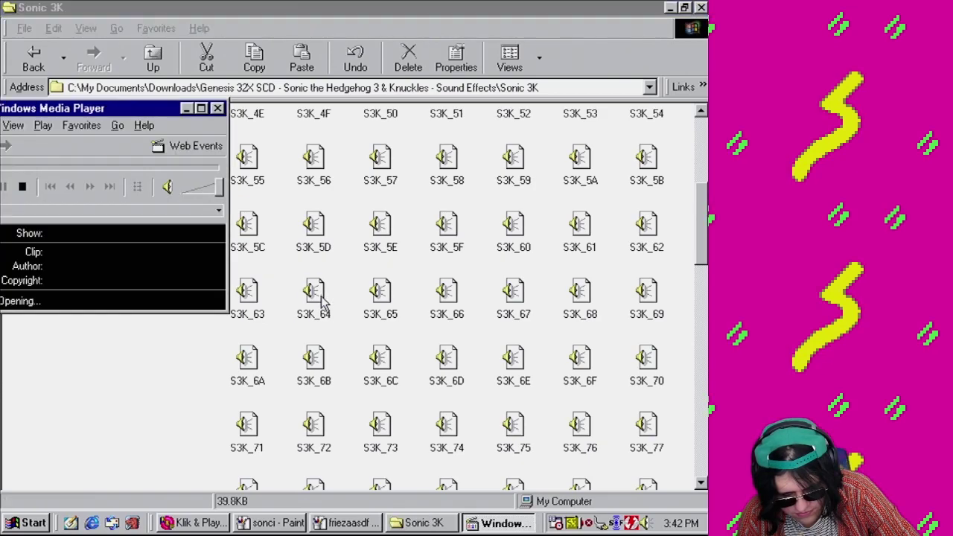
double_click(379, 292)
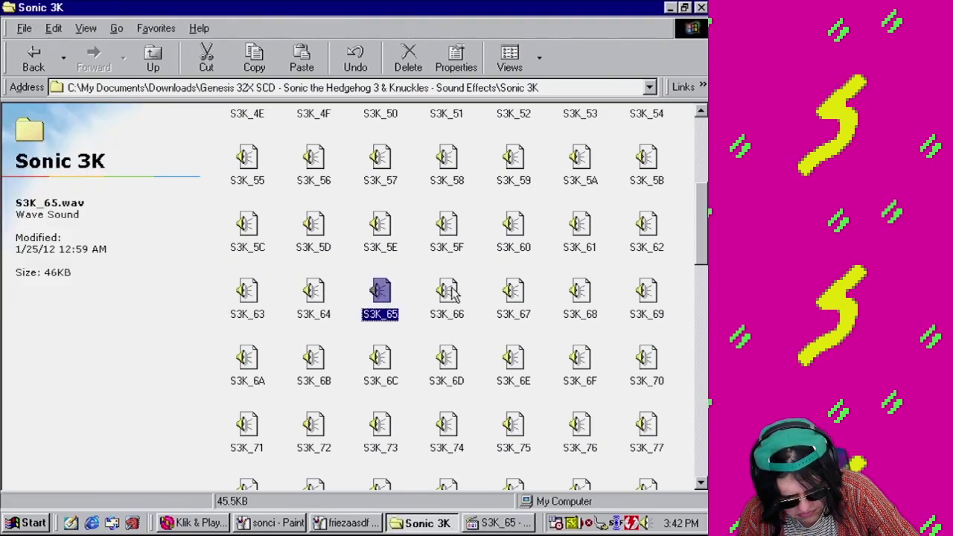
double_click(449, 292)
double_click(513, 291)
double_click(588, 298)
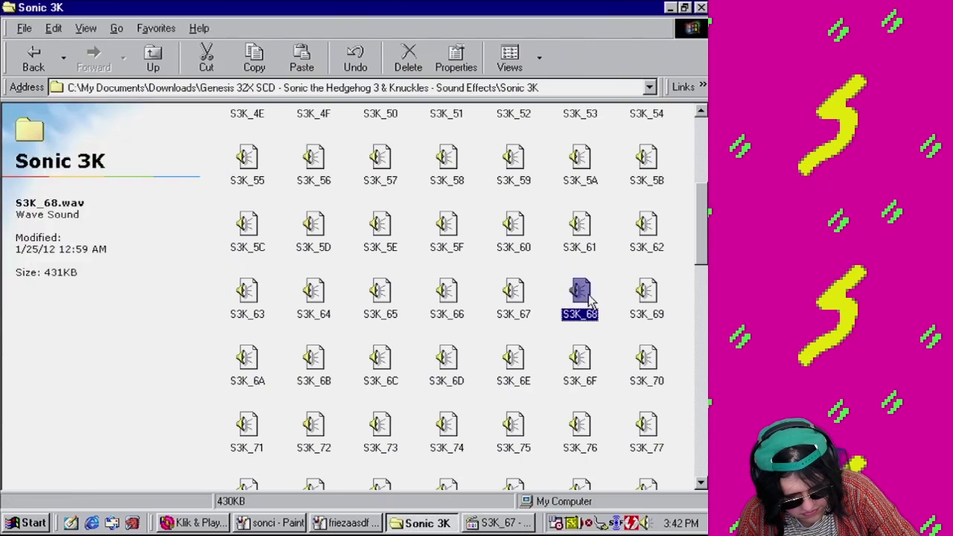
double_click(647, 297)
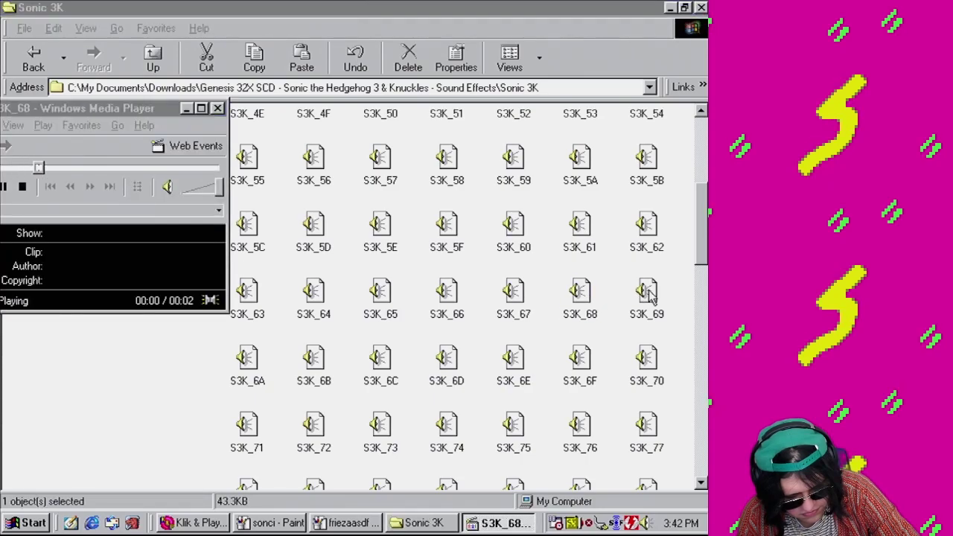
- Audition the Sonic 3K sounds S3K_6A through S3K_70 in order
double_click(242, 359)
double_click(315, 360)
double_click(380, 360)
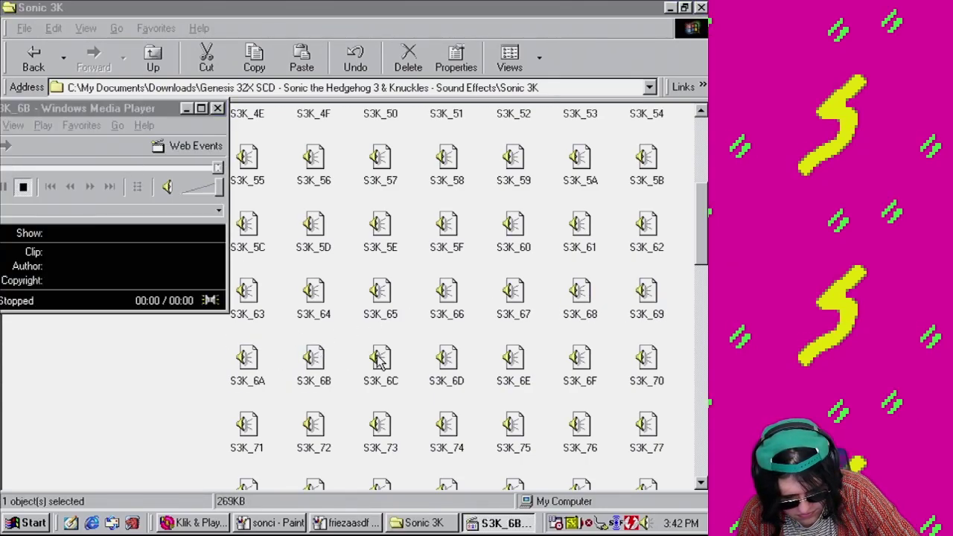
double_click(449, 365)
double_click(513, 365)
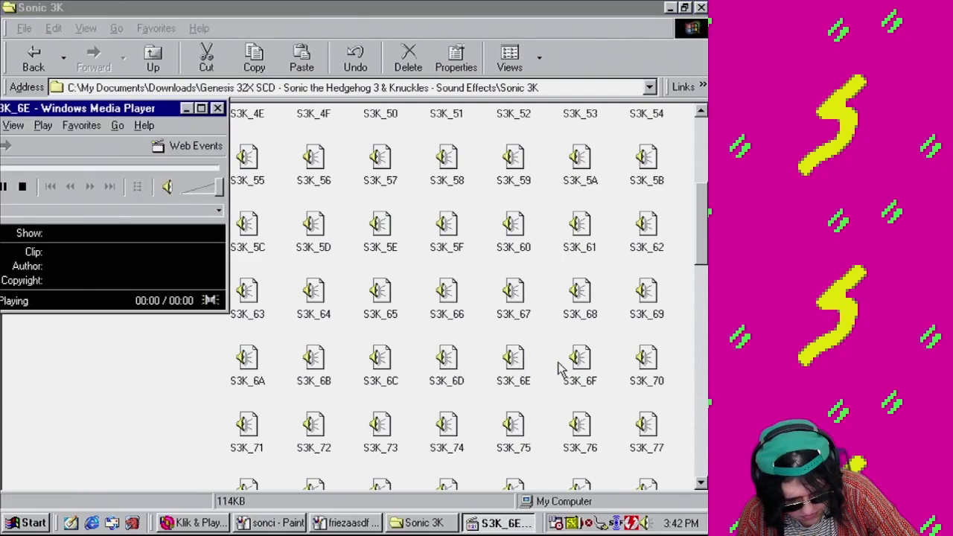
double_click(582, 366)
double_click(646, 365)
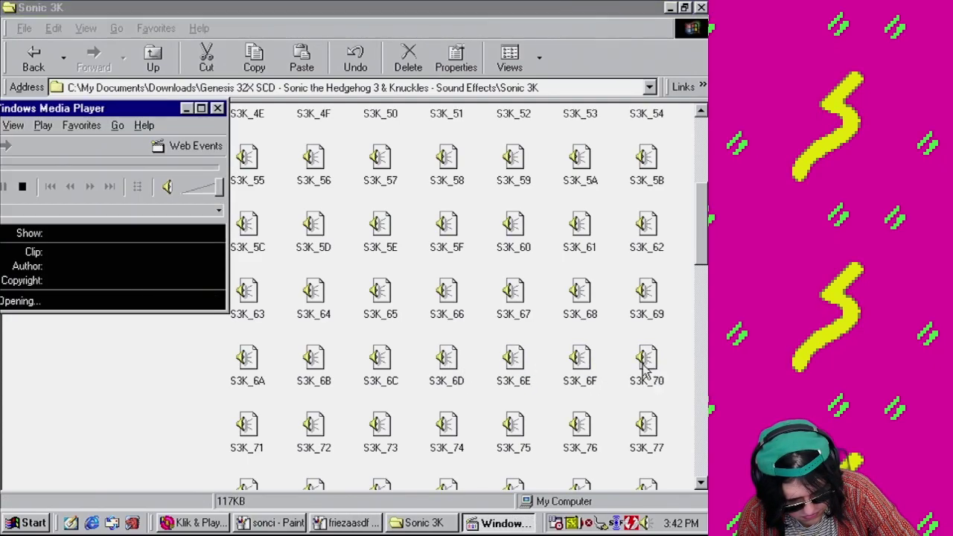
- Audition the Sonic 3K sounds S3K_71 through S3K_77 in order
double_click(255, 431)
double_click(319, 428)
double_click(381, 430)
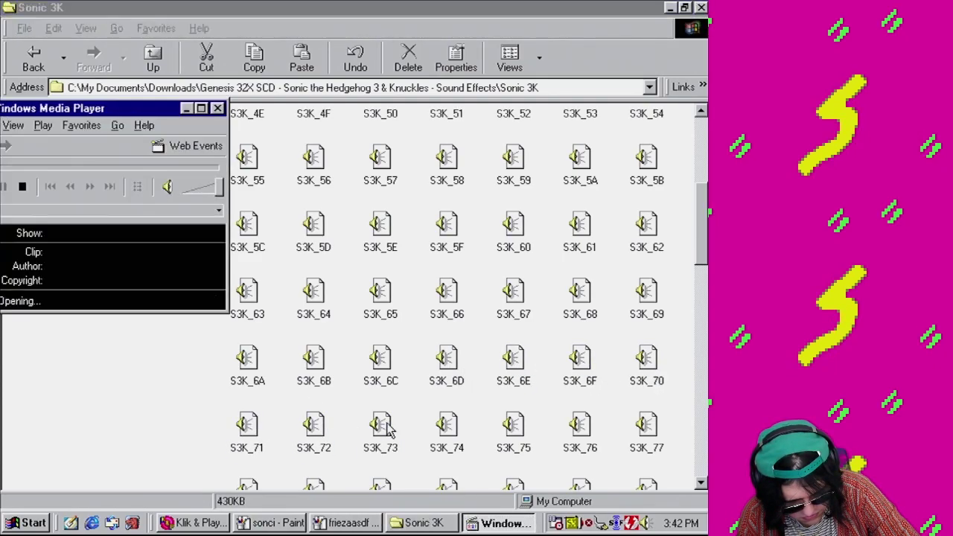
double_click(448, 430)
double_click(521, 431)
double_click(588, 435)
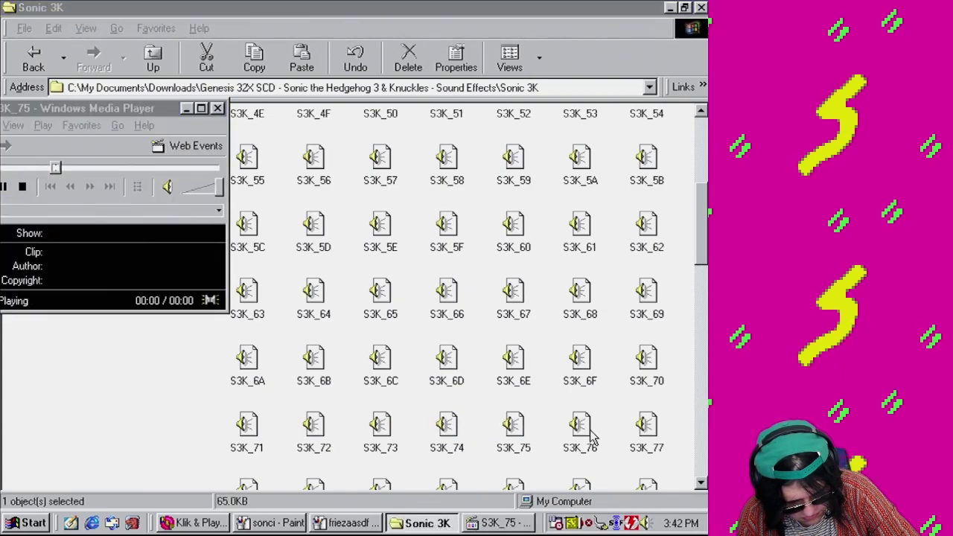
key(Right)
key(Return)
- Continue to the following row of Sonic 3K sounds and audition S3K_78 through S3K_7E
click(247, 484)
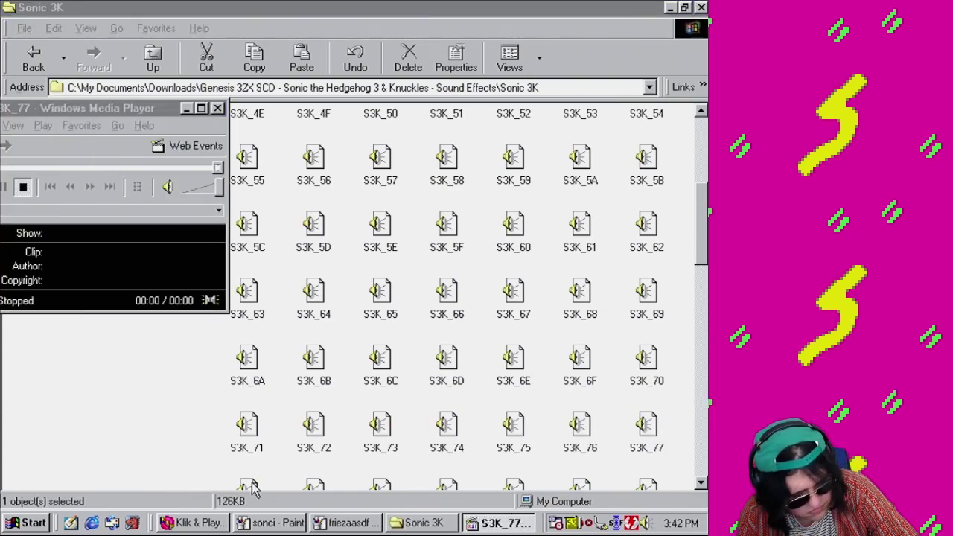
scroll(245, 465, down, 3)
scroll(246, 459, down, 1)
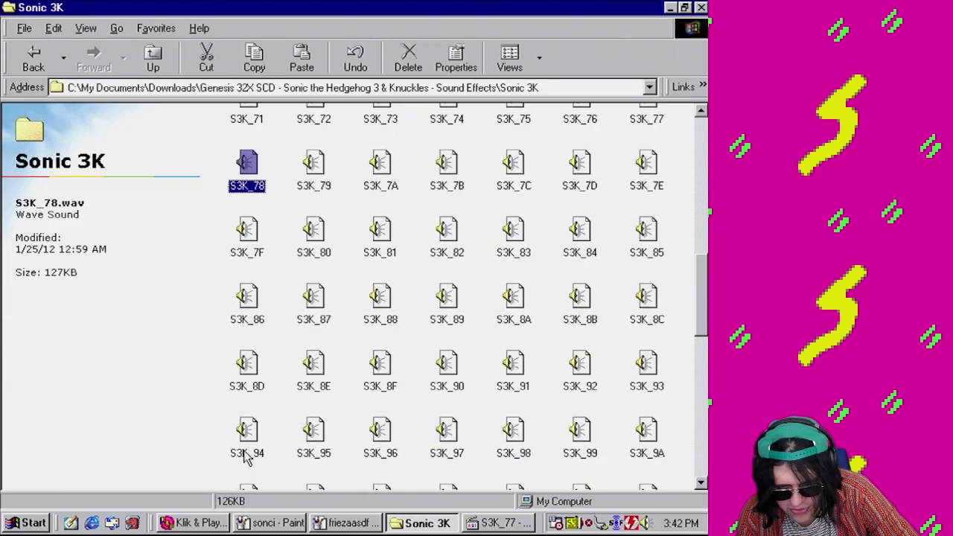
double_click(258, 188)
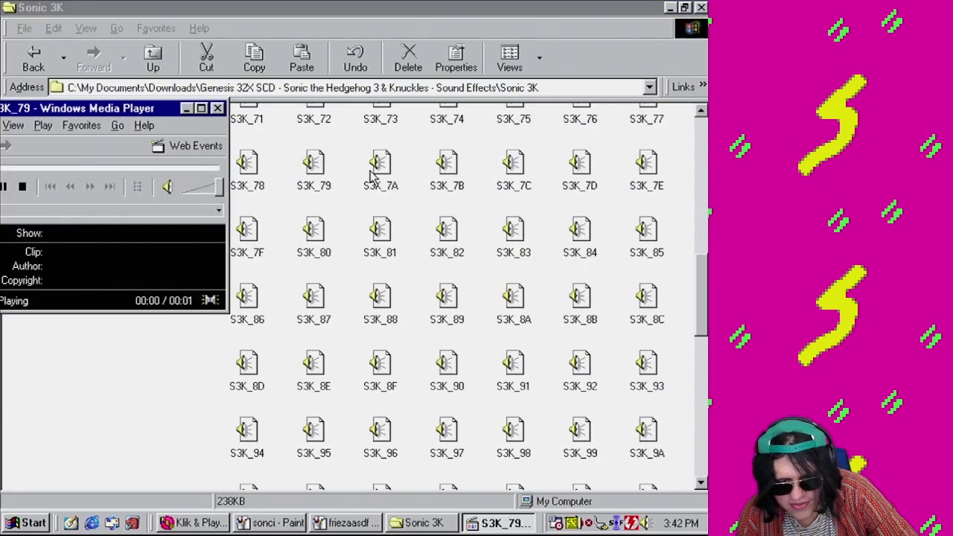
double_click(316, 169)
double_click(447, 170)
double_click(514, 168)
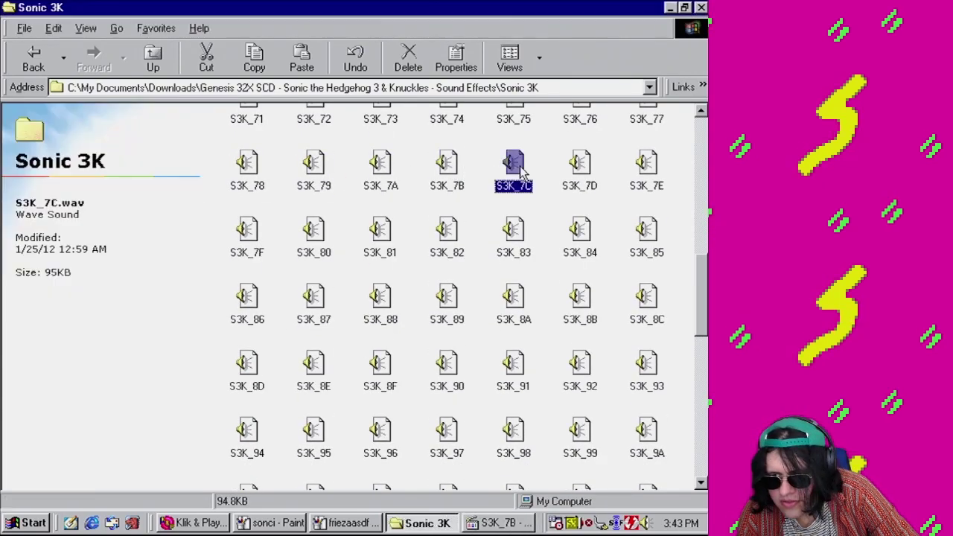
double_click(586, 160)
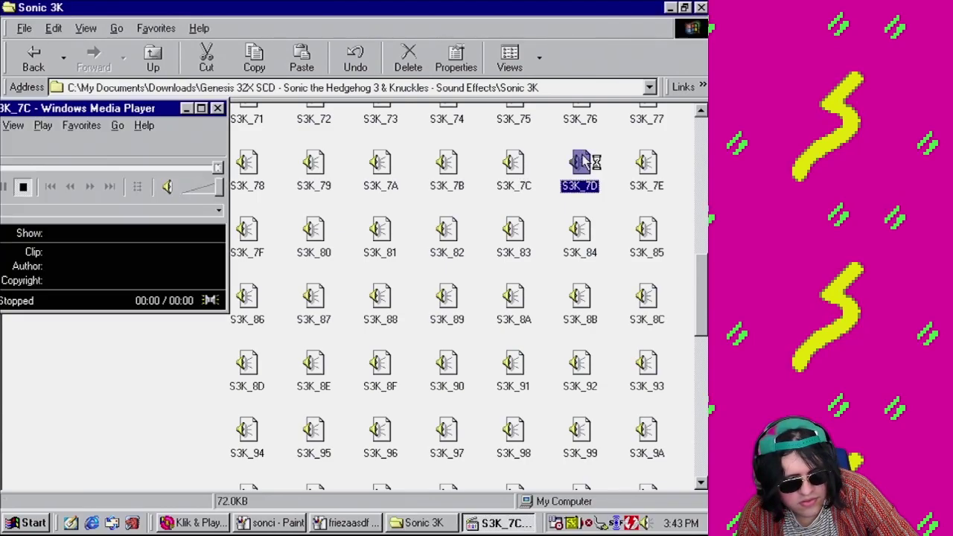
double_click(652, 169)
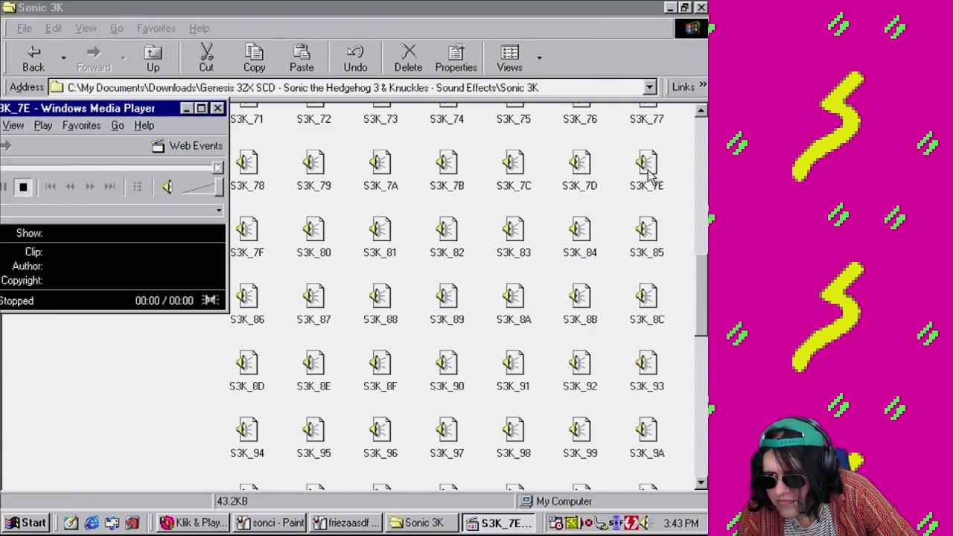
- Audition the Sonic 3K sounds S3K_7F through S3K_85 in order
double_click(244, 232)
double_click(319, 233)
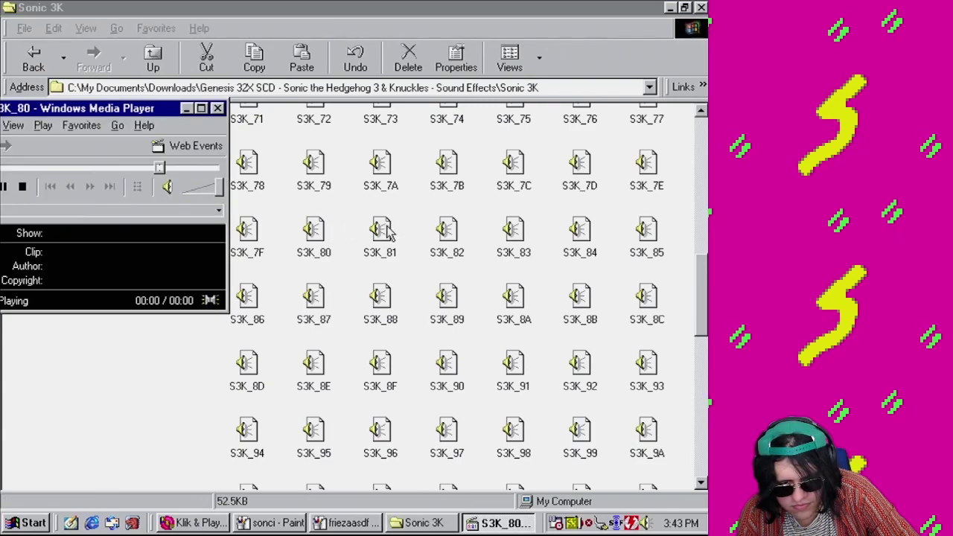
double_click(384, 229)
double_click(460, 231)
double_click(511, 231)
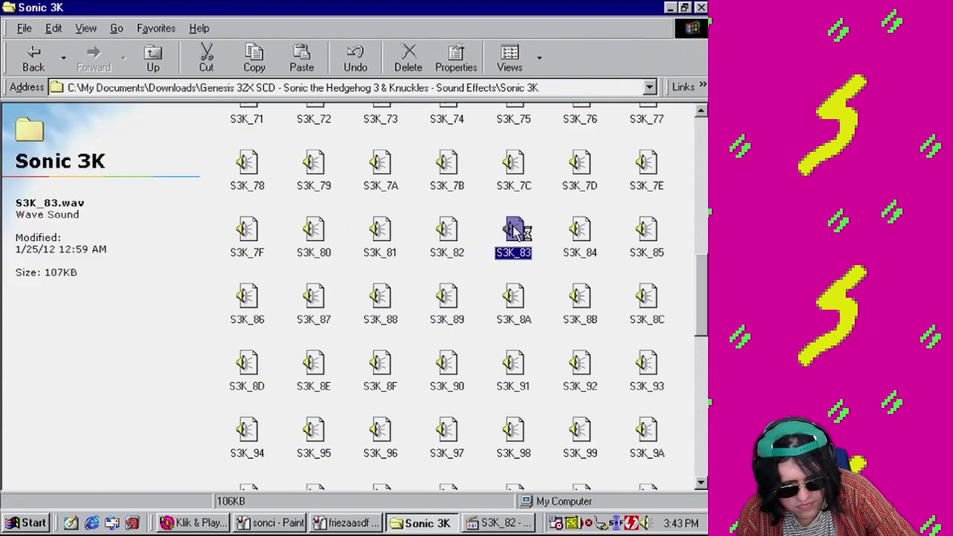
double_click(588, 230)
double_click(644, 231)
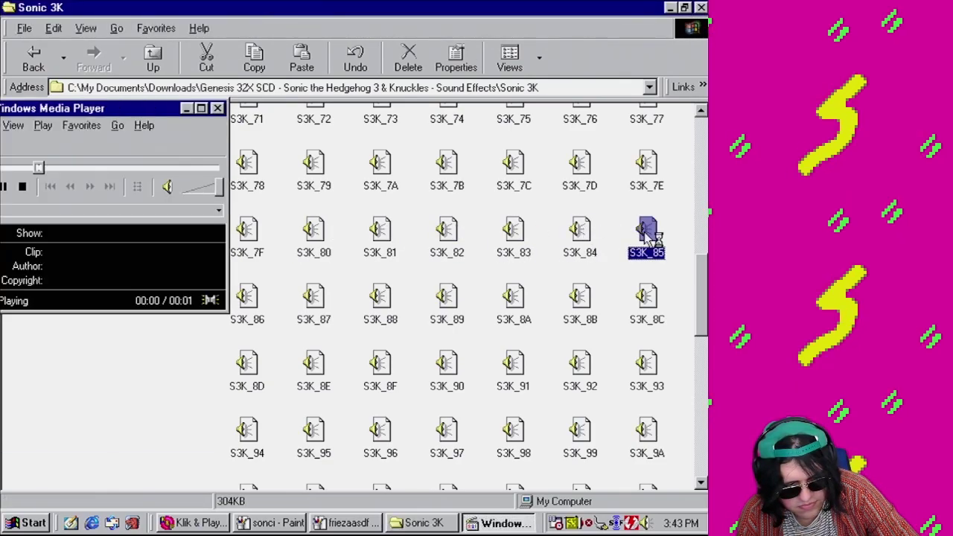
- Audition the Sonic 3K sounds S3K_86 through S3K_8C in order
double_click(252, 294)
double_click(313, 296)
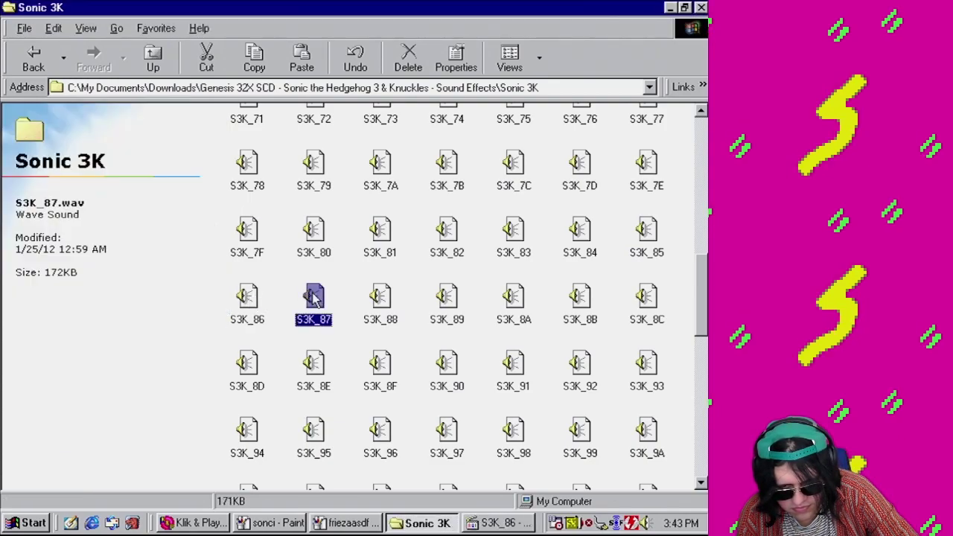
double_click(380, 299)
double_click(446, 307)
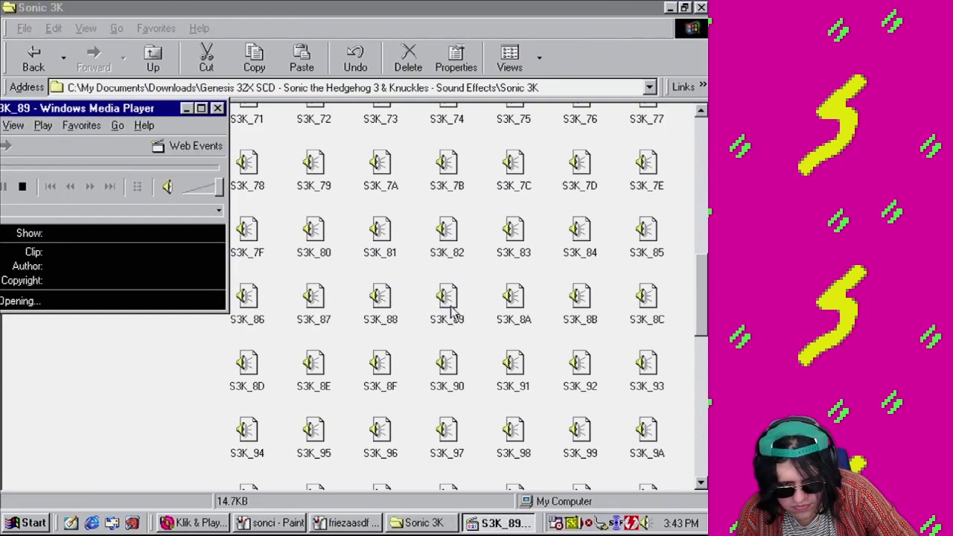
double_click(514, 308)
double_click(581, 301)
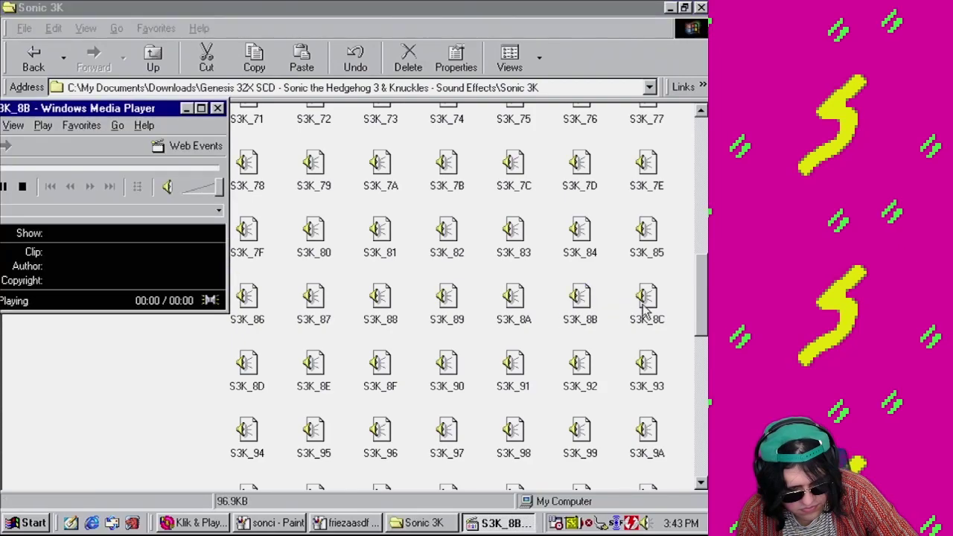
double_click(646, 304)
- Audition the Sonic 3K sounds S3K_8D through S3K_93 in order
double_click(250, 365)
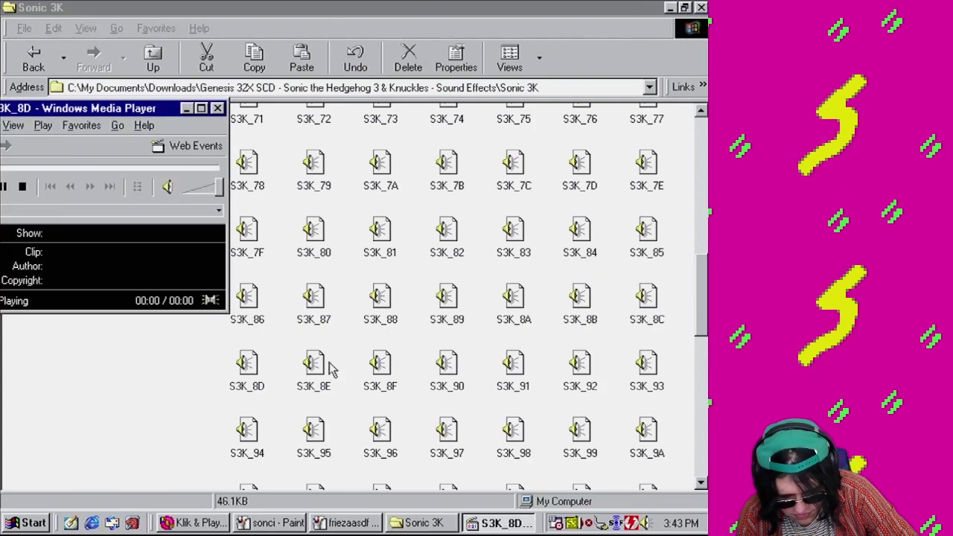
double_click(314, 365)
double_click(381, 372)
double_click(446, 368)
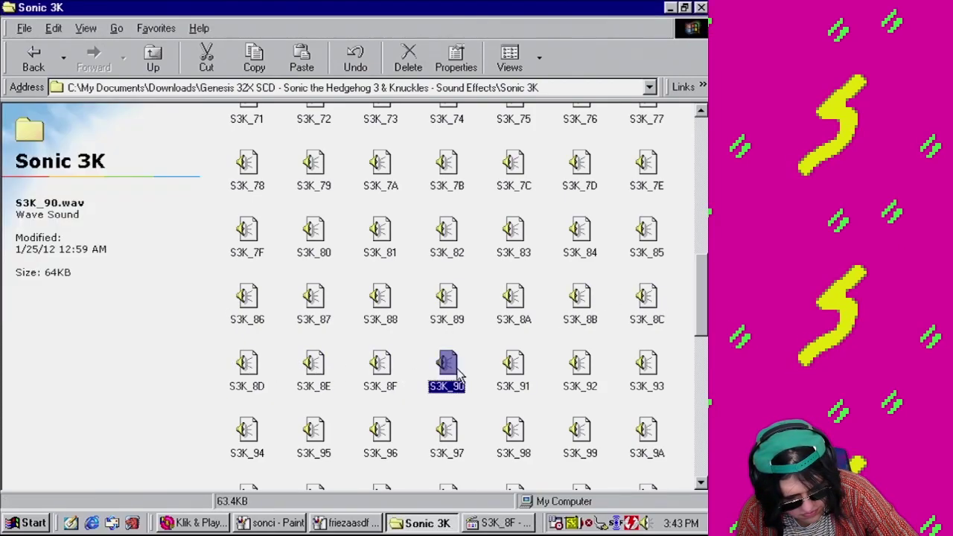
double_click(517, 366)
double_click(592, 376)
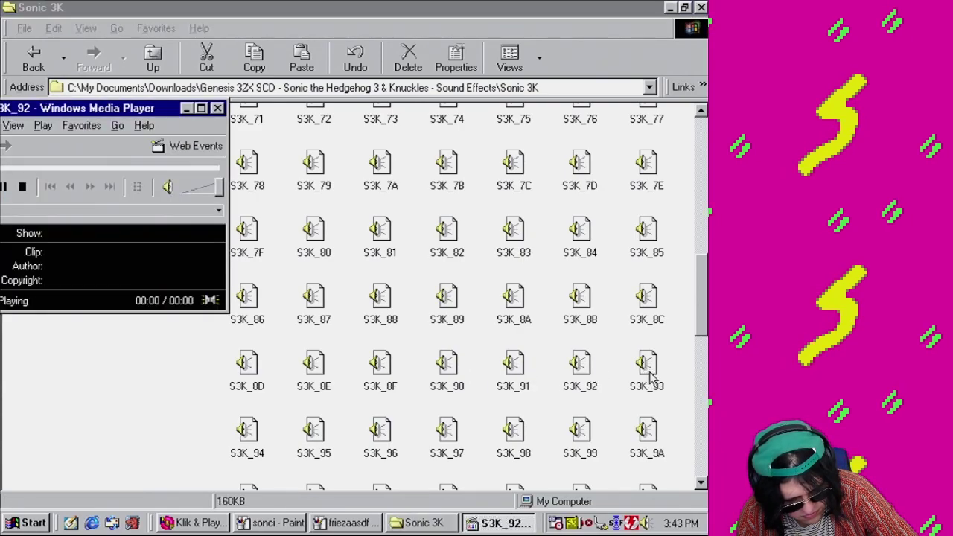
double_click(638, 381)
- Audition the Sonic 3K sounds S3K_94 through S3K_9A in order
double_click(251, 438)
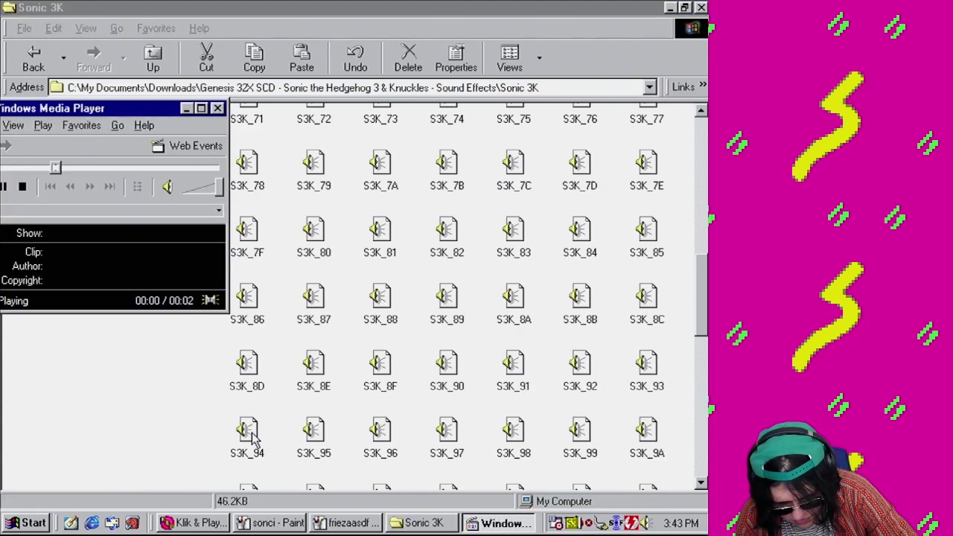
double_click(313, 432)
double_click(378, 435)
double_click(446, 438)
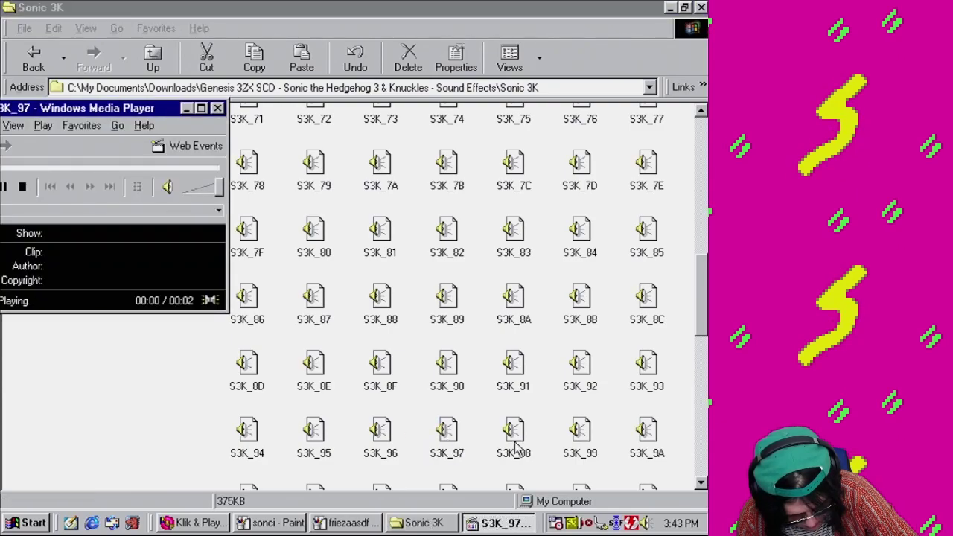
double_click(512, 439)
double_click(584, 445)
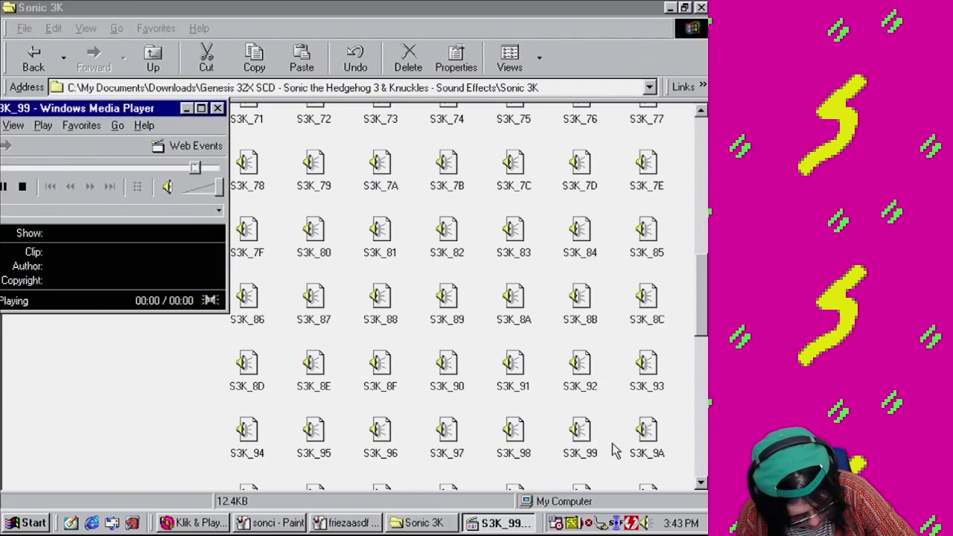
double_click(638, 440)
click(653, 421)
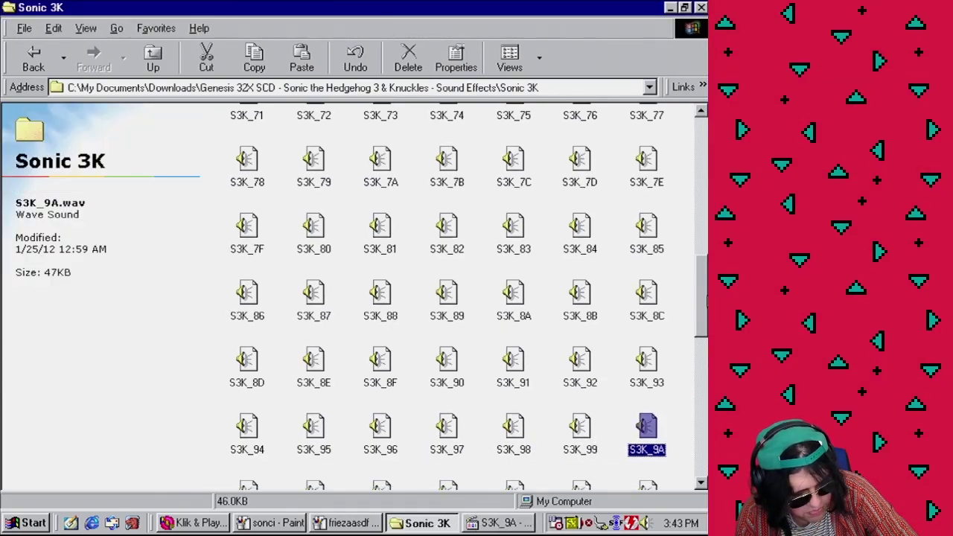
- Continue further down the Sonic 3K folder and audition the sounds S3K_9B through S3K_A1
drag(701, 295, 706, 370)
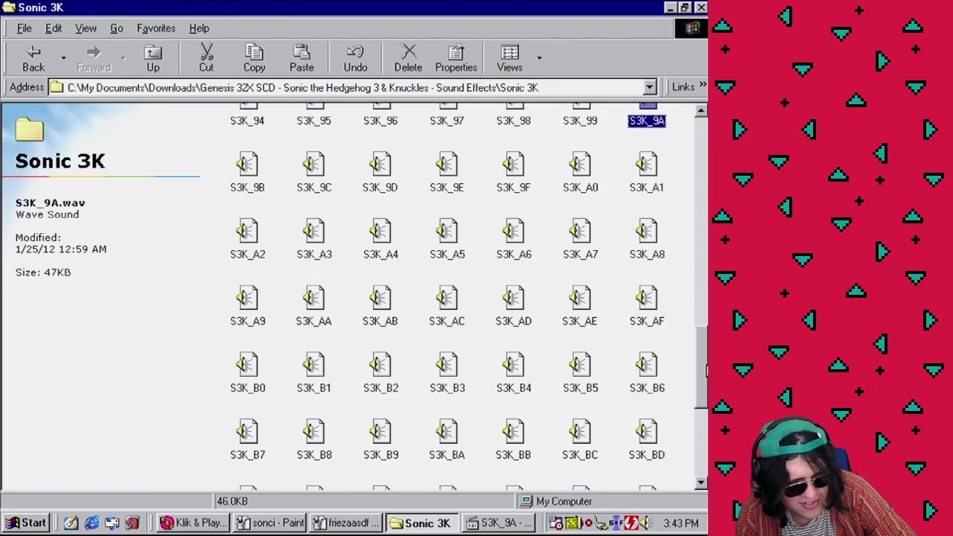
double_click(247, 167)
double_click(313, 168)
double_click(379, 167)
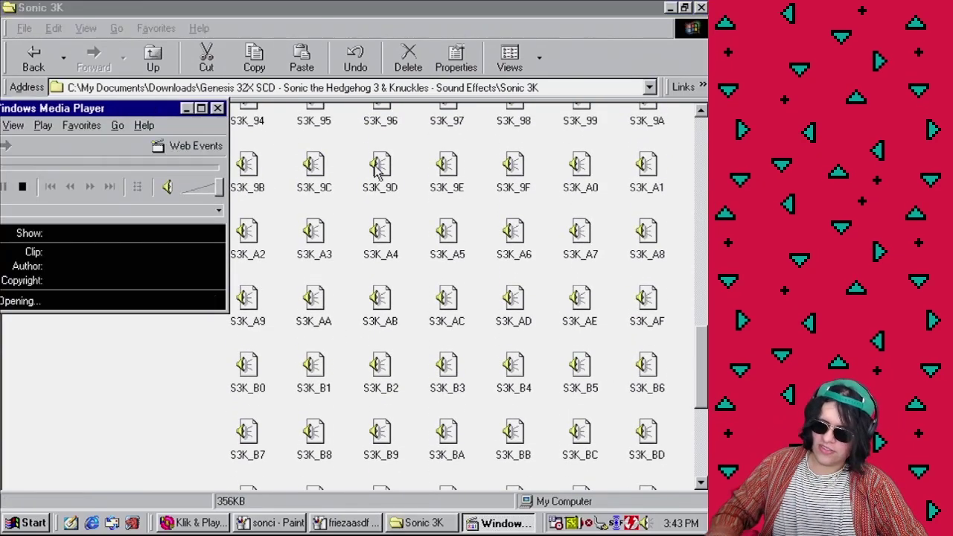
double_click(447, 167)
click(514, 167)
double_click(513, 166)
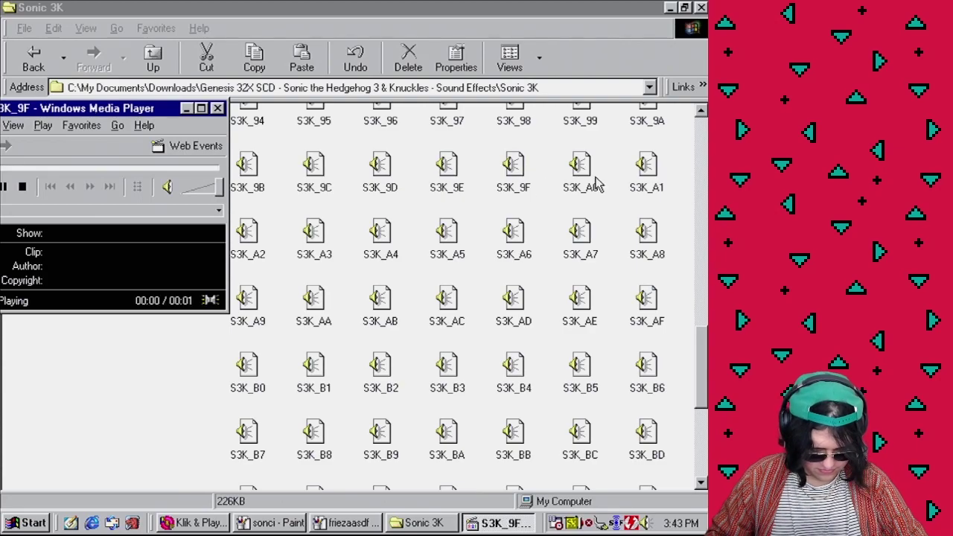
double_click(581, 167)
double_click(646, 167)
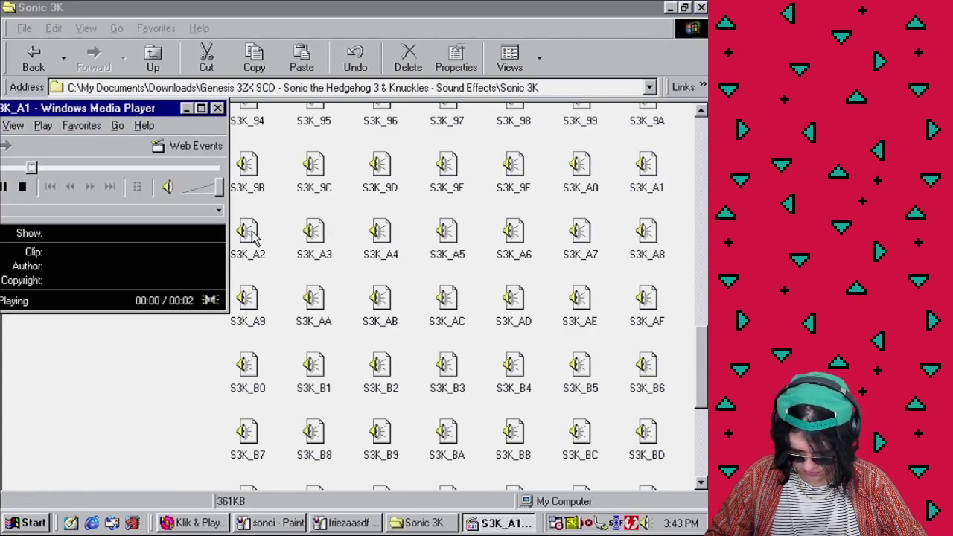
- Audition the Sonic 3K sounds S3K_A2 through S3K_A8 in order
double_click(247, 231)
double_click(314, 231)
double_click(381, 232)
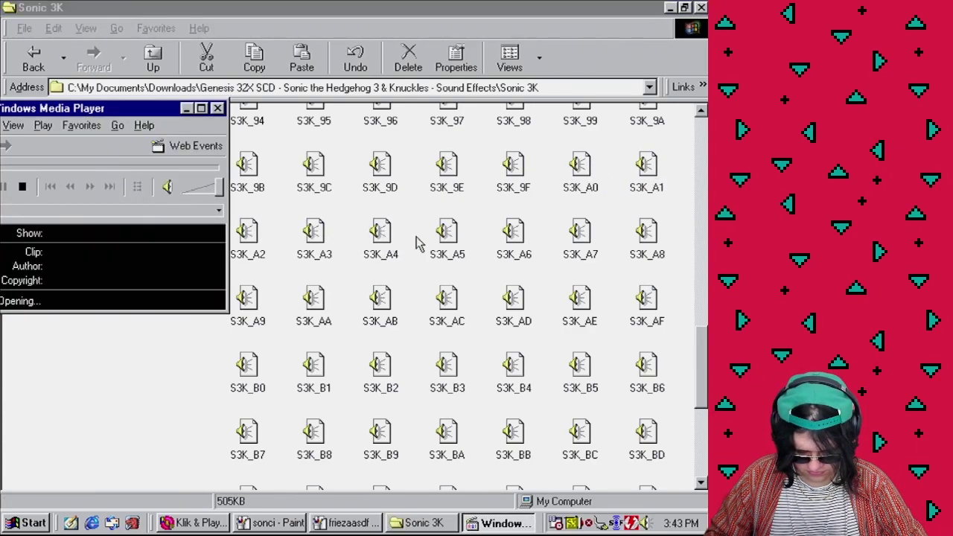
double_click(446, 231)
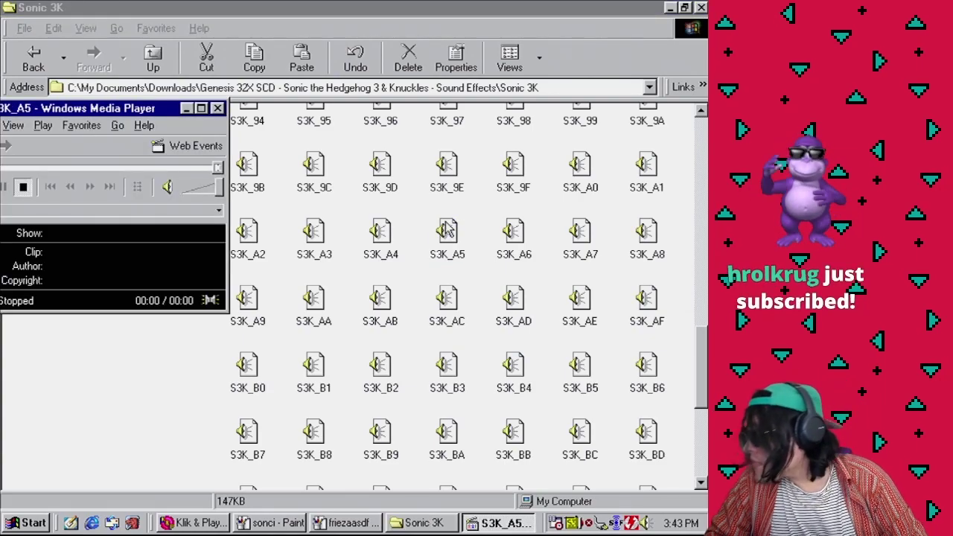
double_click(519, 236)
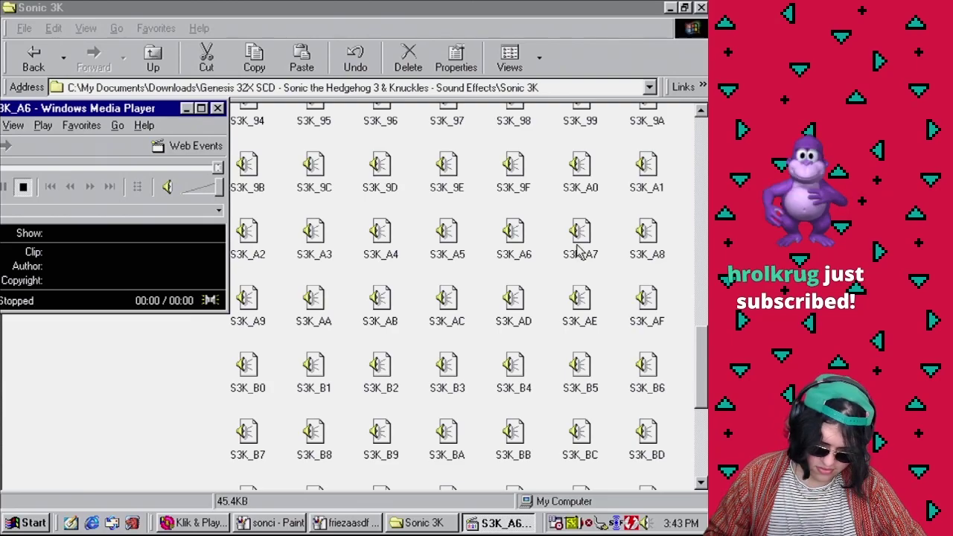
double_click(580, 240)
double_click(646, 239)
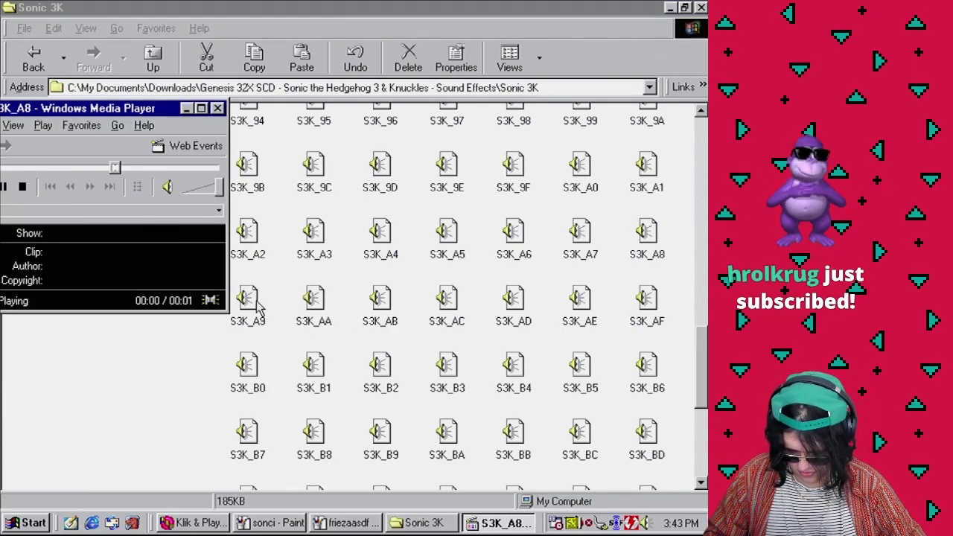
- Audition the Sonic 3K sounds S3K_A9 through S3K_AF in order
double_click(257, 305)
double_click(317, 312)
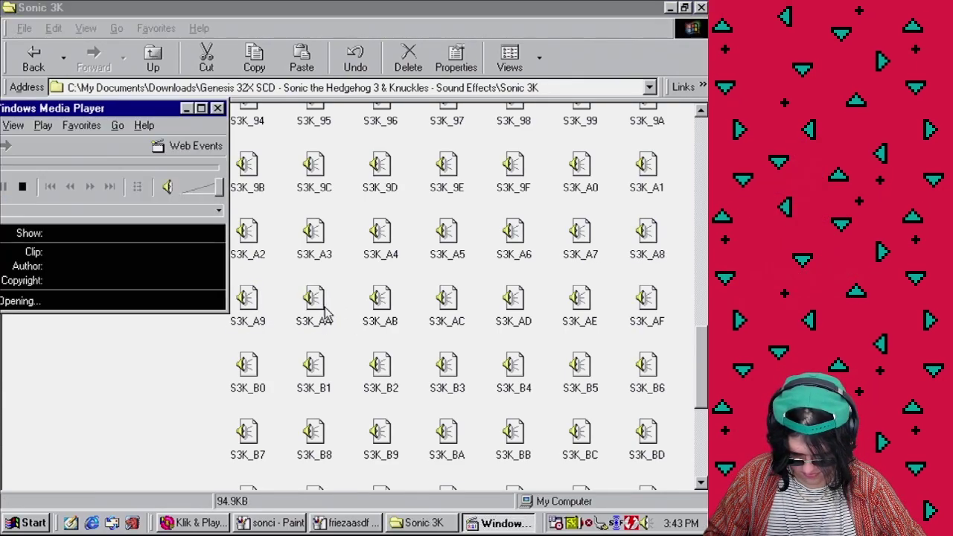
double_click(403, 316)
double_click(446, 316)
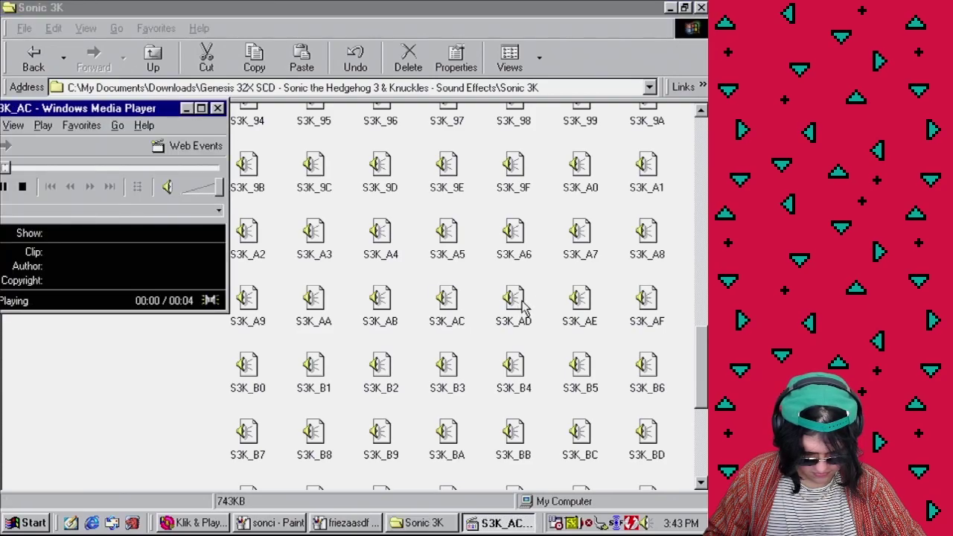
double_click(514, 308)
double_click(567, 307)
double_click(646, 309)
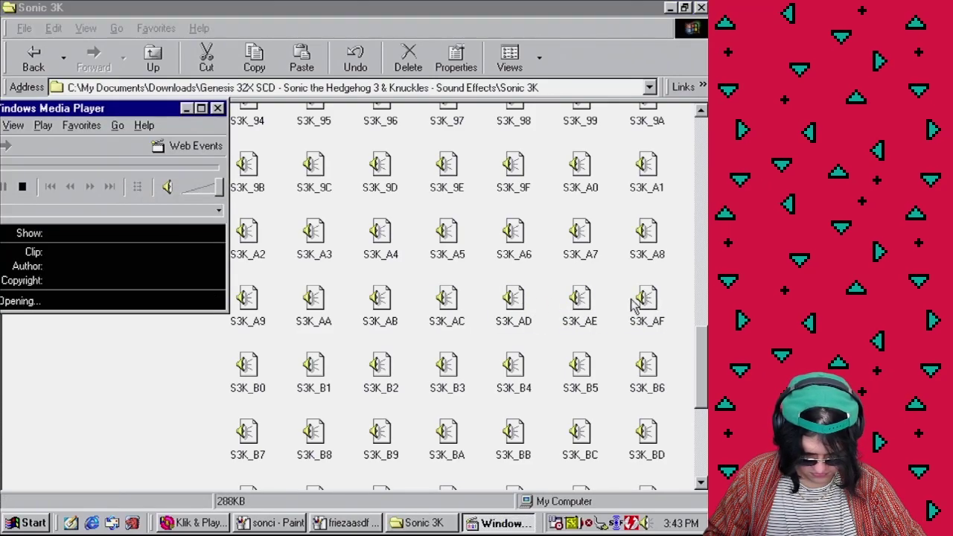
- Audition the Sonic 3K sounds S3K_B0 through S3K_B6 in order
double_click(242, 373)
double_click(312, 376)
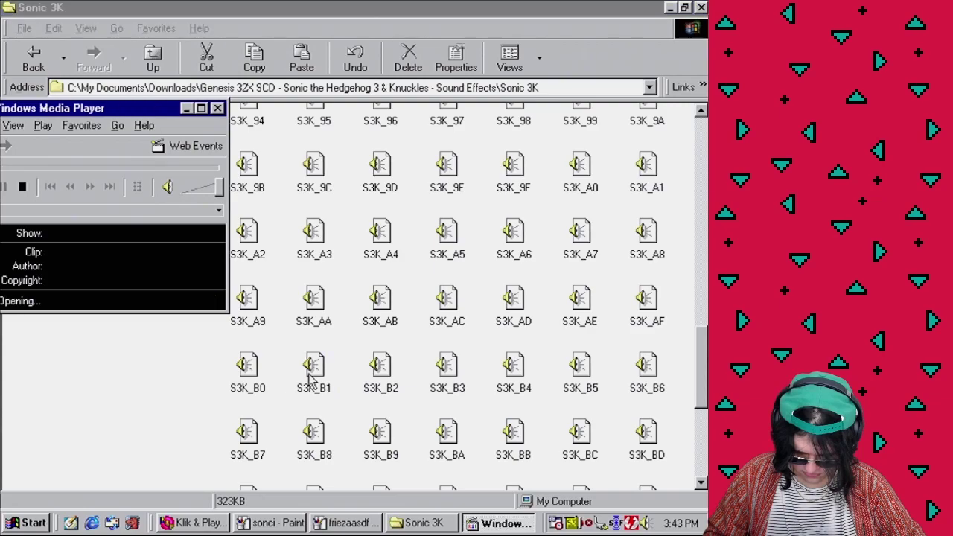
double_click(395, 378)
double_click(445, 378)
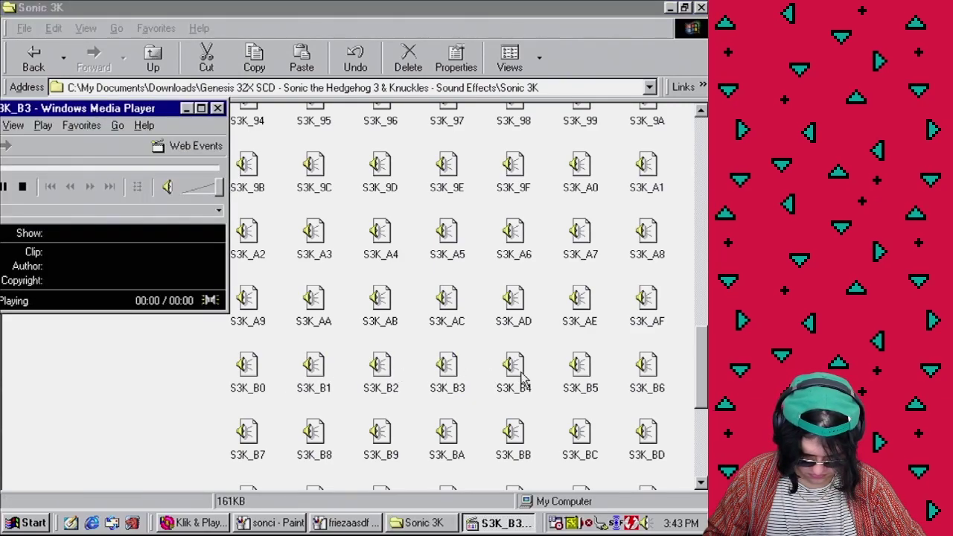
double_click(525, 378)
double_click(581, 372)
double_click(645, 372)
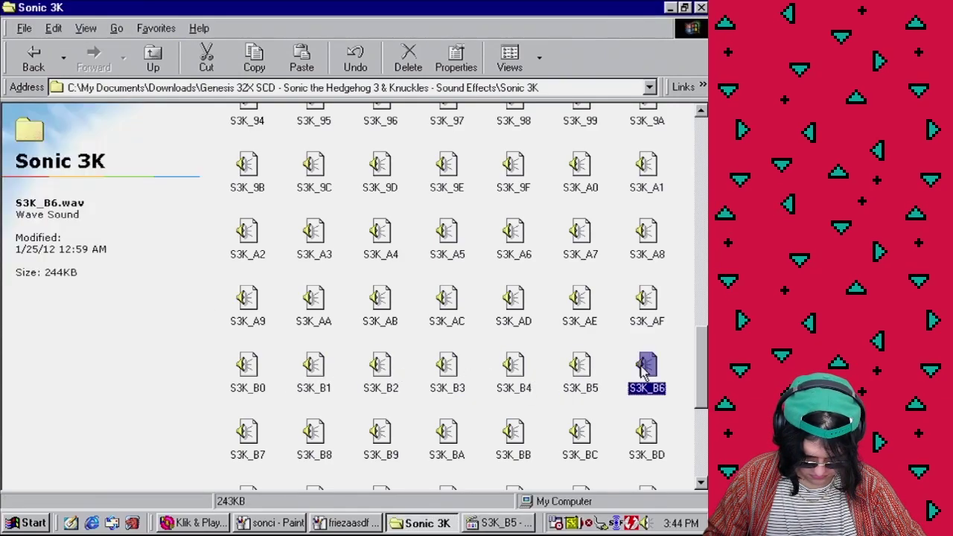
- Audition the Sonic 3K sounds S3K_B7 through S3K_B9, replaying S3K_B9 after closing the media player
double_click(244, 434)
double_click(316, 432)
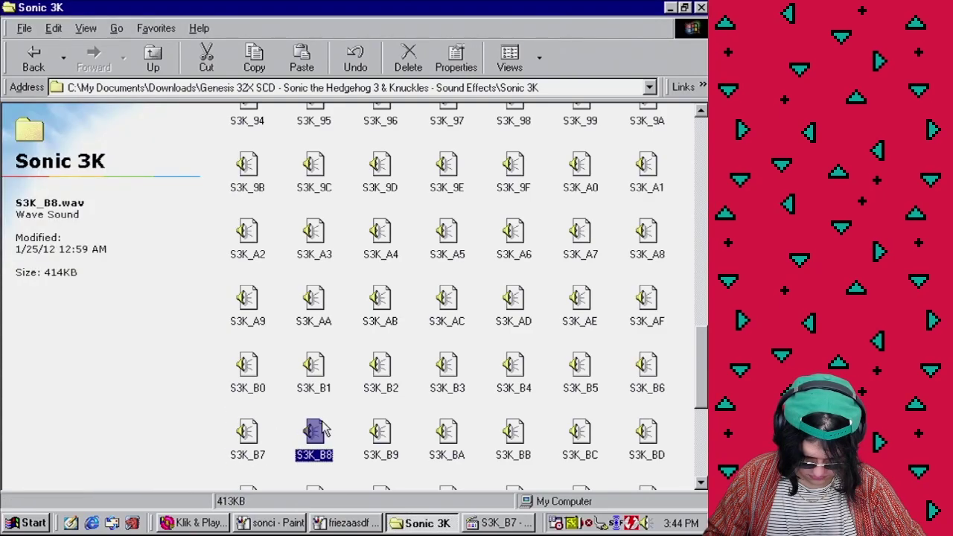
click(447, 435)
double_click(379, 436)
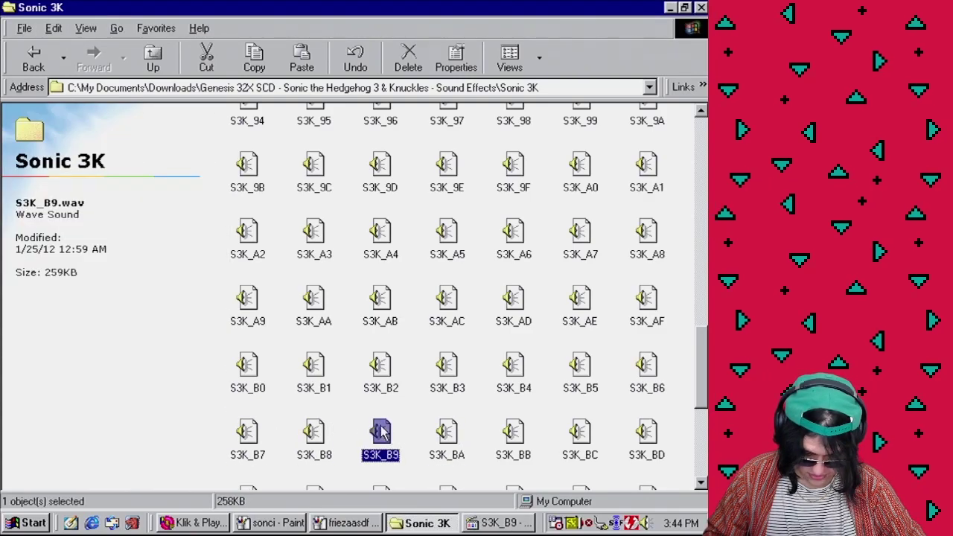
click(217, 107)
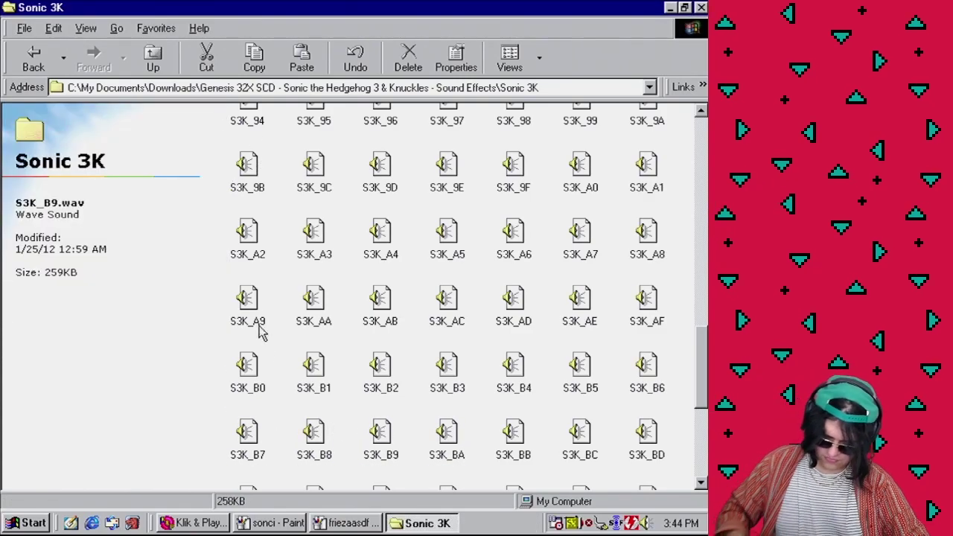
double_click(376, 447)
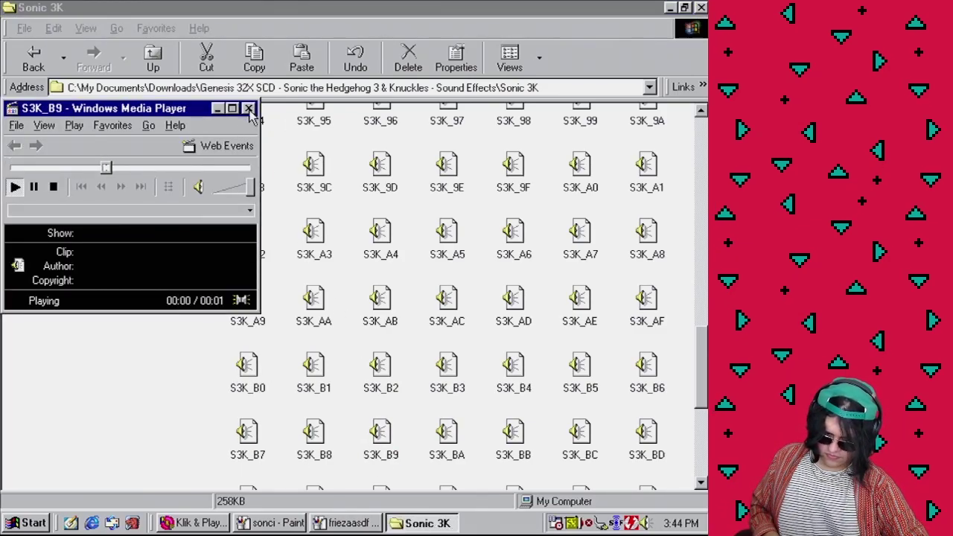
- Copy the sound S3K_B9 from the Sonic 3K folder into the Downloads folder two levels up
click(381, 438)
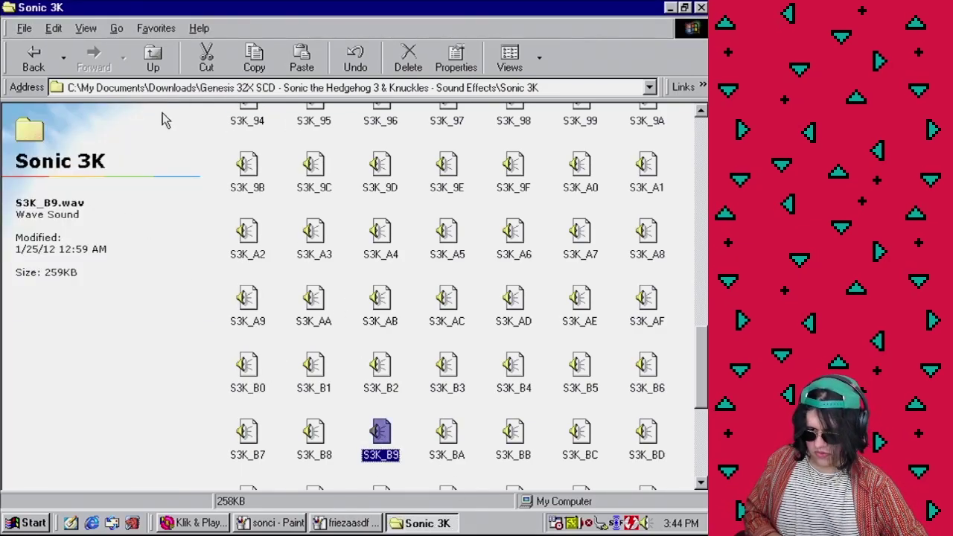
click(153, 66)
click(153, 66)
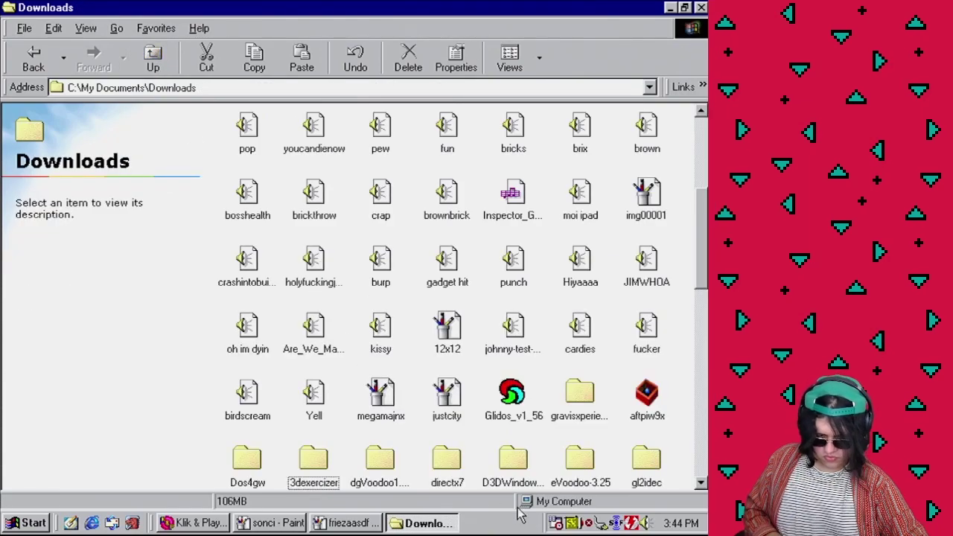
key(ctrl+v)
- Rename the S3K_B9 sound file in Downloads as losering
right_click(390, 455)
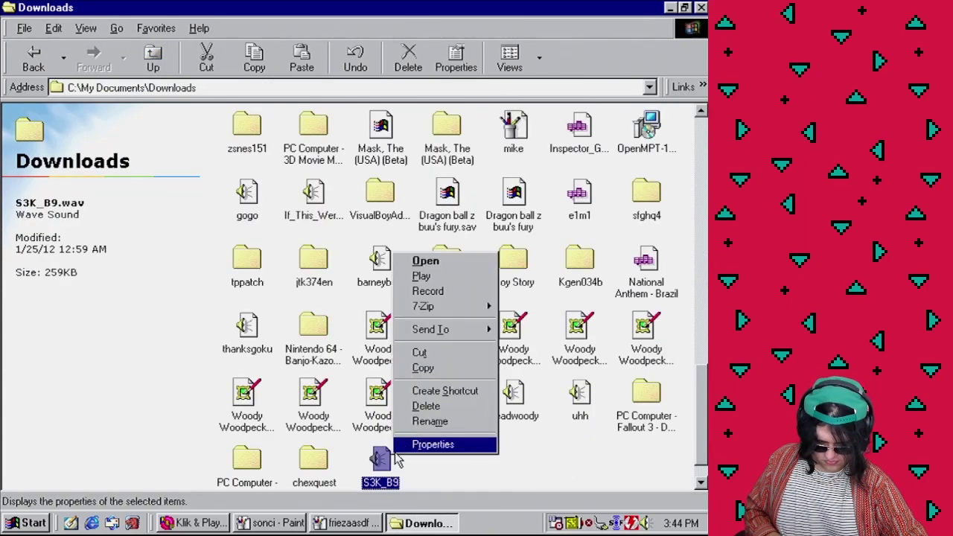
click(427, 429)
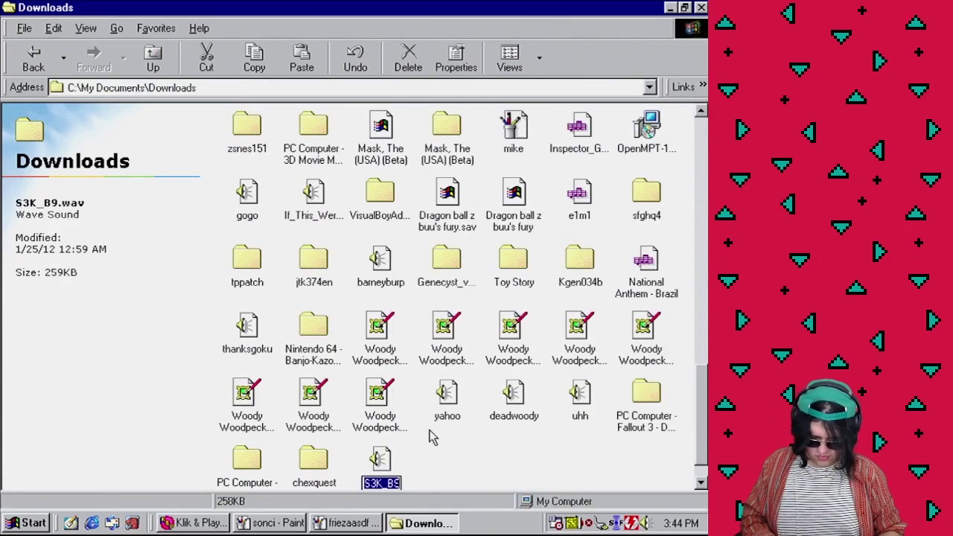
text(losering)
key(Return)
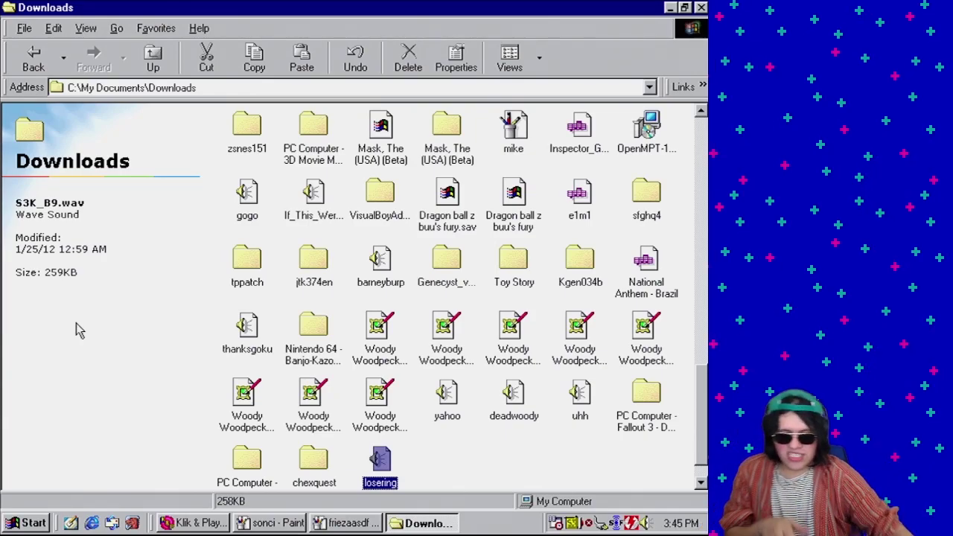
- Switch to Klik & Play and open level 20's Event Editor at the Sonic events near the end of the list
click(187, 522)
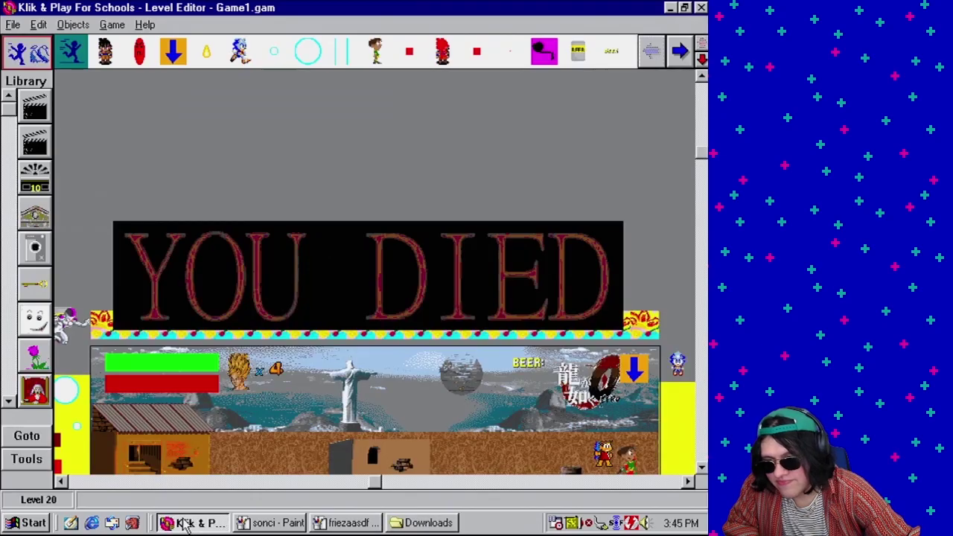
click(112, 25)
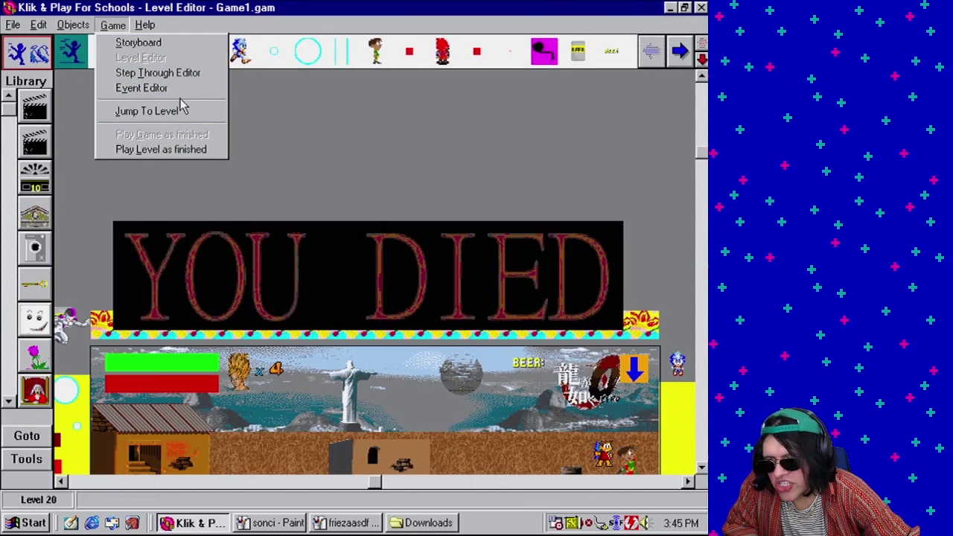
click(141, 88)
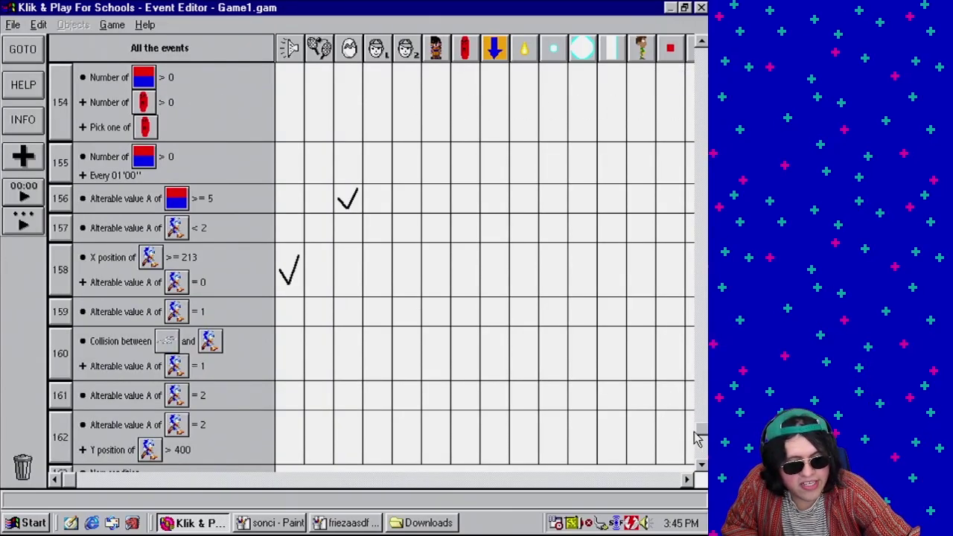
drag(702, 434, 702, 438)
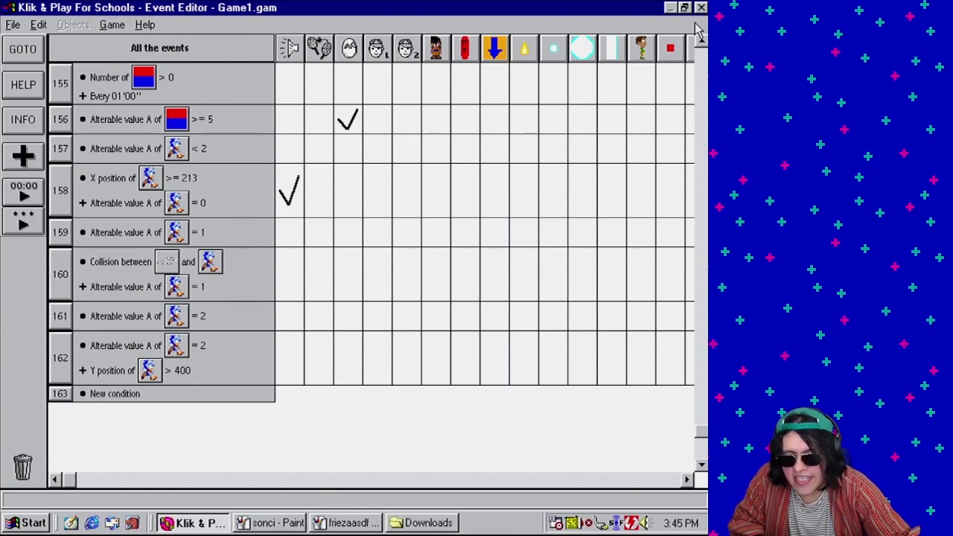
mouse_move(290, 198)
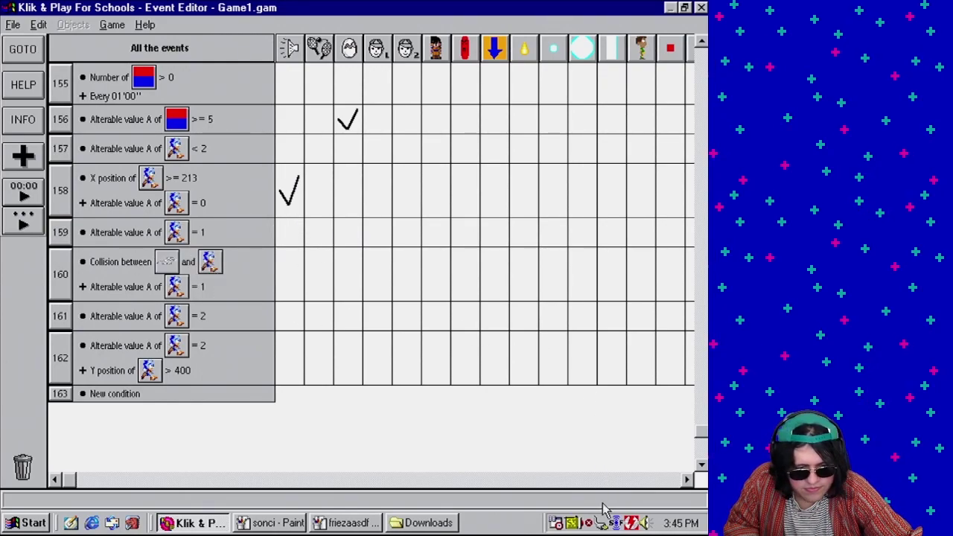
click(624, 482)
click(83, 480)
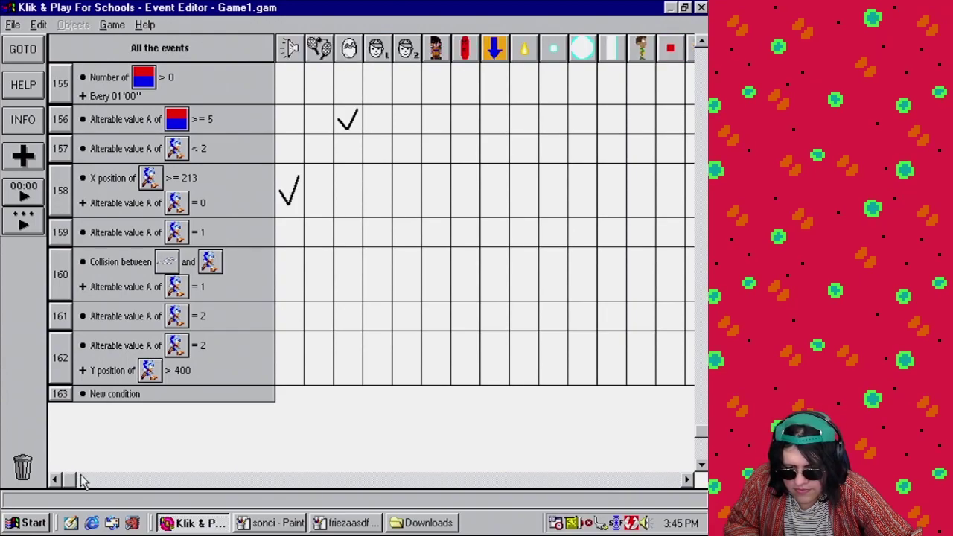
- Add a play-sample action using losering.wav to event 160, Sonic's collision with alterable value A = 1, after previewing the sound
click(300, 271)
click(298, 273)
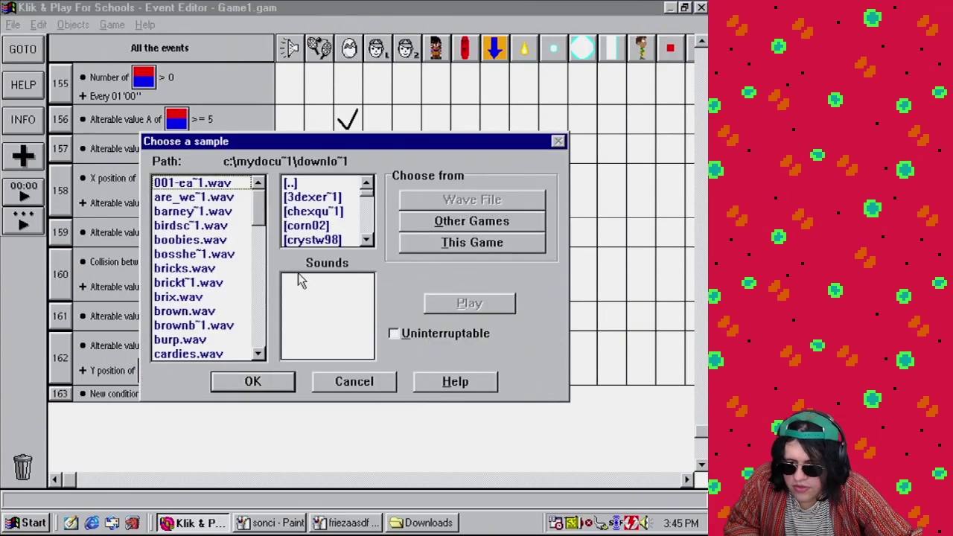
drag(262, 214, 248, 294)
click(191, 240)
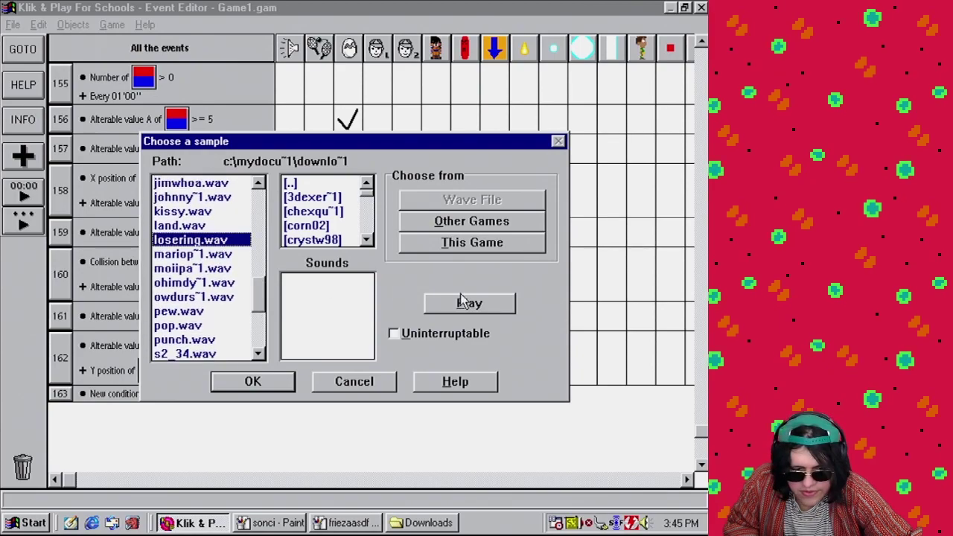
click(470, 303)
click(252, 382)
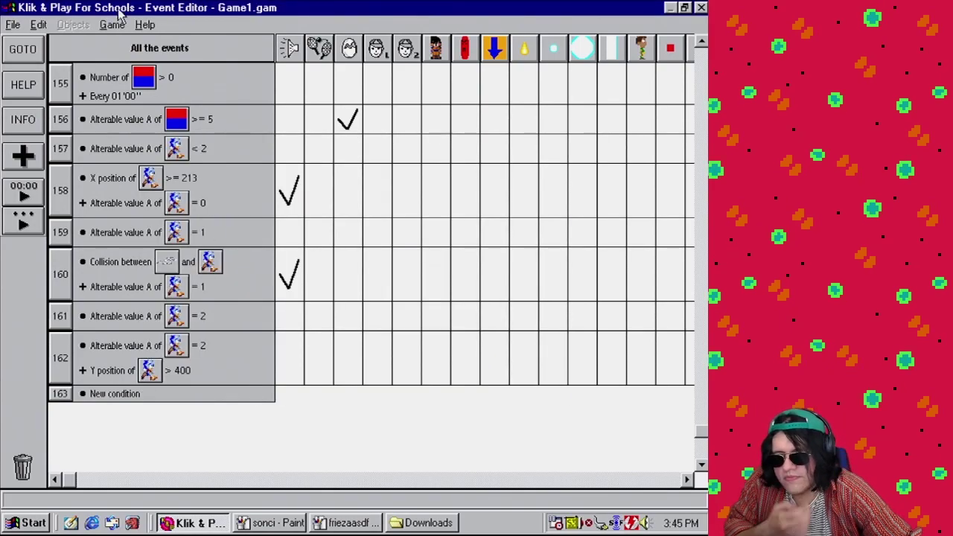
- Return to the Level Editor and test-play the level to check Sonic's collision sound, closing the game window when done
click(111, 24)
click(126, 58)
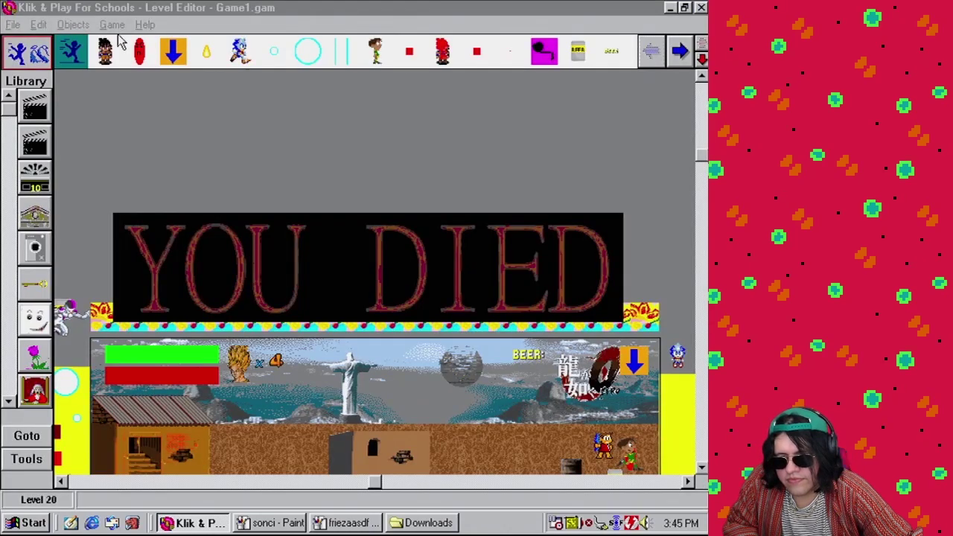
click(112, 24)
click(161, 149)
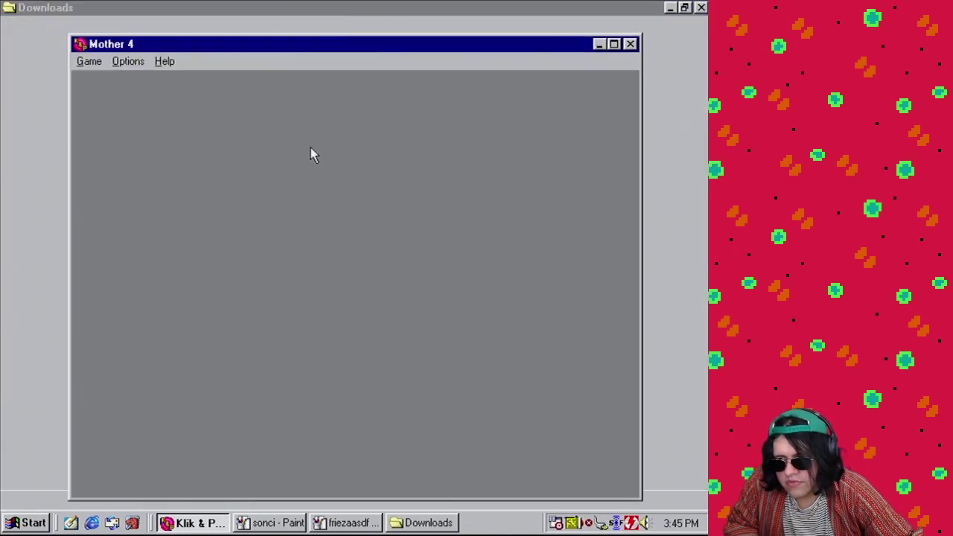
key(Right)
key(Right)
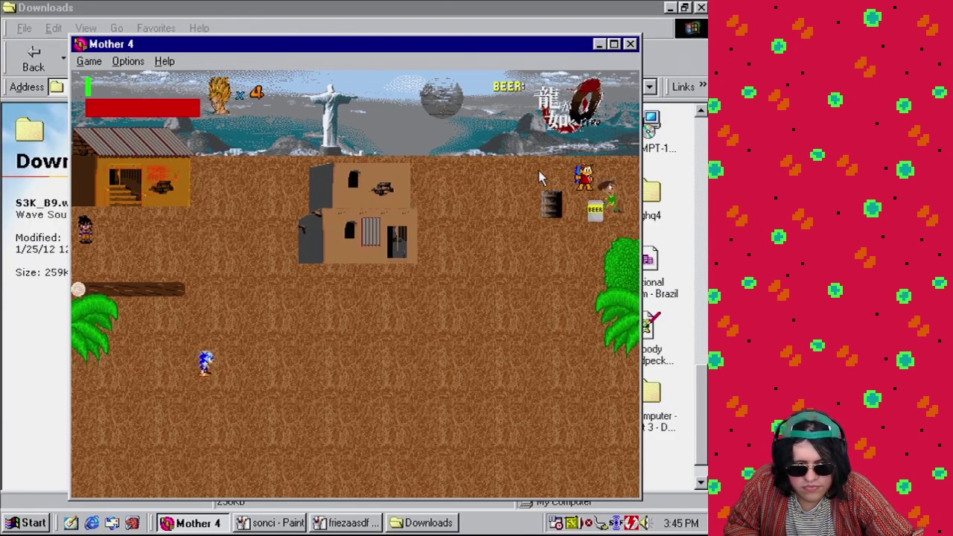
key(Down)
key(Left)
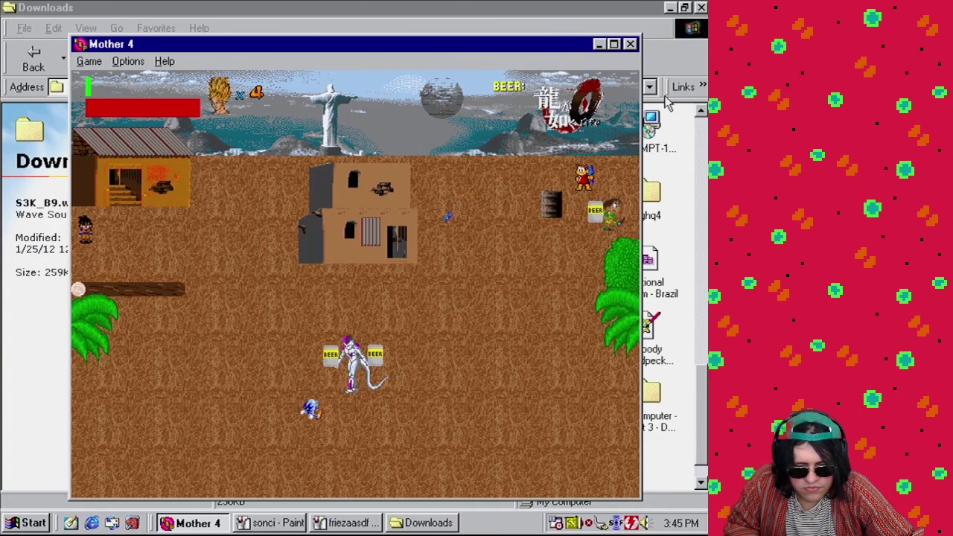
click(630, 44)
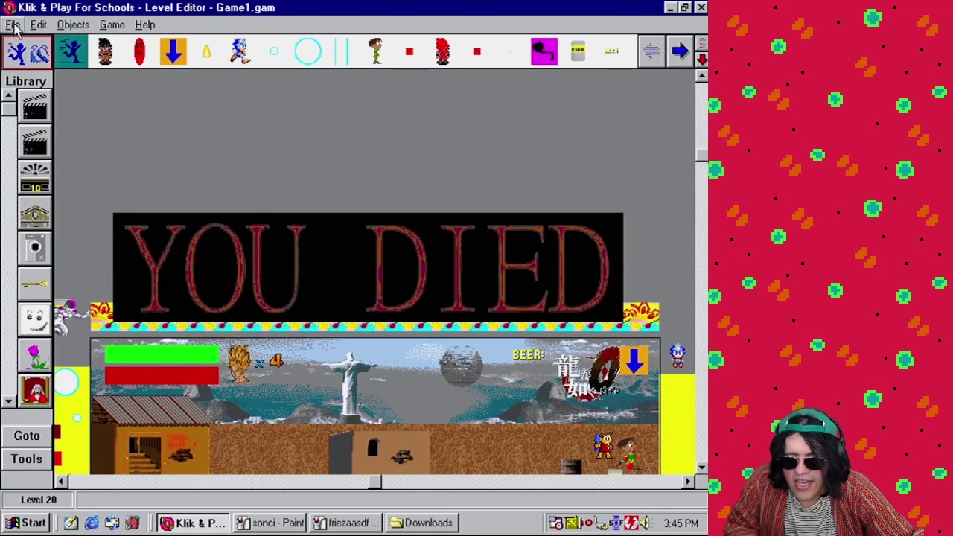
- Save the Mother 4 game as Game1.gam and minimize Klik & Play
click(13, 25)
click(45, 78)
click(277, 420)
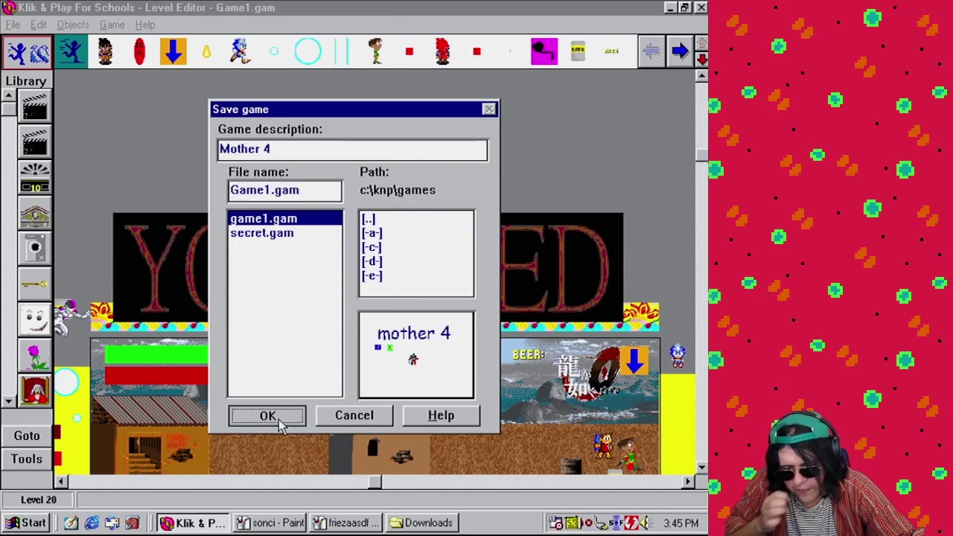
click(670, 8)
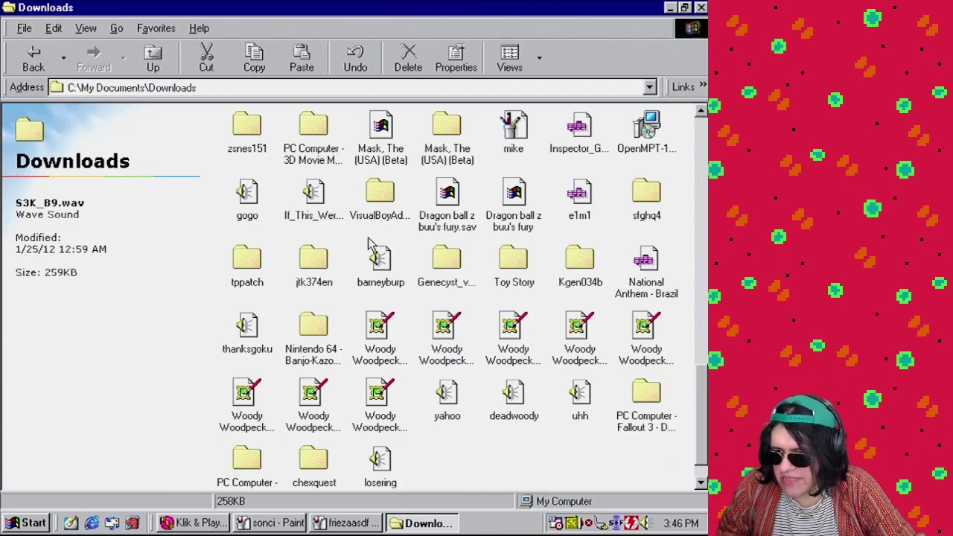
- Open the Sound Effects folder inside Downloads' PC Computer - 3D Movie Maker - Sound Effects folder and find the footstep sounds
key(l)
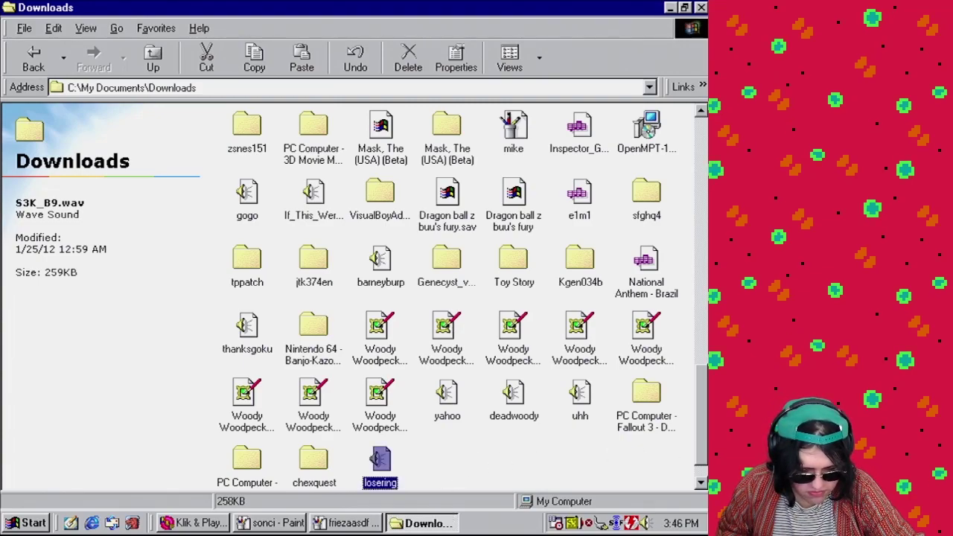
click(591, 449)
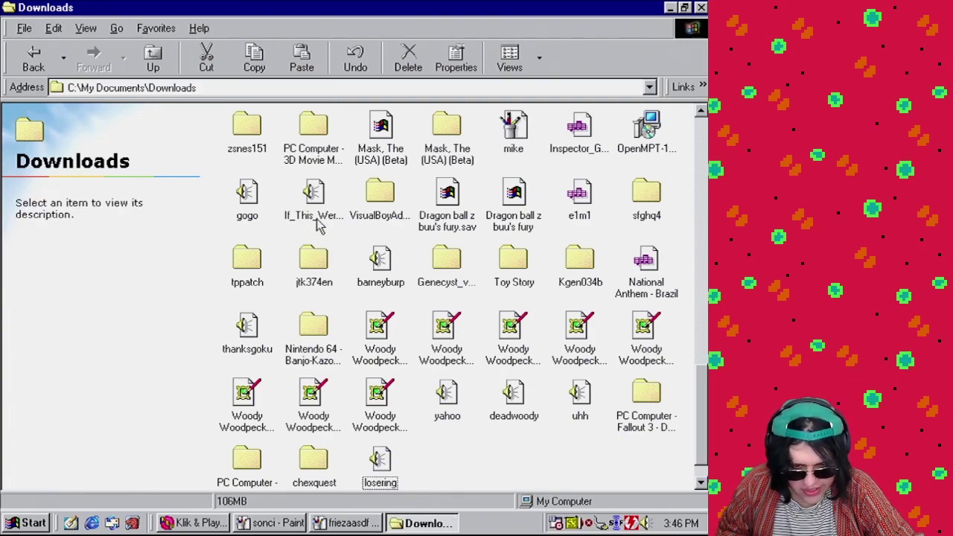
click(325, 154)
double_click(266, 125)
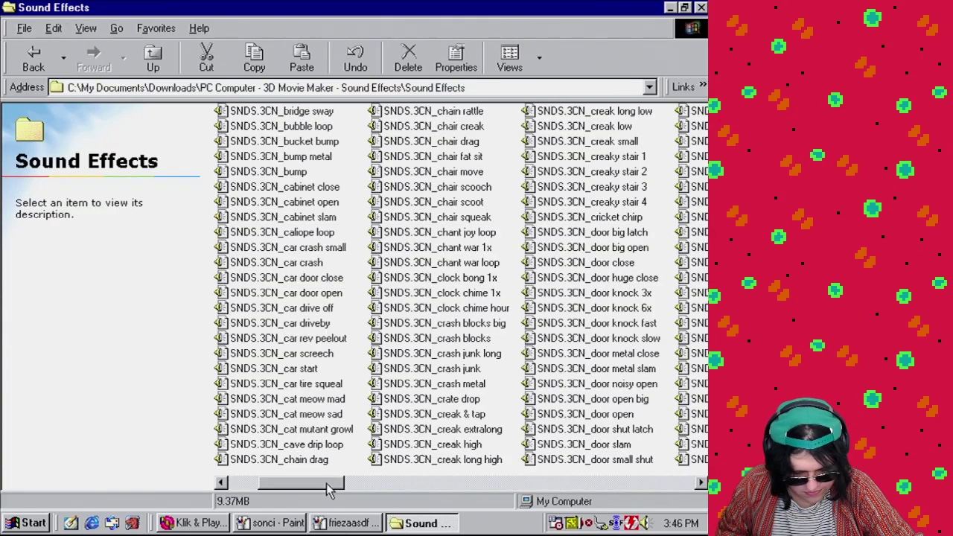
drag(330, 487, 586, 501)
- Preview the SNDS.3CN_step brush left and SNDS.3CN_step brush right sounds, closing the player and minimizing the folder when done
click(320, 187)
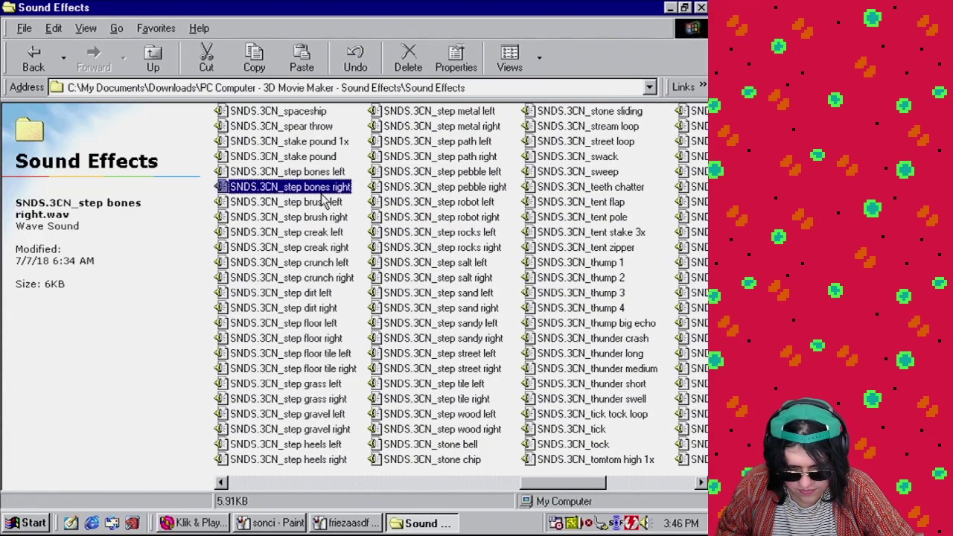
double_click(320, 202)
double_click(325, 217)
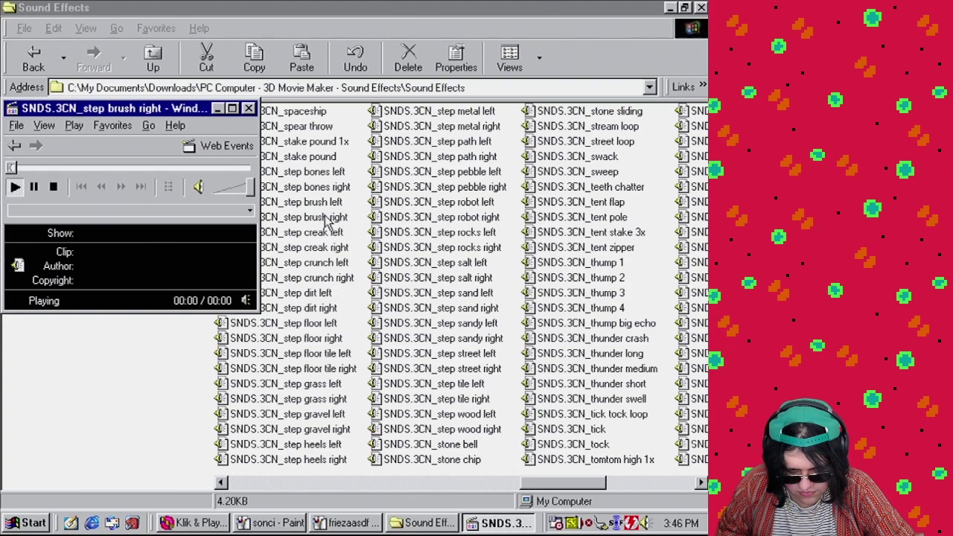
click(249, 109)
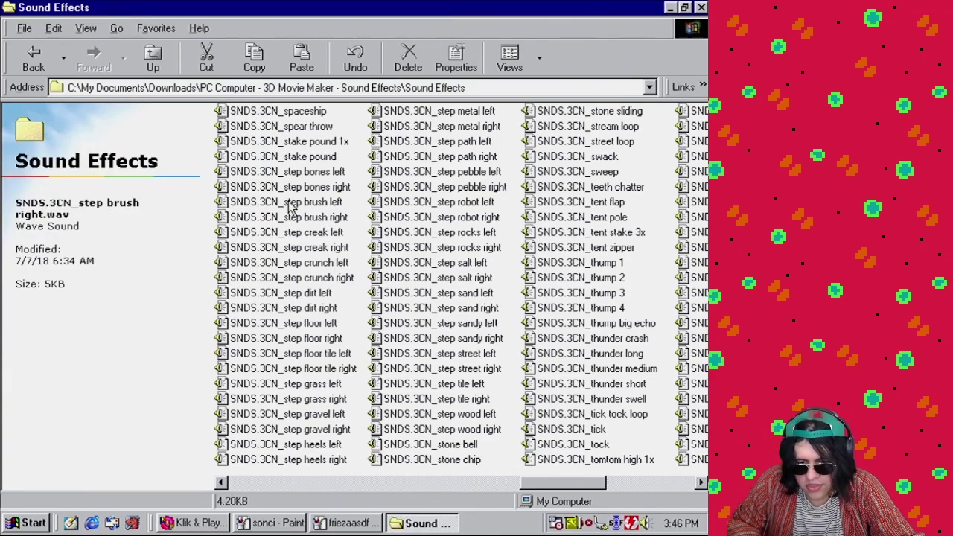
click(669, 8)
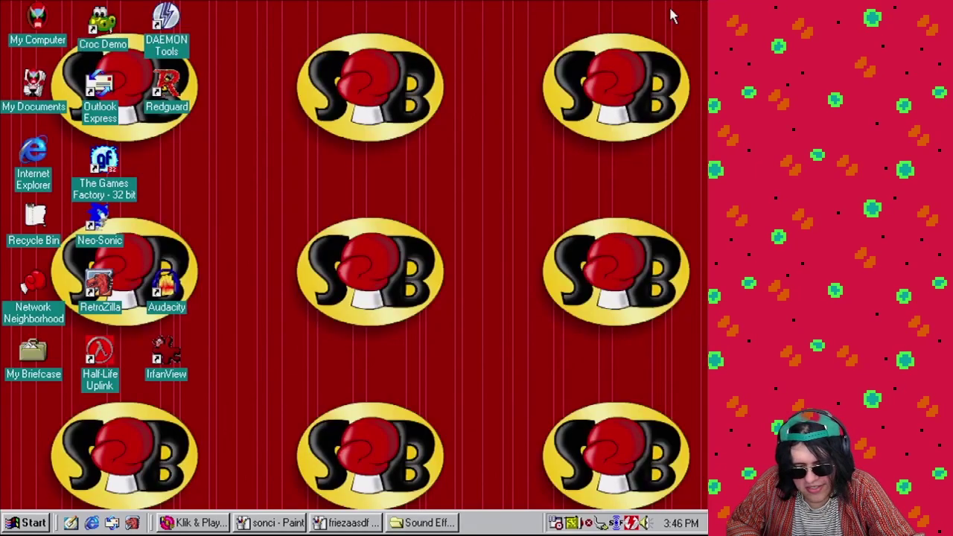
- Launch Audacity, open SNDS.3CN_step brush left from the Sound Effects folder and play it
double_click(177, 295)
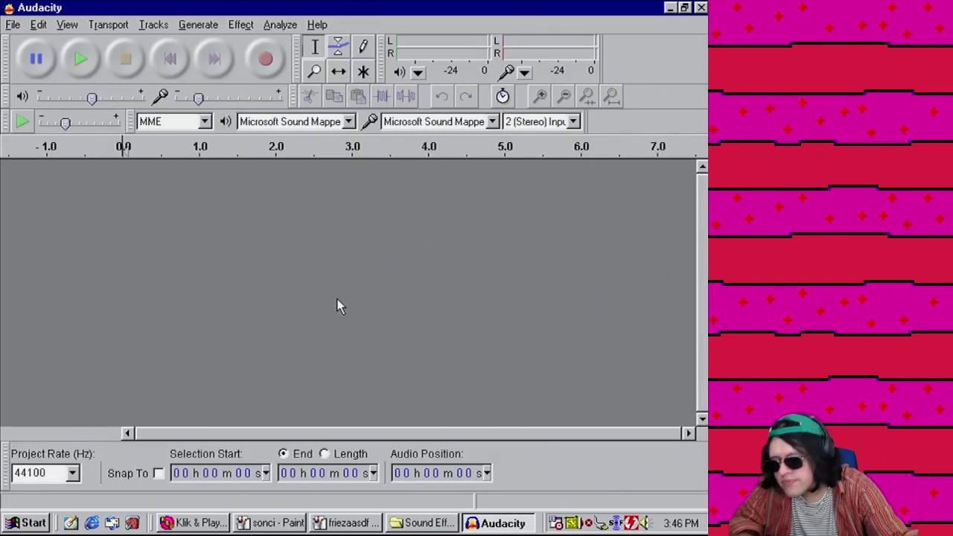
click(15, 27)
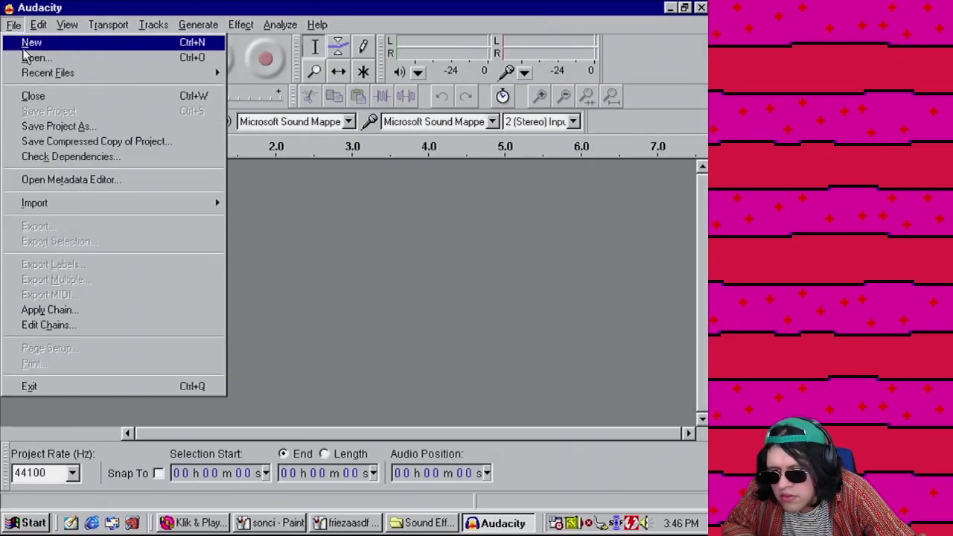
click(25, 58)
click(264, 155)
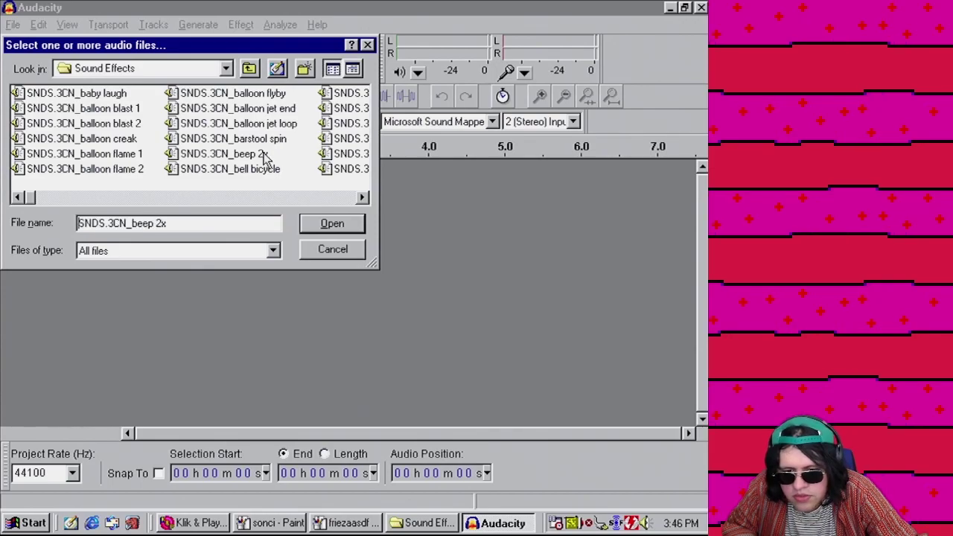
mouse_move(269, 200)
mouse_down()
mouse_move(260, 201)
mouse_move(282, 198)
mouse_up()
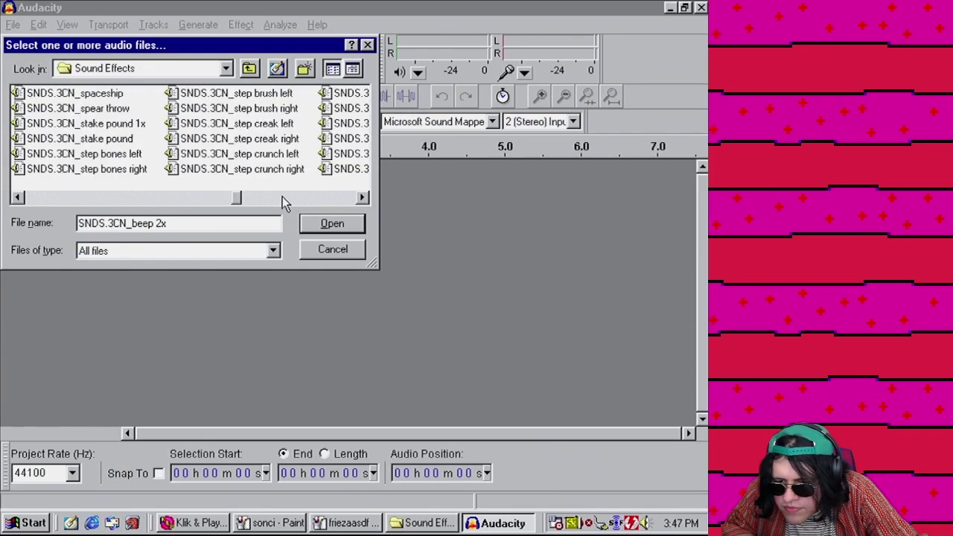
double_click(270, 92)
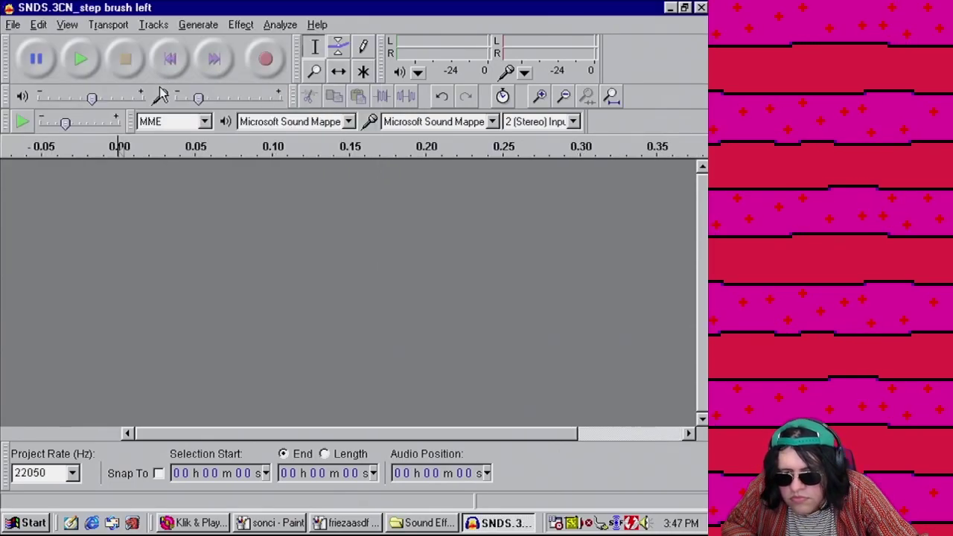
click(81, 59)
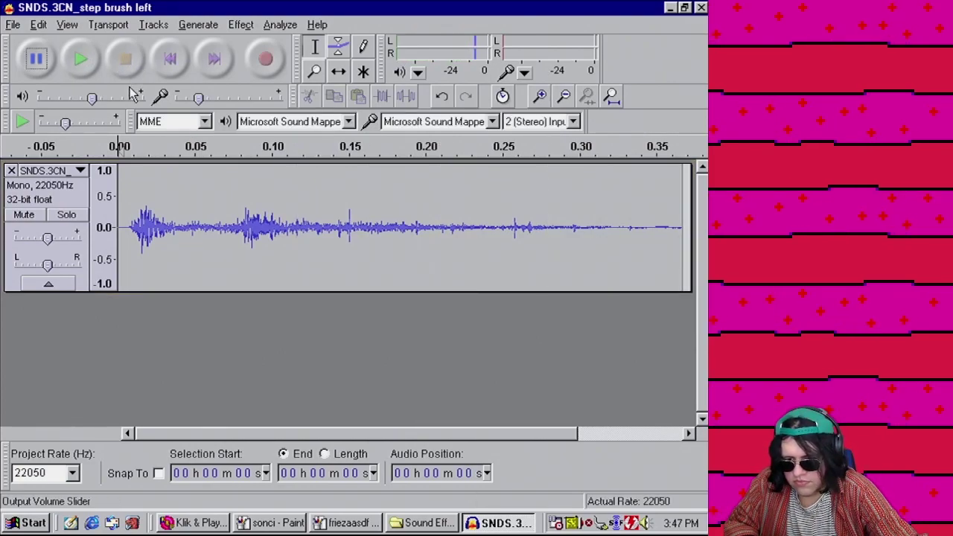
- Import SNDS.3CN_step brush right into the same project as a second audio track
click(313, 71)
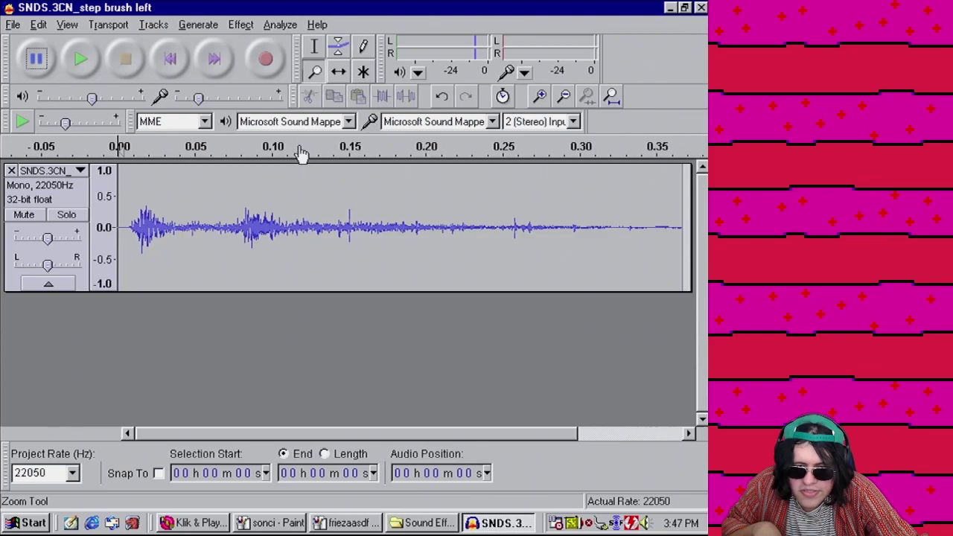
right_click(279, 193)
right_click(249, 195)
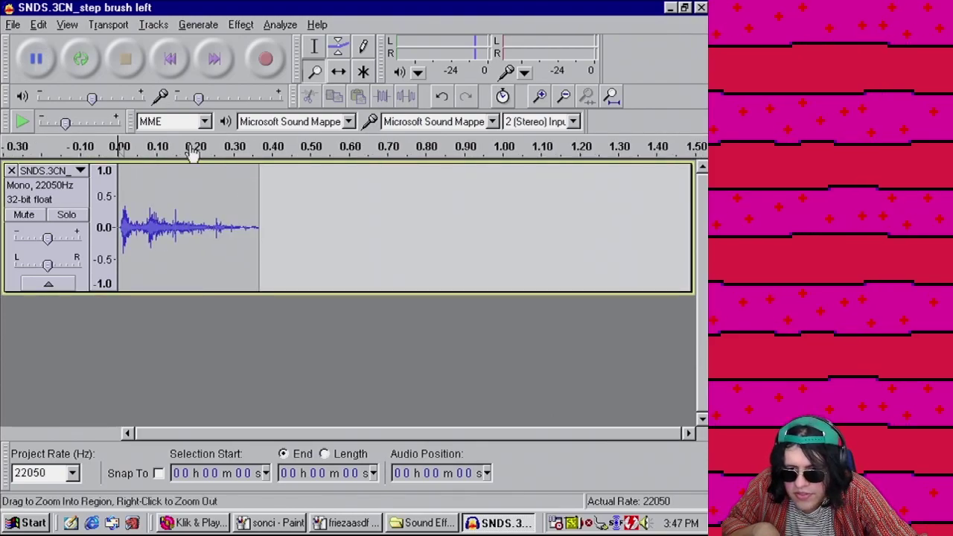
click(16, 24)
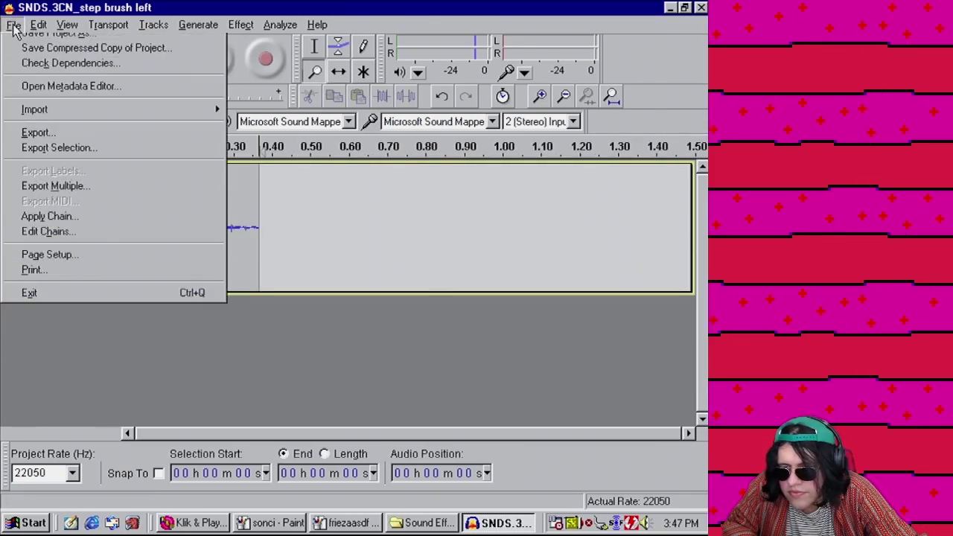
mouse_move(34, 204)
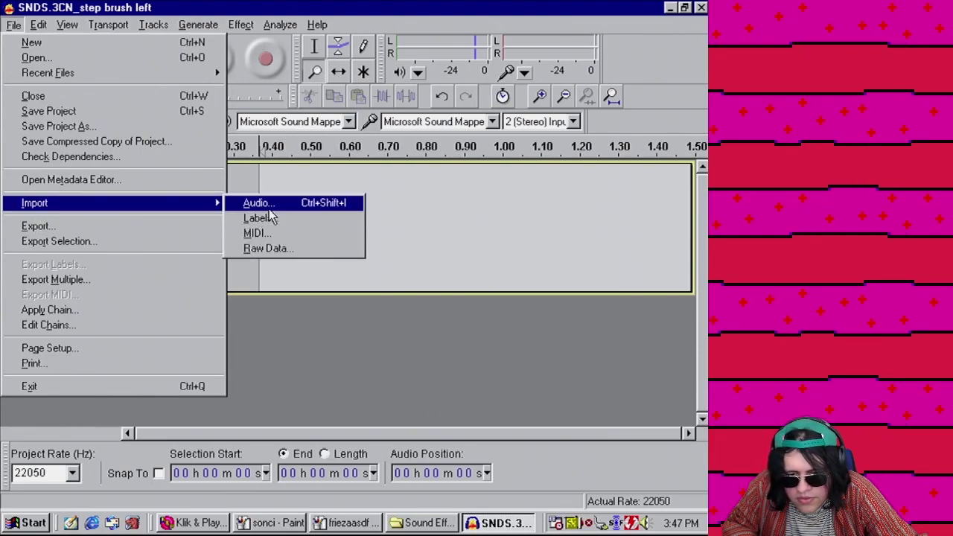
click(262, 203)
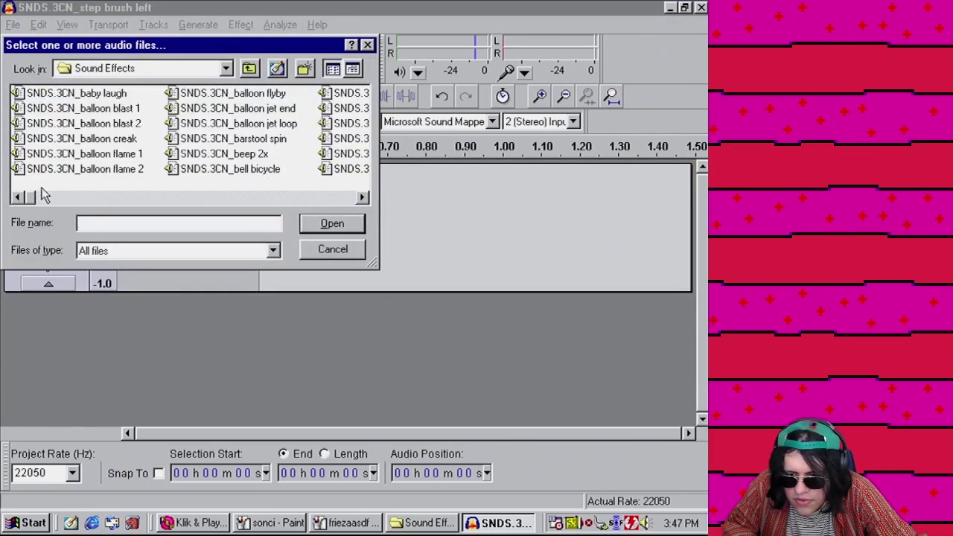
drag(31, 198, 251, 207)
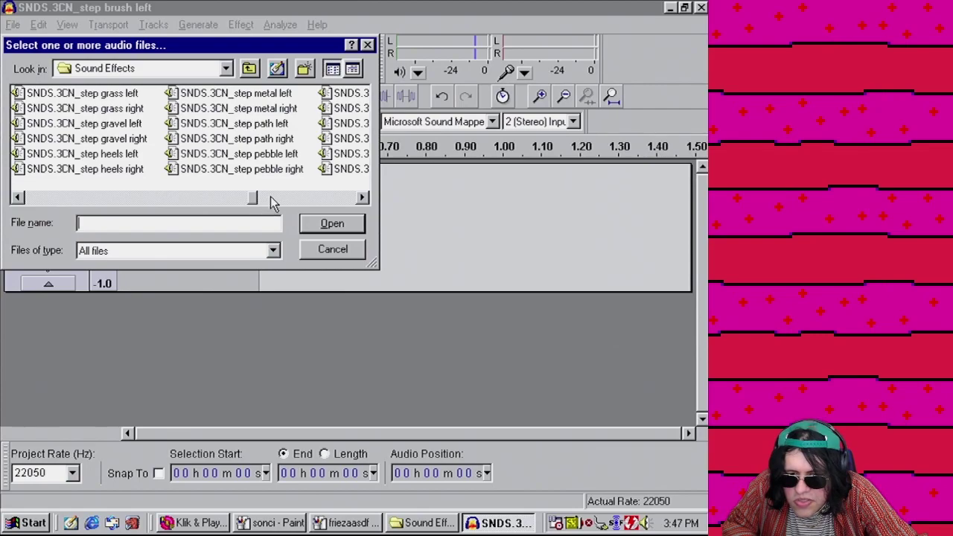
click(17, 198)
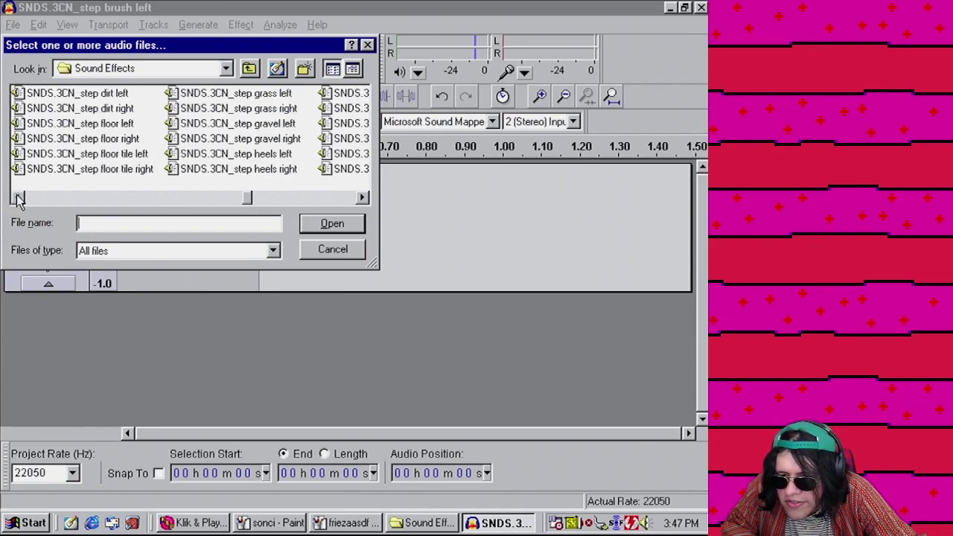
click(18, 198)
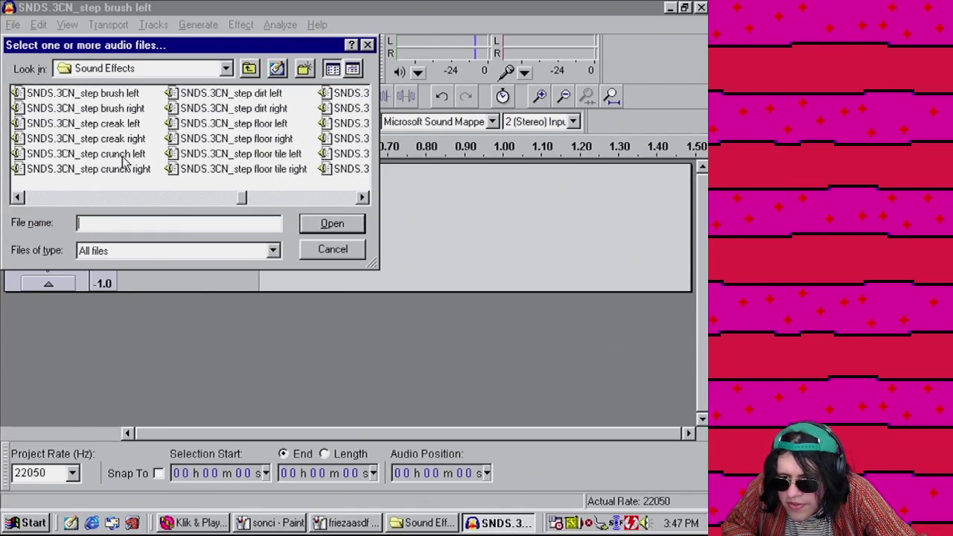
double_click(139, 114)
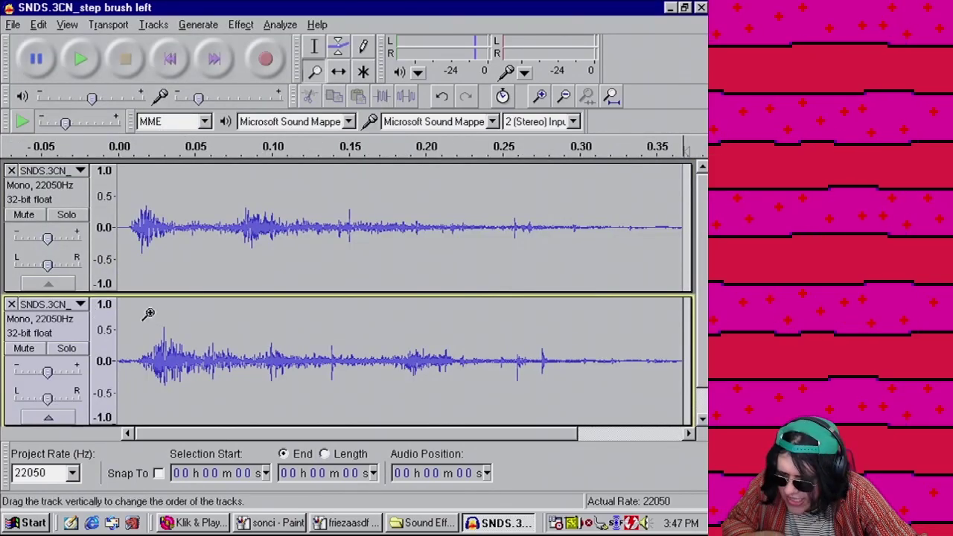
- Move all the step brush right audio from the second track to the end of the step brush left track
click(315, 46)
click(346, 323)
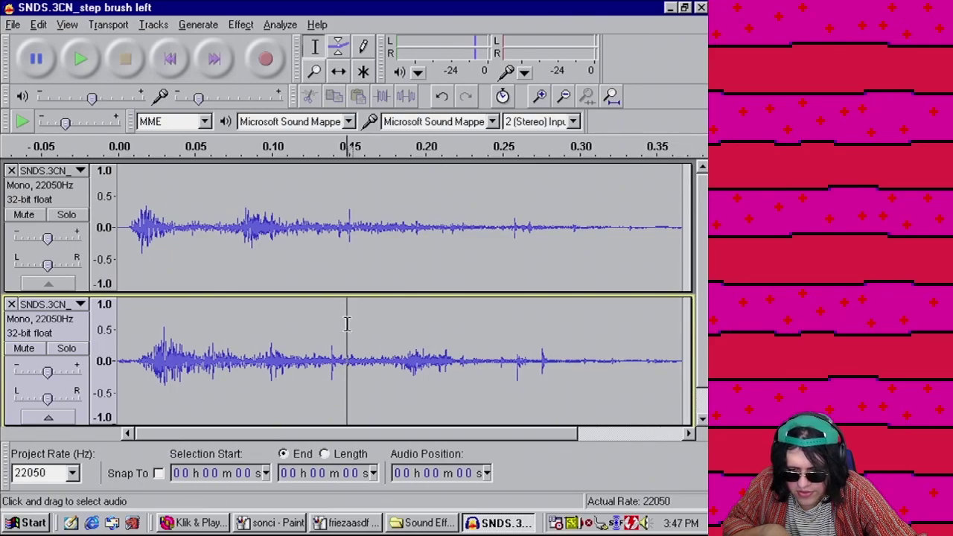
double_click(203, 312)
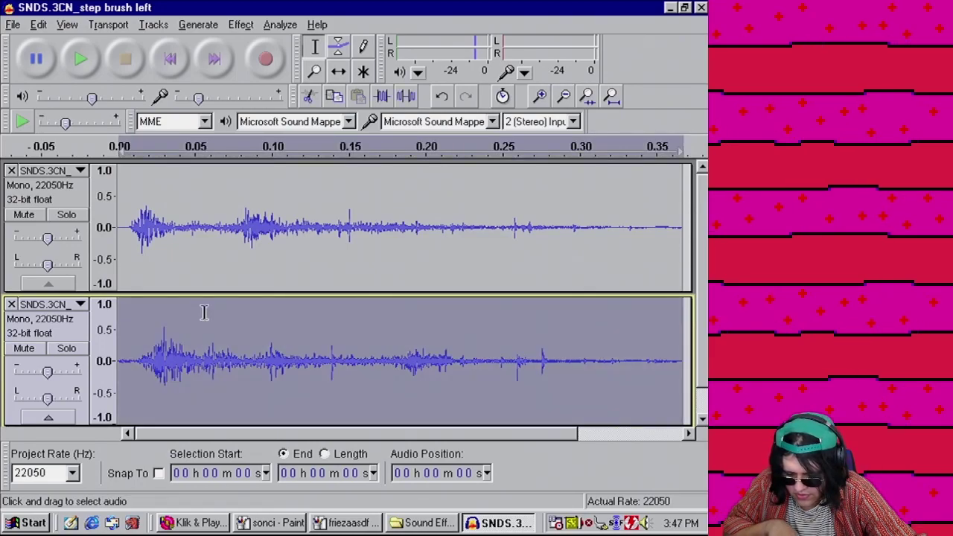
key(Delete)
click(365, 272)
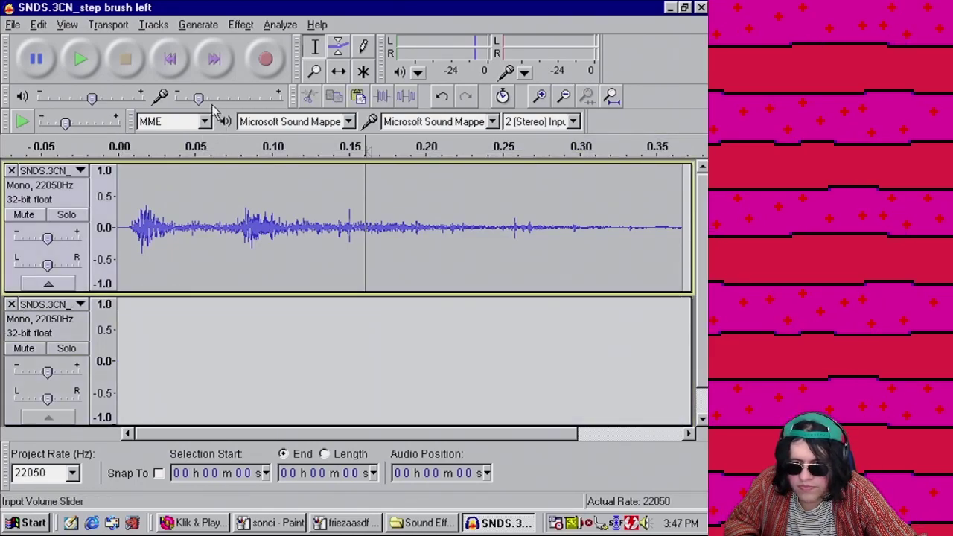
click(216, 60)
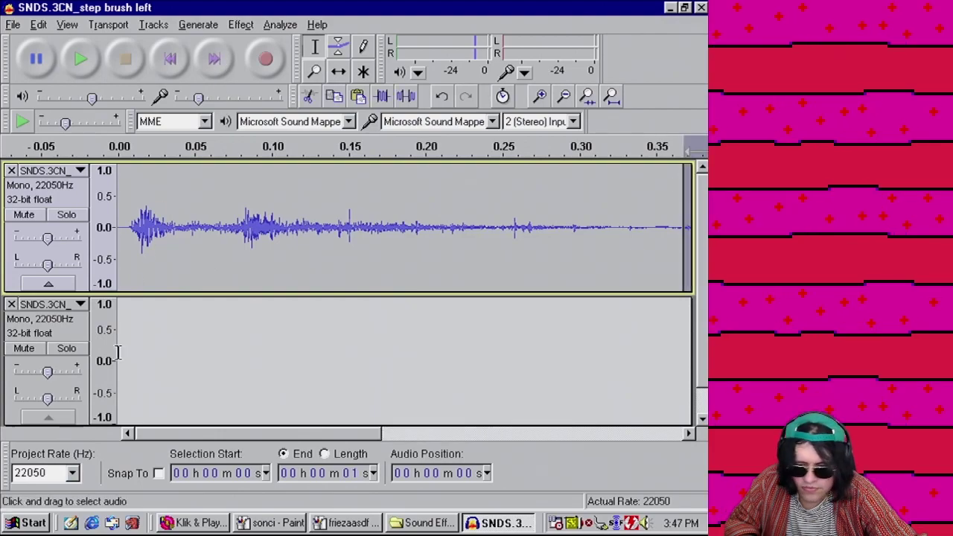
- Remove the empty second track and play the joined footstep clip from the start
click(12, 303)
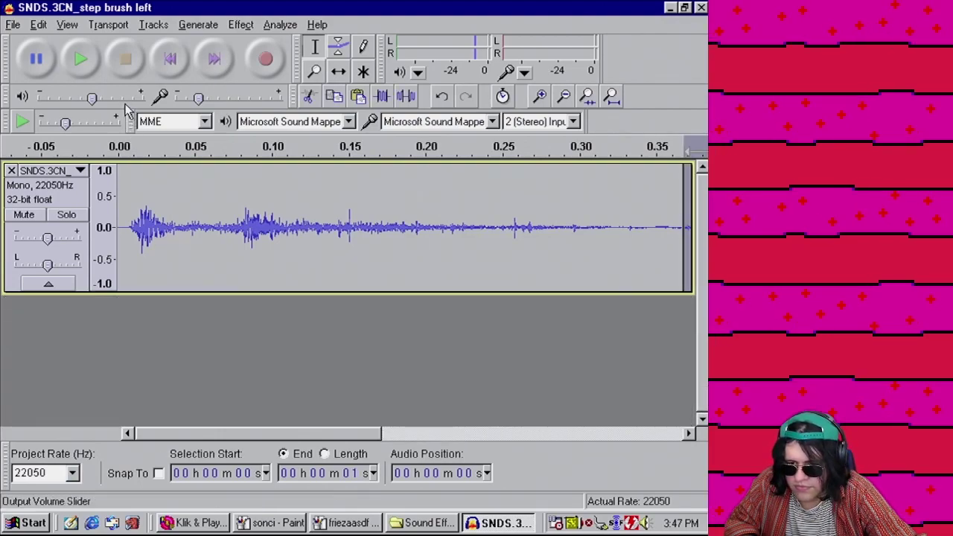
click(170, 61)
click(80, 59)
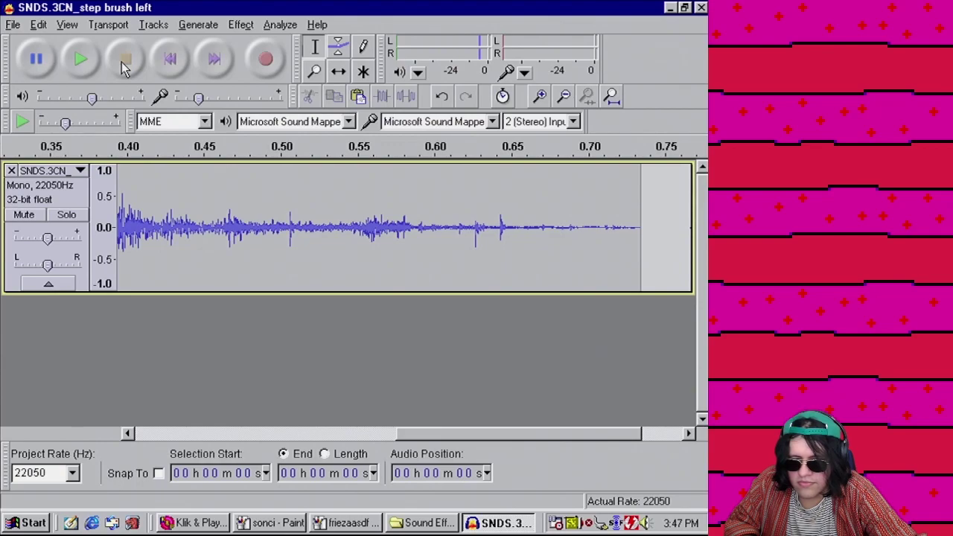
- Export the joined clip to Downloads as footstepcrunchy in WAV (Microsoft) signed 16 bit PCM format, clearing the metadata tags
click(13, 25)
click(58, 225)
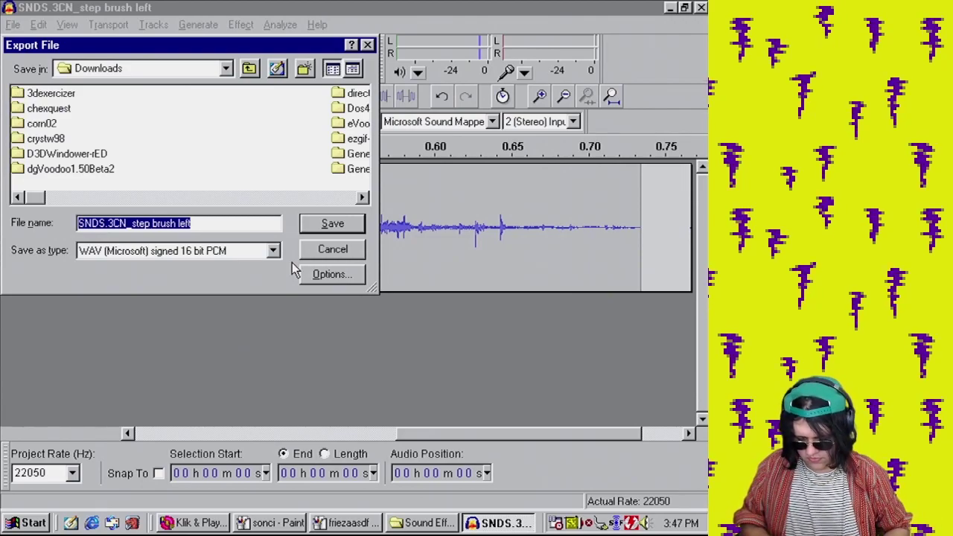
text(footstep)
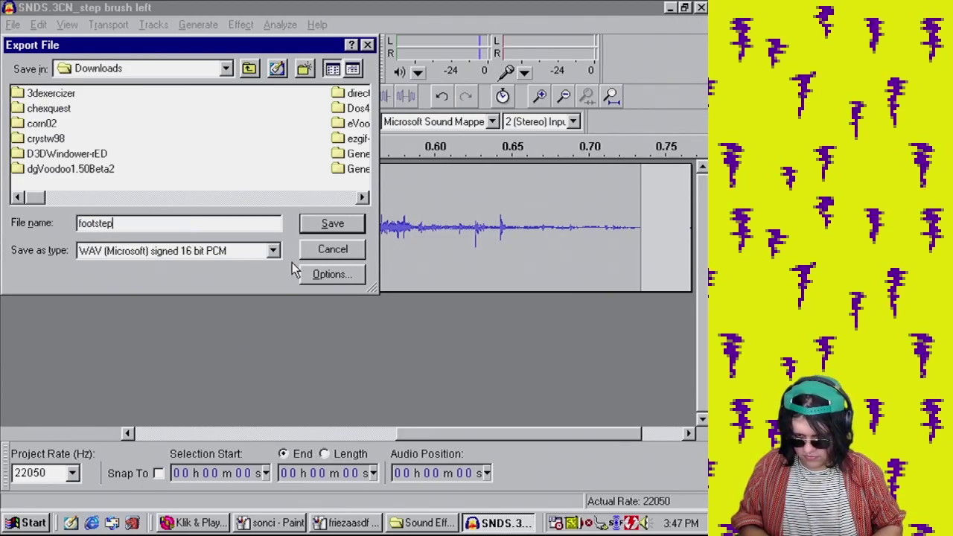
text(cru)
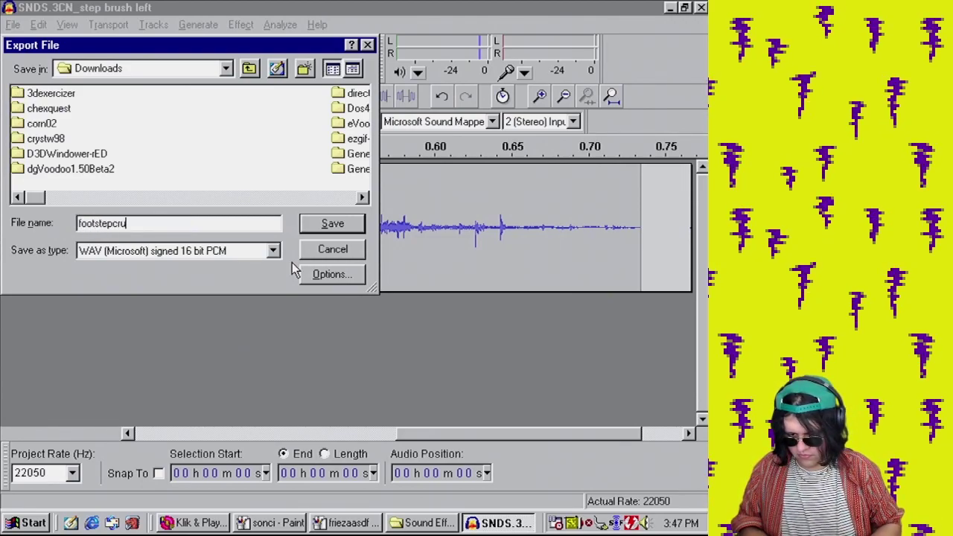
text(nchy)
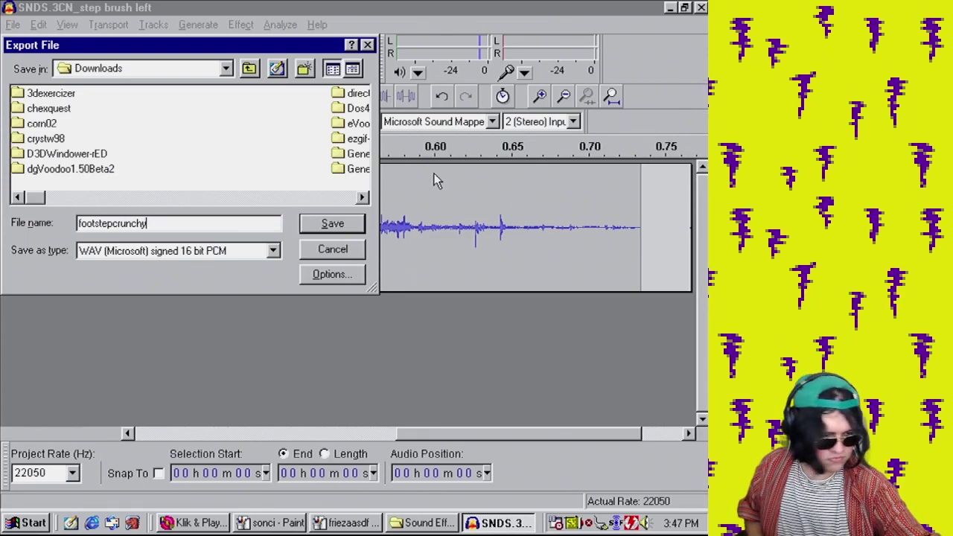
click(344, 225)
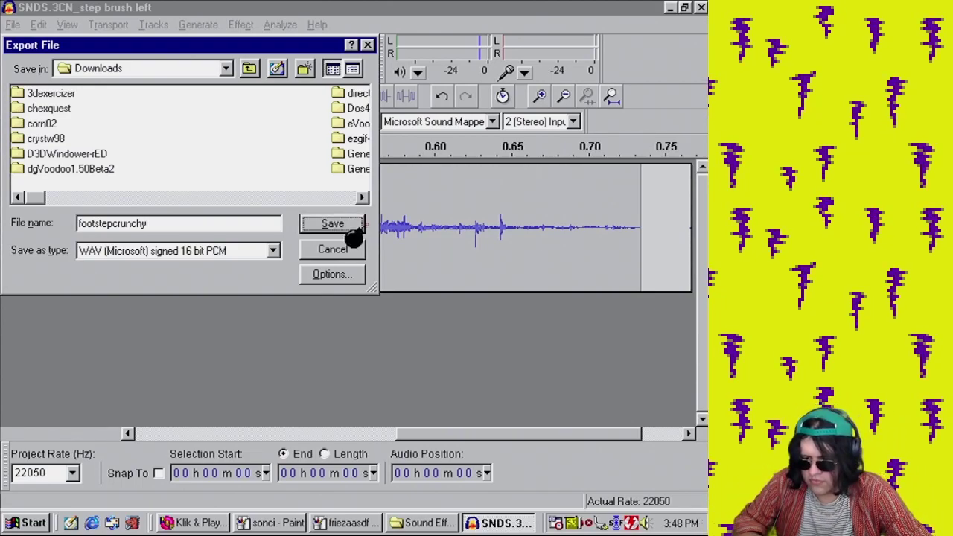
click(453, 308)
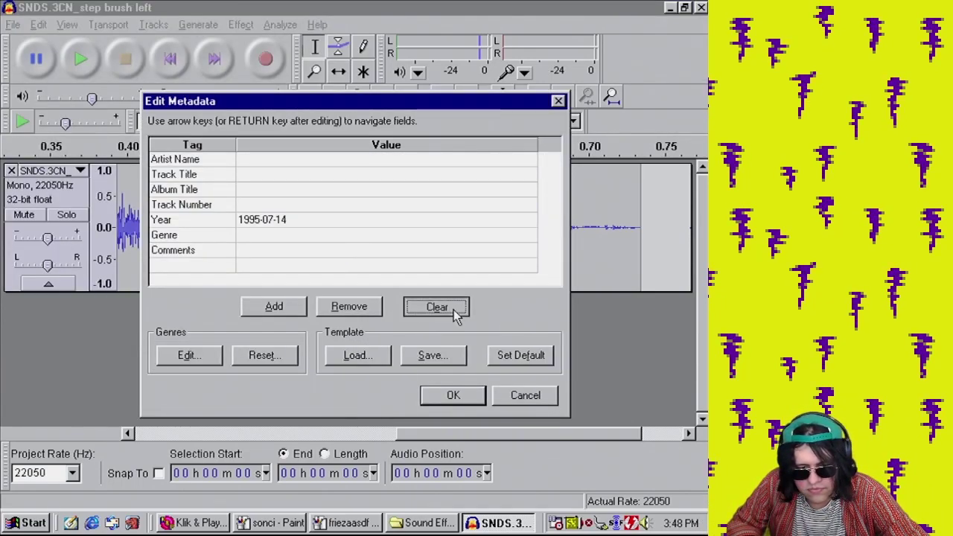
click(451, 395)
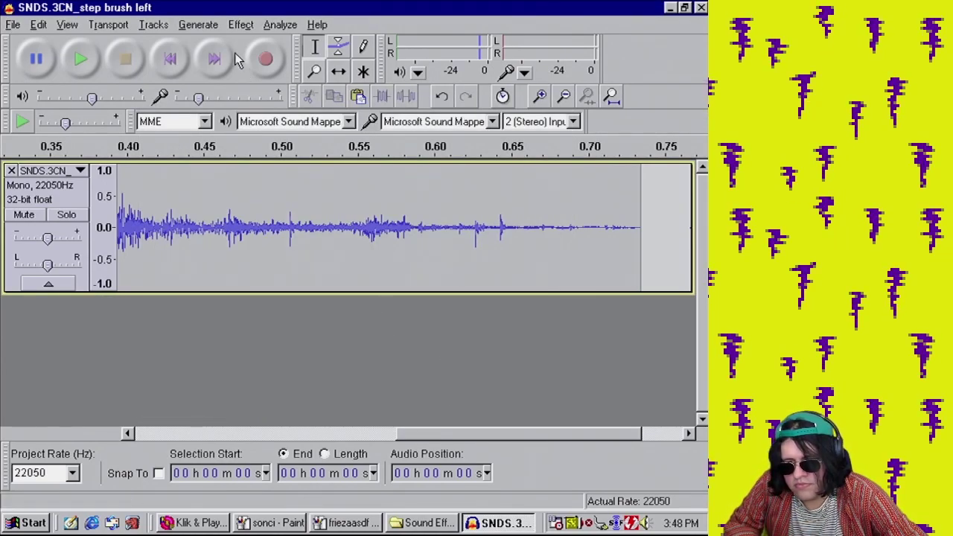
- Close the footstep project in Audacity and switch to the Event Editor of Level 20 in Klik & Play
key(ctrl+w)
click(361, 305)
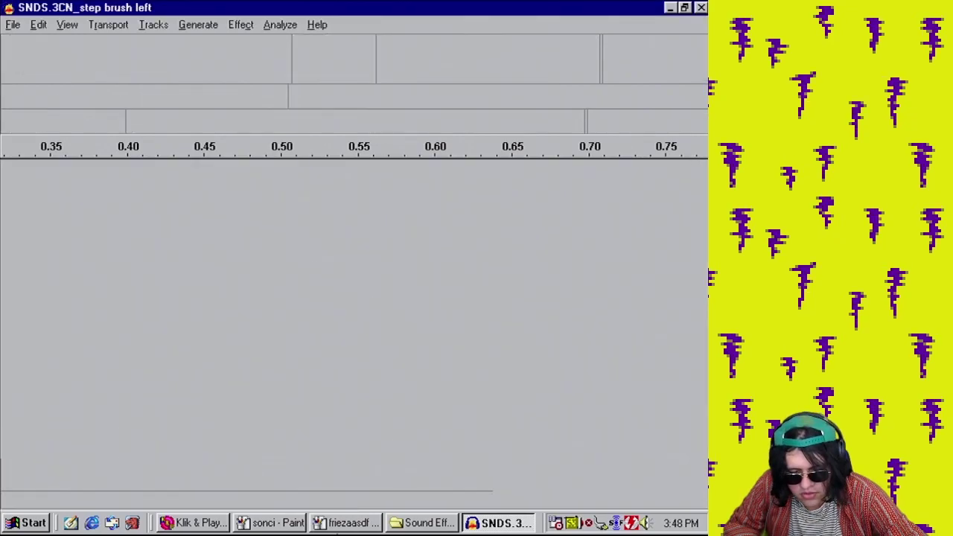
click(192, 522)
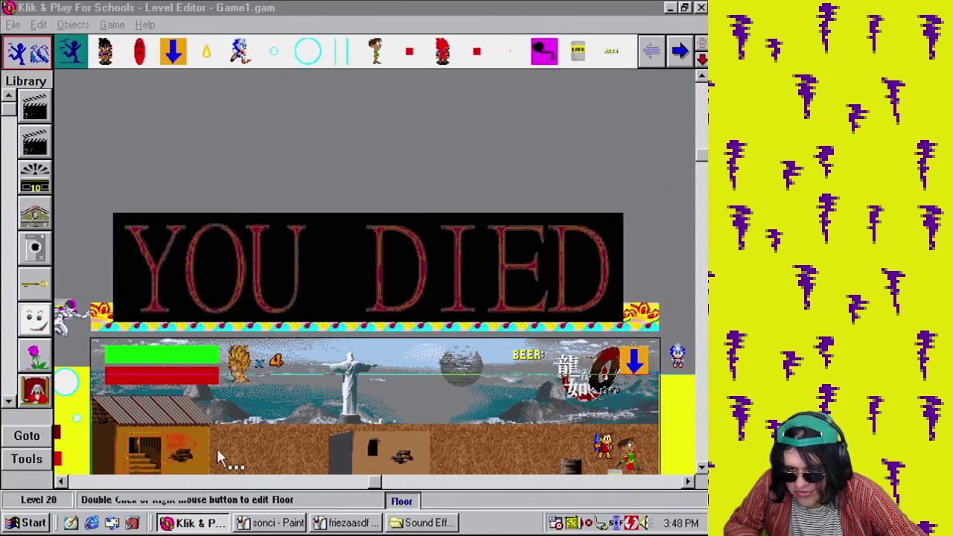
click(112, 24)
click(125, 88)
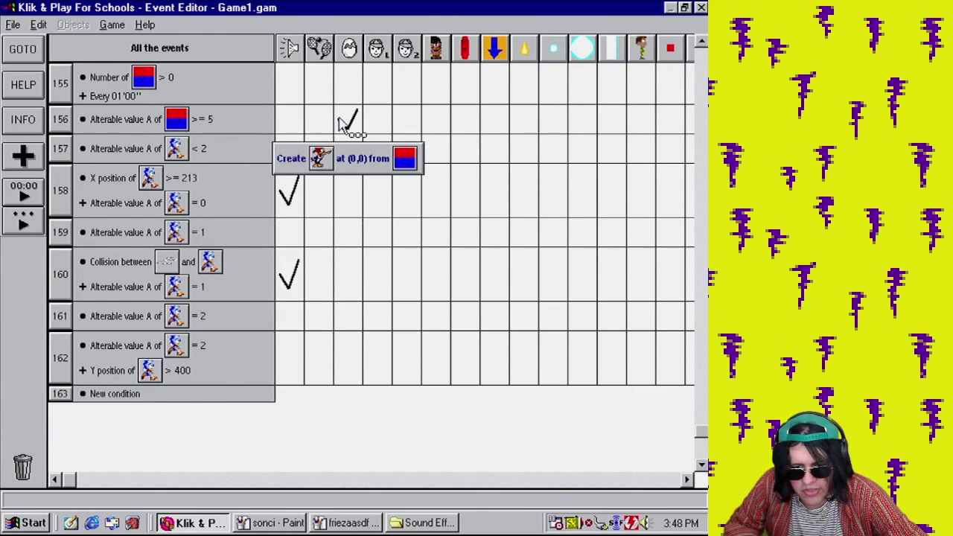
- Make the land sample uninterruptable in the event where Sonic's X position >= 213 and Alterable value A = 0, reselecting it from this game's sounds
double_click(297, 200)
click(290, 207)
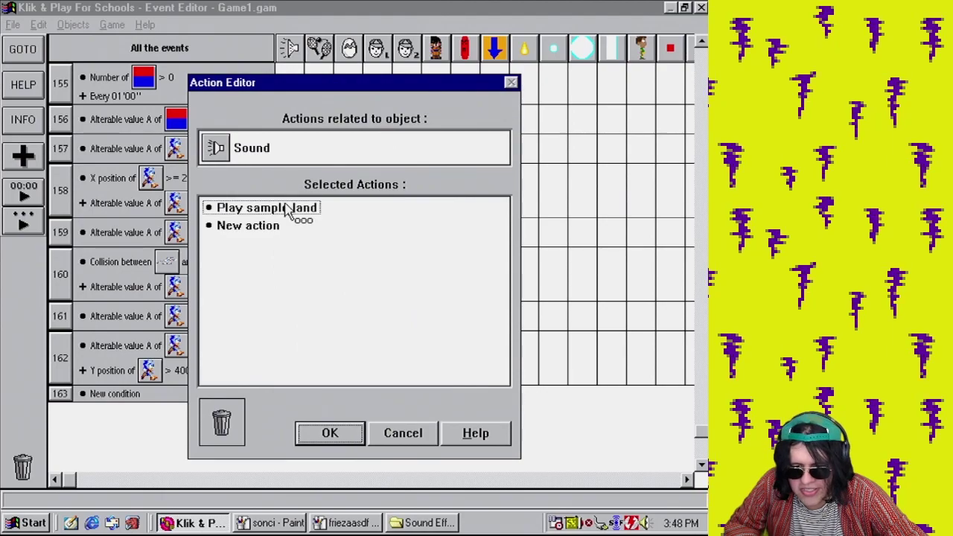
right_click(289, 207)
click(328, 319)
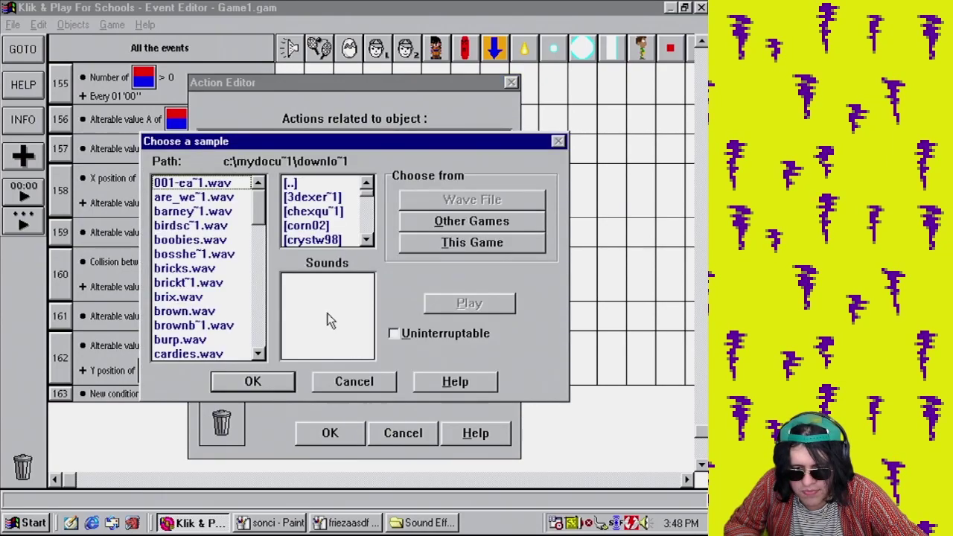
click(445, 334)
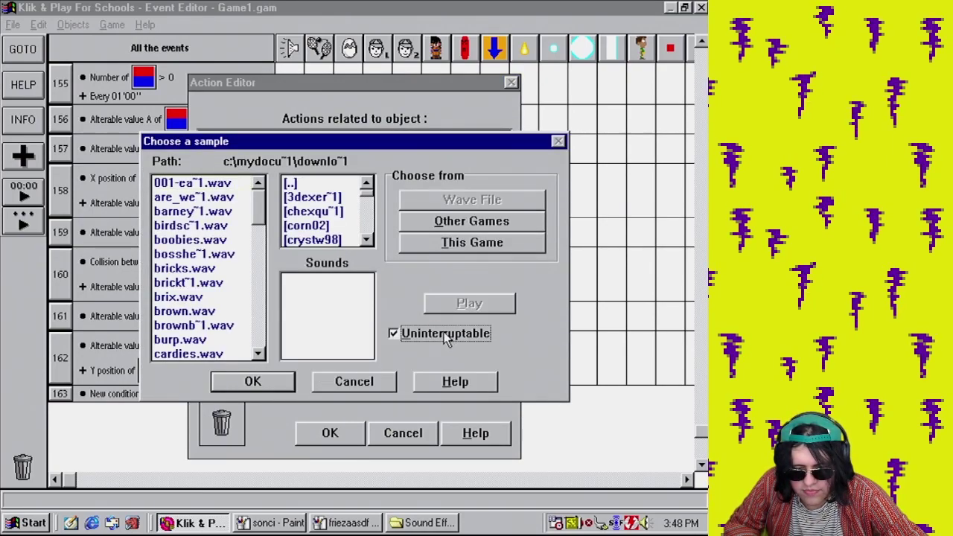
click(269, 382)
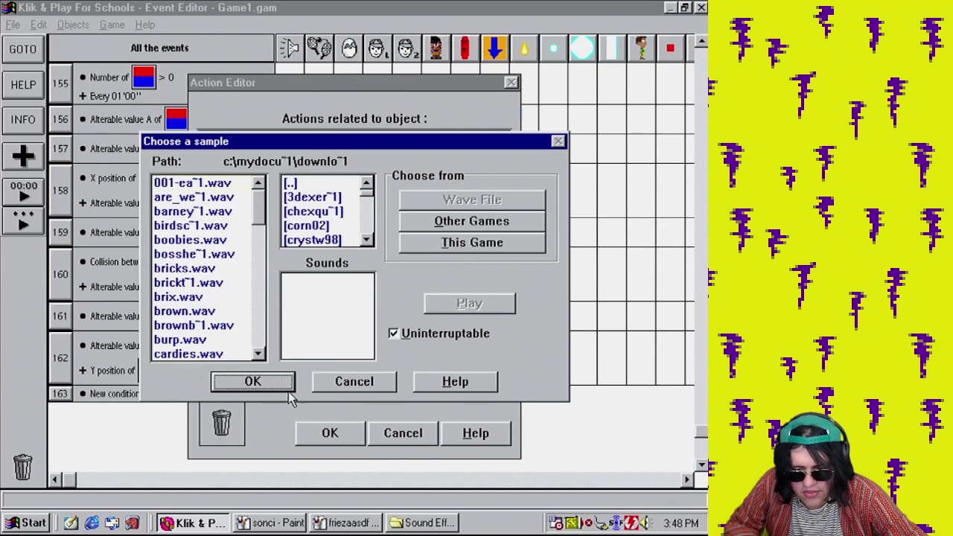
click(469, 236)
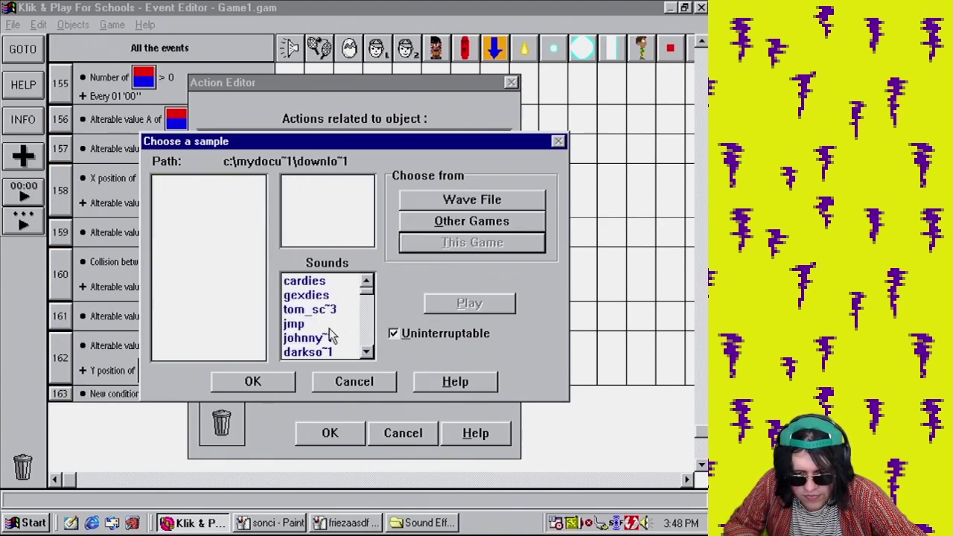
drag(364, 325, 368, 347)
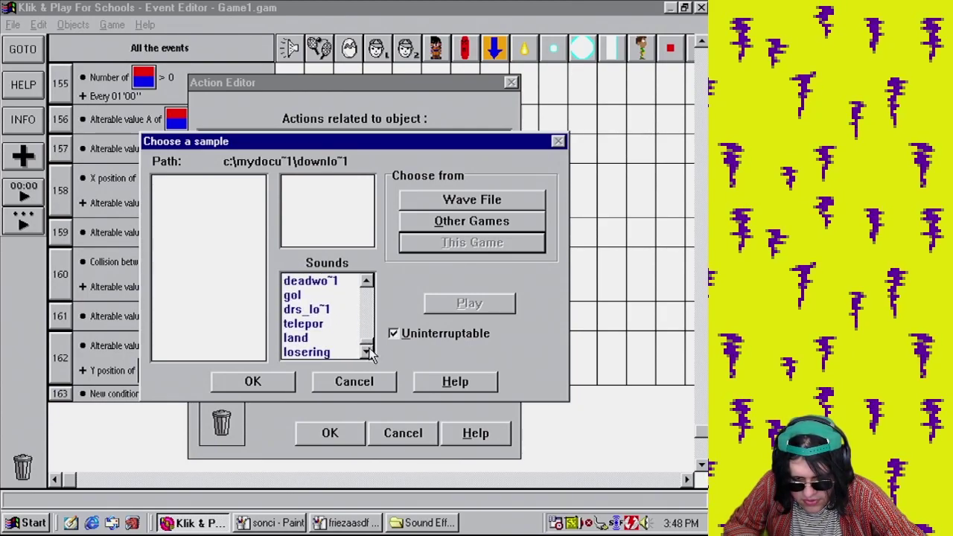
click(341, 336)
click(273, 381)
click(325, 435)
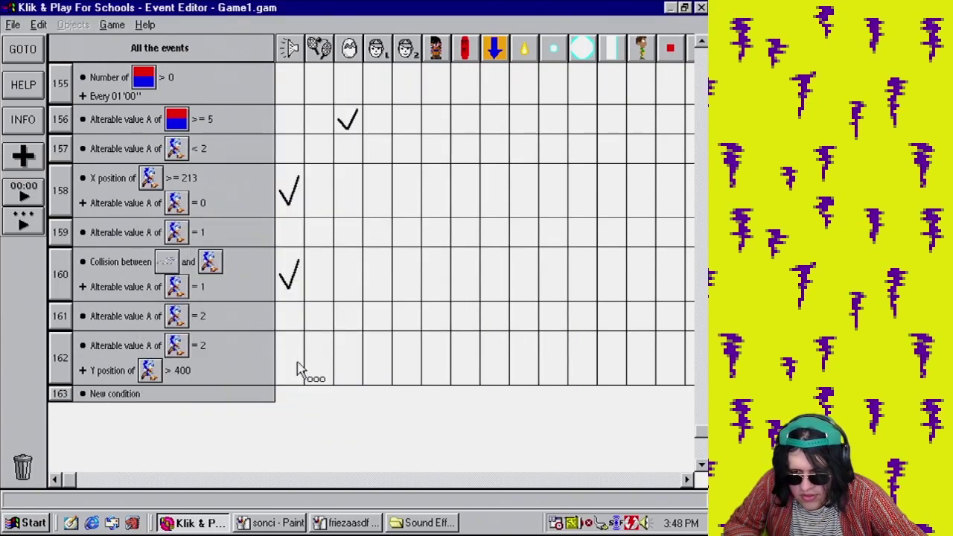
- Make the losering sample uninterruptable in Sonic's collision event with Alterable value A = 1, reselecting it from this game's sounds
click(298, 274)
click(316, 213)
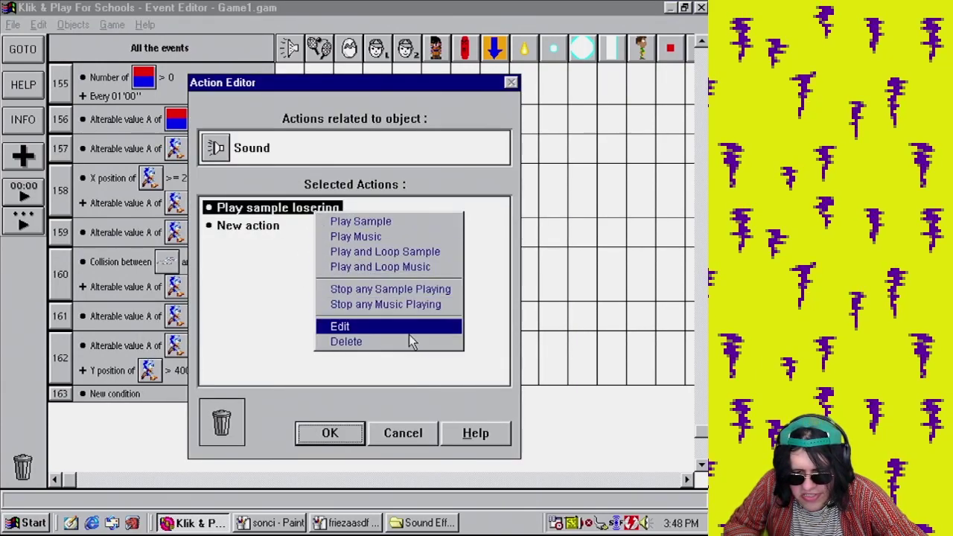
click(402, 327)
click(401, 335)
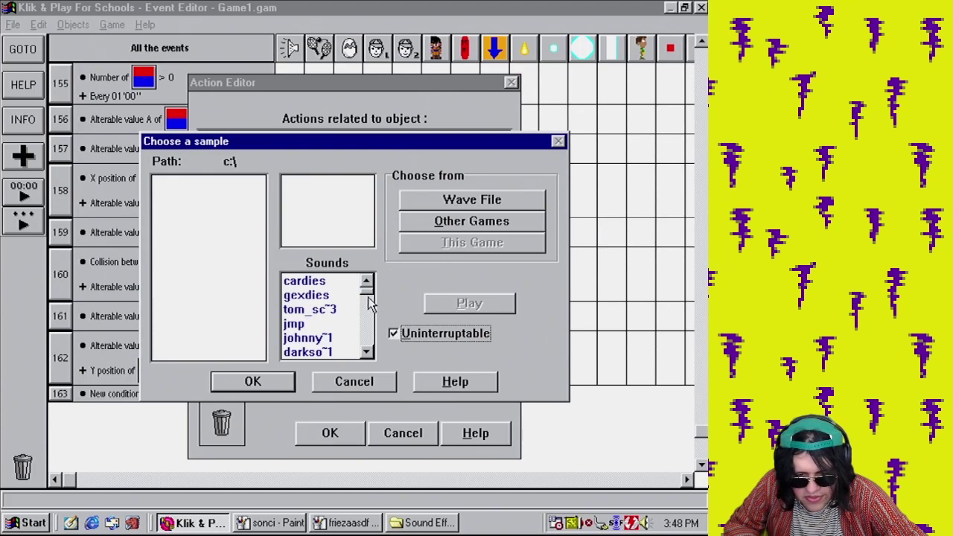
drag(369, 296, 373, 361)
click(334, 353)
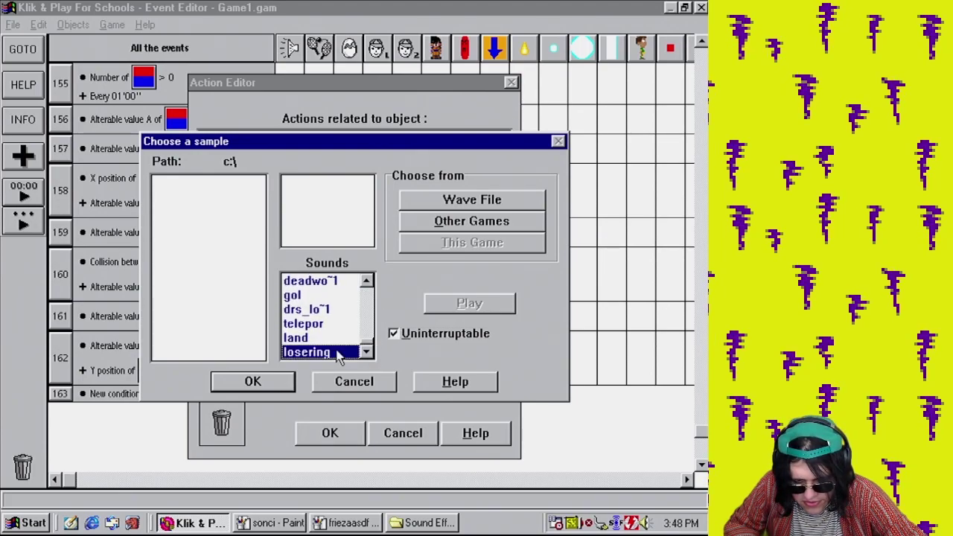
click(253, 381)
click(355, 441)
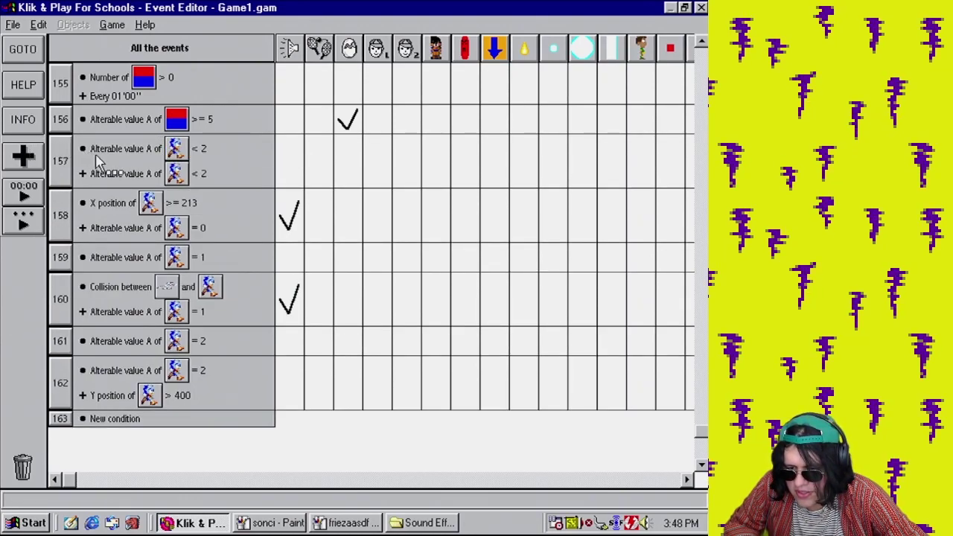
- Delete the duplicate condition in event 157, then copy Sonic's Alterable value A < 2 condition into a new event 158 with an Every 01'50" timer
right_click(112, 174)
click(123, 223)
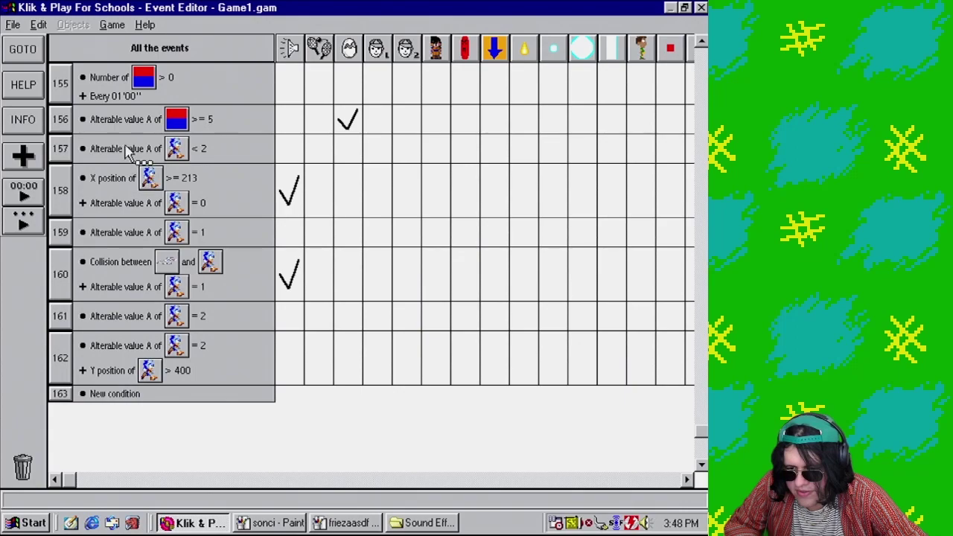
drag(131, 149, 60, 182)
right_click(59, 183)
click(78, 193)
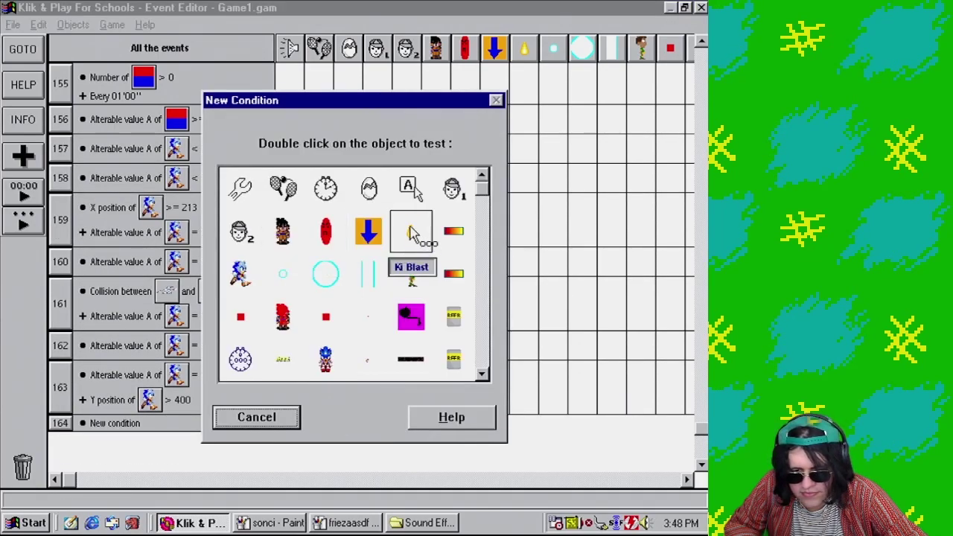
double_click(323, 187)
click(402, 190)
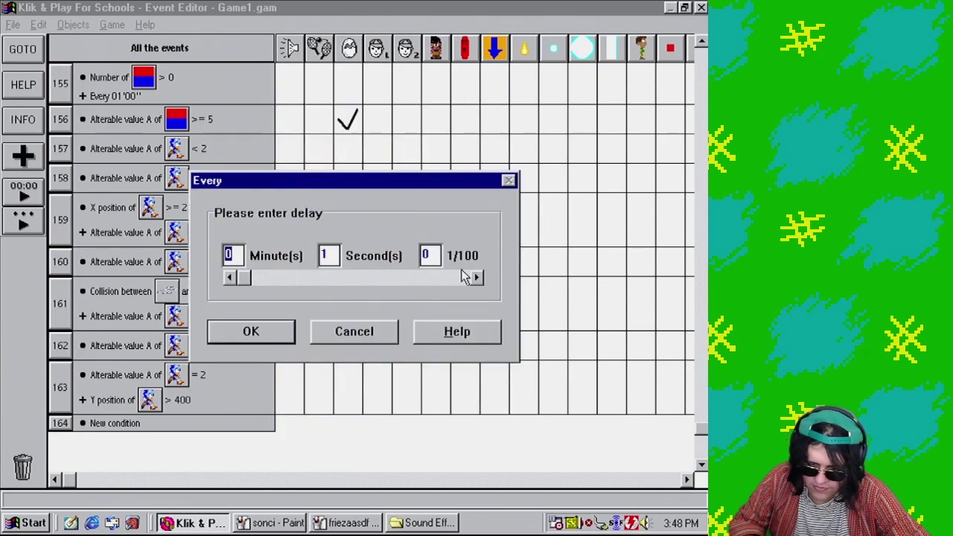
text(50)
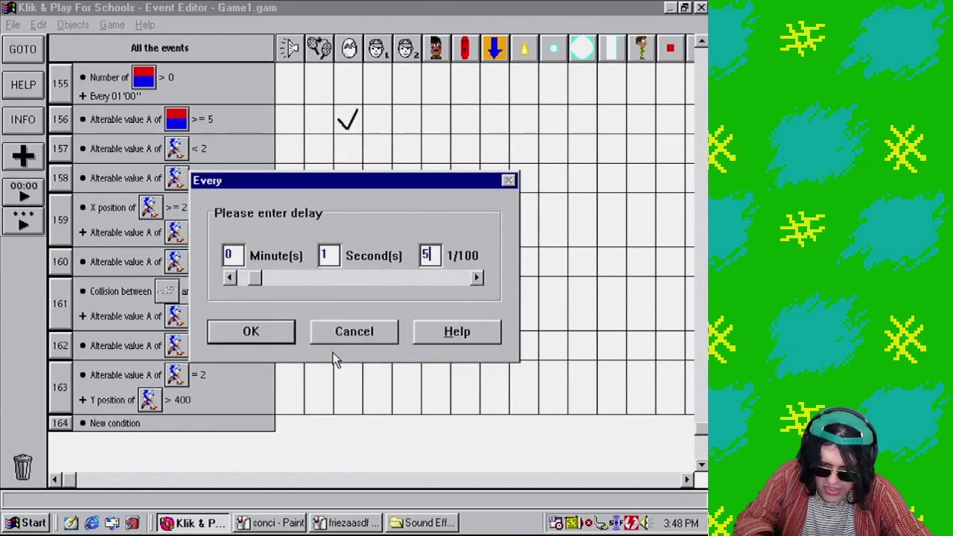
click(273, 335)
- Add a Play Sample sound action to event 158 using footst~1.wav from the Downloads folder, previewing it first
click(298, 194)
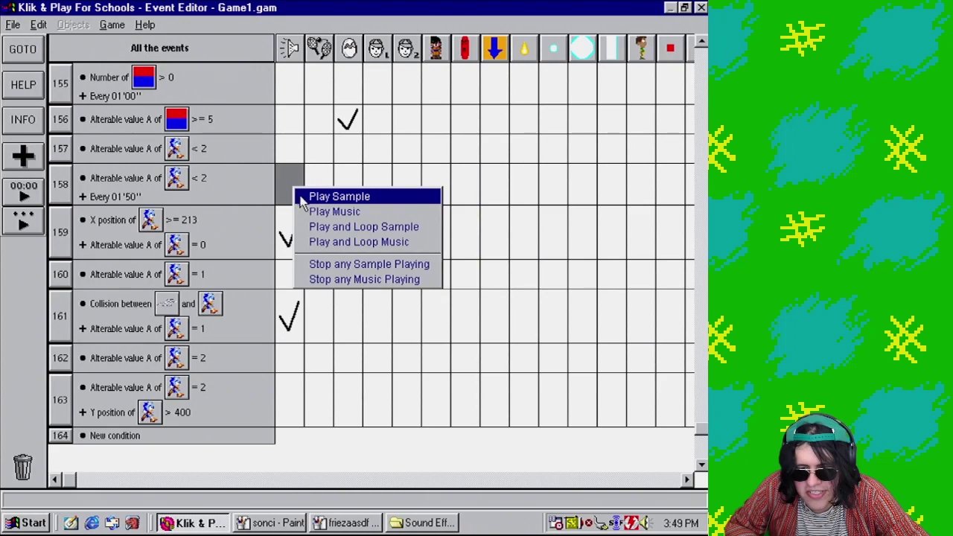
click(320, 196)
click(471, 199)
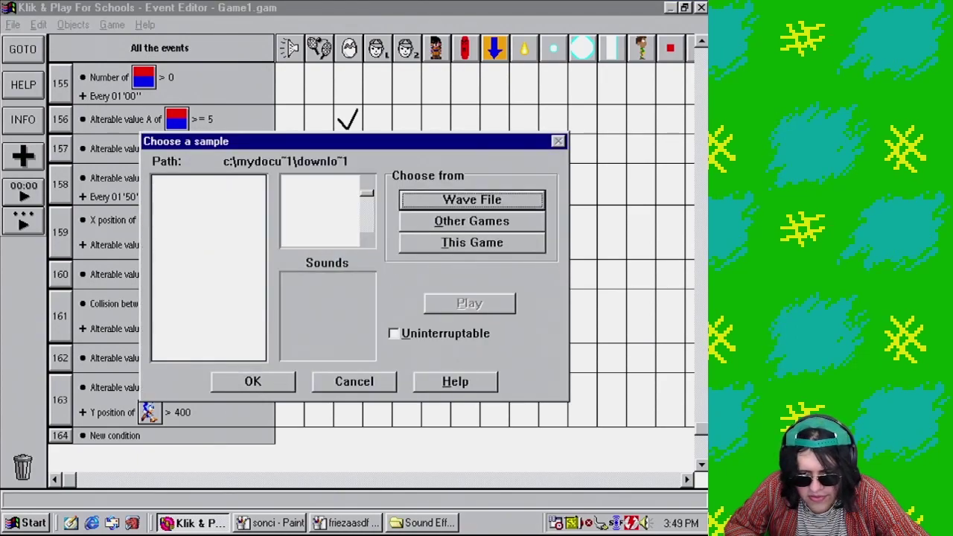
drag(256, 204, 270, 374)
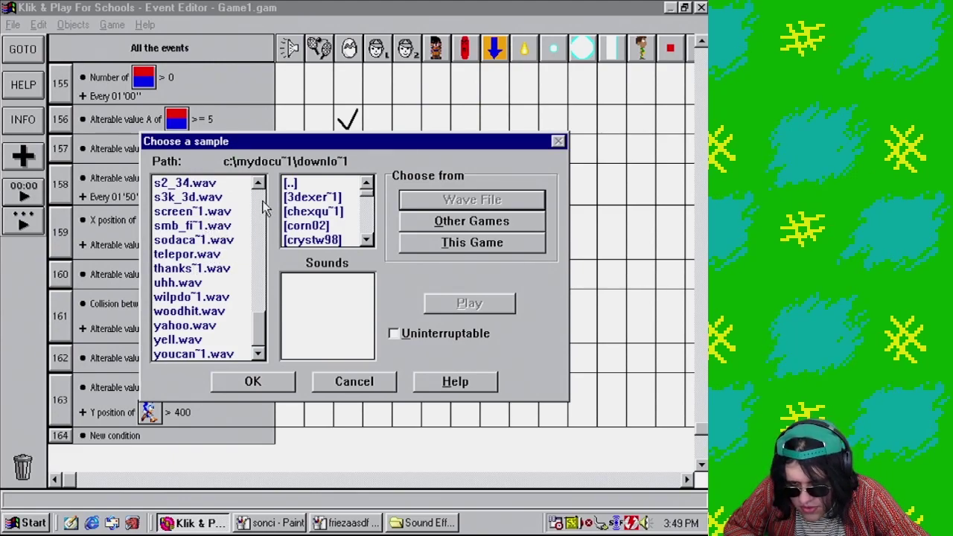
click(260, 301)
click(261, 277)
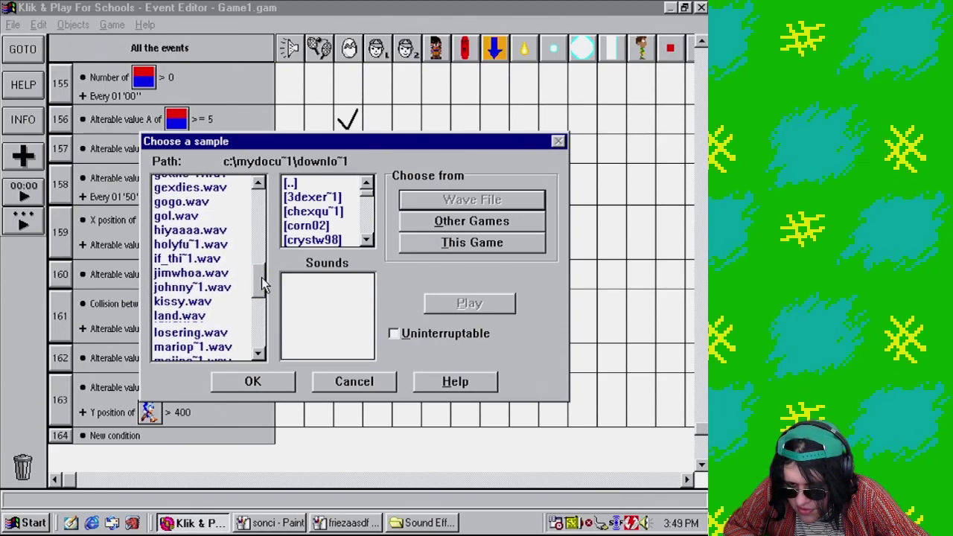
click(216, 198)
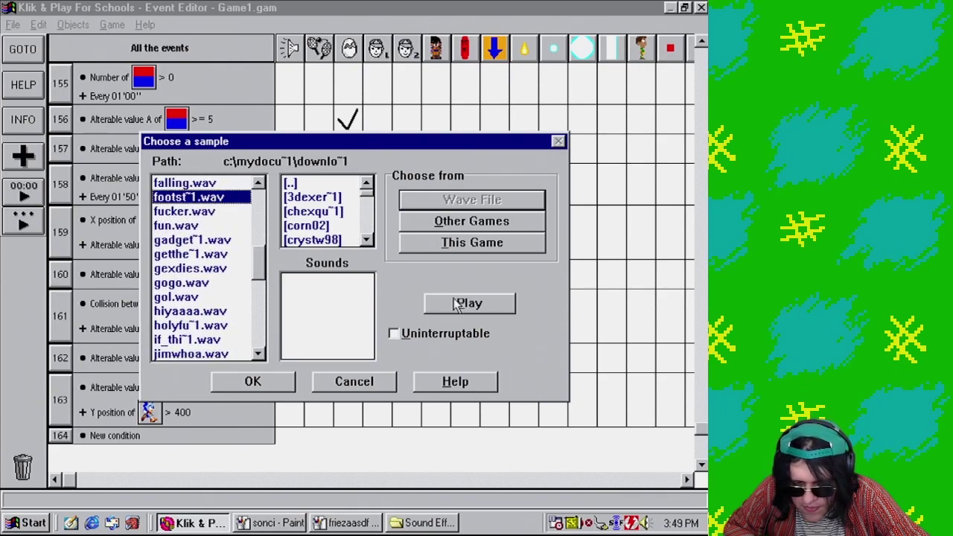
click(470, 304)
click(266, 380)
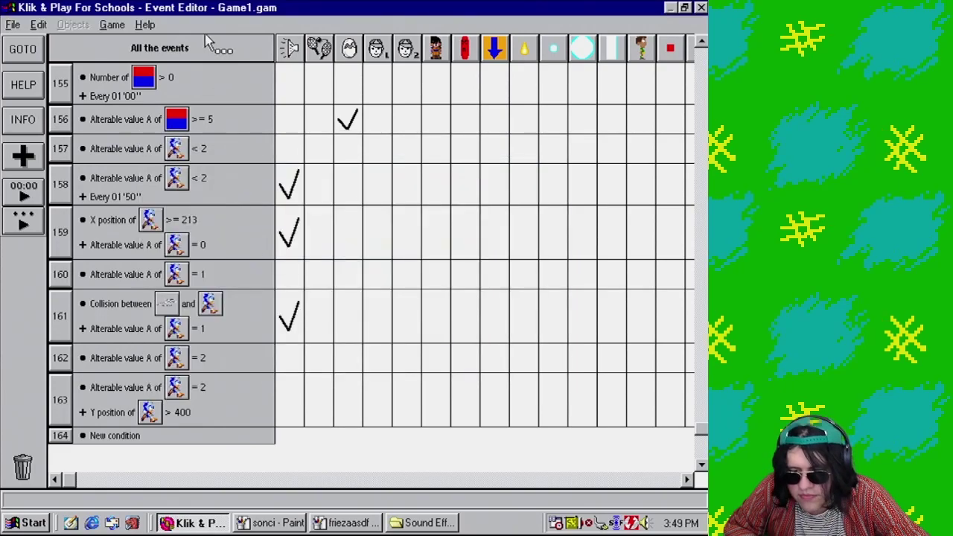
- Play the level as finished to check the footstep timing while Sonic walks, and close the game window
click(117, 27)
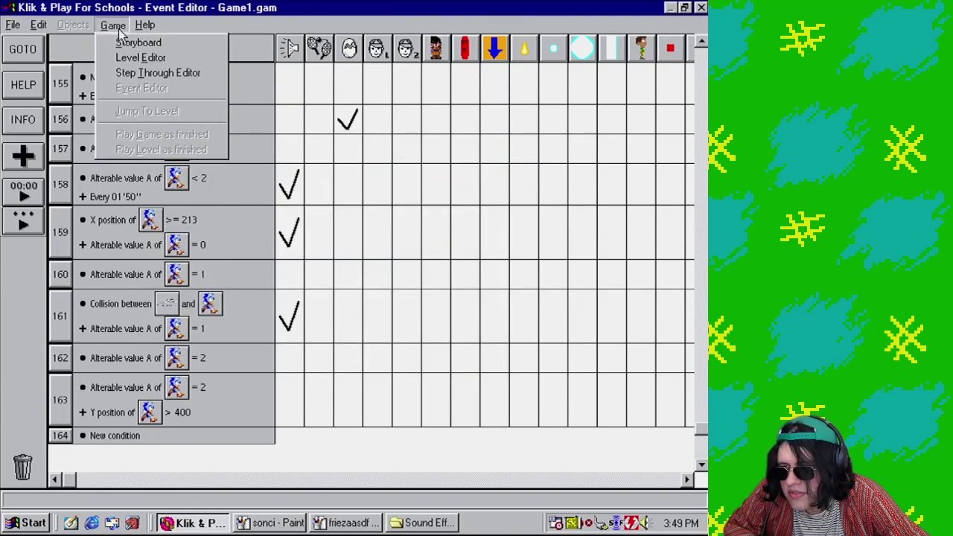
click(131, 59)
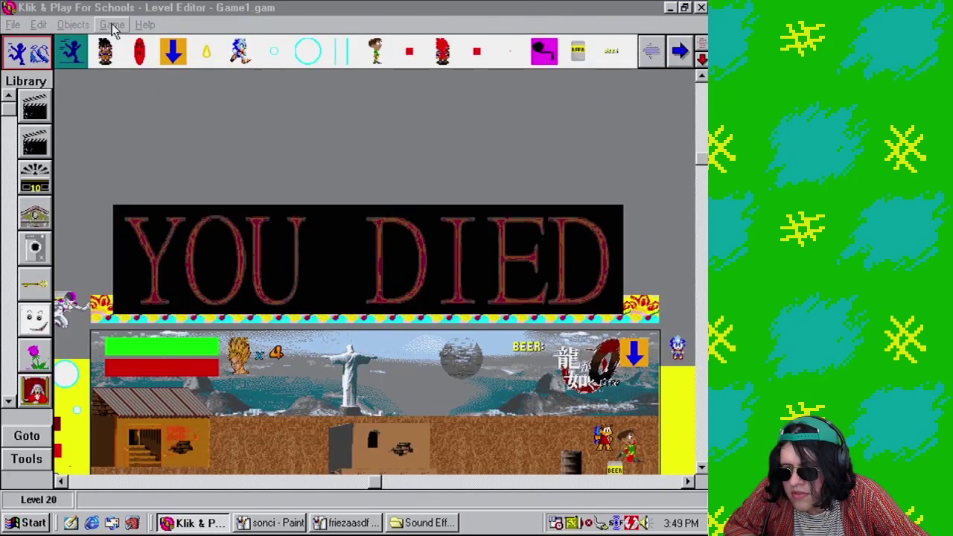
click(112, 25)
click(153, 149)
key(Right)
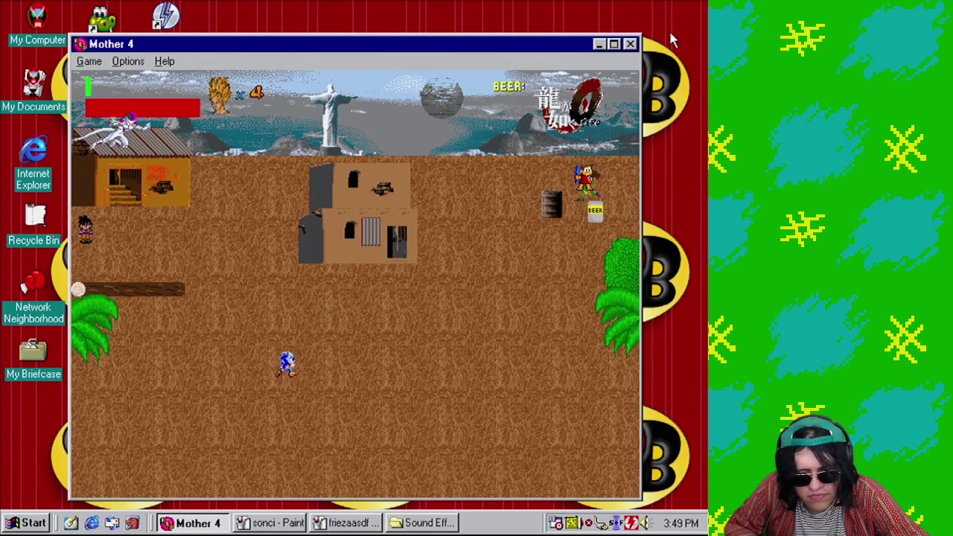
click(630, 44)
- Set the Every timer of event 158 to 0 seconds and 50/100 so the footstep sound repeats every 00'50"
click(112, 24)
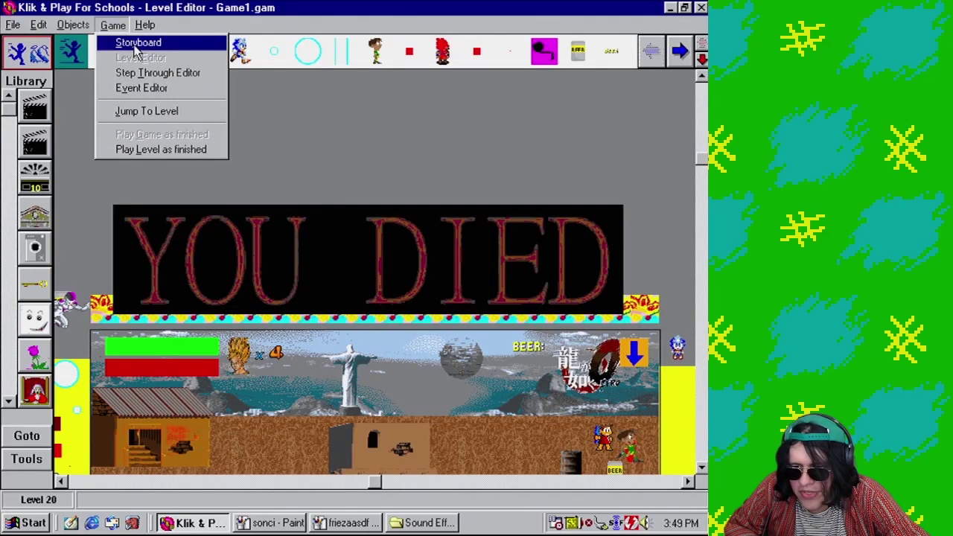
click(138, 87)
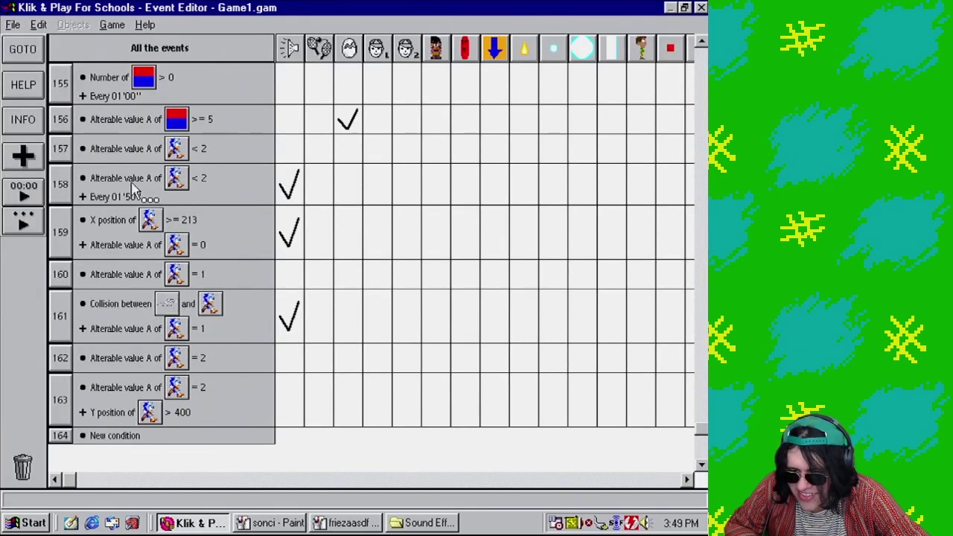
right_click(131, 196)
click(141, 204)
double_click(328, 253)
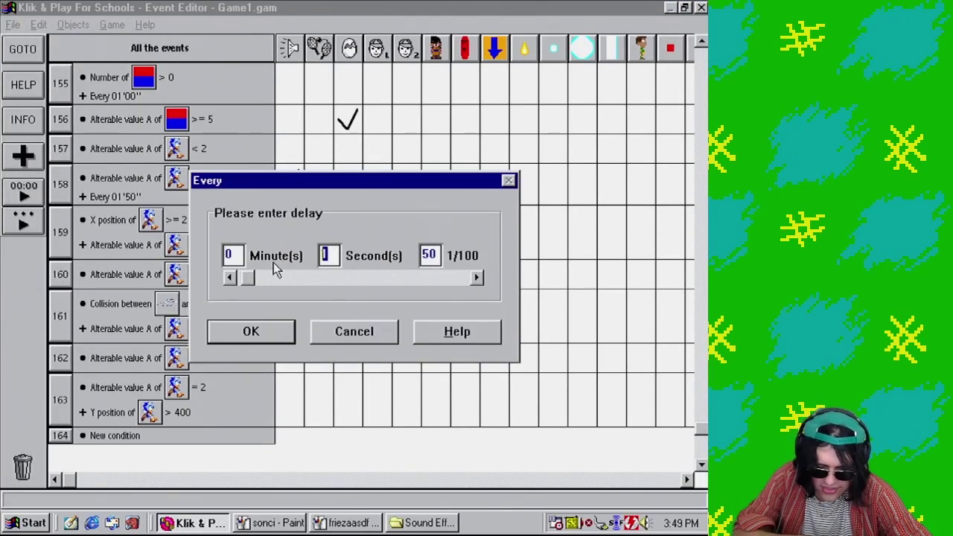
text(0)
click(275, 329)
- Test the level again from the Level Editor to hear Sonic's footsteps at the shorter interval, and close the game window
click(113, 24)
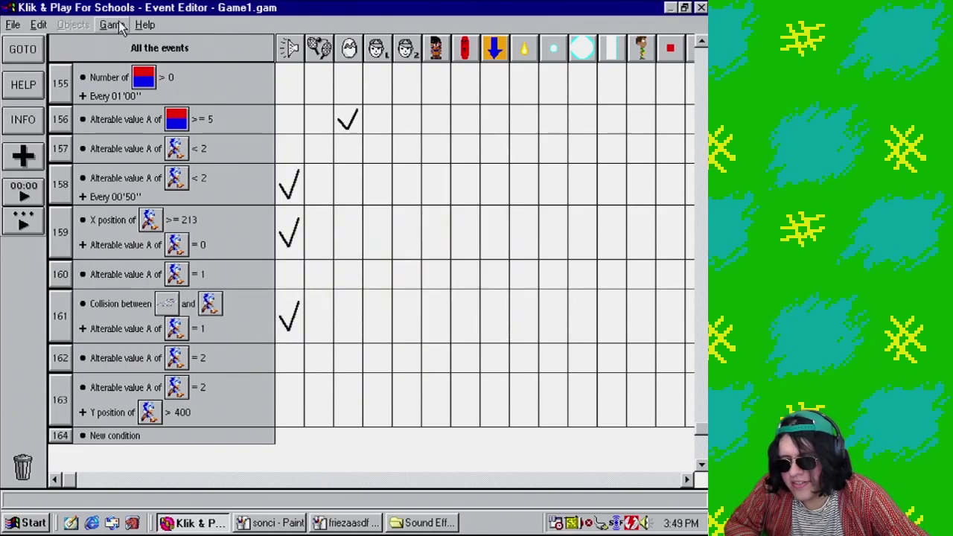
click(142, 57)
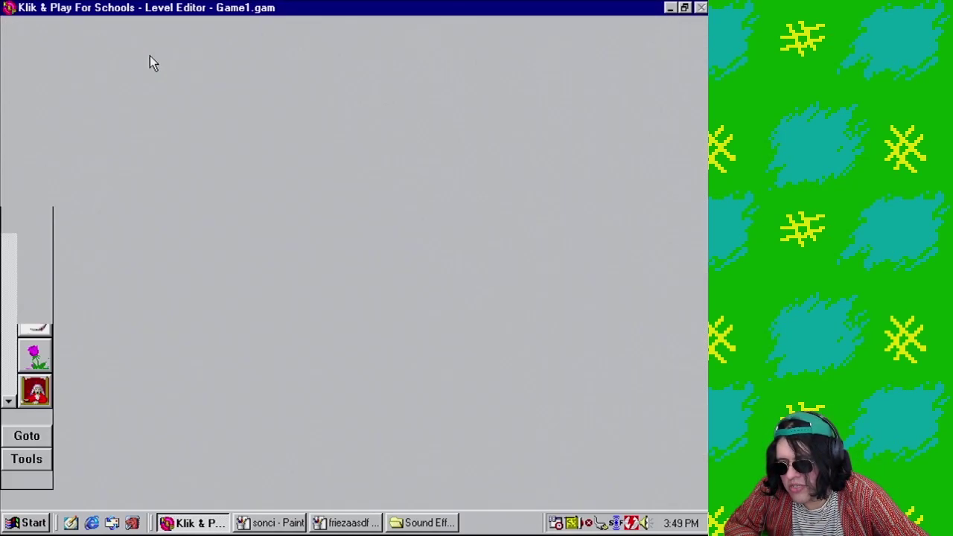
click(113, 25)
click(147, 147)
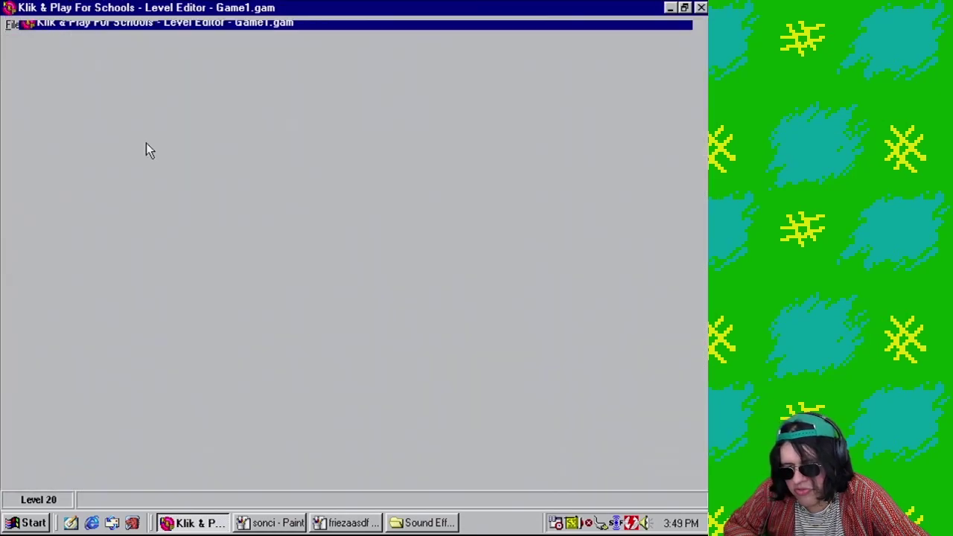
key(Right)
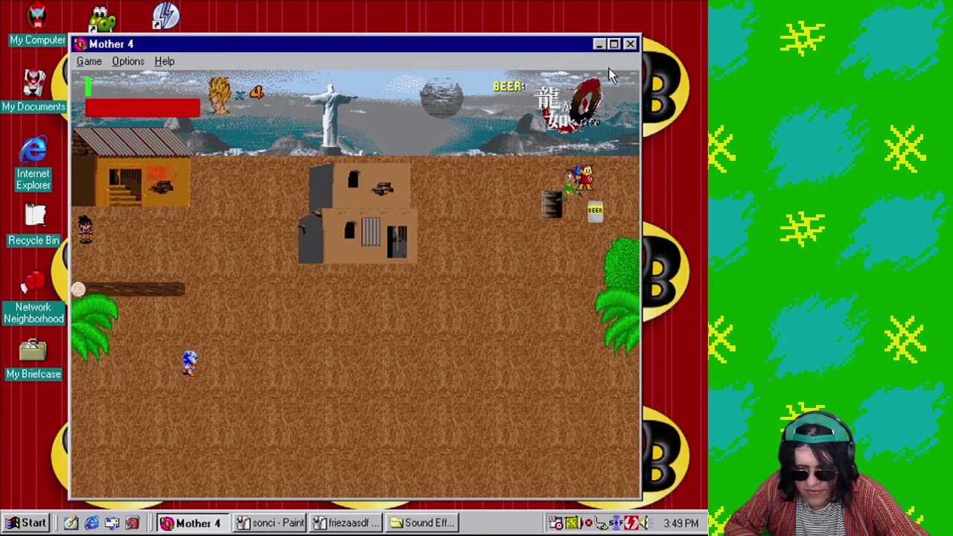
click(630, 43)
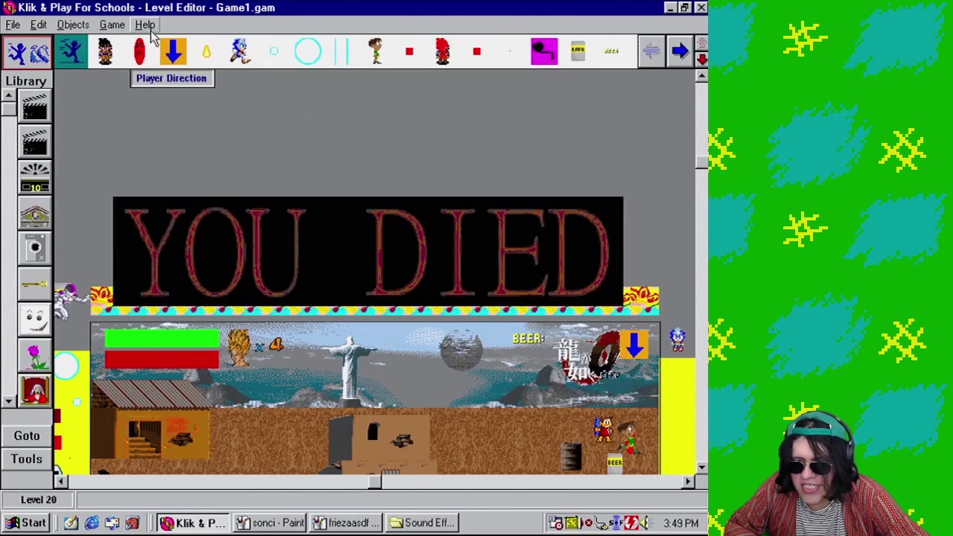
- Set the Every timer of event 158 to 1 second and 0/100 in the Event Editor
click(112, 24)
click(137, 90)
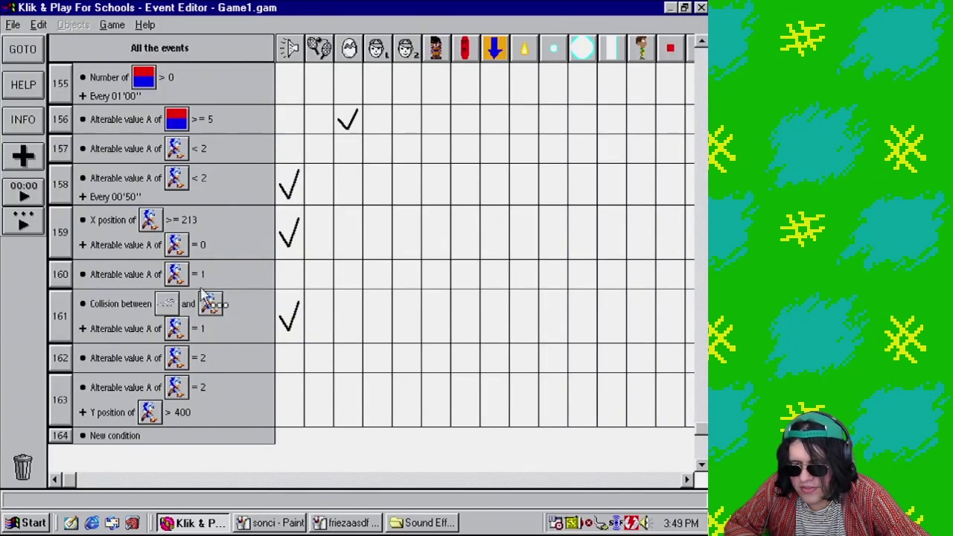
right_click(101, 199)
click(124, 207)
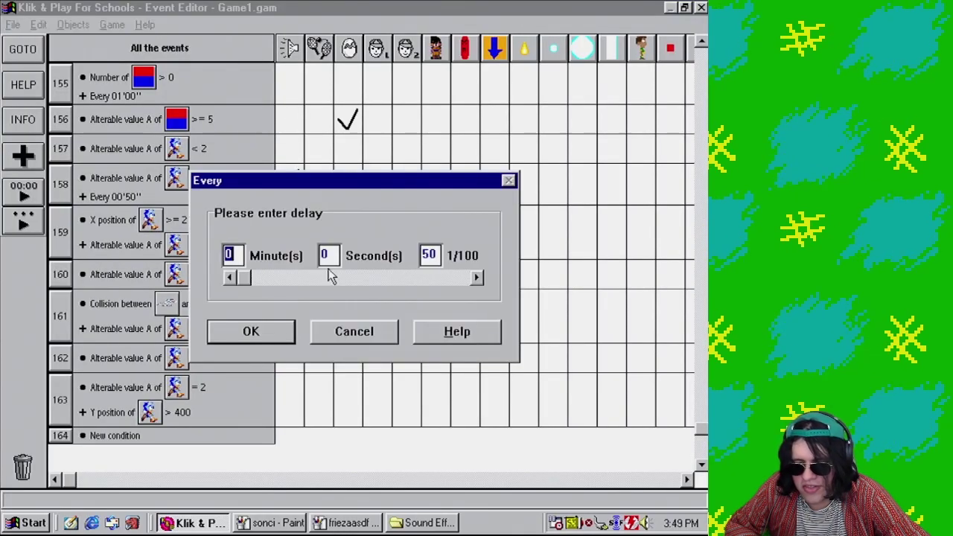
key(Tab)
text(1)
key(Tab)
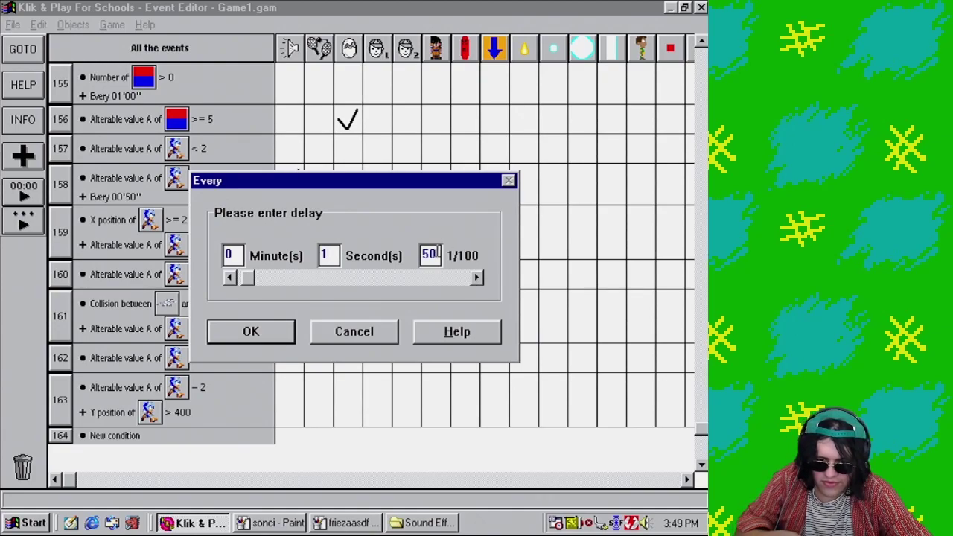
text(0)
click(276, 334)
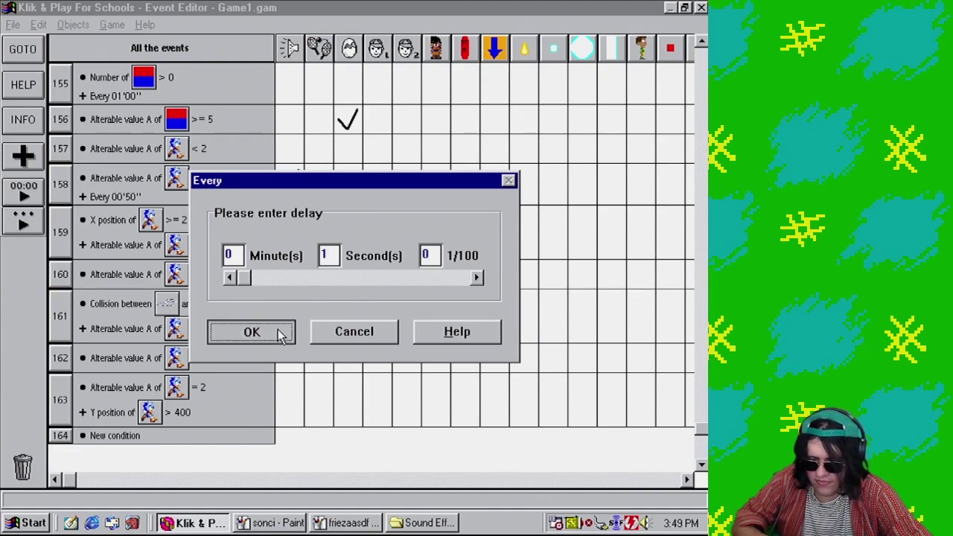
- Play the level as finished from the Level Editor to hear the footsteps at the one-second interval, and end the test
click(112, 24)
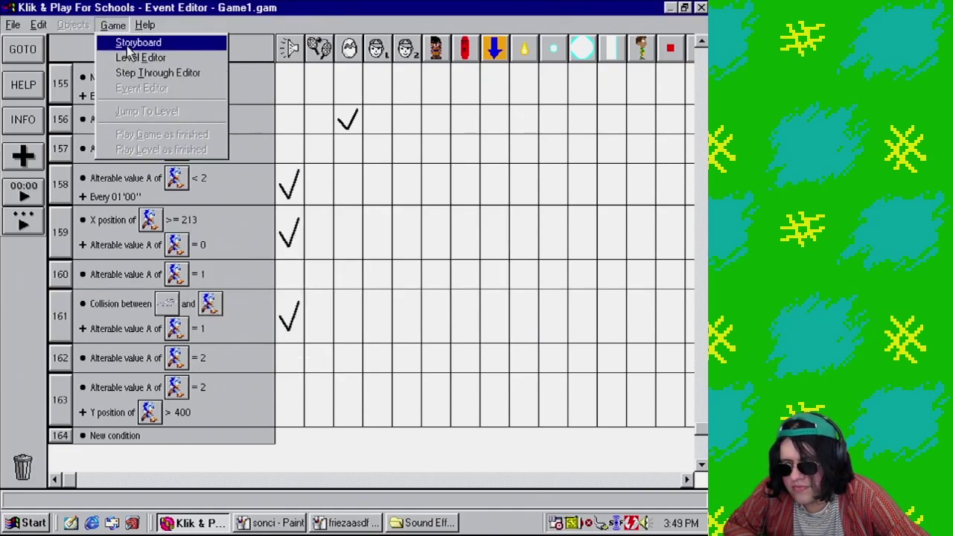
click(131, 56)
click(112, 24)
click(159, 148)
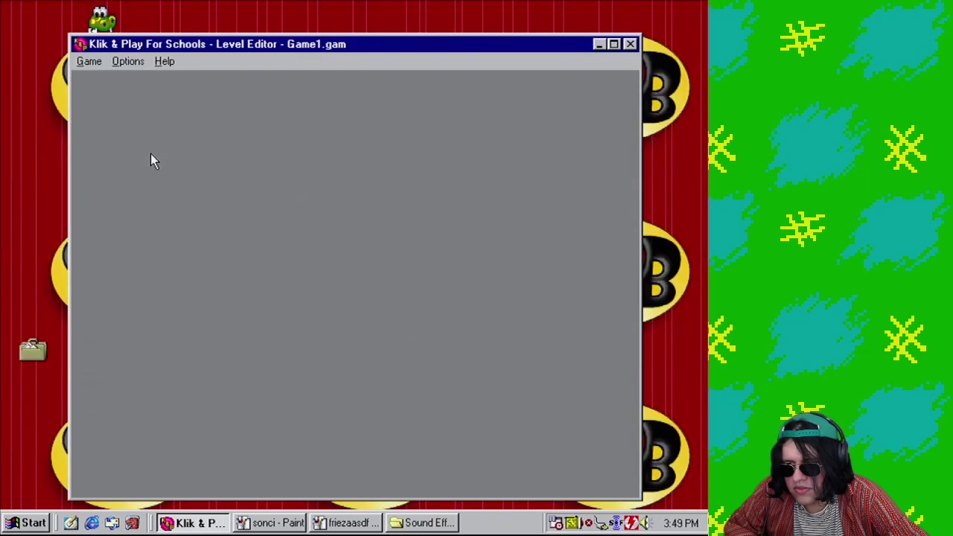
key(Right)
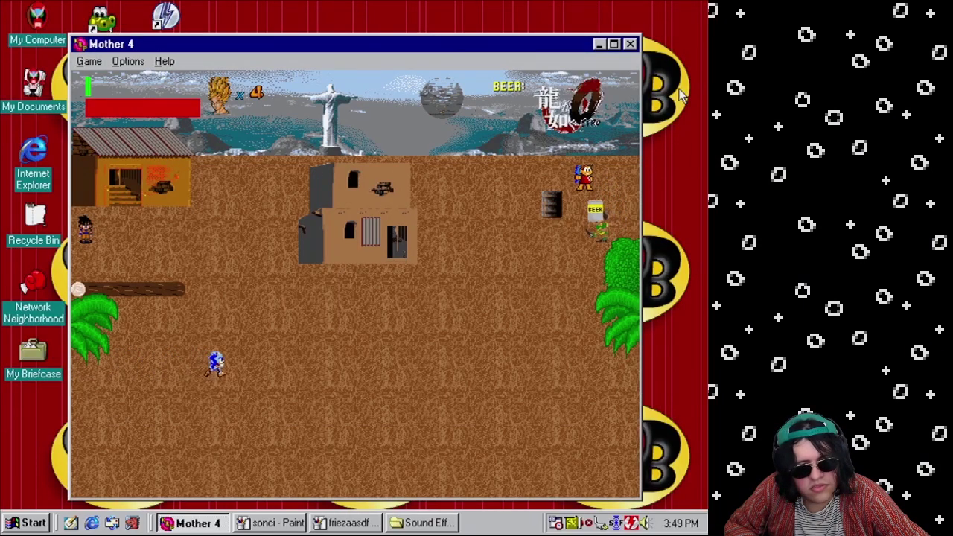
key(Escape)
- Set the Every timer of event 158 to 0 seconds and 90/100 so the footstep sound repeats every 00'90"
click(112, 24)
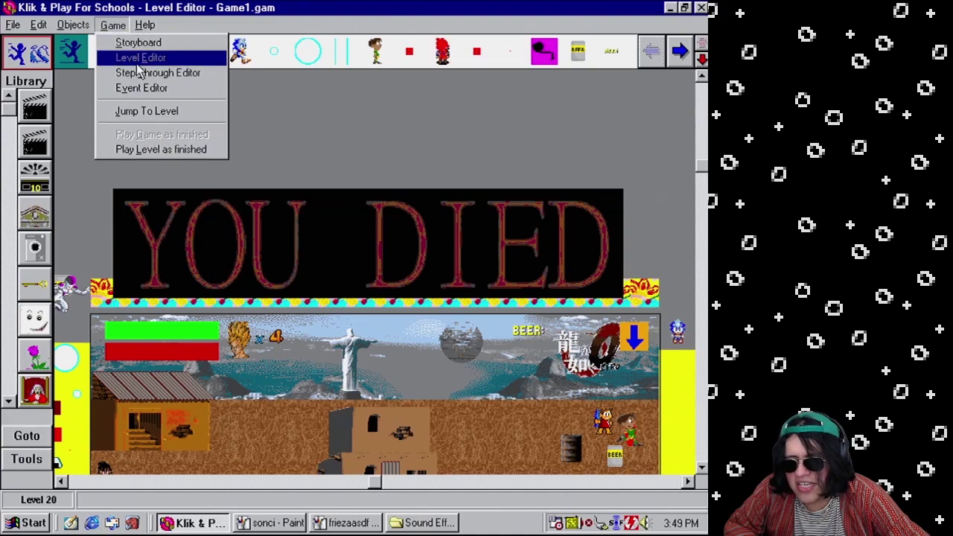
click(149, 87)
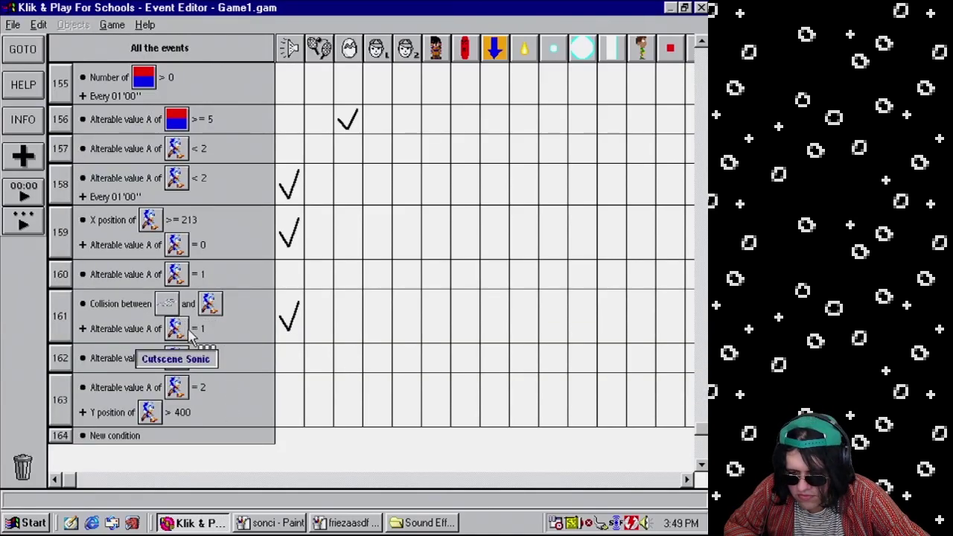
right_click(123, 198)
click(138, 192)
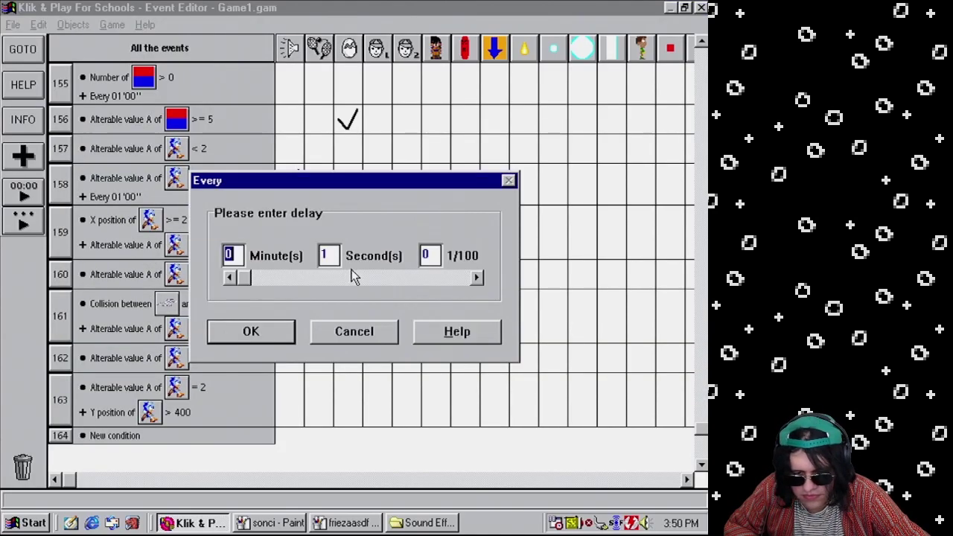
double_click(327, 256)
text(0)
double_click(426, 255)
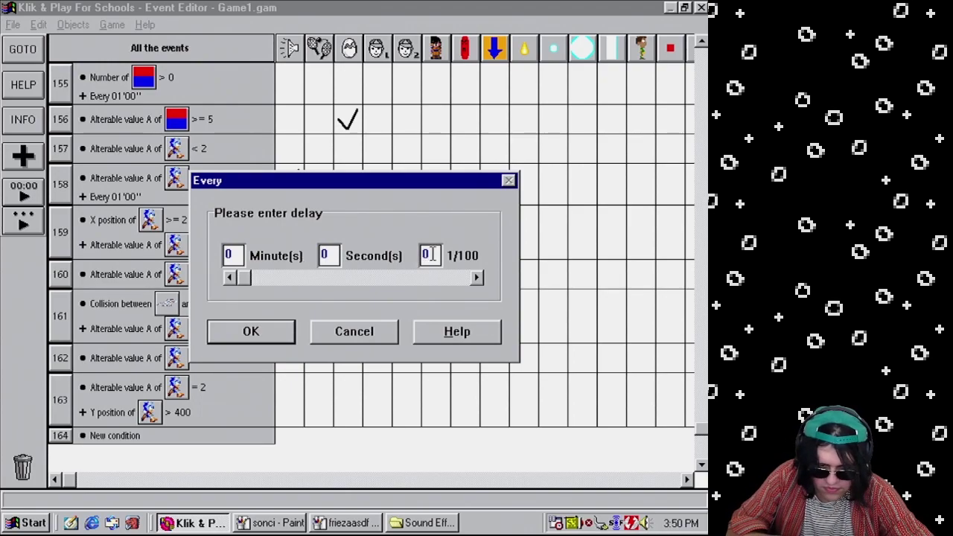
text(90)
click(283, 332)
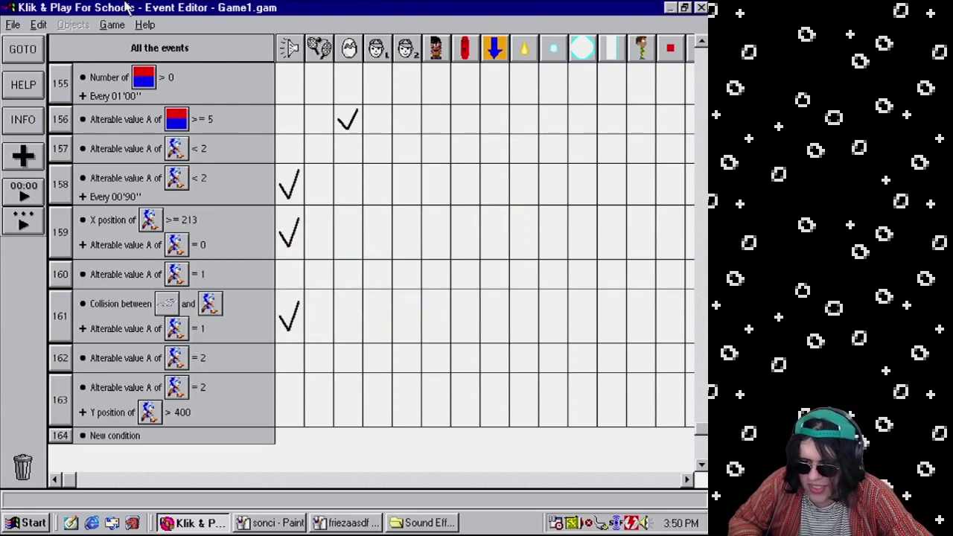
- Play the level as finished to check Sonic's footsteps at the 00'90" interval, and close the game window
click(111, 24)
click(131, 58)
click(112, 25)
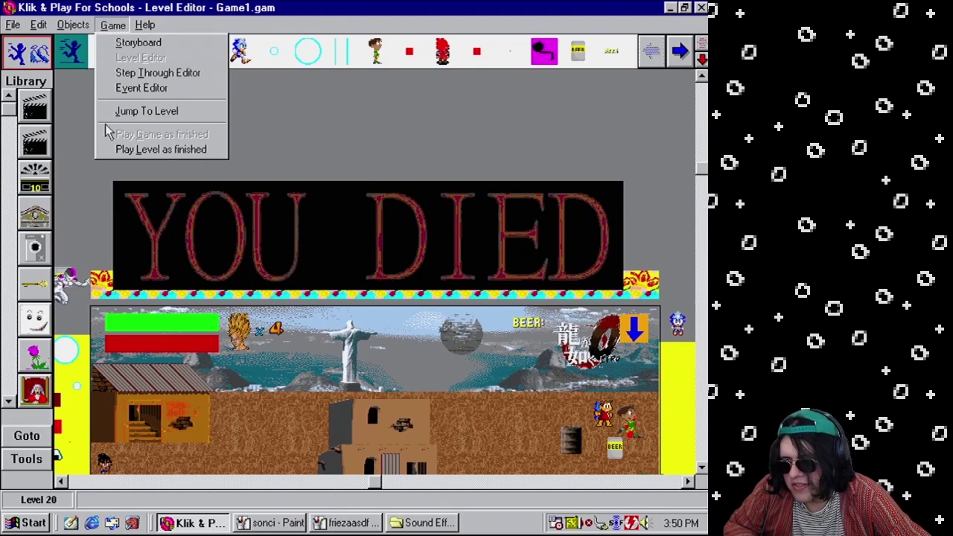
click(160, 150)
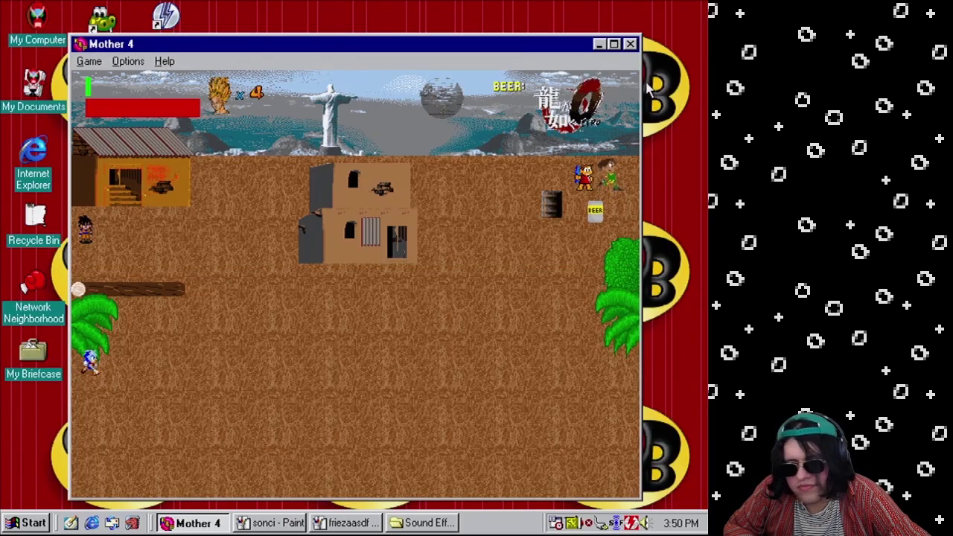
key(Right)
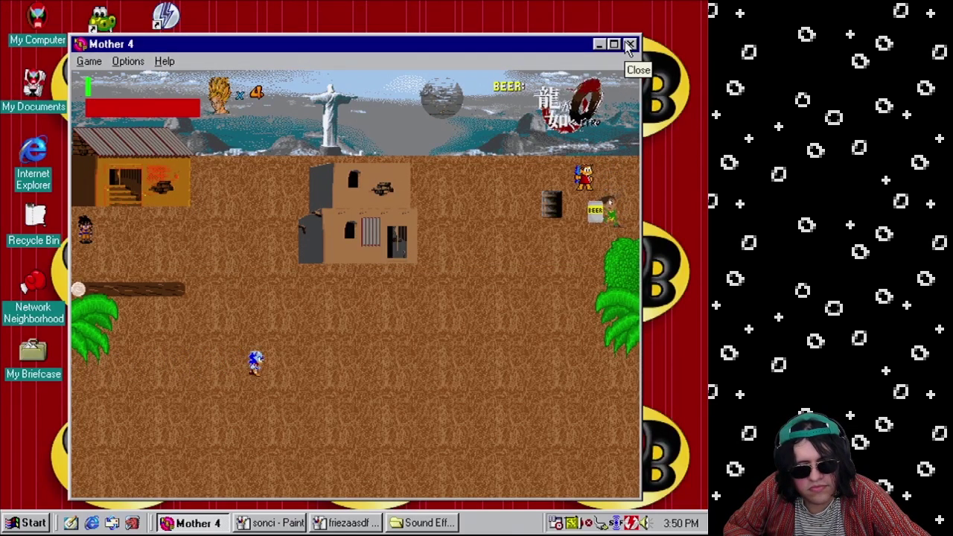
click(630, 45)
- Set the Every timer of event 158 to 80/100 of a second so the footstep sound repeats every 00'80"
click(112, 24)
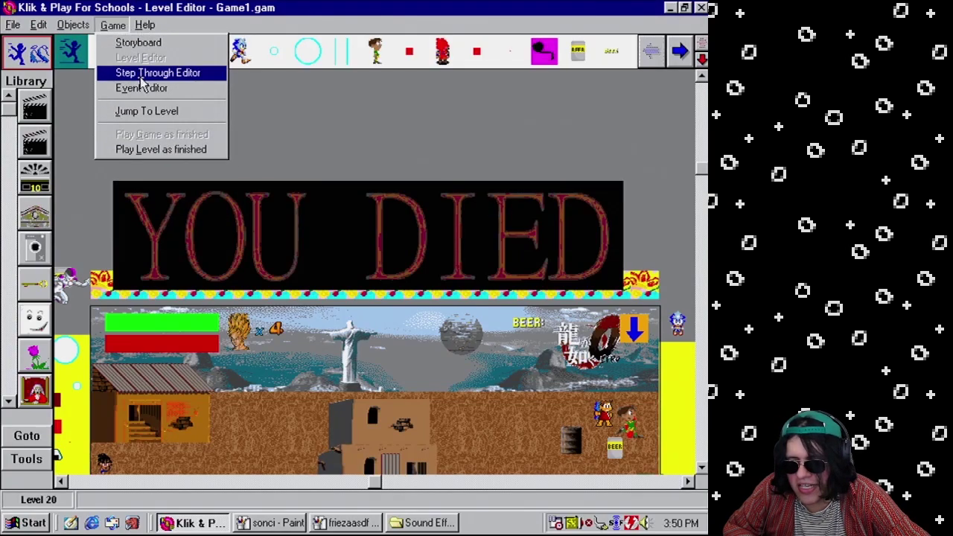
click(126, 86)
right_click(137, 201)
click(160, 208)
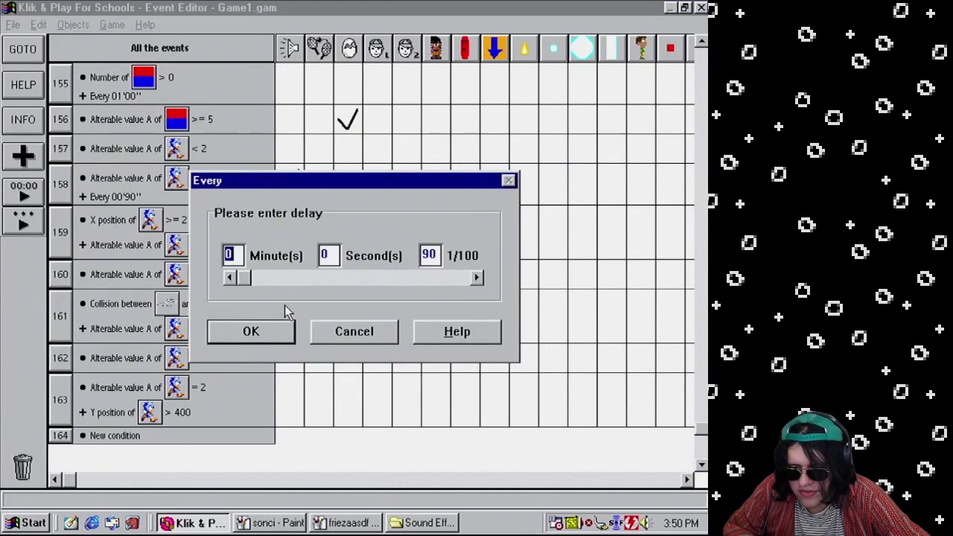
double_click(432, 255)
text(80)
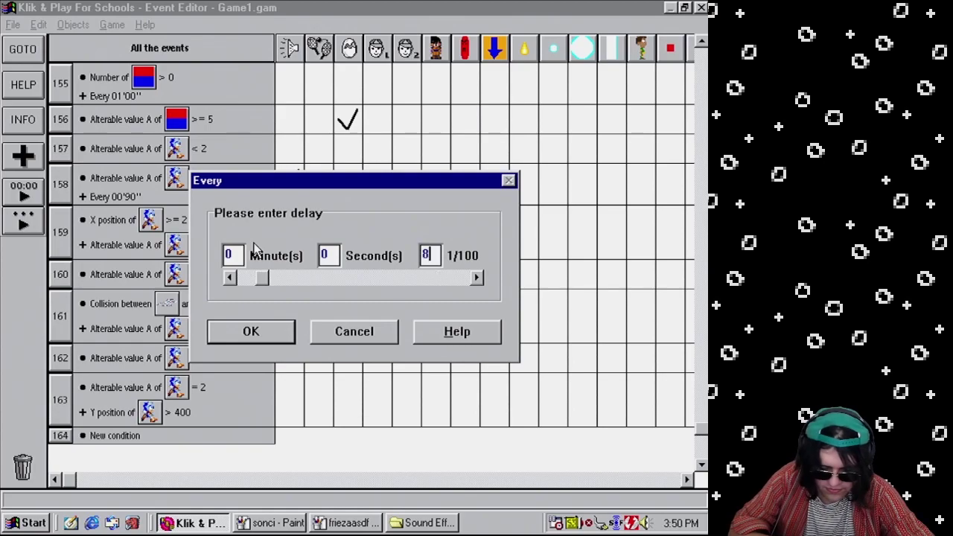
click(275, 336)
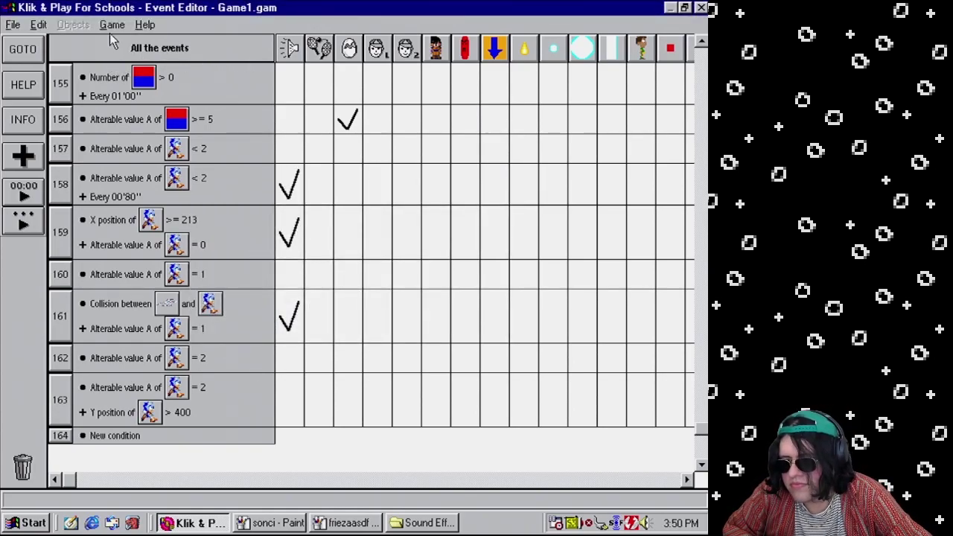
- Play the level as finished to check the footstep timing at the 00'80" interval while Sonic walks, and end the test
click(112, 25)
click(134, 57)
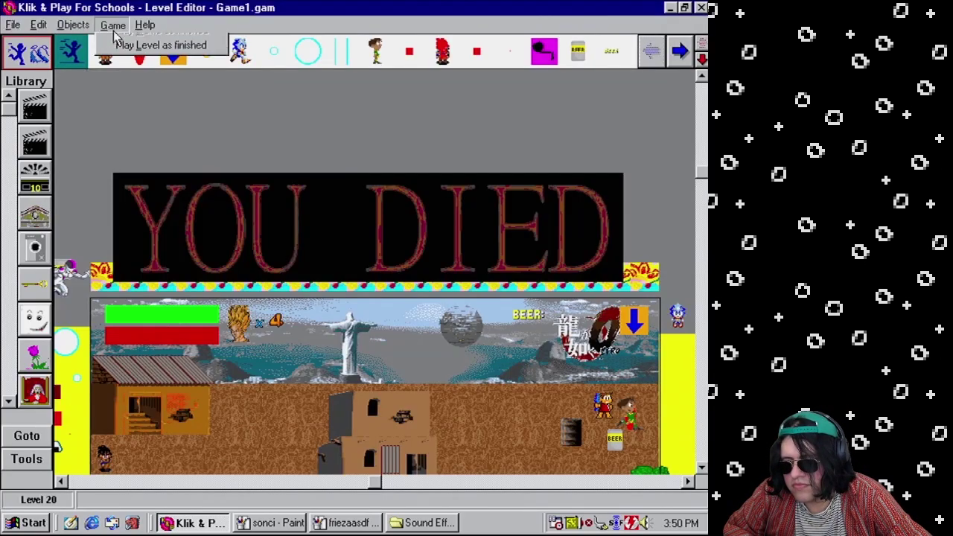
click(112, 24)
click(149, 151)
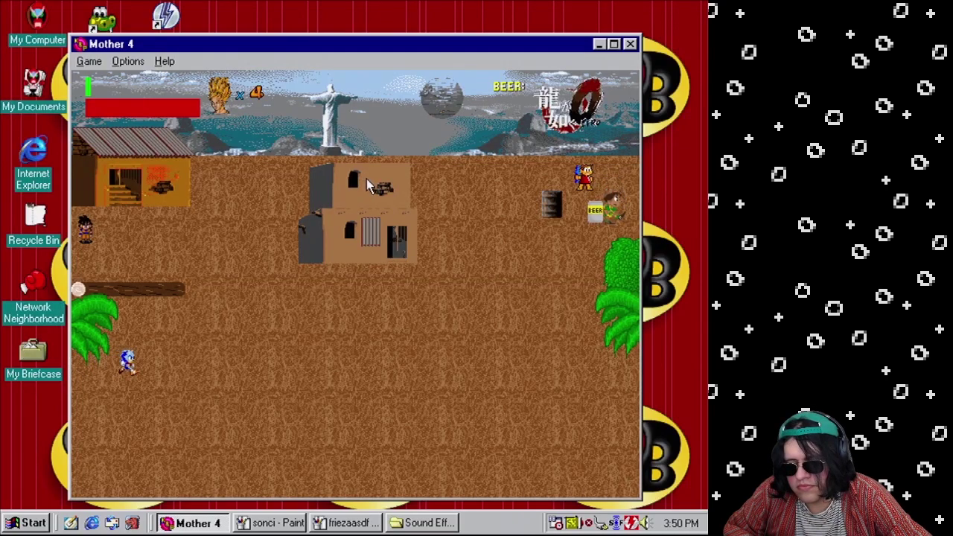
key(Right)
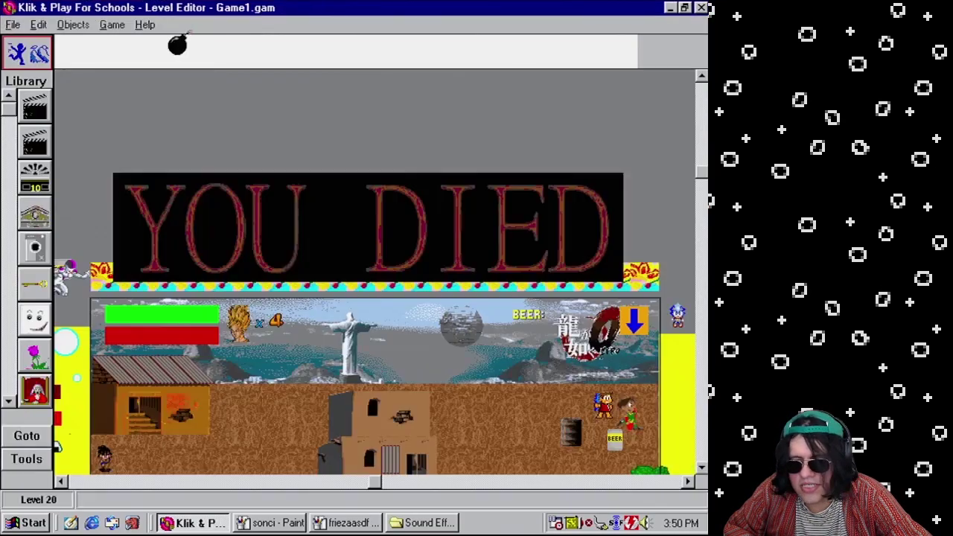
- Add a Play Sample sound action to event 1, Start of Level, using the last sample listed among this game's sounds
click(111, 24)
click(149, 87)
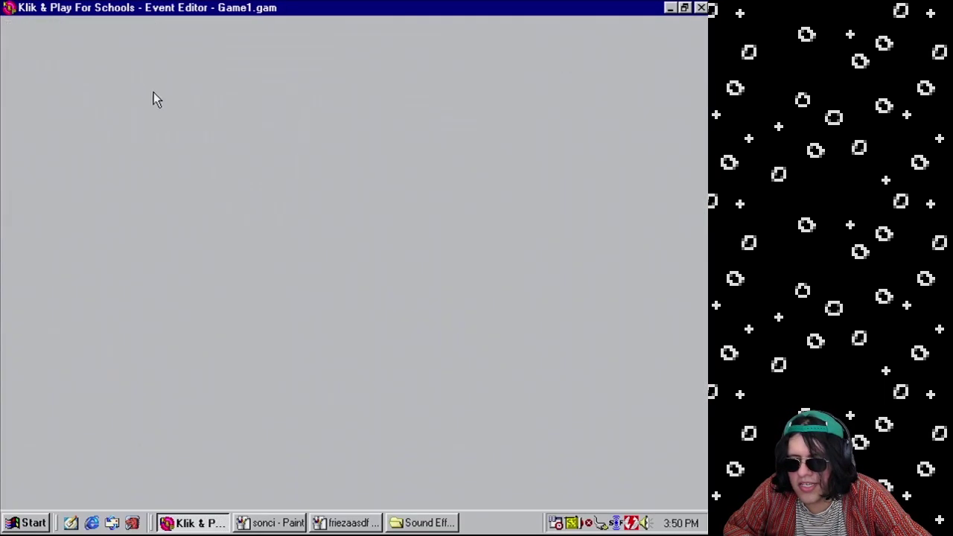
drag(703, 426, 702, 67)
click(297, 72)
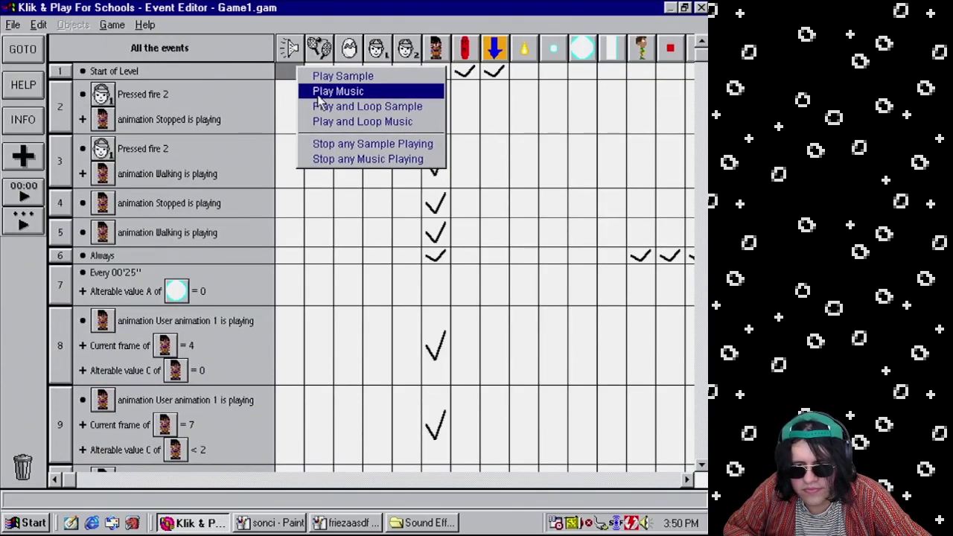
click(325, 81)
click(408, 252)
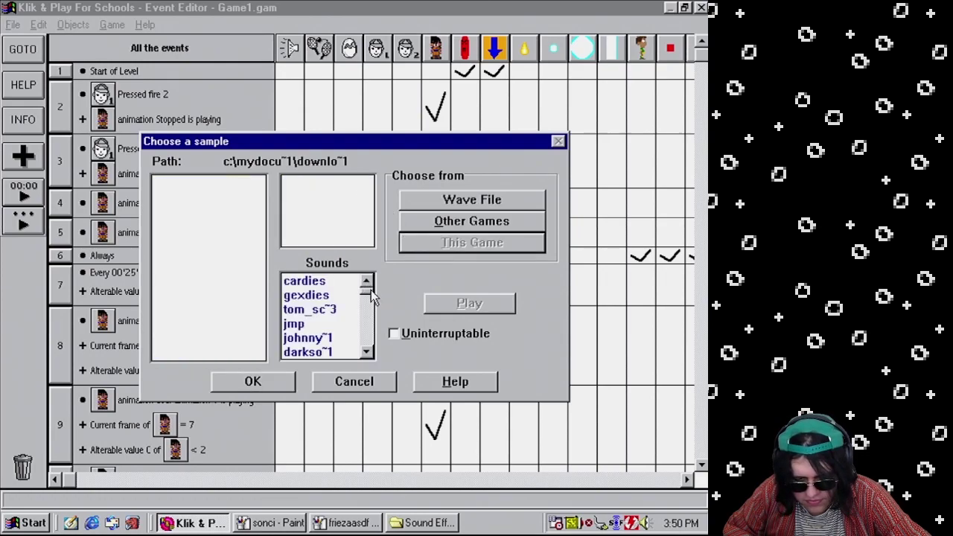
drag(366, 289, 366, 346)
click(316, 353)
click(255, 382)
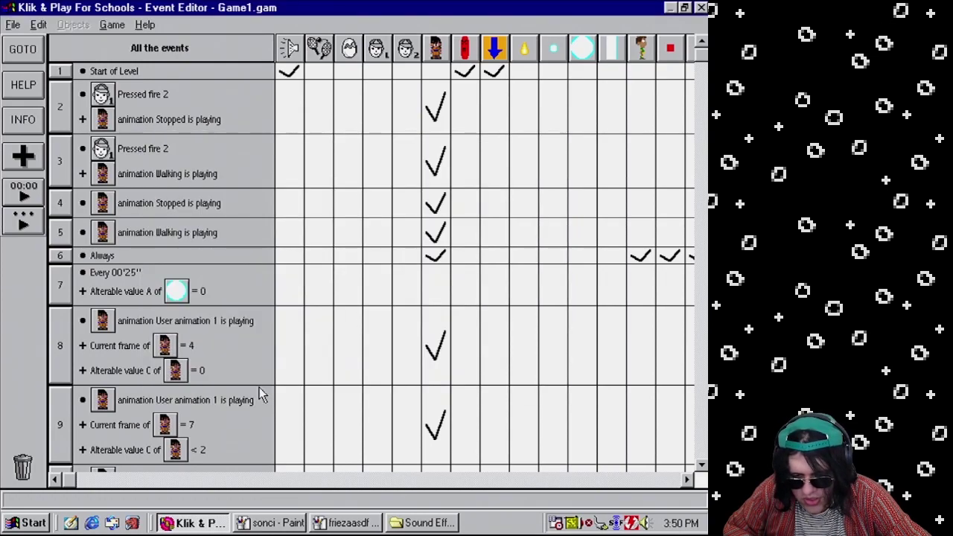
- Play the level as finished to hear the start-of-level sound and watch the Sonic cutscene, and close the game window
click(112, 25)
click(130, 58)
click(112, 25)
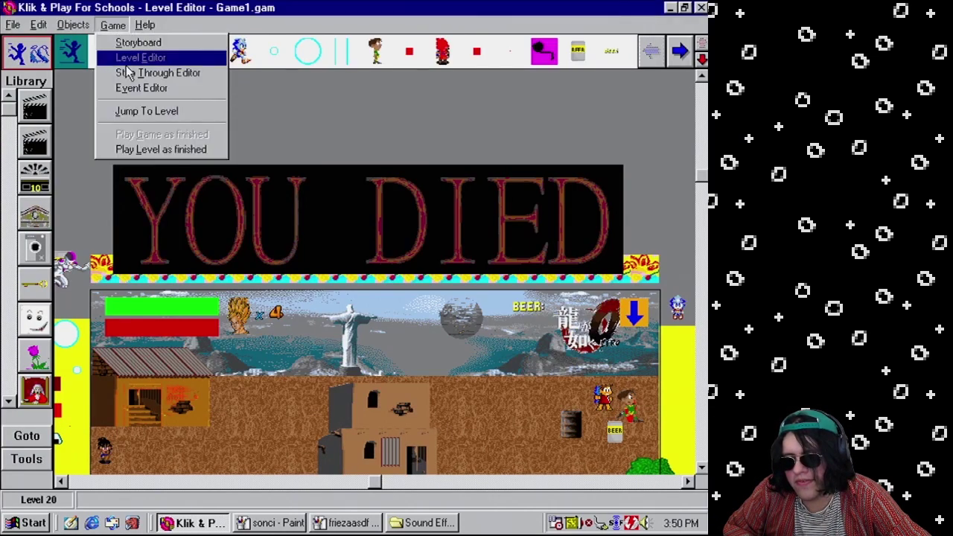
click(124, 149)
key(Right)
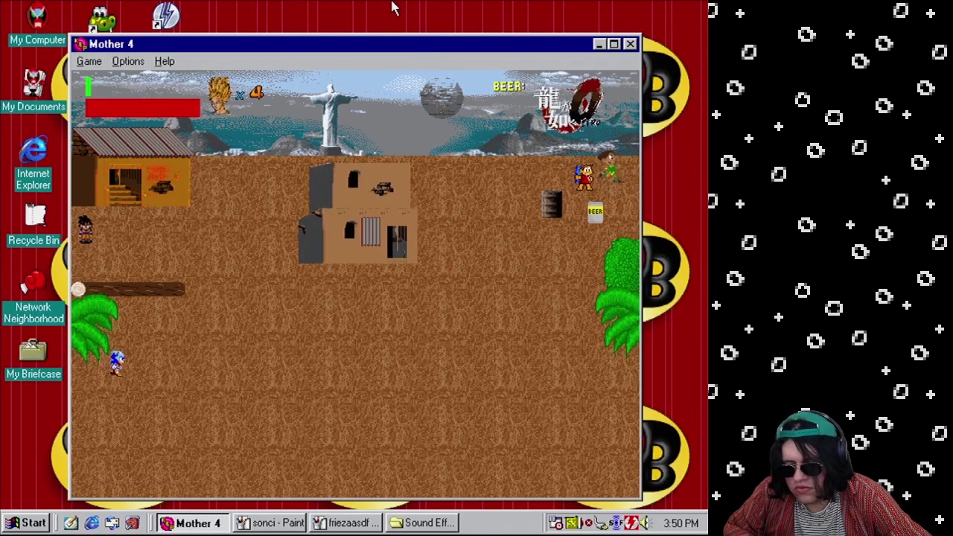
key(Right)
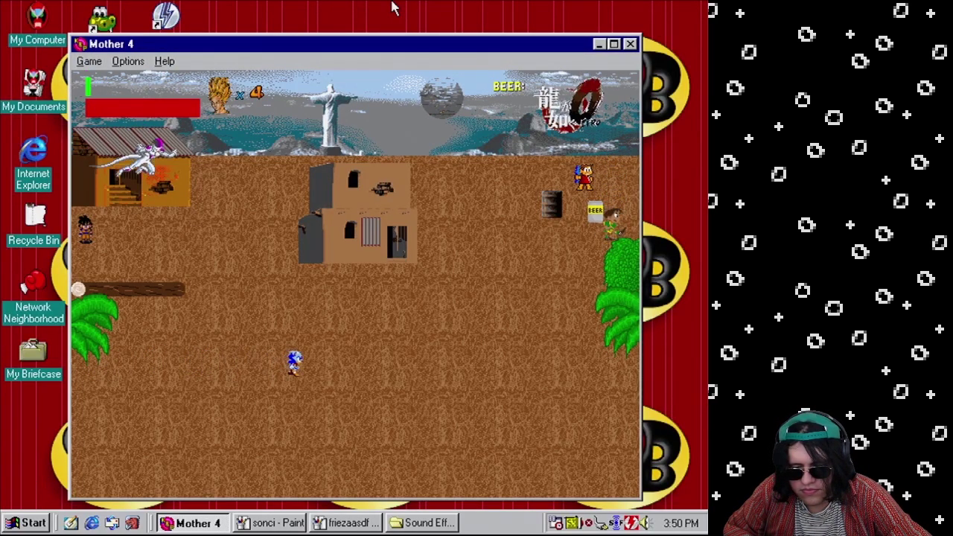
key(Down)
key(Left)
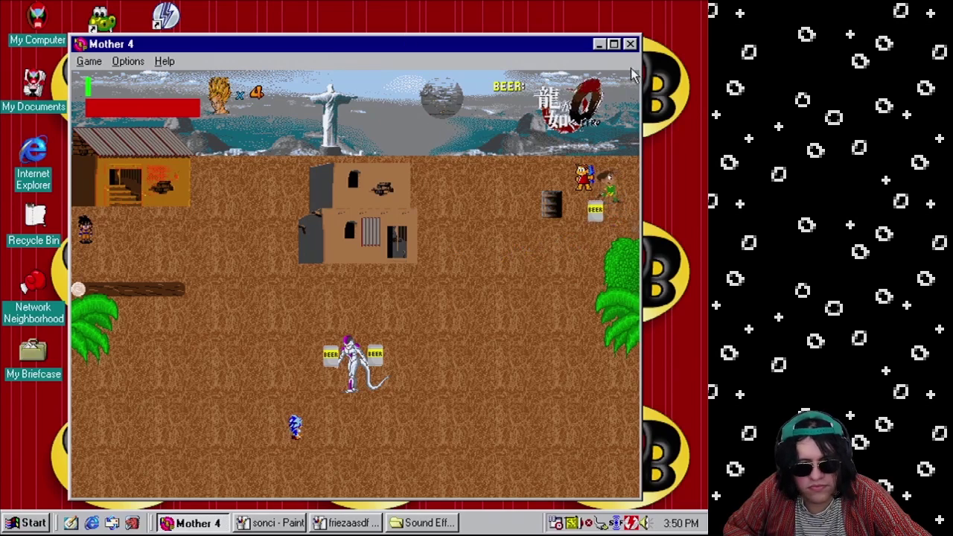
click(629, 47)
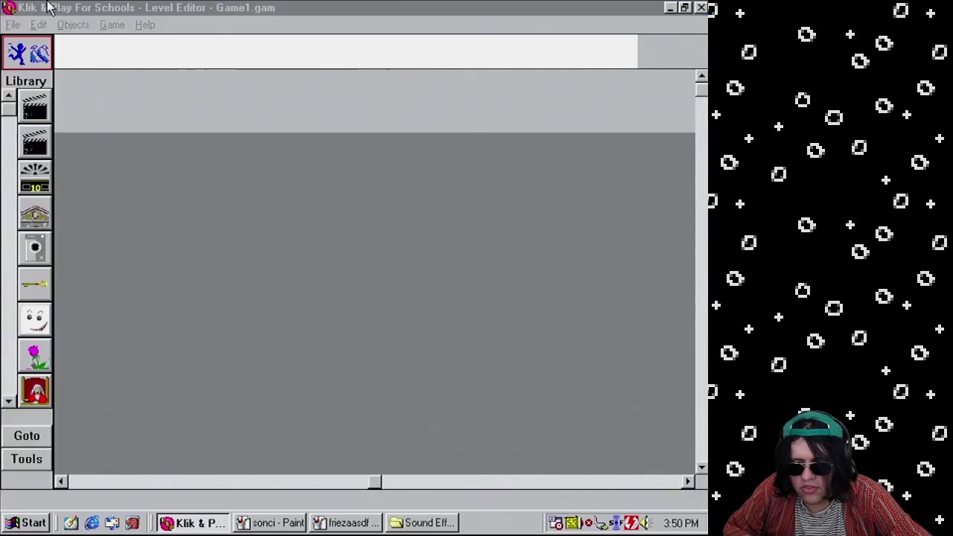
- Save the Mother 4 game as Game1.gam in c:\knp\games, keeping its description
click(14, 25)
click(43, 81)
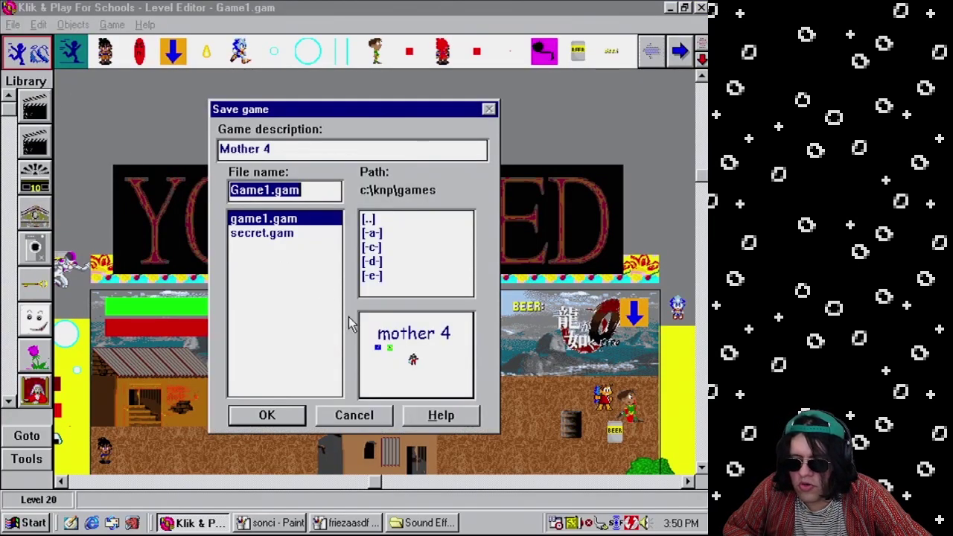
click(297, 421)
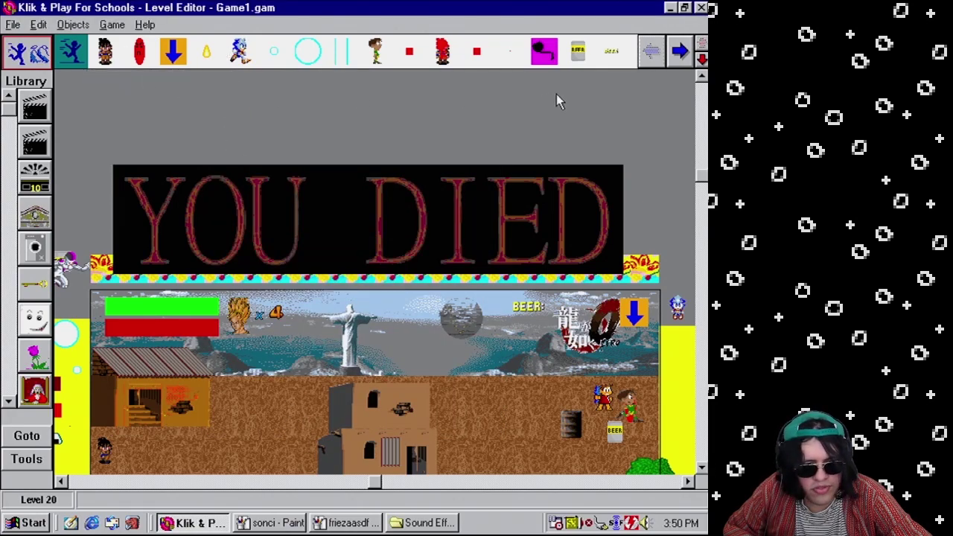
- Copy frame 1 of the Beer object's Stopped animation and close its animation editor
right_click(573, 56)
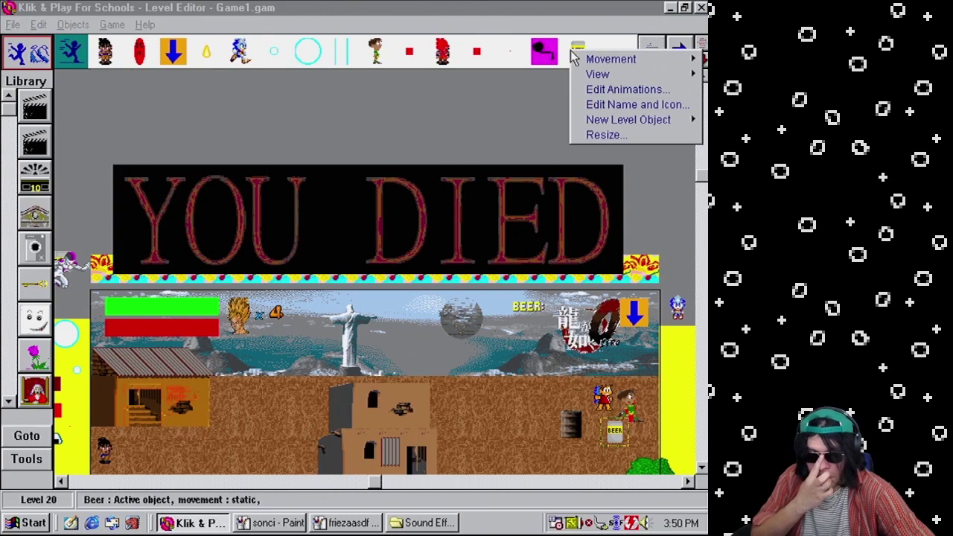
click(612, 89)
click(158, 350)
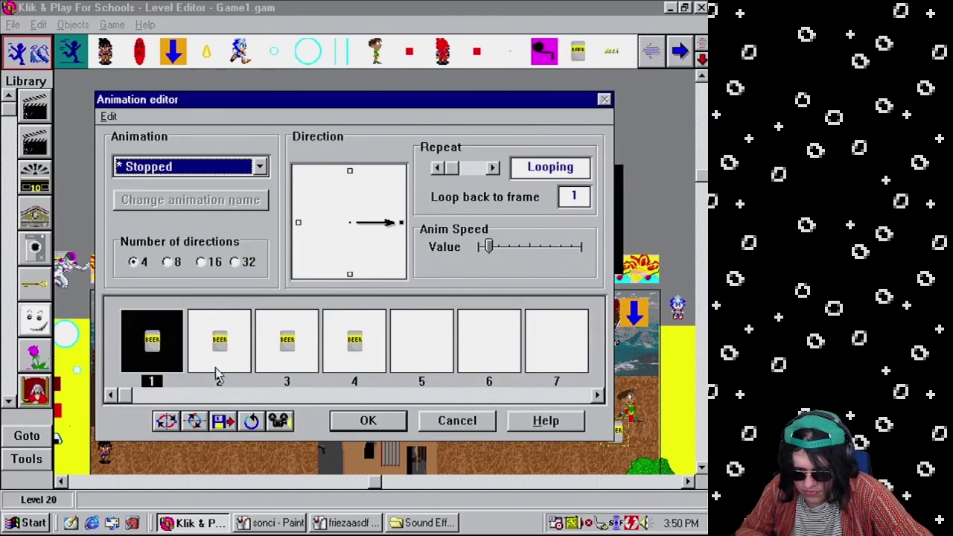
click(109, 118)
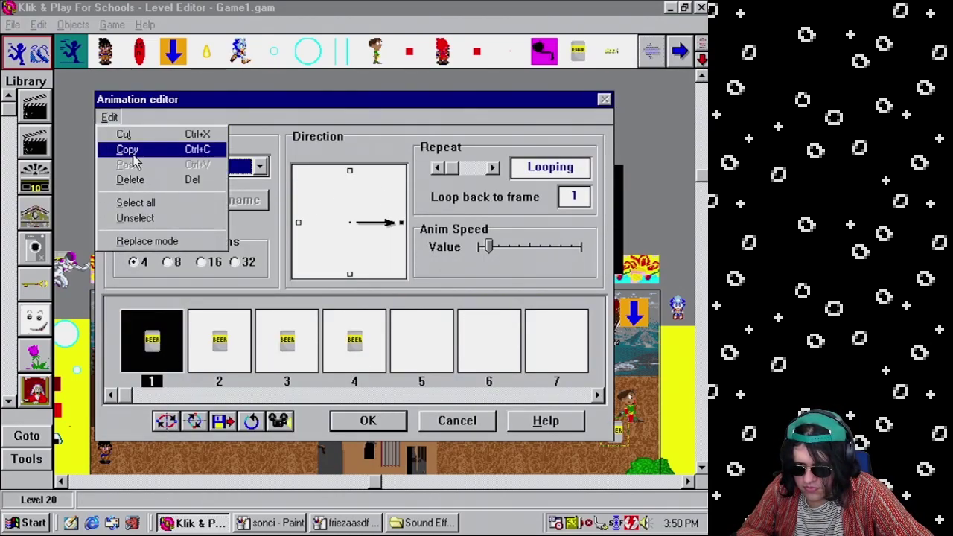
click(128, 149)
click(367, 421)
- Start a new active object and paste the copied beer can as frame 1 of its Stopped animation
click(27, 460)
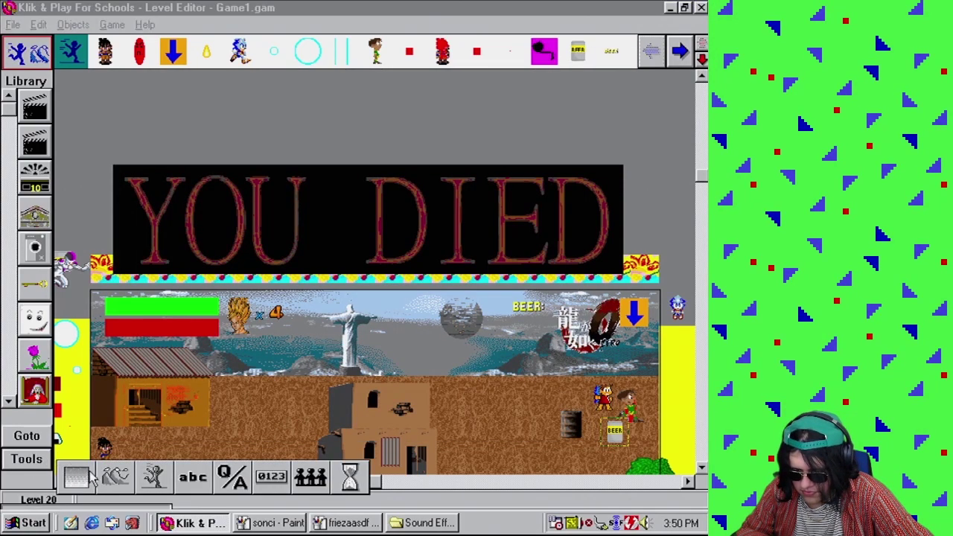
click(111, 476)
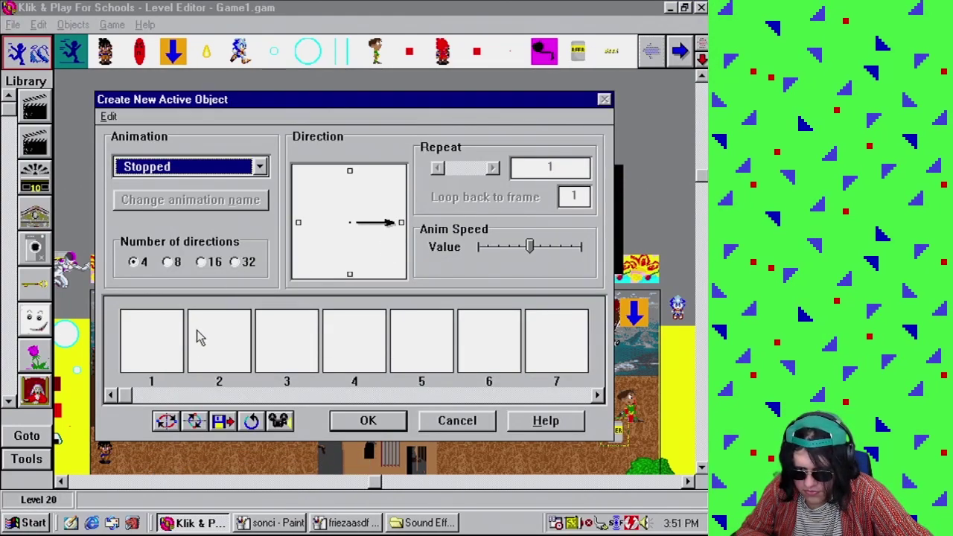
double_click(165, 343)
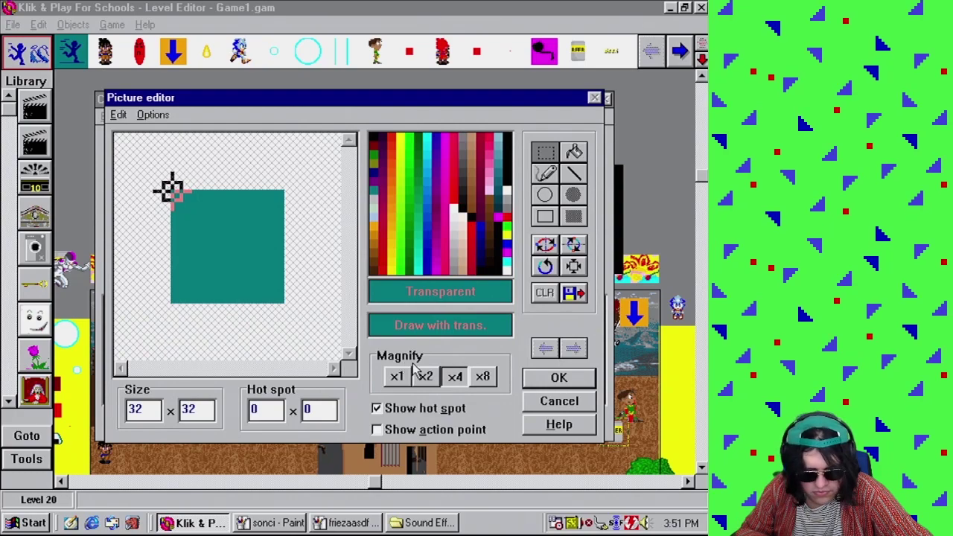
click(587, 402)
key(ctrl+v)
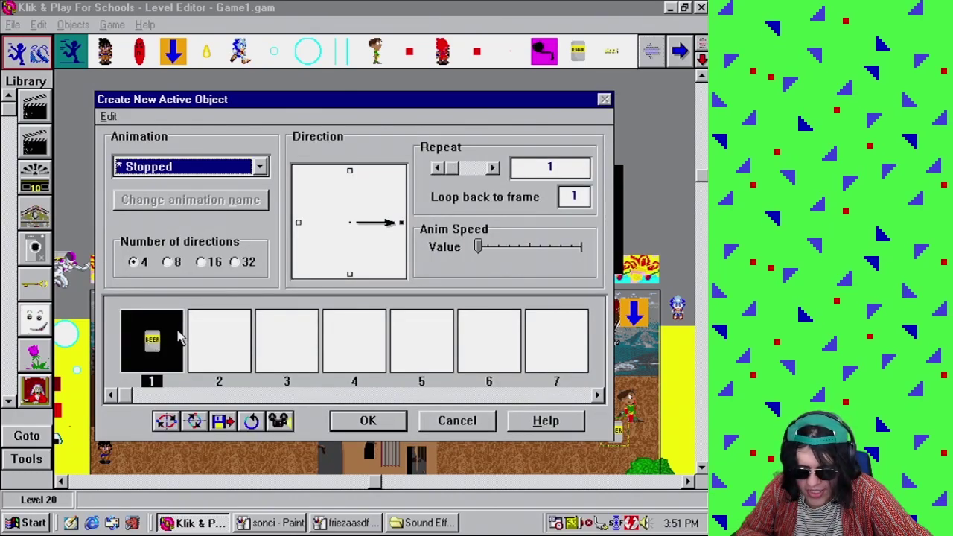
double_click(152, 340)
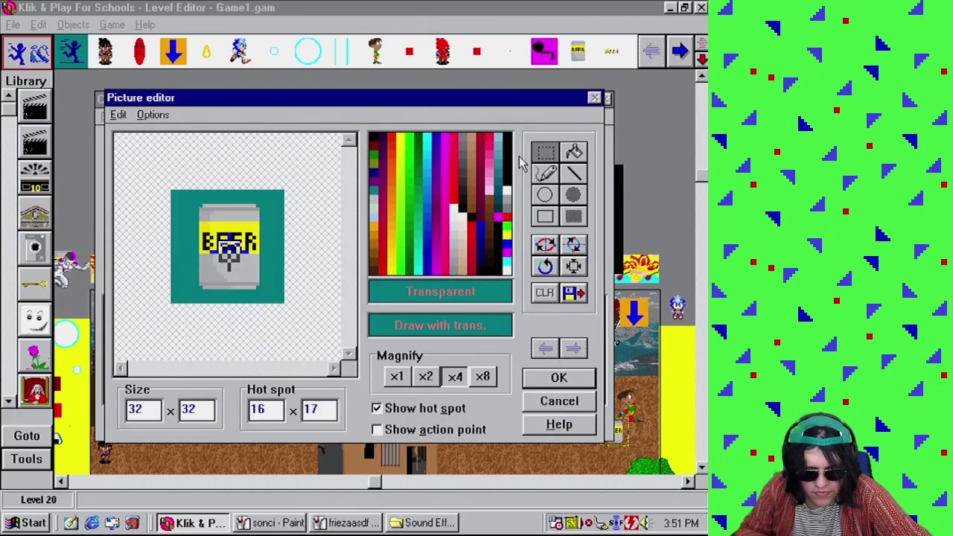
click(557, 379)
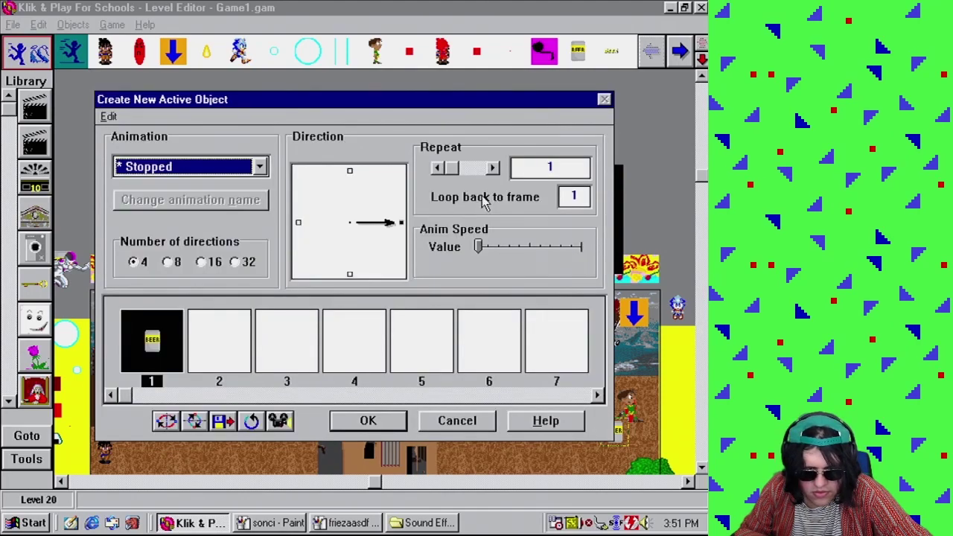
- Set the new object's Stopped animation to looping and place the object in the grey area above the YOU DIED banner
click(438, 168)
click(370, 420)
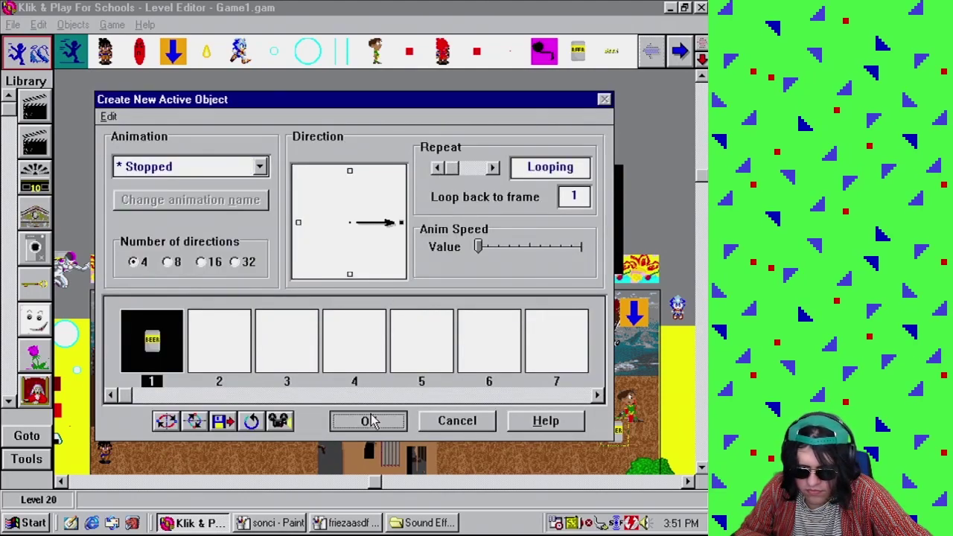
click(167, 114)
- Cover the BEER lettering on the new object's icon with a filled yellow rectangle matching the can's label
right_click(167, 117)
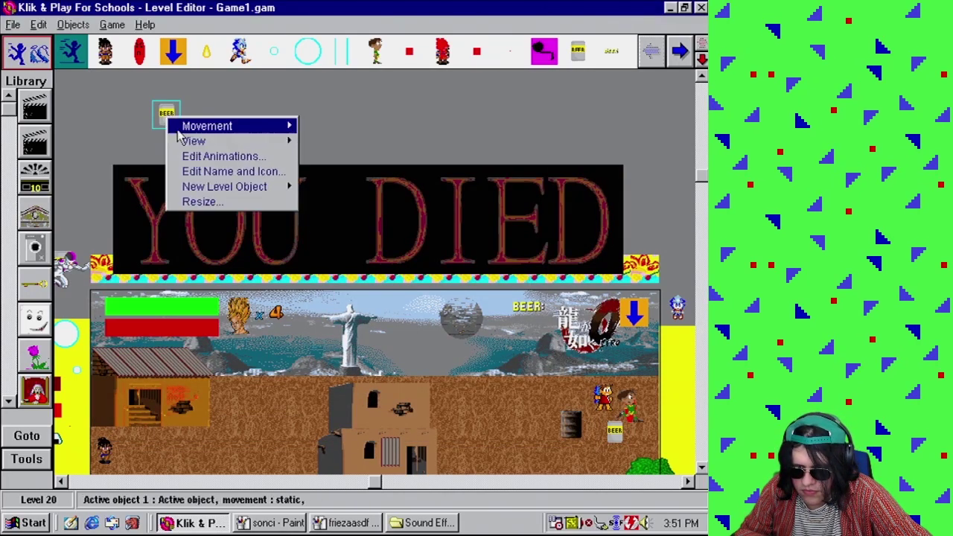
click(252, 174)
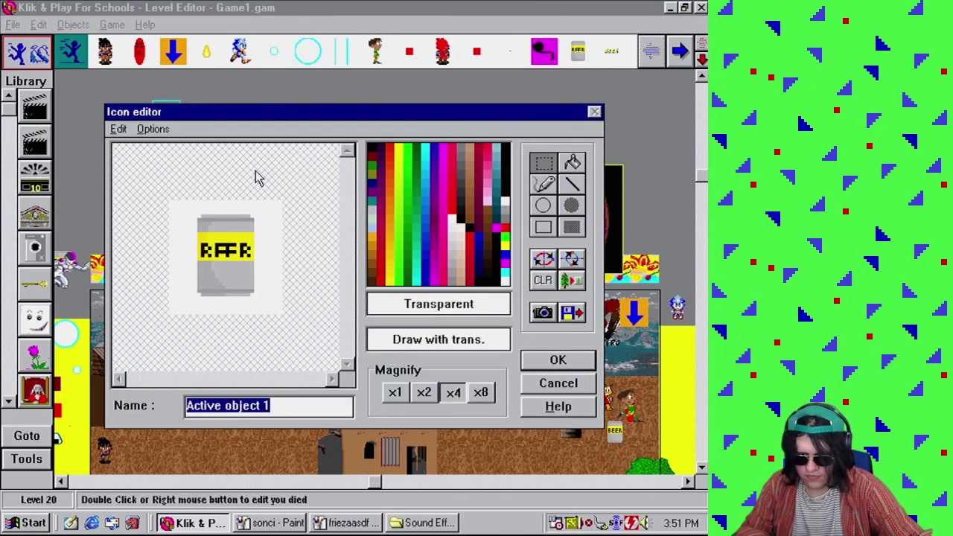
click(571, 227)
mouse_move(216, 237)
mouse_down()
mouse_move(201, 259)
mouse_move(233, 253)
mouse_move(255, 266)
mouse_up()
right_click(216, 236)
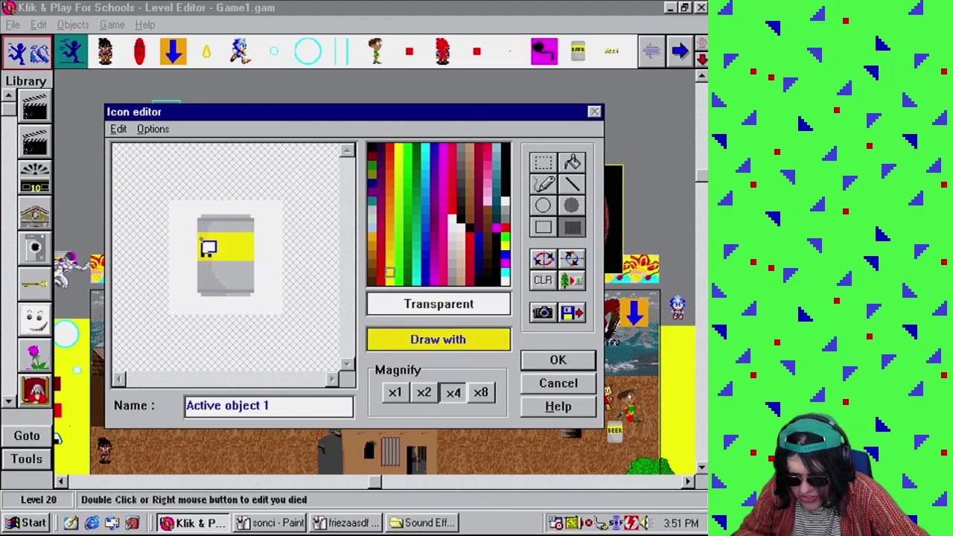
- Draw the letters ONO in black pixels on the icon's yellow label at x8 magnification and save the icon
click(545, 184)
click(373, 149)
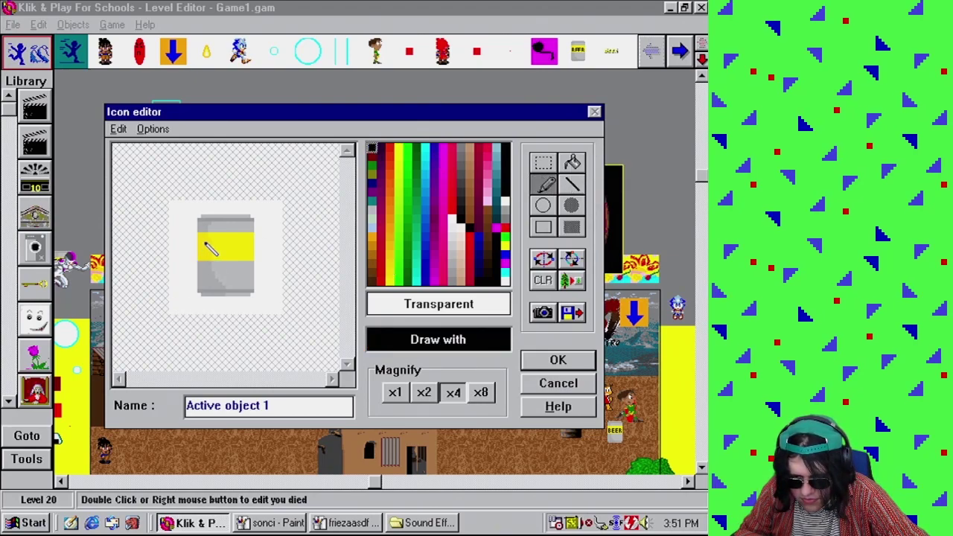
click(479, 393)
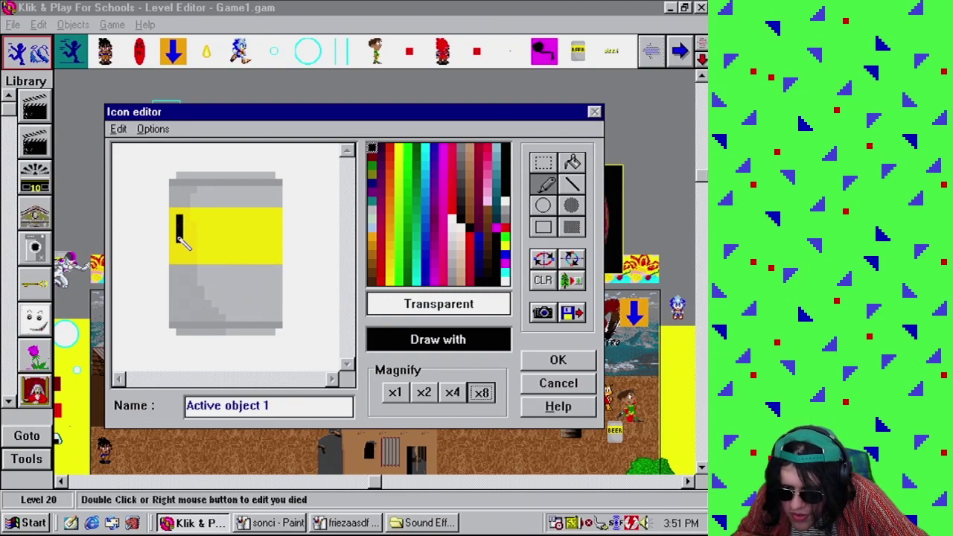
right_drag(186, 254, 179, 244)
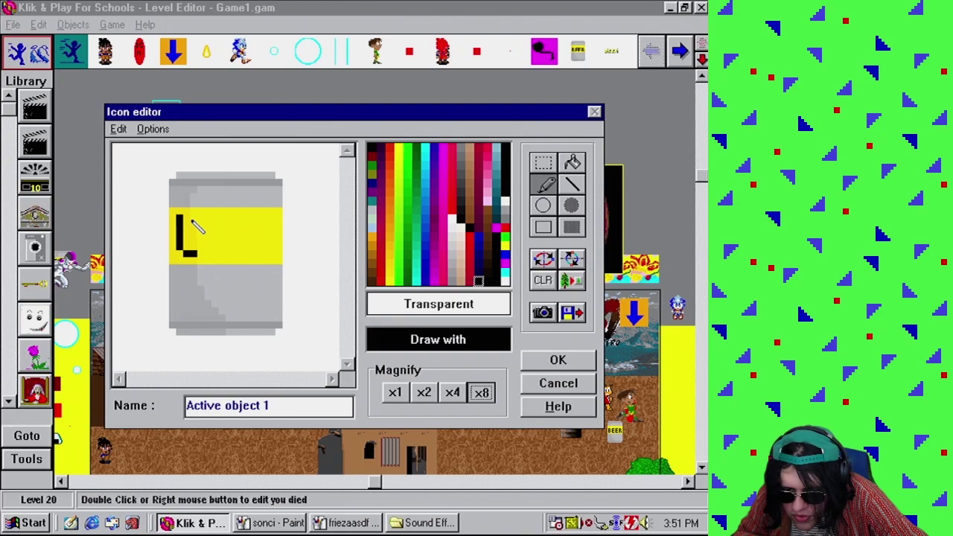
right_drag(189, 218, 192, 225)
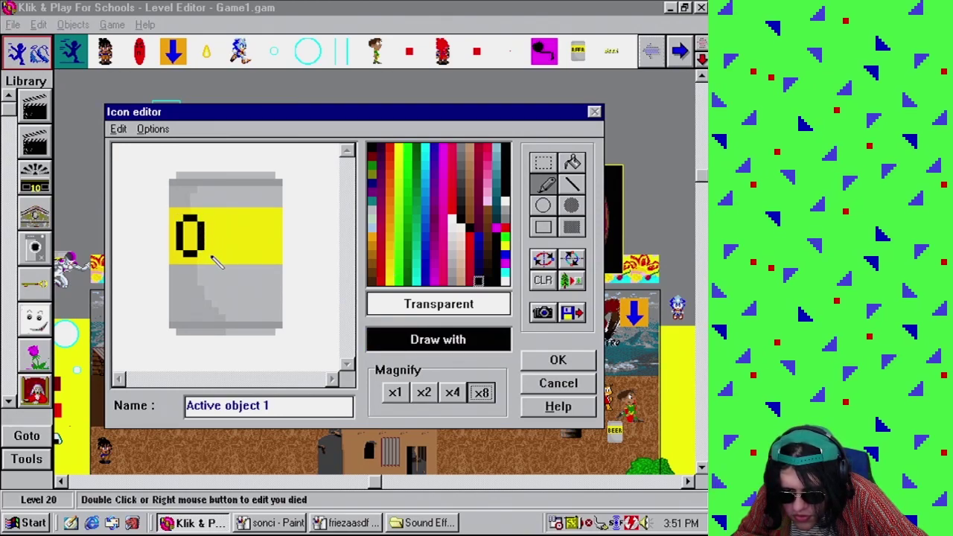
right_drag(211, 253, 201, 246)
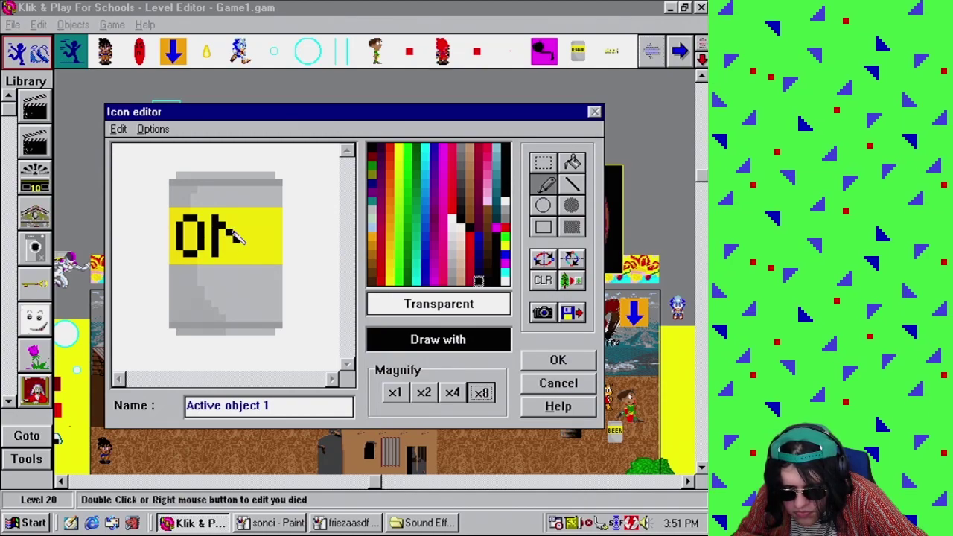
right_drag(237, 234, 232, 231)
mouse_move(231, 232)
mouse_down()
mouse_move(237, 258)
mouse_move(237, 218)
mouse_move(255, 252)
mouse_move(253, 218)
mouse_move(269, 218)
mouse_move(275, 254)
mouse_up()
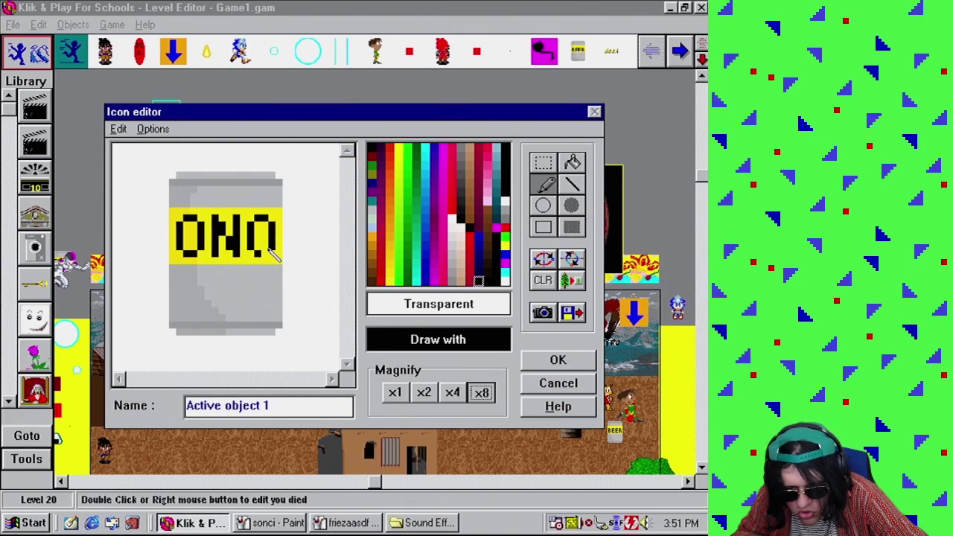
click(558, 359)
- Rename the new beer can object as Oh No Beer
right_click(167, 116)
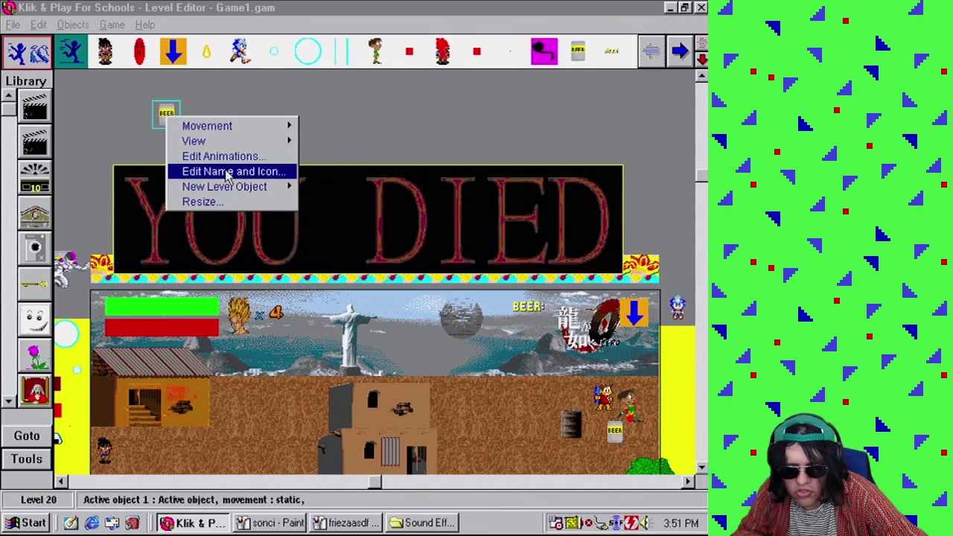
click(227, 173)
drag(287, 406, 140, 409)
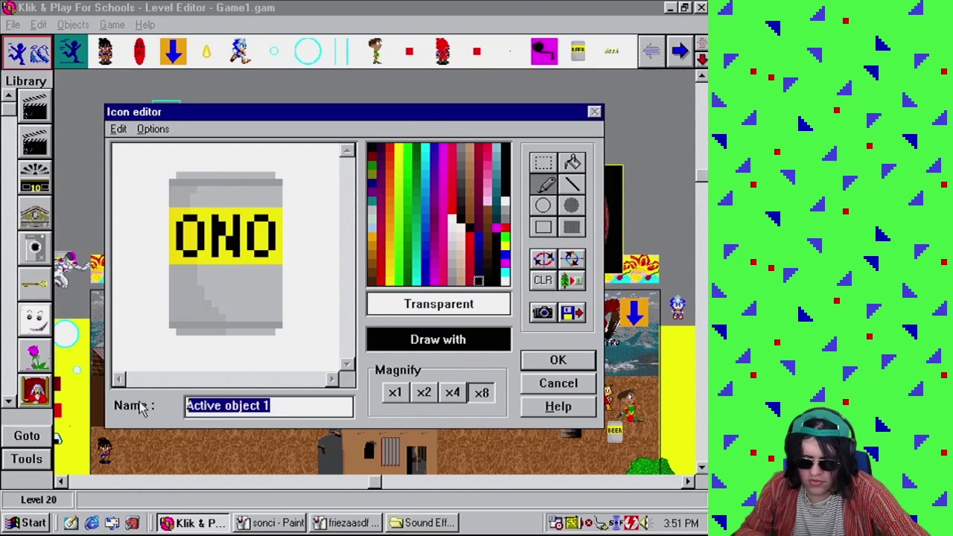
text(Oh No Be)
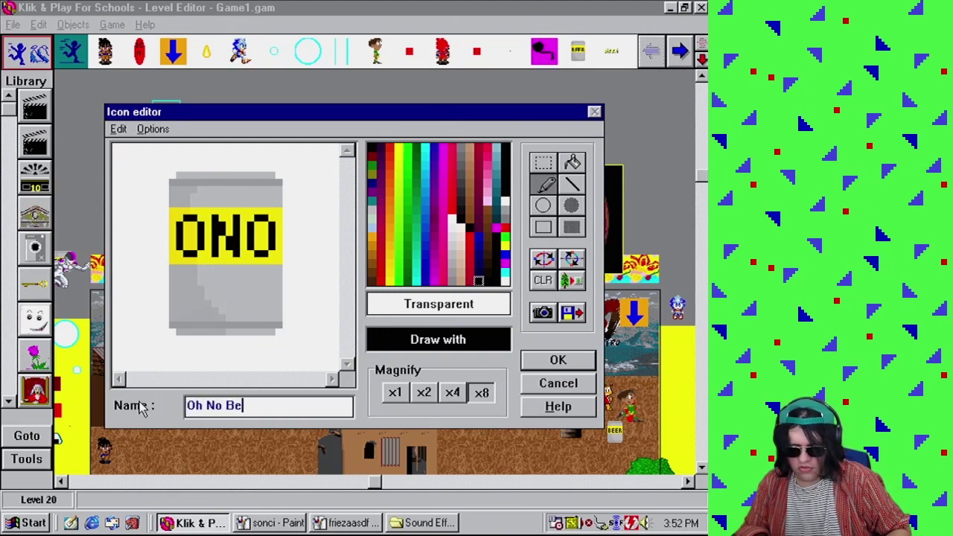
text(er)
key(Return)
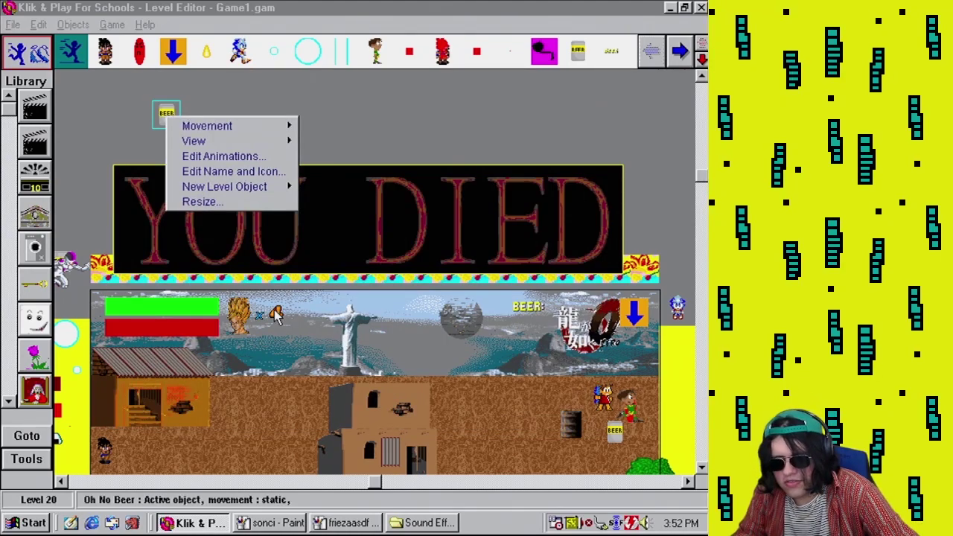
- Give the Oh No Beer object a Bouncing Ball movement and try out the movement
mouse_move(253, 125)
click(390, 127)
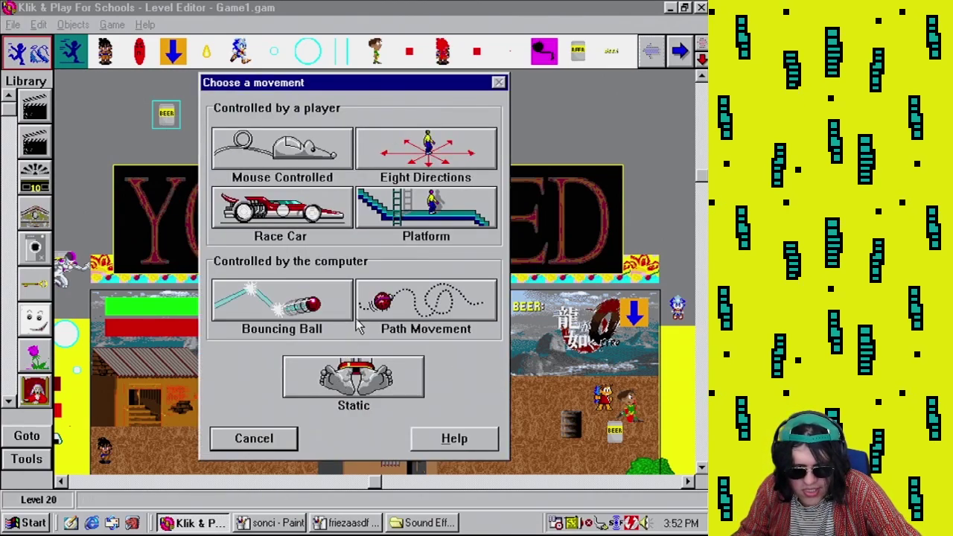
click(312, 313)
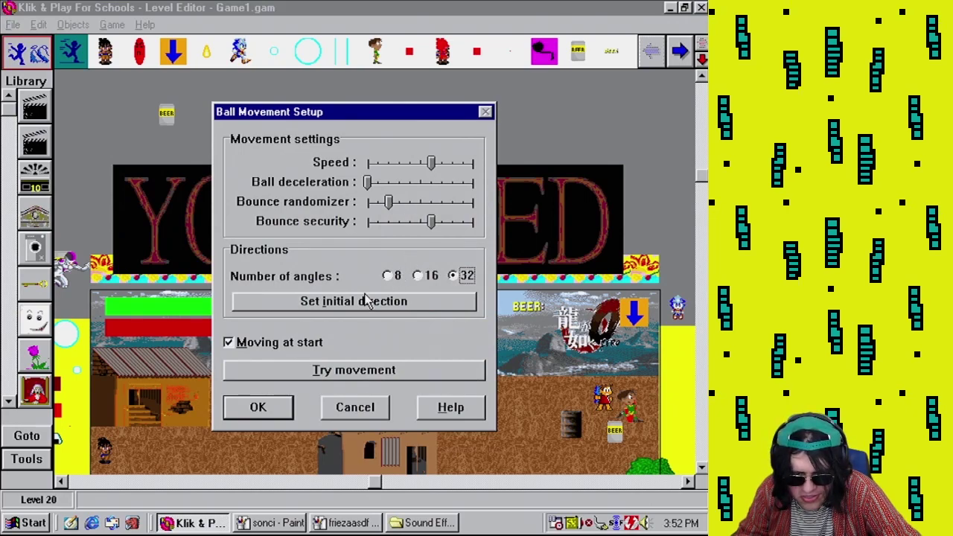
click(358, 370)
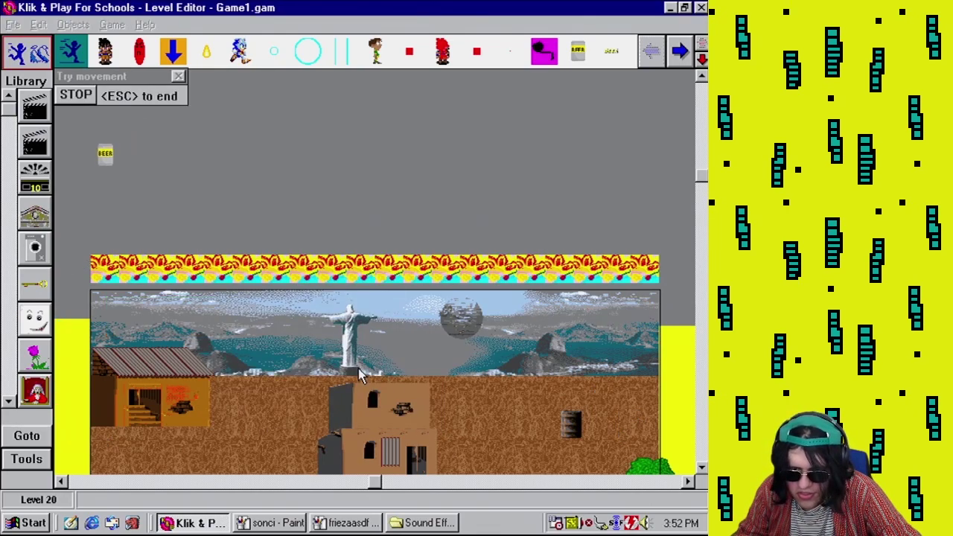
click(75, 95)
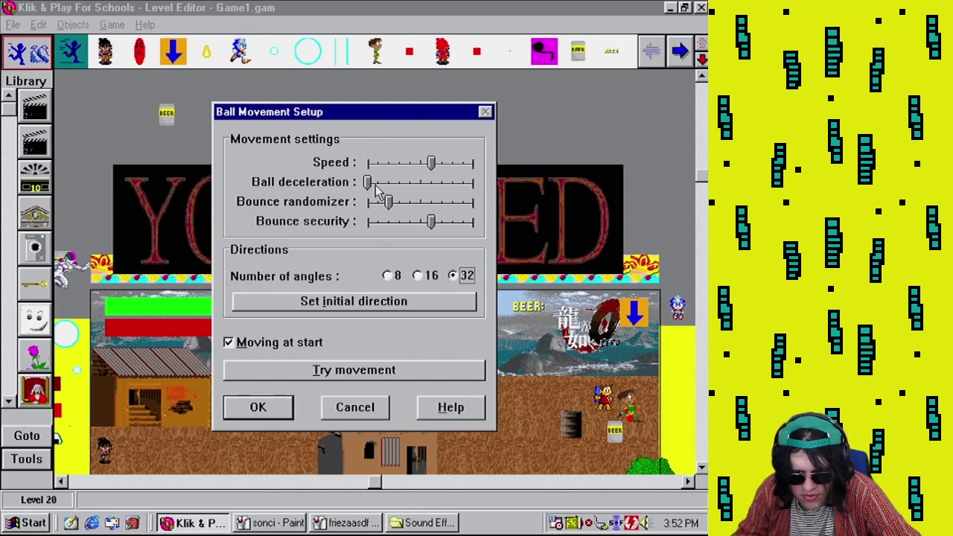
- Limit the ball movement's initial directions to the upward ones between 0 and 16, and accept the movement setup
click(376, 304)
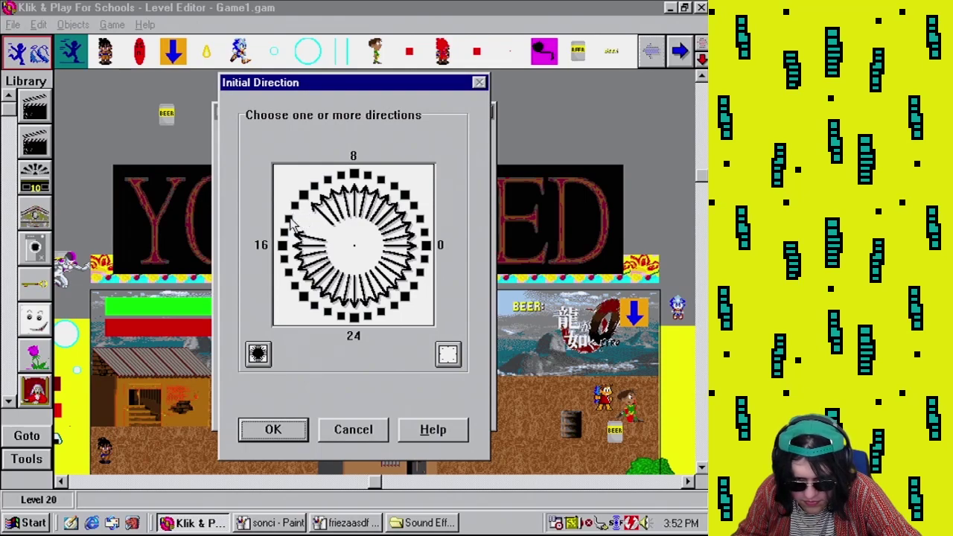
click(288, 272)
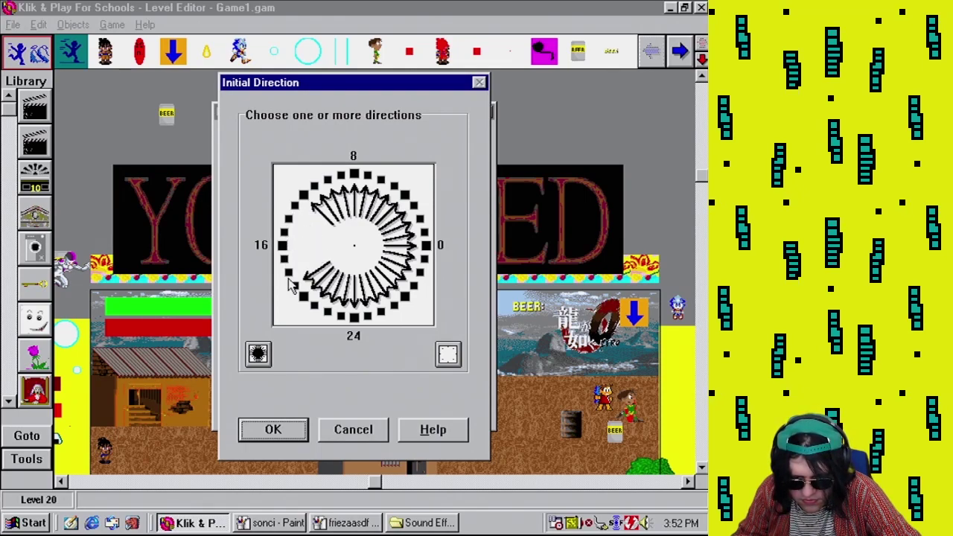
click(294, 285)
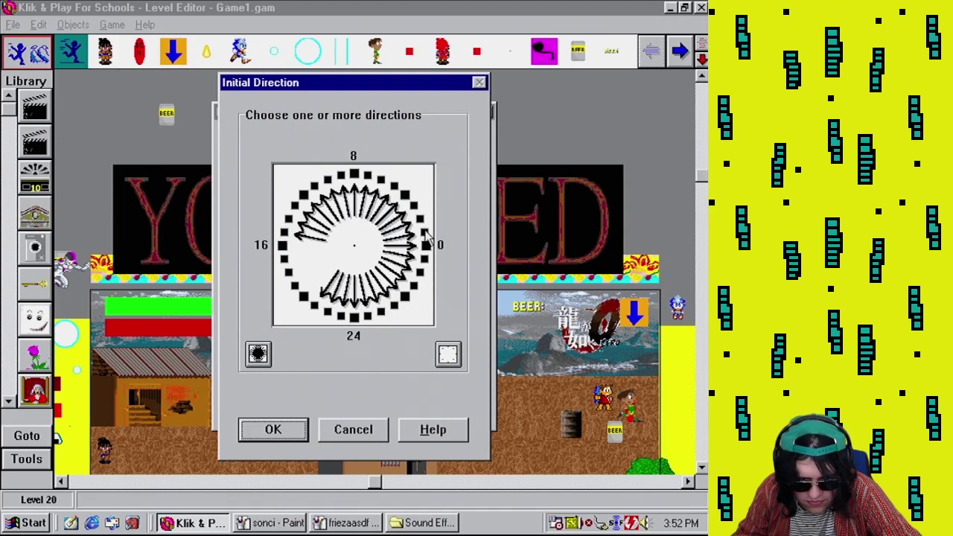
mouse_move(426, 252)
mouse_down()
mouse_move(414, 291)
mouse_move(347, 318)
mouse_up()
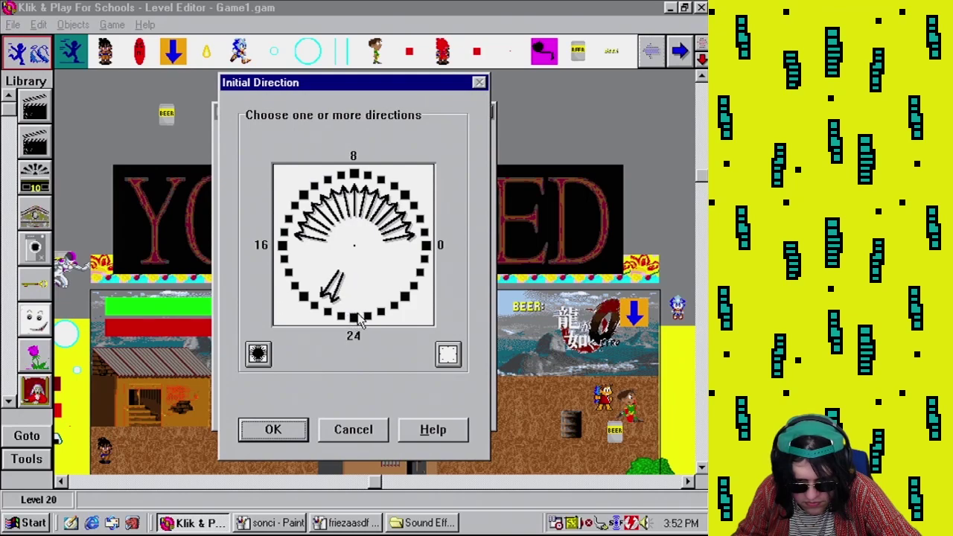
click(326, 312)
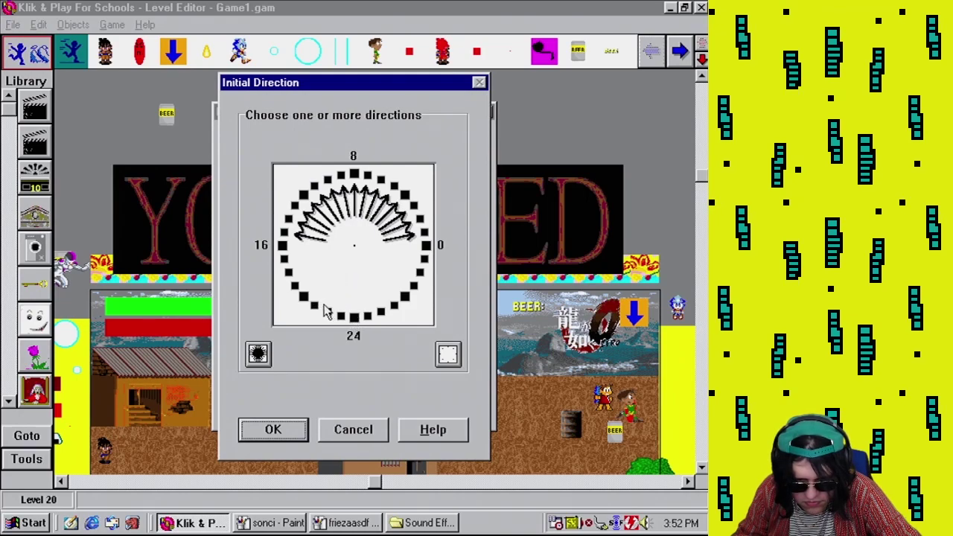
click(274, 430)
click(256, 410)
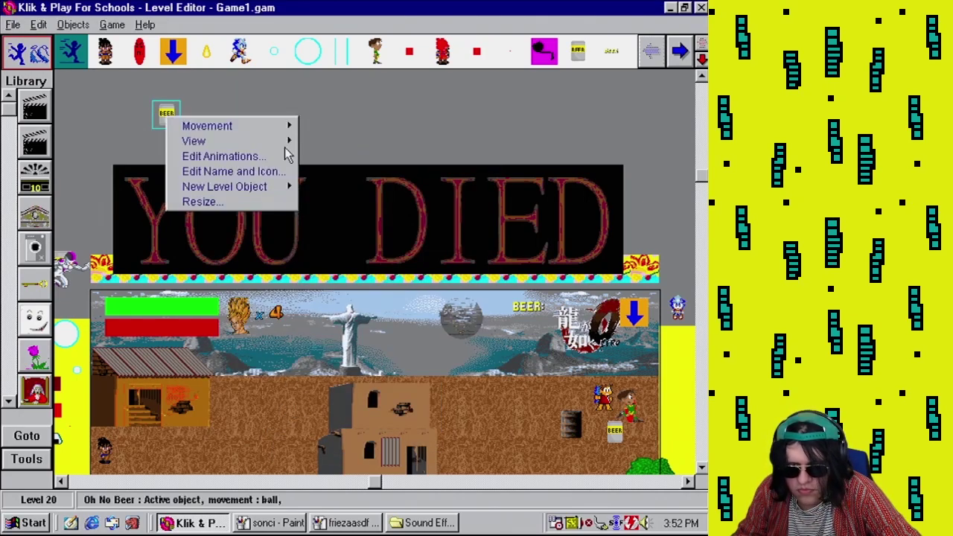
- Open the Event Editor for Level 20 and locate the Cutscene Sonic events at the end of the list
click(116, 25)
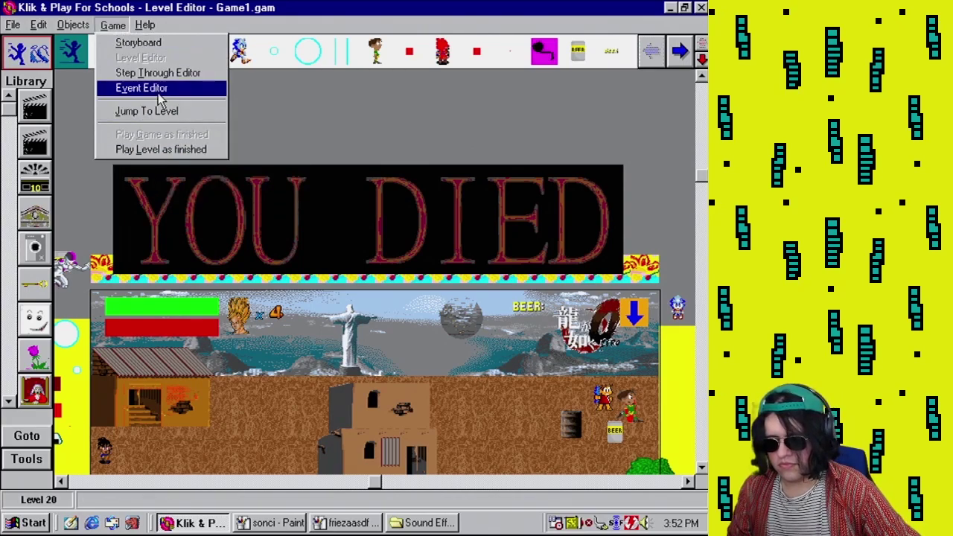
click(157, 91)
scroll(161, 268, down, 20)
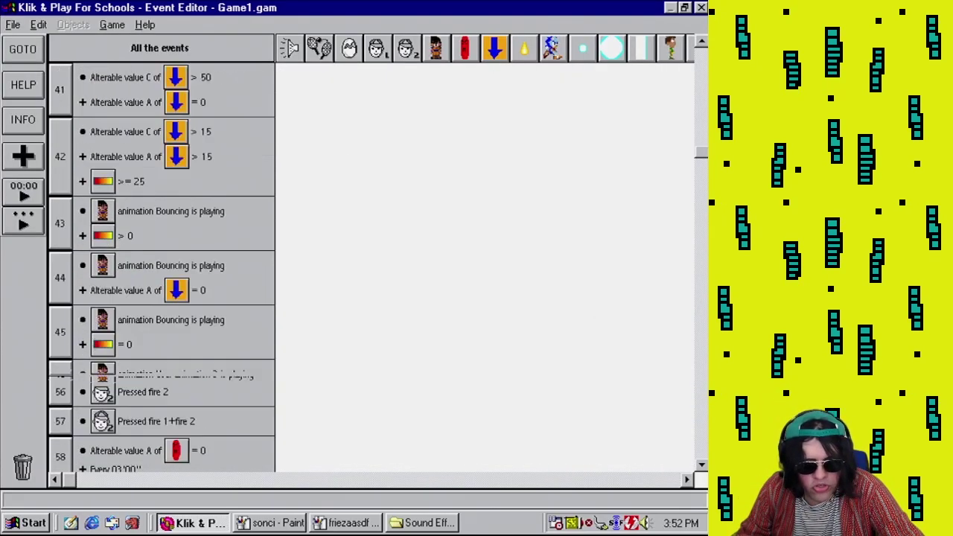
scroll(161, 268, down, 15)
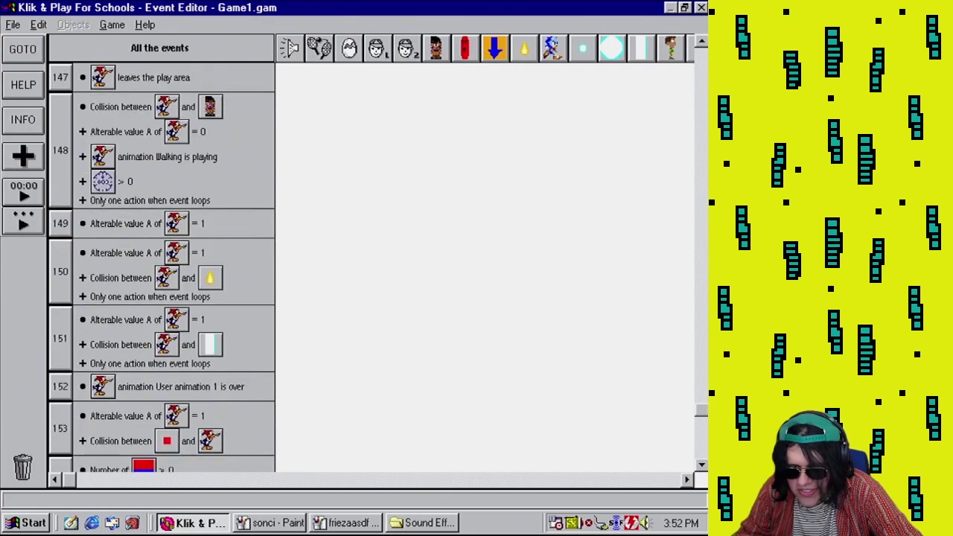
scroll(162, 268, up, 5)
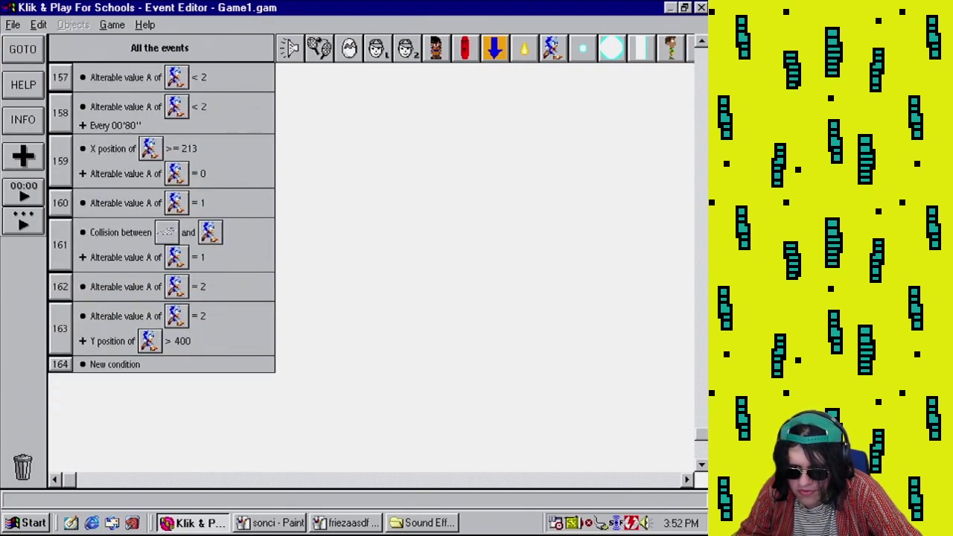
scroll(374, 355, down, 2)
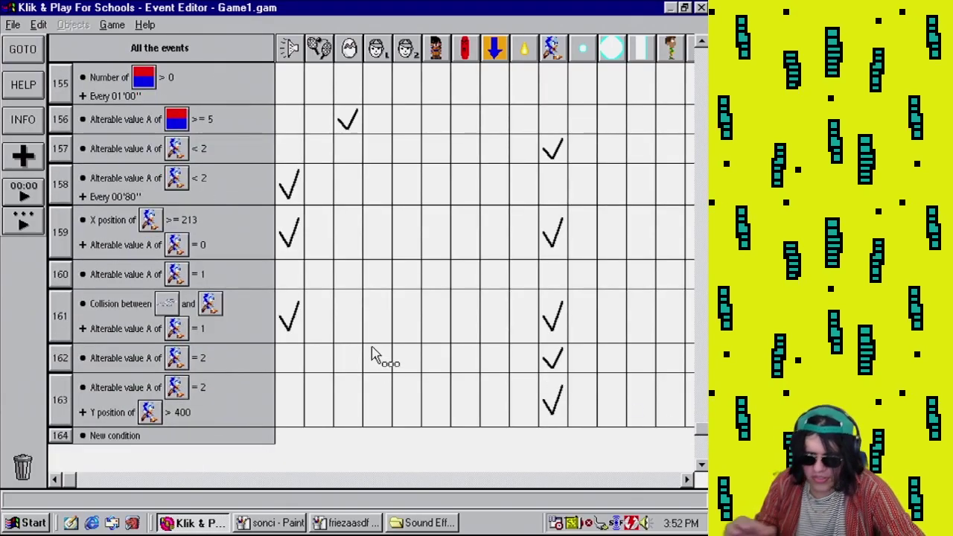
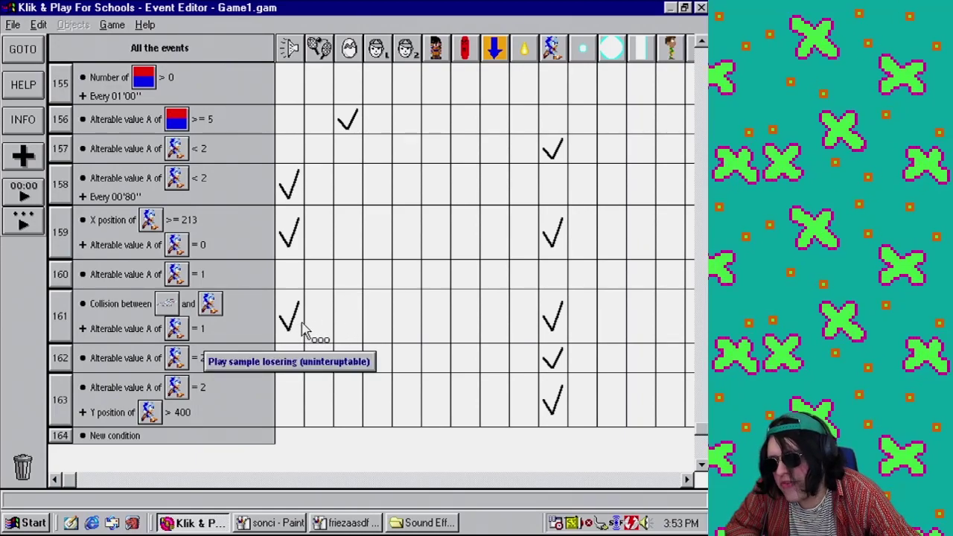
- In event 161, add an action creating an Oh No Beer object at (-22,-3) relative to Cutscene Sonic
click(365, 329)
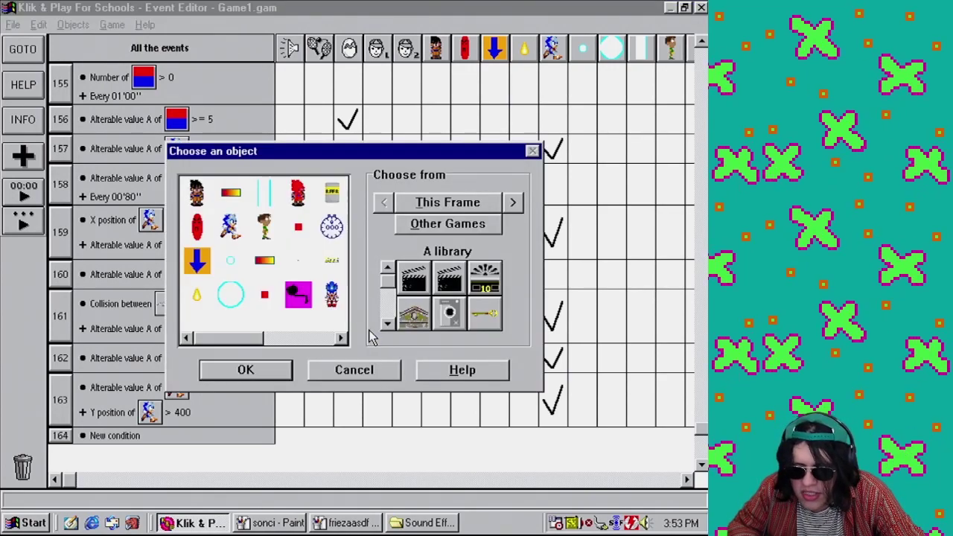
drag(234, 340, 341, 343)
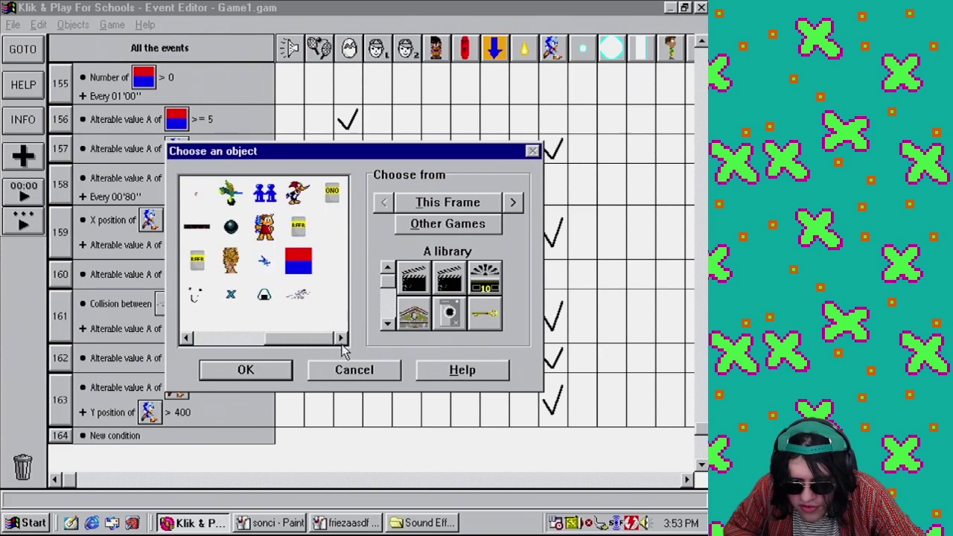
double_click(332, 193)
drag(313, 184, 438, 195)
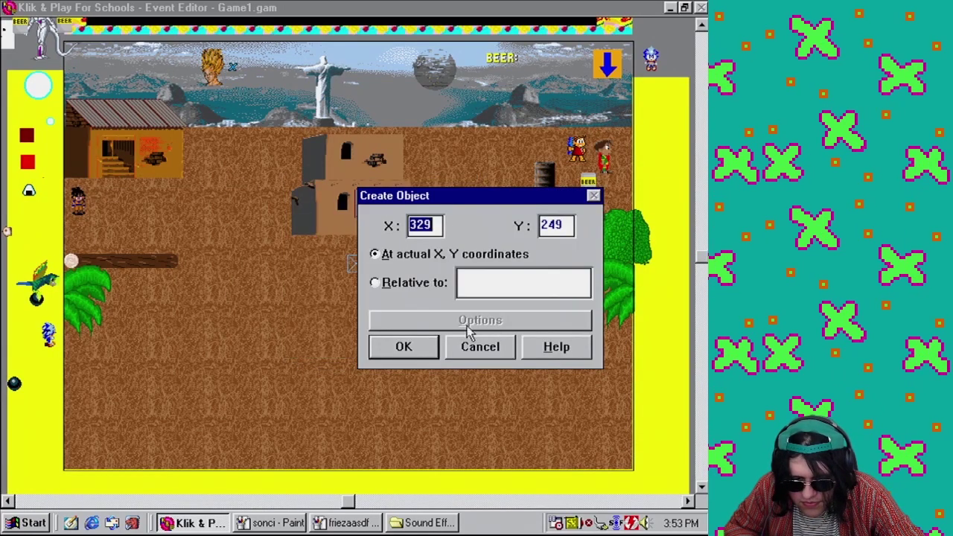
click(414, 288)
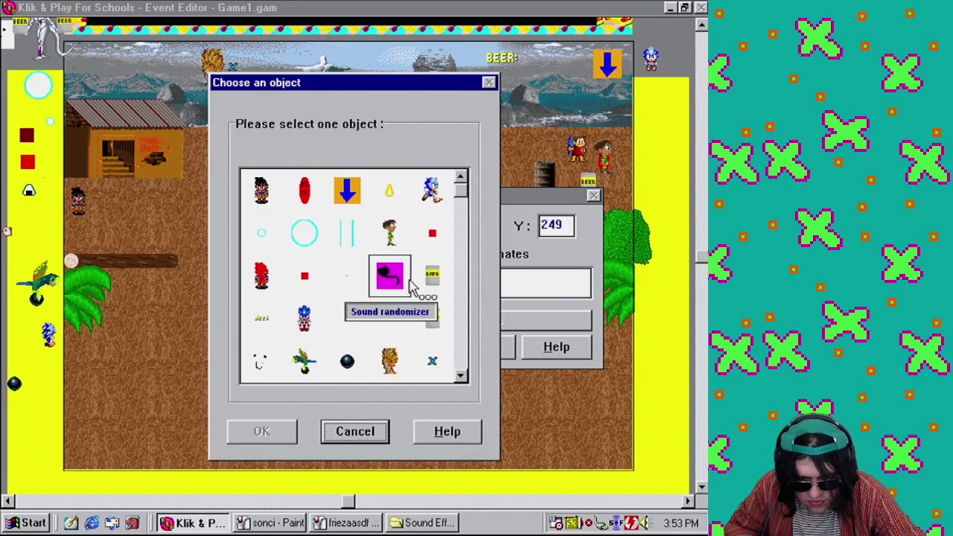
double_click(432, 195)
drag(148, 332, 81, 309)
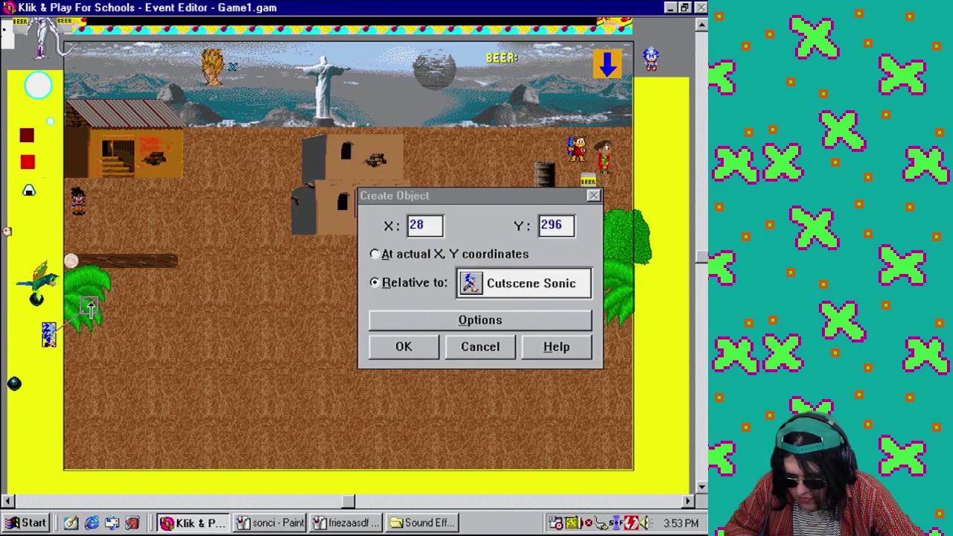
drag(89, 309, 29, 322)
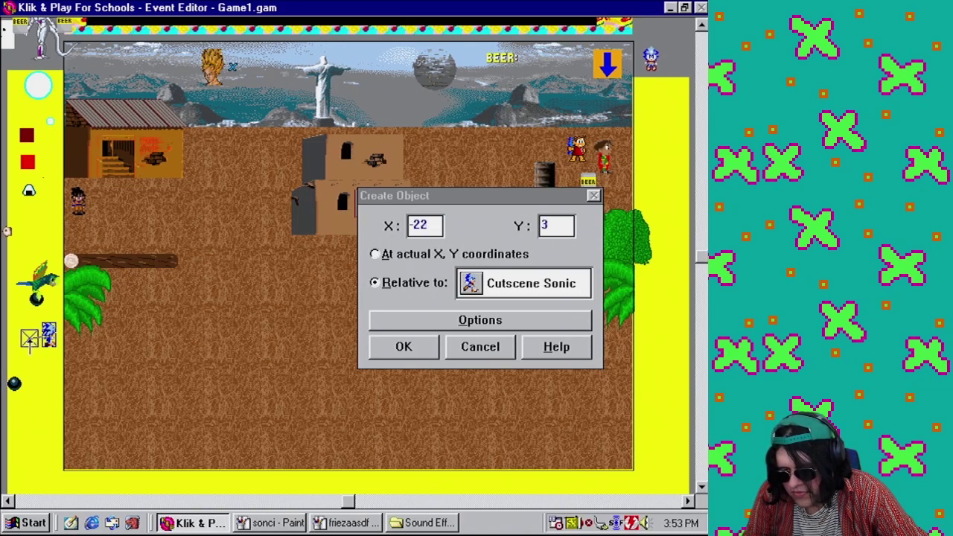
click(334, 371)
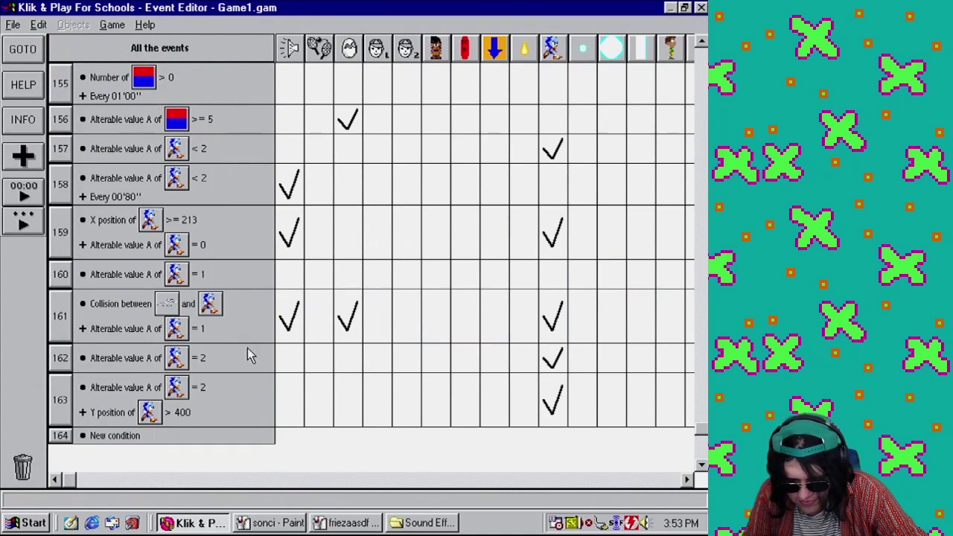
right_click(344, 316)
click(387, 324)
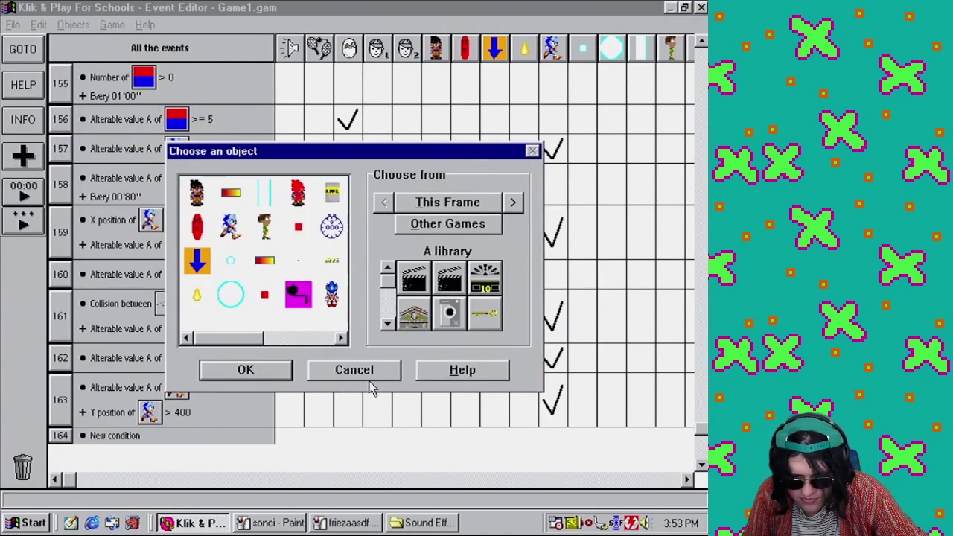
click(362, 372)
- Edit event 161's object-creation actions and add a second Oh No Beer at (25,-7) relative to Cutscene Sonic
click(347, 316)
click(248, 236)
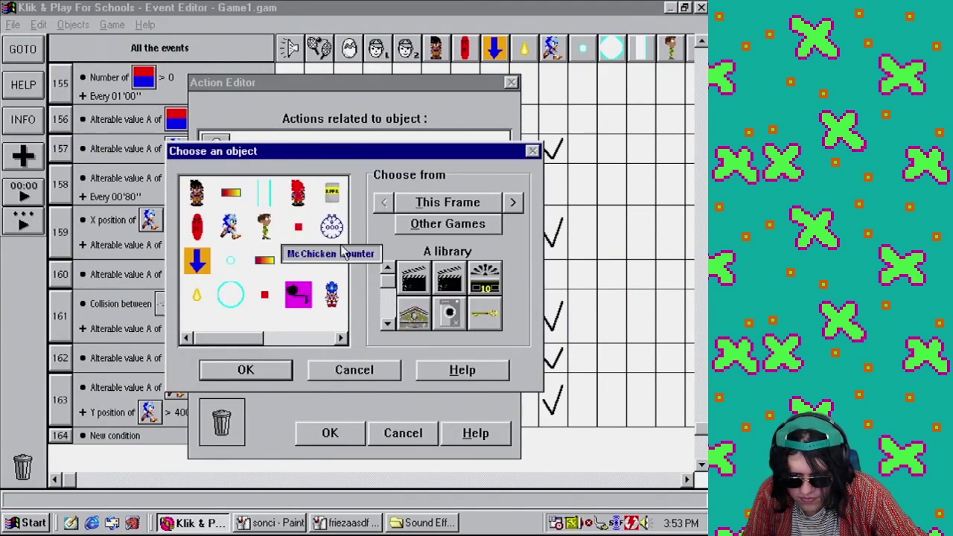
click(298, 238)
drag(252, 338, 325, 340)
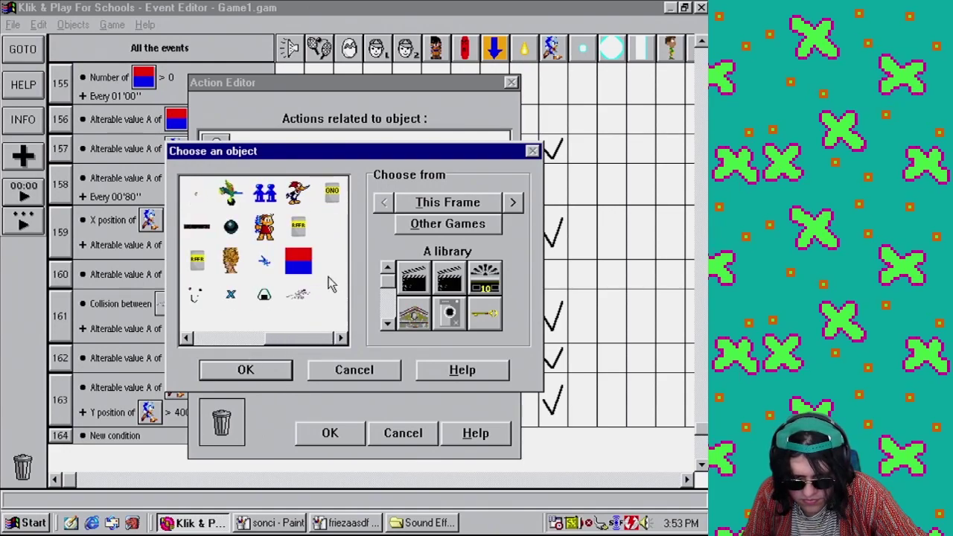
double_click(335, 196)
click(59, 333)
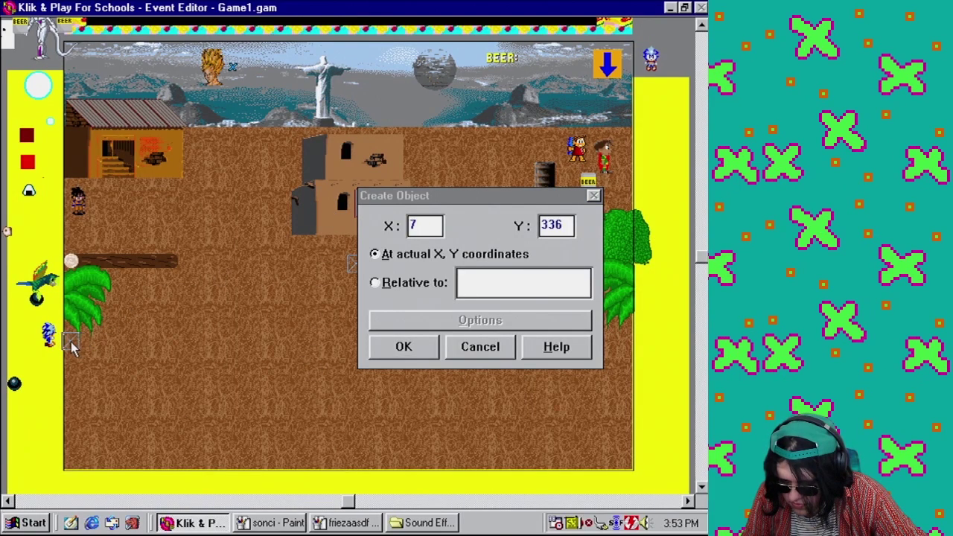
click(51, 334)
click(71, 336)
click(402, 347)
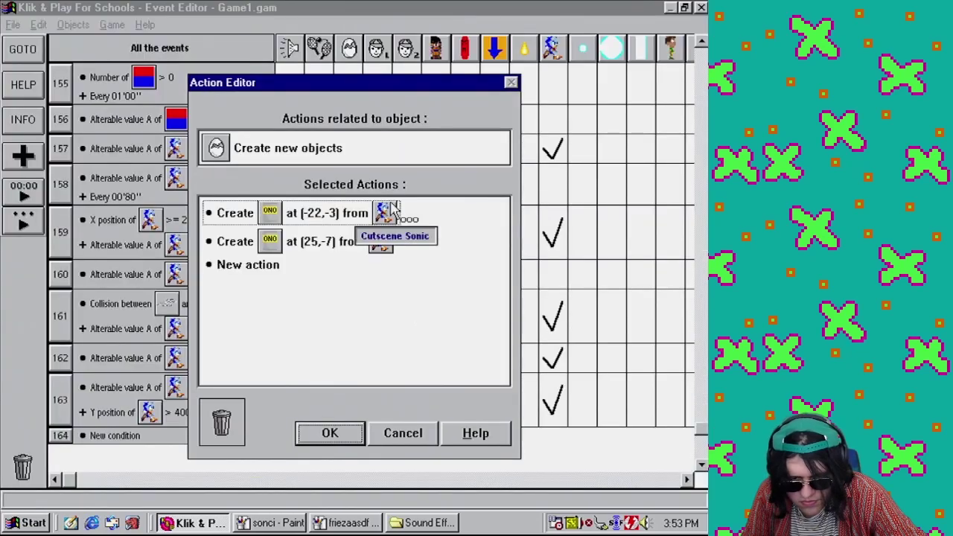
- Add a third Oh No Beer creation to event 161 at (-13,-19) relative to Cutscene Sonic
click(242, 265)
click(296, 275)
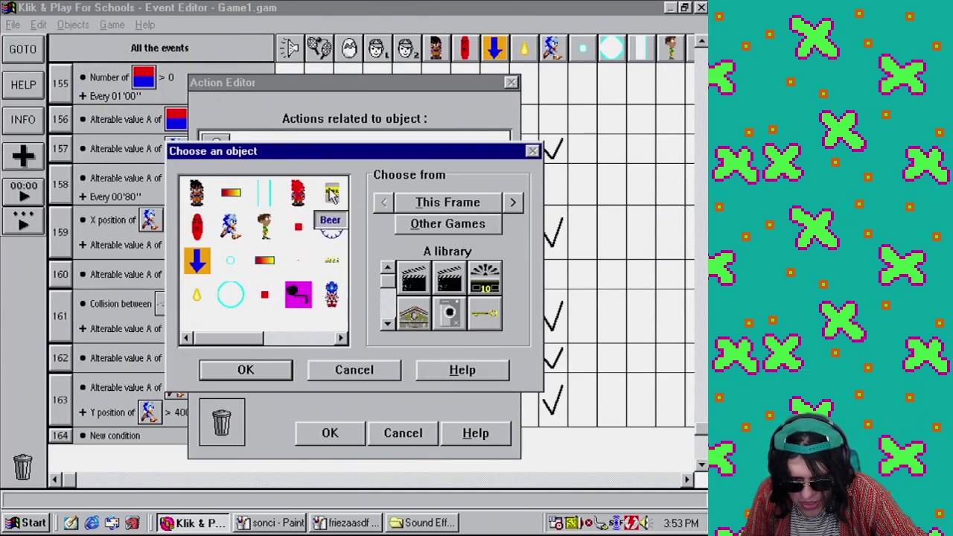
click(323, 339)
double_click(332, 204)
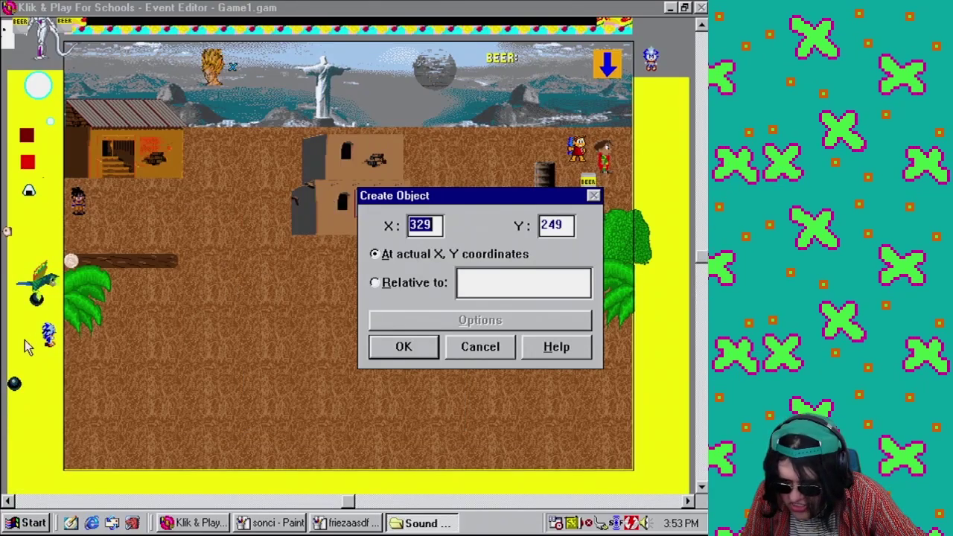
click(47, 335)
click(132, 348)
click(48, 335)
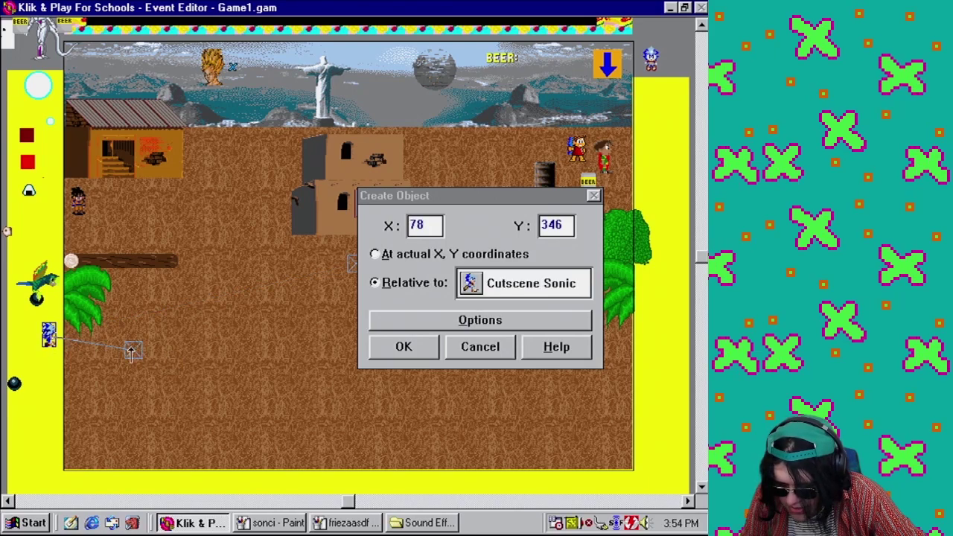
click(38, 321)
click(37, 319)
click(419, 344)
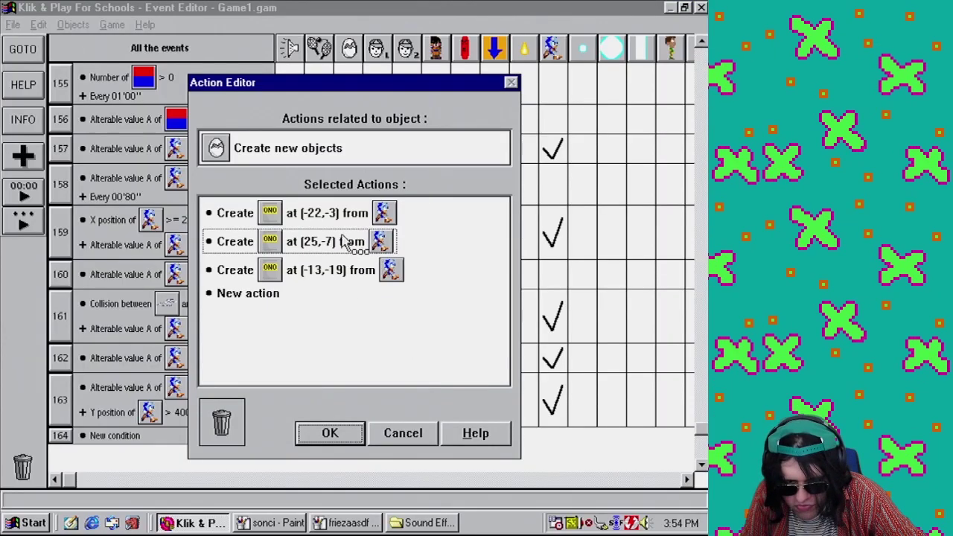
- Add a fourth Oh No Beer creation to event 161 at (1,-24) relative to Cutscene Sonic
click(269, 295)
click(315, 303)
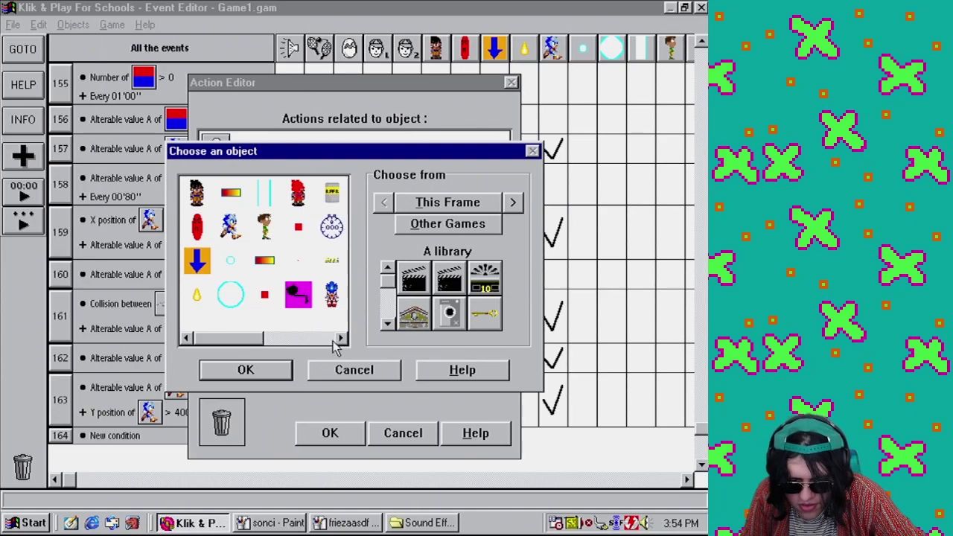
scroll(334, 290, down, 1)
double_click(331, 212)
click(48, 333)
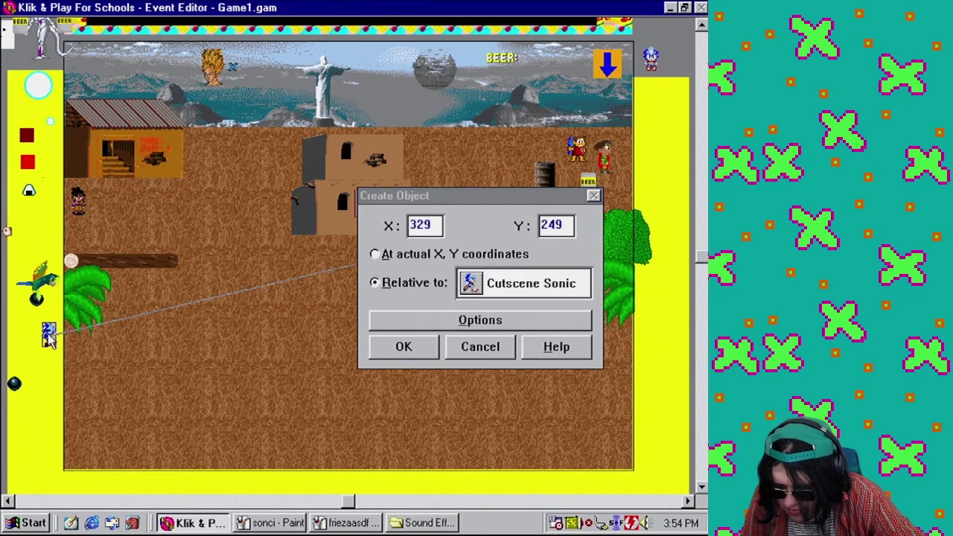
click(74, 344)
drag(75, 346, 50, 316)
click(394, 353)
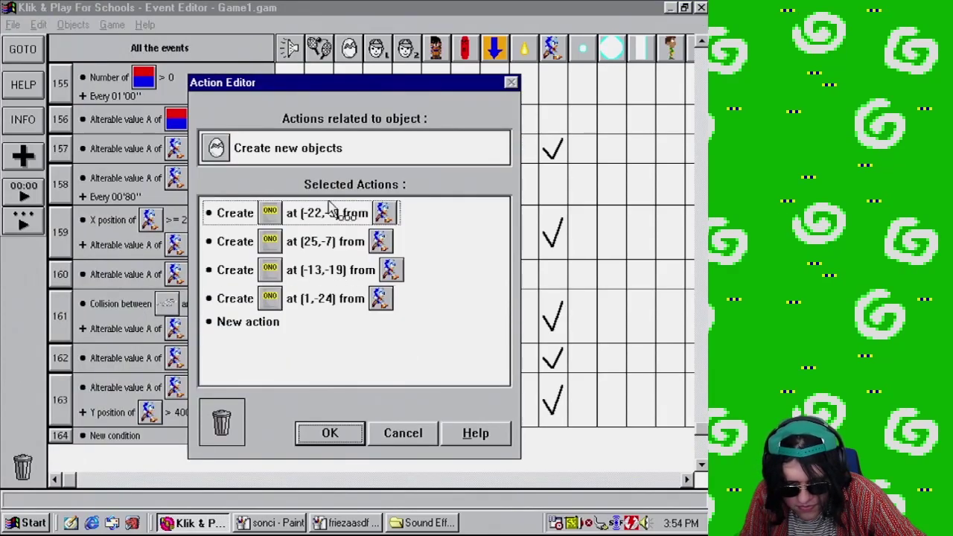
- Add a fifth Oh No Beer creation to event 161 at (8,-20) relative to Cutscene Sonic
click(231, 324)
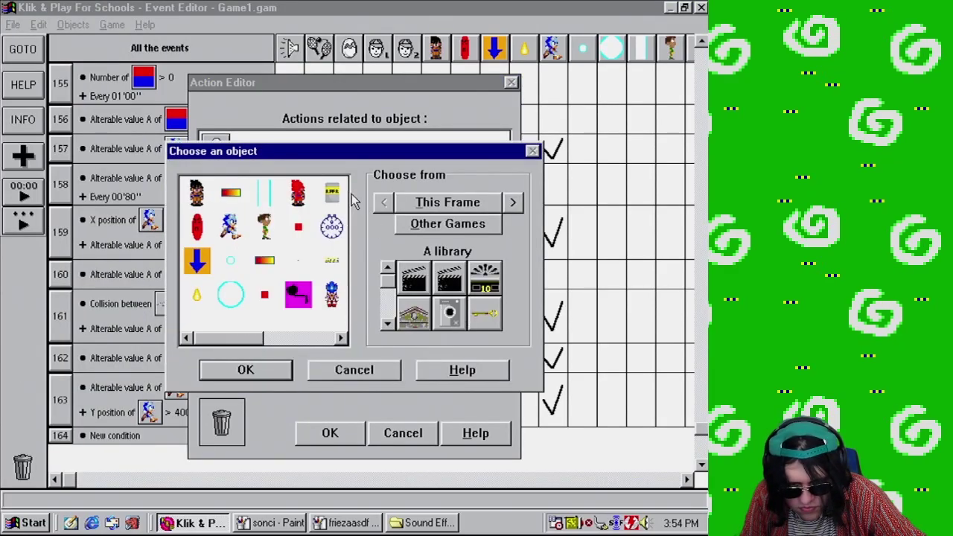
double_click(330, 194)
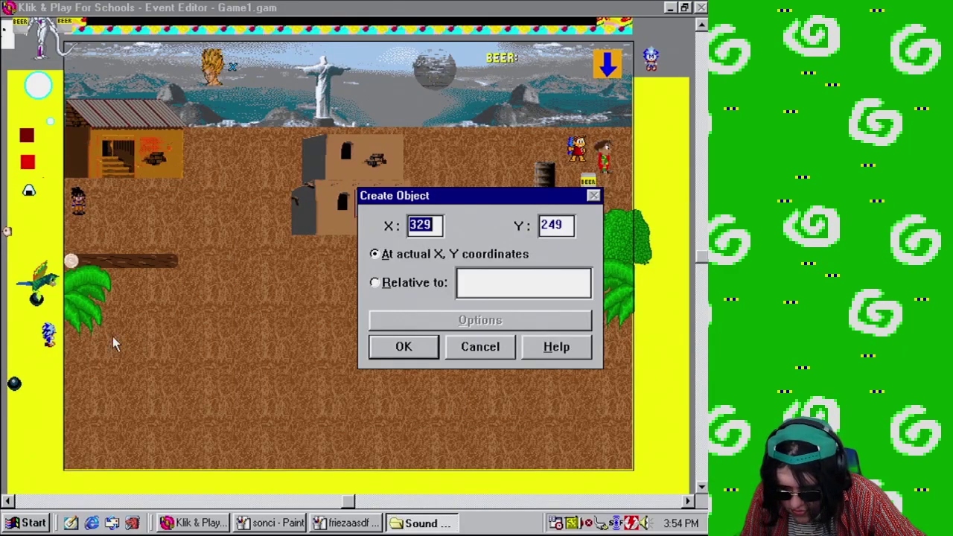
click(49, 335)
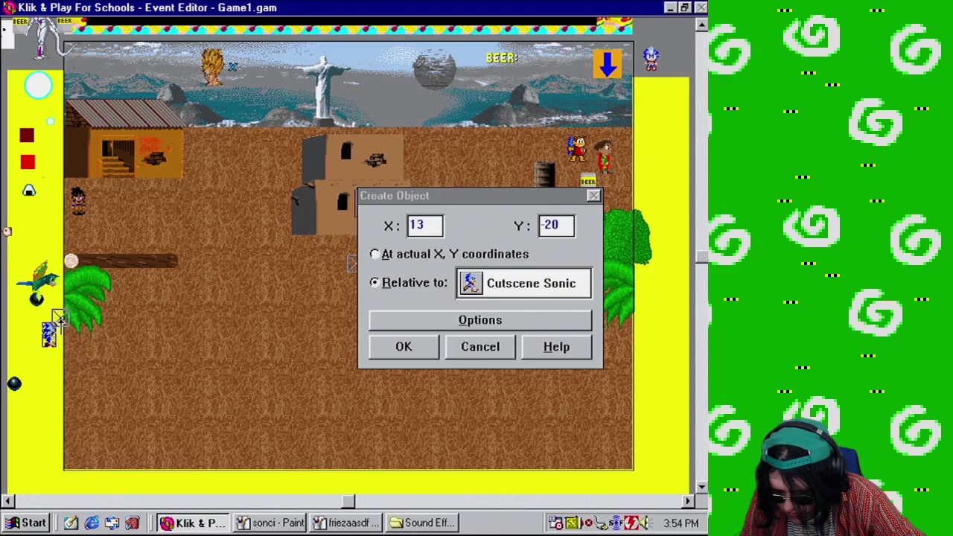
click(404, 348)
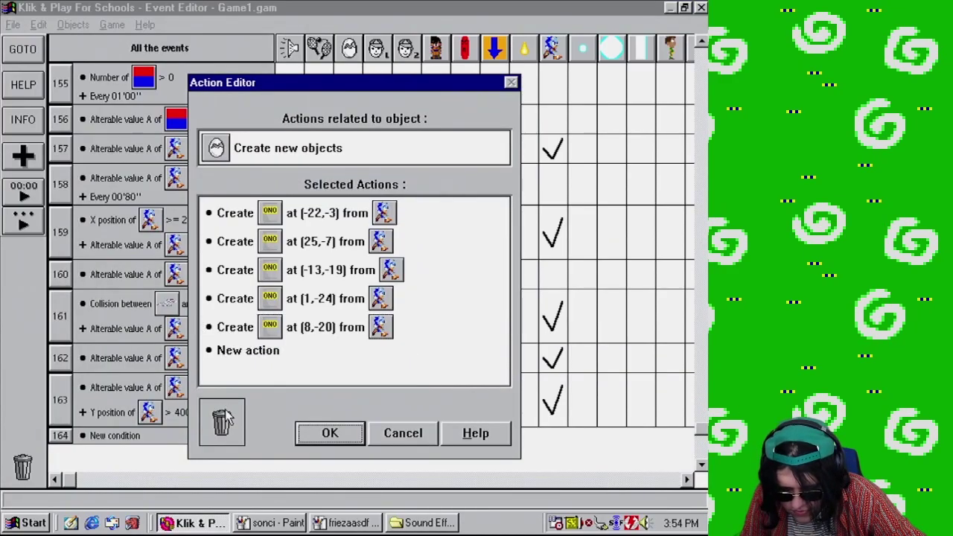
- Add a sixth Oh No Beer creation to event 161 at (18,-7) relative to Cutscene Sonic
click(246, 354)
click(268, 363)
click(316, 338)
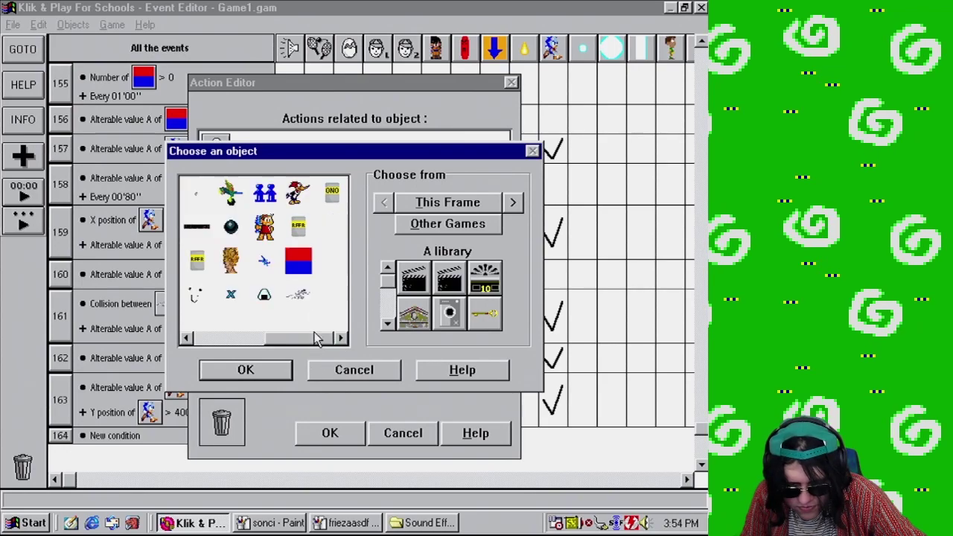
double_click(332, 193)
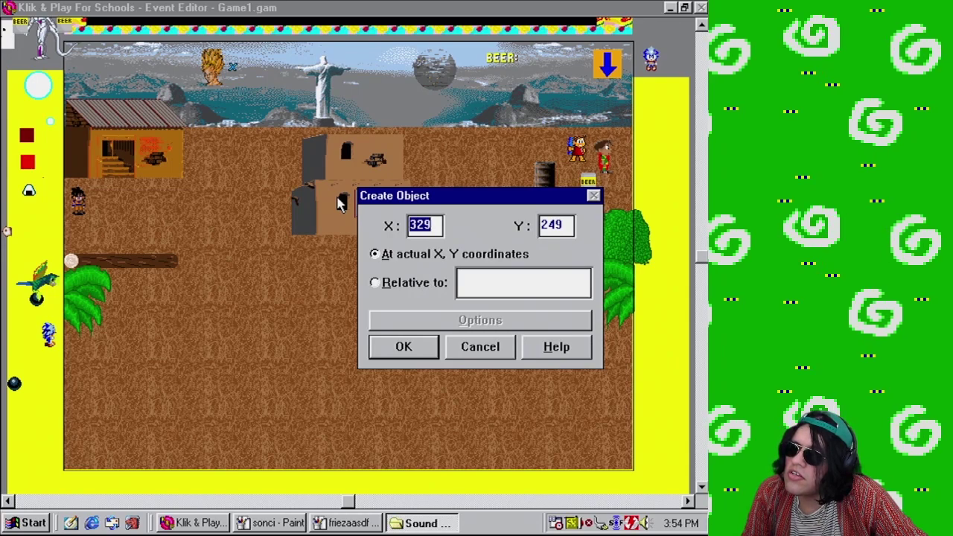
click(84, 332)
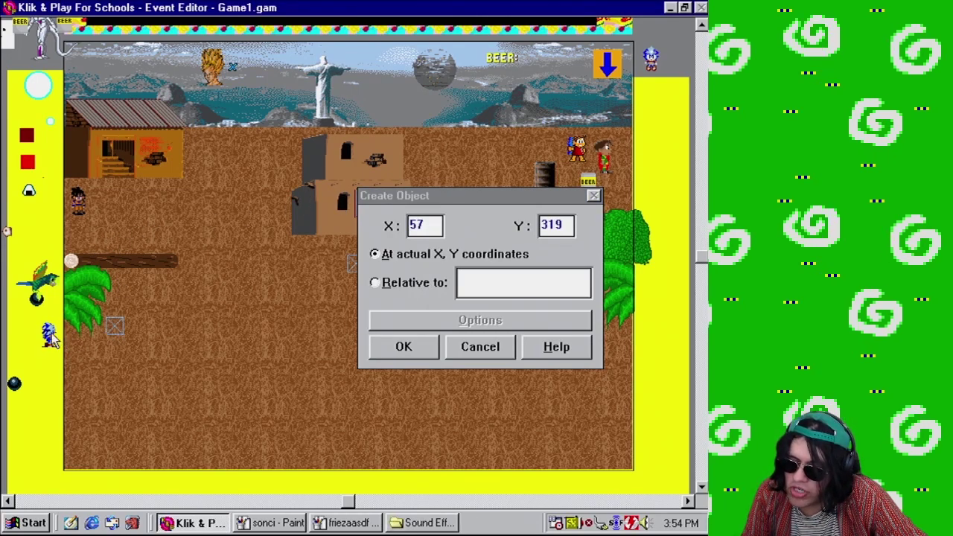
click(50, 336)
mouse_move(51, 336)
mouse_down()
mouse_move(104, 329)
mouse_move(64, 332)
mouse_up()
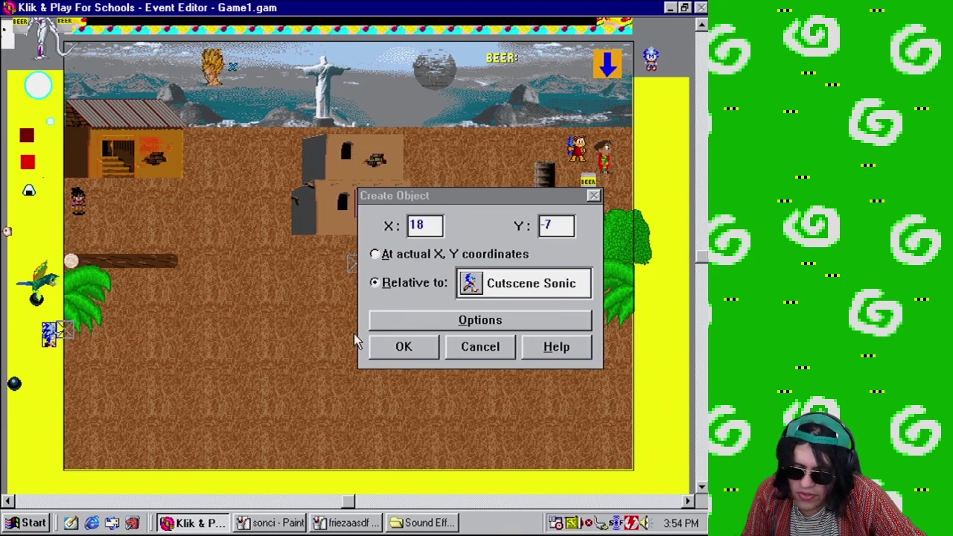
click(403, 346)
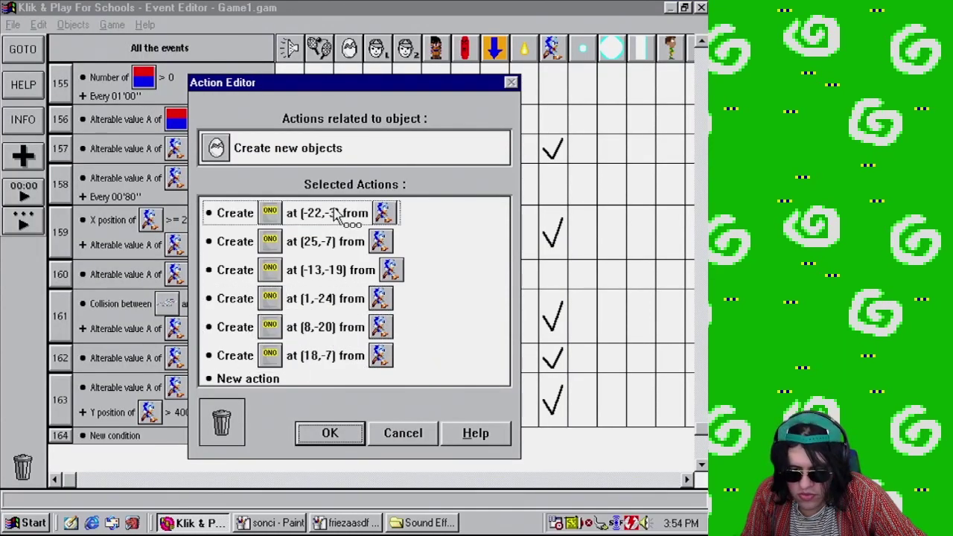
- Add a seventh Oh No Beer creation to event 161 at (-23,-13) relative to Cutscene Sonic
click(273, 381)
click(330, 340)
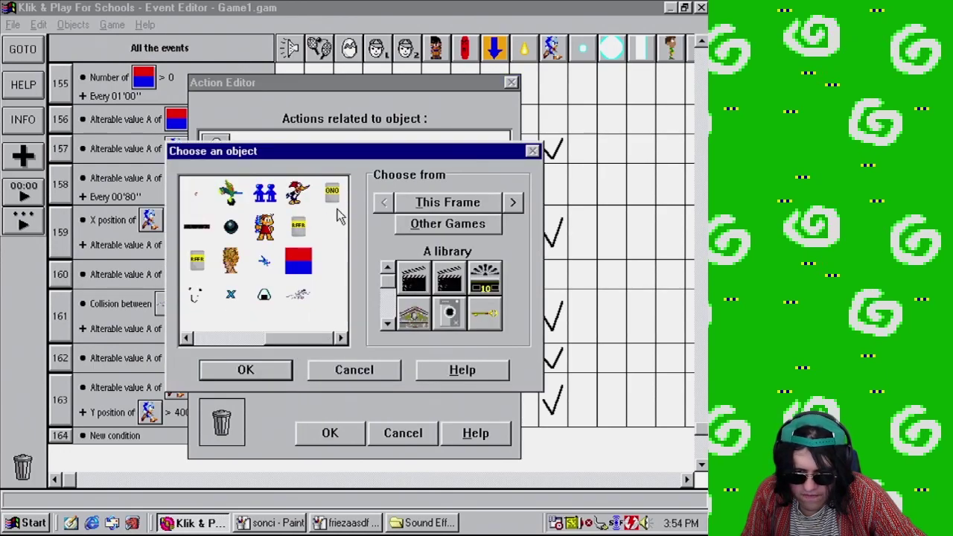
double_click(298, 225)
click(223, 323)
click(47, 335)
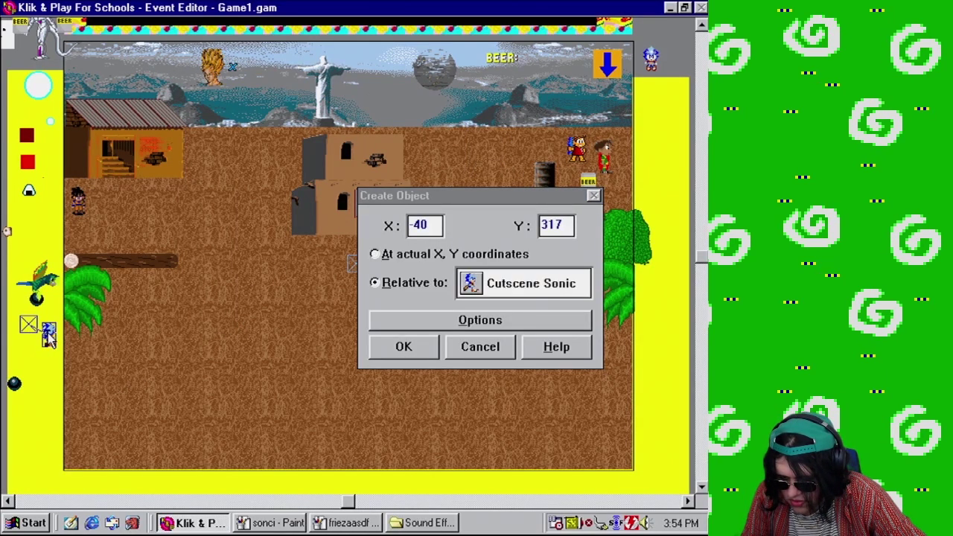
click(402, 347)
- Add an eighth Oh No Beer creation to event 161 at (0,-11) relative to Cutscene Sonic and confirm the action list
click(500, 350)
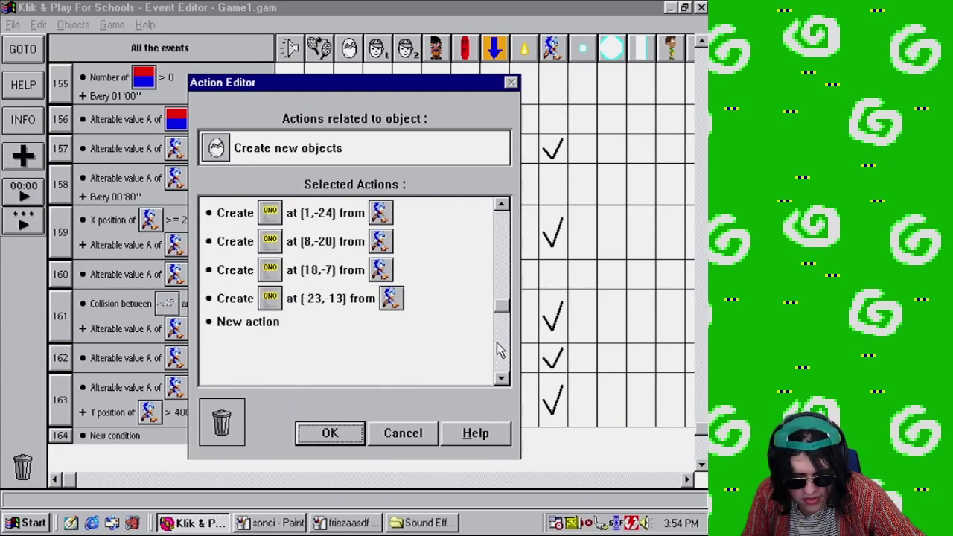
click(268, 322)
click(305, 326)
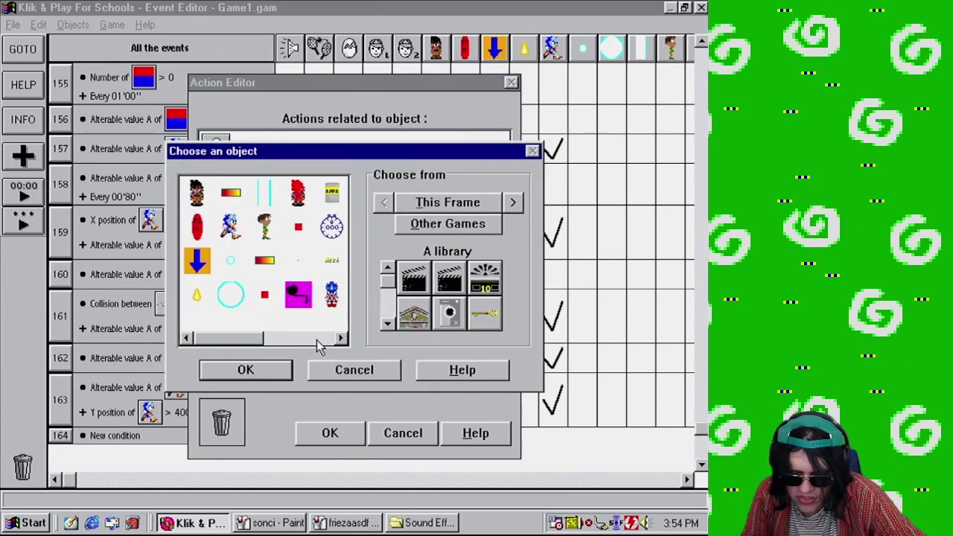
click(319, 339)
double_click(332, 192)
click(47, 335)
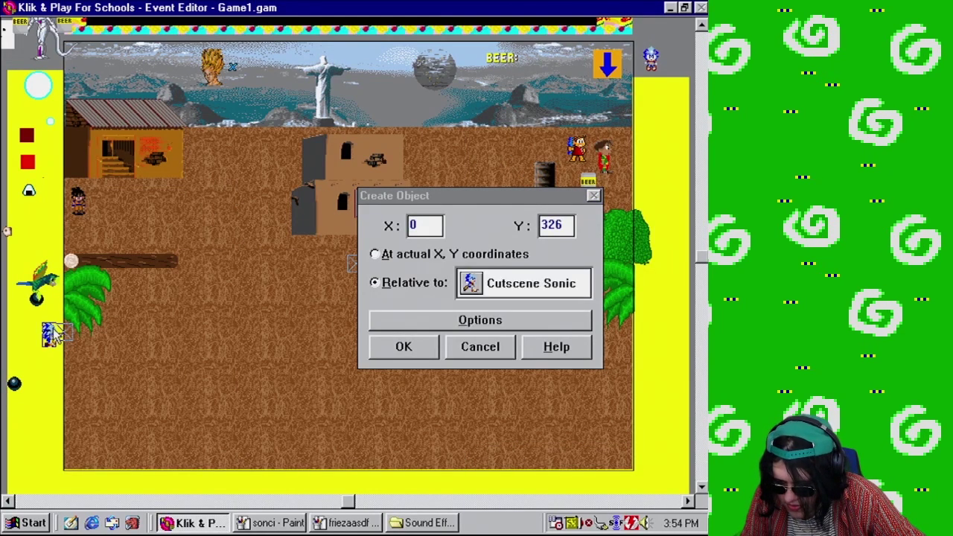
click(43, 333)
click(413, 349)
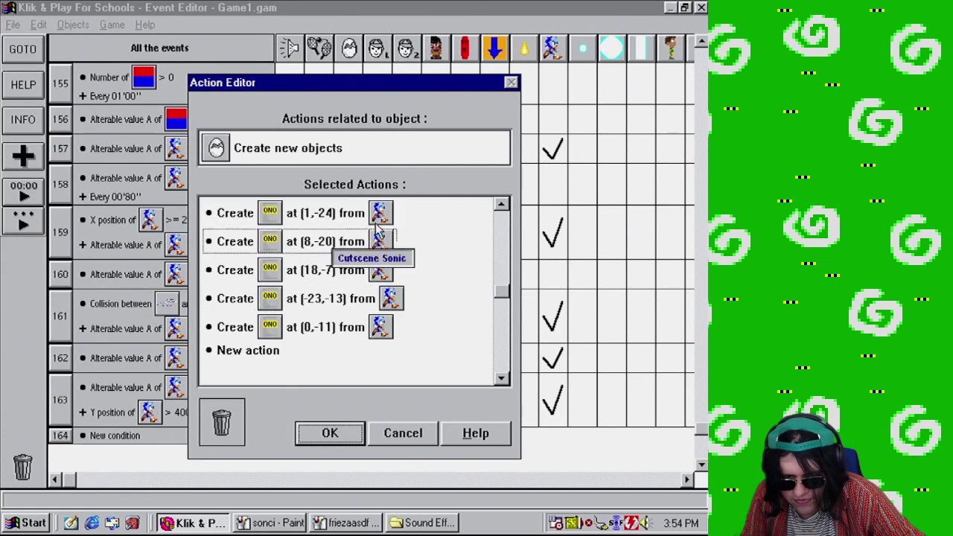
click(334, 434)
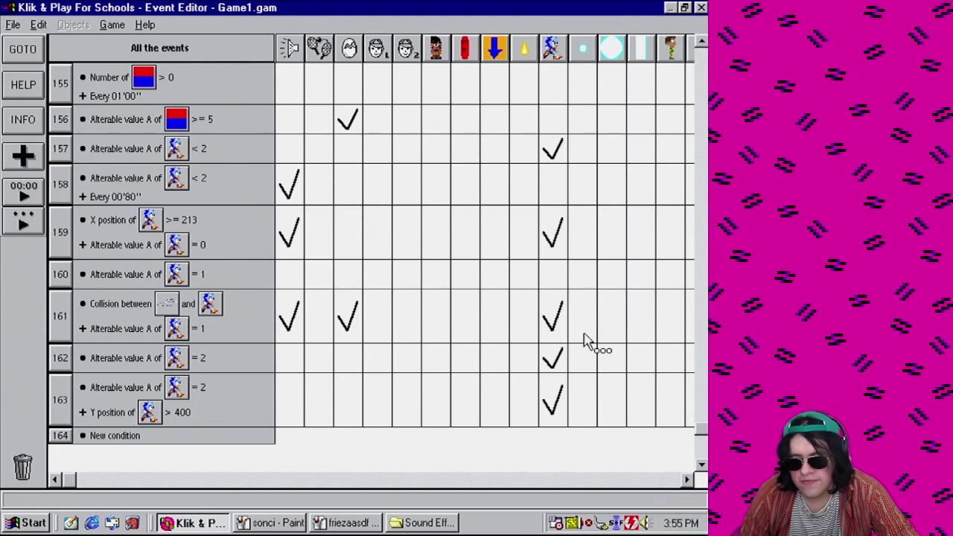
- Test-play Level 20 as finished to examine the Oh No Beer objects around Cutscene Sonic, and close the game
click(113, 29)
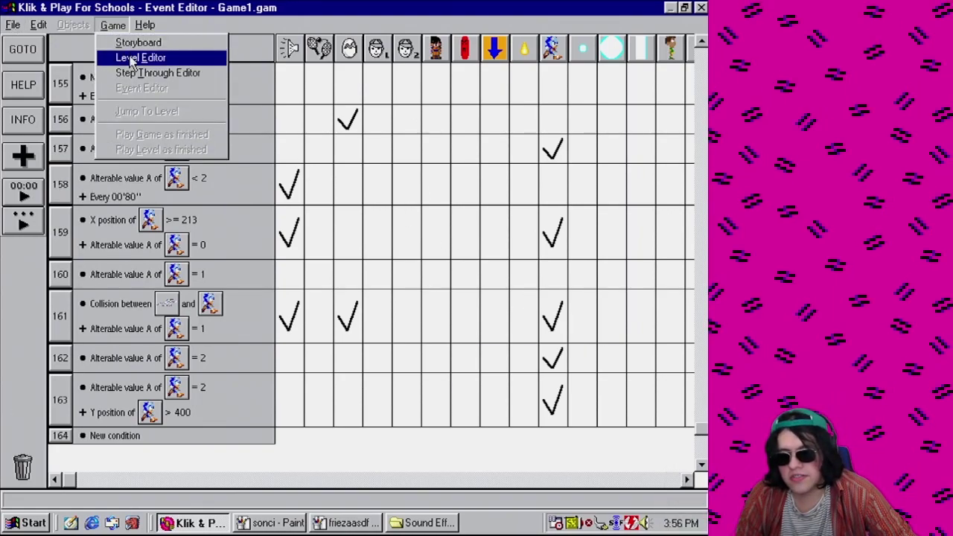
click(178, 57)
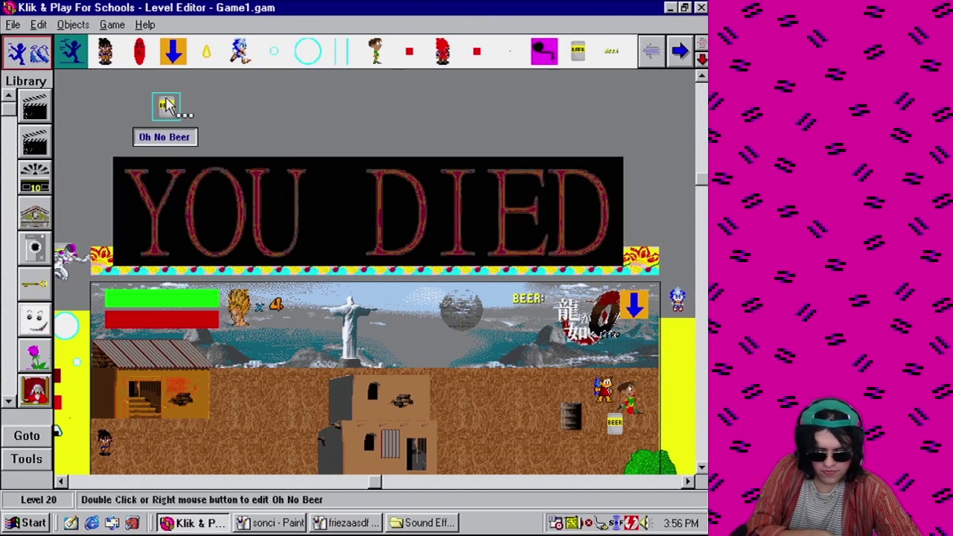
click(112, 25)
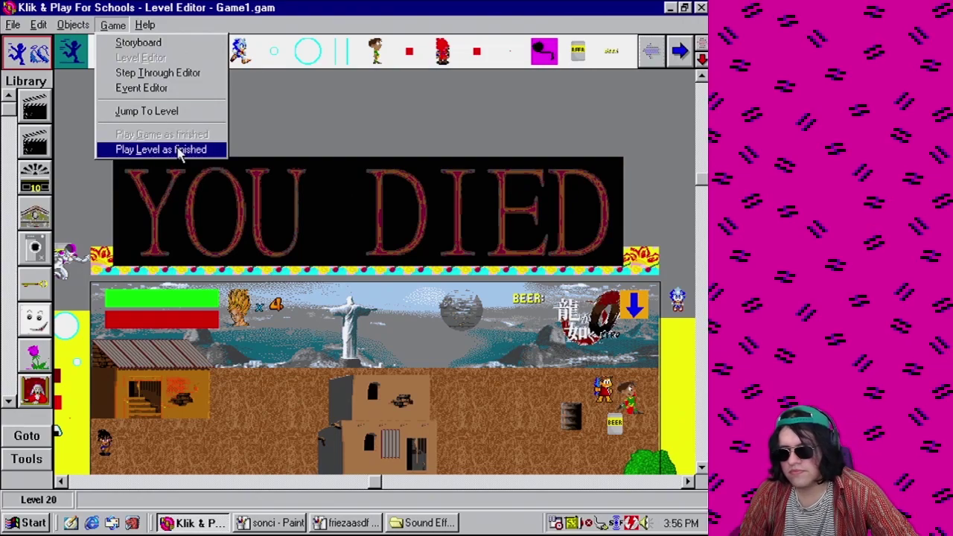
click(164, 149)
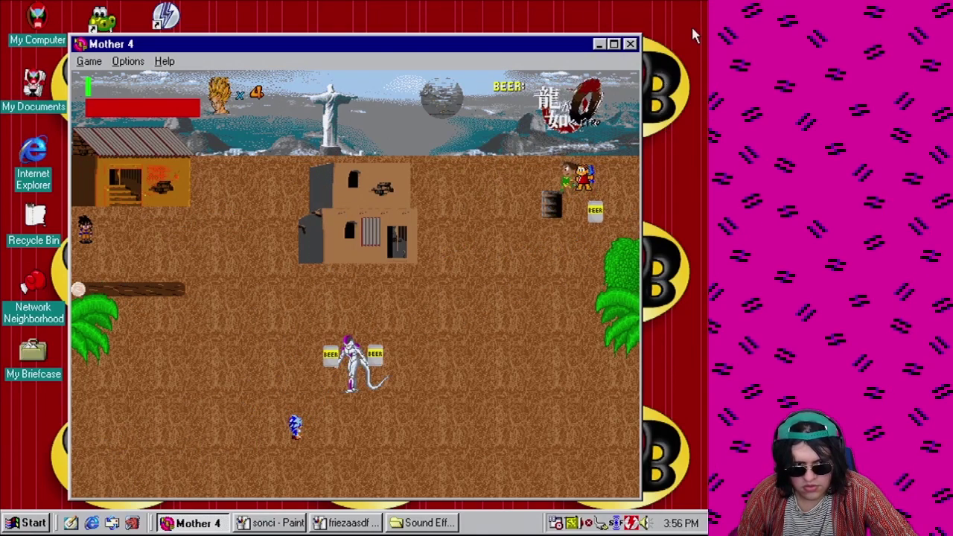
click(630, 44)
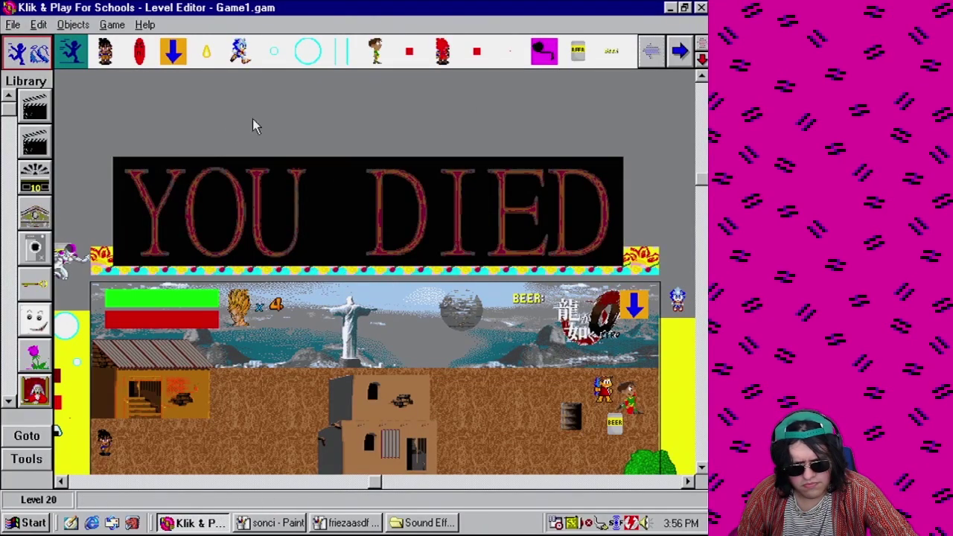
- Review the initial directions in Oh No Beer's ball movement setup
click(680, 49)
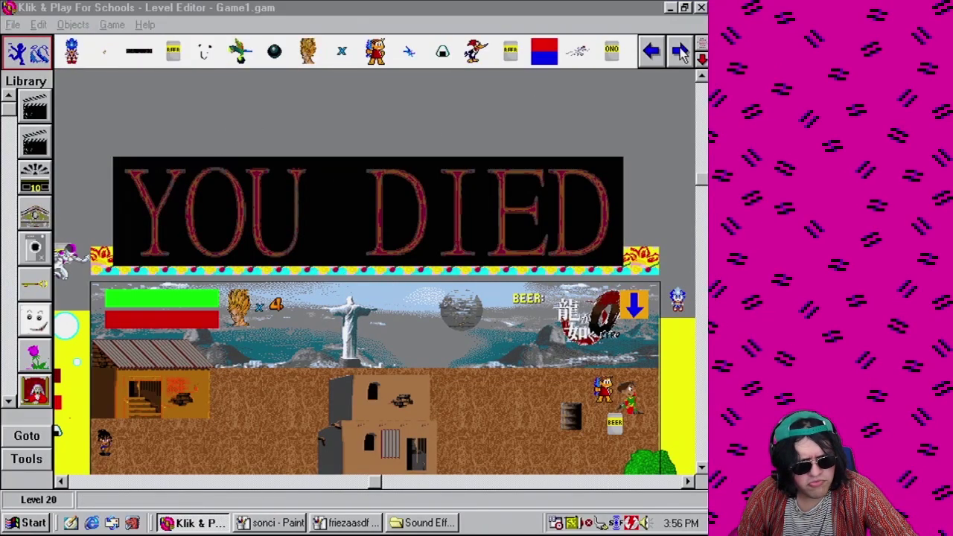
right_click(612, 52)
mouse_move(547, 65)
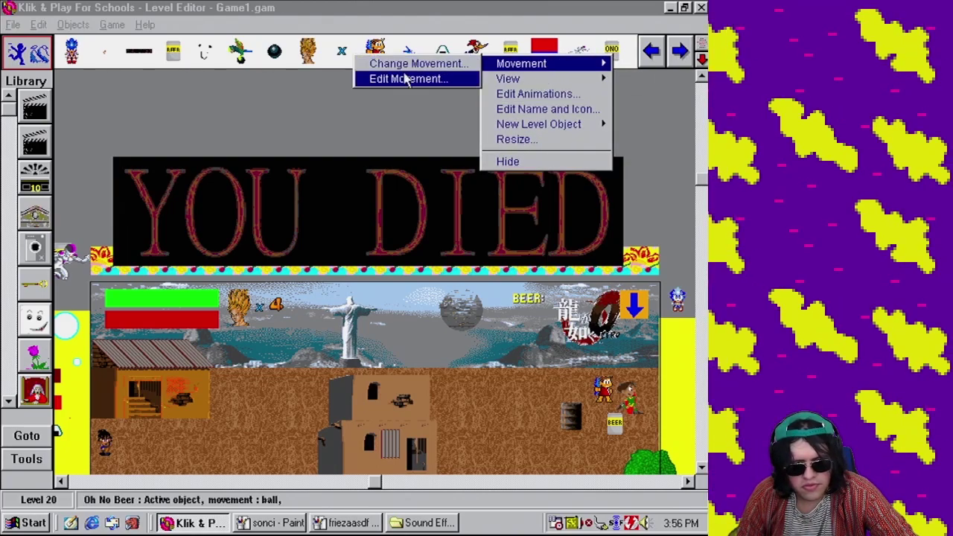
click(405, 79)
click(361, 304)
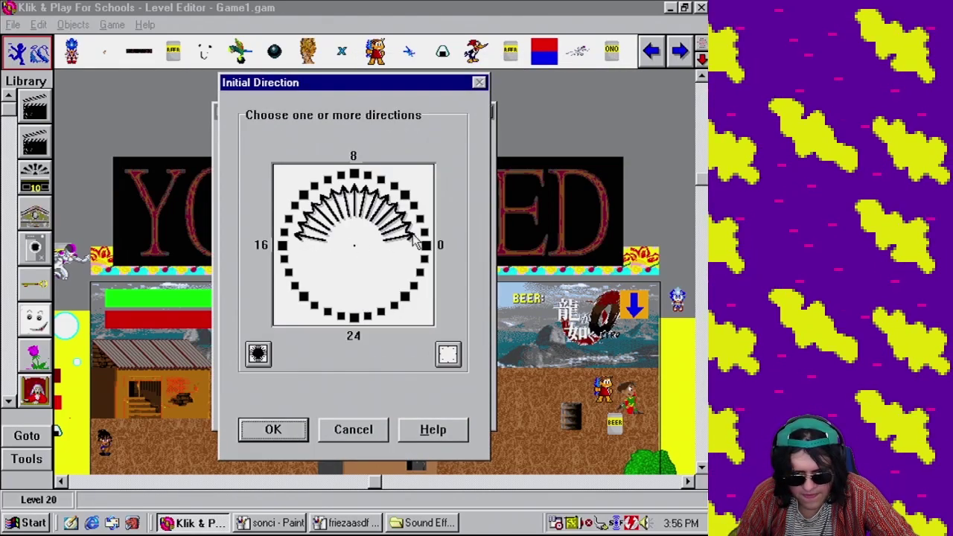
click(289, 433)
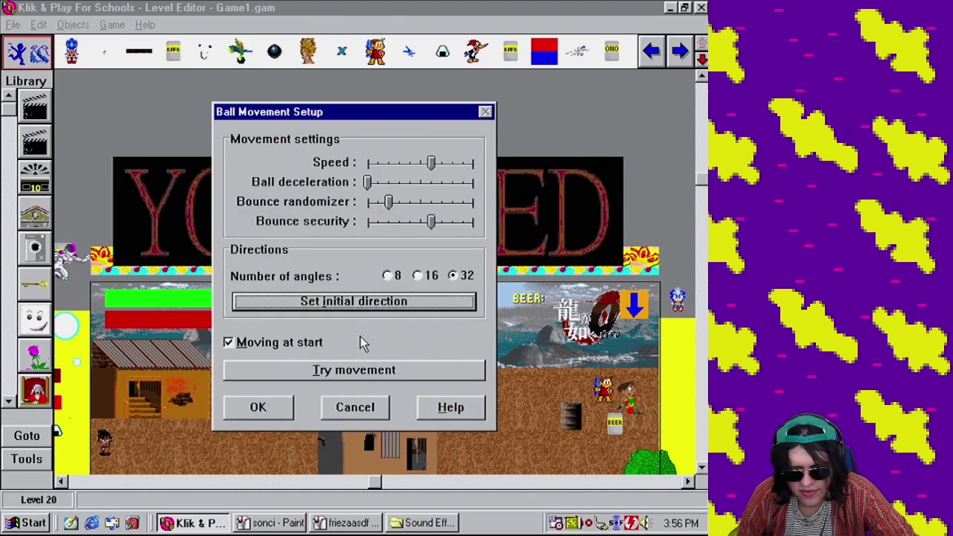
click(258, 407)
right_click(489, 52)
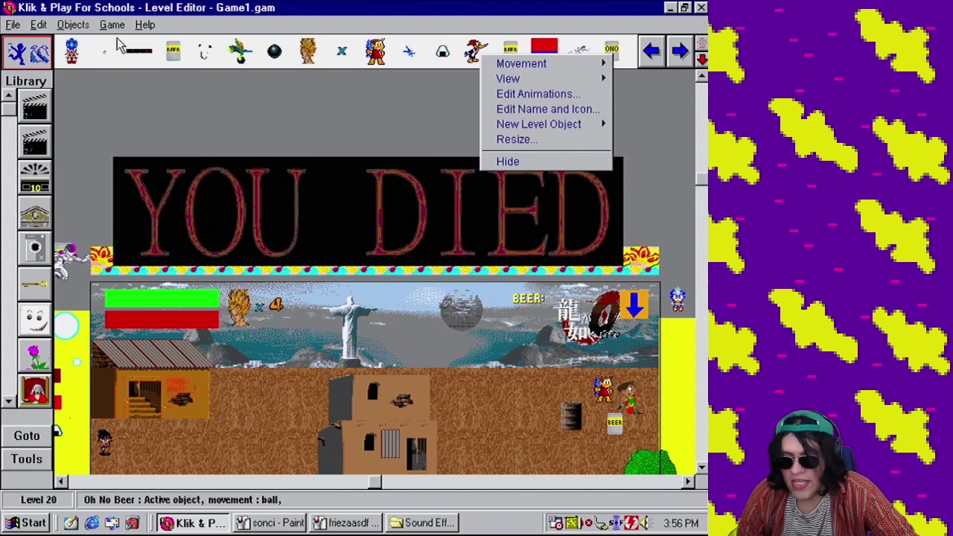
- Add event 164 in the Event Editor with a timer condition of every 0 seconds and 1/100
click(112, 25)
click(154, 89)
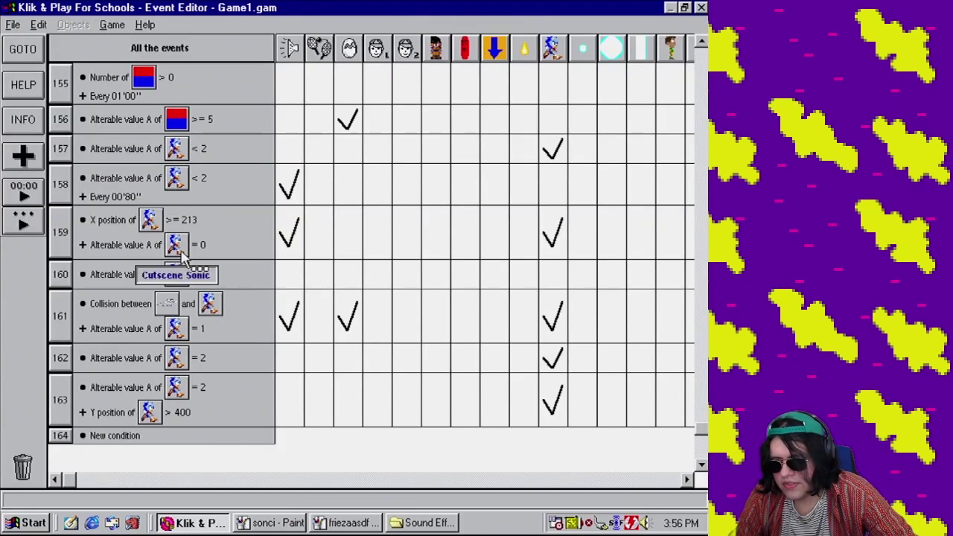
double_click(134, 438)
click(324, 189)
click(337, 198)
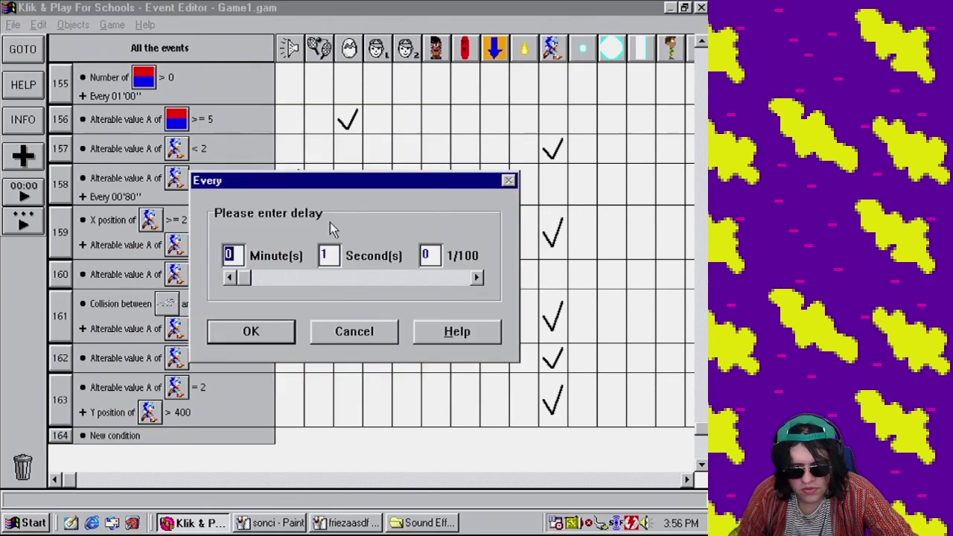
double_click(329, 254)
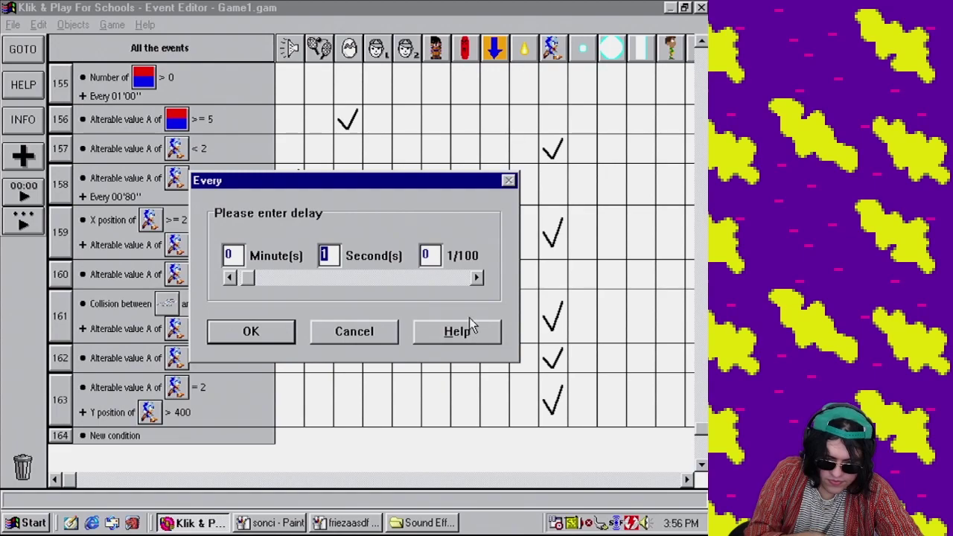
text(0)
text(1)
click(275, 339)
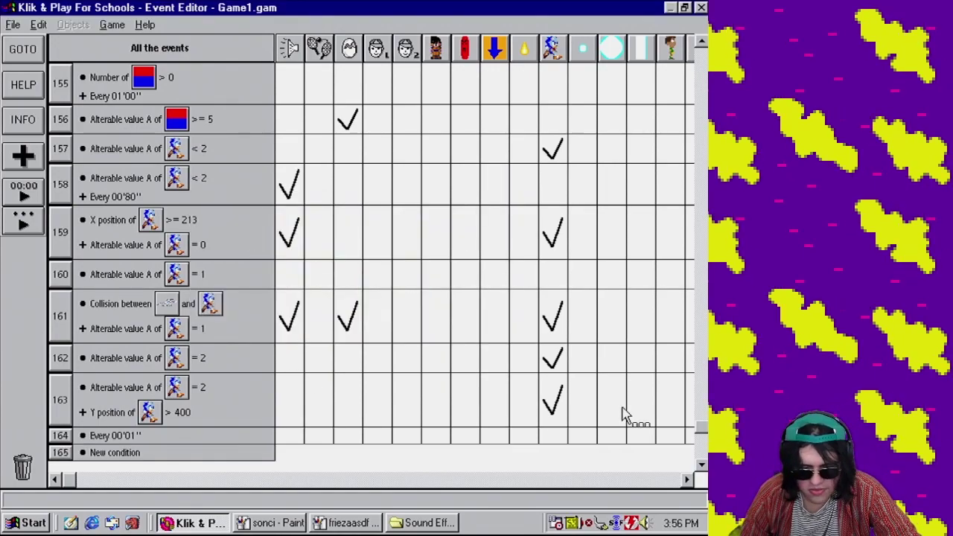
- Start a new condition that compares the direction of Oh No Beer
right_click(58, 460)
click(93, 441)
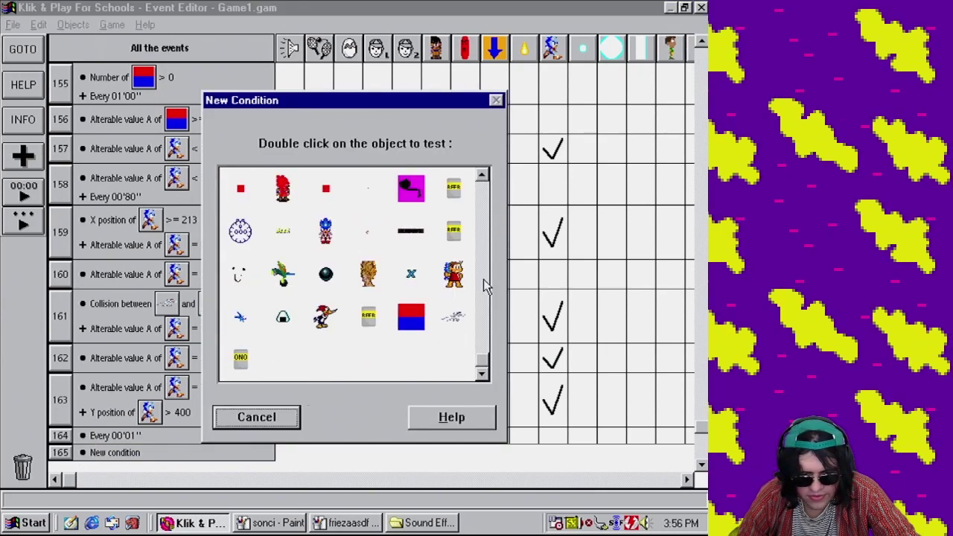
double_click(239, 358)
mouse_move(281, 399)
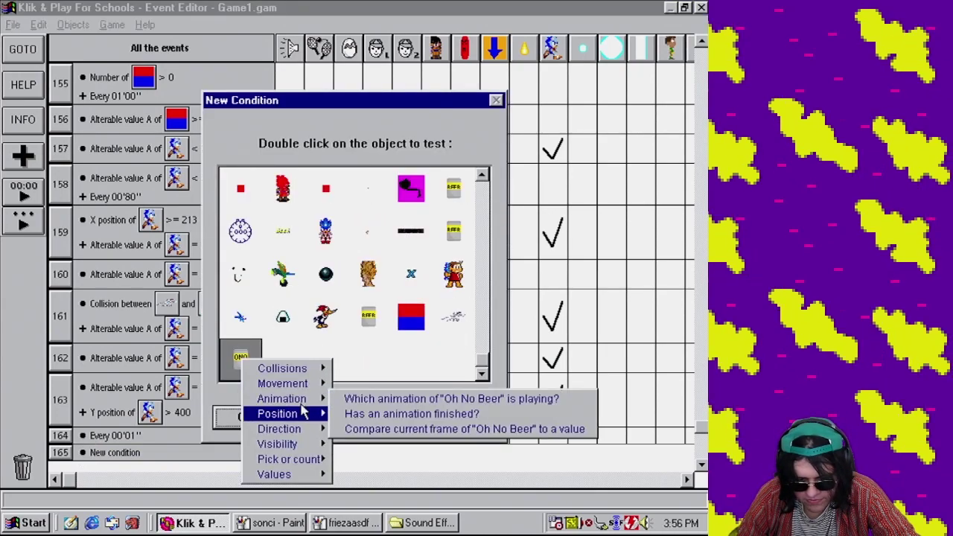
mouse_move(298, 429)
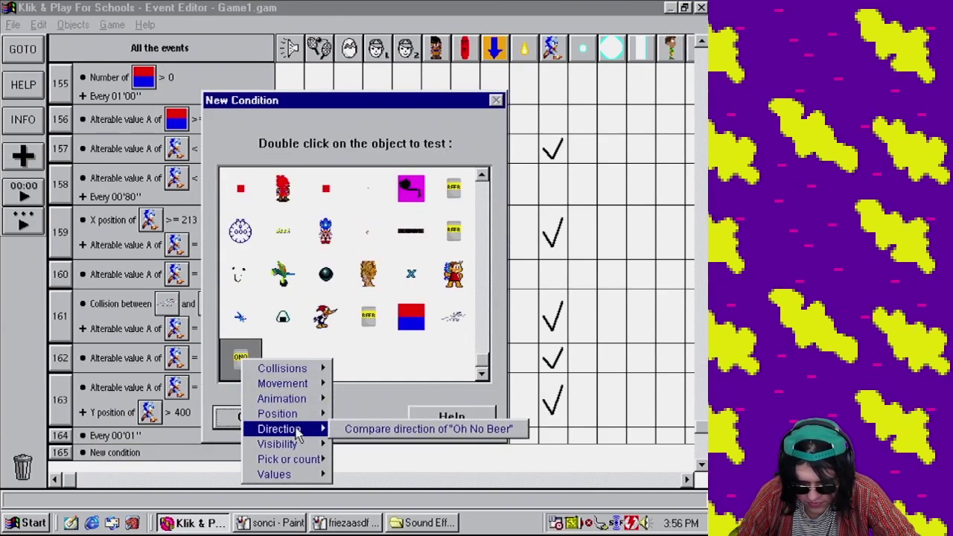
click(355, 431)
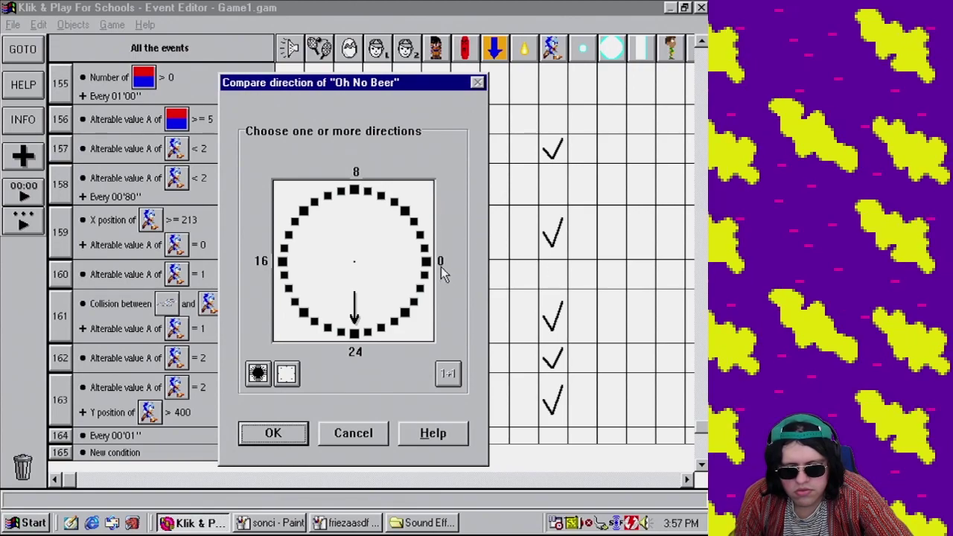
- Switch Oh No Beer's direction comparison to a calculated expression, try the value 8 and check its validity
click(447, 373)
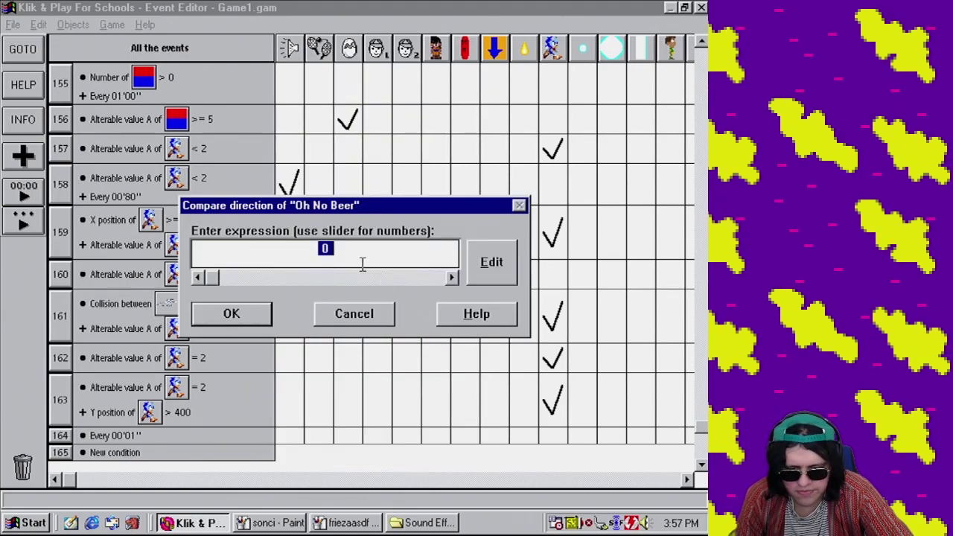
click(498, 272)
key(BackSpace)
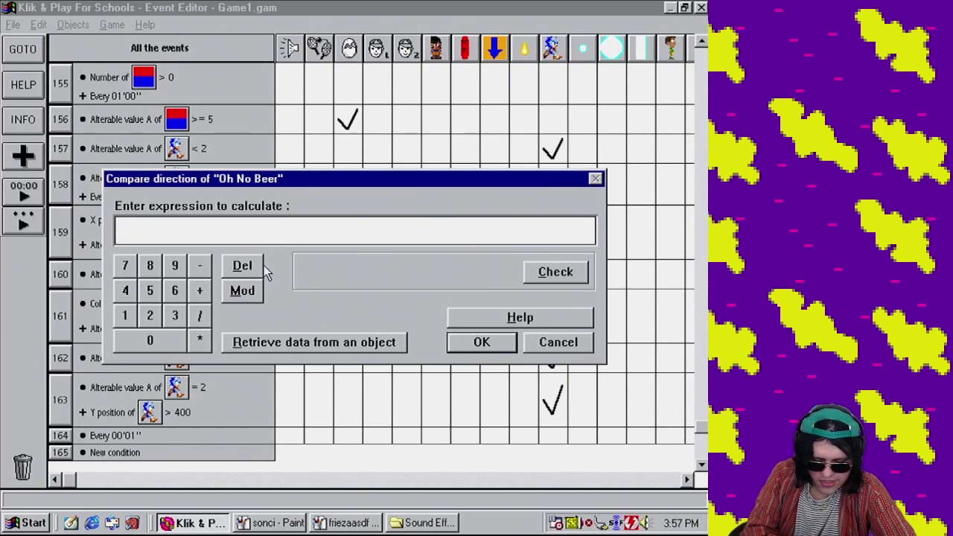
text(>=)
drag(134, 231, 78, 225)
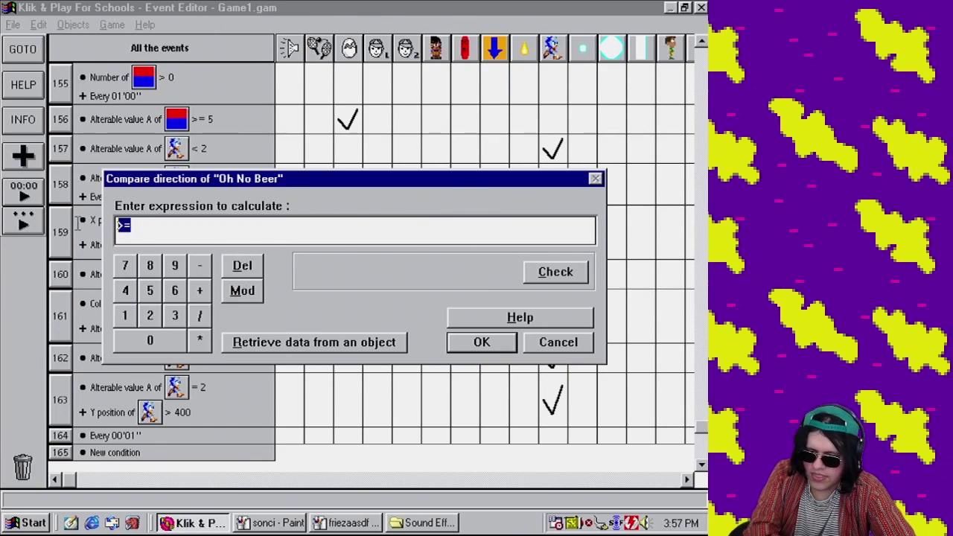
click(149, 265)
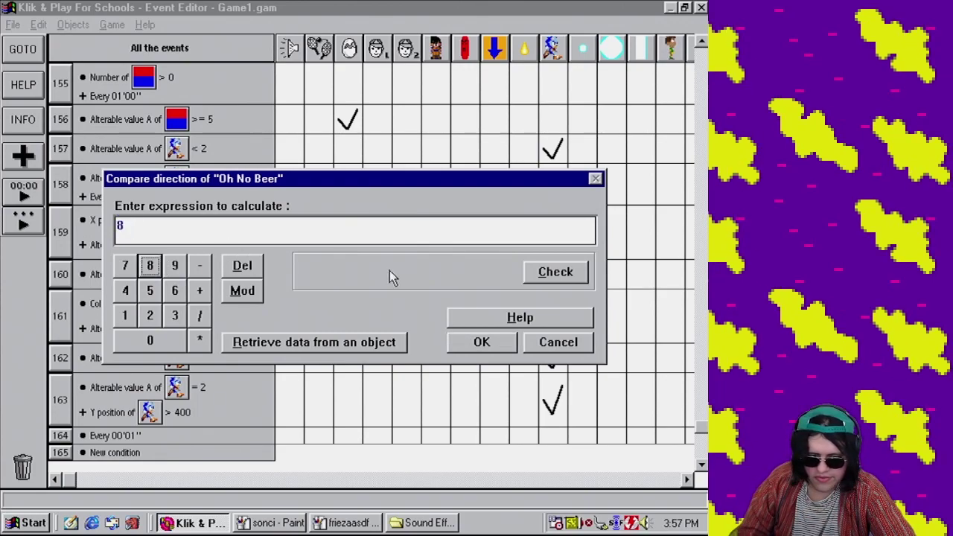
click(542, 274)
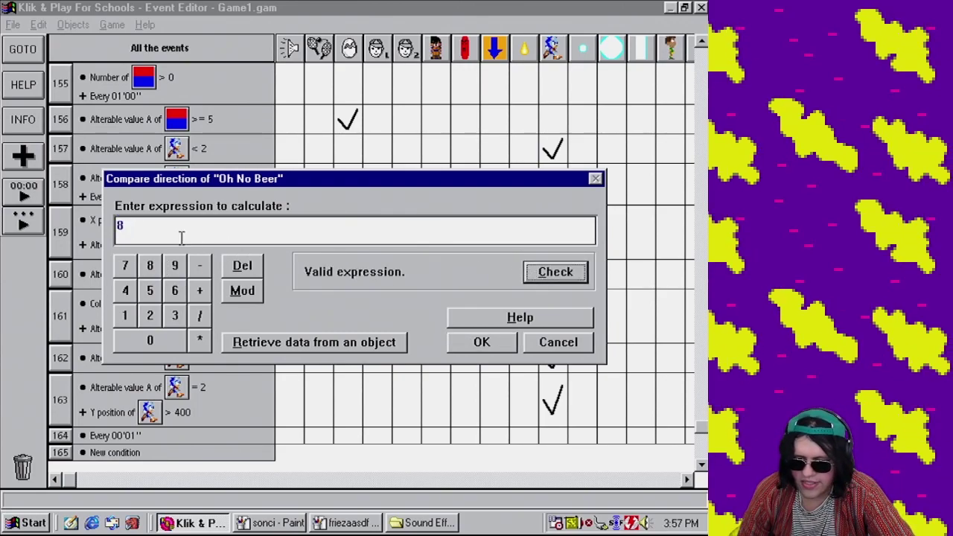
- Try >=8 as the direction expression for Oh No Beer, check its validity and leave the expression editor without applying it
click(181, 237)
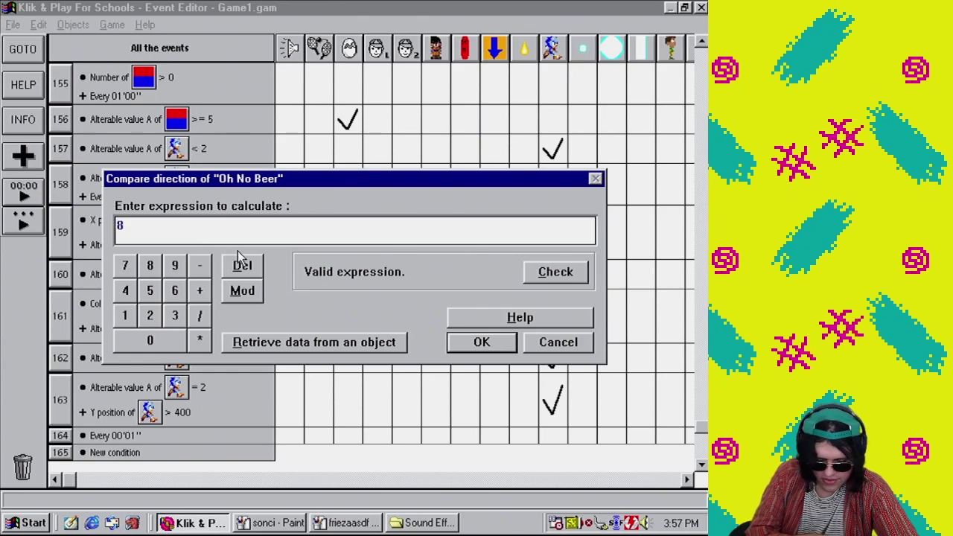
key(Home)
text(>=)
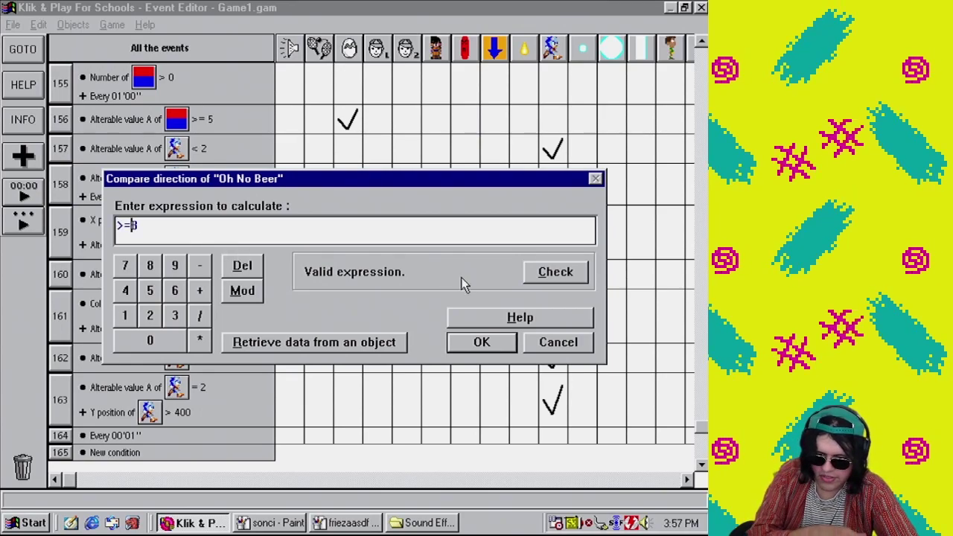
click(552, 274)
click(285, 236)
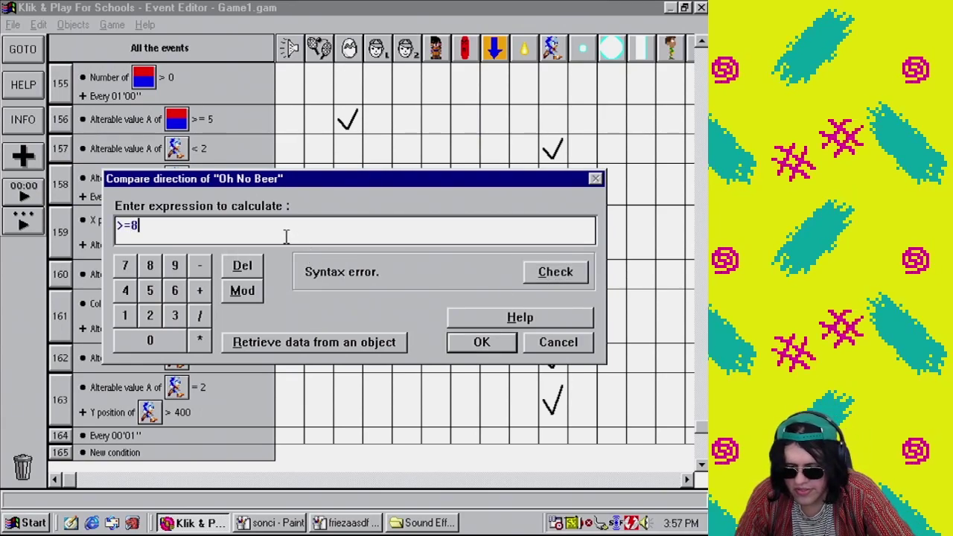
click(537, 346)
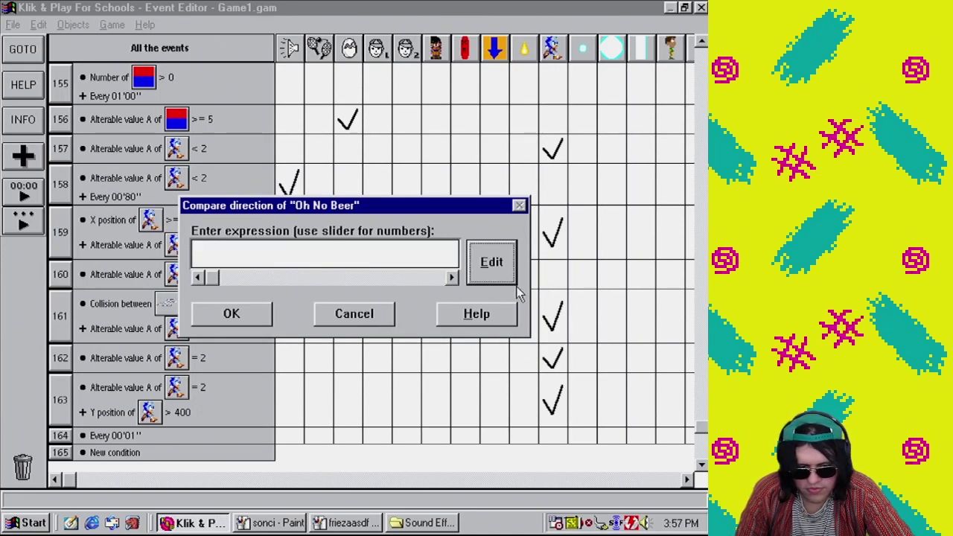
click(509, 272)
click(566, 347)
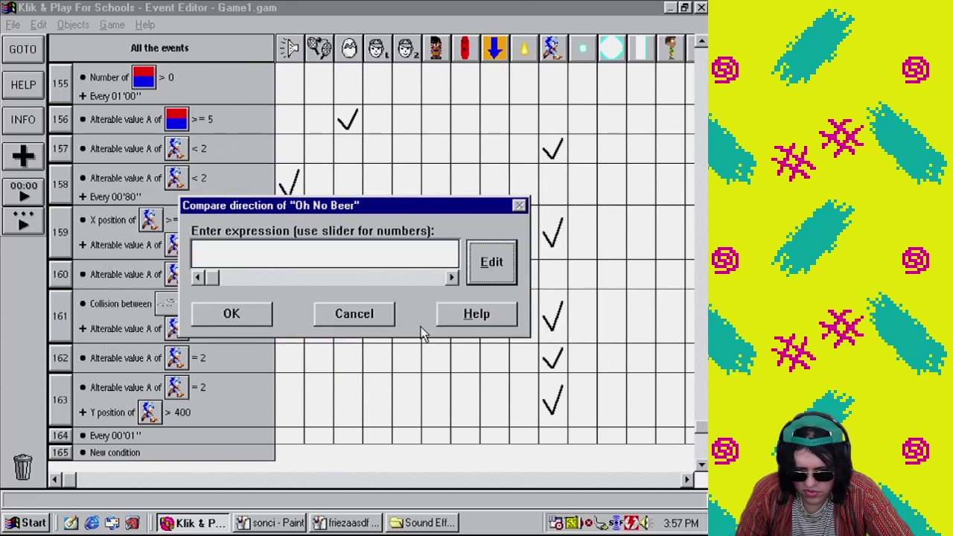
- Abandon the direction comparison of Oh No Beer and discard the new condition
click(393, 319)
click(287, 373)
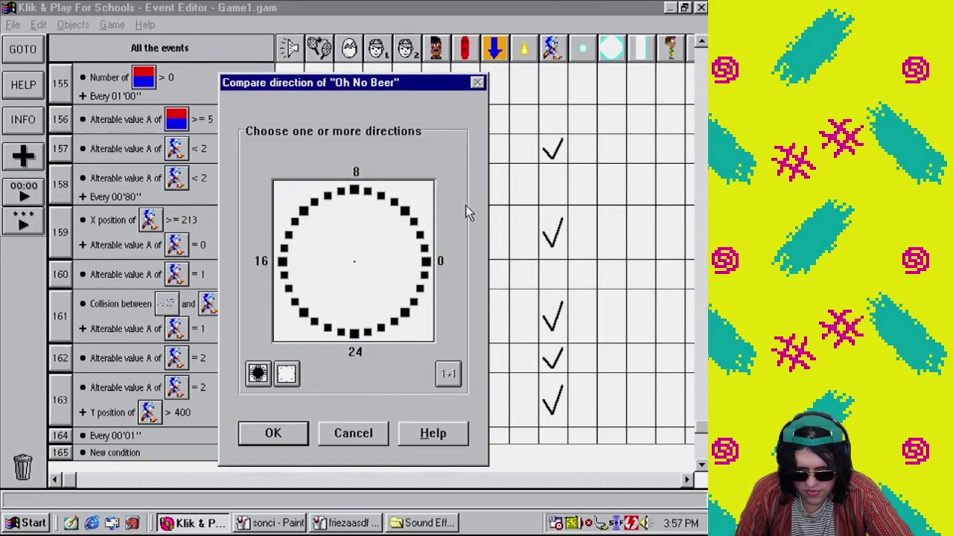
click(449, 374)
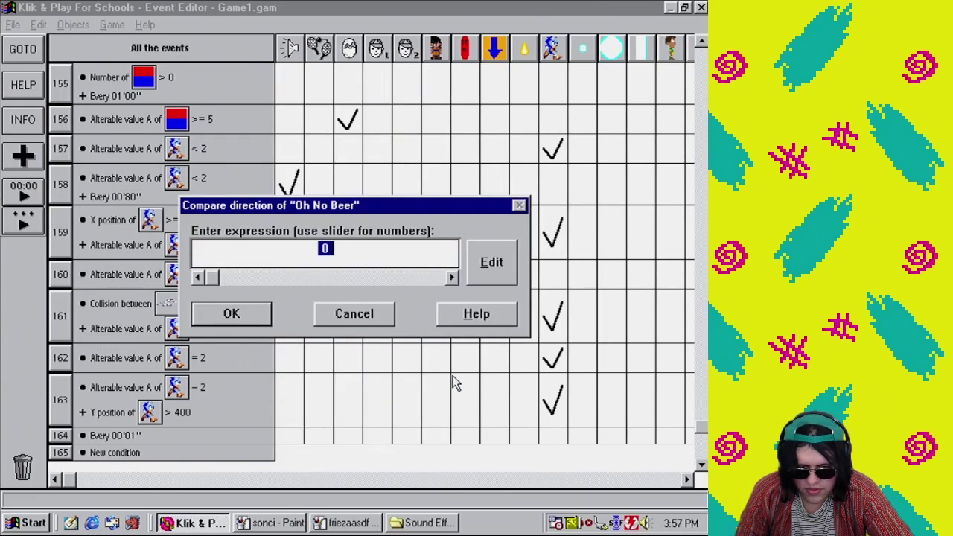
click(378, 312)
click(348, 433)
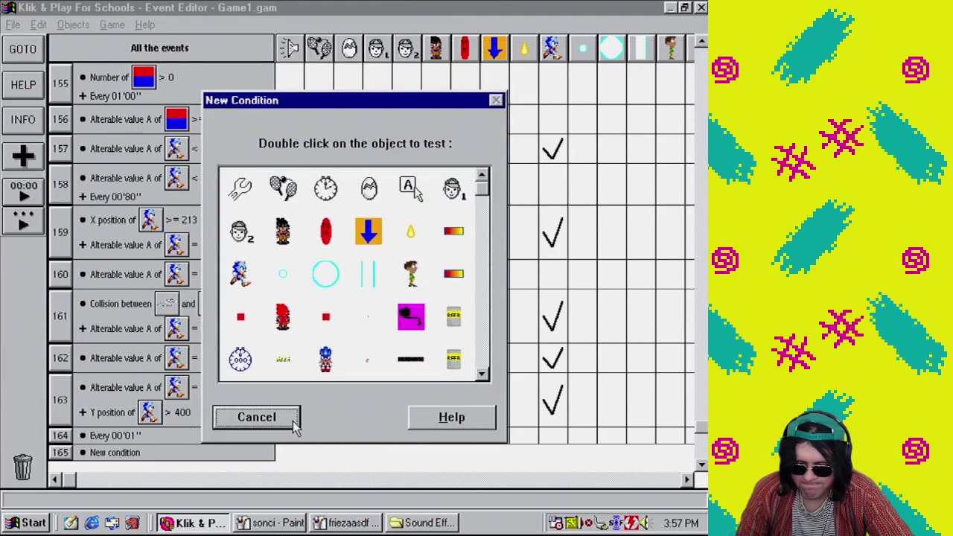
click(286, 419)
- In the Always event, set Oh No Beer's alterable value A to a calculated expression using animation data retrieved from Oh No Beer
drag(700, 427, 700, 46)
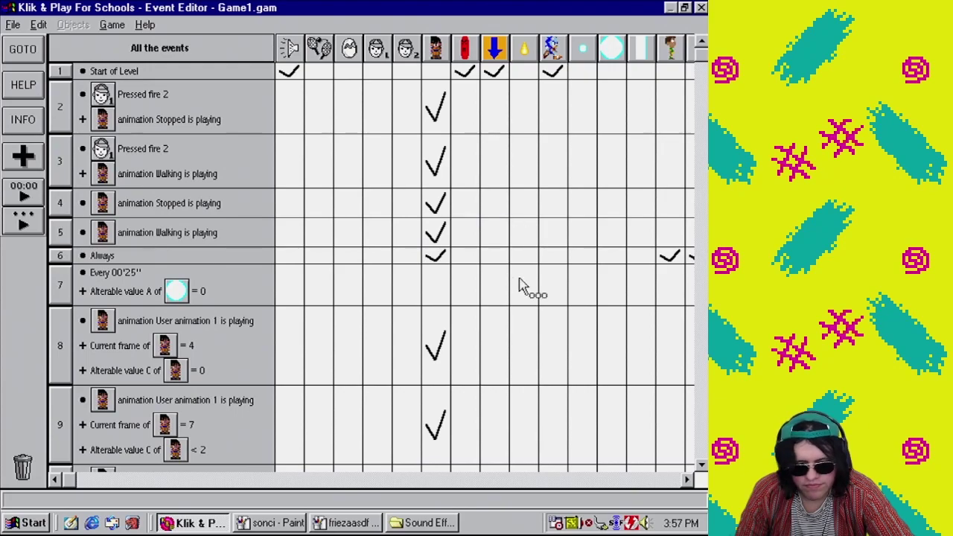
click(635, 486)
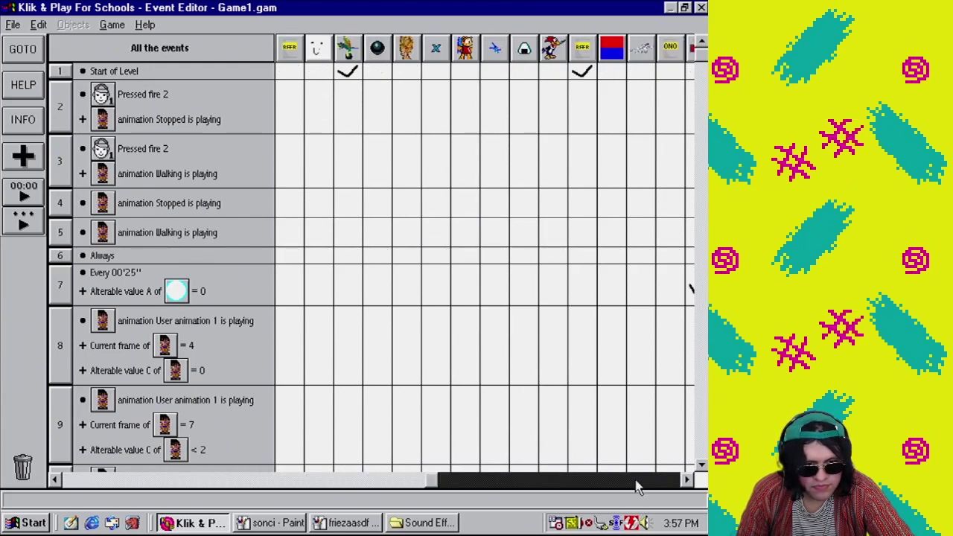
click(438, 255)
click(476, 368)
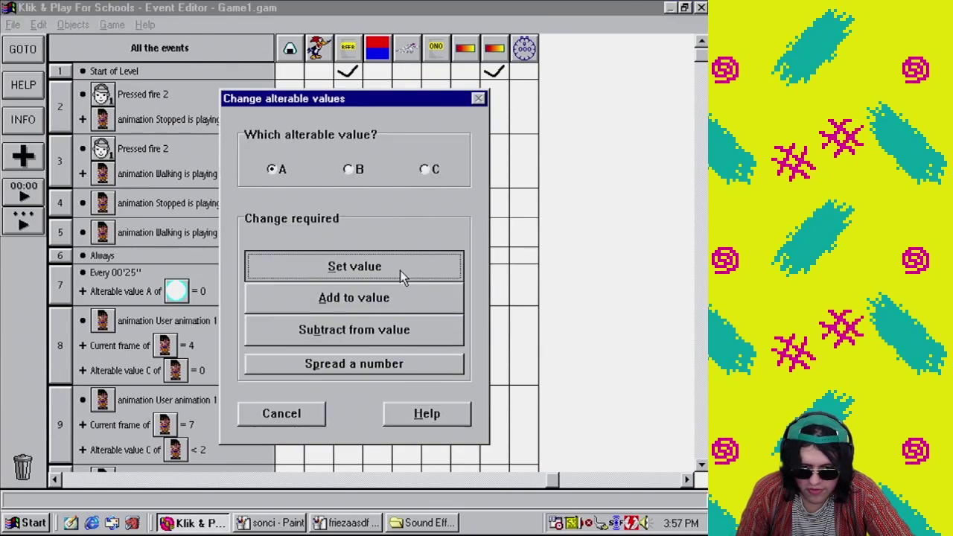
click(399, 274)
click(497, 271)
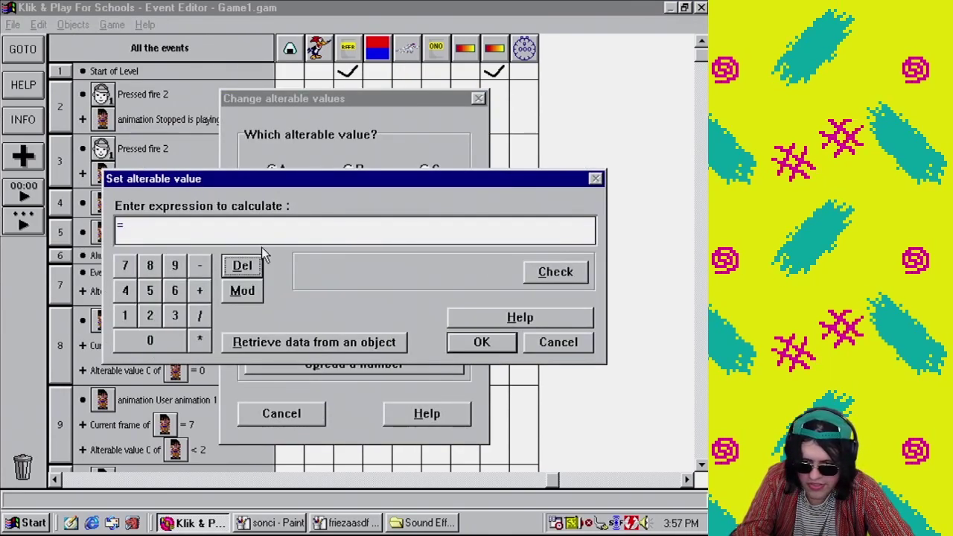
click(296, 350)
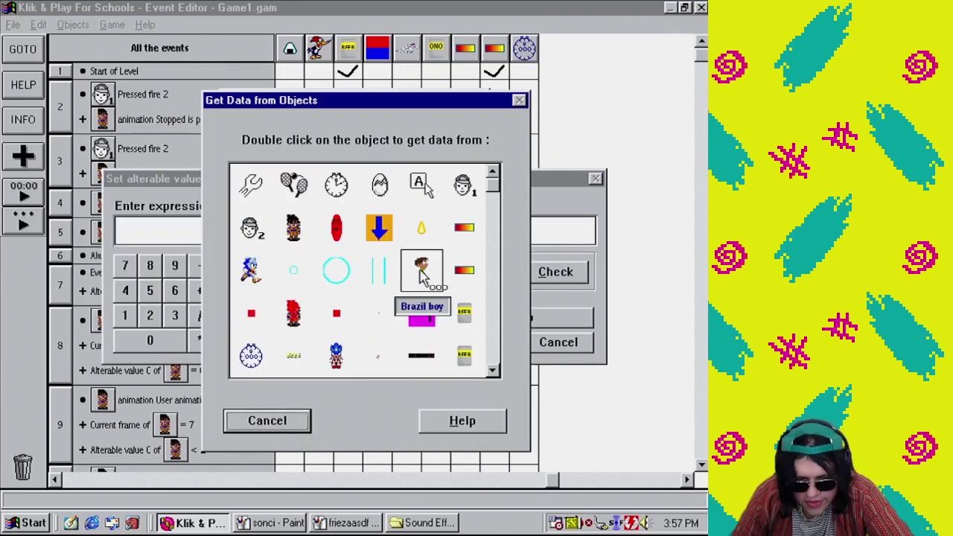
click(494, 325)
double_click(254, 364)
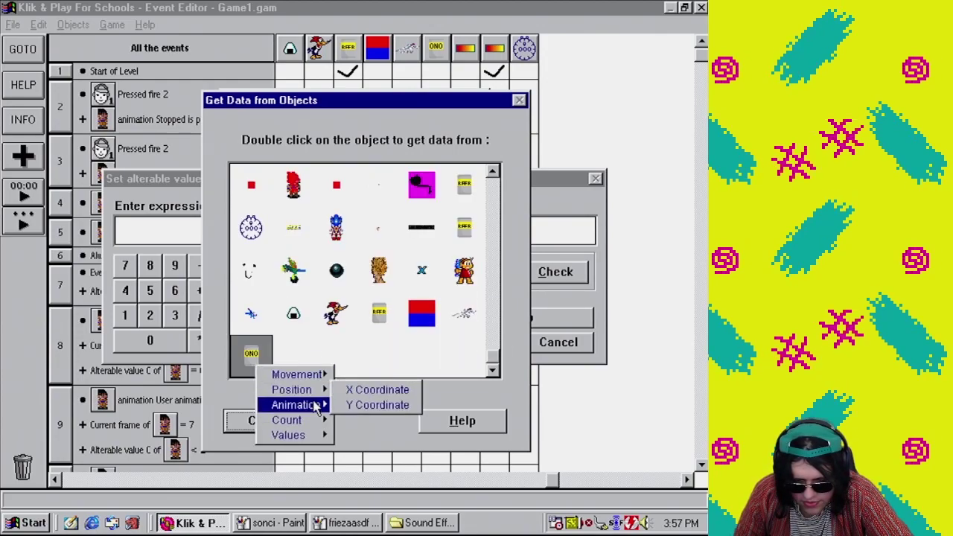
mouse_move(291, 402)
click(372, 402)
click(482, 343)
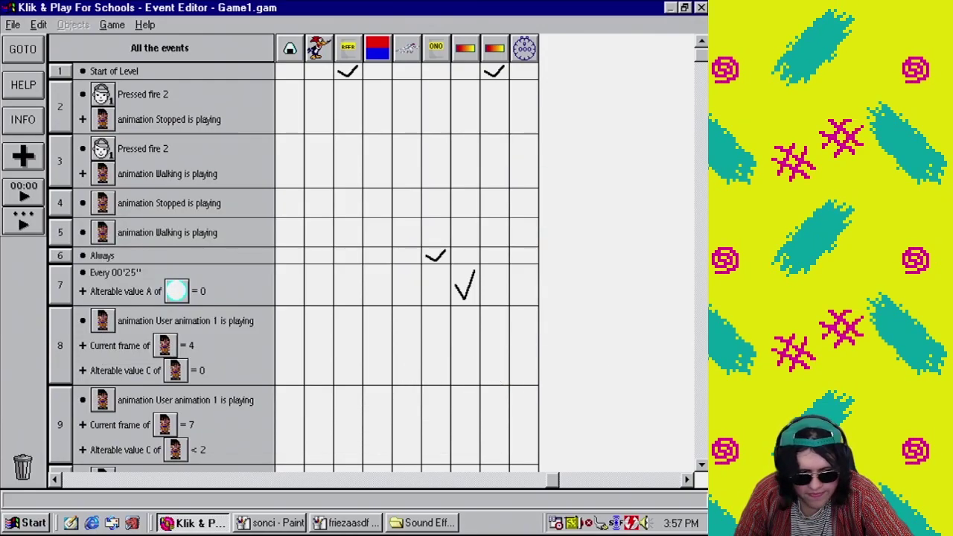
- Add a condition to event 164 that Oh No Beer's alterable value A is less than or equal to 8
drag(703, 60, 700, 436)
right_click(58, 301)
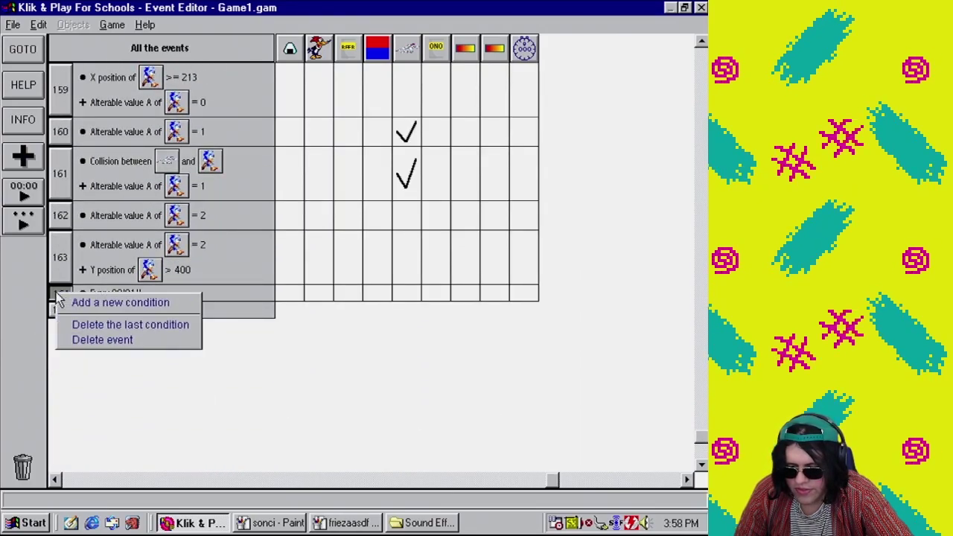
click(119, 301)
click(483, 333)
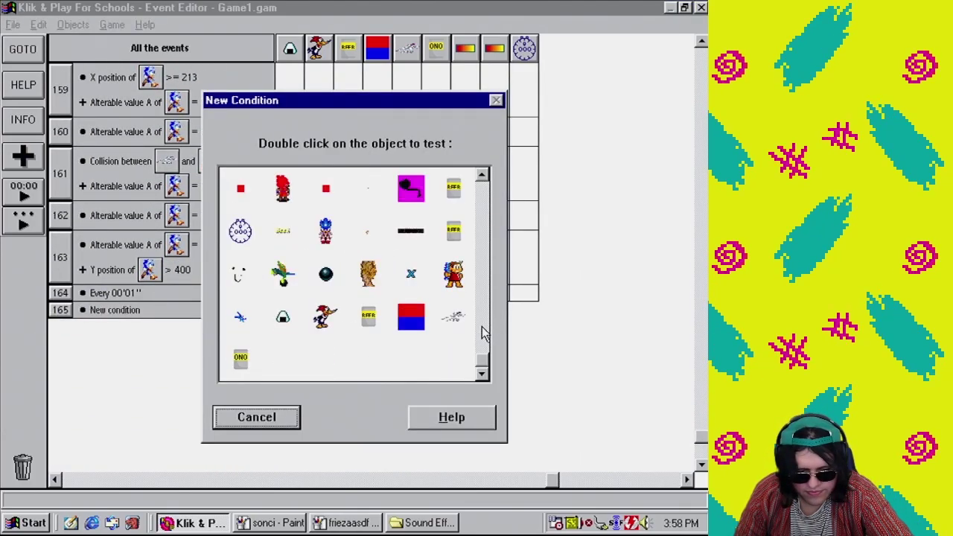
double_click(240, 357)
mouse_move(306, 475)
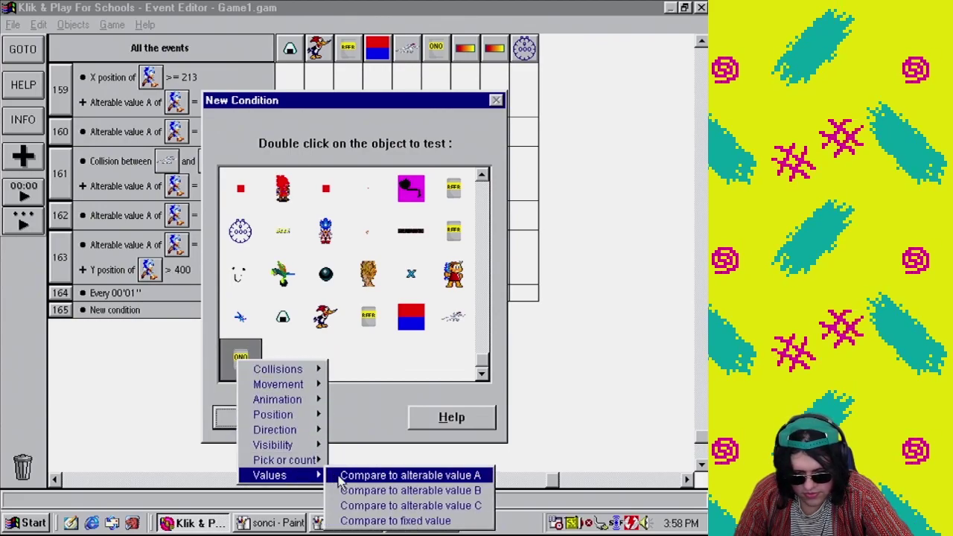
click(372, 475)
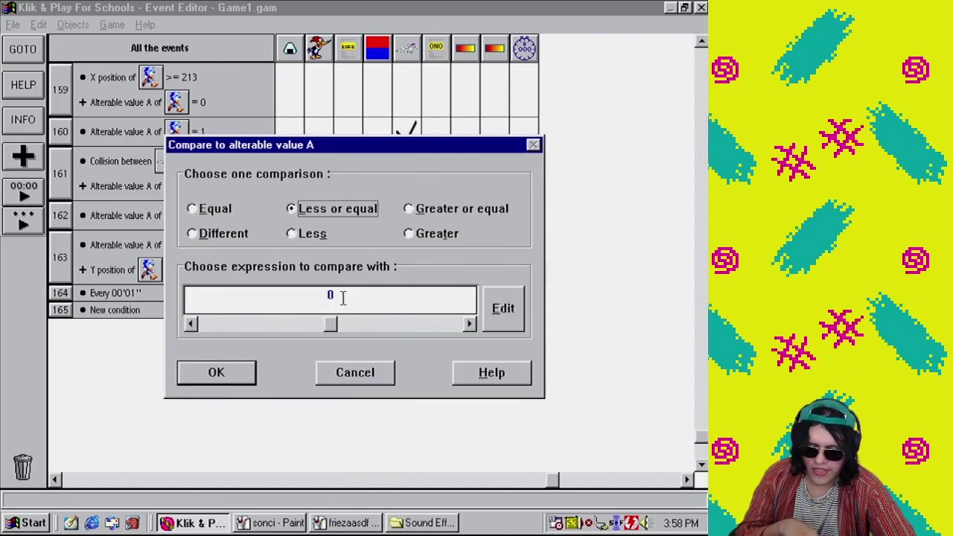
drag(343, 297, 326, 300)
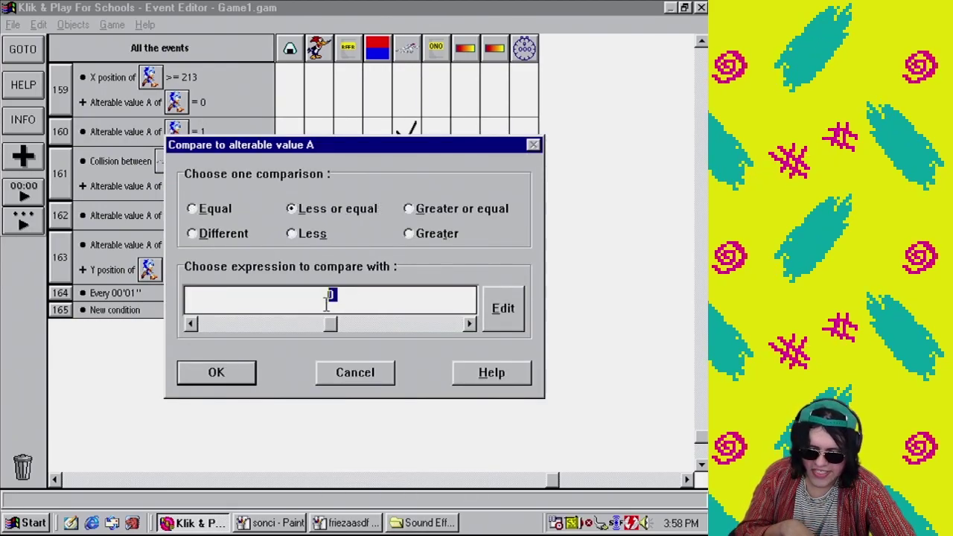
click(245, 371)
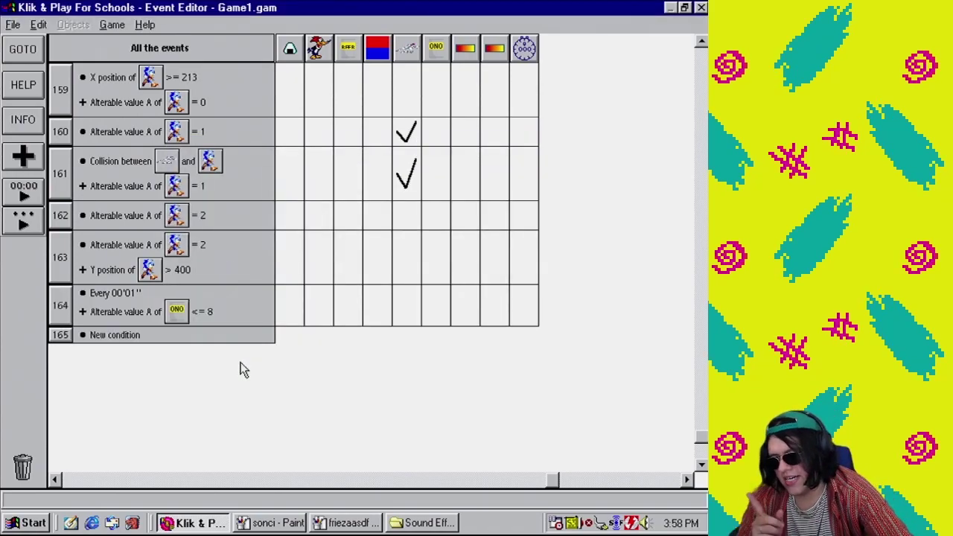
- Add an action for the Oh No Beer object in event 164 that sets its direction to Dir("Oh No Beer") - 1
click(438, 306)
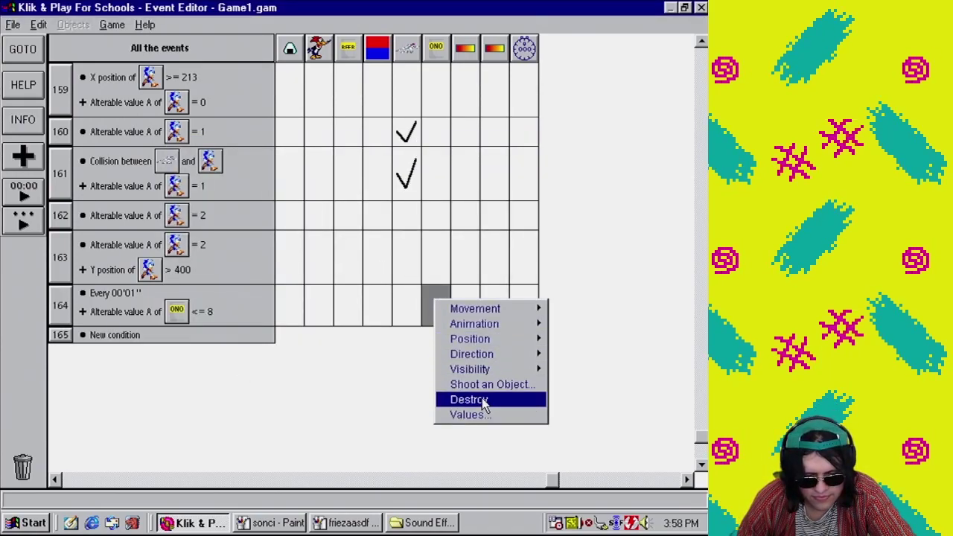
mouse_move(486, 357)
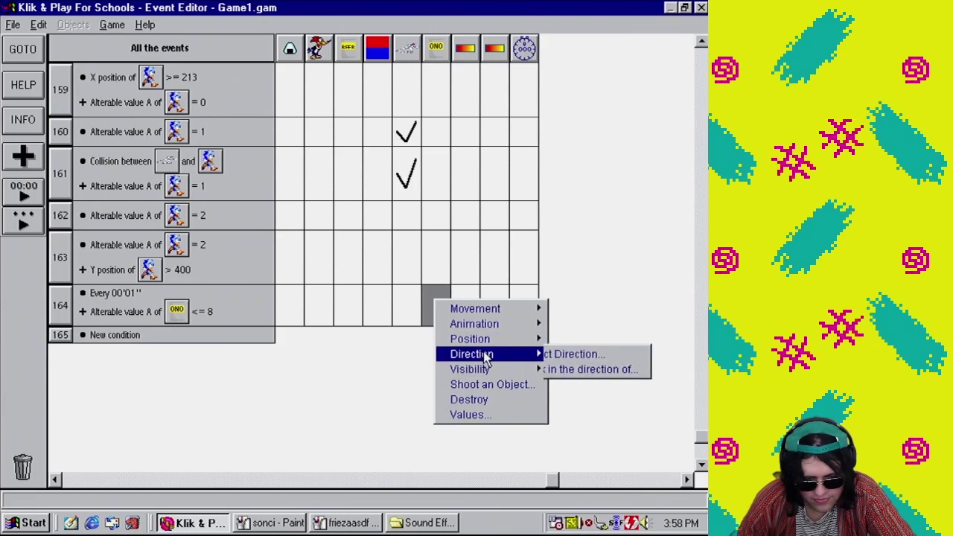
click(615, 356)
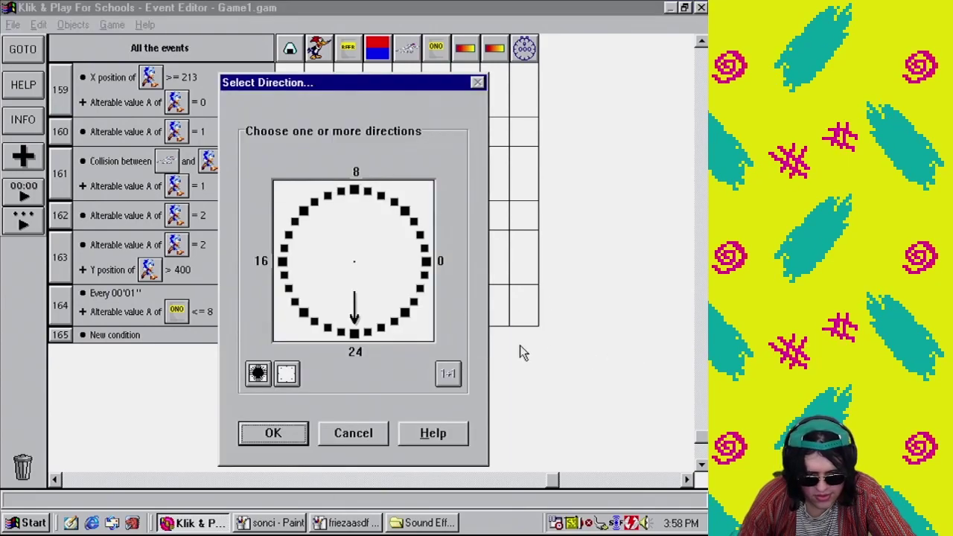
click(448, 374)
click(471, 277)
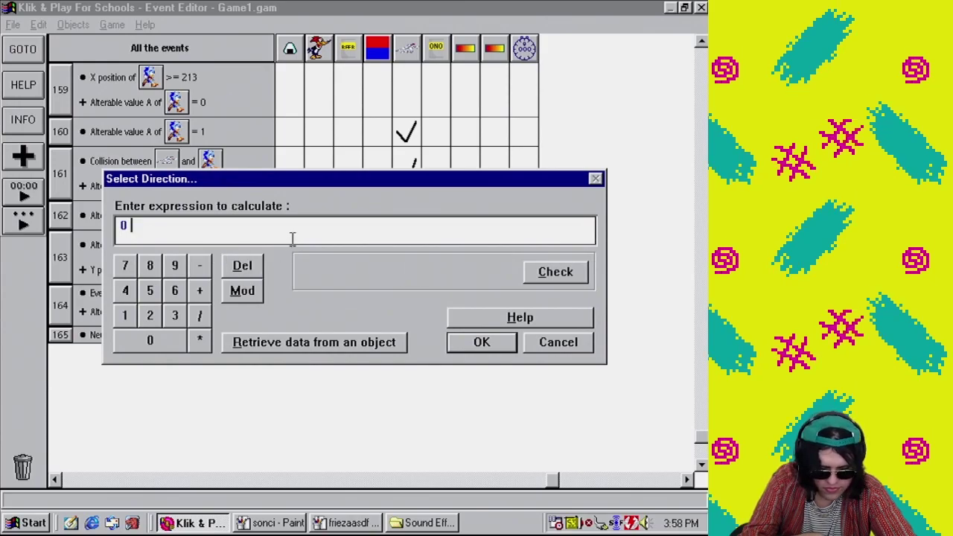
click(311, 337)
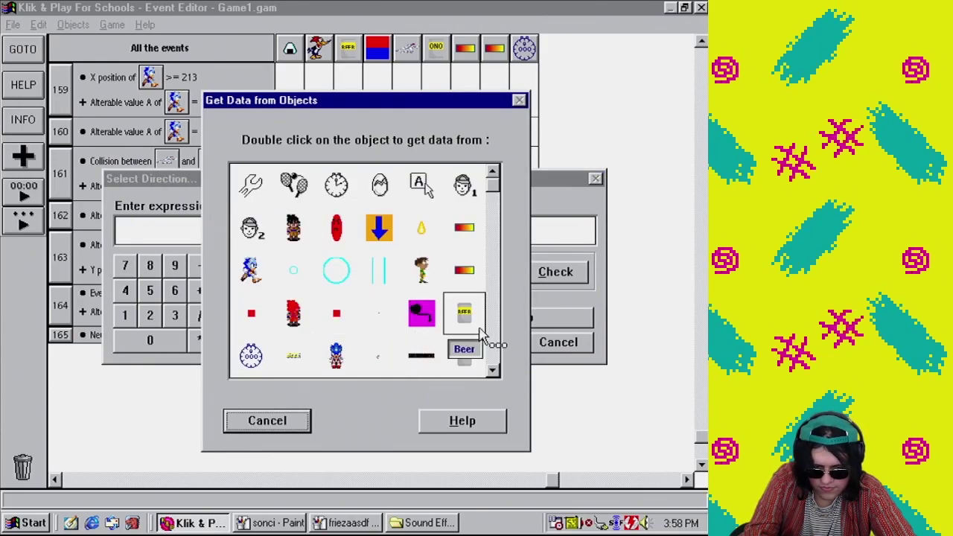
scroll(439, 344, down, 1)
double_click(251, 353)
mouse_move(294, 388)
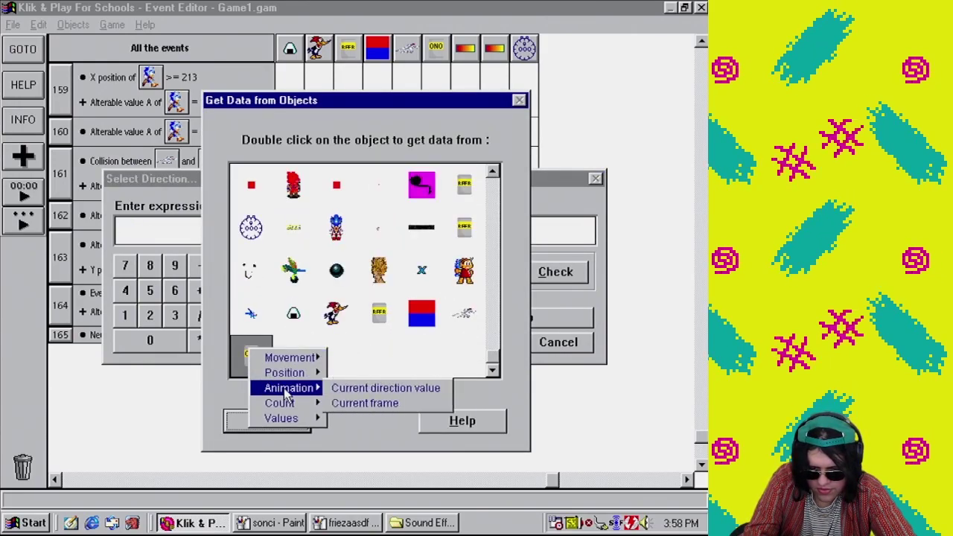
click(387, 394)
click(200, 265)
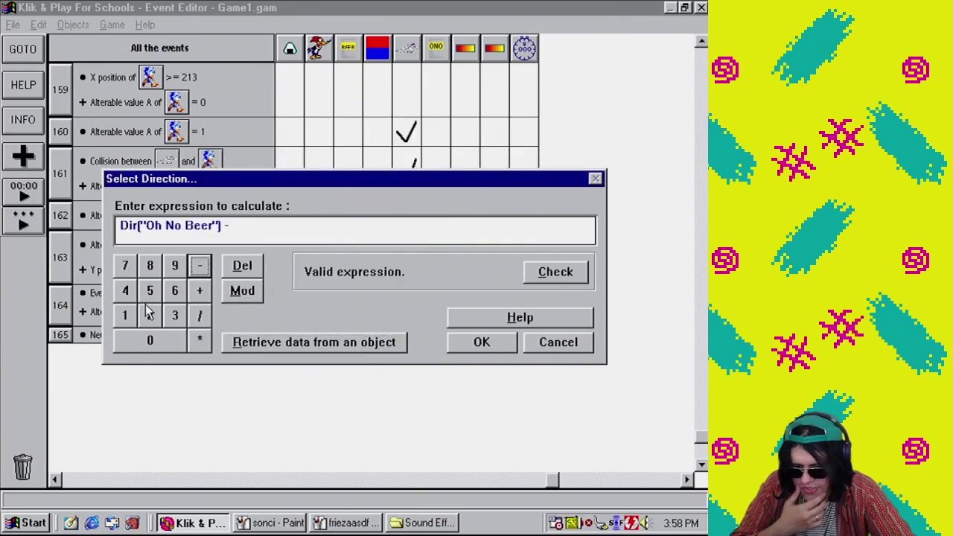
click(125, 315)
click(477, 342)
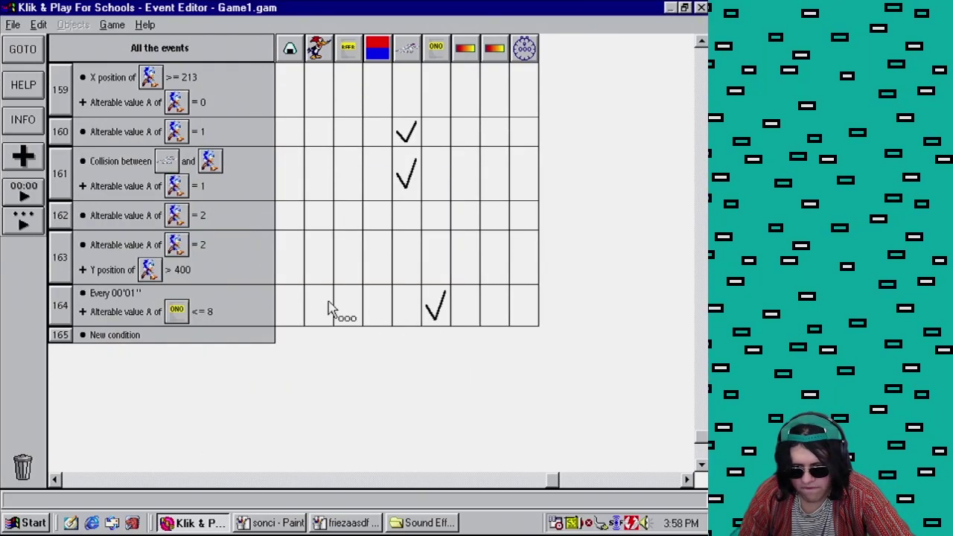
- Play the level as finished, move the character toward the beer burst to check the beers' motion, and close the test
click(112, 25)
click(123, 58)
click(112, 25)
click(173, 149)
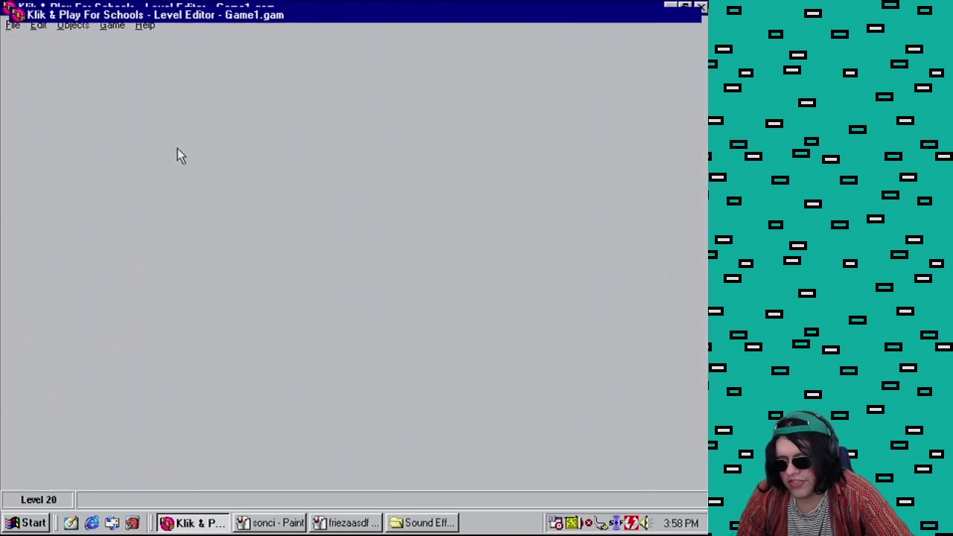
key(Right)
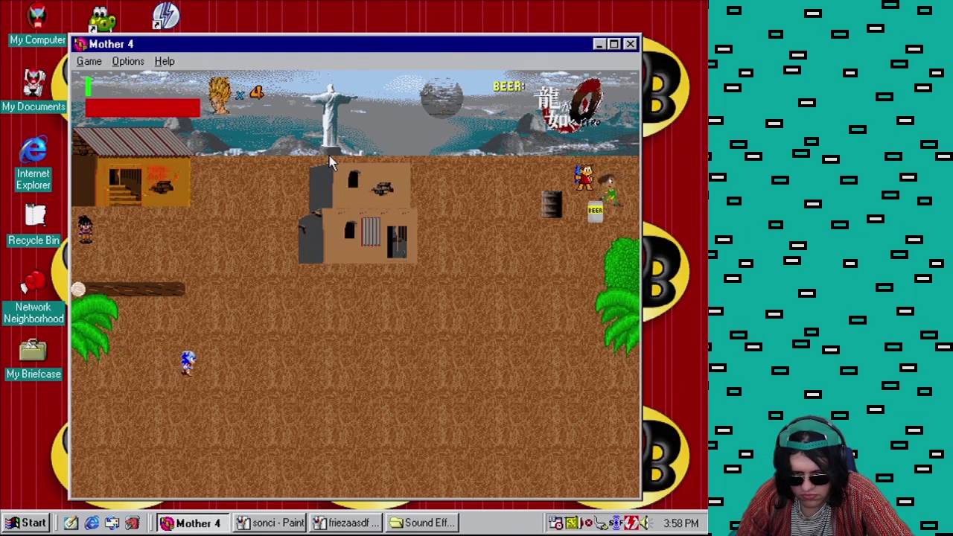
key(Right)
key(Down)
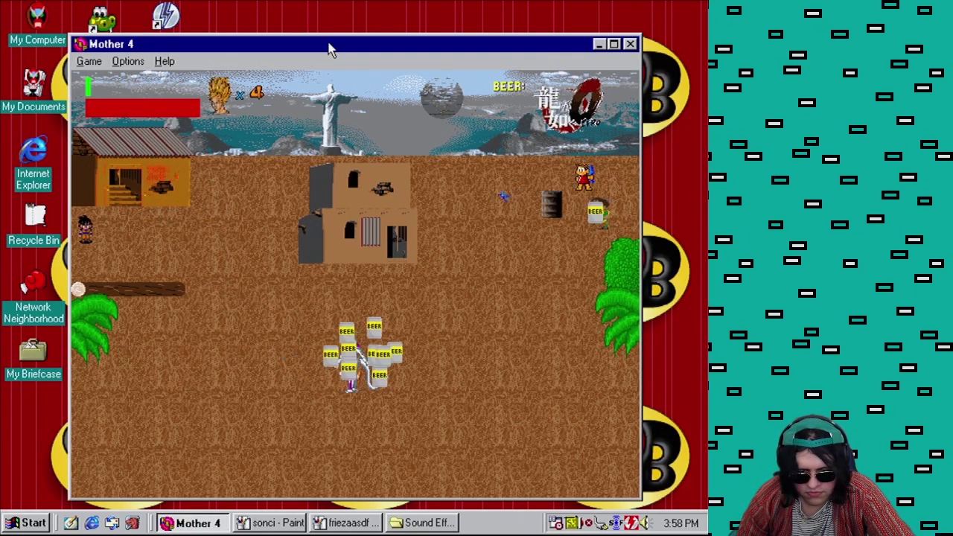
key(Escape)
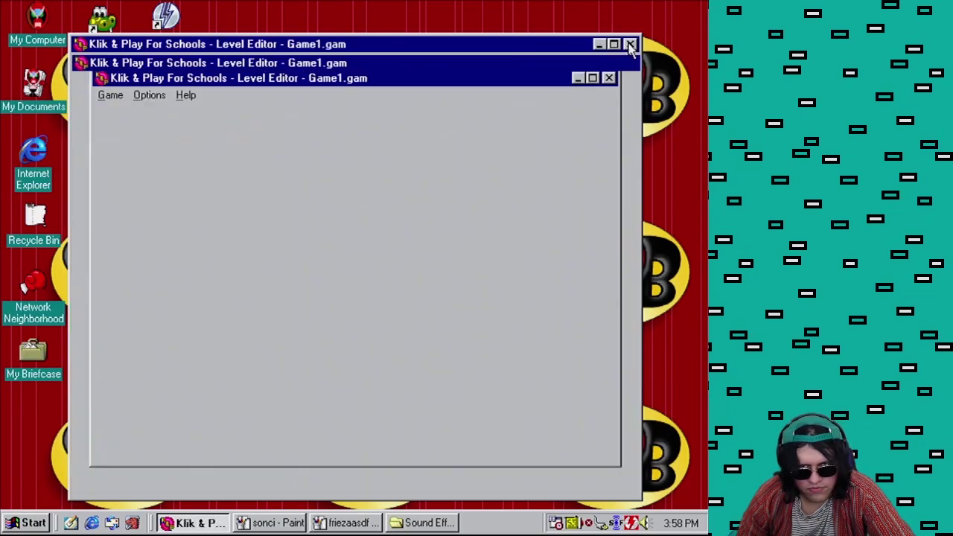
- Set the timer condition of event 164 in the Event Editor to every 10/100 of a second
click(113, 25)
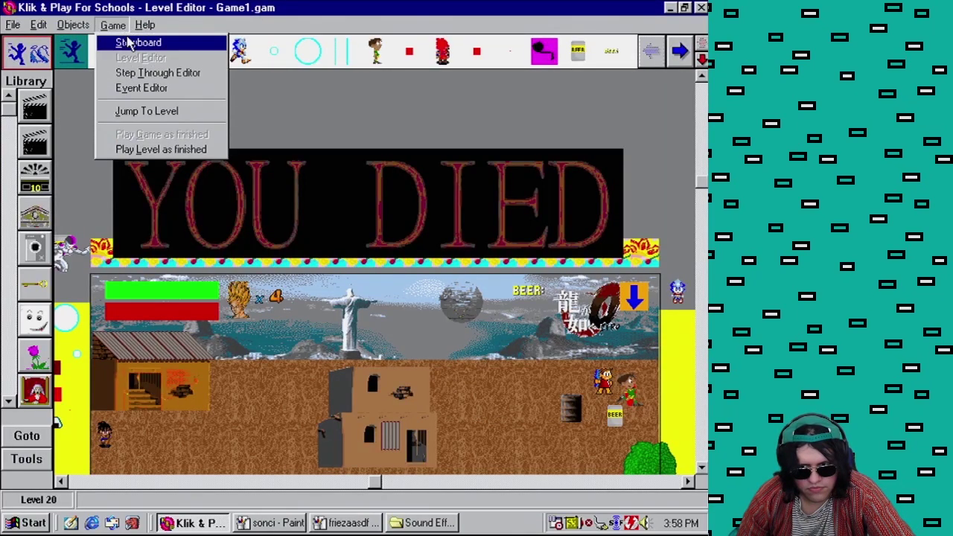
click(141, 86)
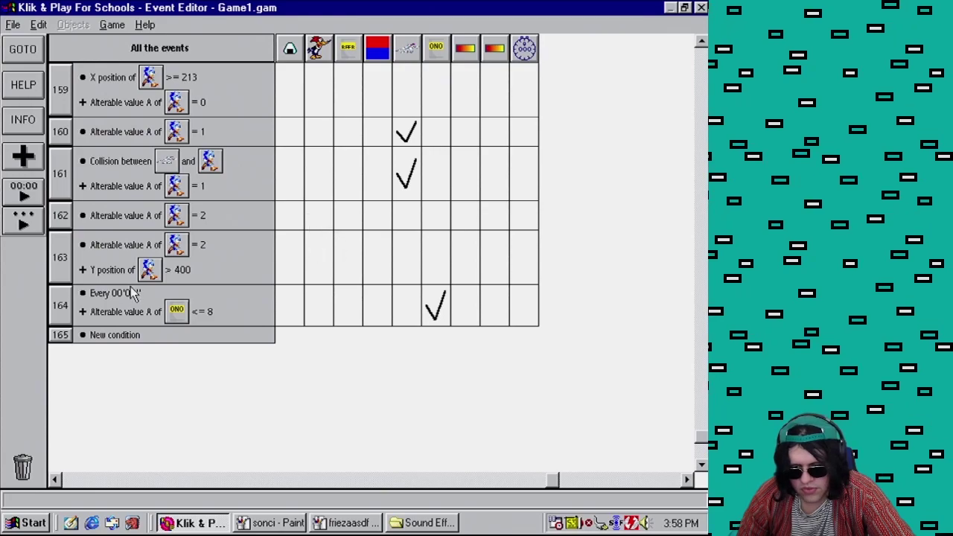
right_click(131, 293)
click(146, 300)
click(437, 254)
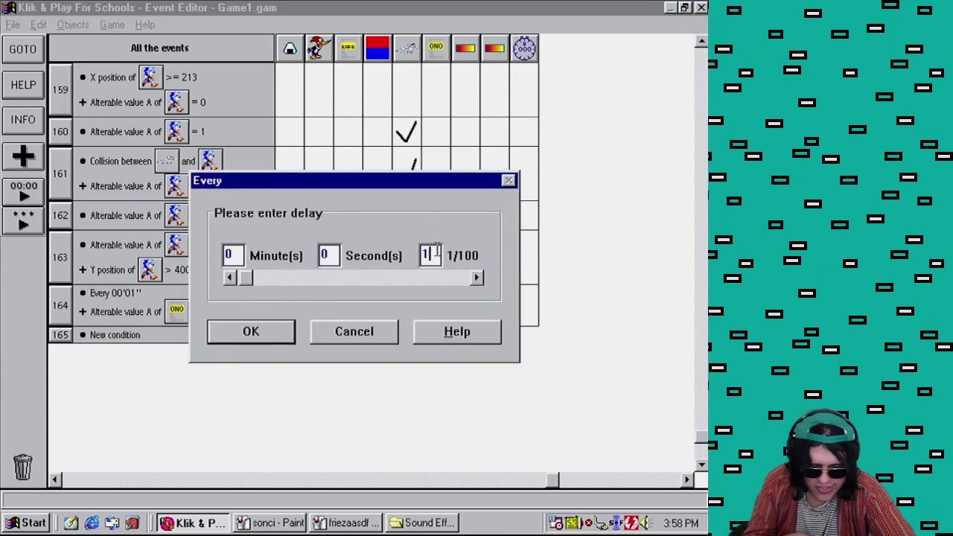
text(0)
click(257, 328)
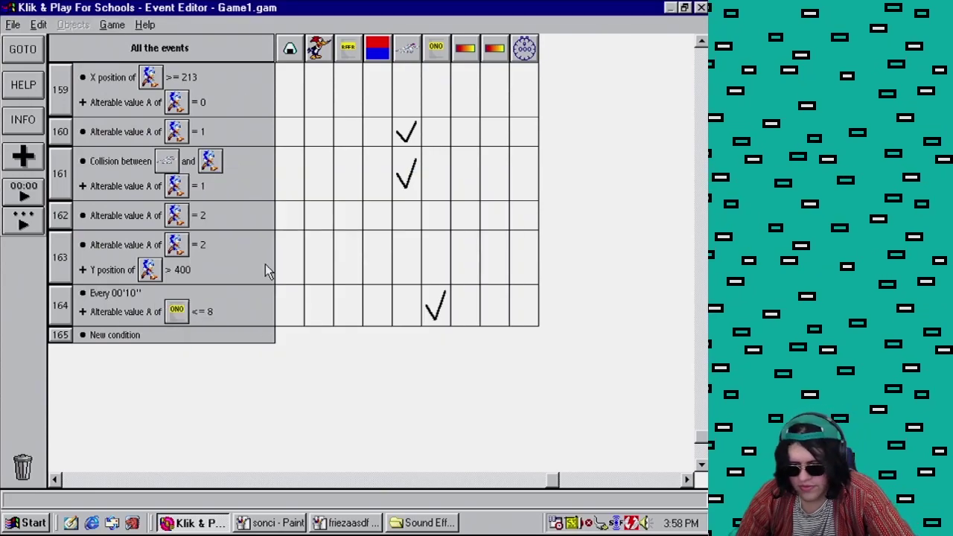
- Play the level as finished again, move the character around to watch how the thrown beers travel, and close the test
click(111, 24)
click(131, 56)
click(112, 25)
click(155, 146)
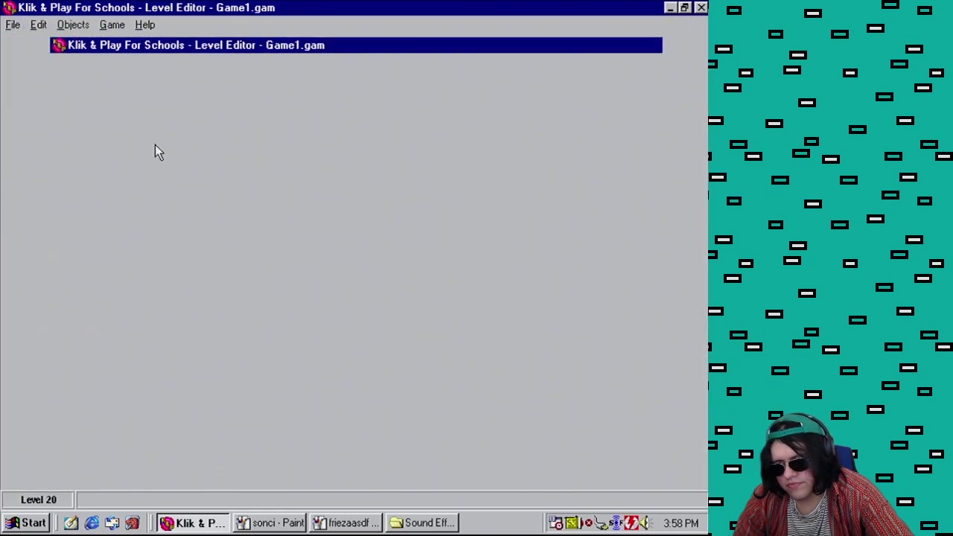
key(Right)
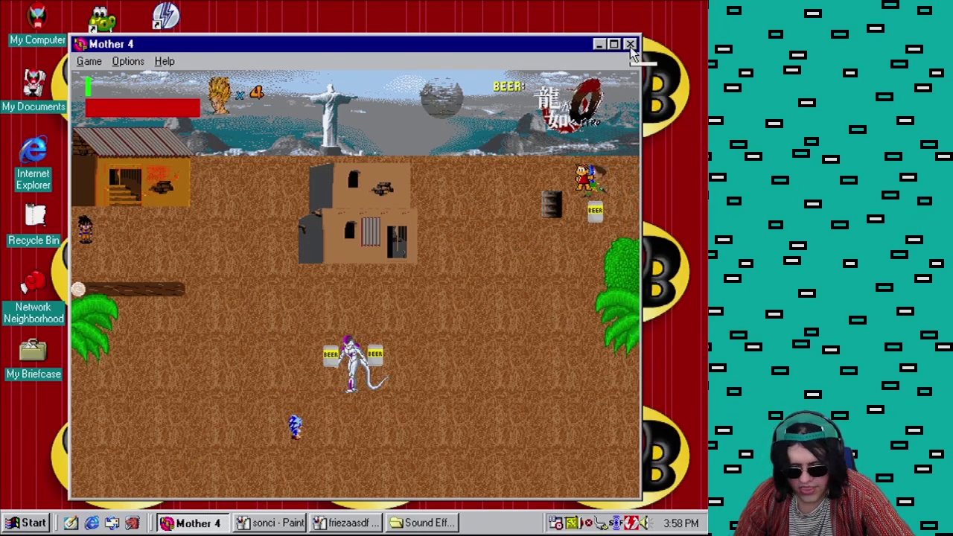
key(Right)
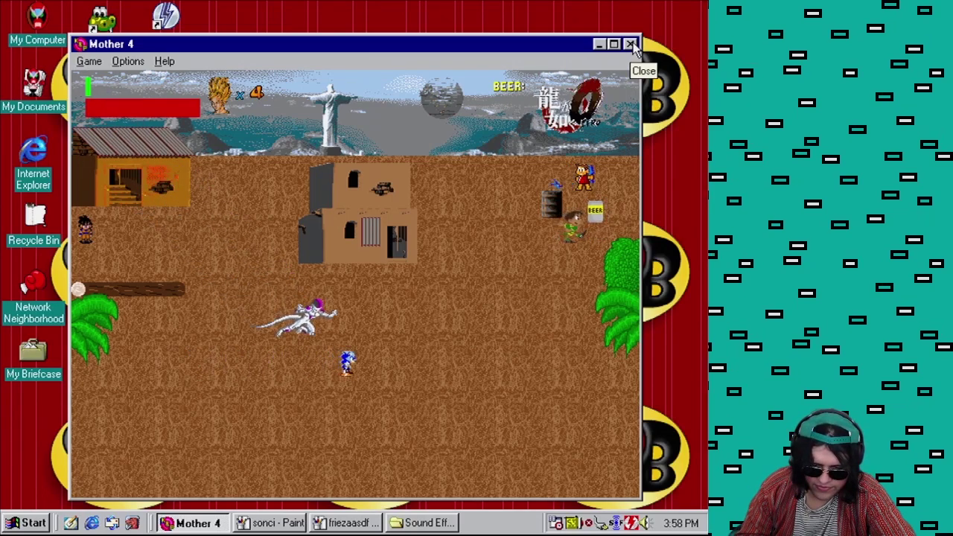
click(632, 46)
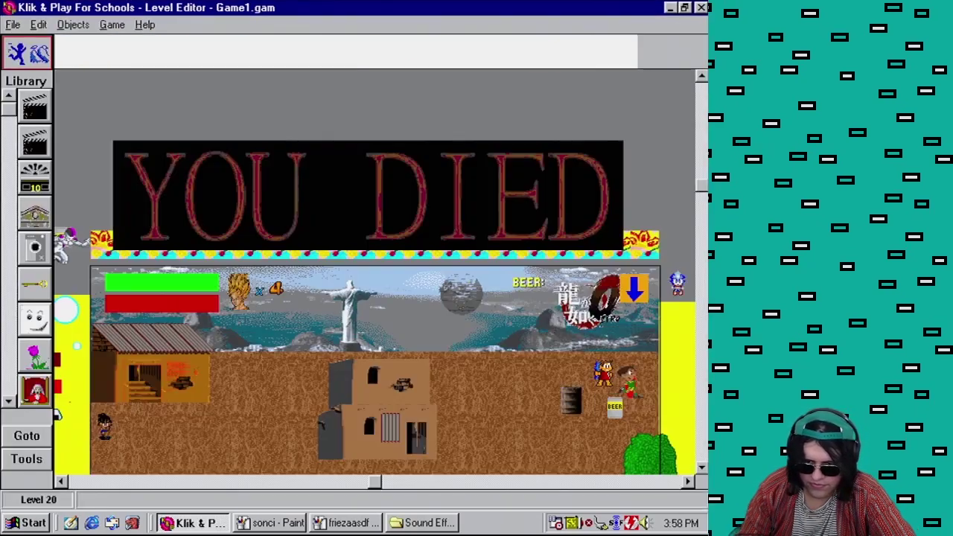
- Copy event 164's timer and Oh No Beer value conditions into a new event, and set the copied comparison to less or equal 16
click(113, 25)
click(130, 87)
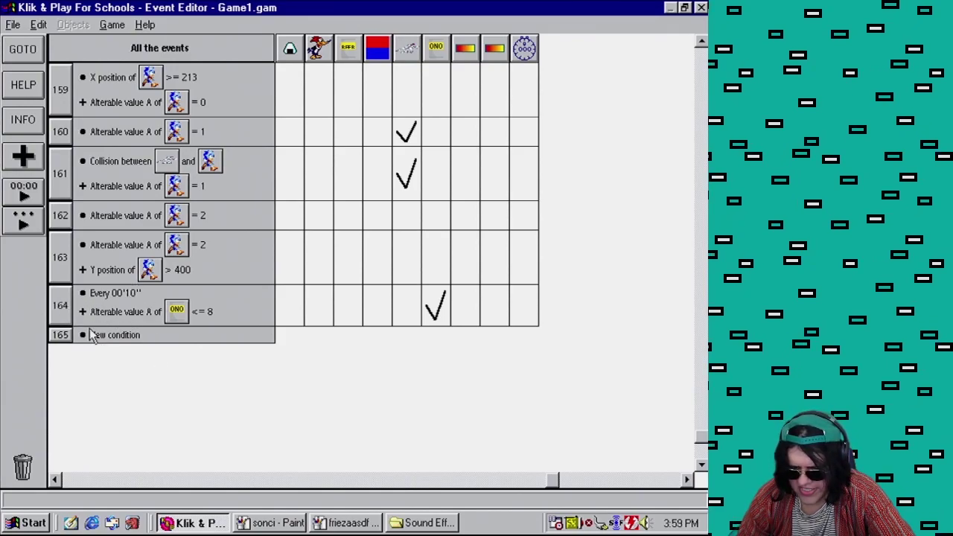
drag(113, 292, 68, 341)
right_click(147, 352)
click(168, 358)
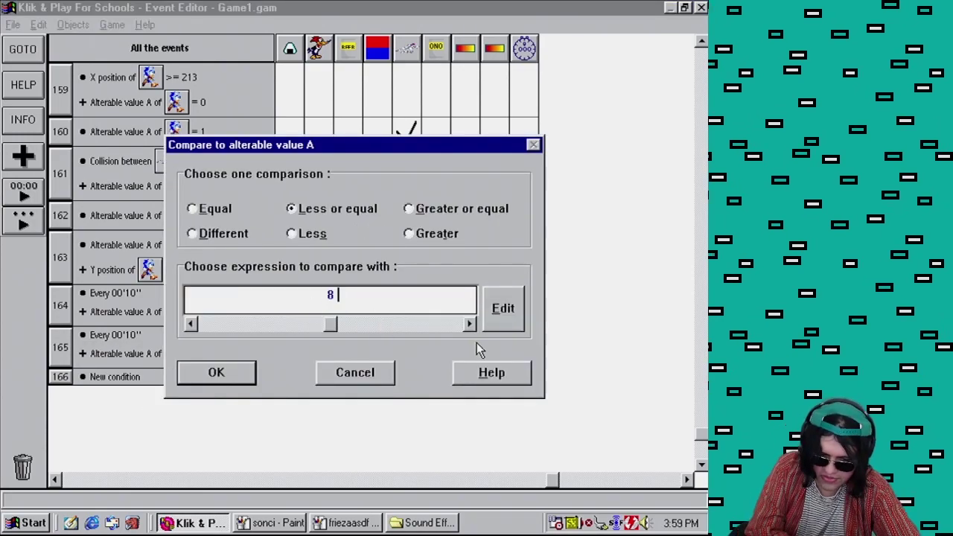
click(490, 320)
click(559, 344)
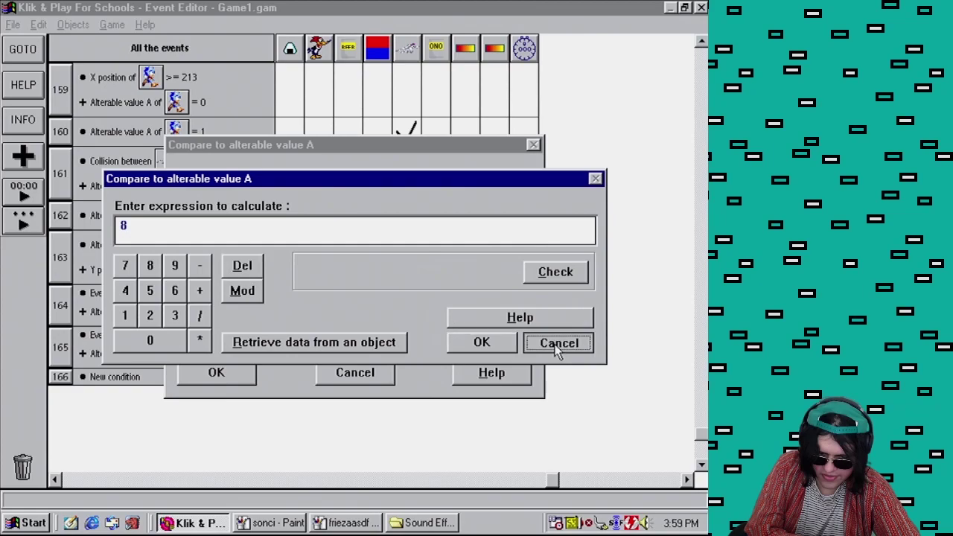
click(369, 305)
text(1)
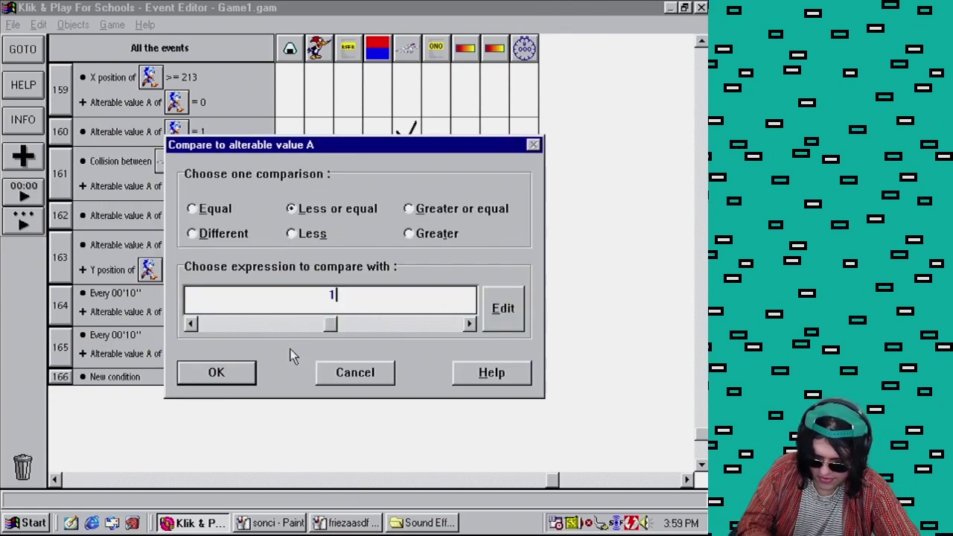
text(6)
click(238, 375)
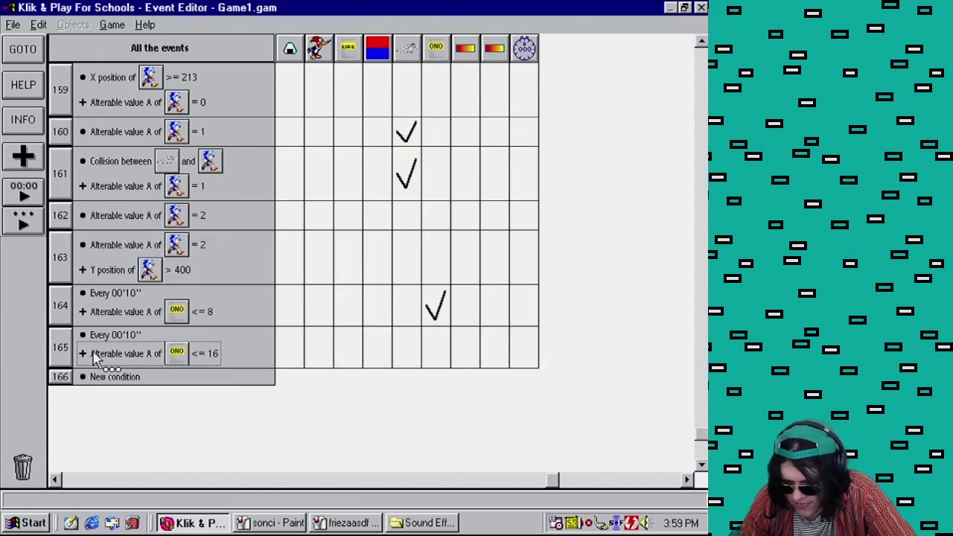
- Duplicate the Oh No Beer alterable value A condition within event 165 and set the copy to greater than 8
drag(95, 359, 97, 374)
right_click(149, 377)
click(167, 377)
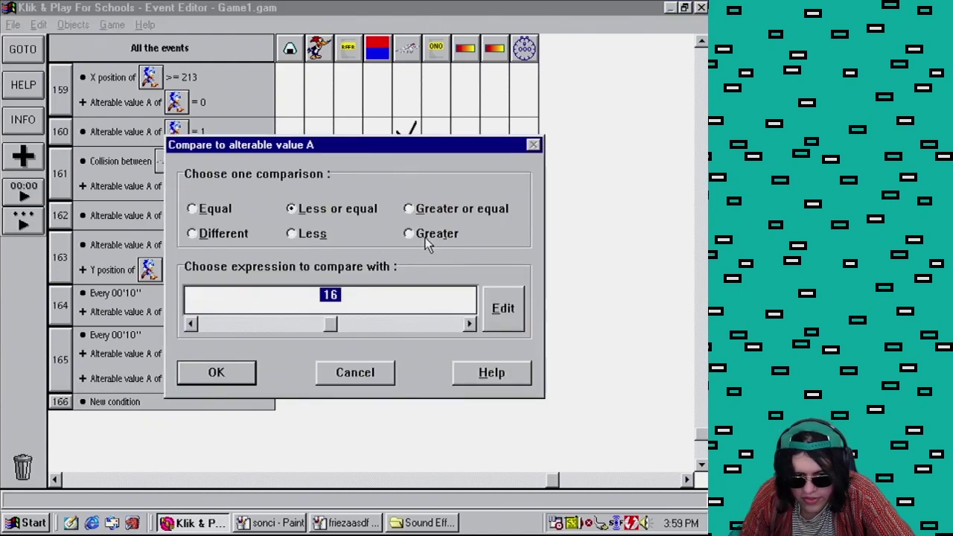
click(428, 235)
click(339, 297)
double_click(339, 297)
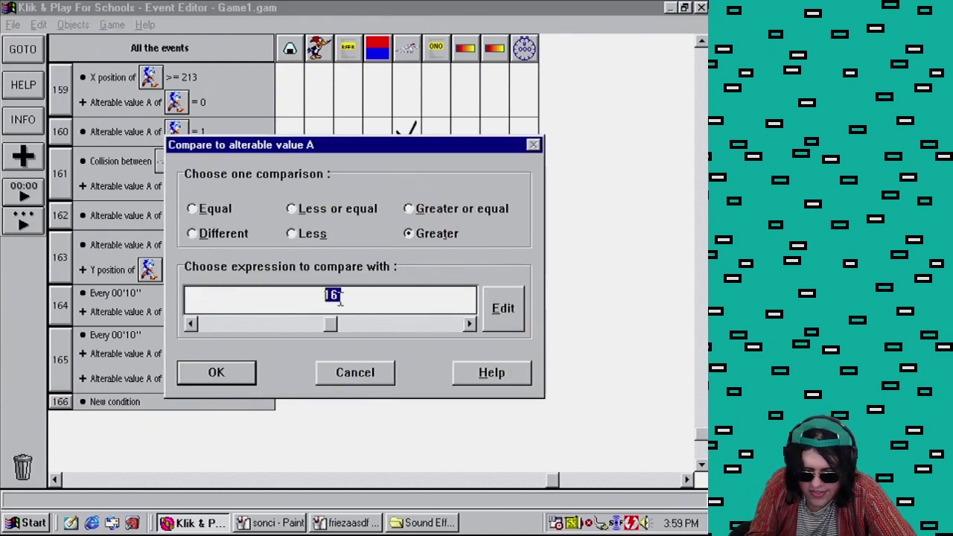
text(8)
key(Return)
- Copy the Oh No Beer direction action from event 164 to event 165 and change its expression to Dir("Oh No Beer") + 1
drag(436, 305, 442, 354)
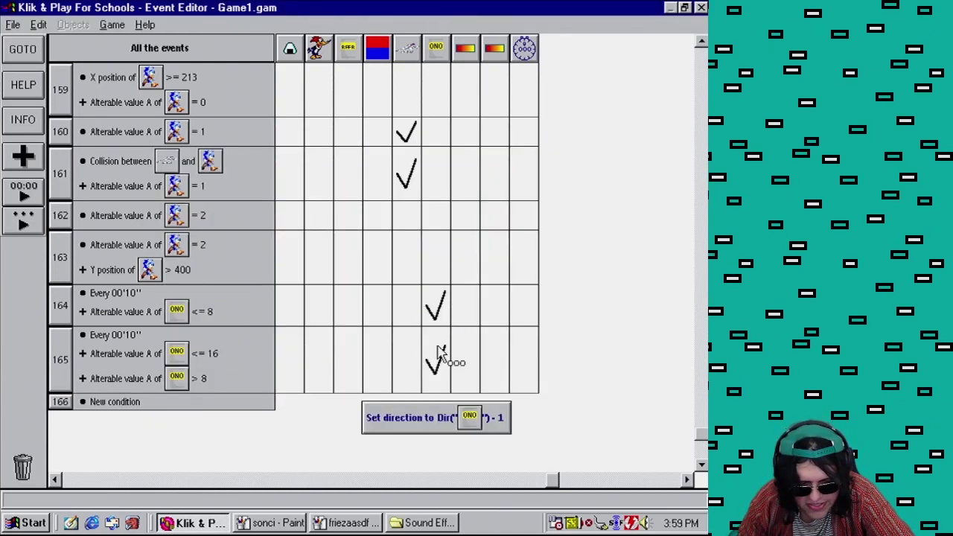
click(442, 354)
double_click(435, 344)
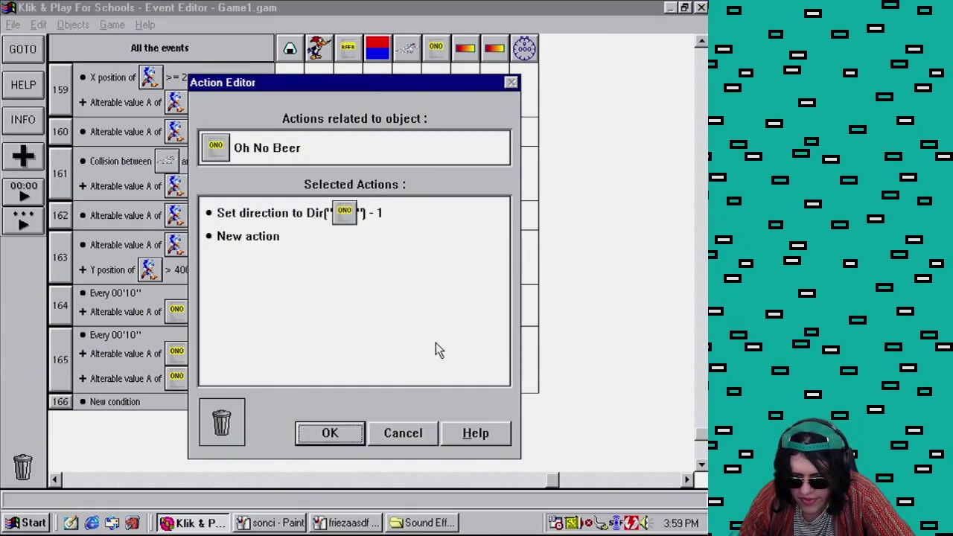
click(341, 212)
click(349, 344)
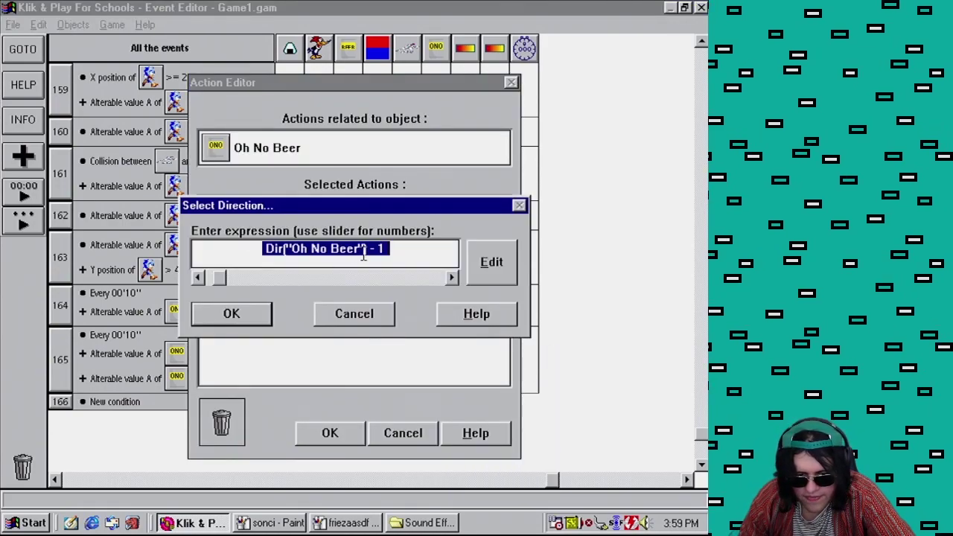
click(365, 255)
key(BackSpace)
key(BackSpace)
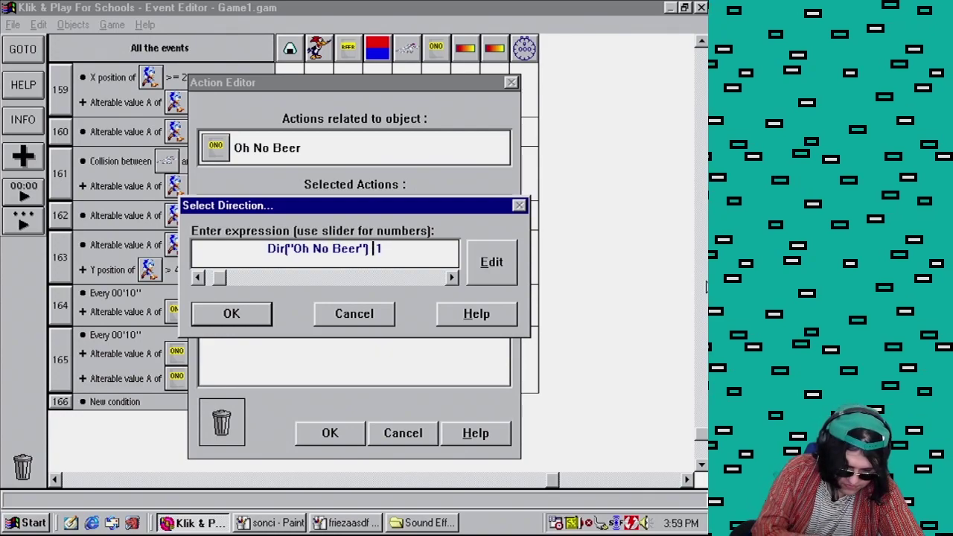
text(+)
click(262, 320)
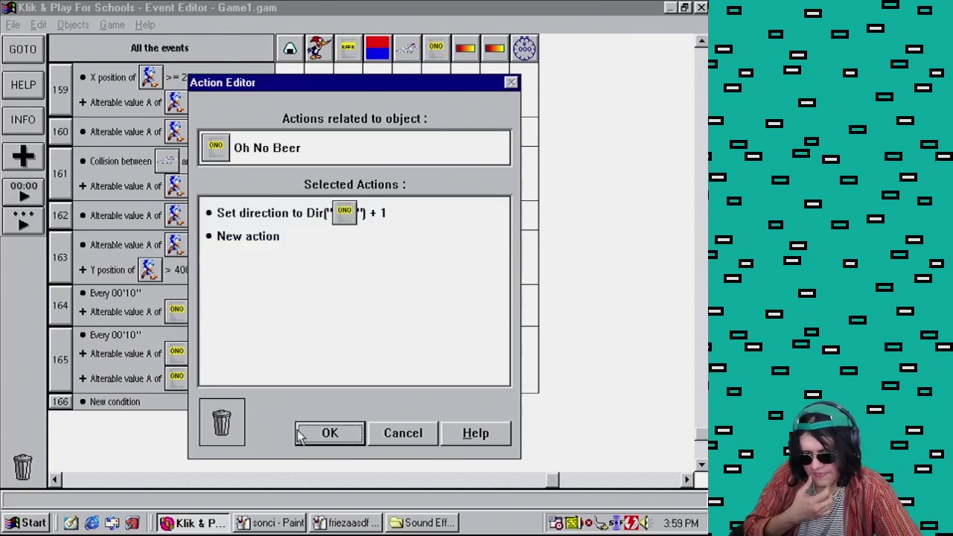
click(305, 434)
- Play the level as finished, move the character around to watch the thrown beers' paths with event 165 added, and close the test
click(112, 25)
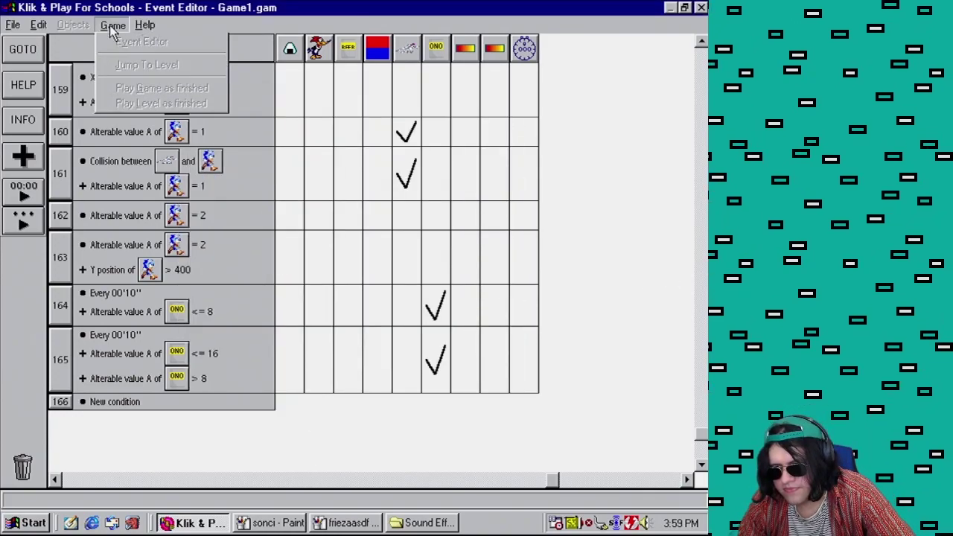
click(141, 57)
click(113, 26)
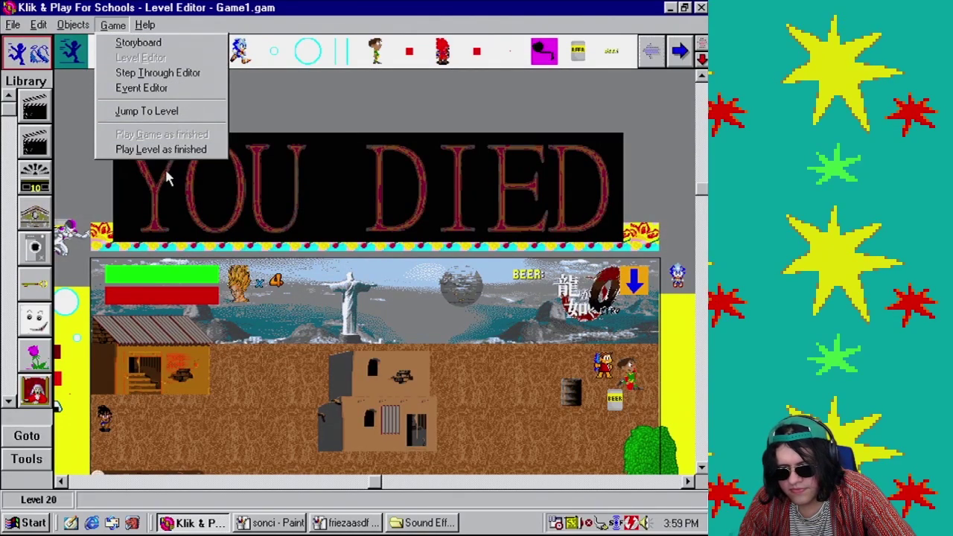
click(186, 149)
key(Right)
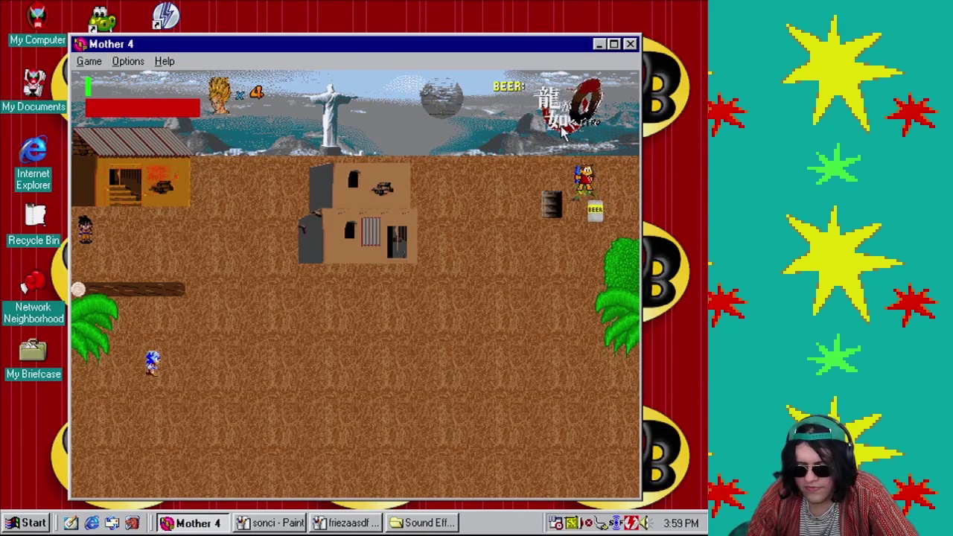
key(Right)
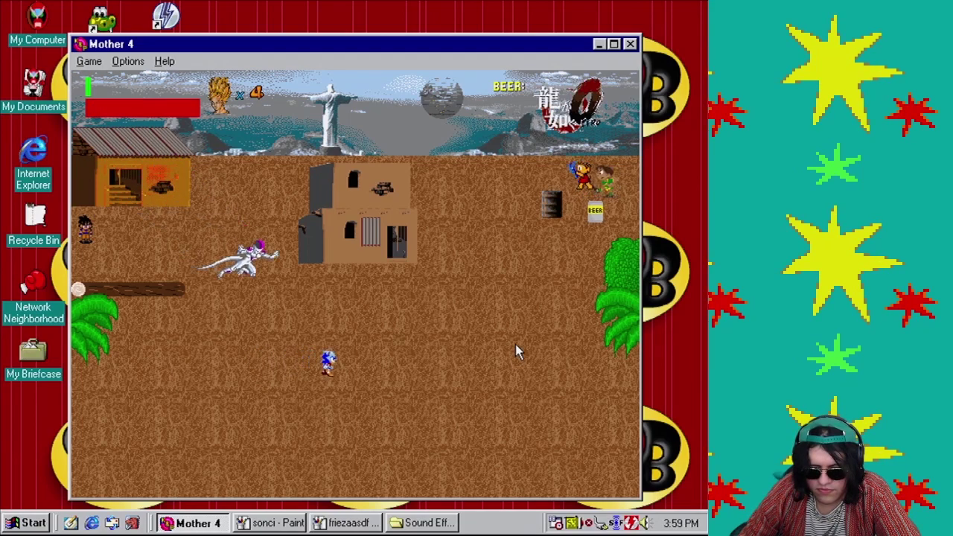
key(Down)
key(Left)
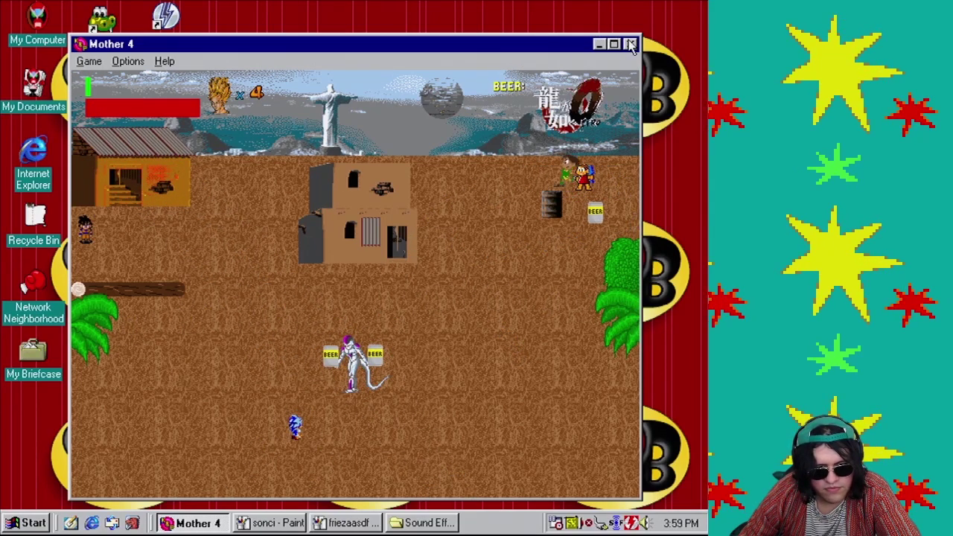
key(Left)
key(Up)
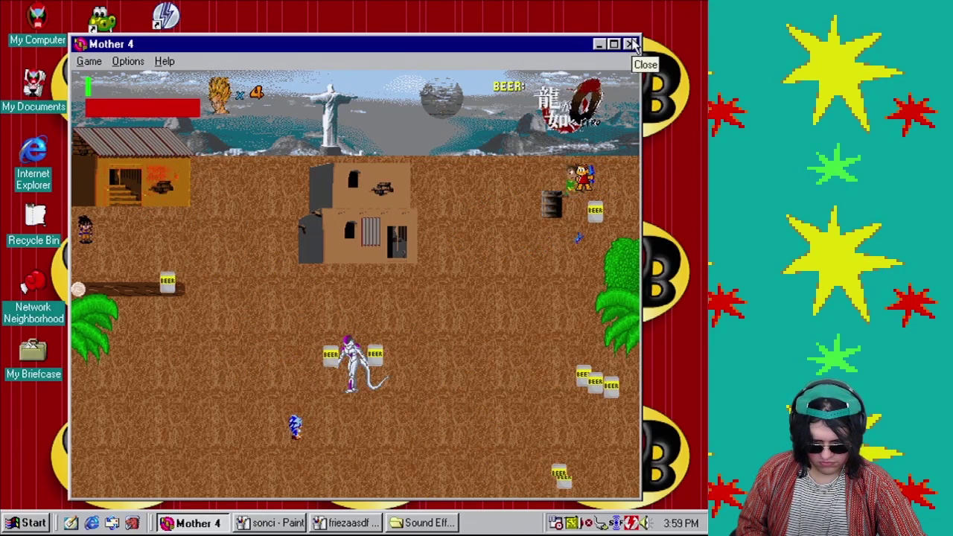
click(631, 44)
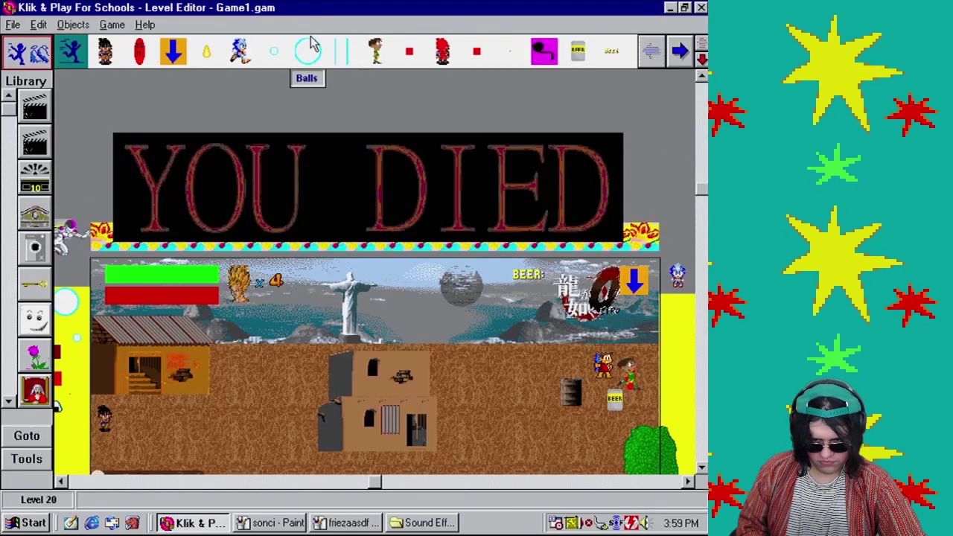
- Return to the Event Editor, check the direction numbering in an Oh No Beer direction selector from event 163, and cancel it
click(116, 25)
click(141, 87)
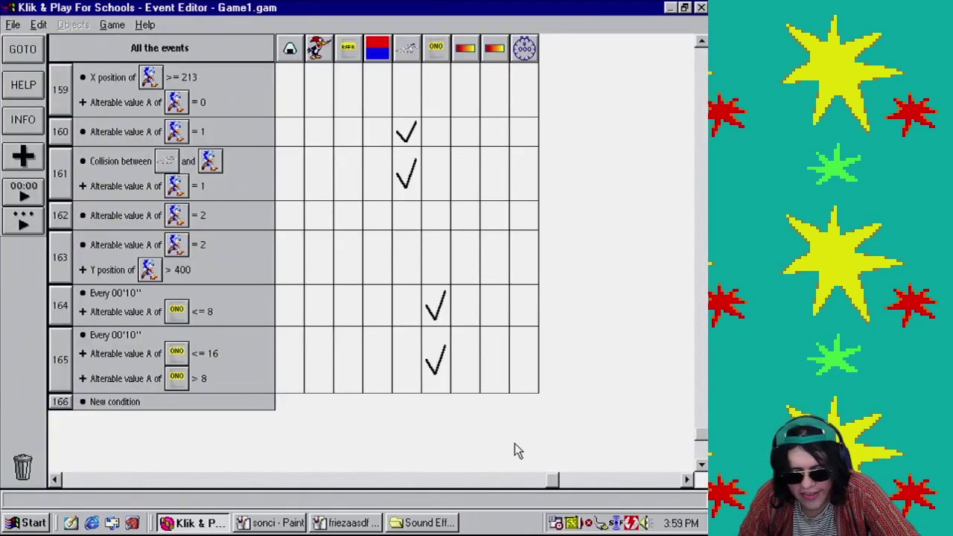
click(433, 261)
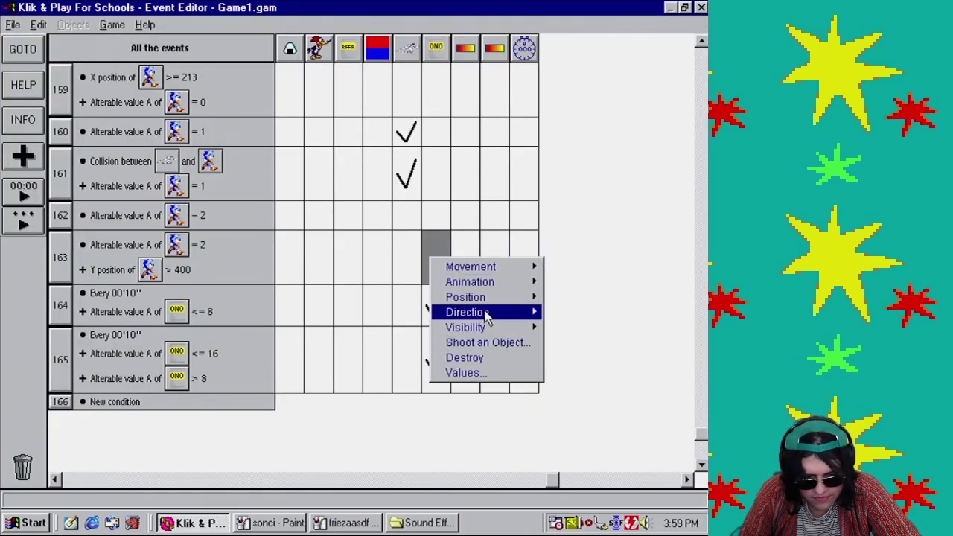
mouse_move(487, 314)
click(595, 314)
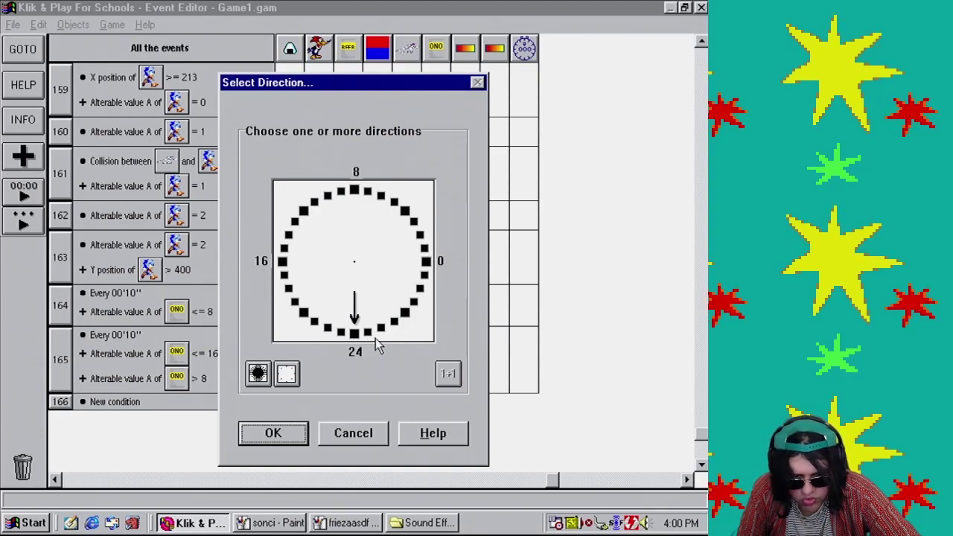
click(353, 438)
- Add a condition to event 164 that compares Oh No Beer's alterable value A as greater than 24
right_click(63, 313)
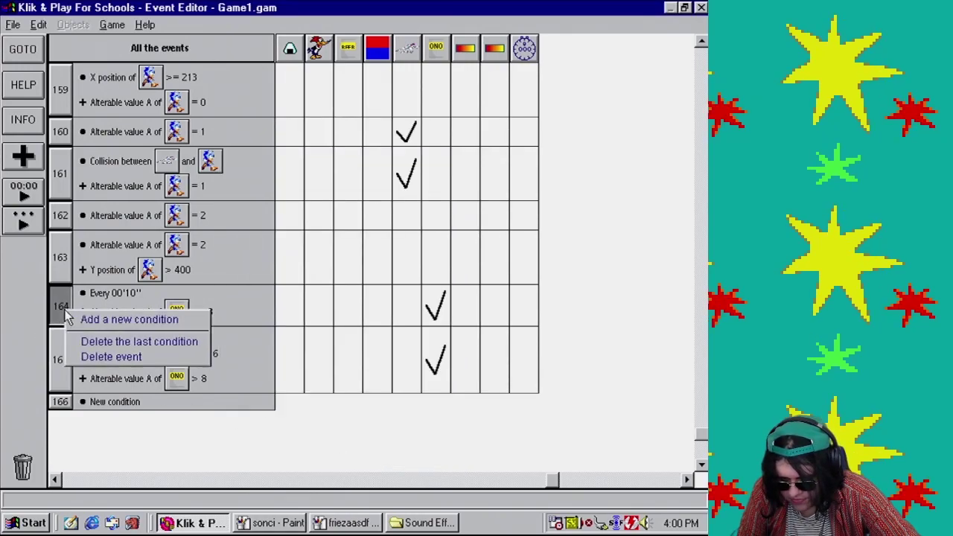
click(111, 320)
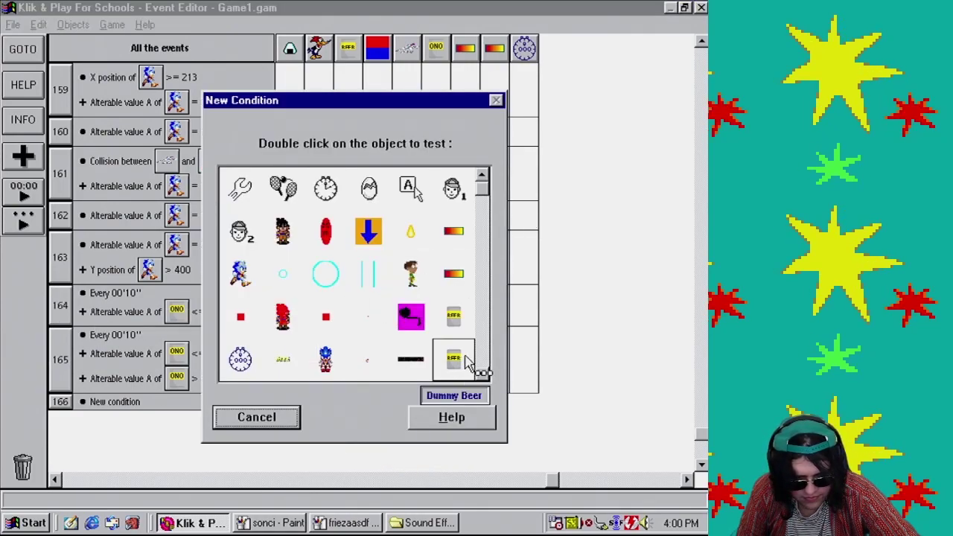
scroll(467, 362, down, 3)
double_click(240, 359)
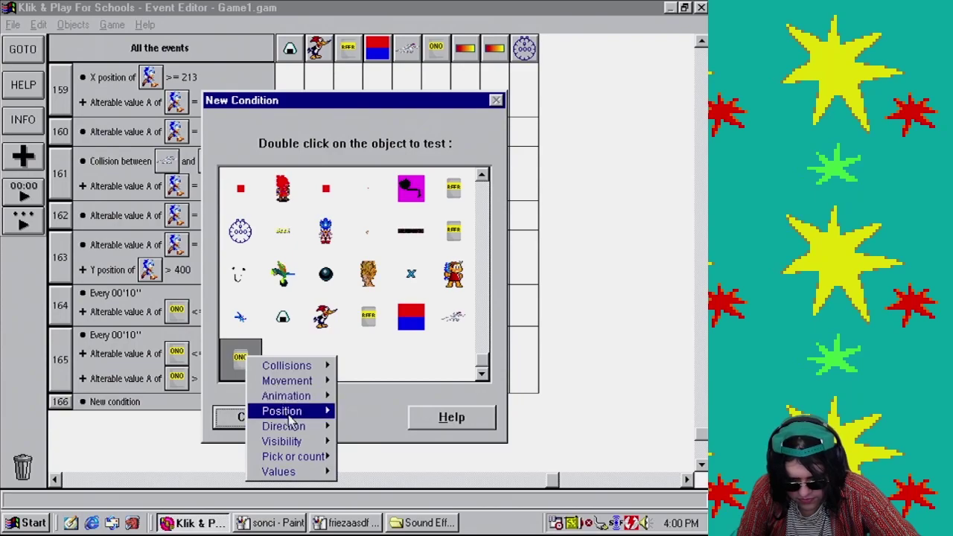
mouse_move(307, 472)
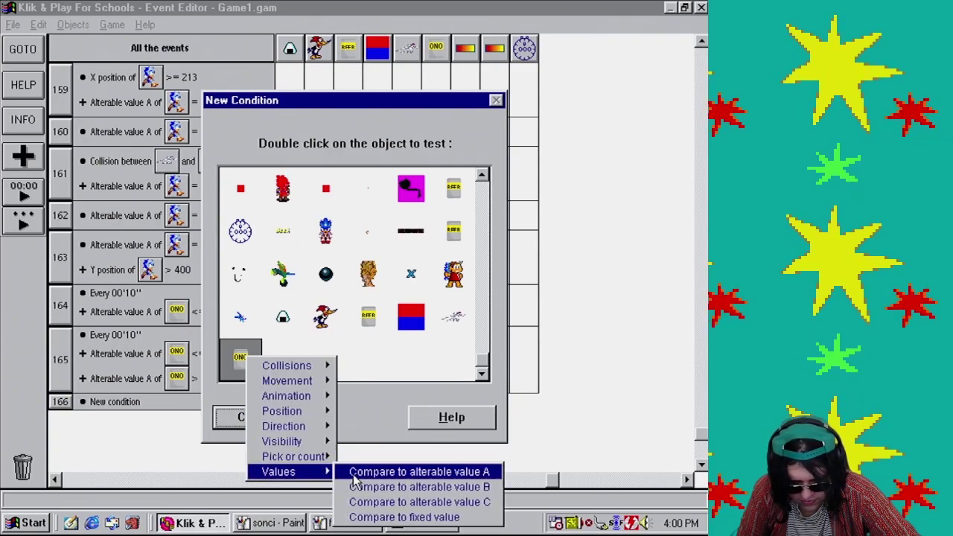
click(354, 477)
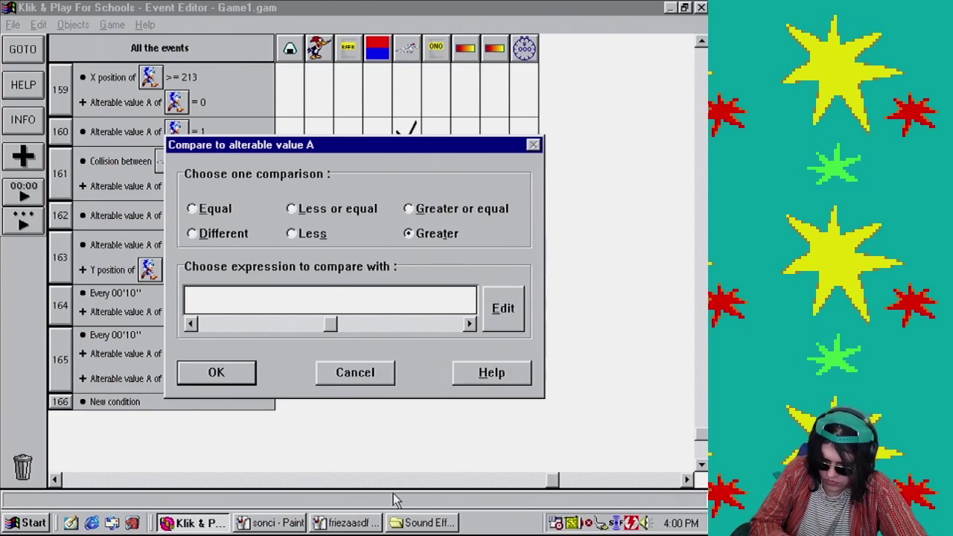
click(217, 373)
- Play the level as finished to test event 164's greater-than-24 condition, moving the character around the enemy, and close the test
click(111, 25)
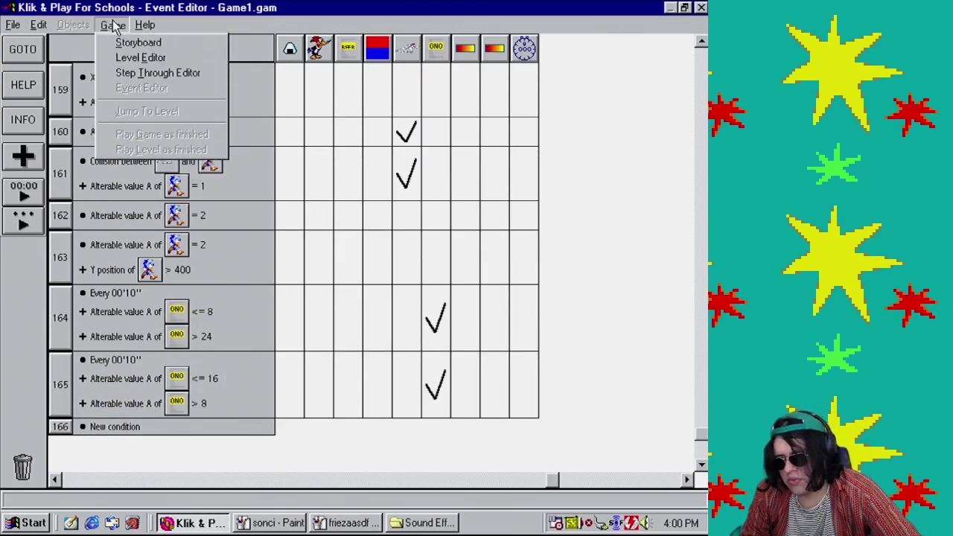
mouse_move(146, 24)
click(140, 57)
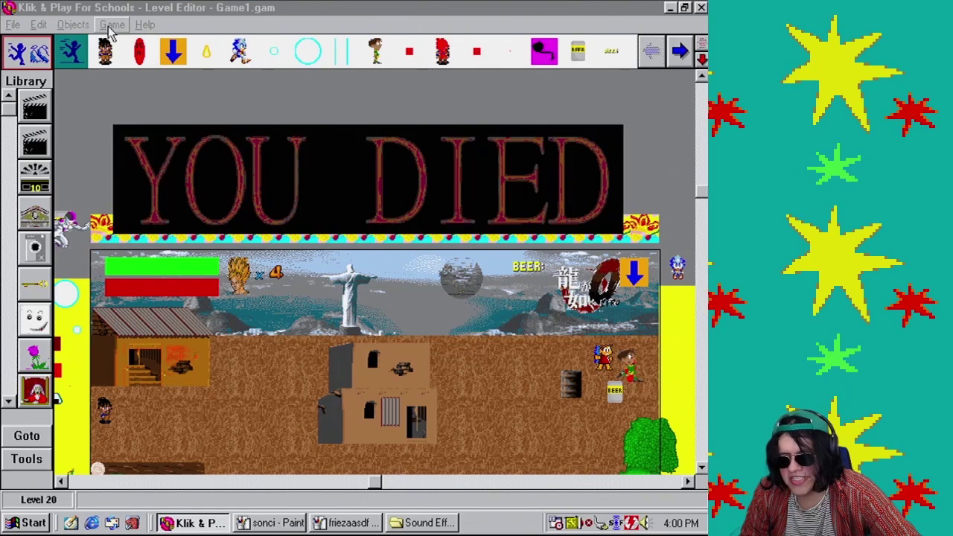
click(112, 24)
click(177, 149)
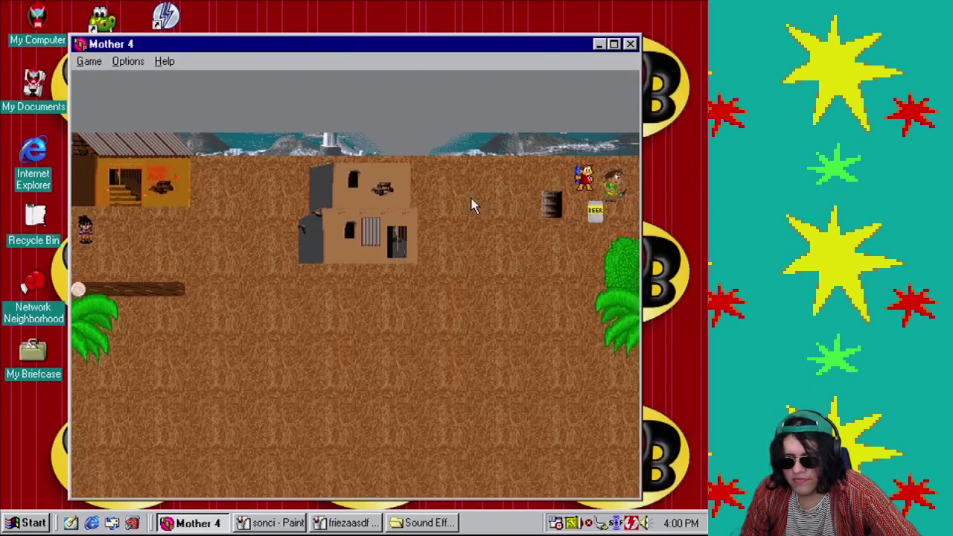
key(Right)
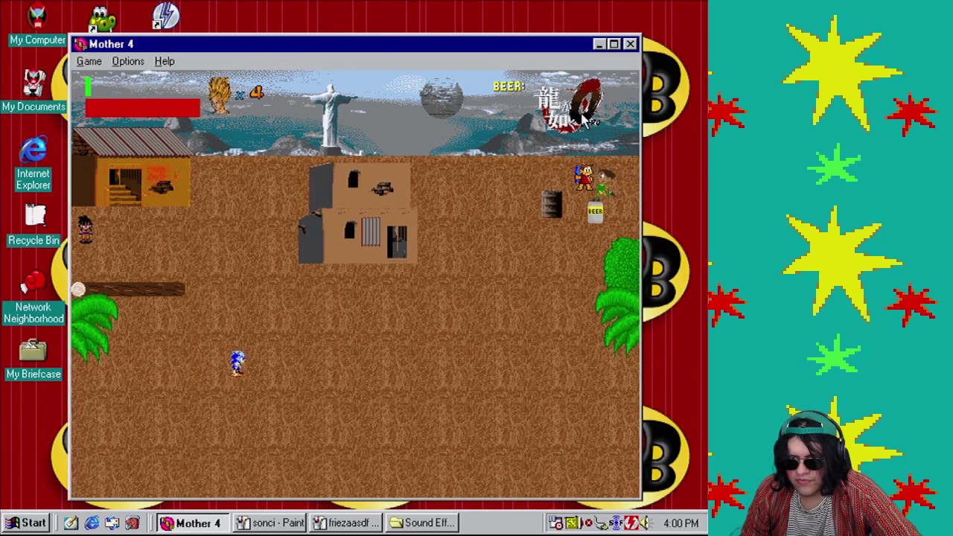
key(Down)
key(Left)
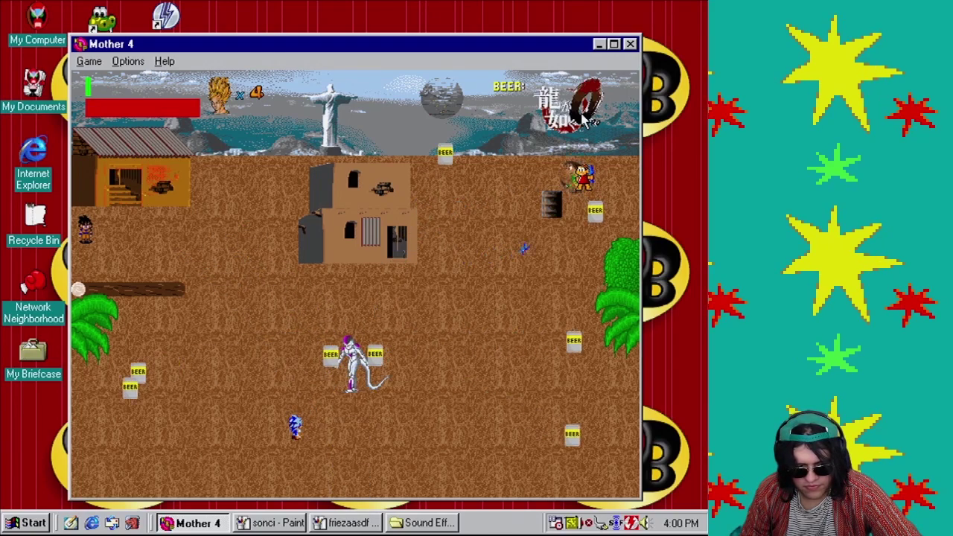
key(Left)
key(Up)
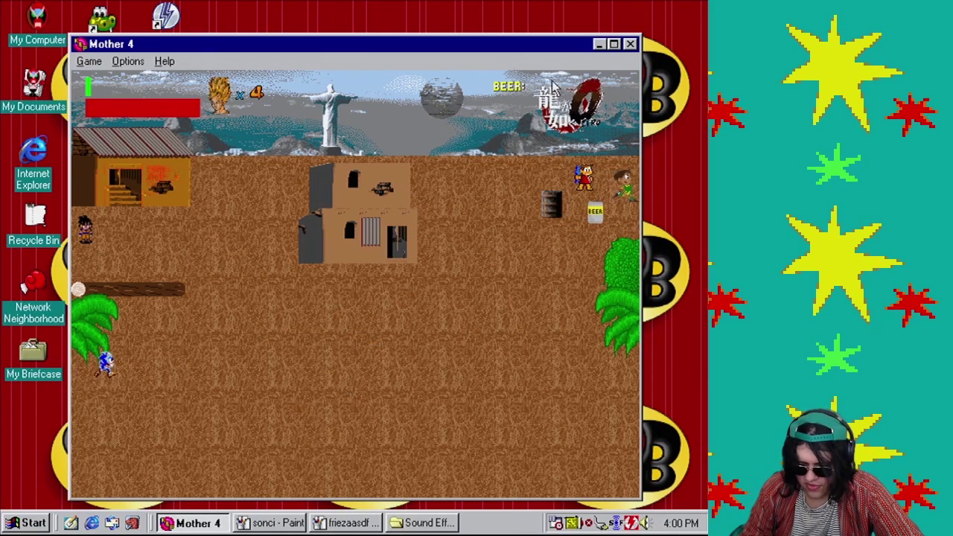
key(Right)
key(Right)
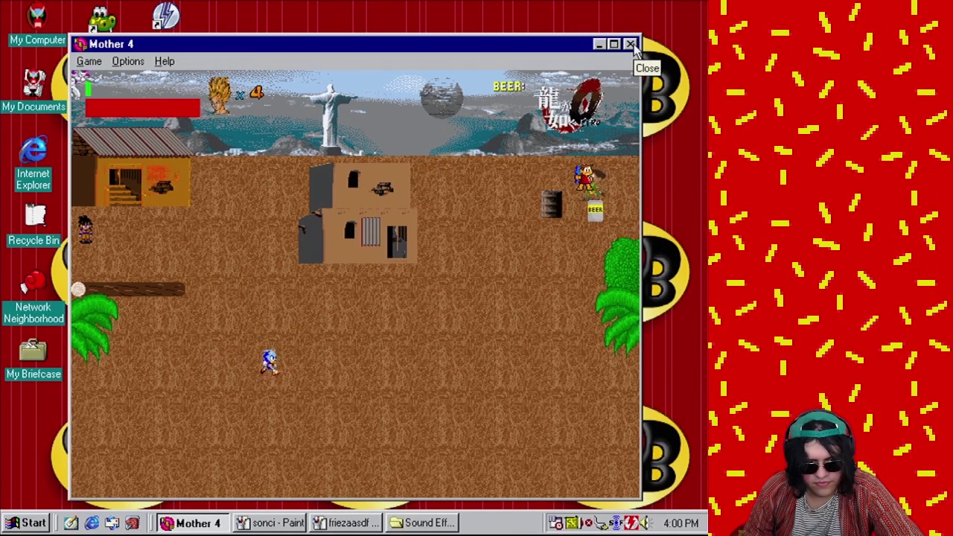
click(631, 44)
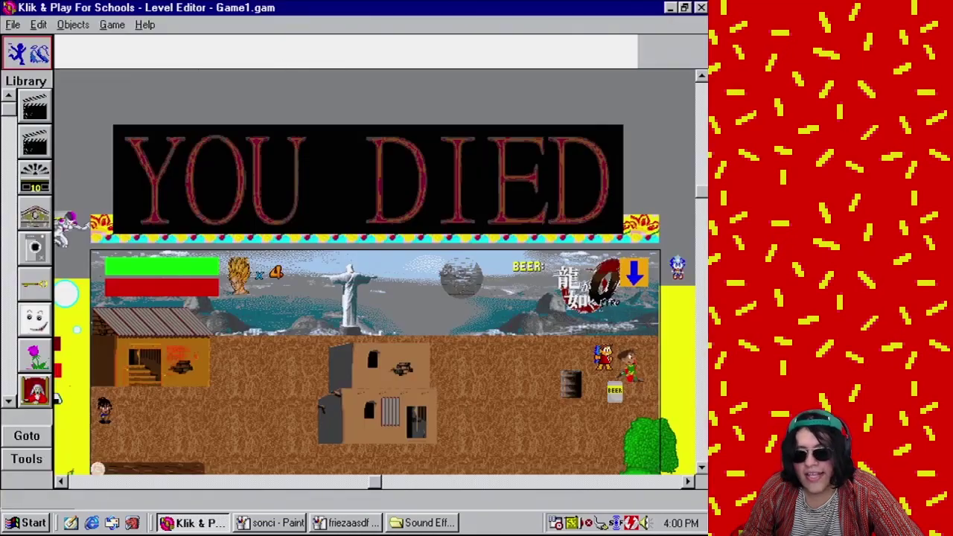
- Create a new event directly below event 164 from copies of its Every 00'10" timer and Oh No Beer alterable value A > 24 conditions
click(112, 25)
click(143, 89)
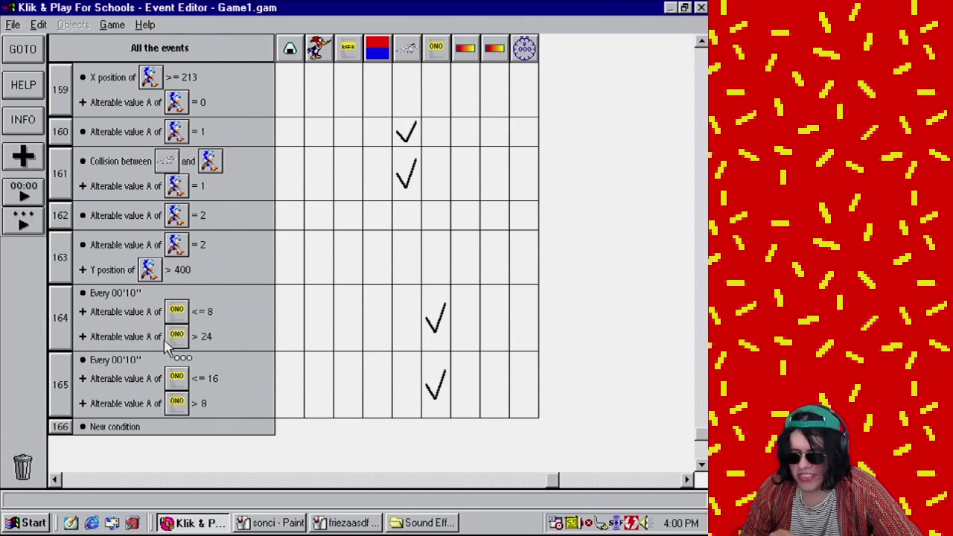
drag(123, 293, 115, 428)
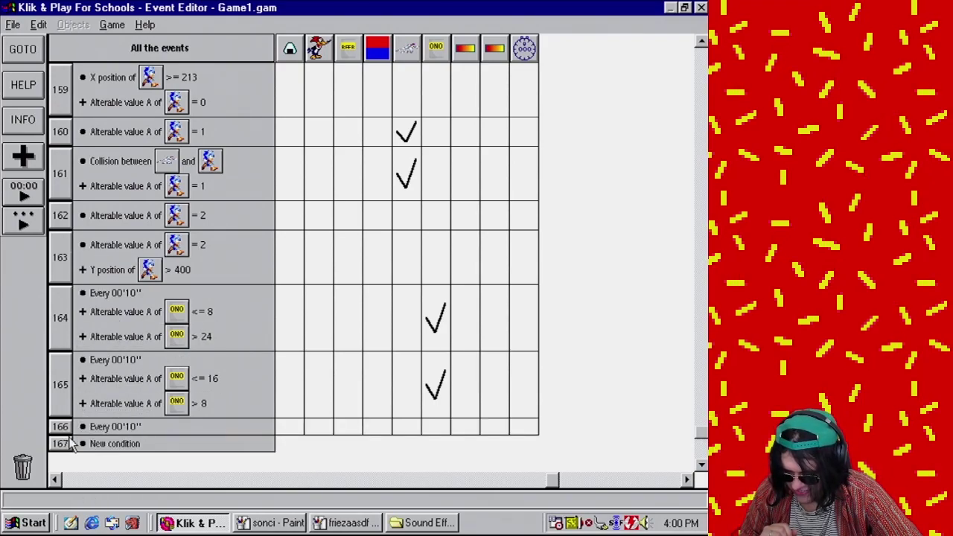
drag(63, 397, 62, 395)
drag(141, 337, 61, 360)
- Delete the greater-than-24 condition from event 164 and copy that event's Oh No Beer direction action to event 165
right_click(141, 343)
click(186, 403)
drag(436, 314, 436, 344)
- Play the level as finished with the split events, move the character through several beer throws to watch their paths, and close the test
click(112, 24)
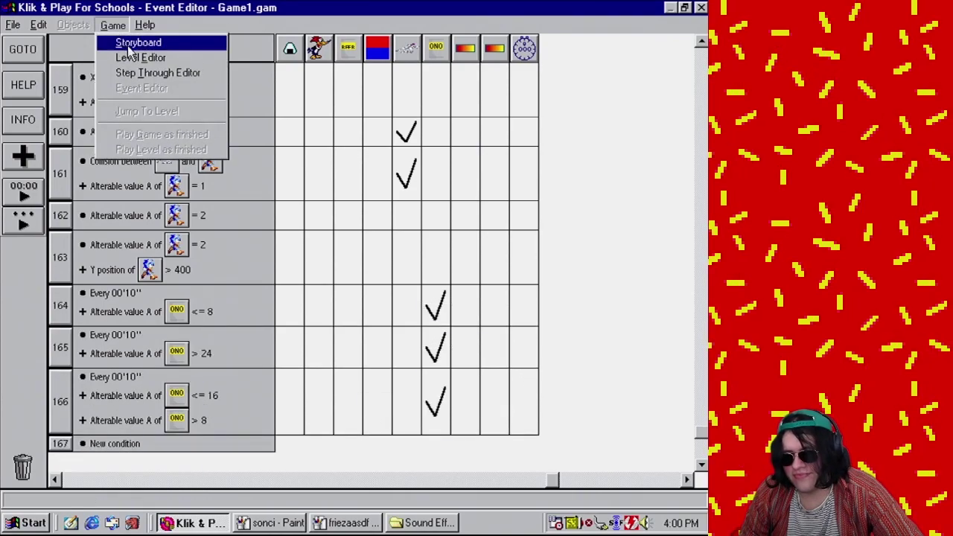
click(134, 55)
click(112, 24)
click(168, 150)
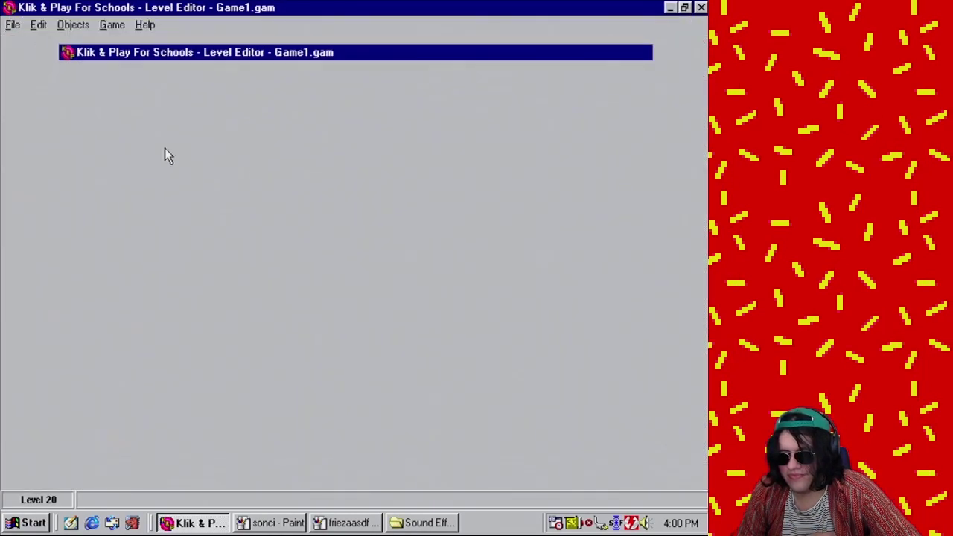
key(Right)
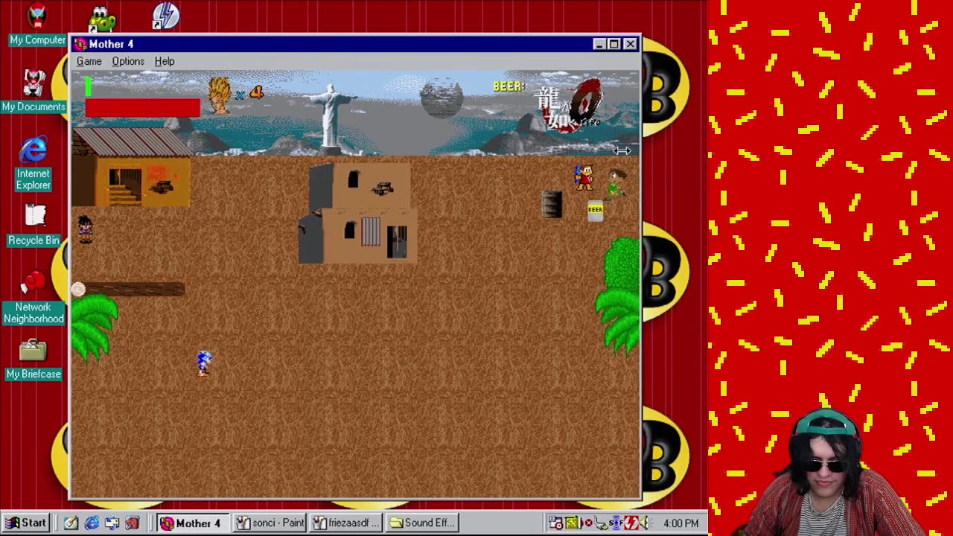
key(Left)
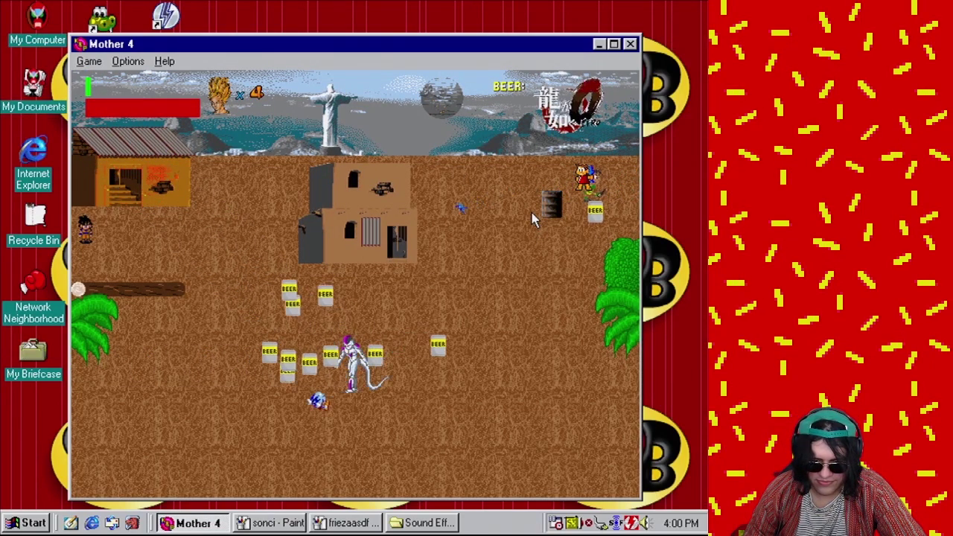
key(Right)
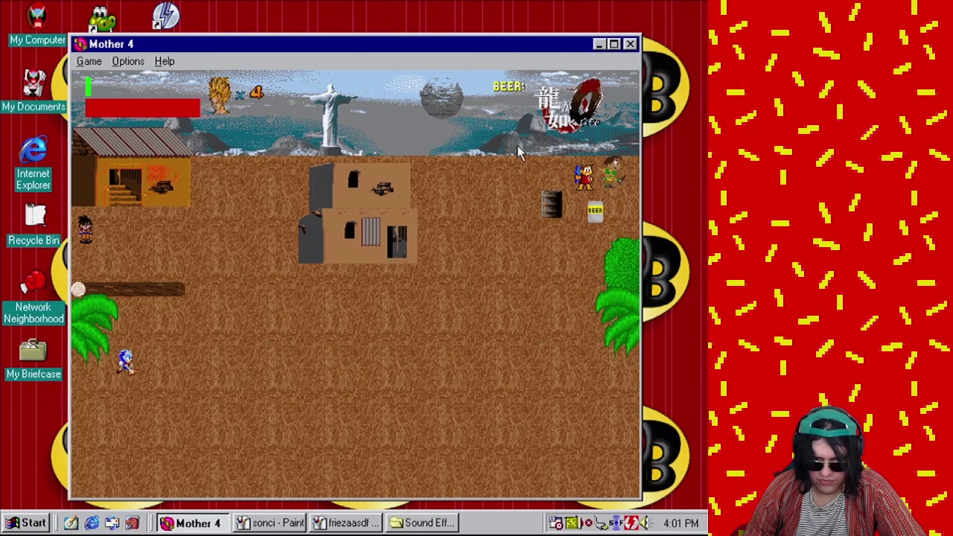
key(Right)
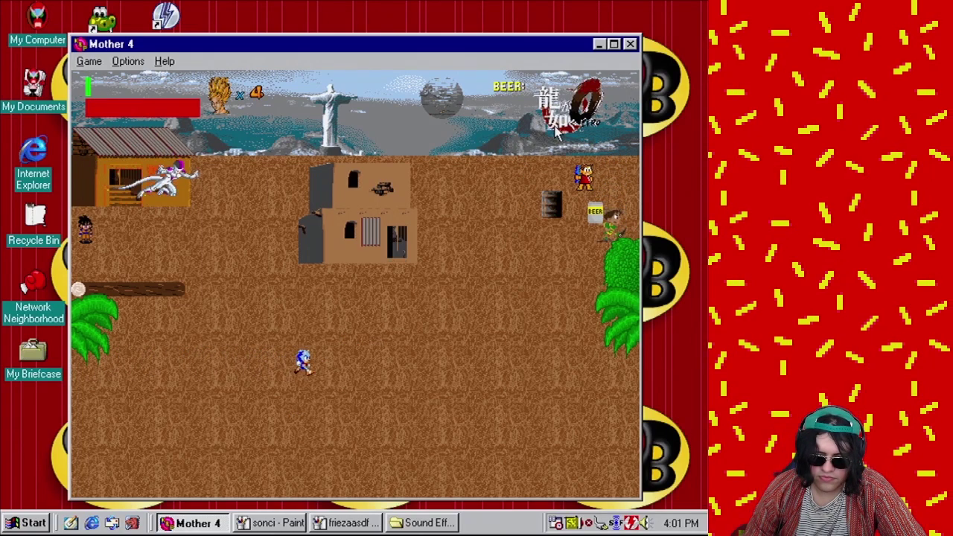
key(Left)
key(Down)
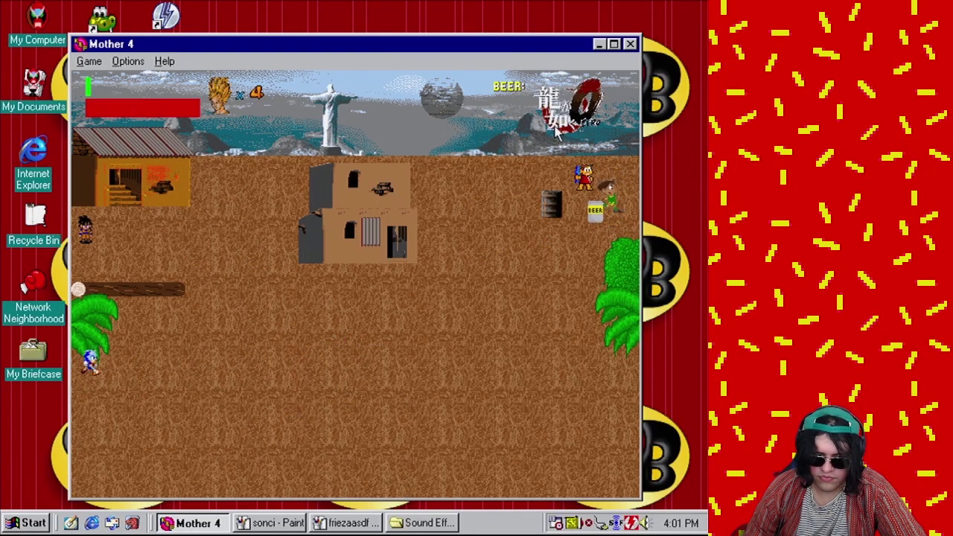
key(Right)
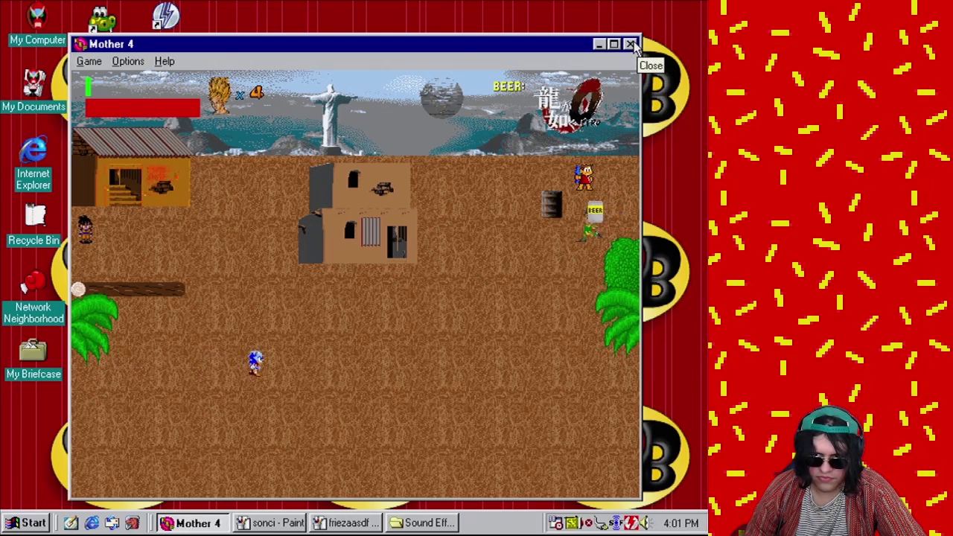
key(Right)
key(Left)
key(Down)
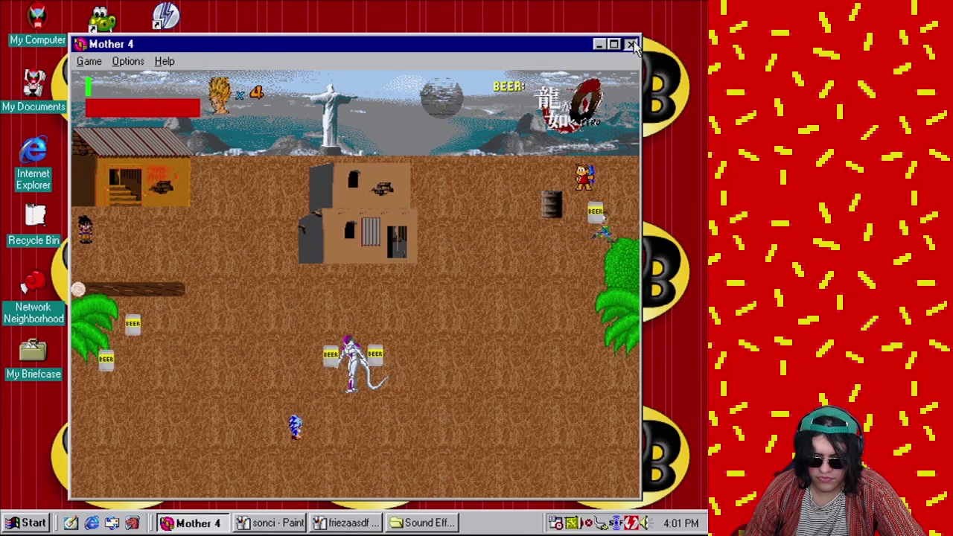
click(631, 44)
click(112, 24)
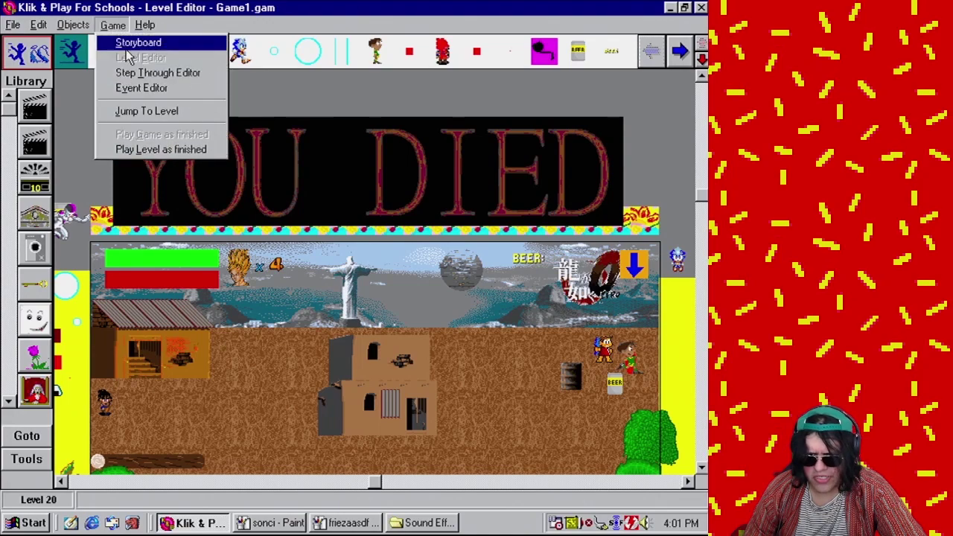
- Check the direction numbering in the Oh No Beer direction picker for event 163, then cancel without choosing a direction
click(148, 87)
click(436, 254)
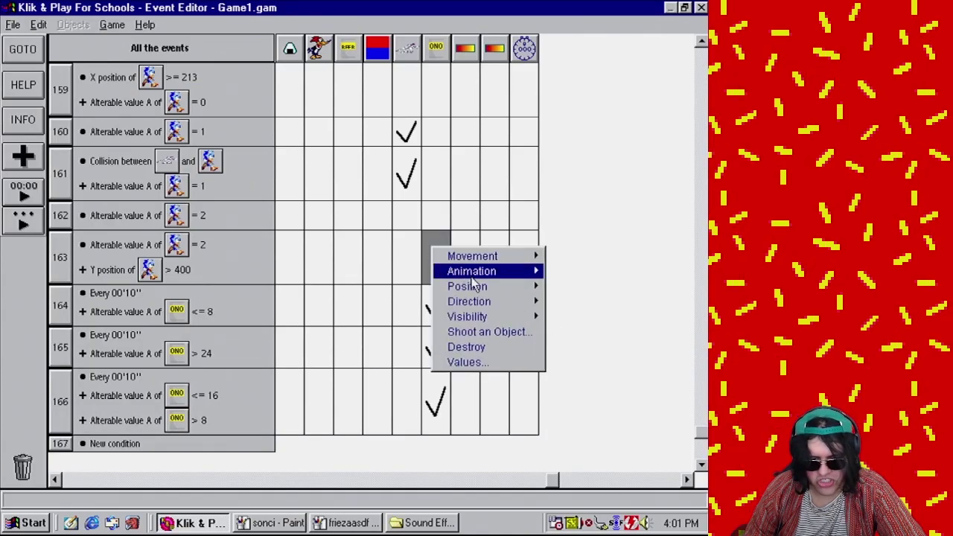
mouse_move(493, 274)
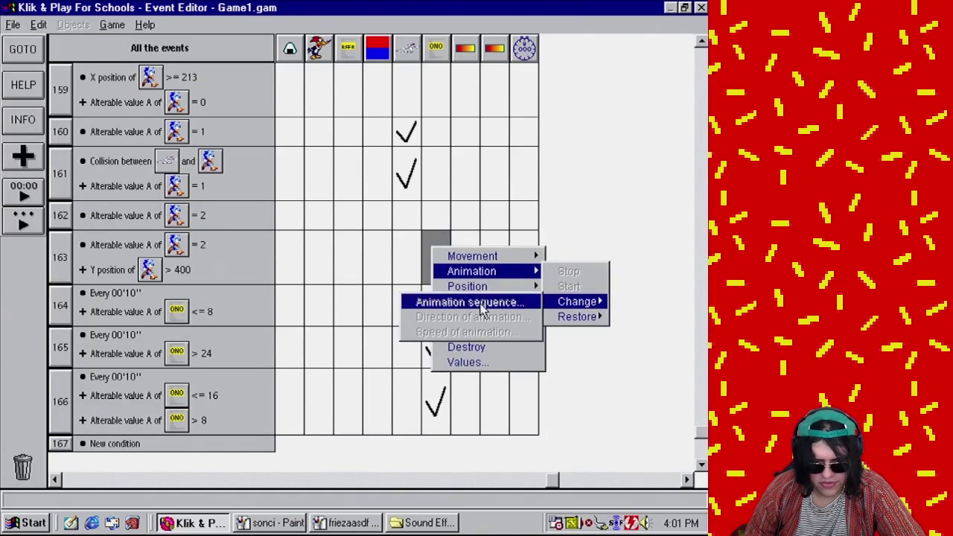
mouse_move(491, 308)
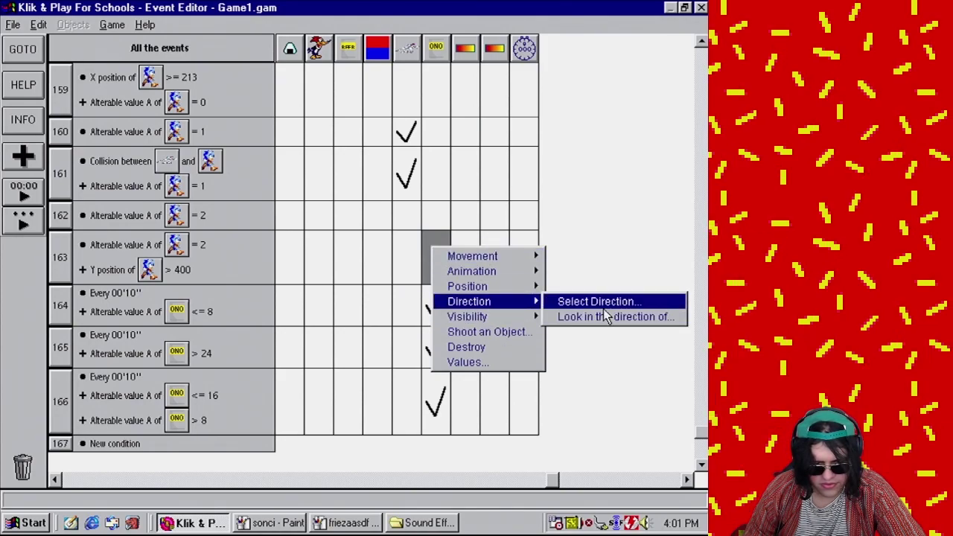
click(588, 301)
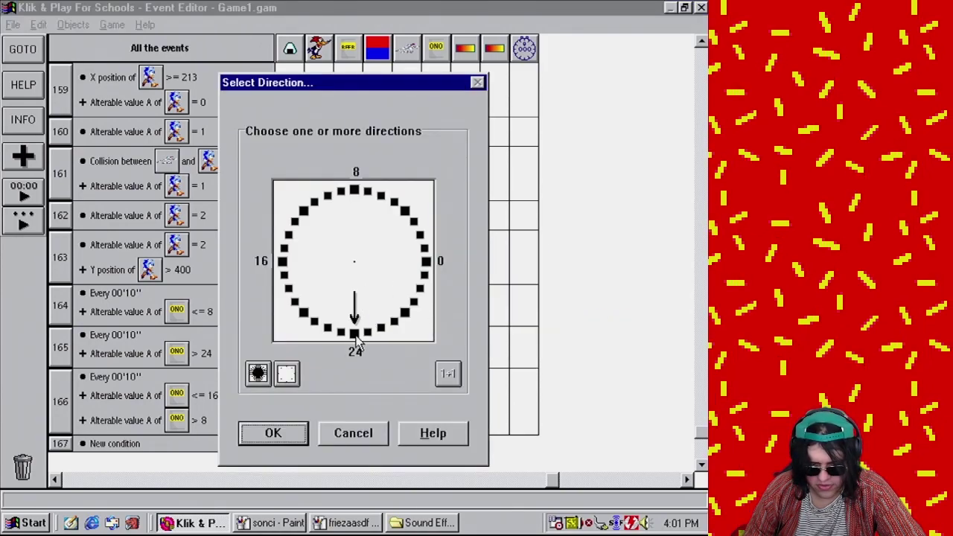
click(387, 432)
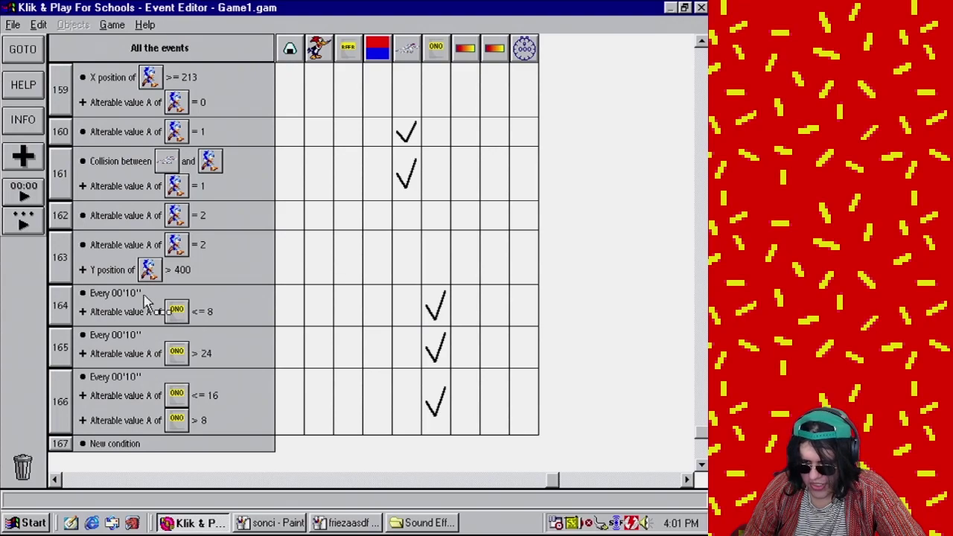
- Change event 164's repeating timer to 20 hundredths of a second and copy that timer condition over event 165's
right_click(134, 295)
click(154, 302)
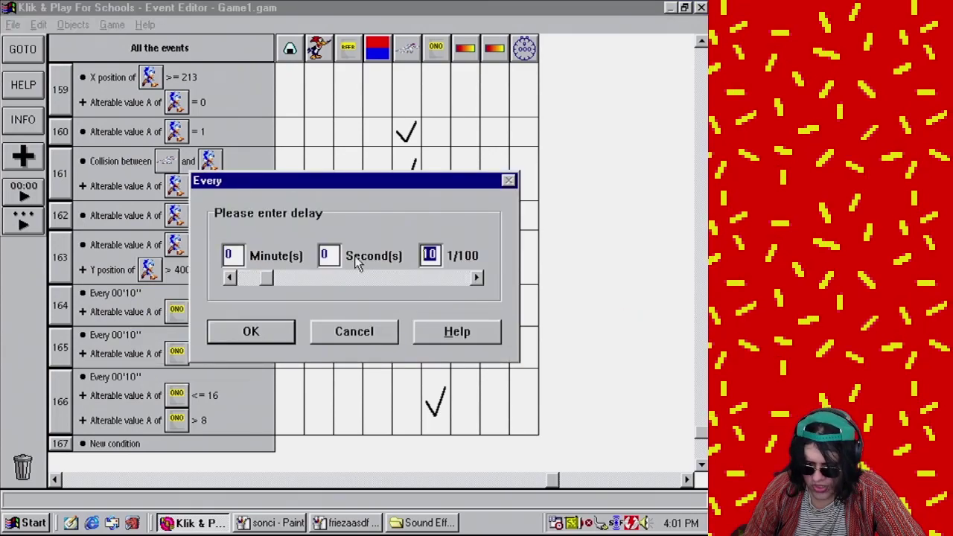
text(20)
click(274, 335)
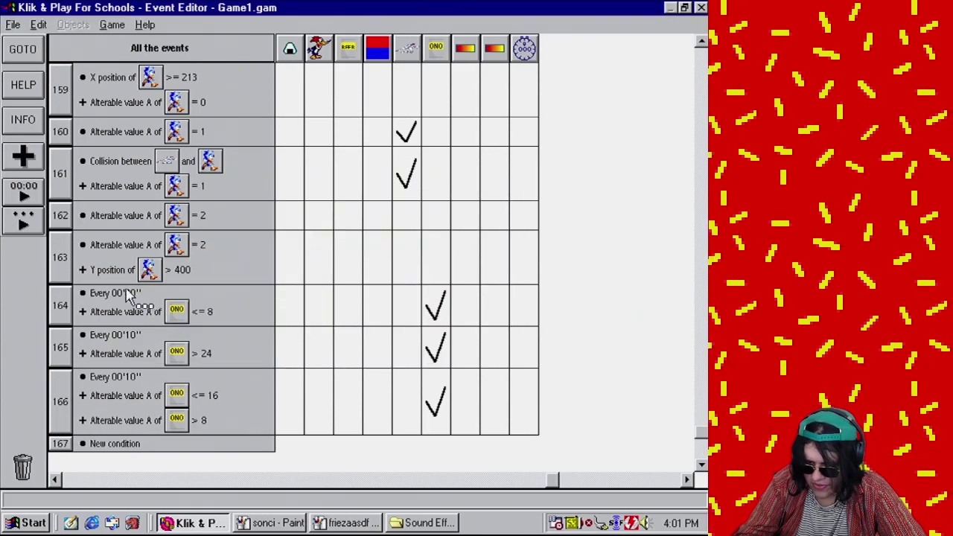
drag(119, 294, 126, 336)
- Play the level as finished to test the 00'20" timers, moving the character around the enemy through several beer throws, and close the test
click(113, 24)
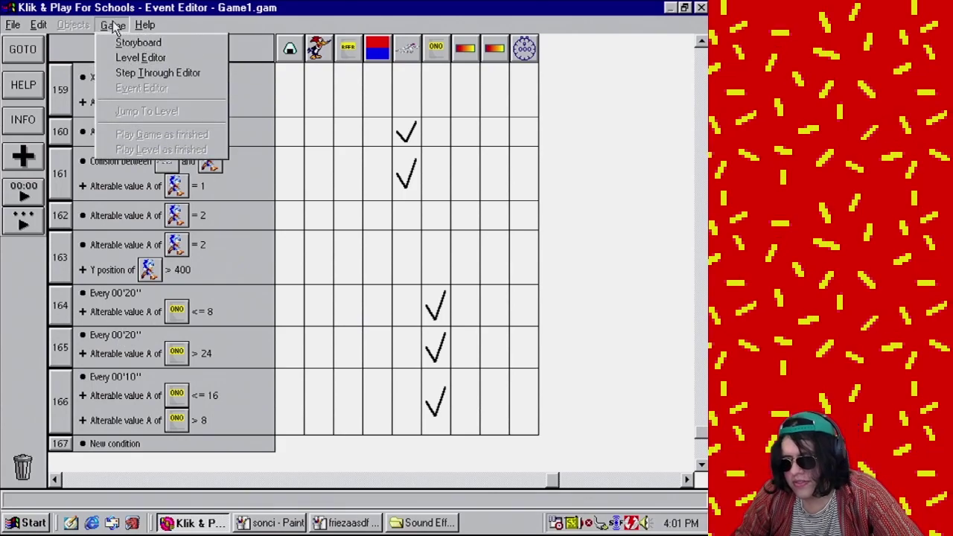
click(128, 58)
click(113, 25)
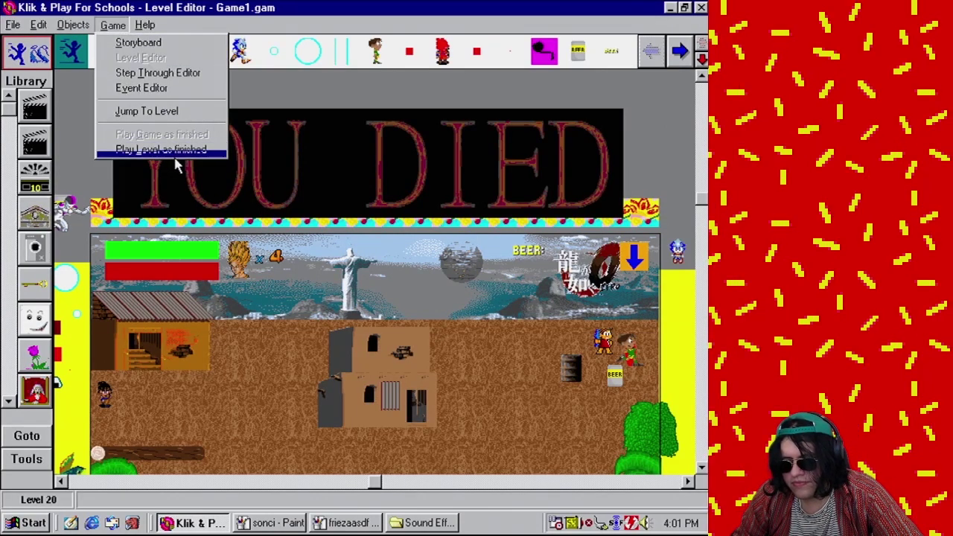
click(165, 151)
key(Right)
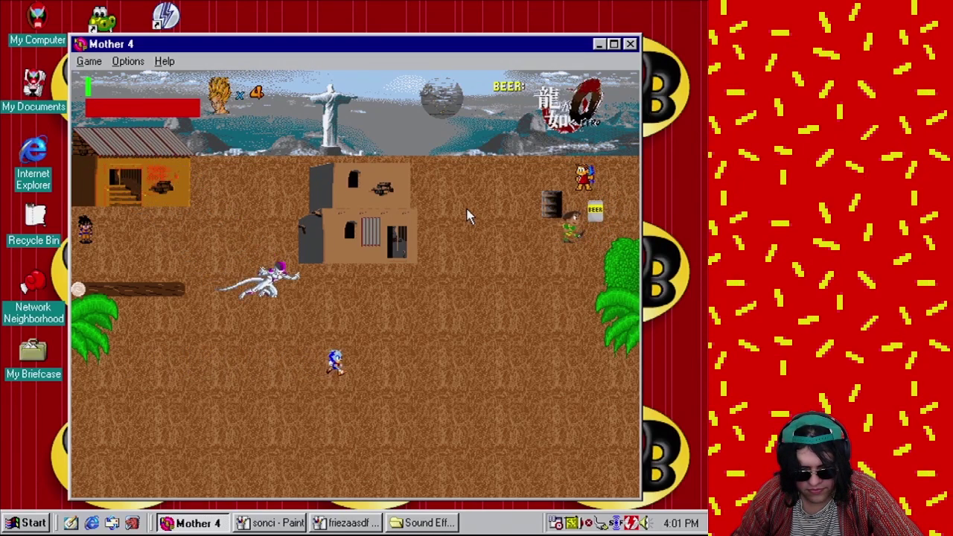
key(Down)
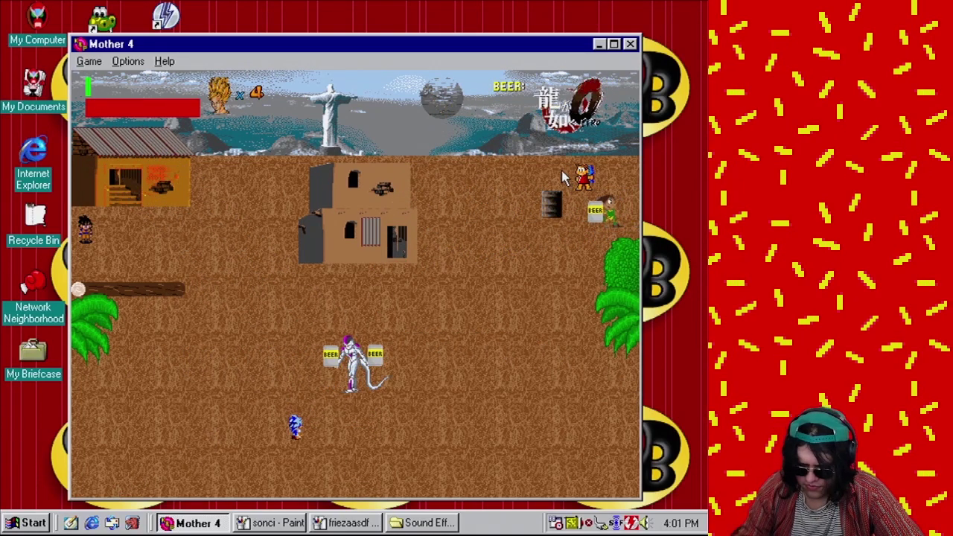
key(Right)
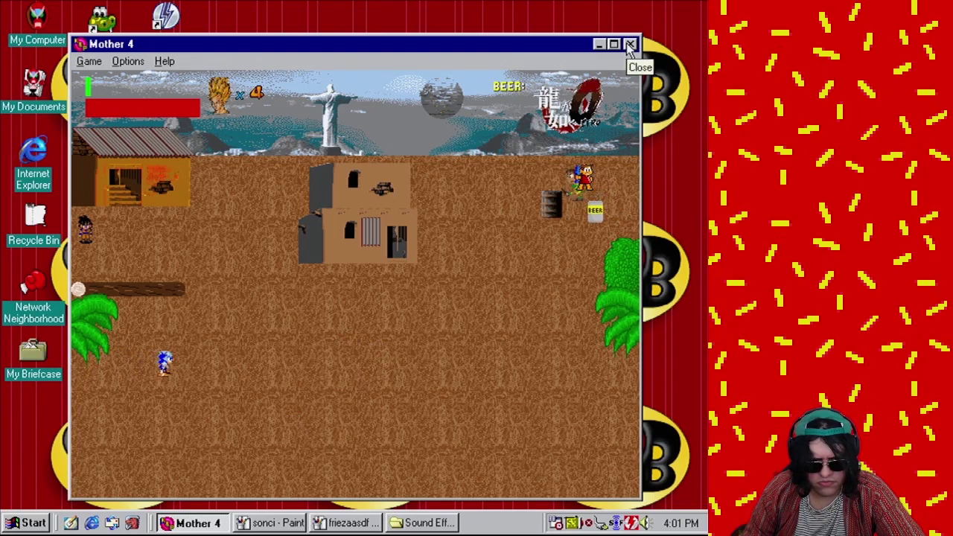
key(Right)
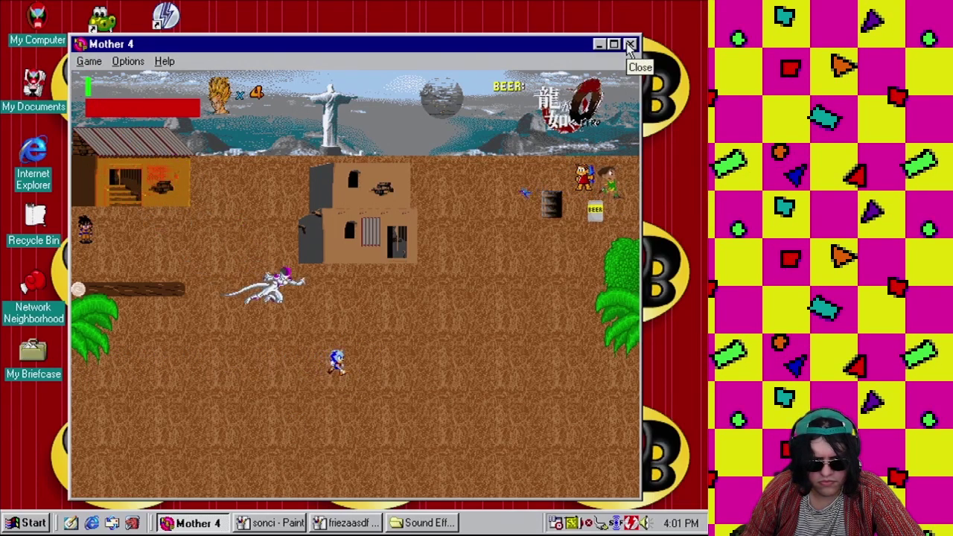
key(Down)
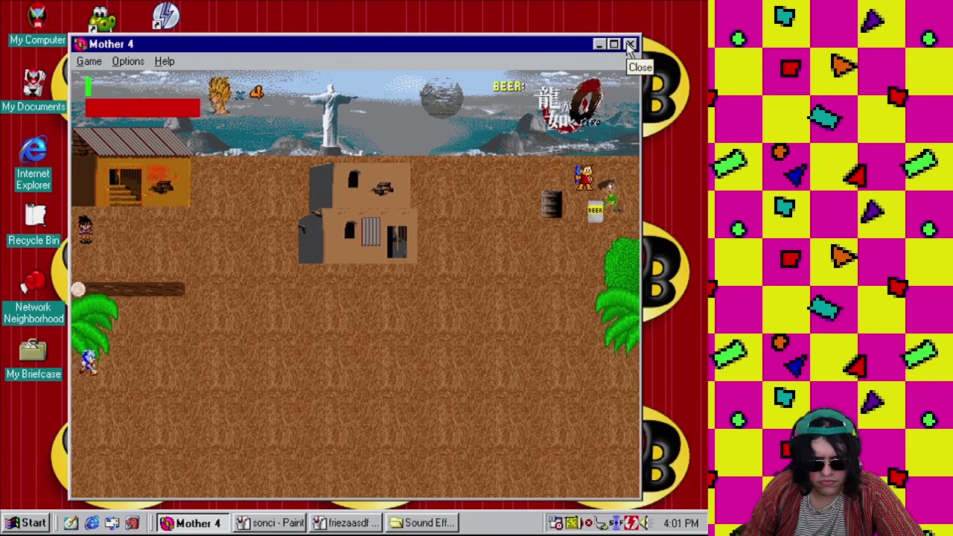
key(Right)
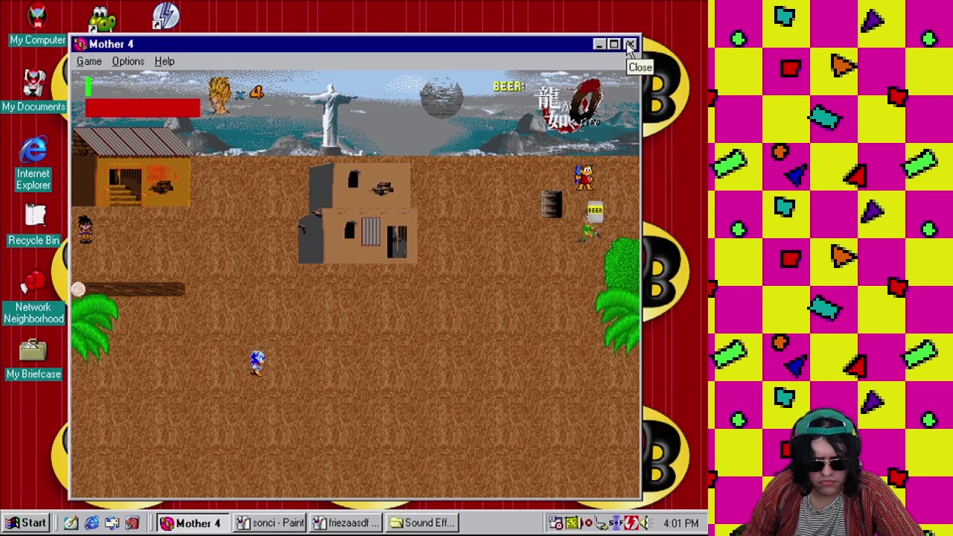
key(Right)
key(Down)
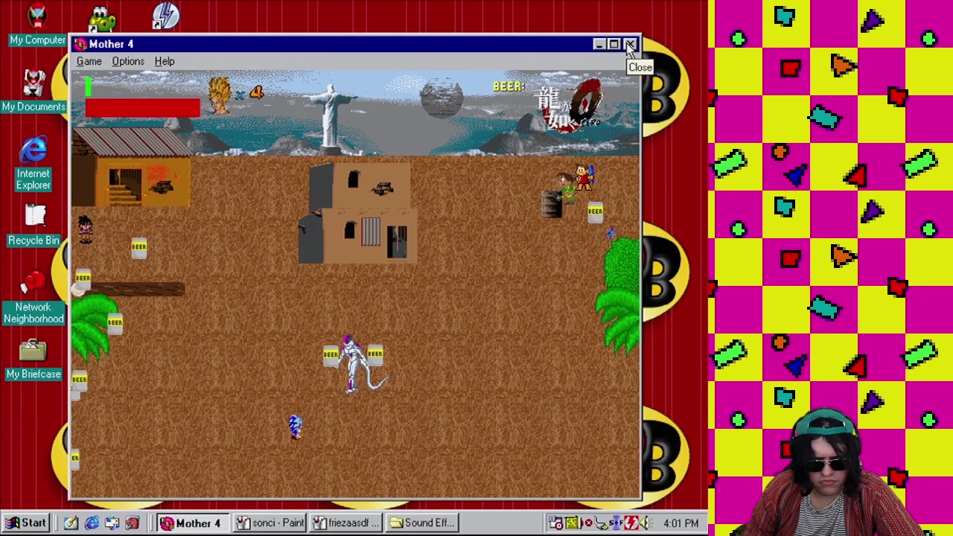
click(629, 45)
- Set event 164's repeating timer in the event editor to 1 hundredth of a second and copy it over event 165's timer
click(113, 24)
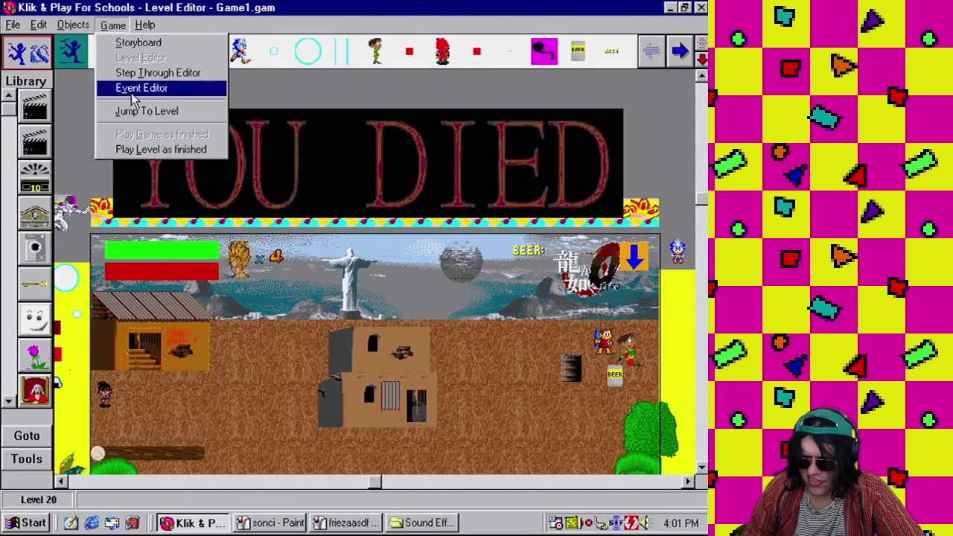
click(134, 89)
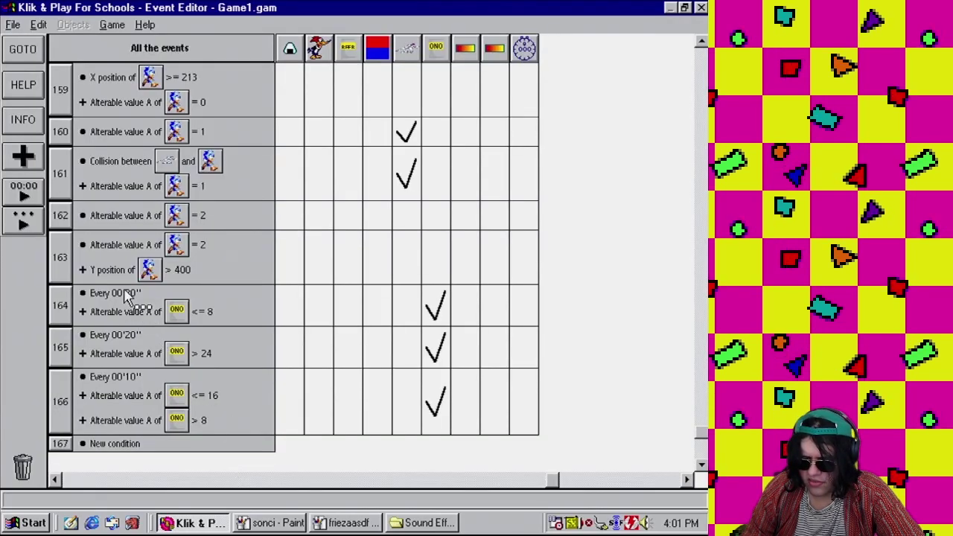
right_click(127, 295)
click(149, 301)
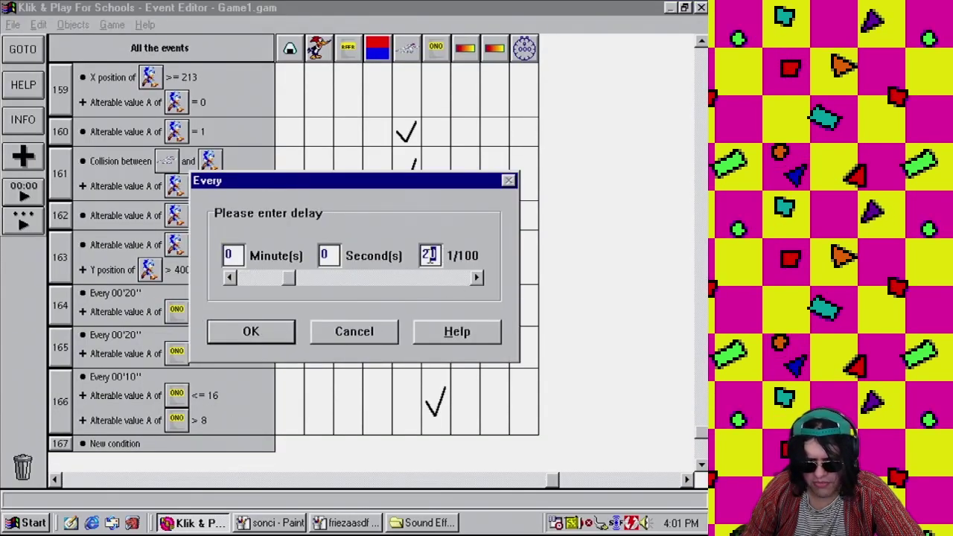
click(253, 335)
drag(111, 293, 117, 335)
- Play the level as finished with the 00'01" timers, move the character near the enemy to watch the beer paths, and close the test
click(113, 24)
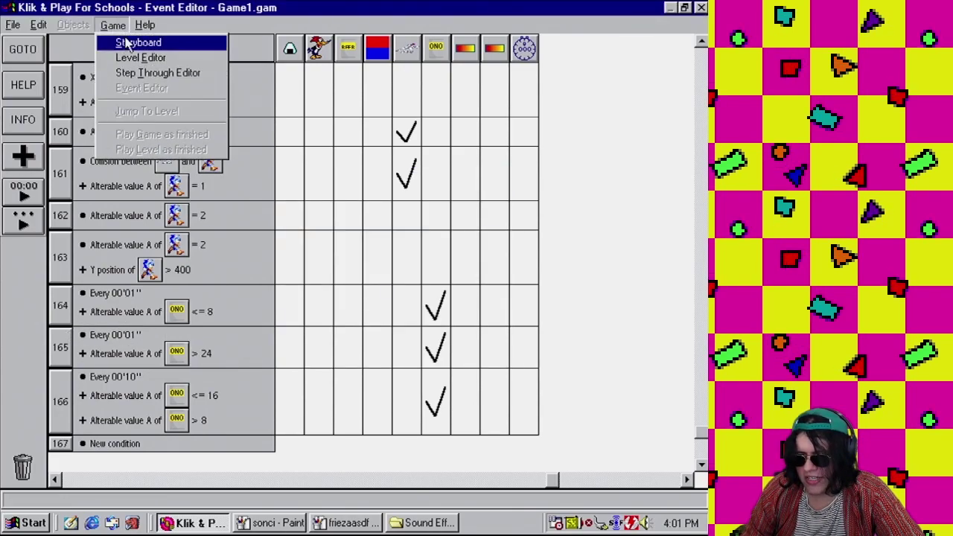
click(134, 55)
click(112, 25)
click(149, 149)
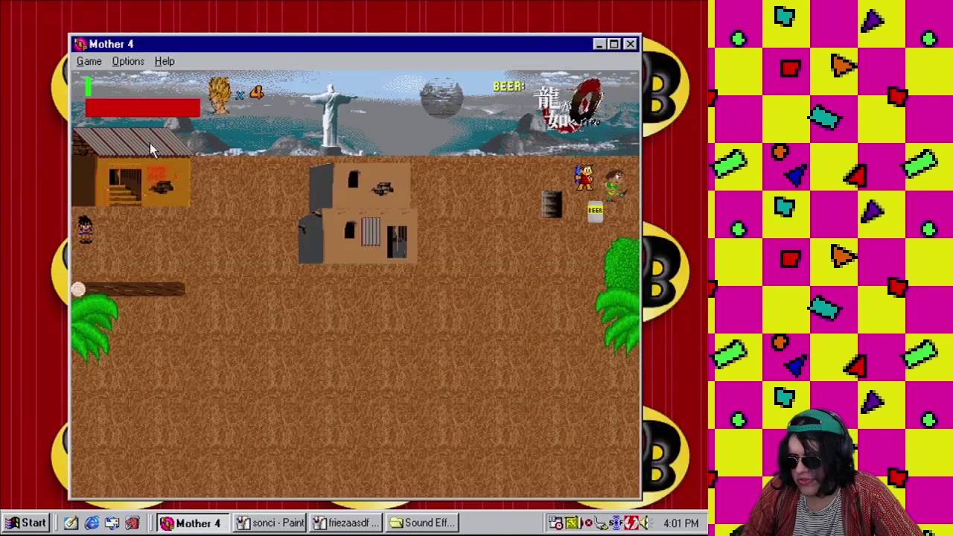
key(Right)
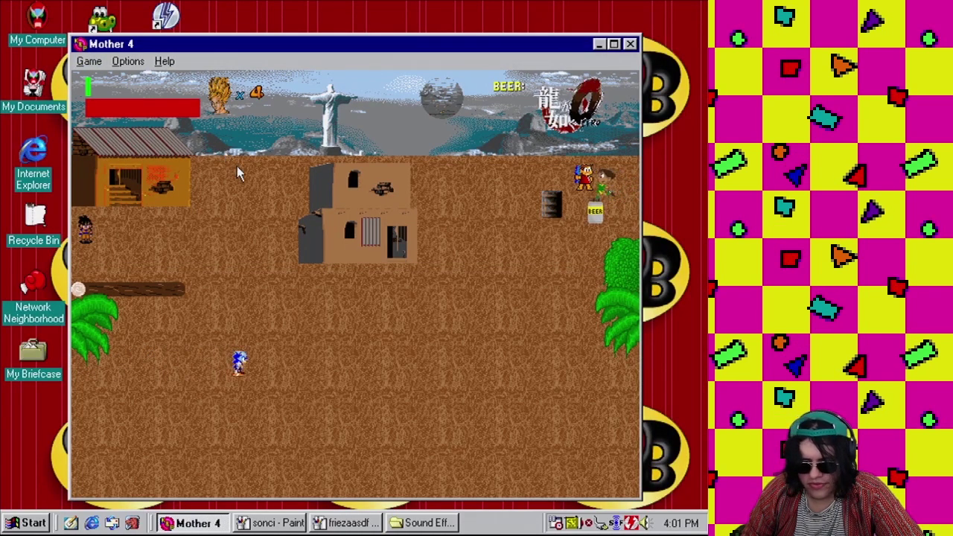
key(Left)
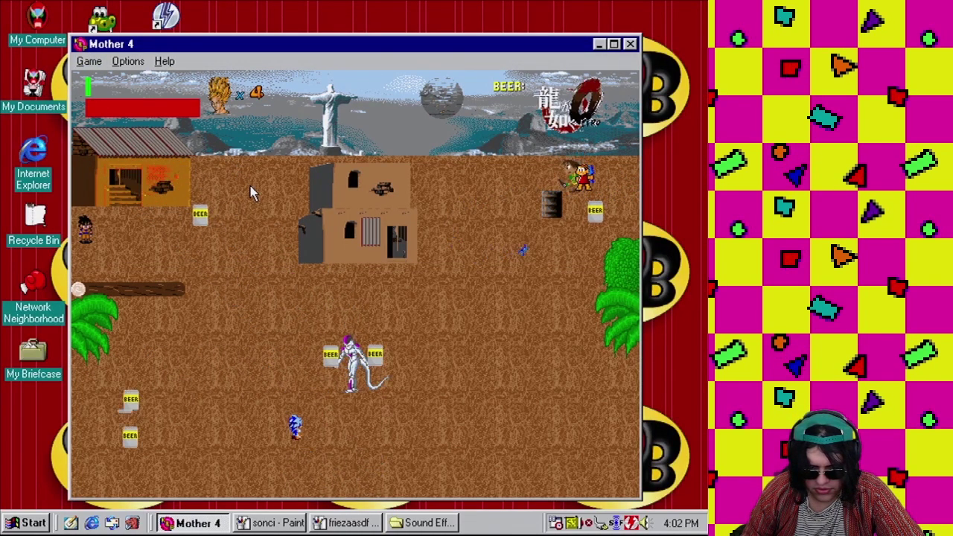
key(Right)
key(Right)
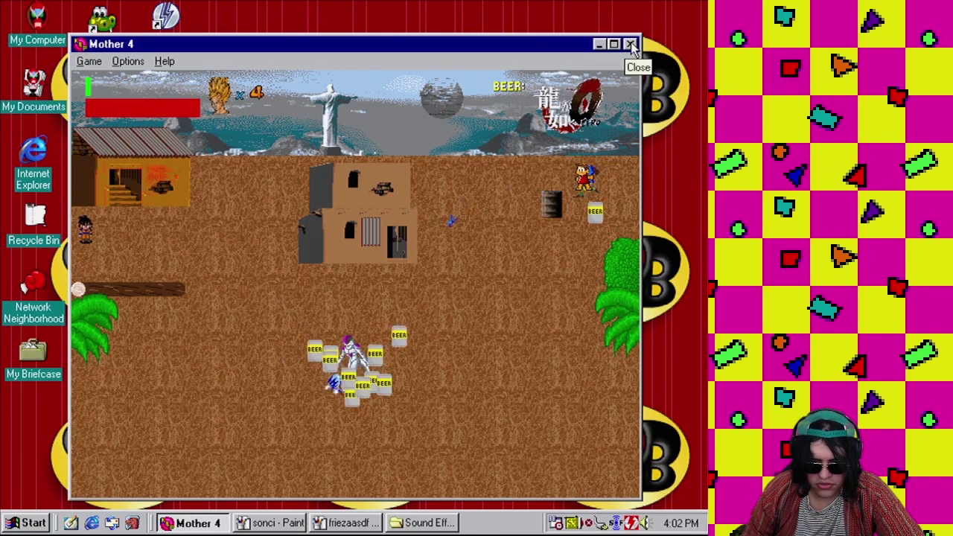
click(631, 45)
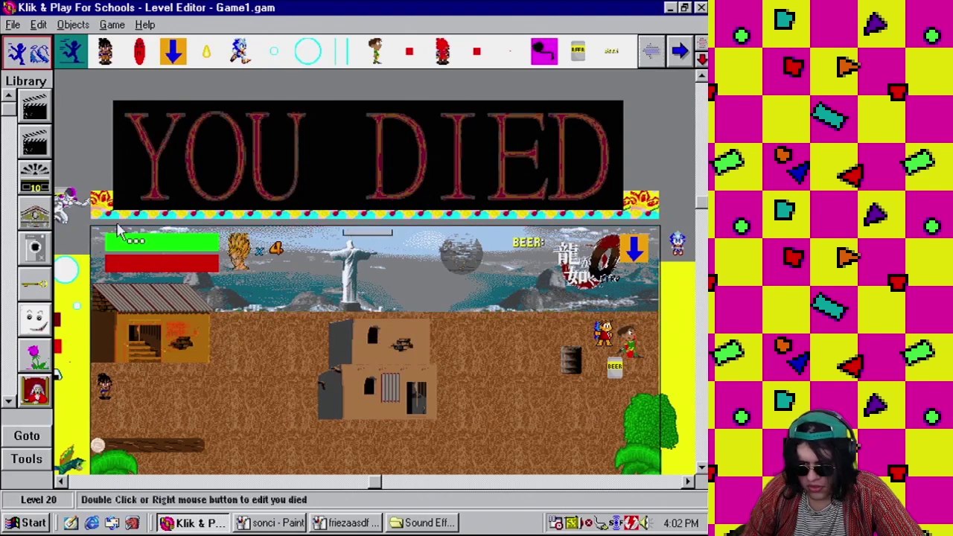
- Copy event 166's Every 00'10" timer condition over the timers of events 164 and 165 in the event editor
click(111, 25)
click(138, 87)
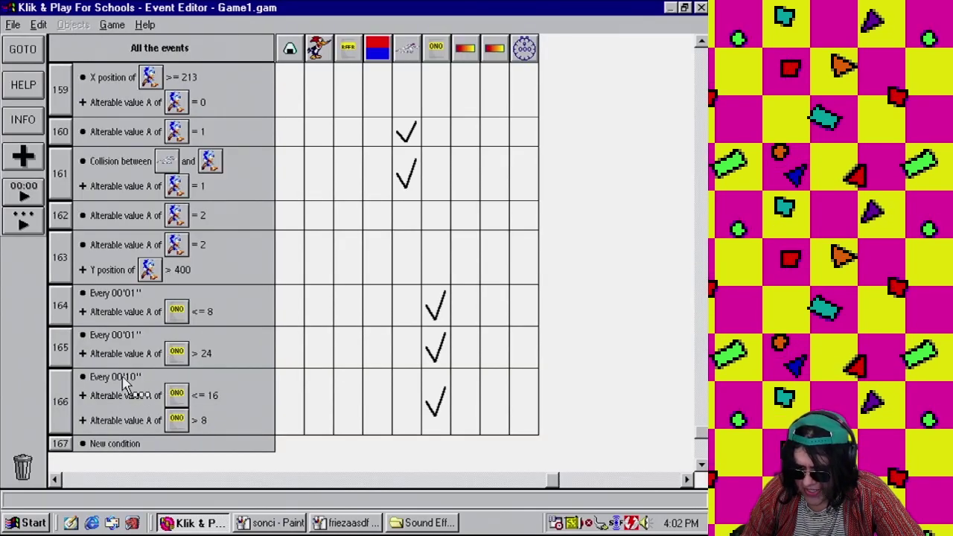
drag(127, 382, 121, 296)
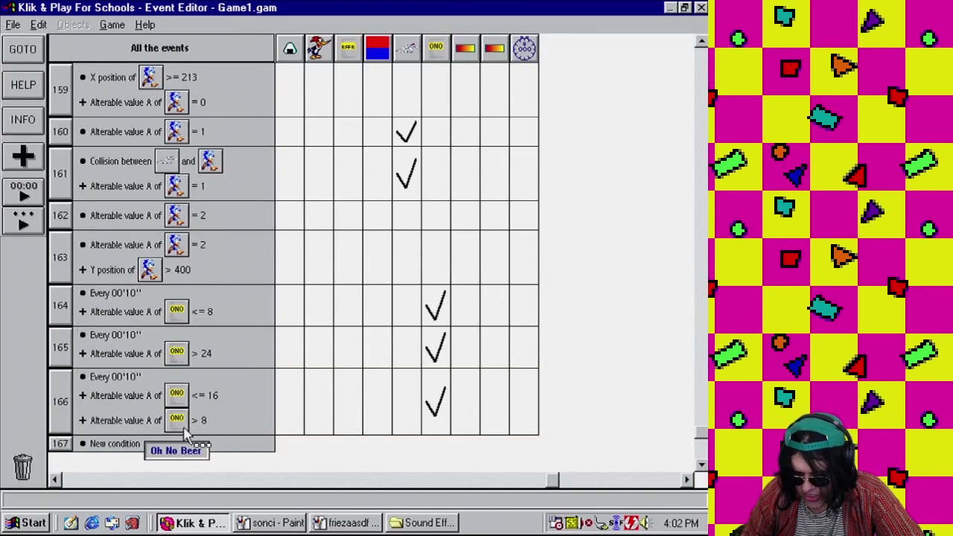
- Review the numbered direction dial for Oh No Beer from event 163's empty cell again and cancel it unchanged
click(702, 465)
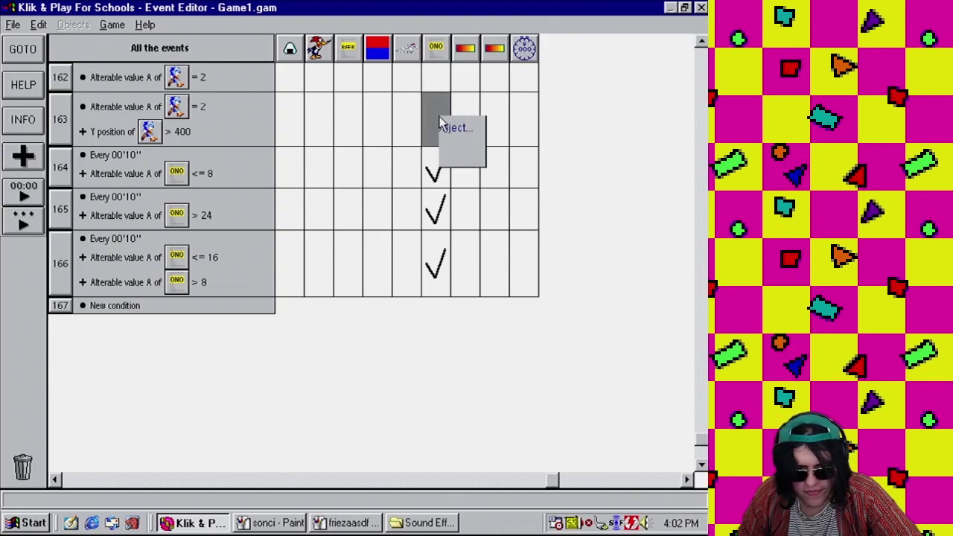
click(440, 120)
mouse_move(498, 172)
click(622, 174)
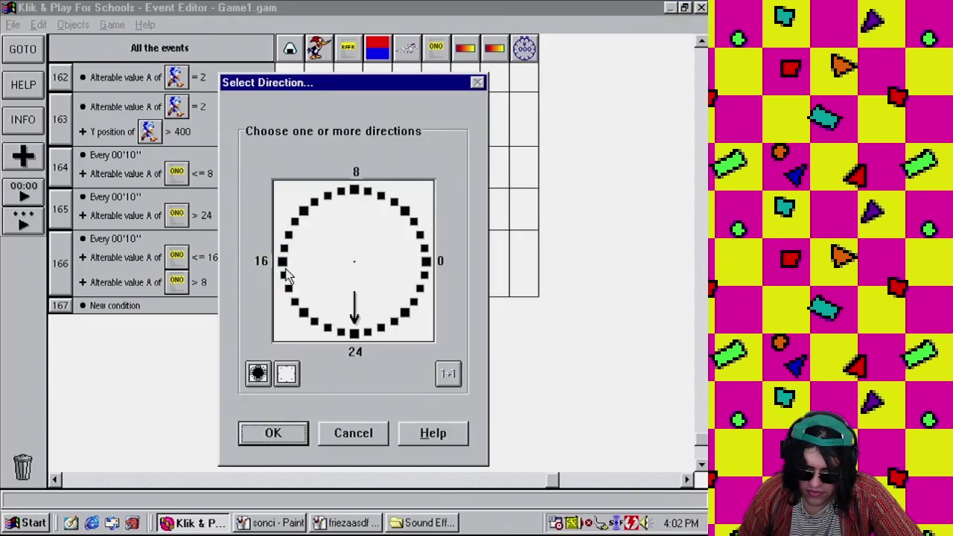
click(358, 436)
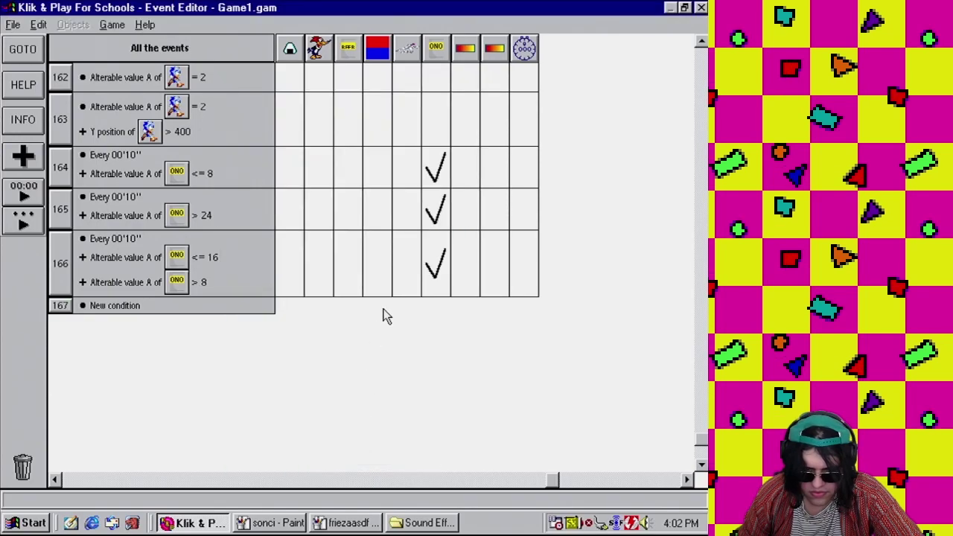
- Change event 166's upper limit condition so that Oh No Beer's alterable value A is less than 24
right_click(214, 260)
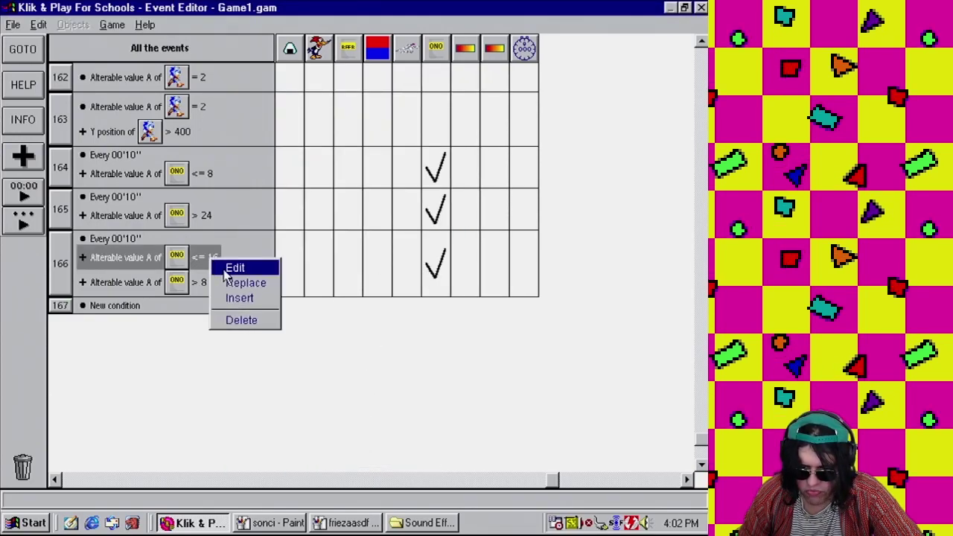
click(228, 269)
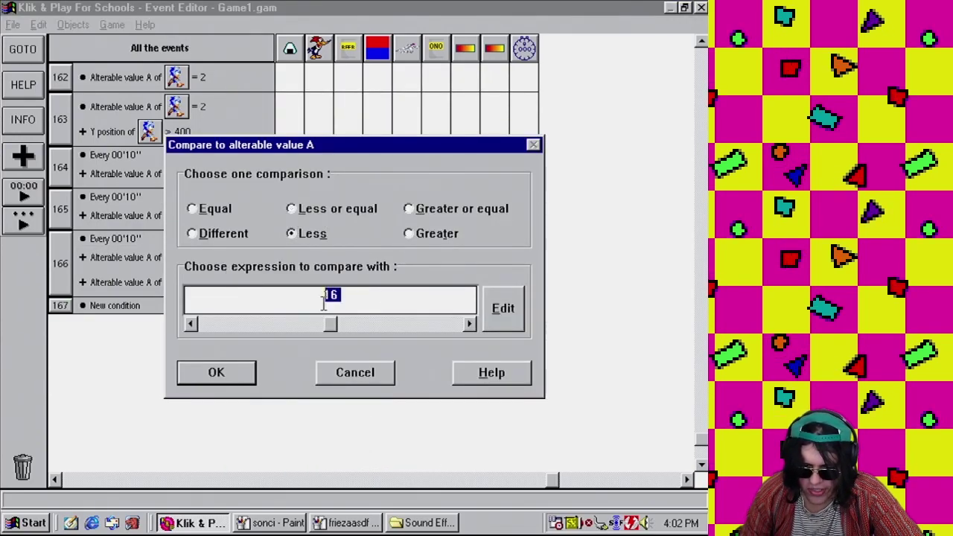
click(216, 373)
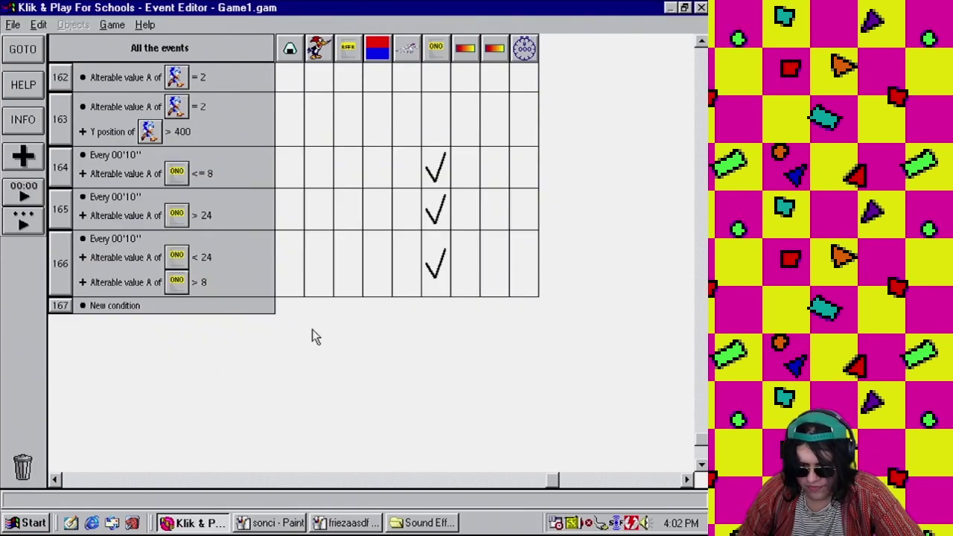
- Play the level as finished with the under-24 limit, move the character around the enemy to watch the beer paths, and close the test
click(111, 25)
click(123, 57)
click(111, 25)
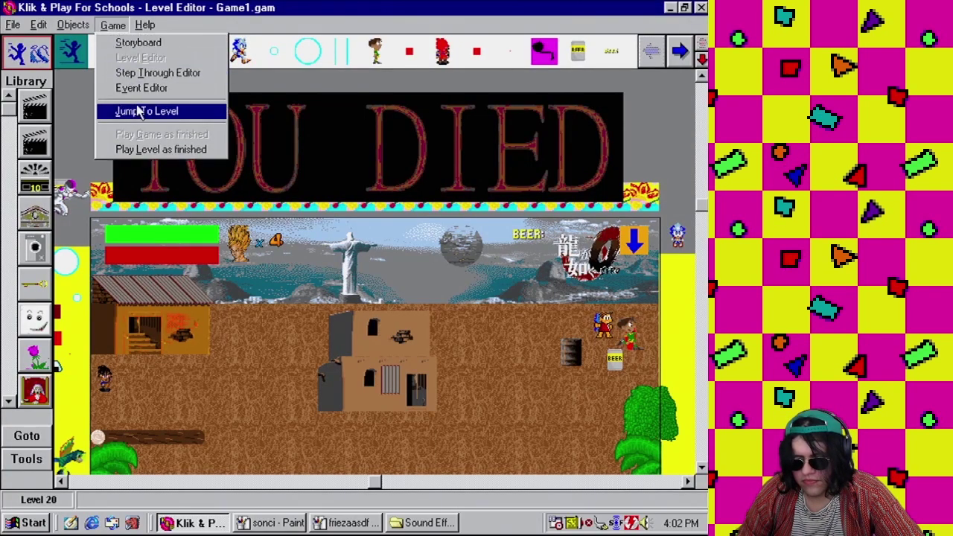
click(137, 149)
key(Right)
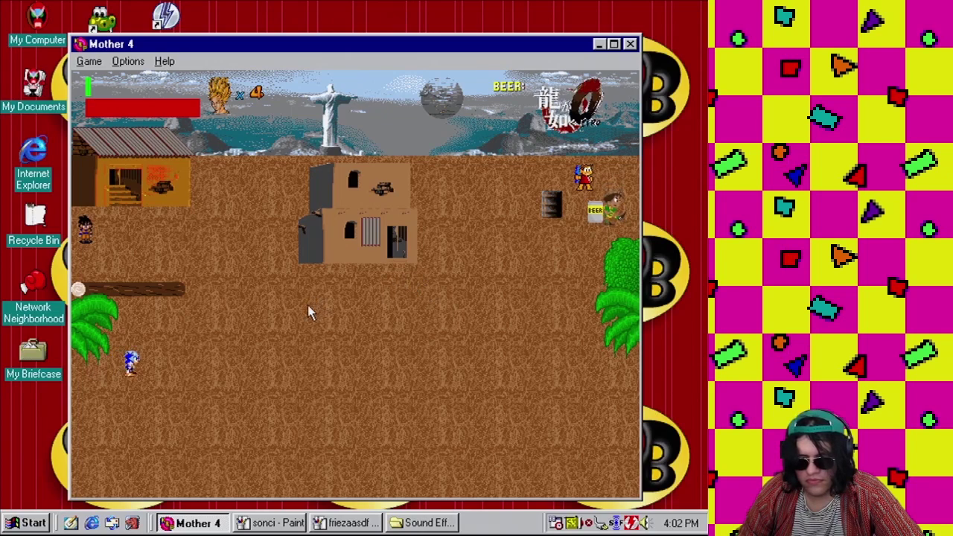
key(Right)
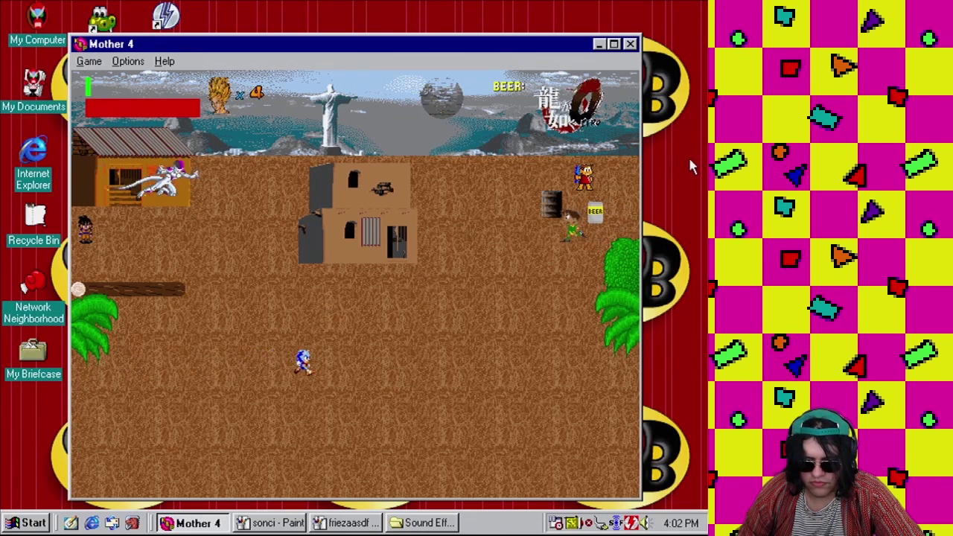
key(Down)
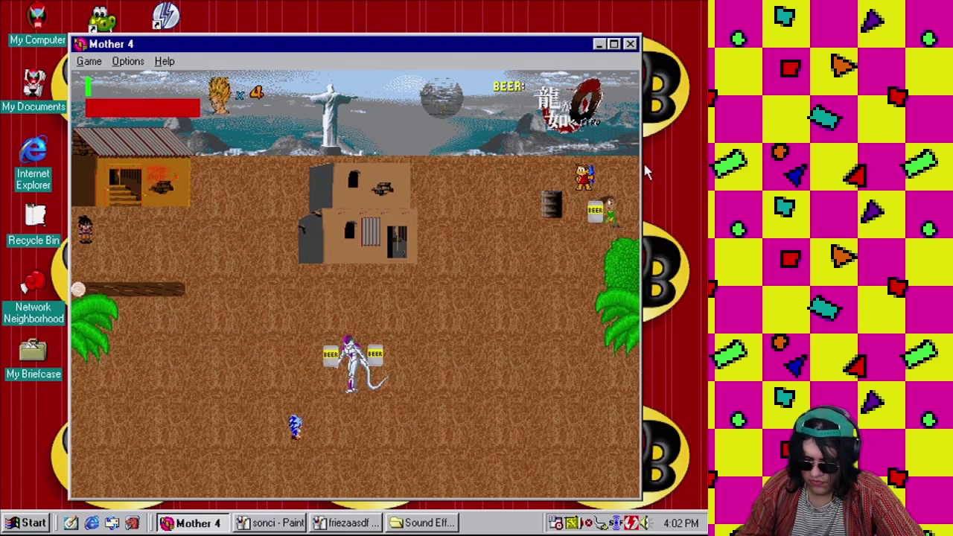
key(Left)
key(Up)
key(Right)
key(Right)
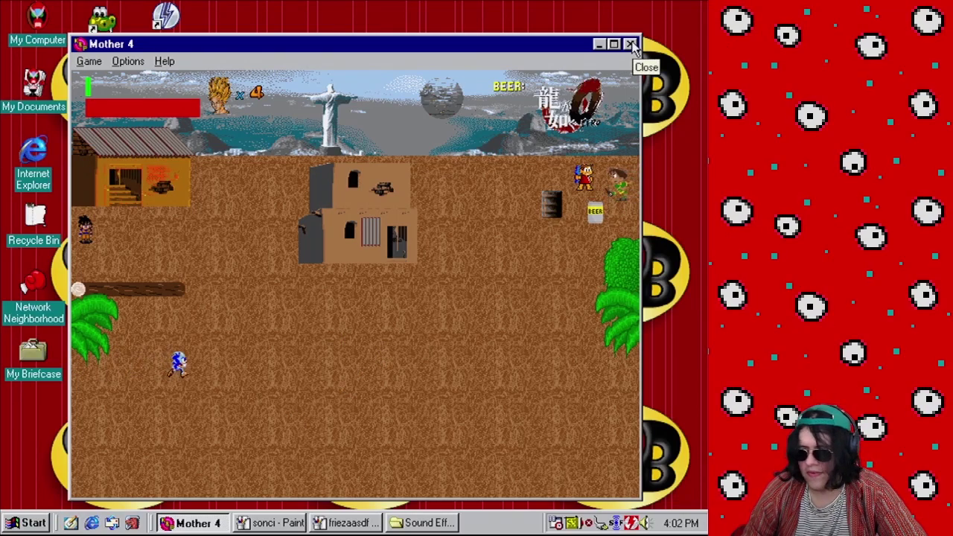
key(Right)
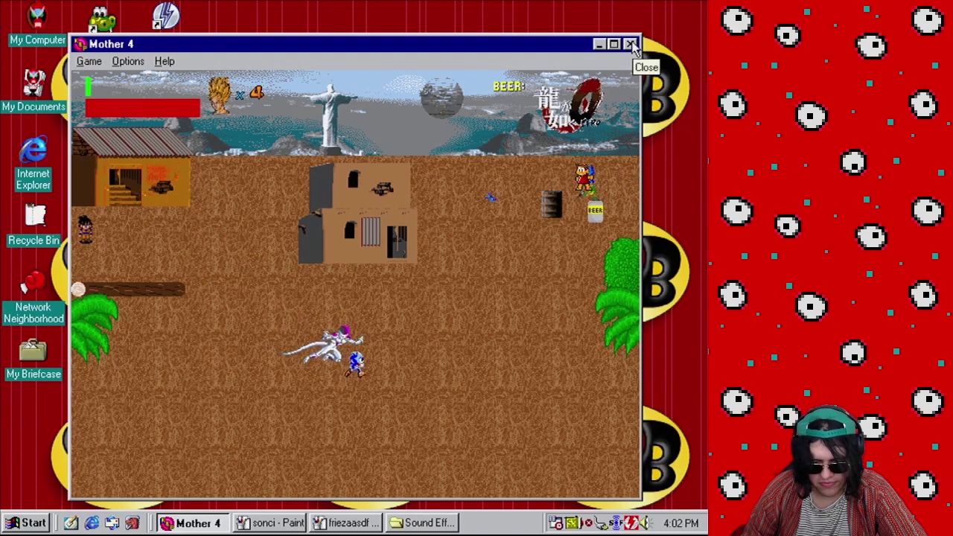
click(630, 45)
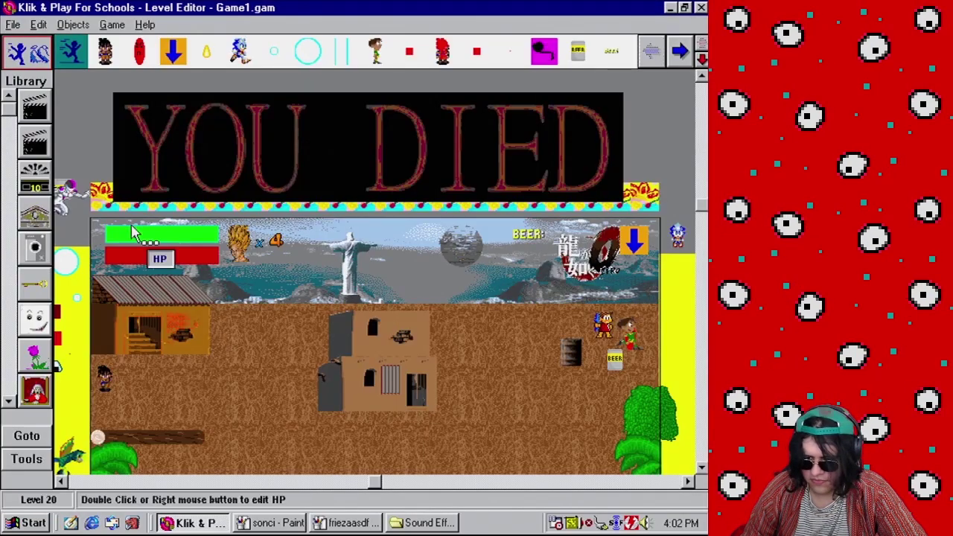
- Set event 164's timer condition to Every 00'03" and copy it over the timers of events 165 and 166
click(111, 25)
click(141, 93)
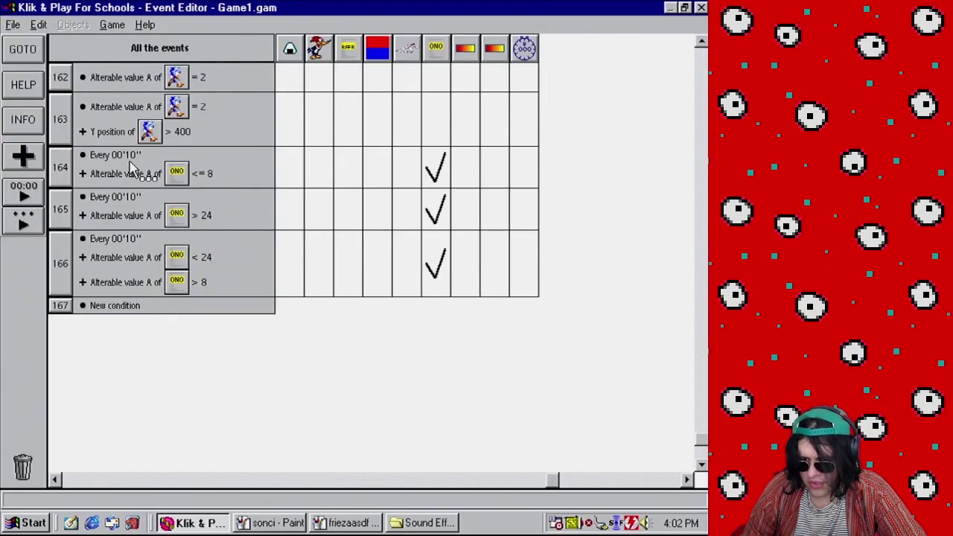
right_click(128, 156)
click(152, 163)
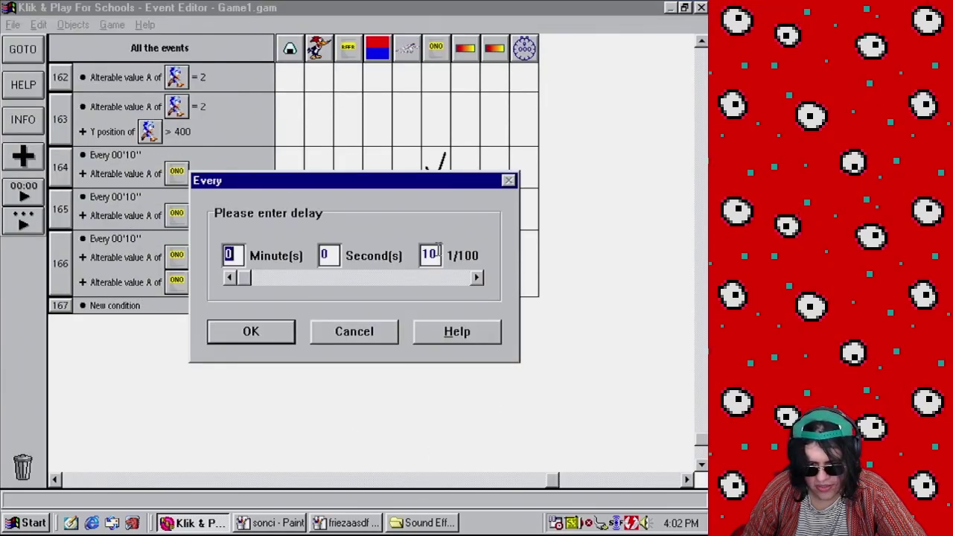
text(3)
click(272, 341)
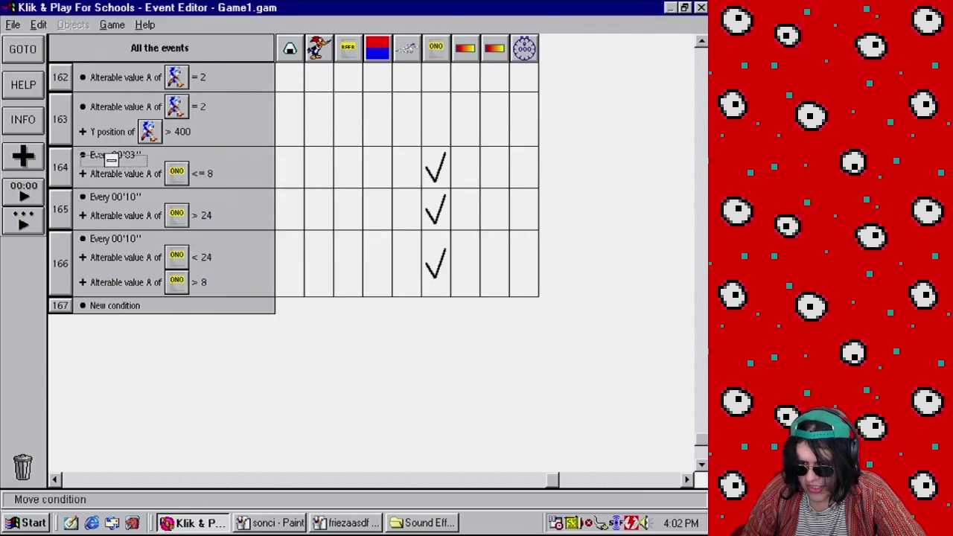
drag(111, 160, 123, 239)
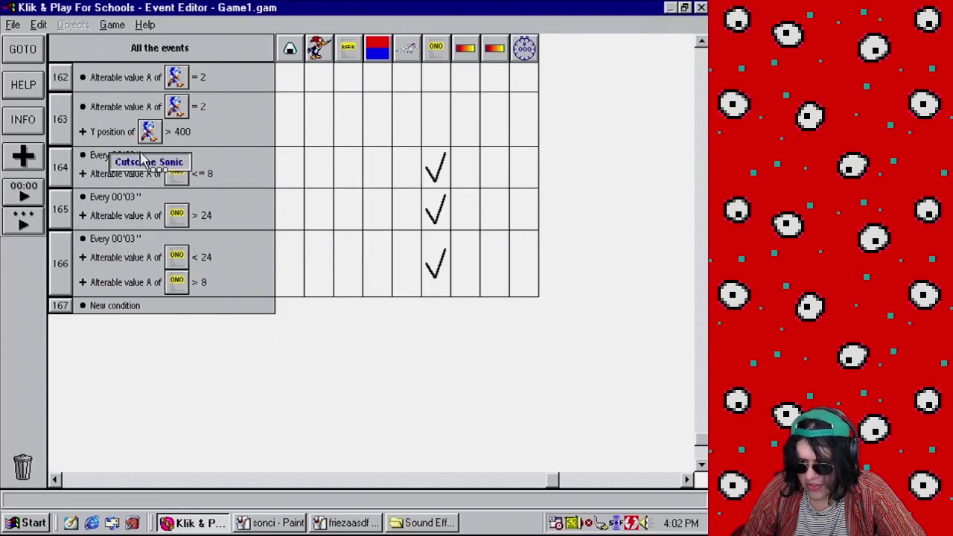
- Play the level as finished with the 00'03" timers, move the character near the enemy to watch the beers, and close the test
click(111, 25)
click(138, 58)
click(112, 24)
click(206, 148)
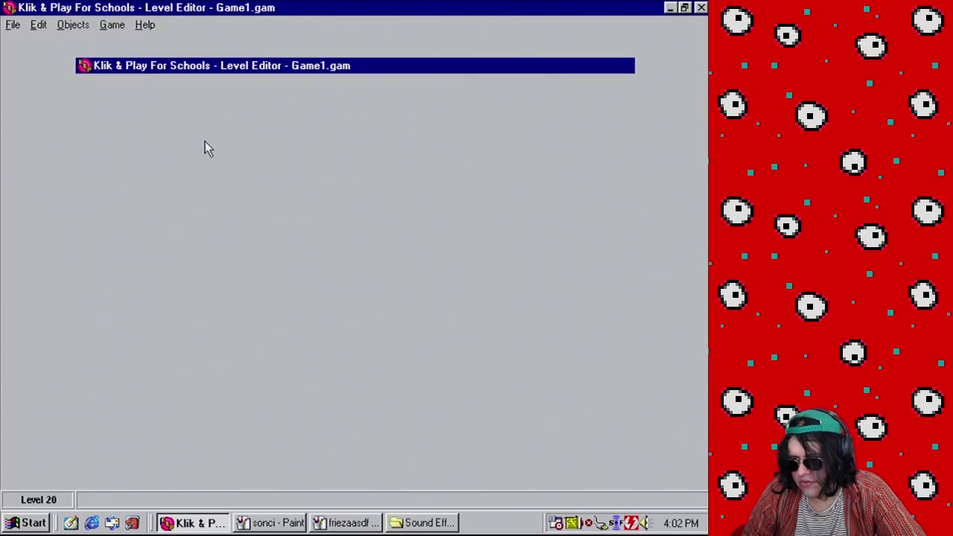
key(Right)
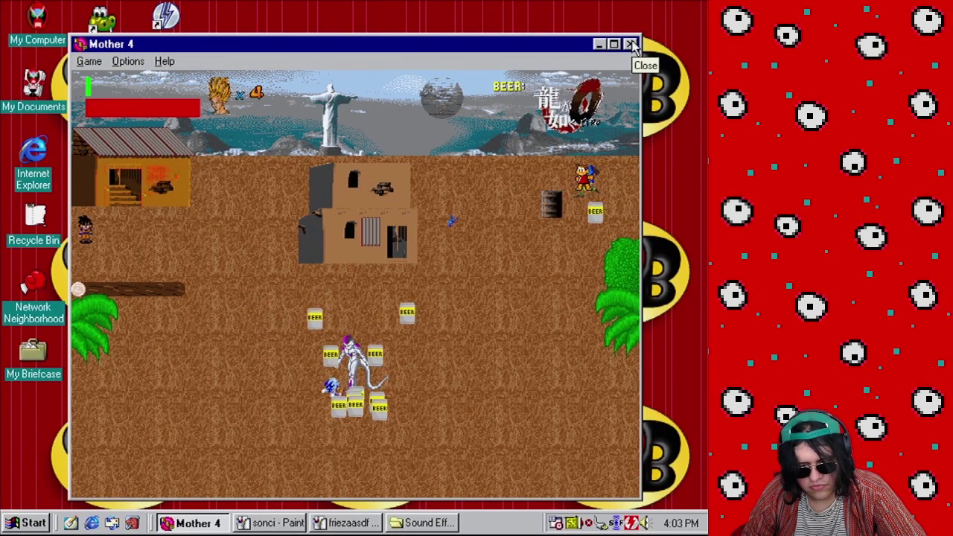
click(630, 45)
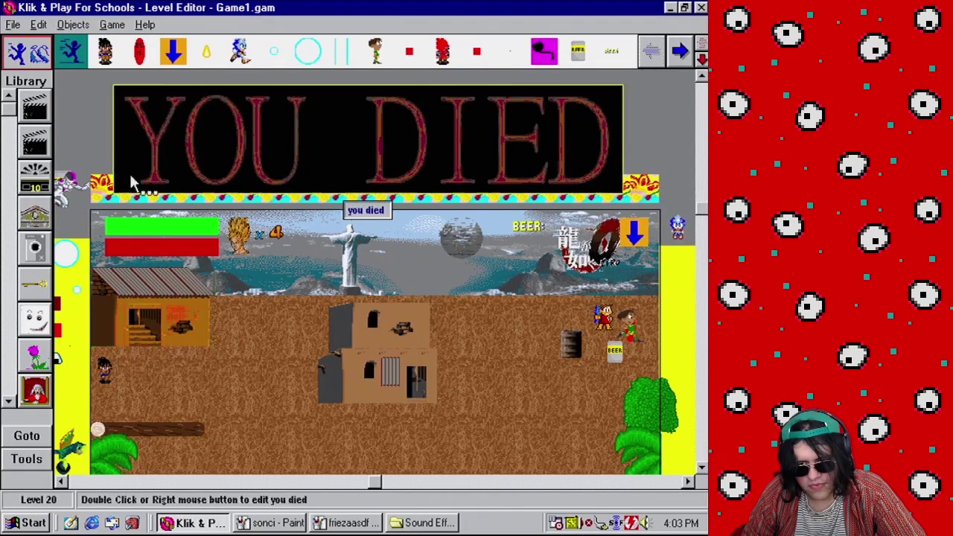
- Add a new event 167 with the condition that Oh No Beer is facing straight down, direction 24
click(112, 24)
click(130, 87)
double_click(130, 313)
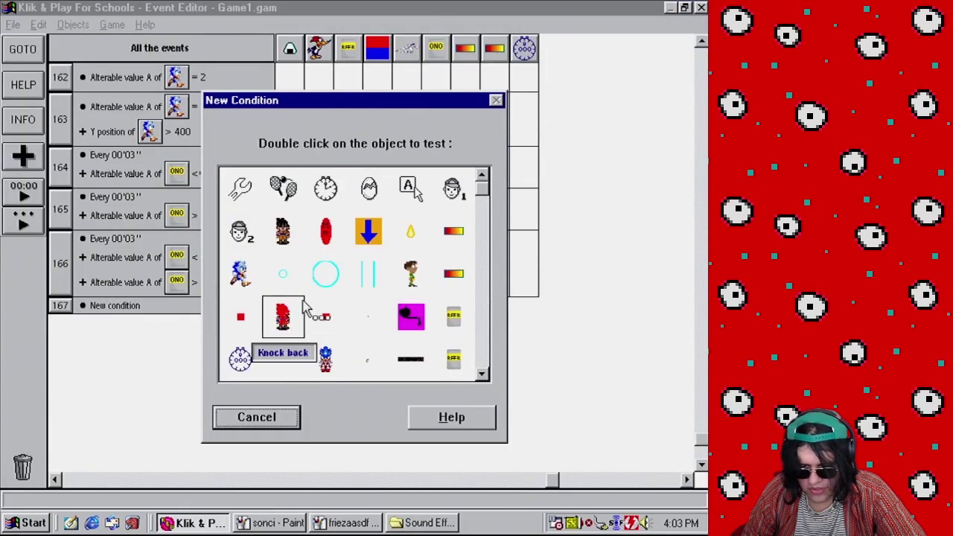
drag(481, 201, 492, 388)
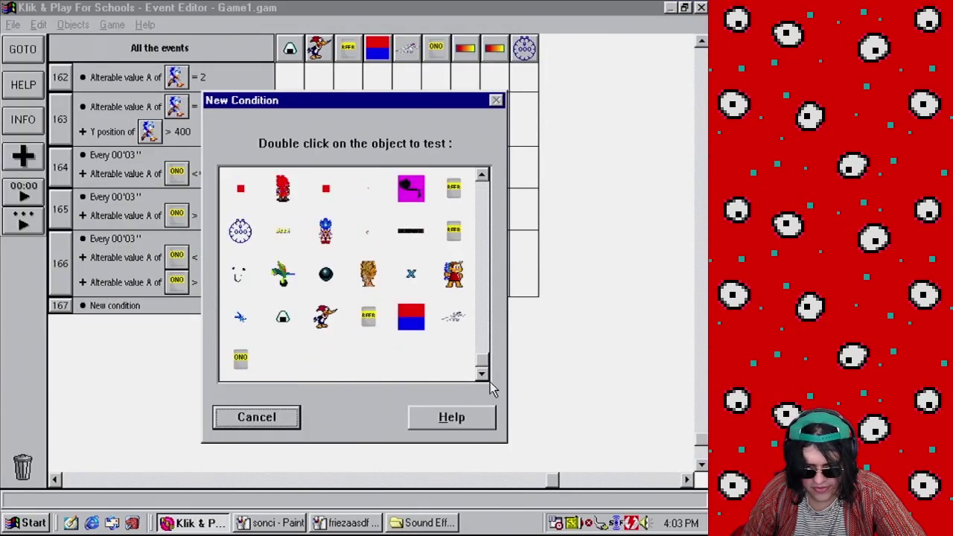
double_click(245, 357)
mouse_move(291, 432)
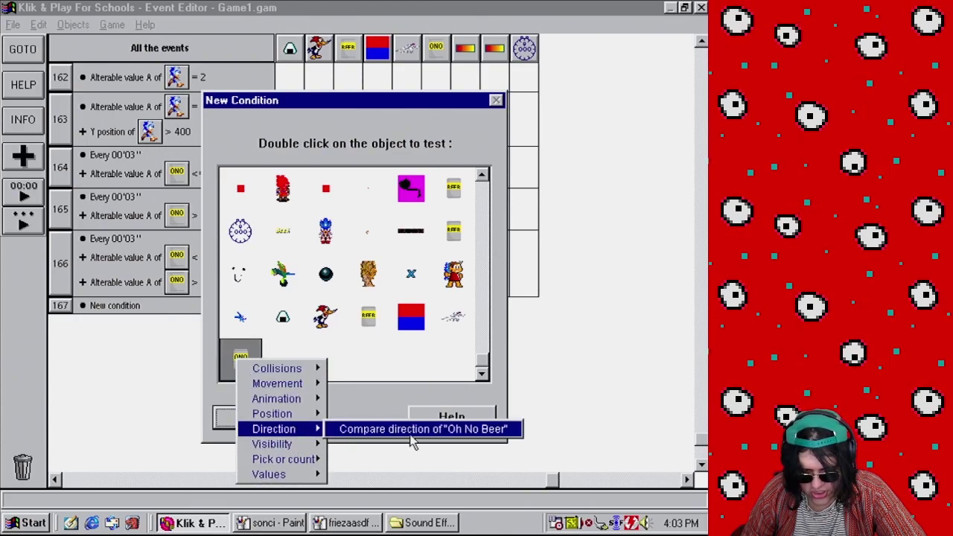
click(410, 433)
click(286, 437)
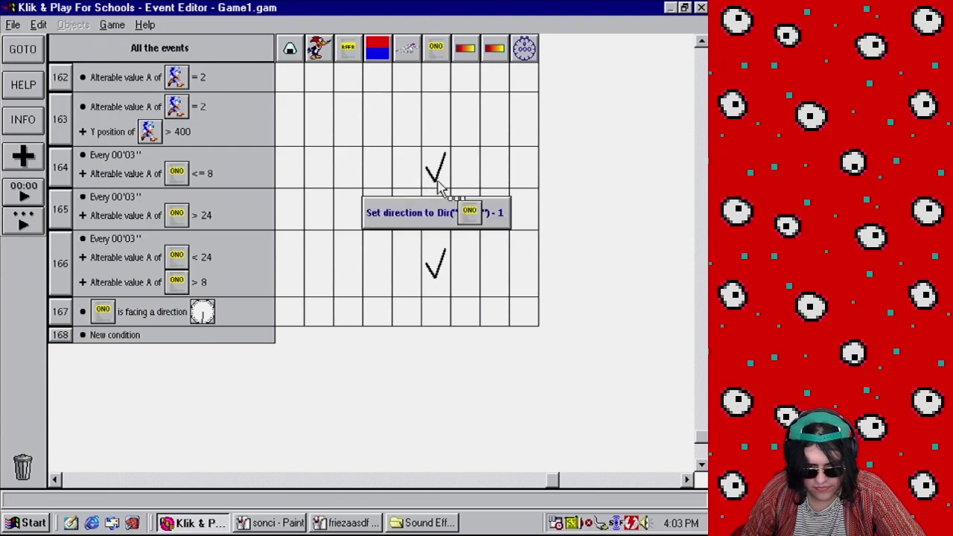
- Give event 167 an Oh No Beer direction action using only the two directions either side of 8, with direction 24 deselected
mouse_move(439, 211)
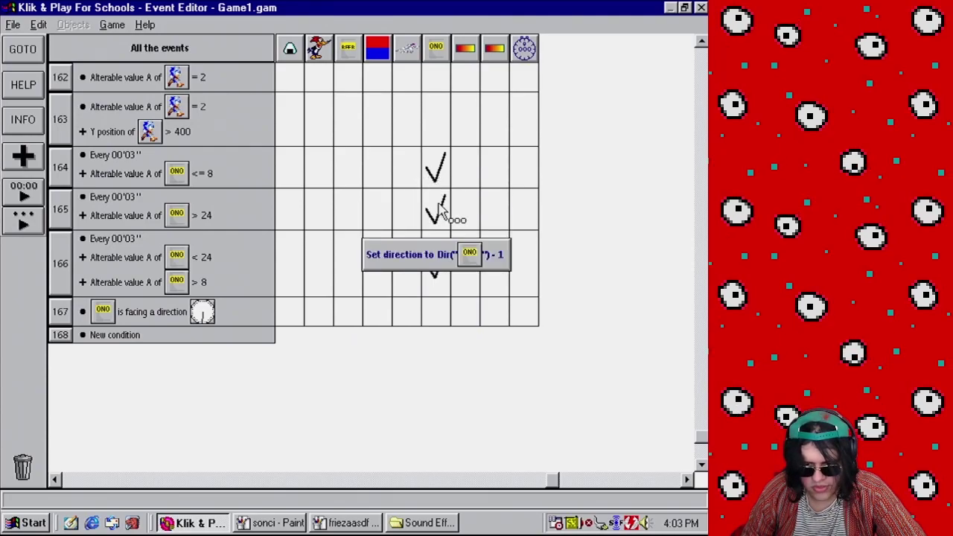
click(436, 320)
mouse_move(484, 381)
click(589, 377)
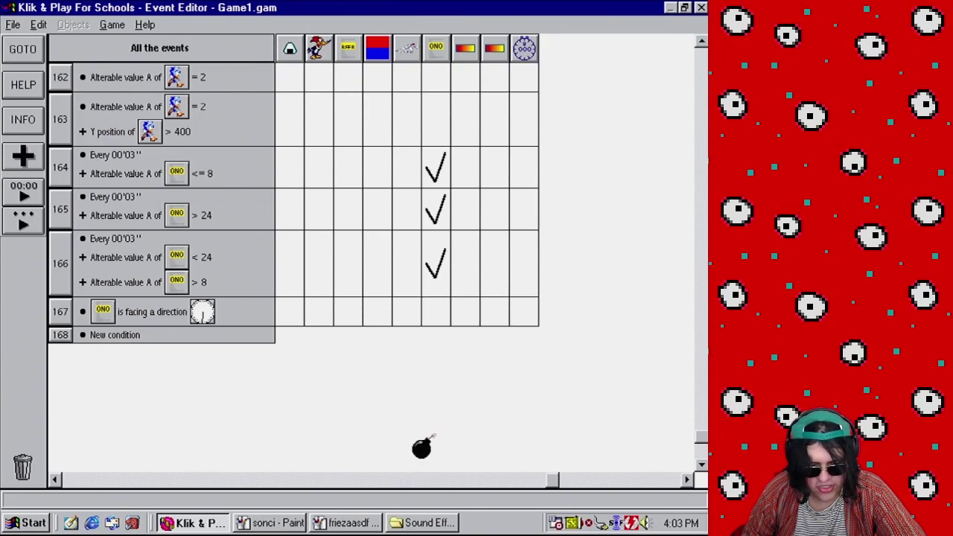
click(343, 194)
click(365, 195)
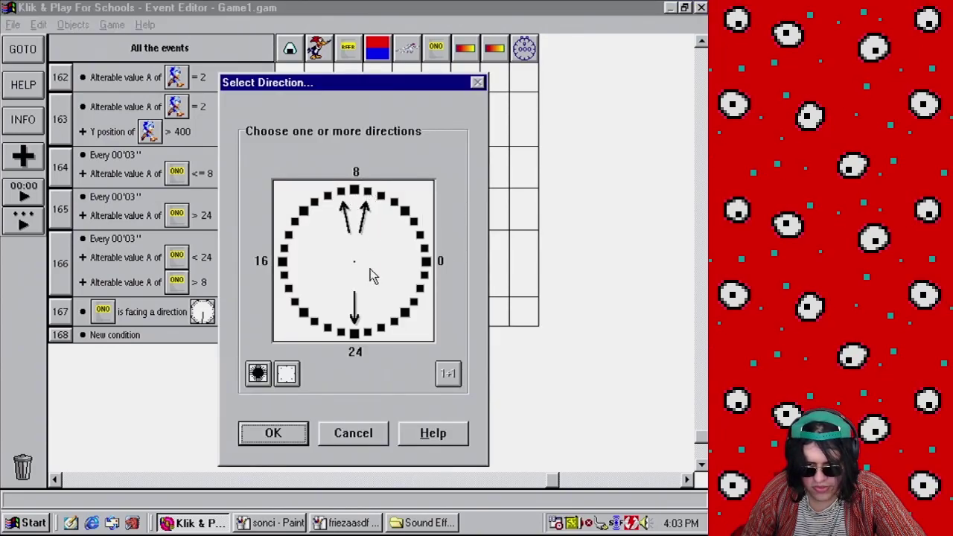
click(355, 335)
click(284, 445)
- Play the level as finished with event 167 in place, move the character around the enemy to watch the beers, and close the test
click(114, 25)
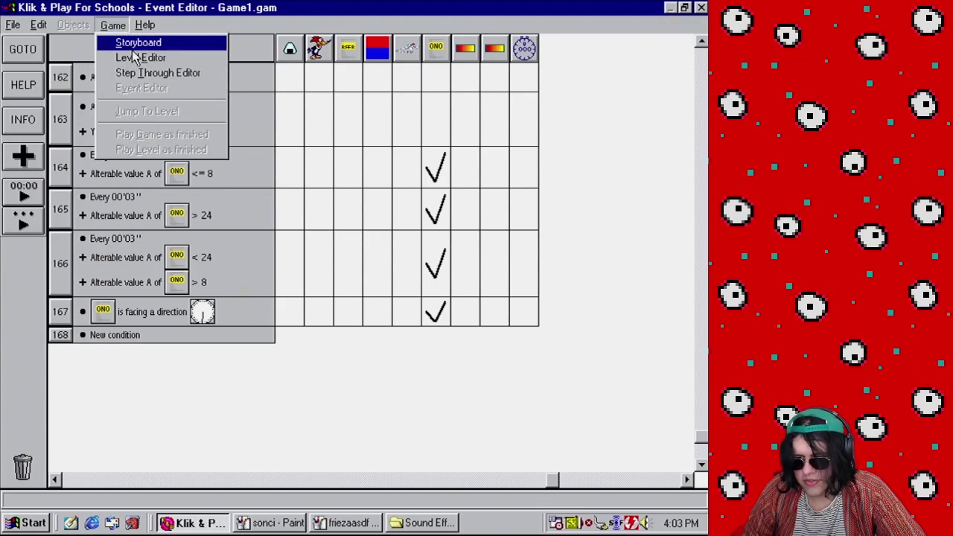
click(138, 58)
click(84, 25)
click(149, 132)
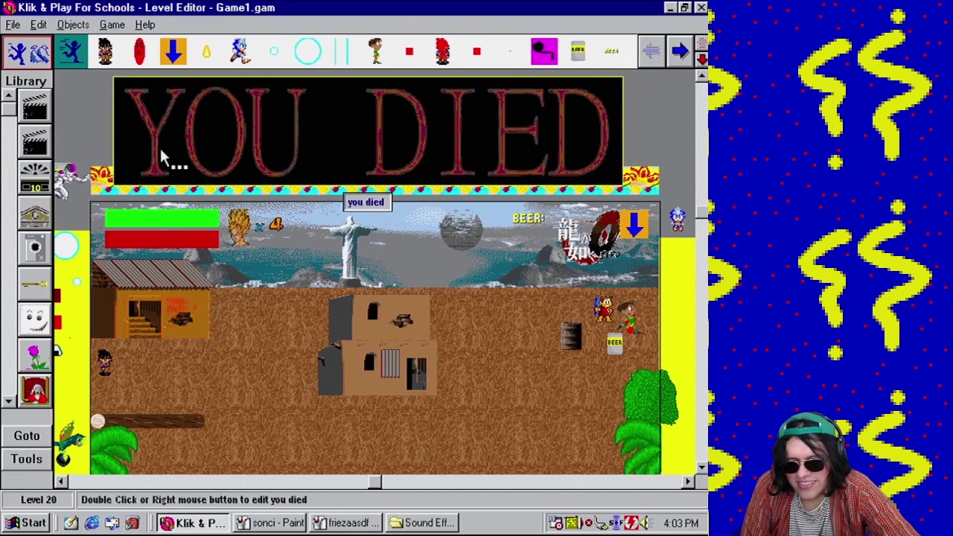
click(116, 27)
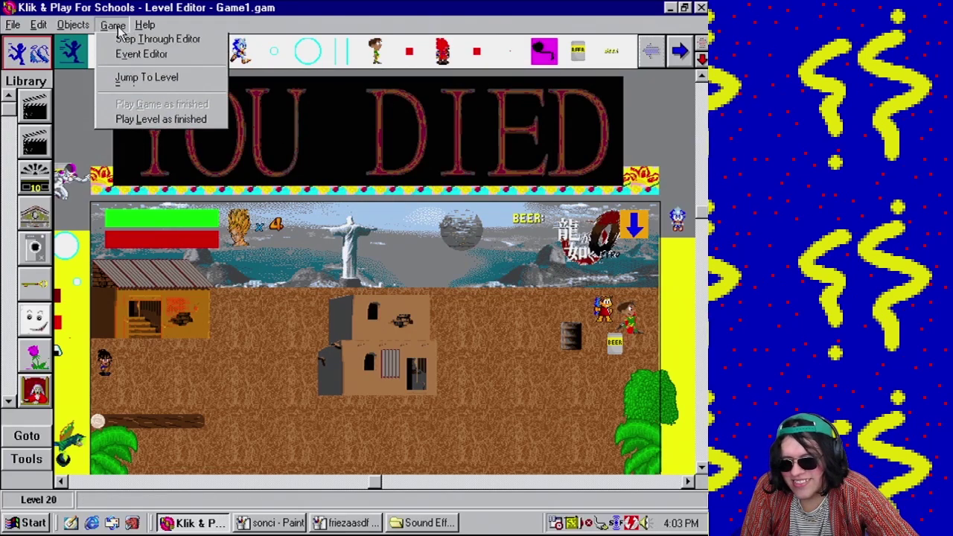
click(185, 146)
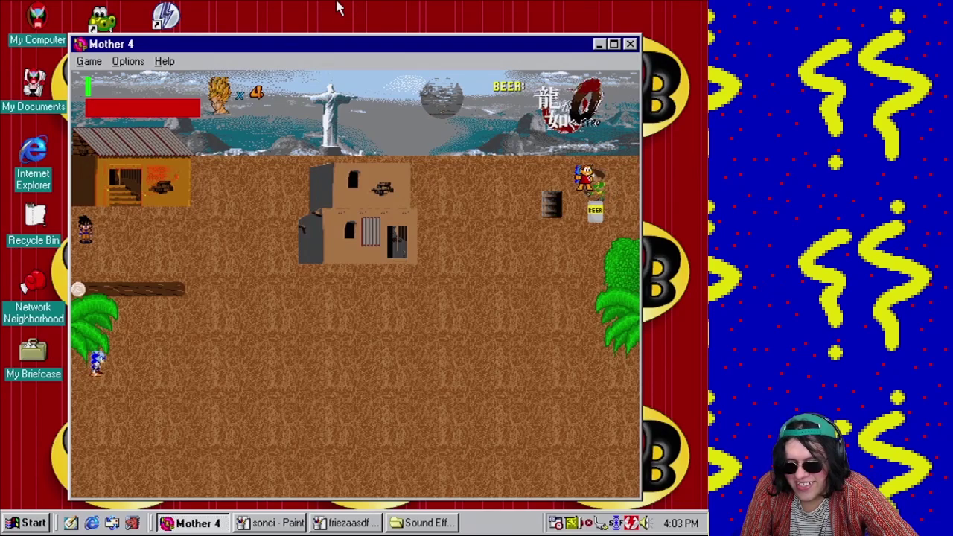
key(Right)
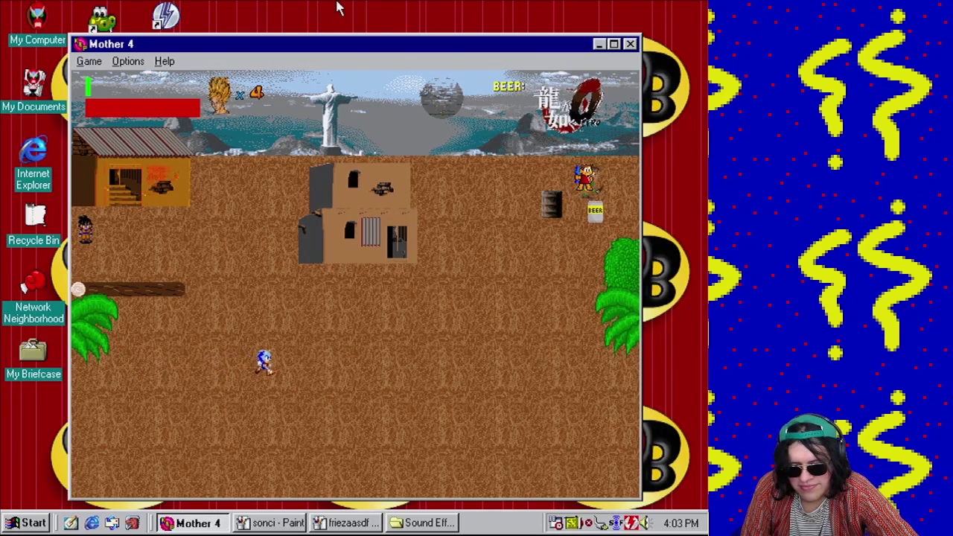
key(Right)
key(Down)
key(Left)
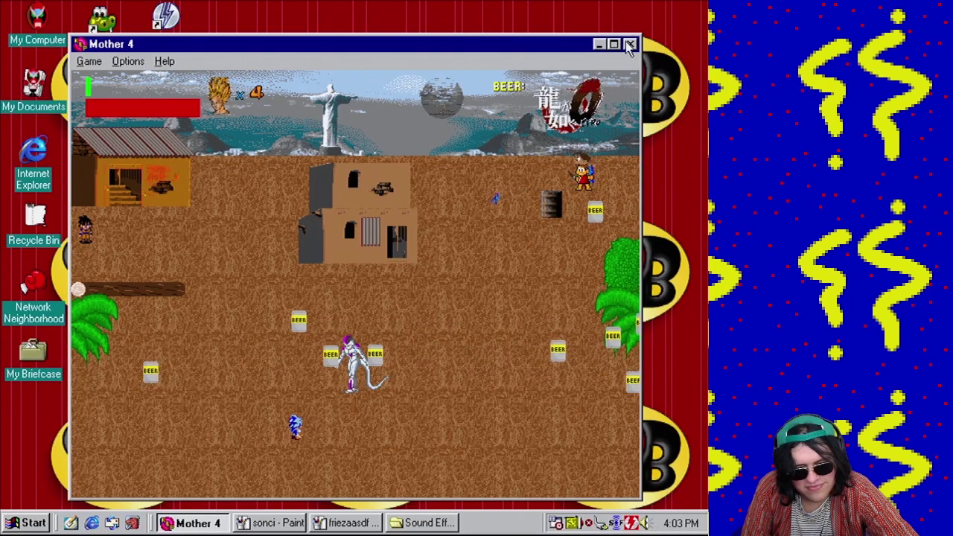
click(629, 44)
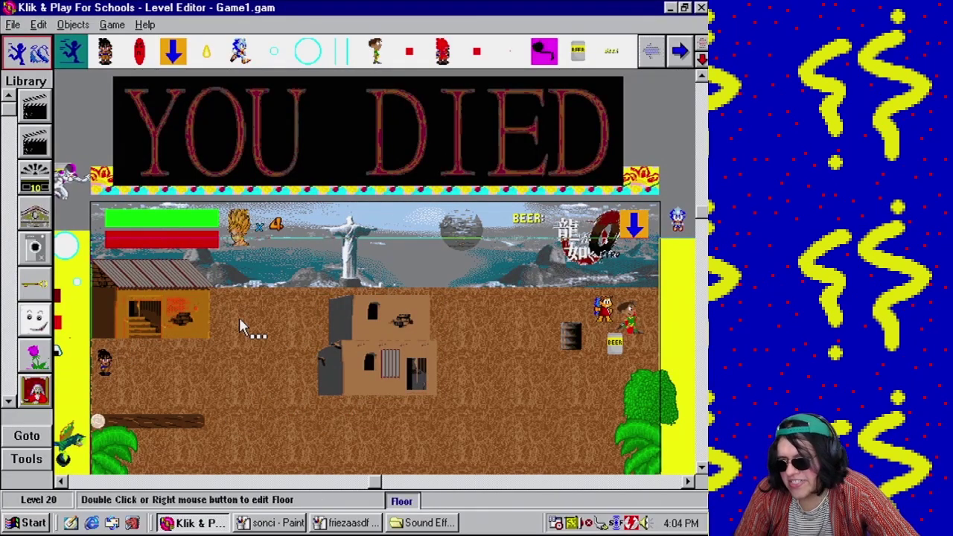
- Save the game as Game1.gam with the description Mother 4
click(17, 25)
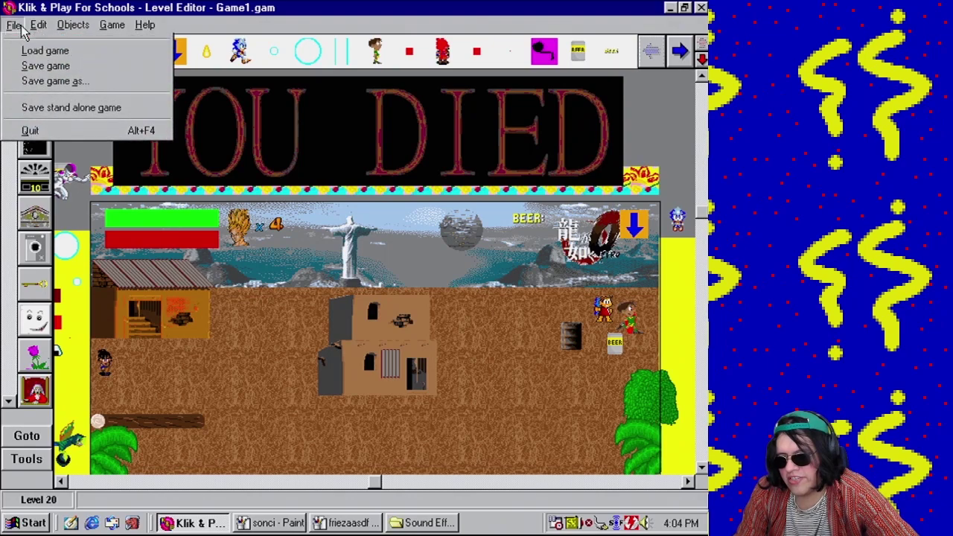
click(66, 80)
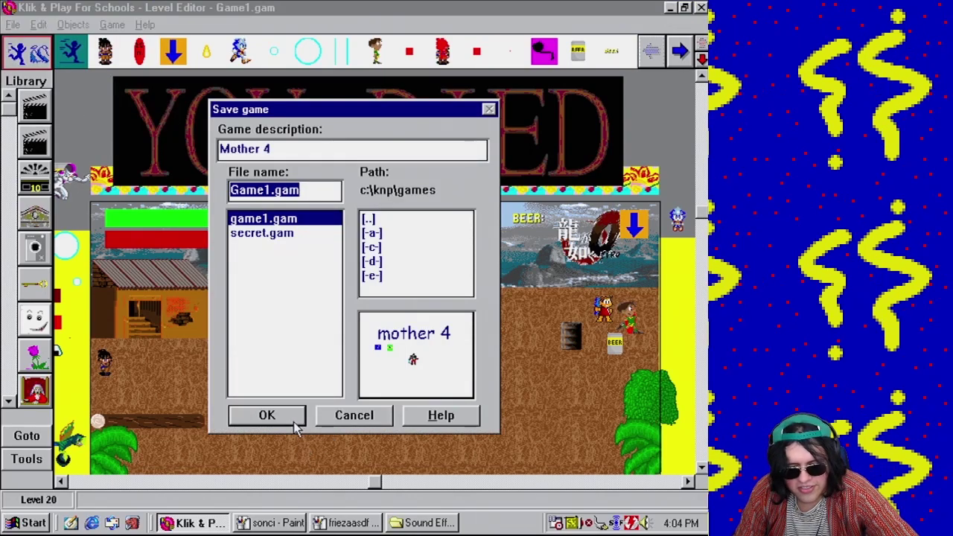
click(266, 415)
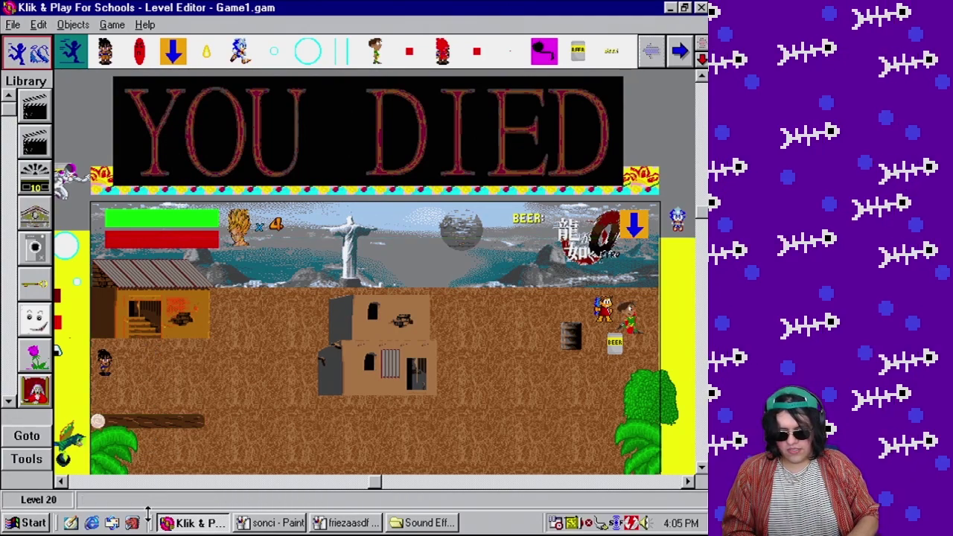
- Open Internet Explorer, maximize its window and select the page address for replacement
click(93, 522)
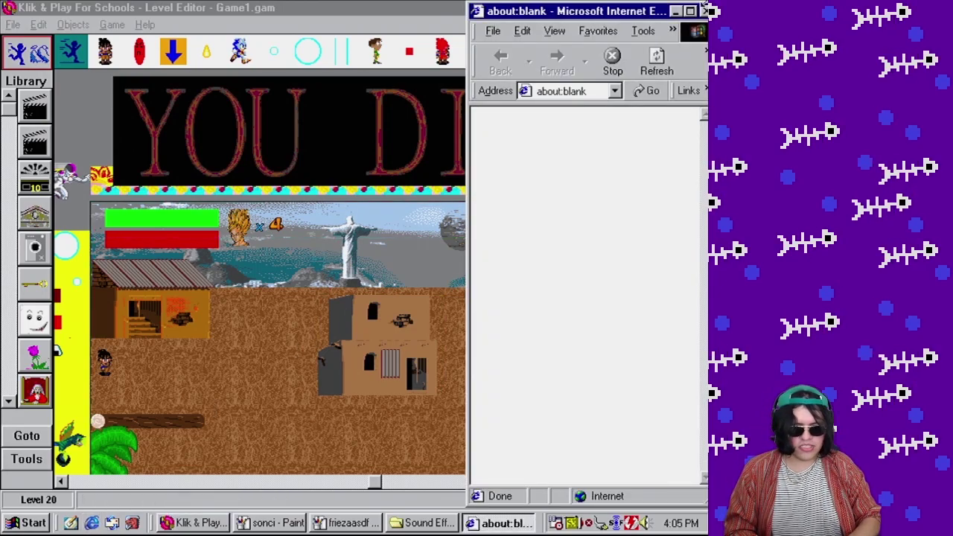
click(691, 11)
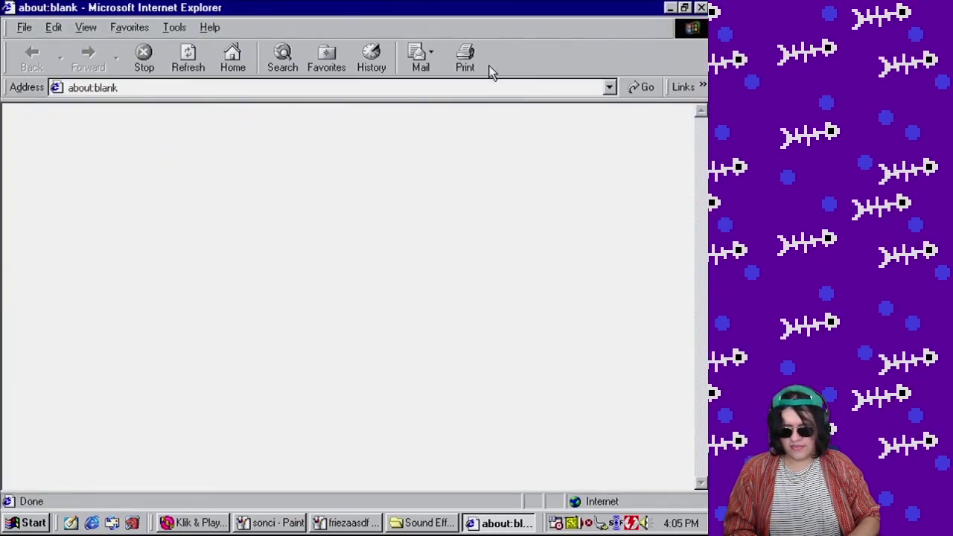
click(440, 84)
text(19)
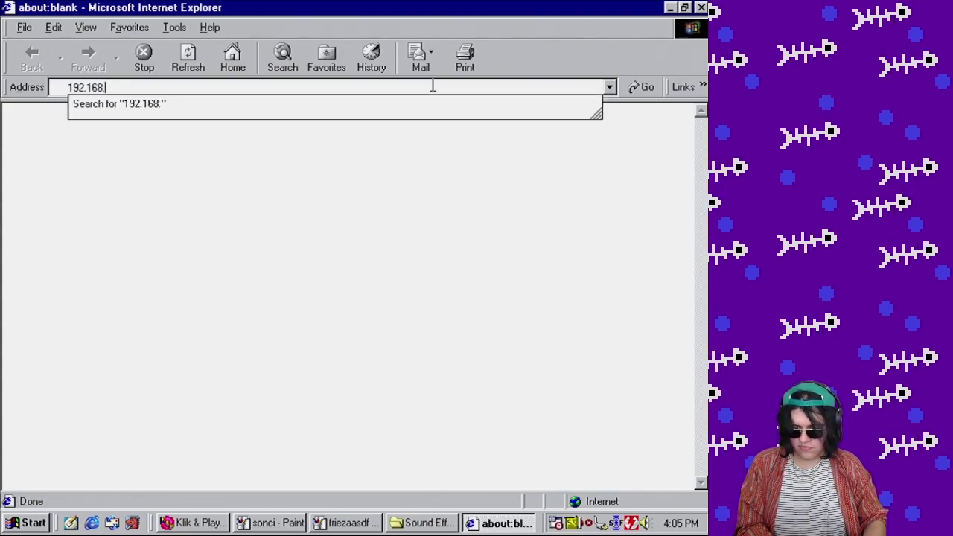
key(BackSpace)
key(BackSpace)
key(BackSpace)
key(BackSpace)
key(BackSpace)
key(BackSpace)
key(BackSpace)
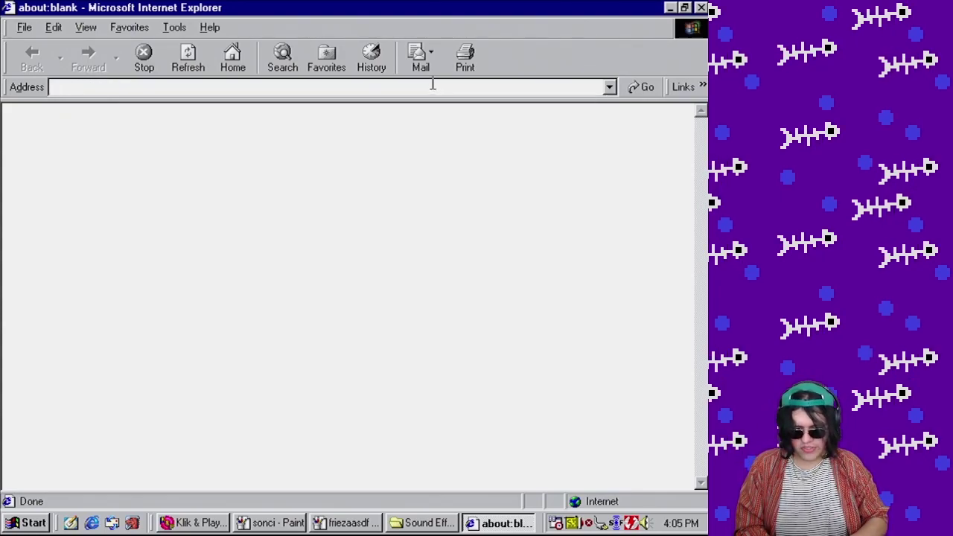
- Open ftp://192.168.1.42/, copy Open Your Heart Acapella.mp3.mid from it to the Downloads folder, and close the browser
click(608, 87)
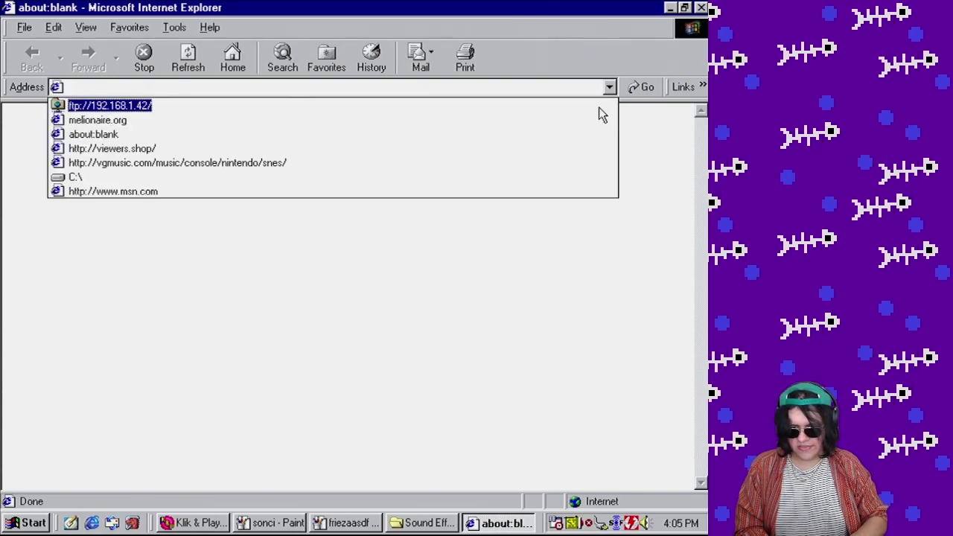
click(598, 108)
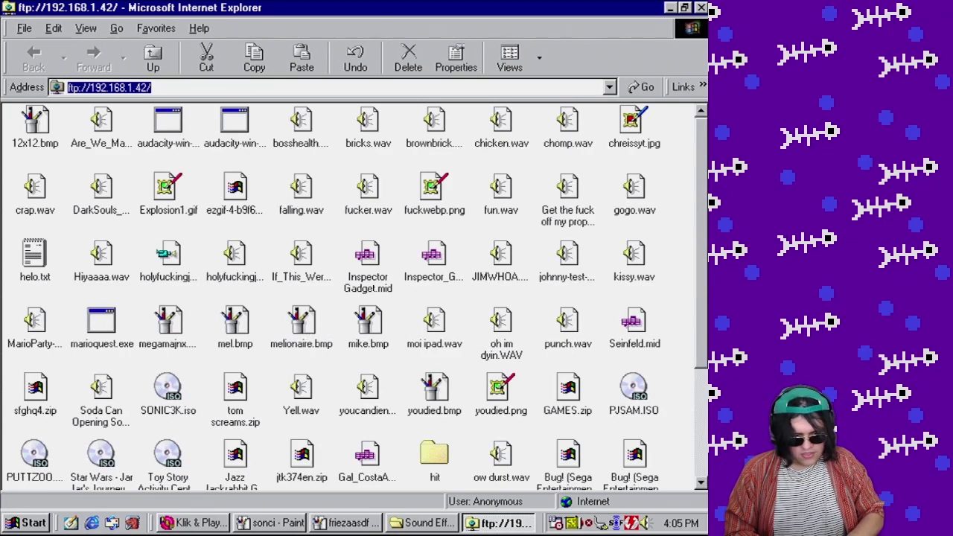
drag(699, 331, 685, 458)
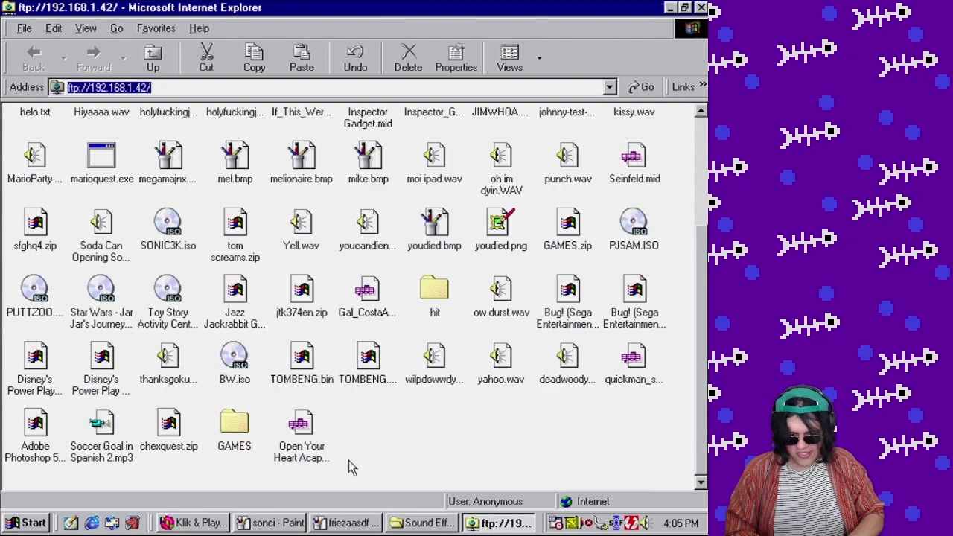
right_click(311, 419)
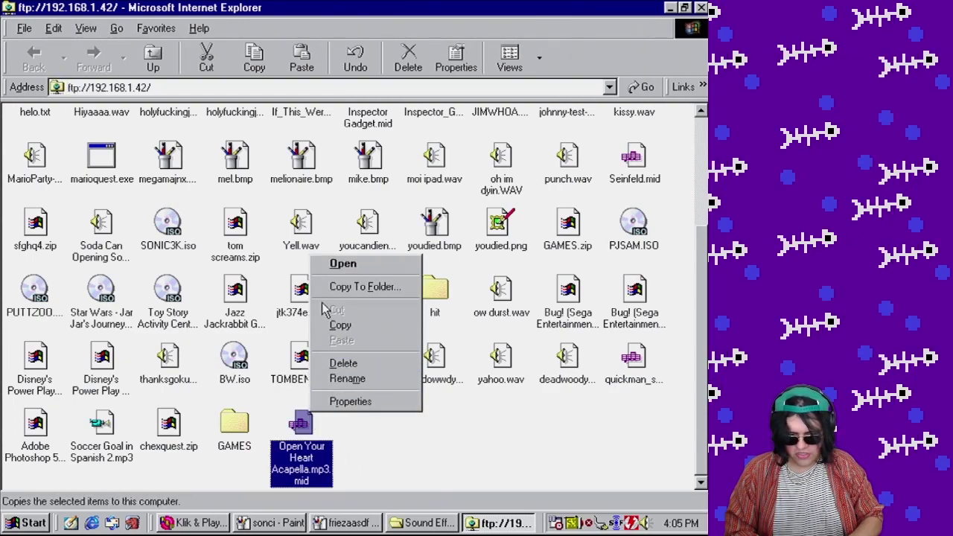
click(361, 286)
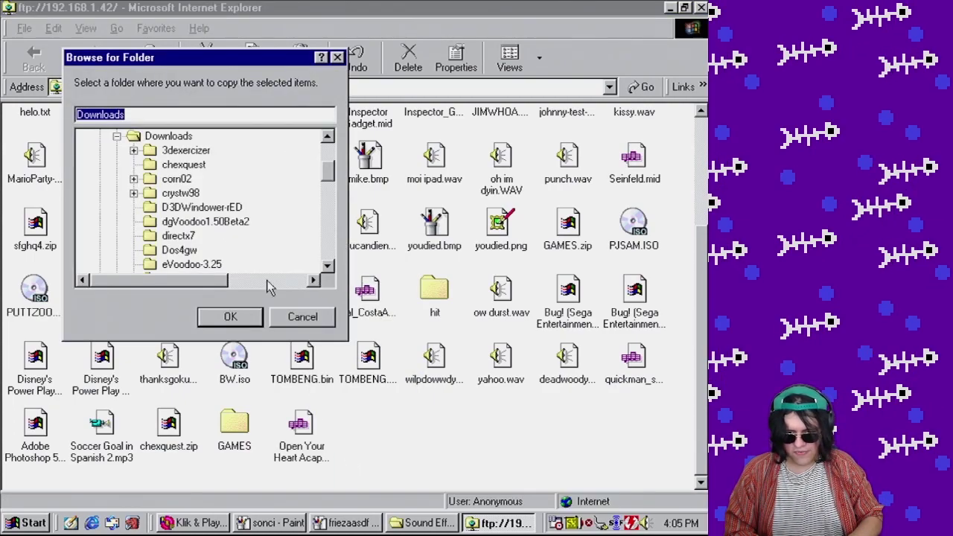
click(244, 321)
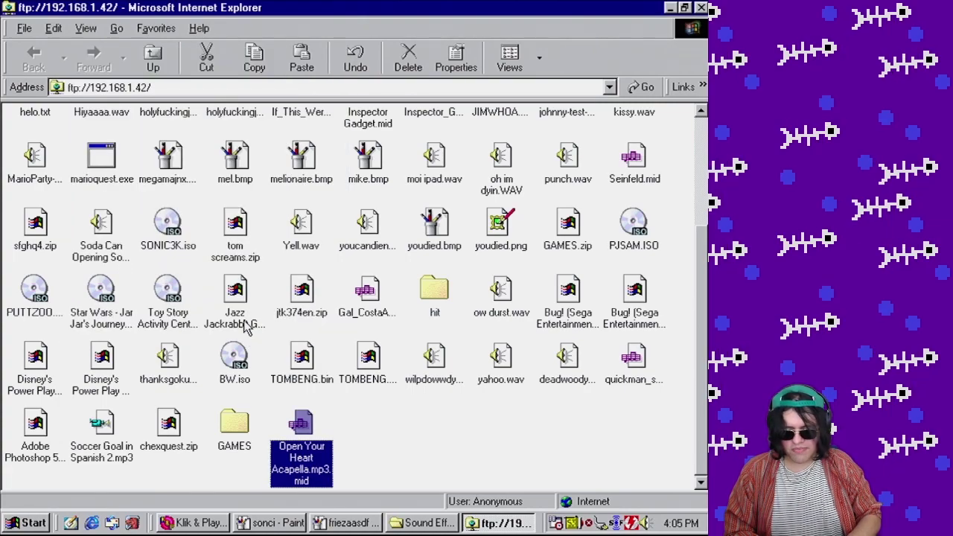
key(alt+F4)
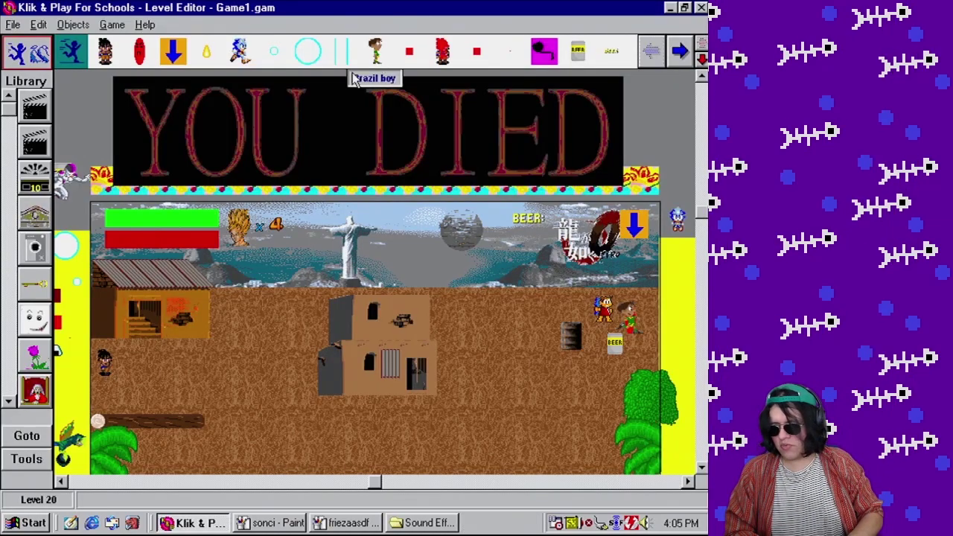
- Switch to the open Sound Effects folder window and go up two levels to C:\My Documents\Downloads
click(417, 524)
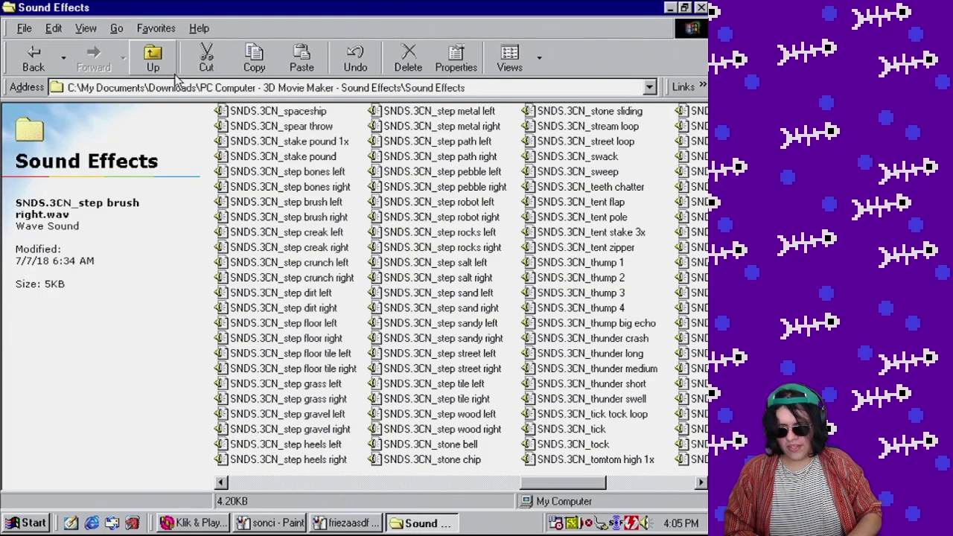
click(162, 69)
click(163, 68)
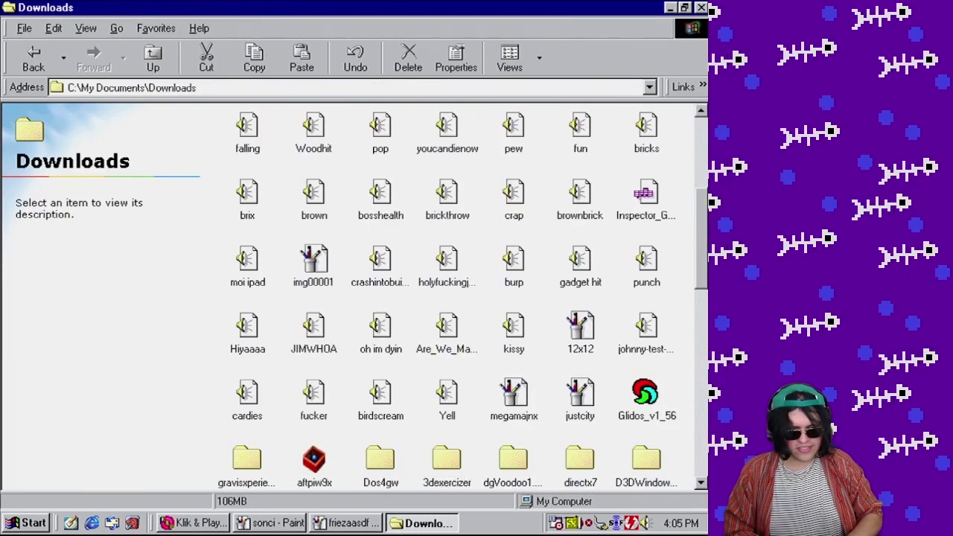
- Look through the Downloads folder for the copied Open Your Heart Acapella MIDI file and select it
drag(703, 278, 703, 454)
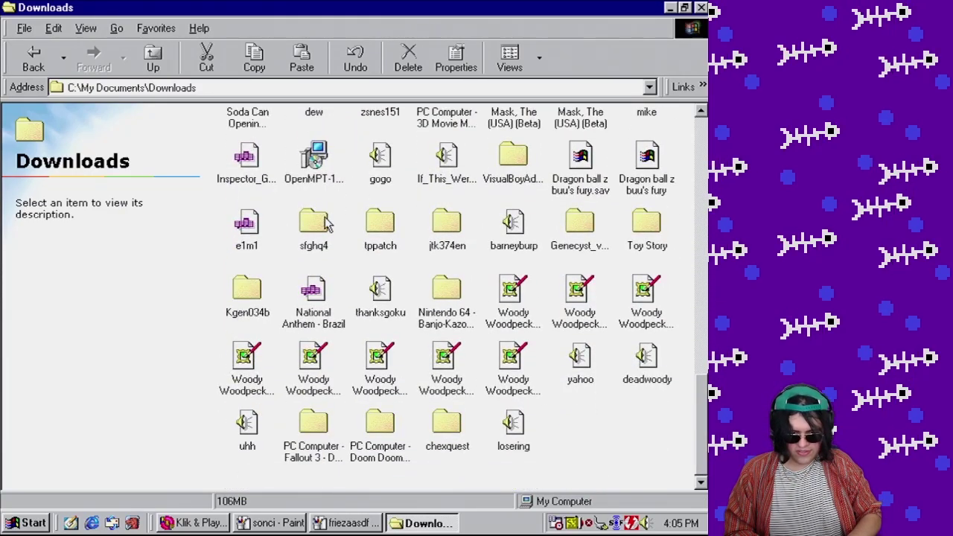
click(325, 222)
key(Up)
scroll(324, 221, up, 10)
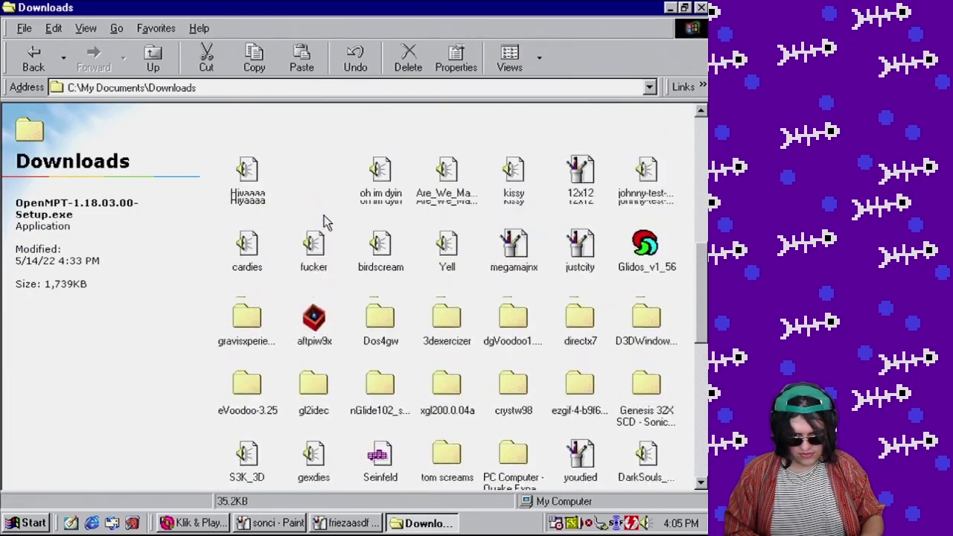
key(Up)
key(Up)
key(Up)
key(Left)
key(Down)
key(Down)
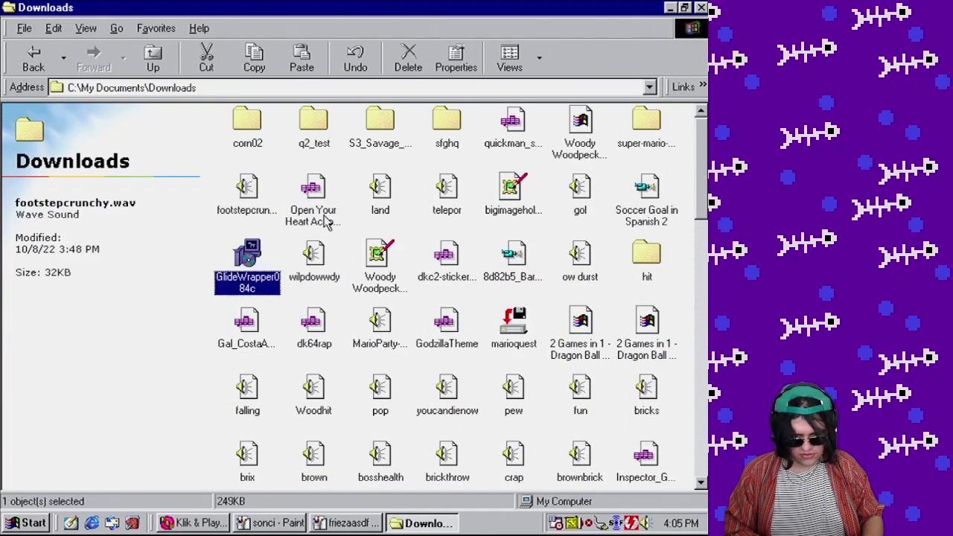
key(Down)
key(Right)
key(Right)
key(Right)
key(Down)
key(Down)
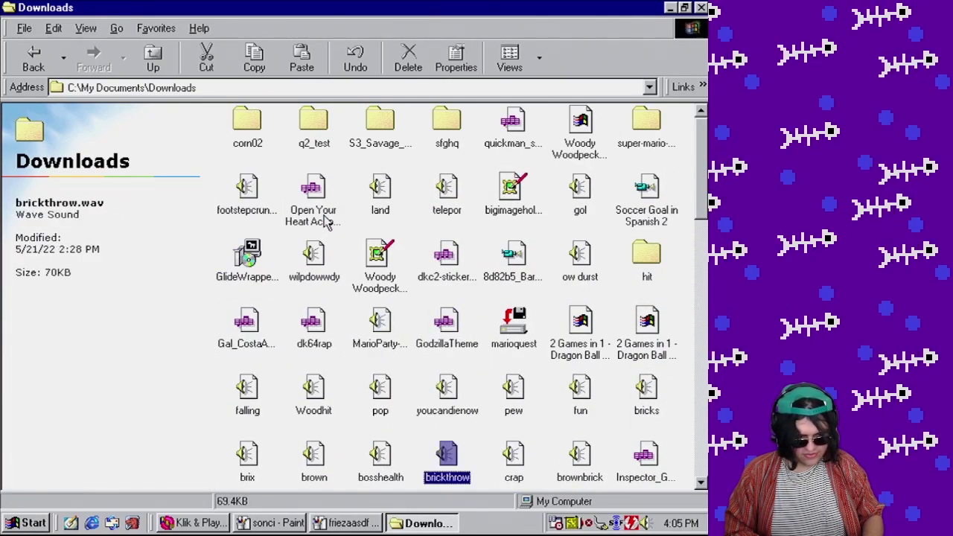
key(Down)
key(Down)
key(Down)
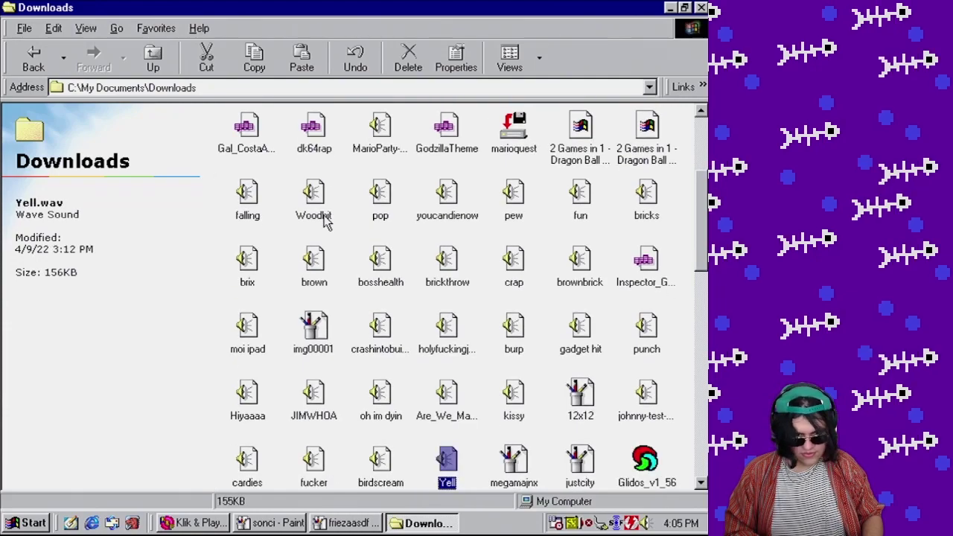
key(Down)
key(Down)
key(Down)
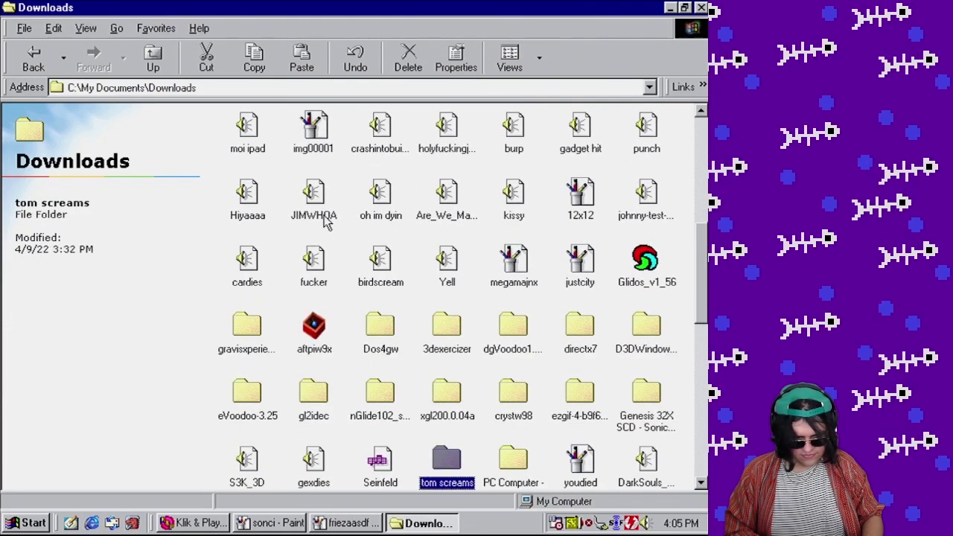
key(Down)
key(Down)
key(Down)
key(Down)
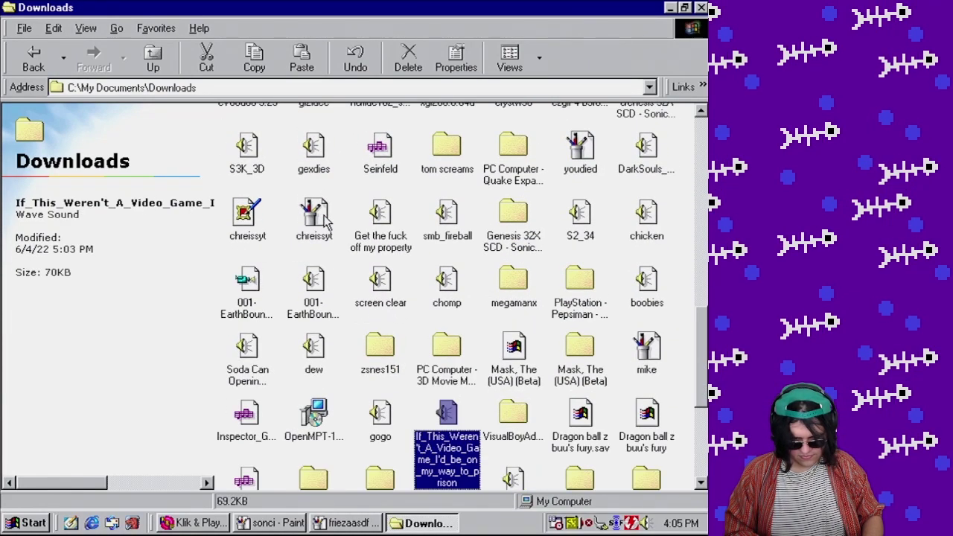
key(Left)
key(Down)
key(Down)
key(Down)
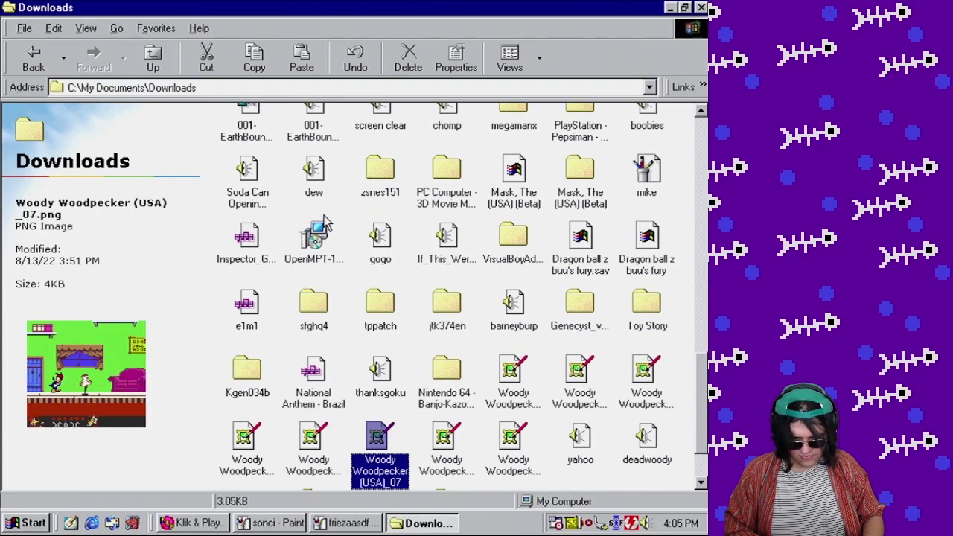
key(Down)
key(o)
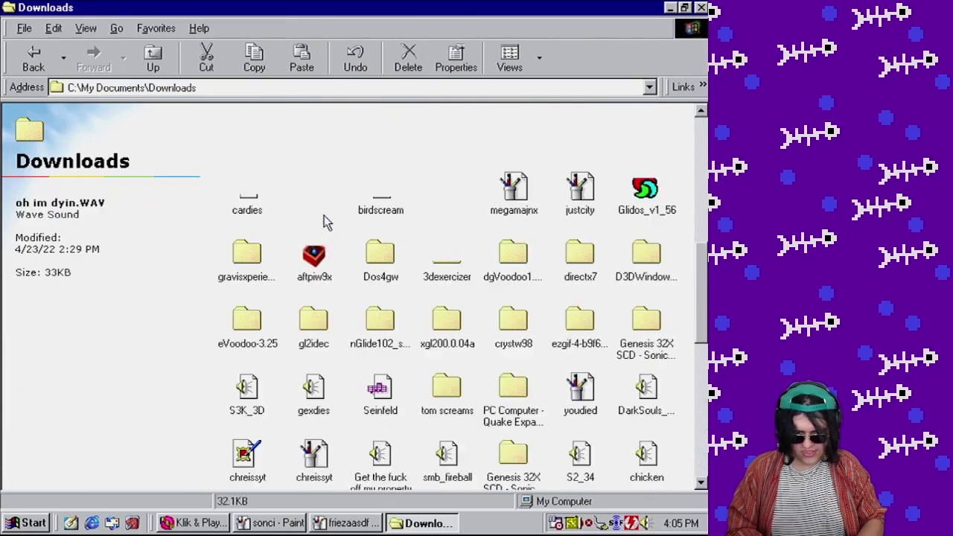
scroll(325, 222, down, 2)
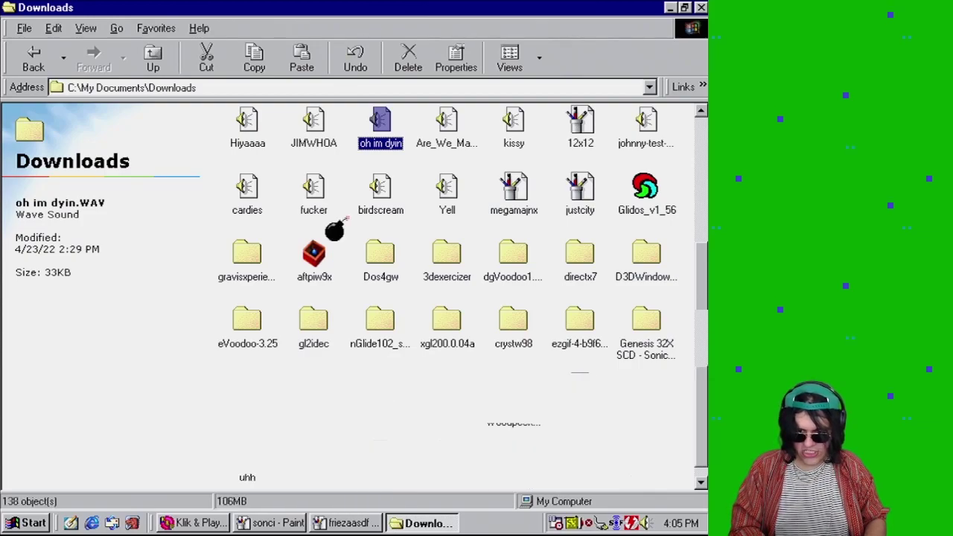
key(Right)
key(Down)
key(Down)
key(Down)
scroll(325, 222, down, 3)
key(Down)
key(Down)
key(Down)
key(Down)
key(Down)
key(Down)
key(Down)
key(Down)
key(Down)
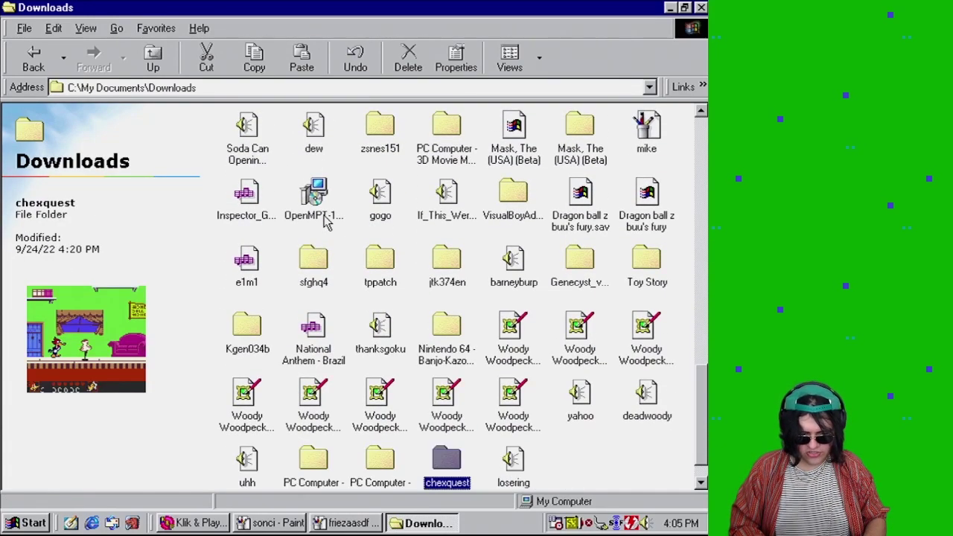
key(Up)
key(Up)
key(Up)
key(Up)
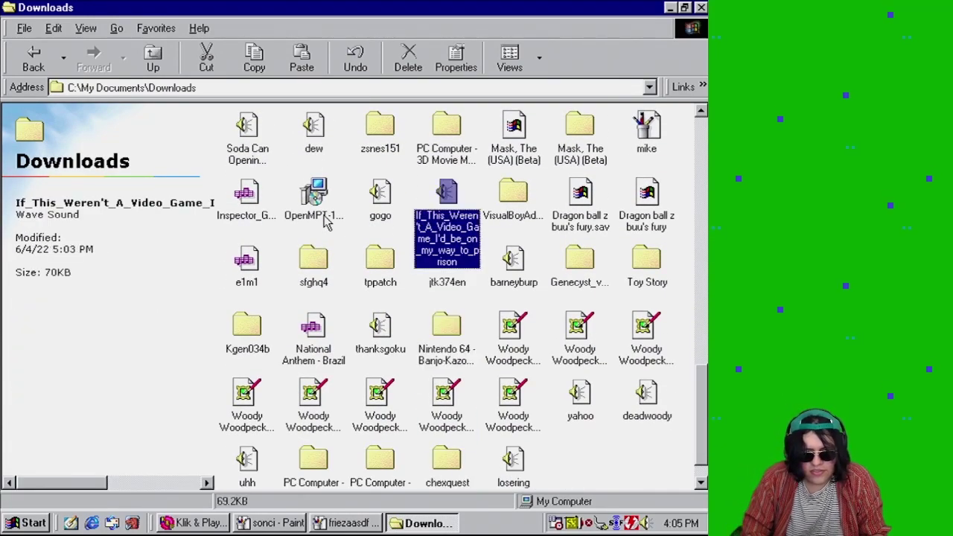
key(Up)
key(Up)
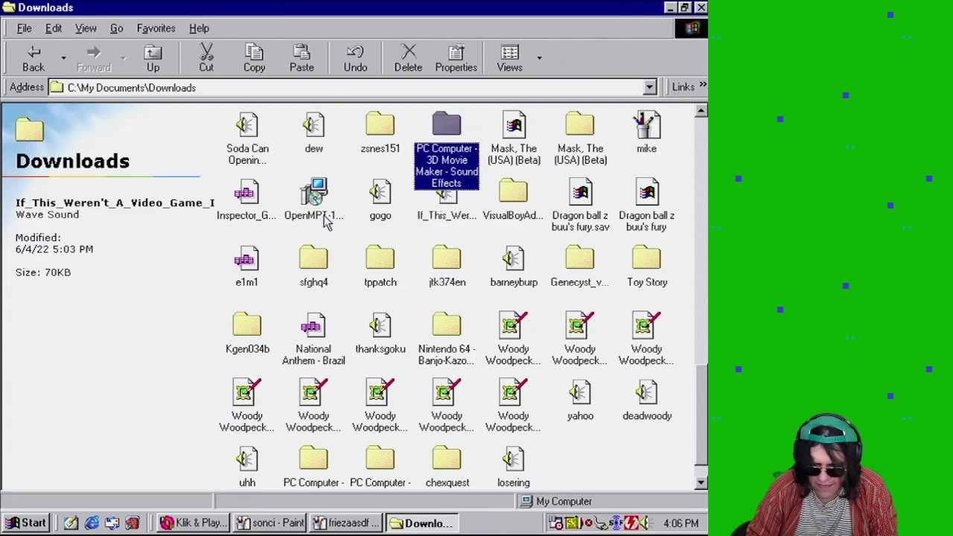
key(Up)
key(Up)
key(Up)
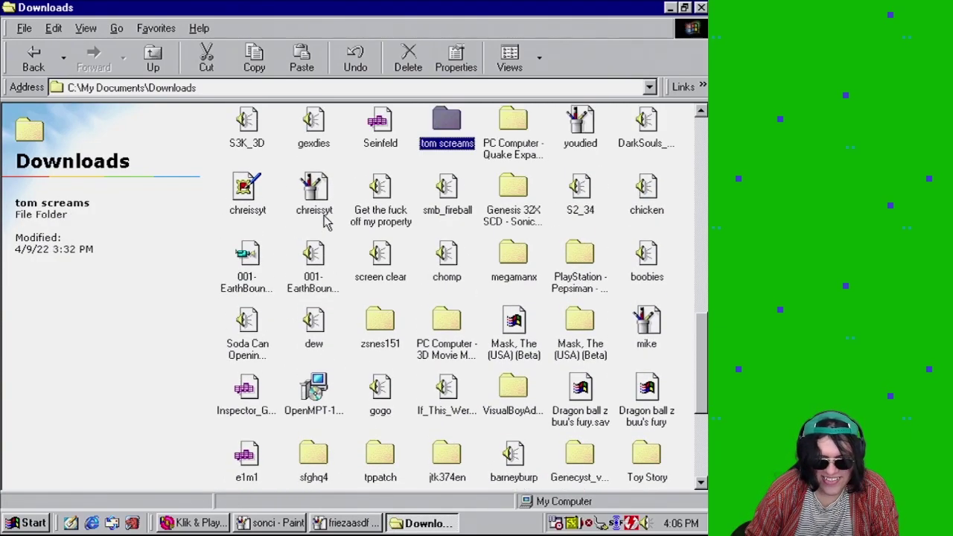
key(Up)
key(Up)
key(Up)
key(Up)
key(Up)
key(Up)
key(Up)
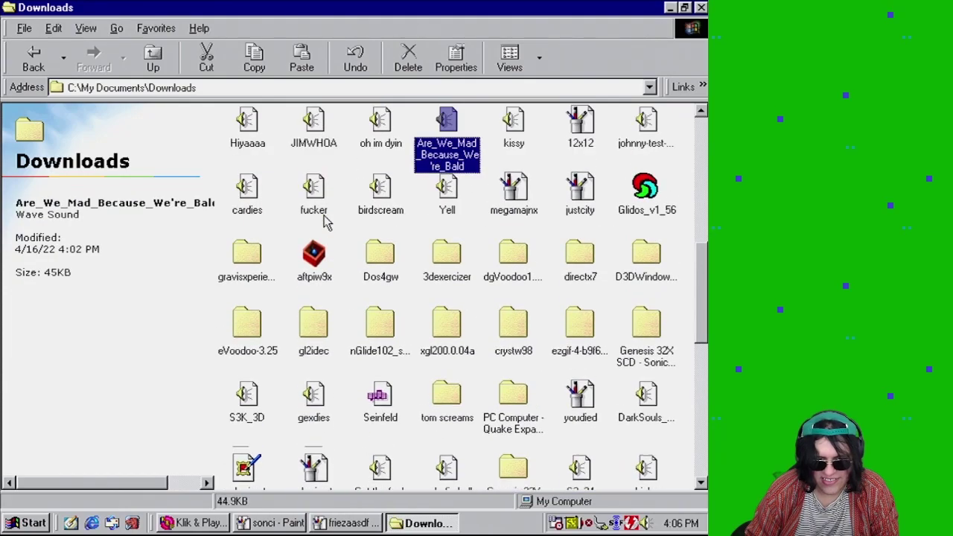
key(Up)
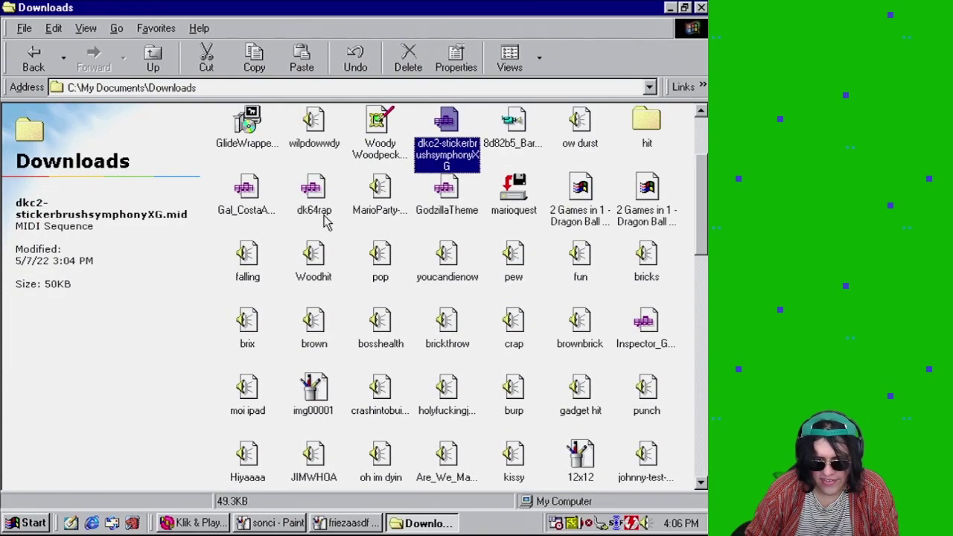
key(Up)
key(Up)
key(Left)
key(Left)
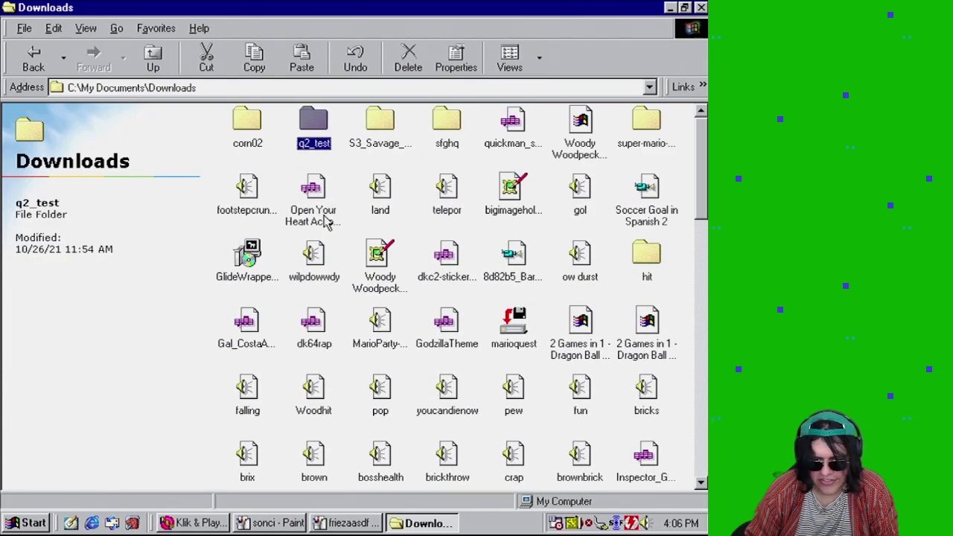
key(Down)
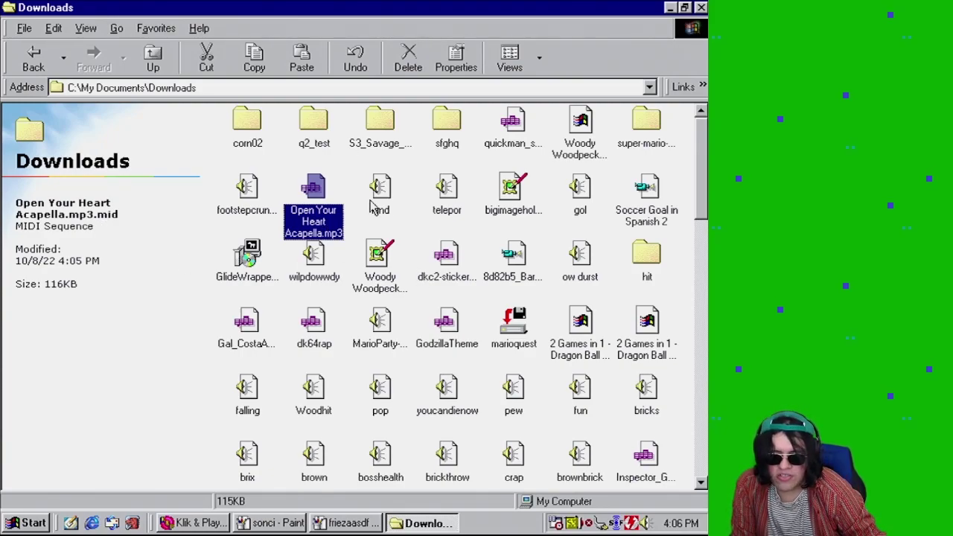
- Rename the GlideWrapper084c application in Downloads to GlideWrapper084c.jpg
click(415, 245)
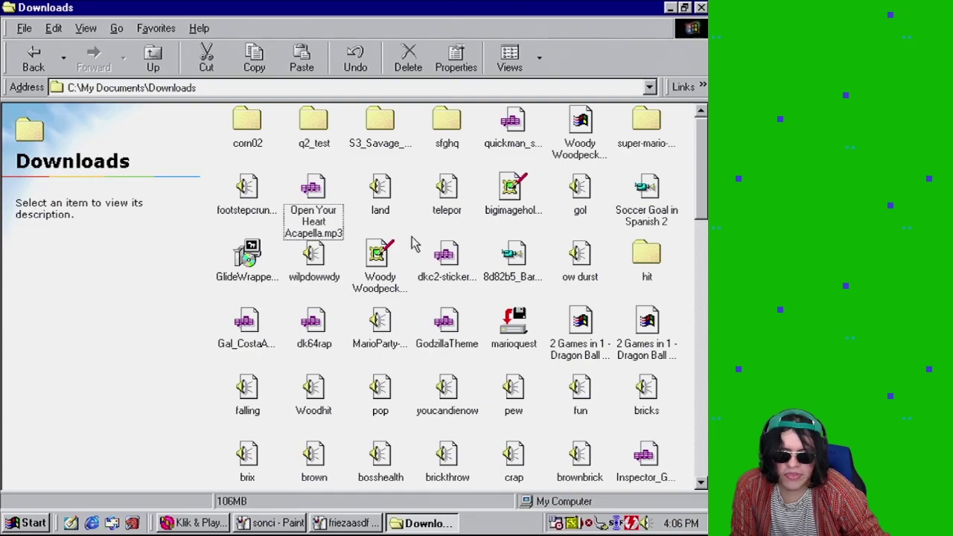
click(252, 261)
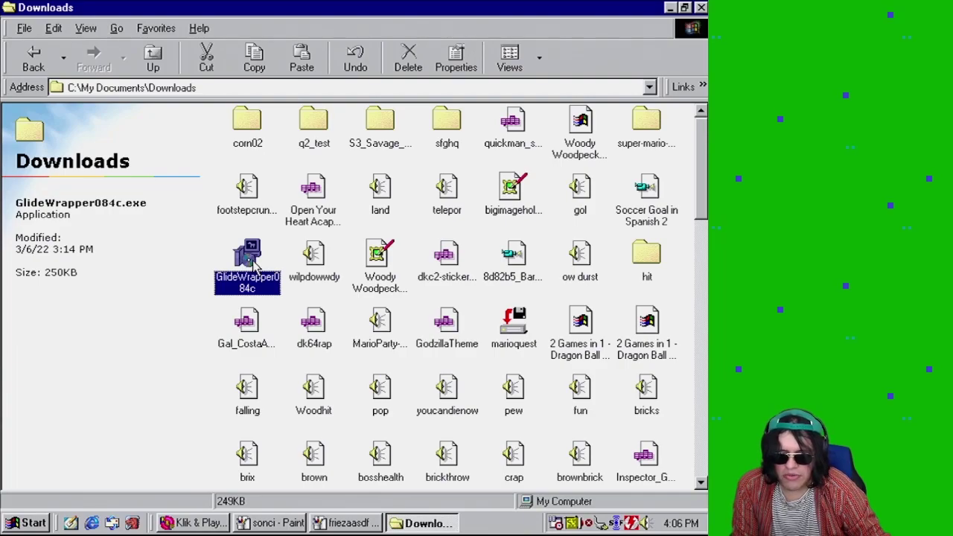
right_click(253, 262)
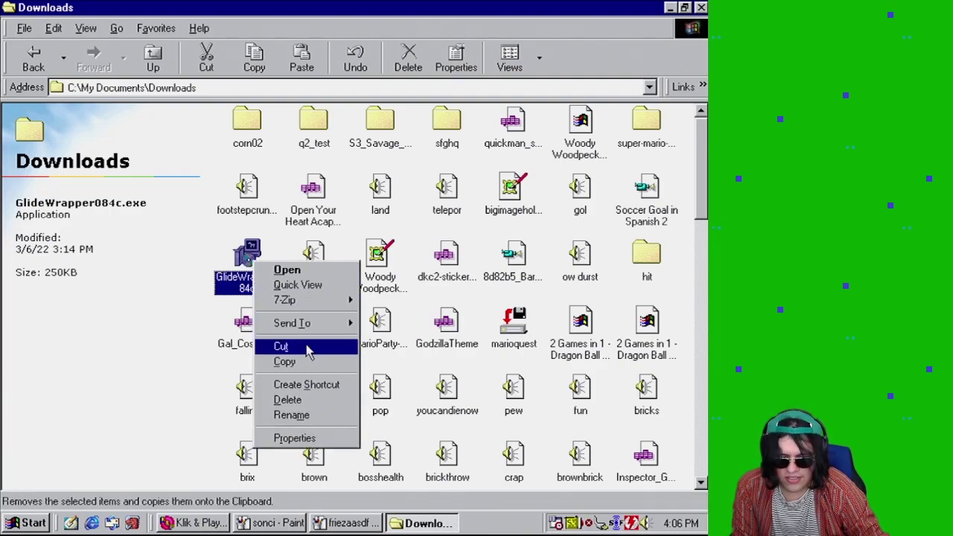
click(348, 434)
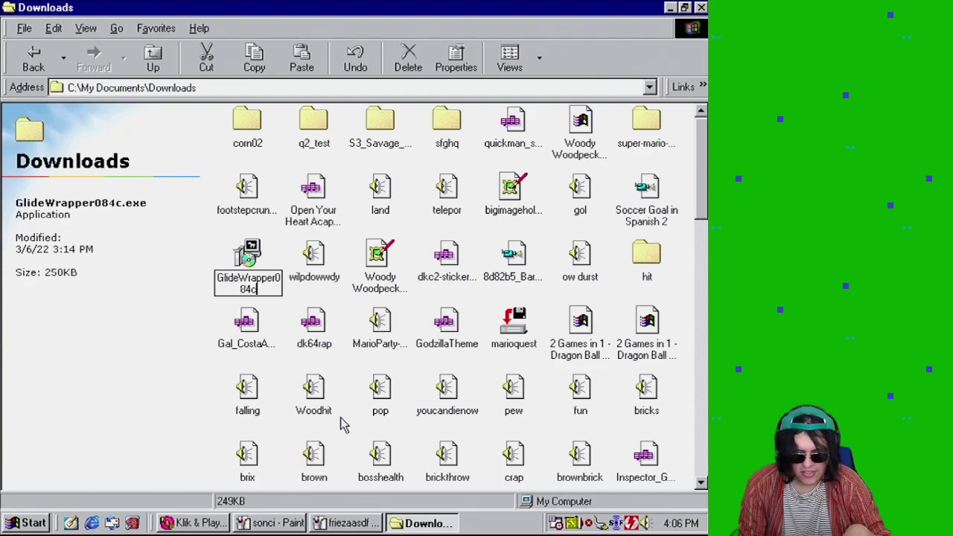
text(.jpg)
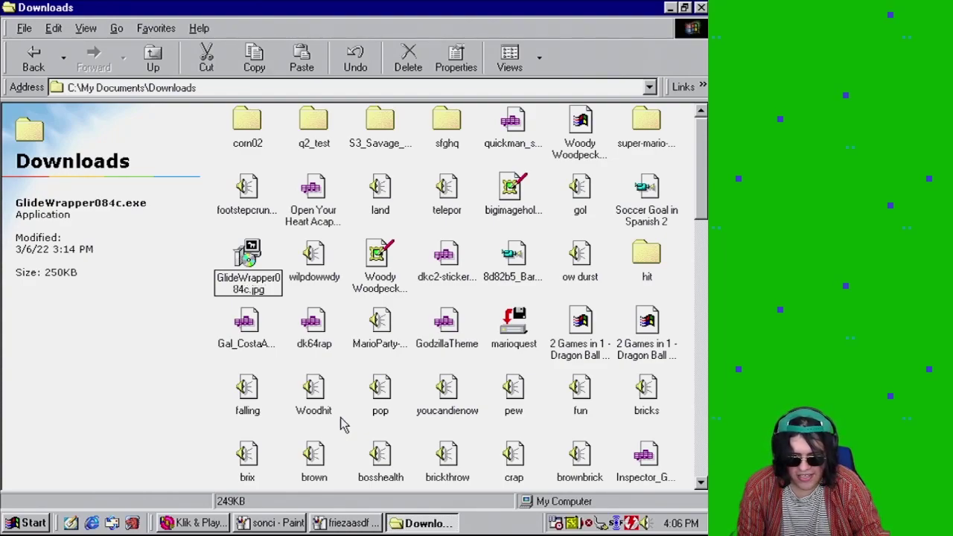
key(Return)
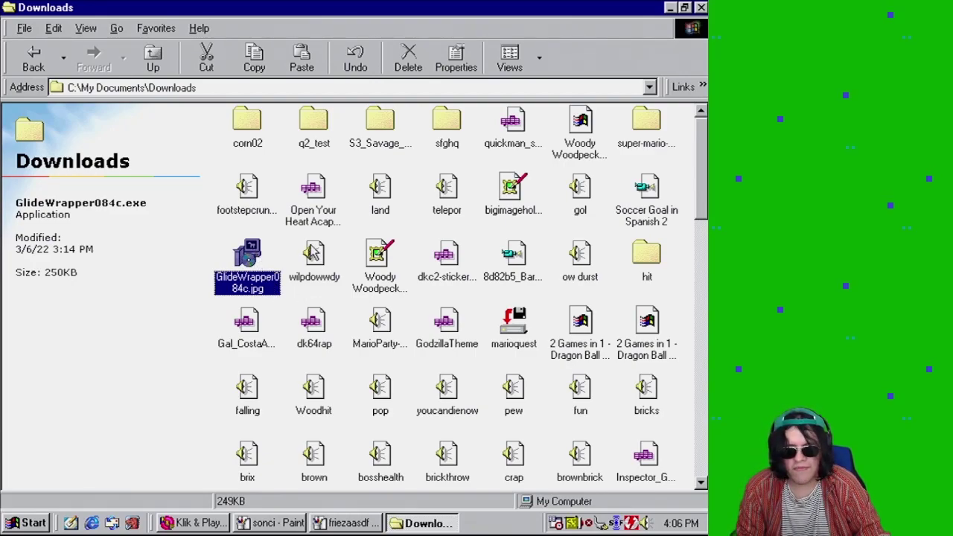
- Play Open Your Heart Acapella.mp3.mid from Downloads in Windows Media Player, stop it, and close the player
double_click(311, 184)
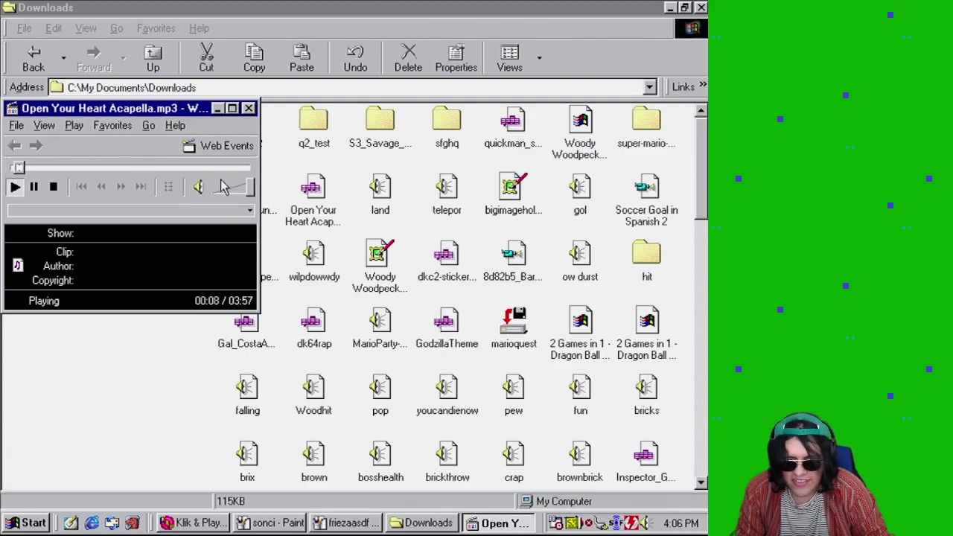
right_click(315, 187)
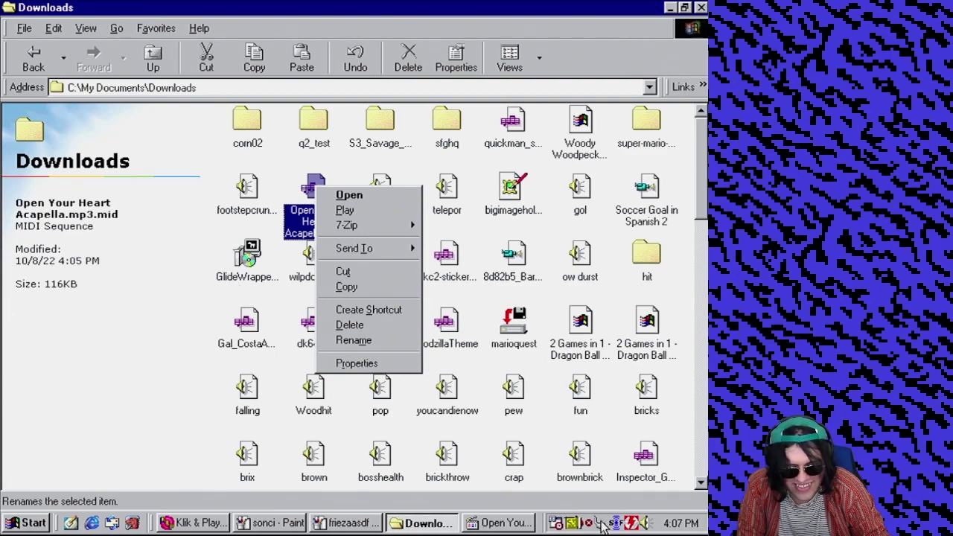
click(508, 523)
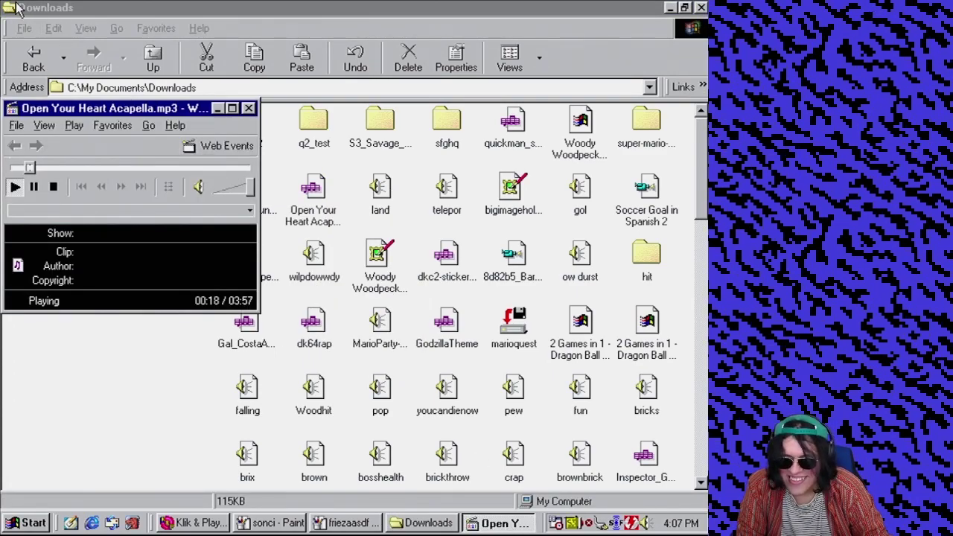
drag(123, 117, 336, 119)
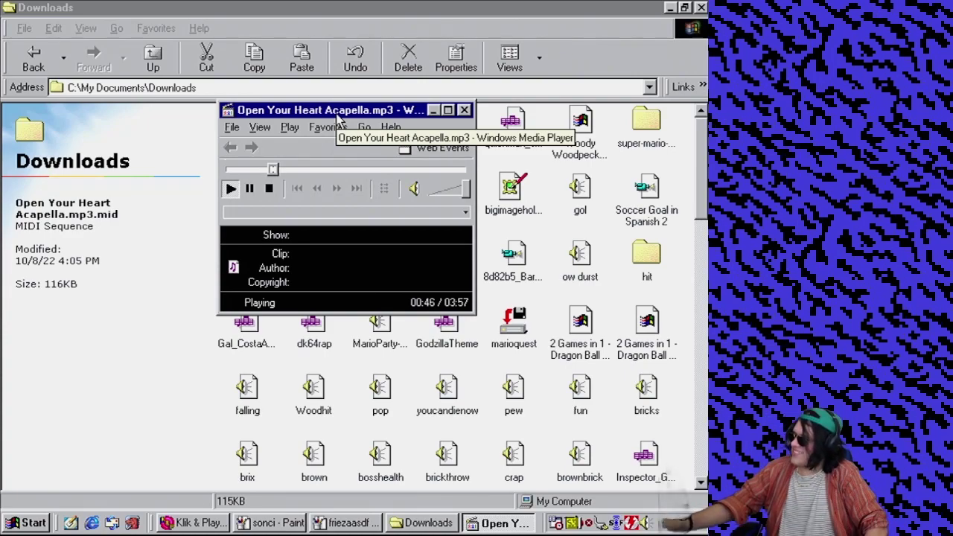
click(269, 188)
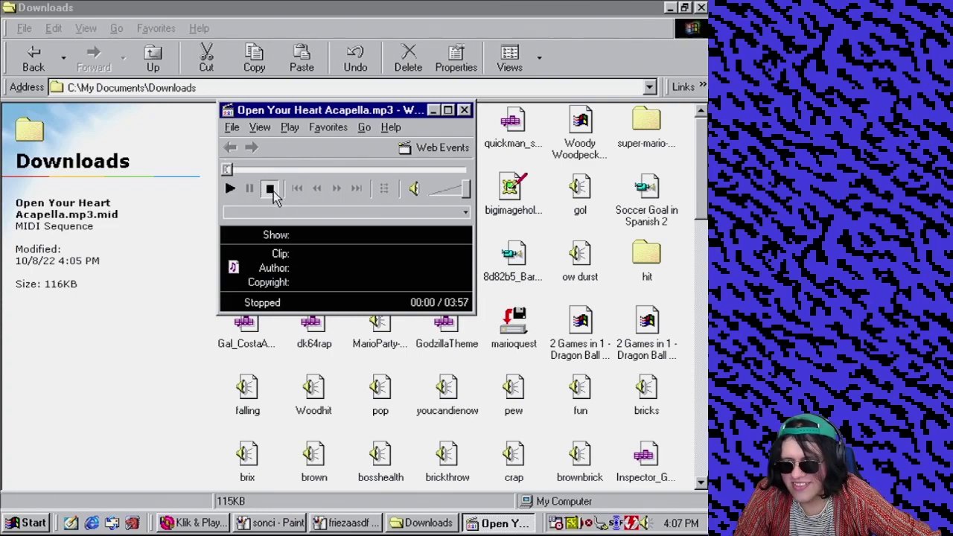
click(464, 109)
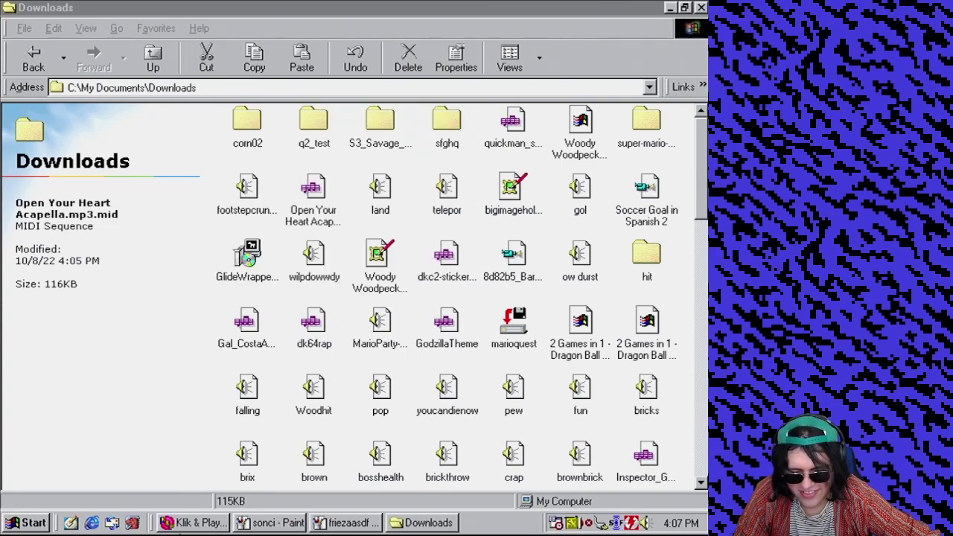
- Switch to Klik & Play, playtest level 20 by steering Sonic right and down, and close the game window
click(182, 525)
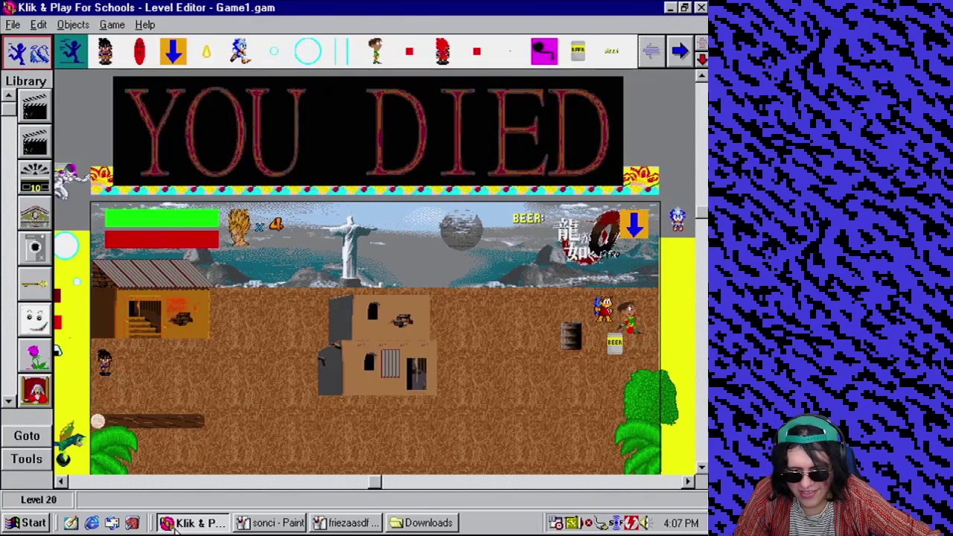
click(112, 24)
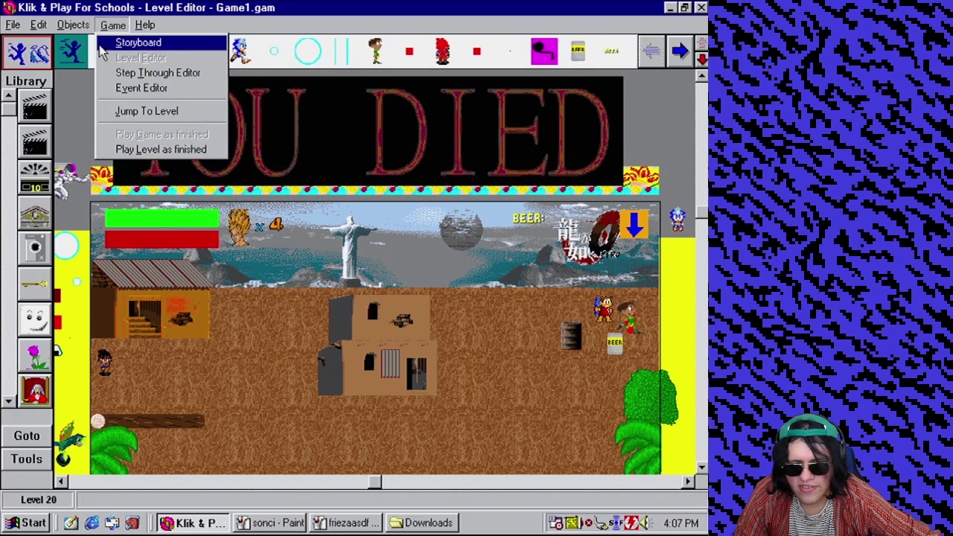
click(161, 148)
key(Right)
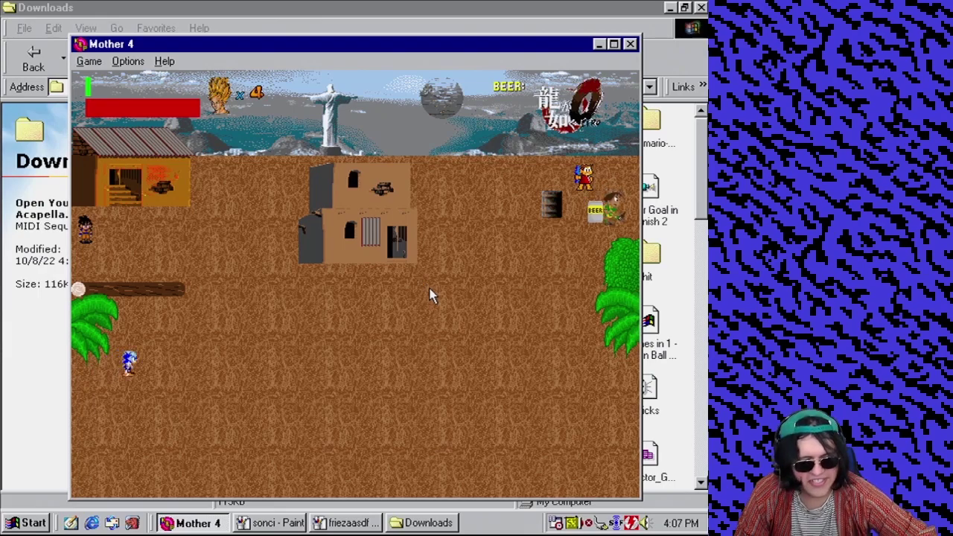
key(Right)
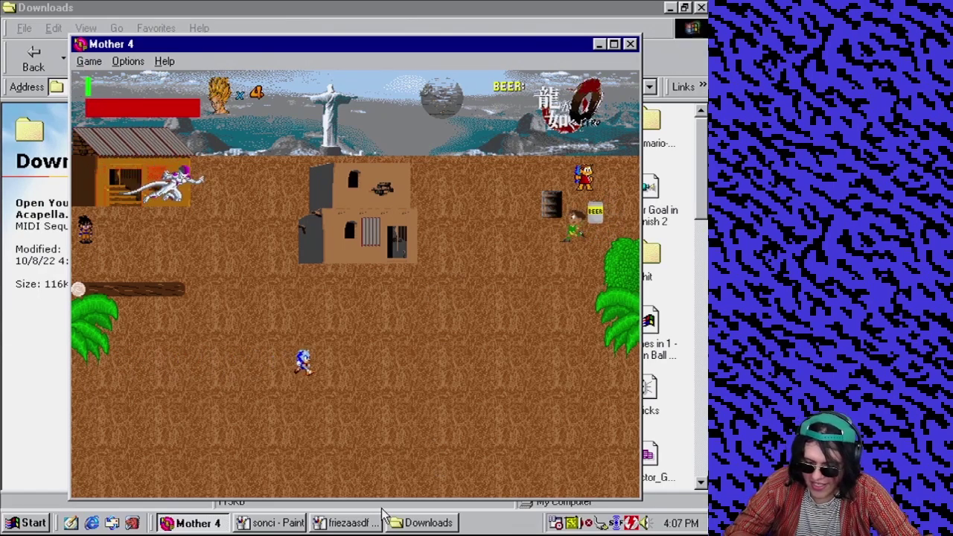
key(Down)
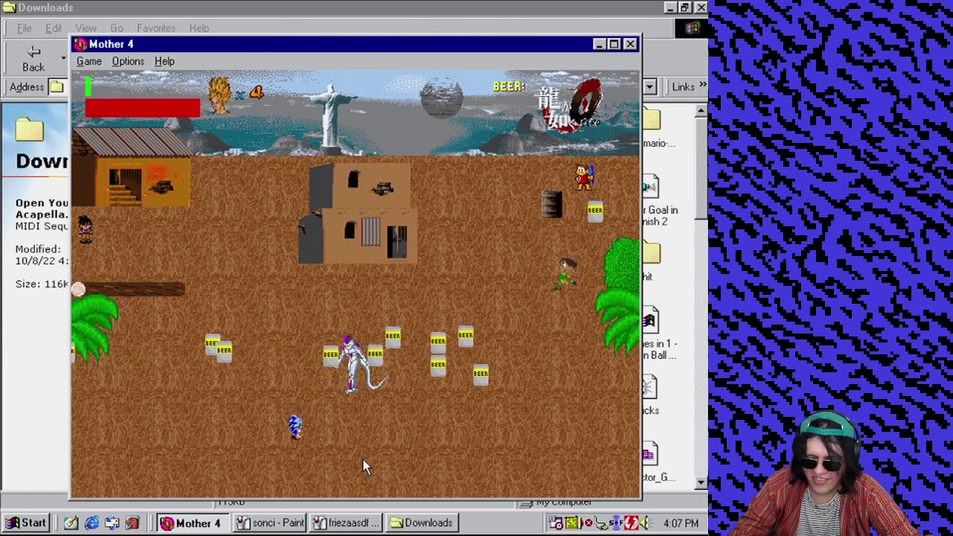
click(630, 44)
- Check events 162 to 167 of level 20 in the Event Editor and return to the Level Editor
click(112, 25)
click(141, 87)
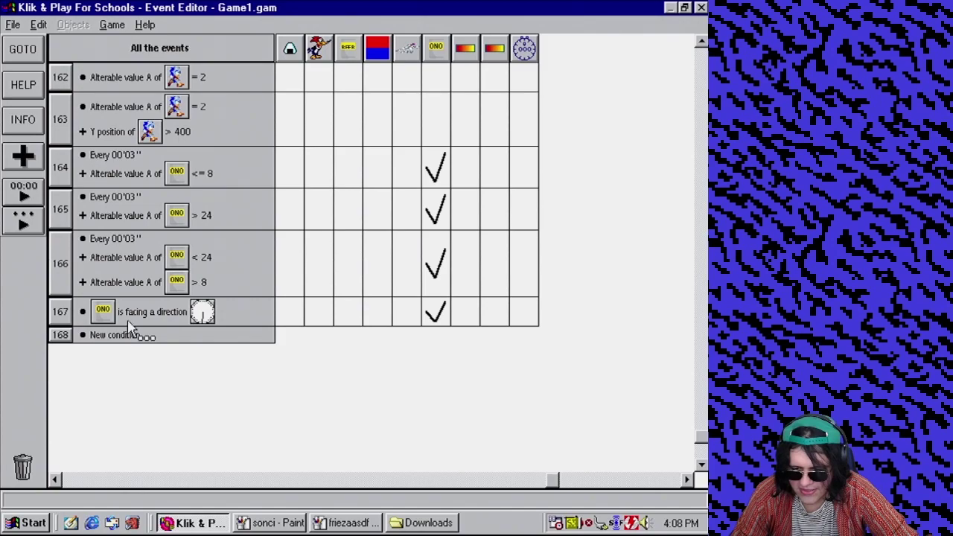
drag(202, 313, 144, 73)
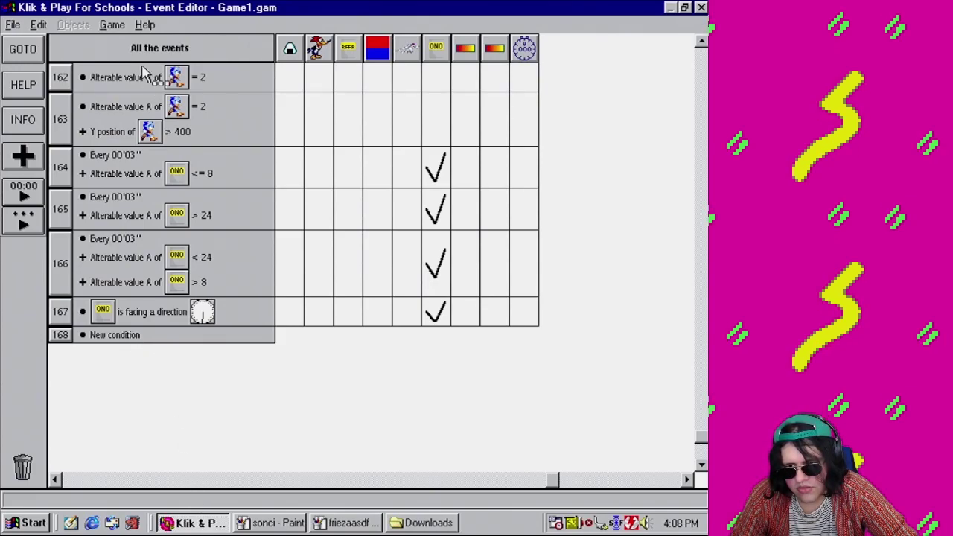
click(113, 25)
click(134, 55)
- Playtest the level again, moving Sonic right, down and left around the beer-throwing enemy, and close the game window
click(112, 25)
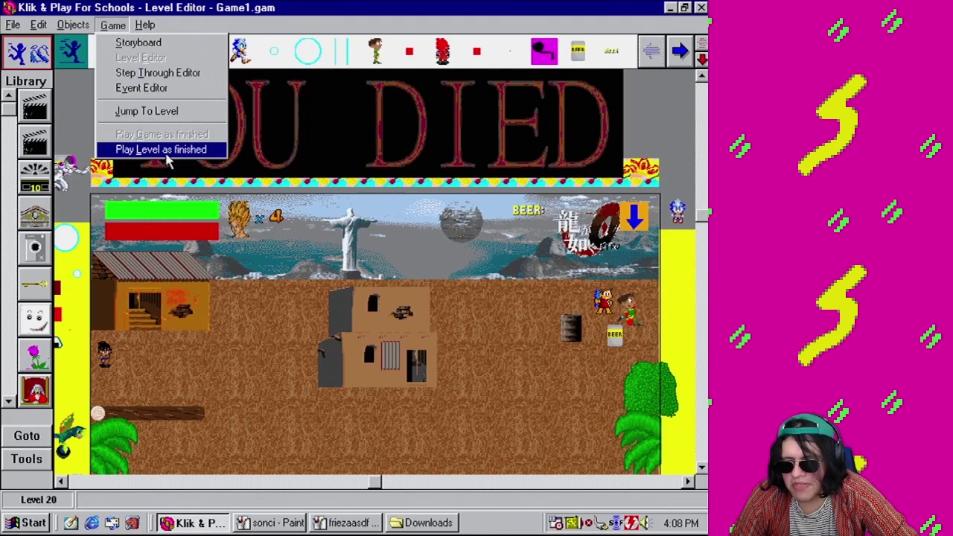
click(152, 149)
key(Right)
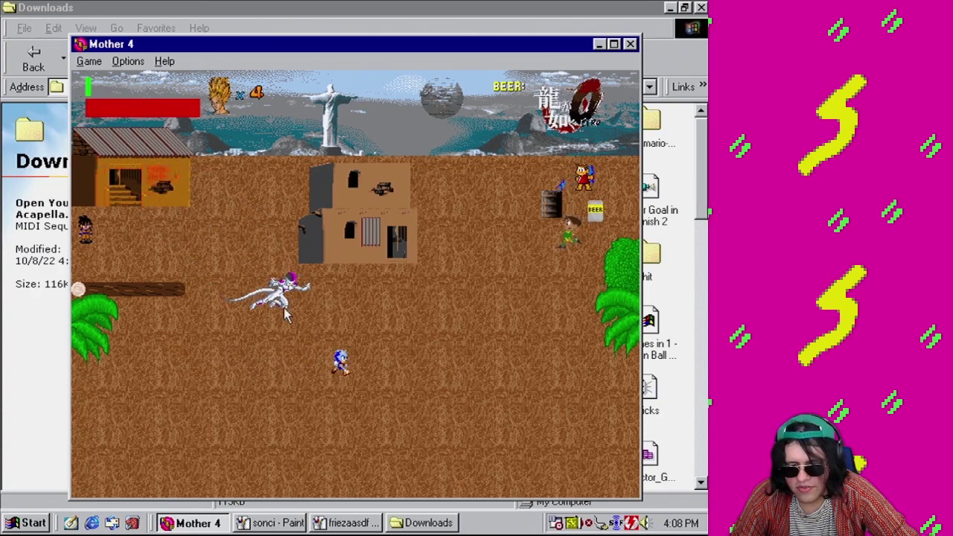
key(Down)
key(Left)
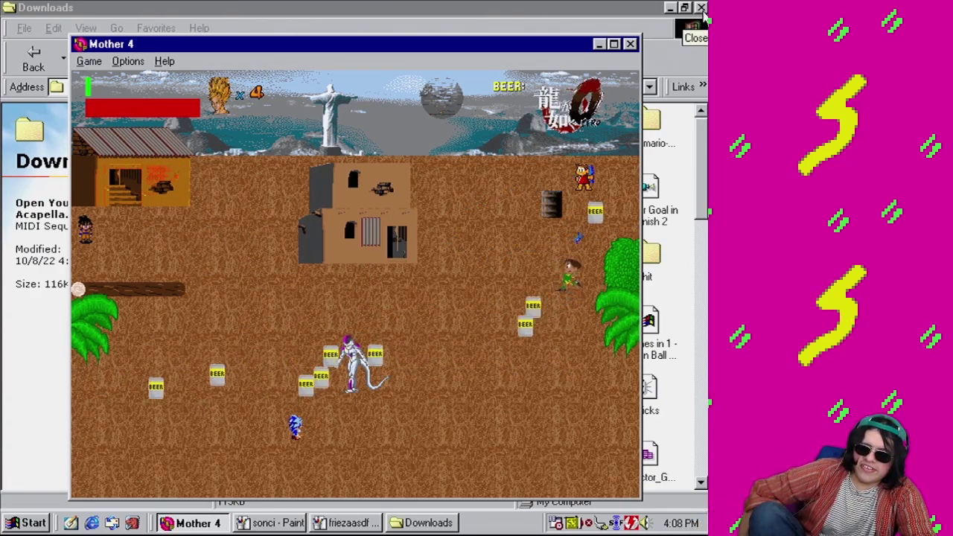
click(629, 44)
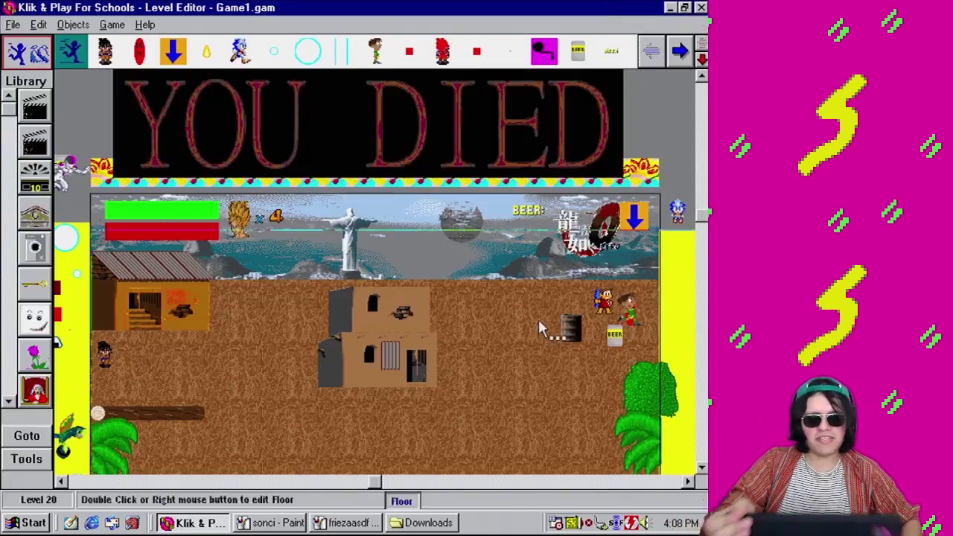
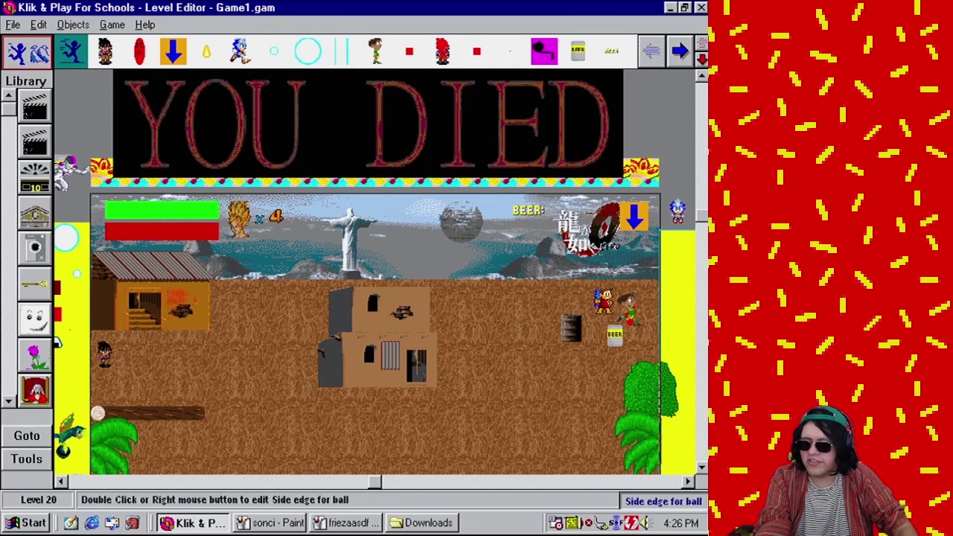
- Open Internet Explorer and view its version information, closing the dialog when done
click(92, 523)
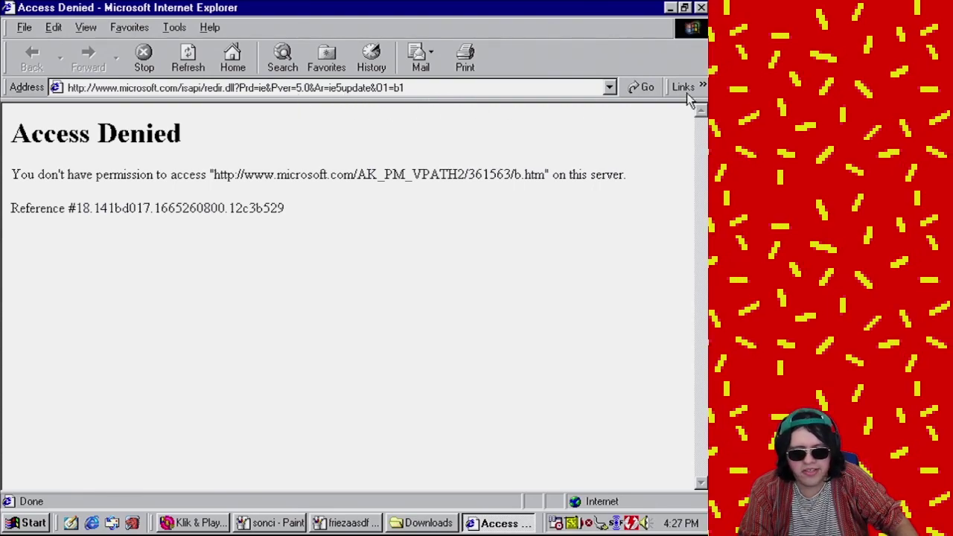
click(204, 29)
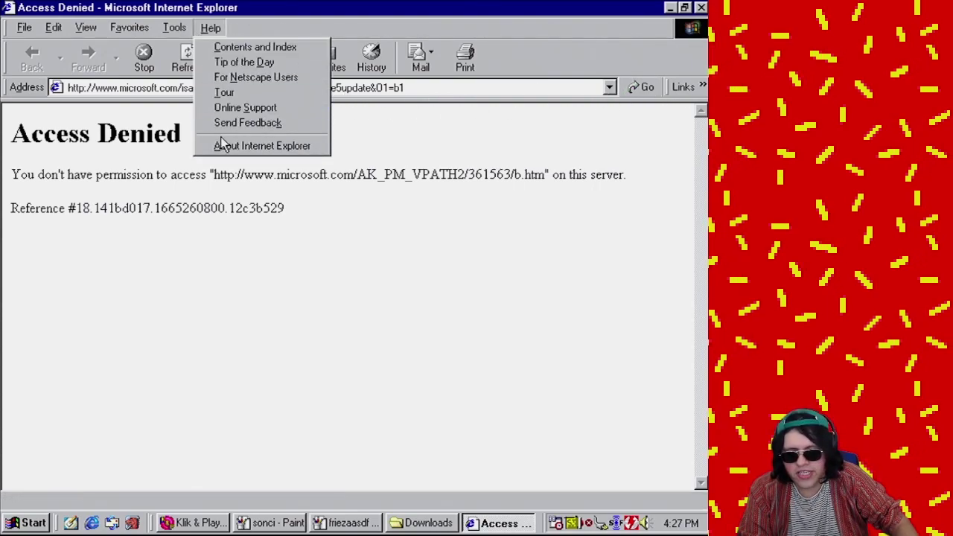
click(222, 145)
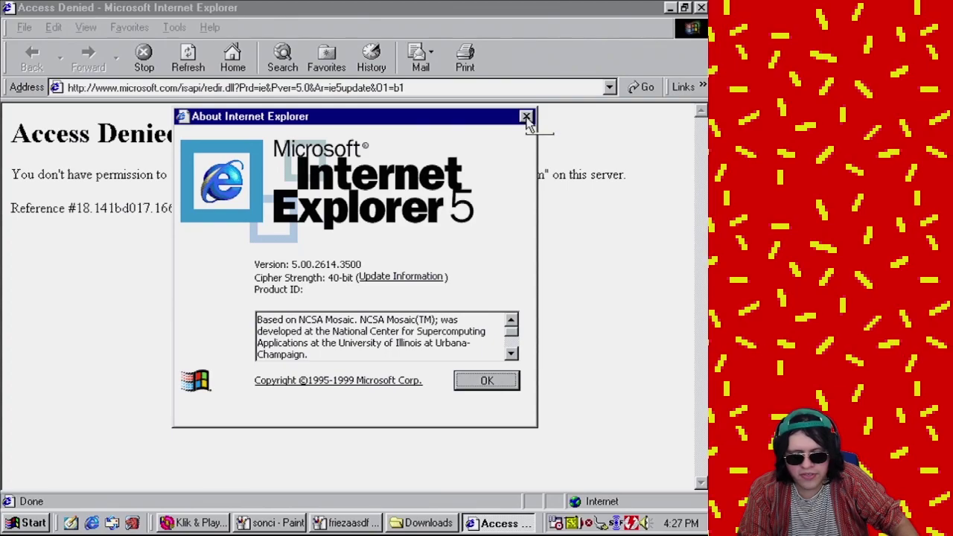
click(526, 118)
- Open ftp://192.168.1.42/, copy tnx4thedrink.wav from it to the Downloads folder, and close the browser
click(609, 87)
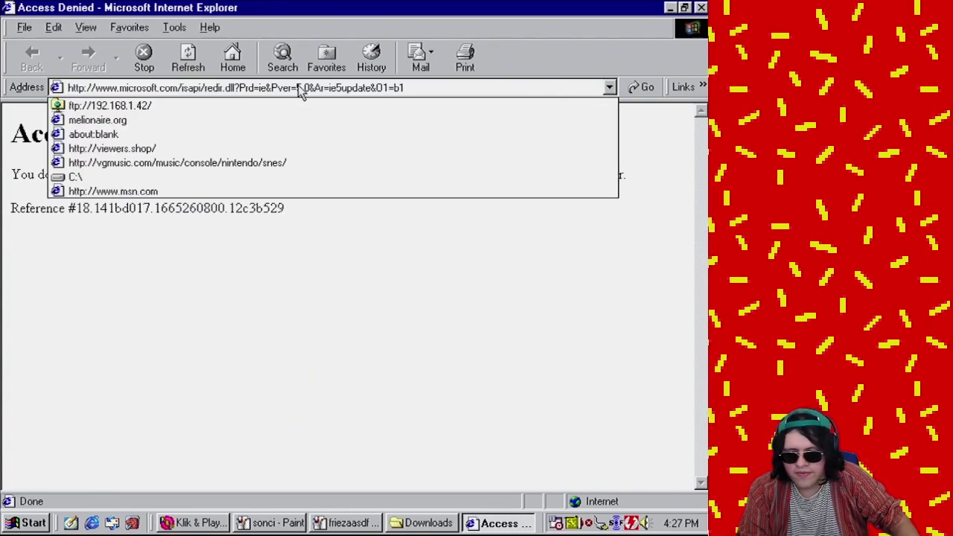
click(284, 105)
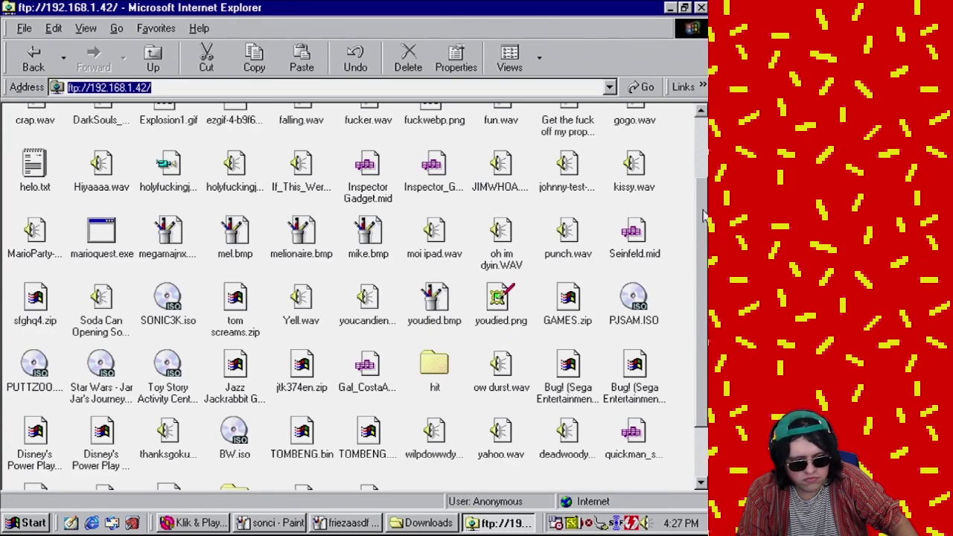
scroll(705, 216, down, 1)
right_click(376, 428)
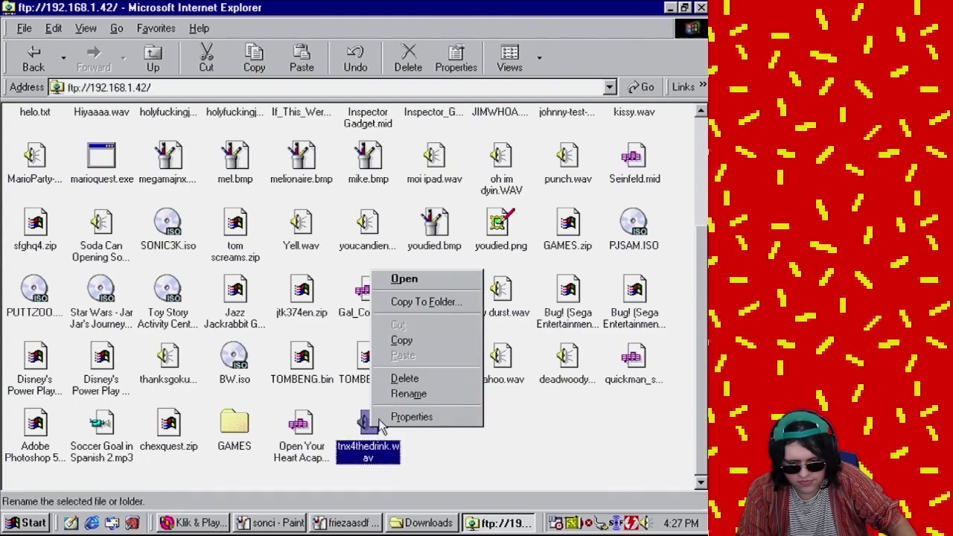
click(436, 301)
click(247, 317)
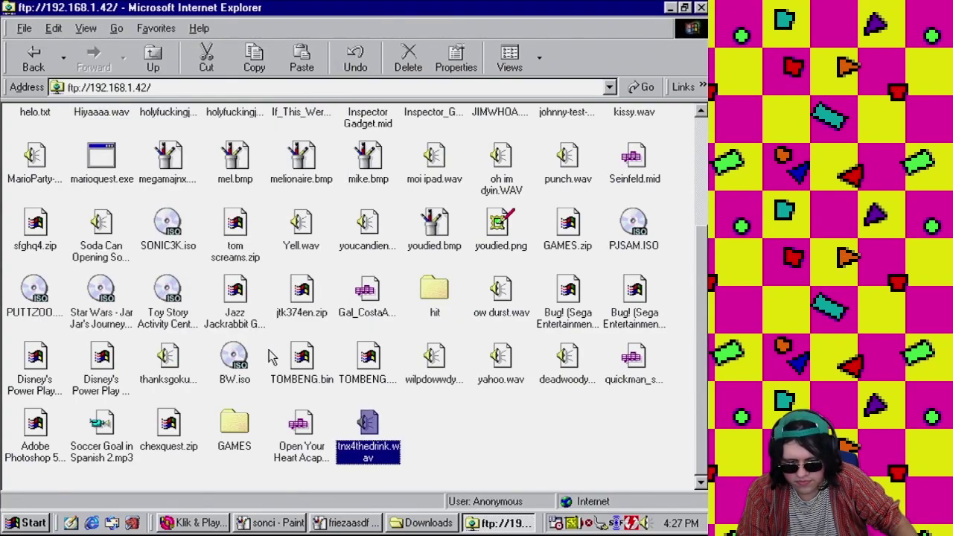
click(700, 8)
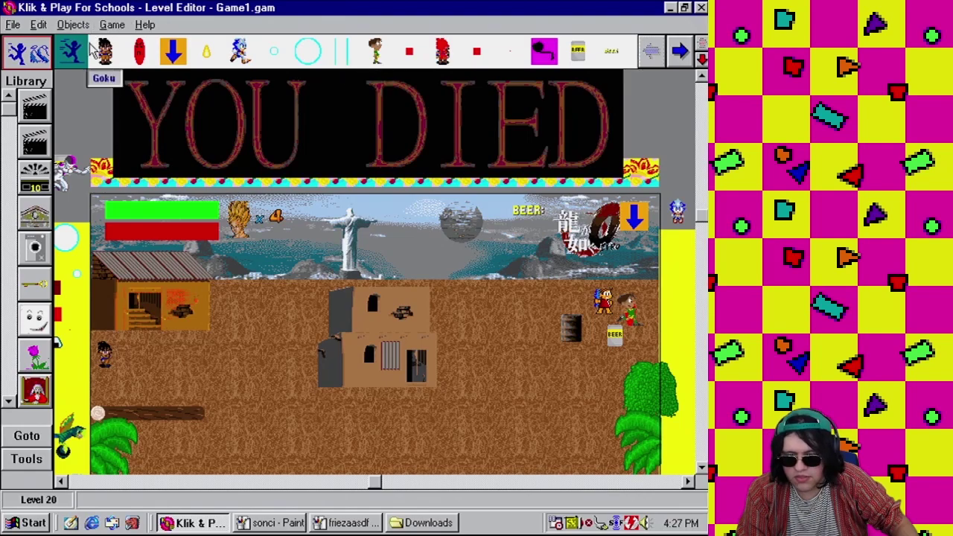
- Switch to the Downloads folder window and play tnx4thedrink.wav from the end of the file list
click(416, 528)
scroll(551, 462, down, 15)
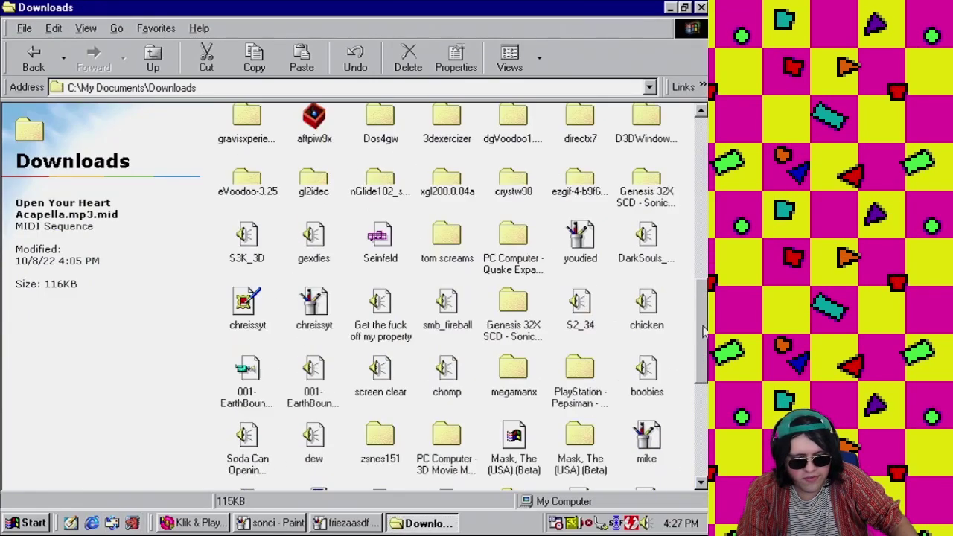
double_click(580, 428)
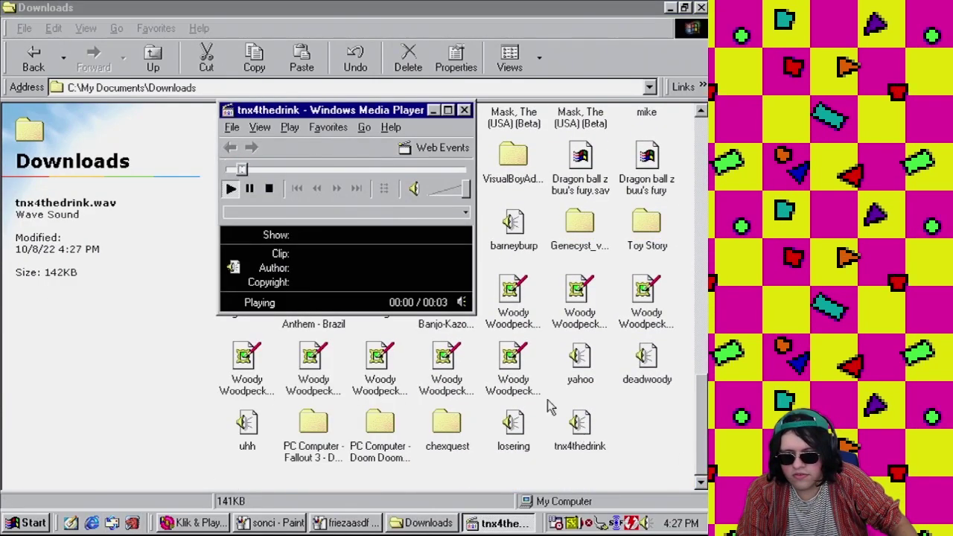
- Open tnx4thedrink.wav in Sound Recorder and apply the volume increase effect four times
right_click(583, 426)
click(632, 253)
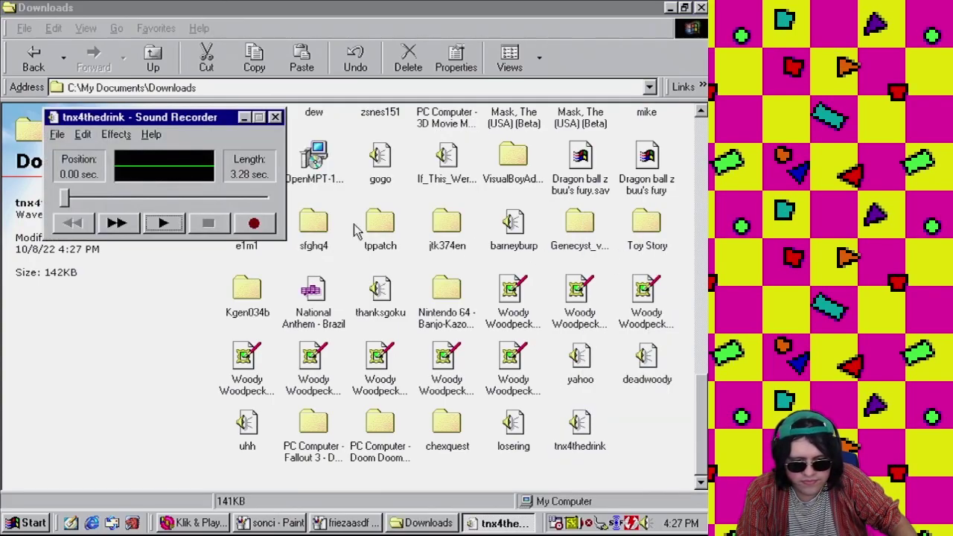
click(117, 135)
click(137, 153)
click(117, 135)
click(136, 151)
click(117, 135)
click(132, 152)
click(117, 135)
click(136, 152)
- Play back the louder tnx4thedrink sound, save it to the same file, and close Sound Recorder
click(163, 223)
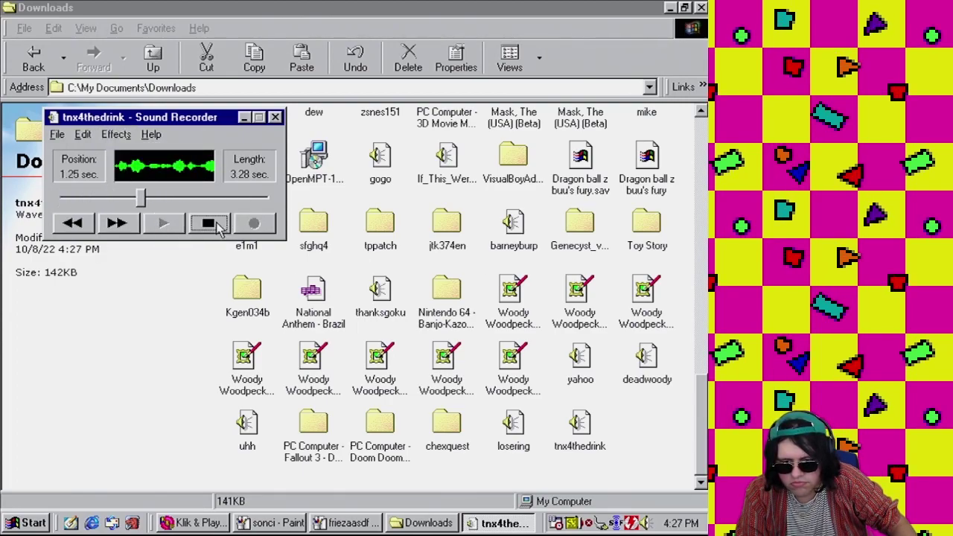
click(208, 224)
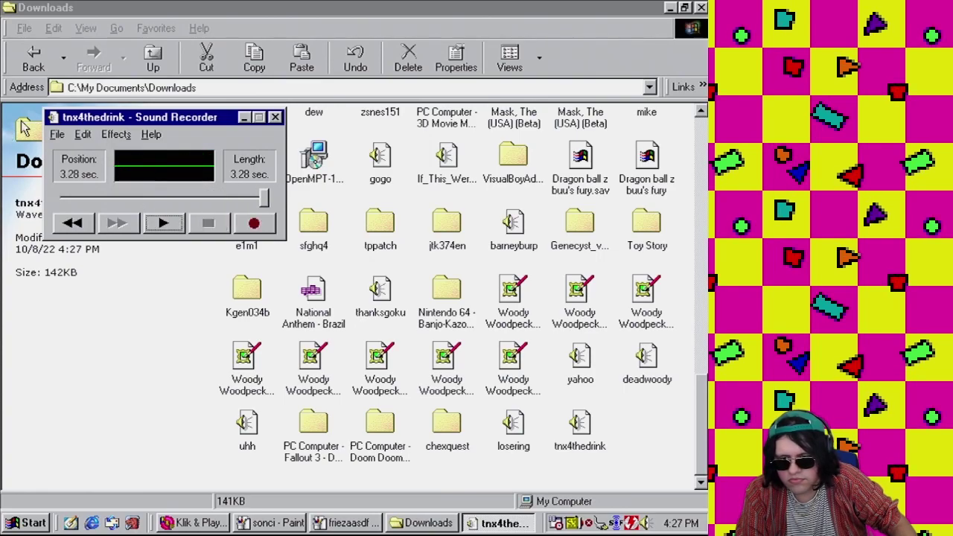
click(57, 134)
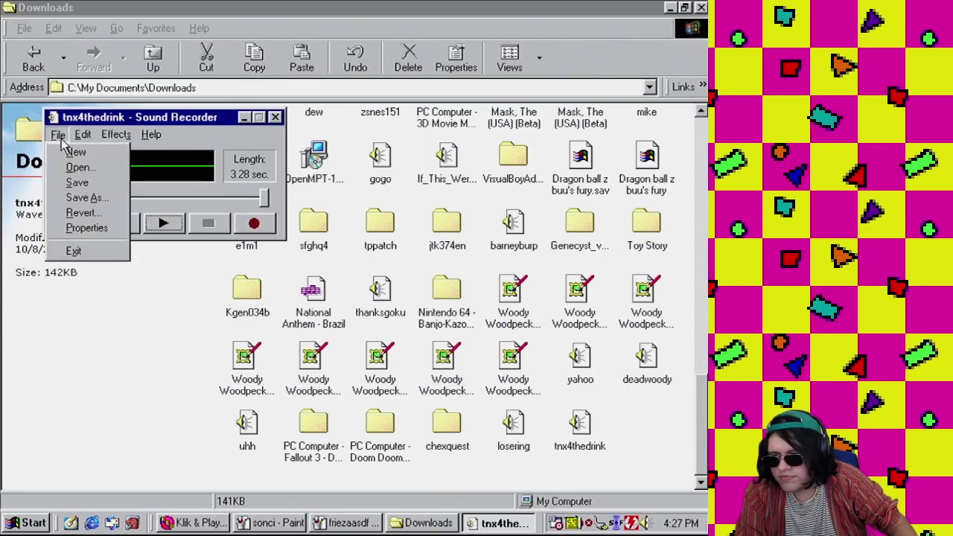
click(82, 183)
click(275, 117)
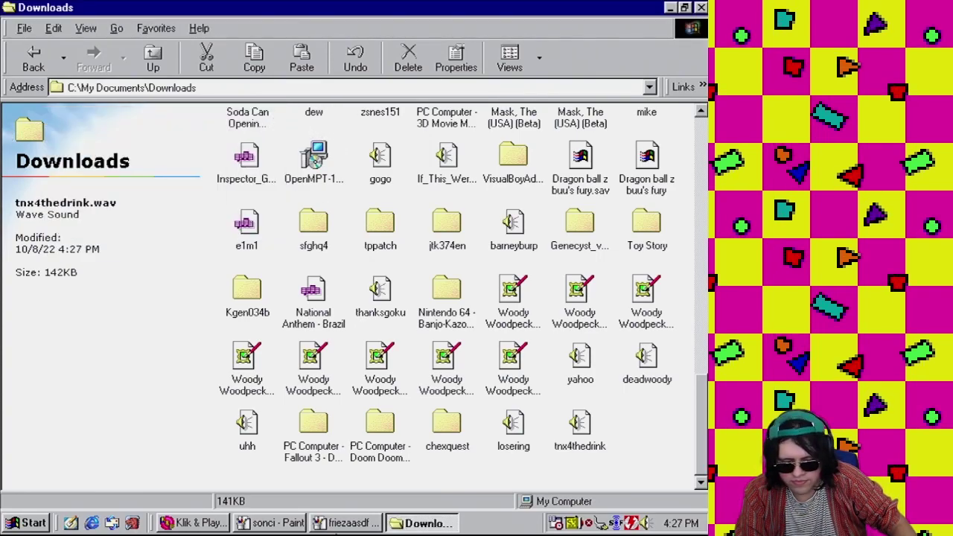
- Switch to Klik & Play, play the current level as finished through Sonic's cutscene until the beers are thrown, and close the test
click(188, 521)
click(112, 25)
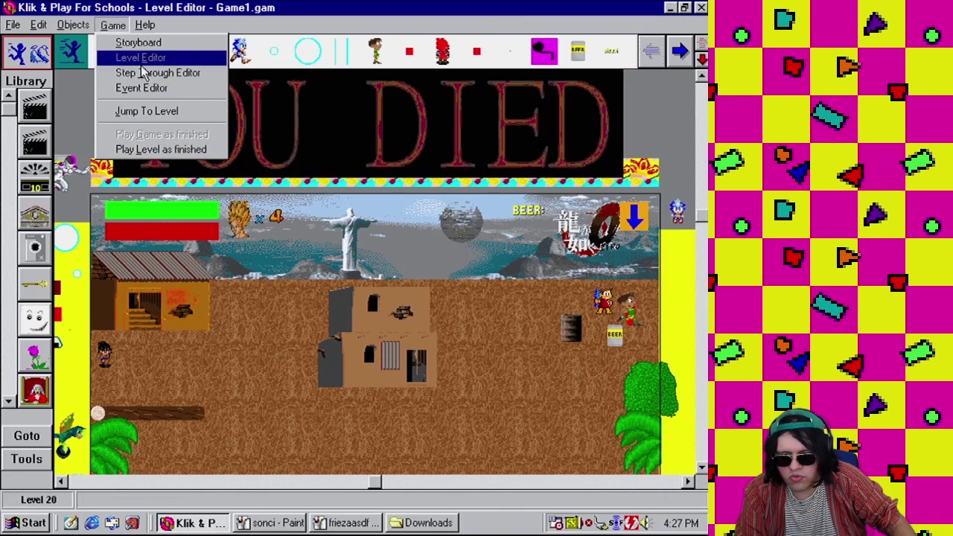
click(186, 151)
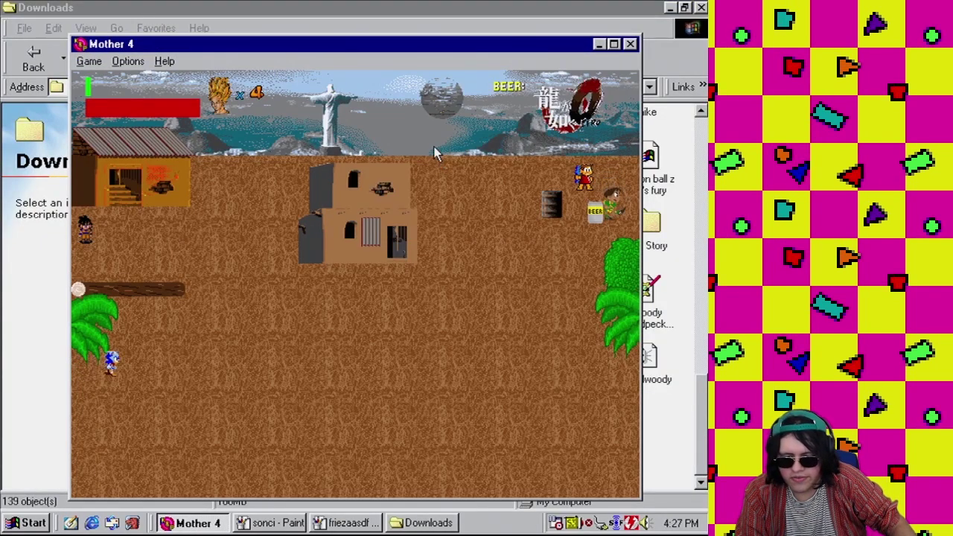
key(Right)
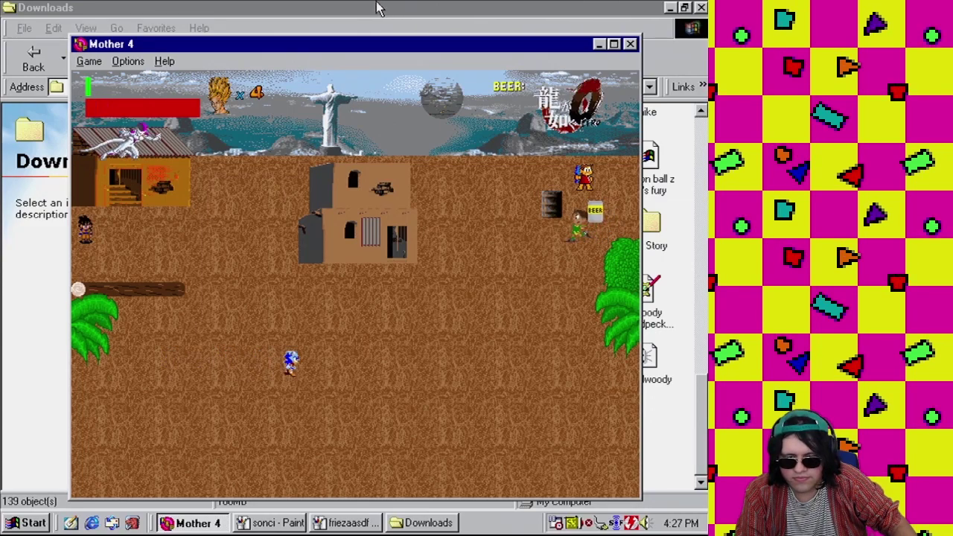
key(Down)
key(Left)
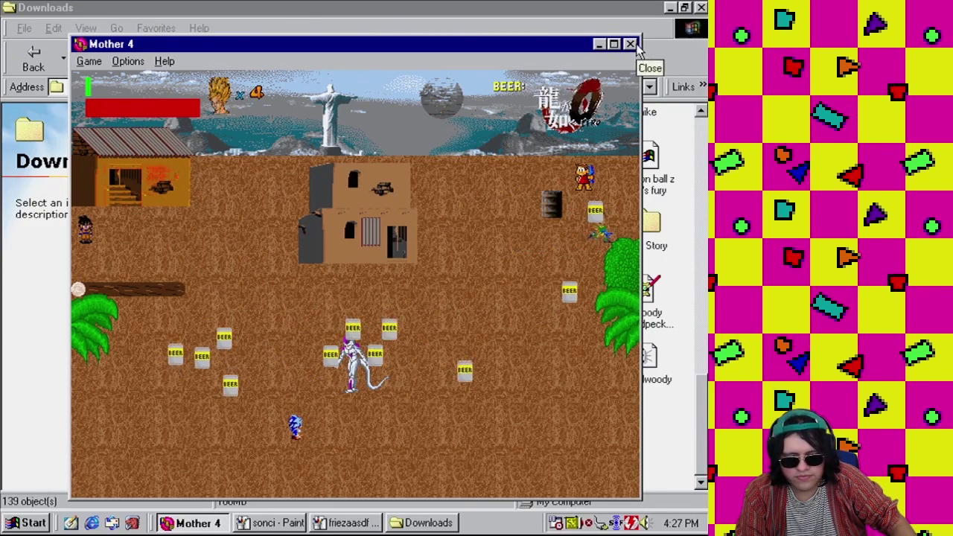
click(631, 44)
- Open the Event Editor, start a new condition, and look through the conditions offered by the system objects
click(113, 25)
mouse_move(145, 25)
click(139, 87)
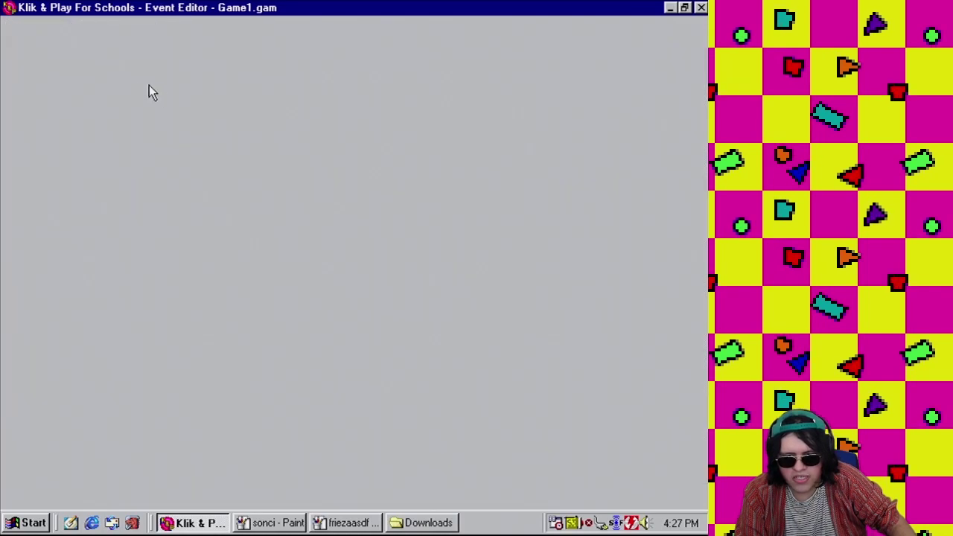
double_click(119, 335)
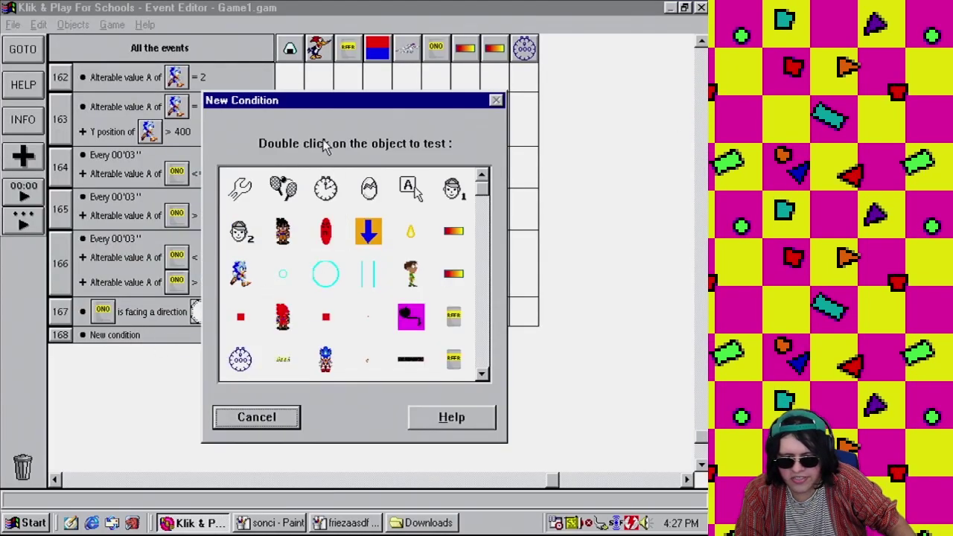
double_click(246, 192)
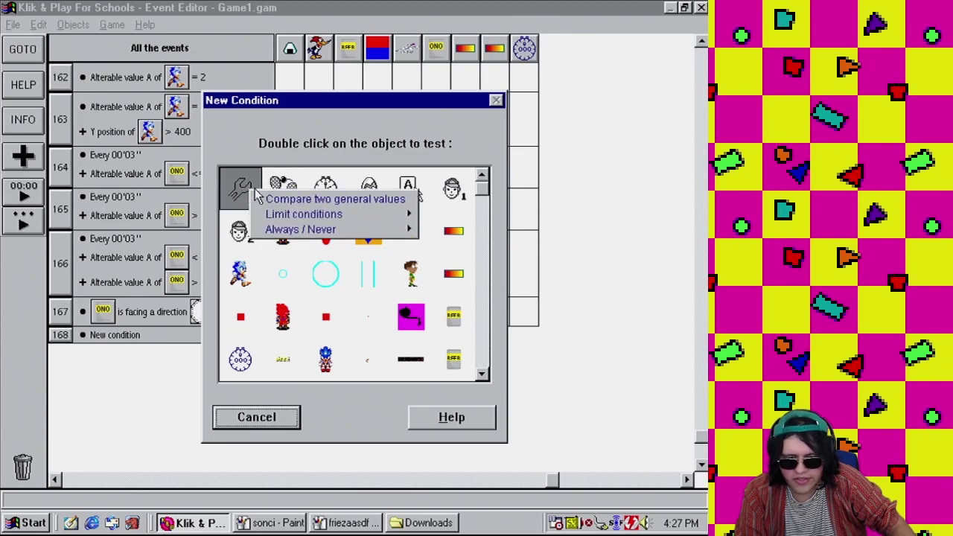
click(282, 186)
click(349, 143)
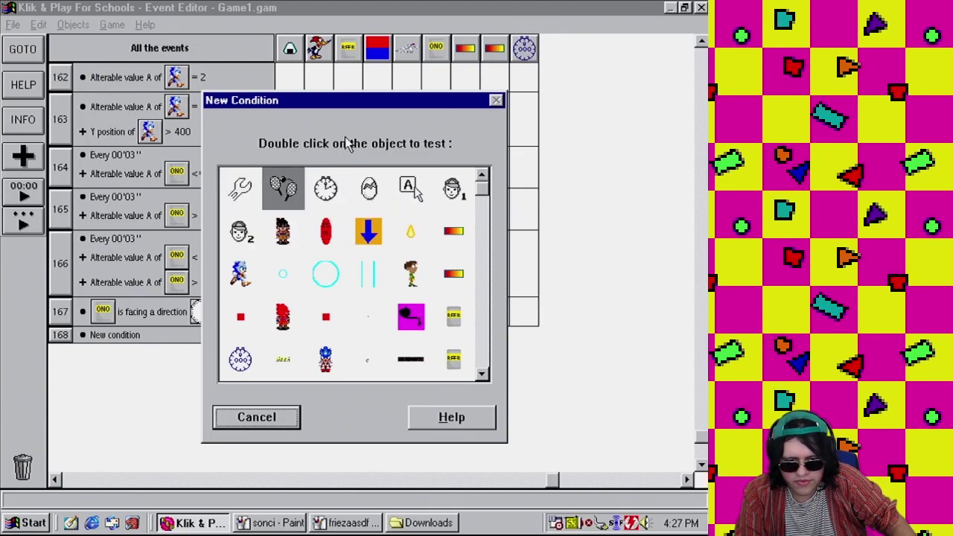
click(325, 188)
click(365, 146)
click(369, 188)
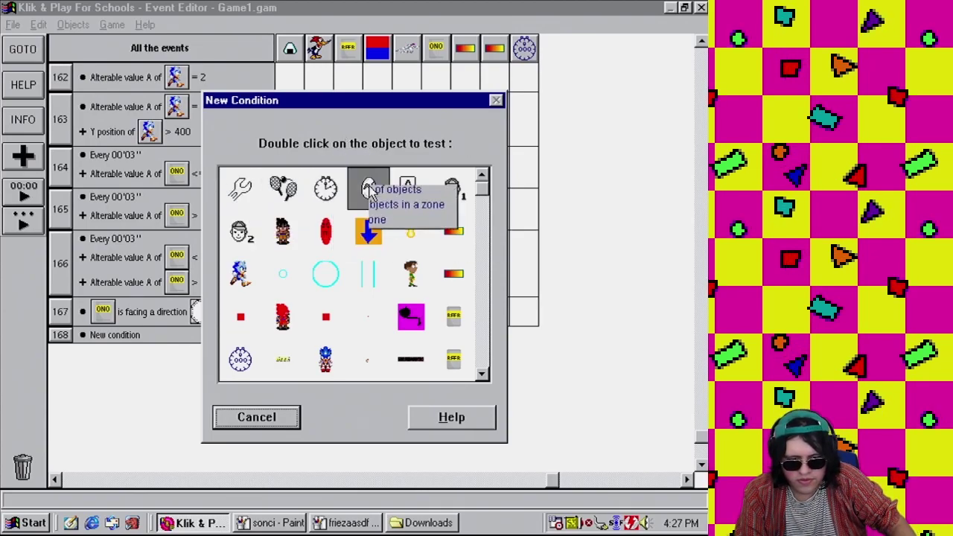
click(428, 154)
click(408, 187)
click(418, 155)
mouse_move(482, 192)
mouse_down()
mouse_move(484, 357)
mouse_move(482, 187)
mouse_up()
- Review the limit, always/never, level, timer, object-picking and player 1 conditions again, and cancel the new condition
click(240, 187)
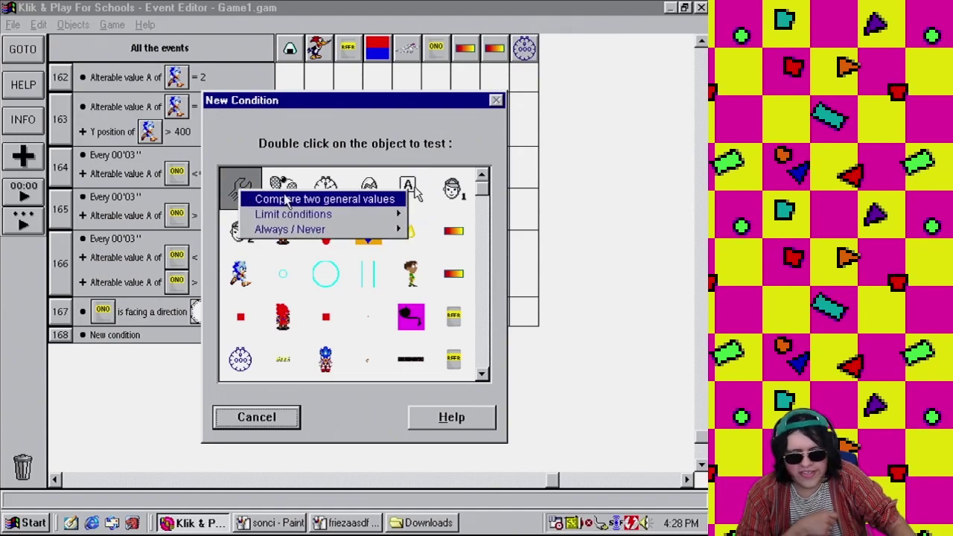
mouse_move(290, 216)
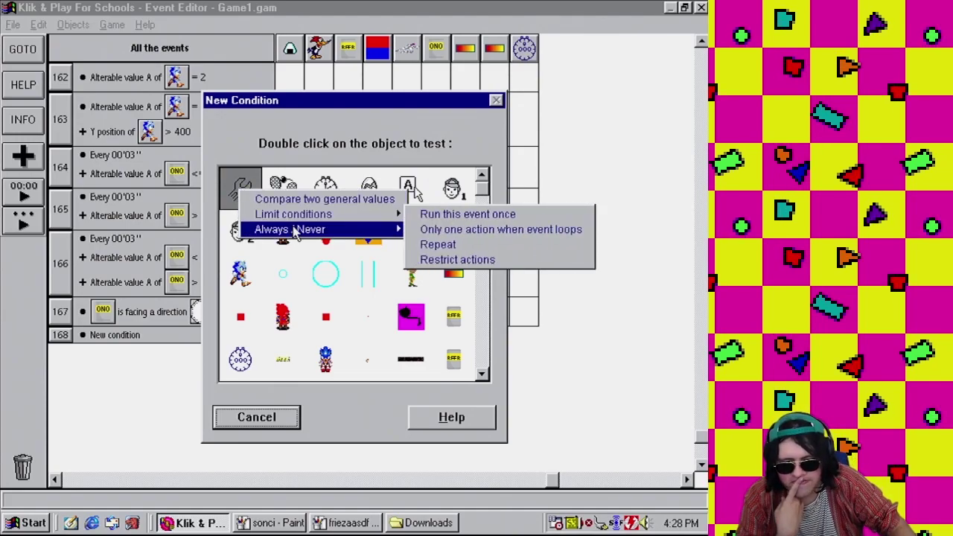
click(283, 186)
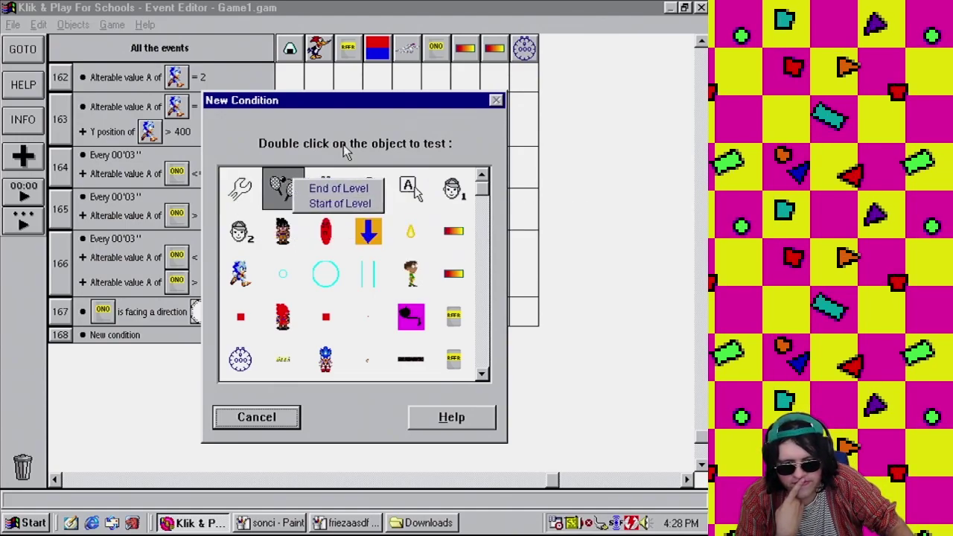
click(325, 189)
click(369, 188)
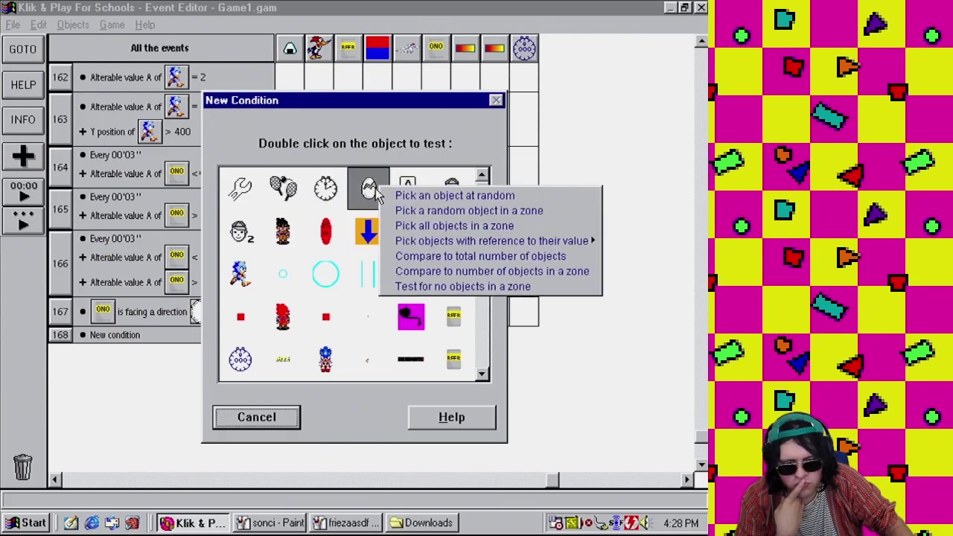
click(417, 149)
click(408, 187)
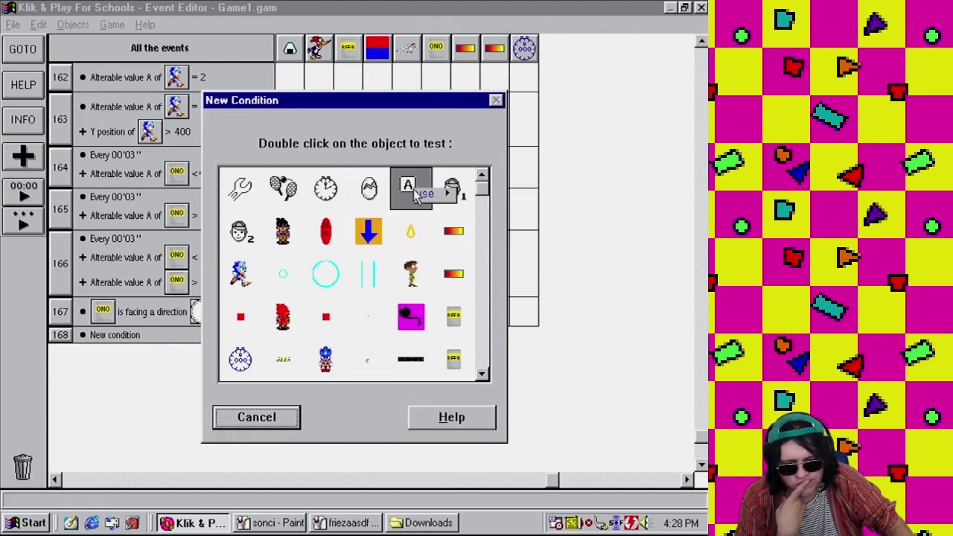
click(426, 147)
click(452, 187)
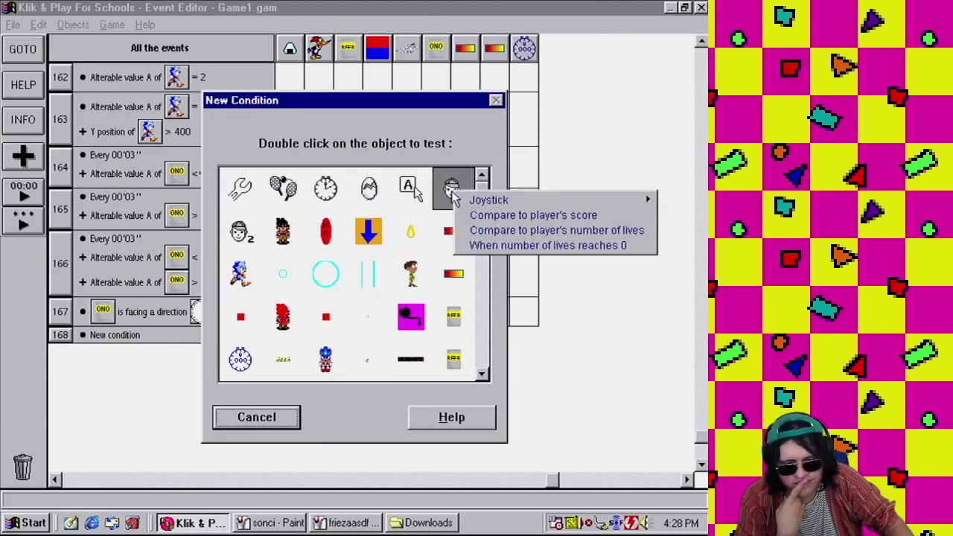
click(460, 132)
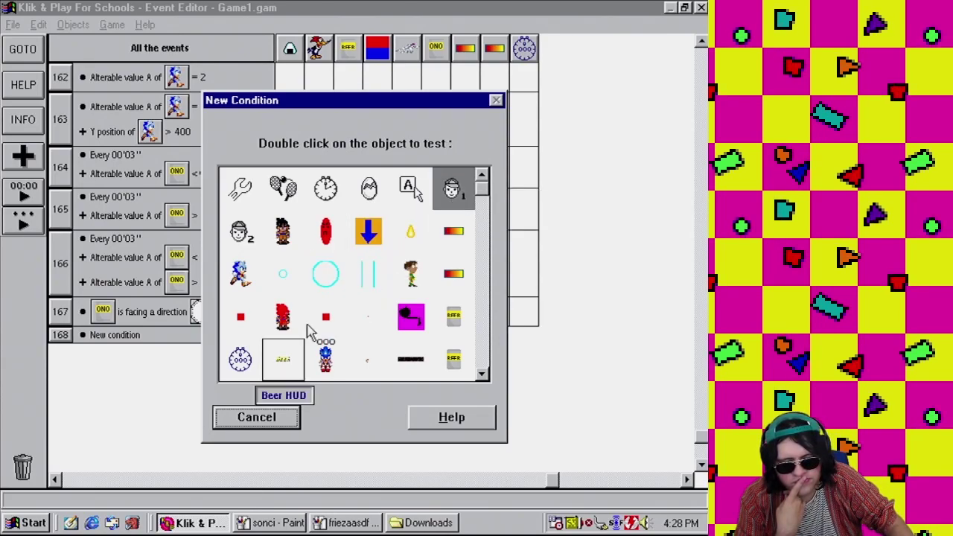
click(279, 422)
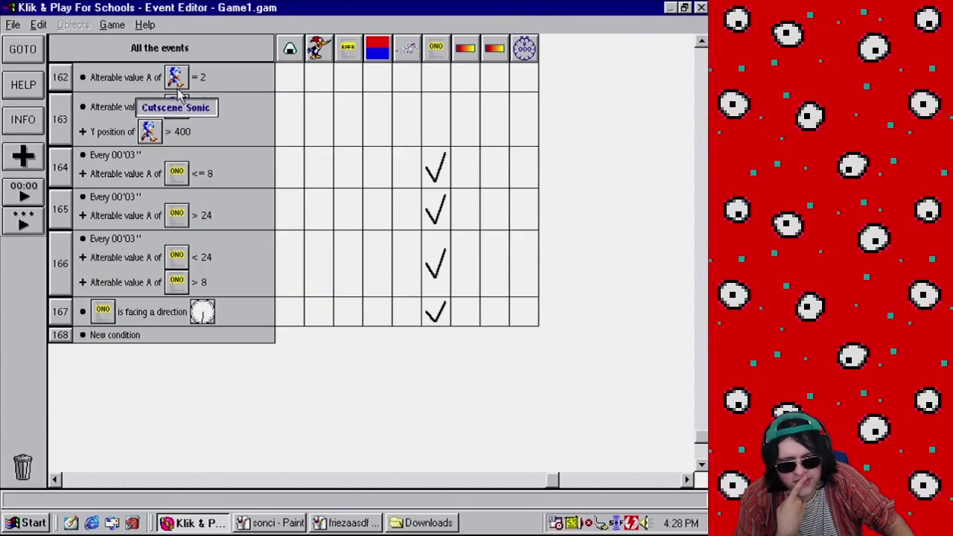
- Return to the Level Editor, run the level again, pause it during the beer attack, and close the test
click(111, 24)
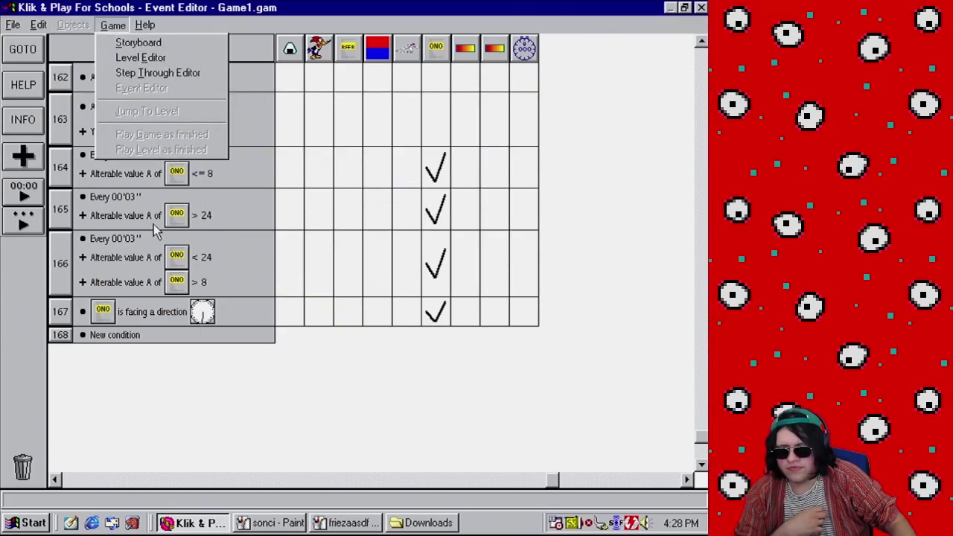
click(159, 58)
click(113, 25)
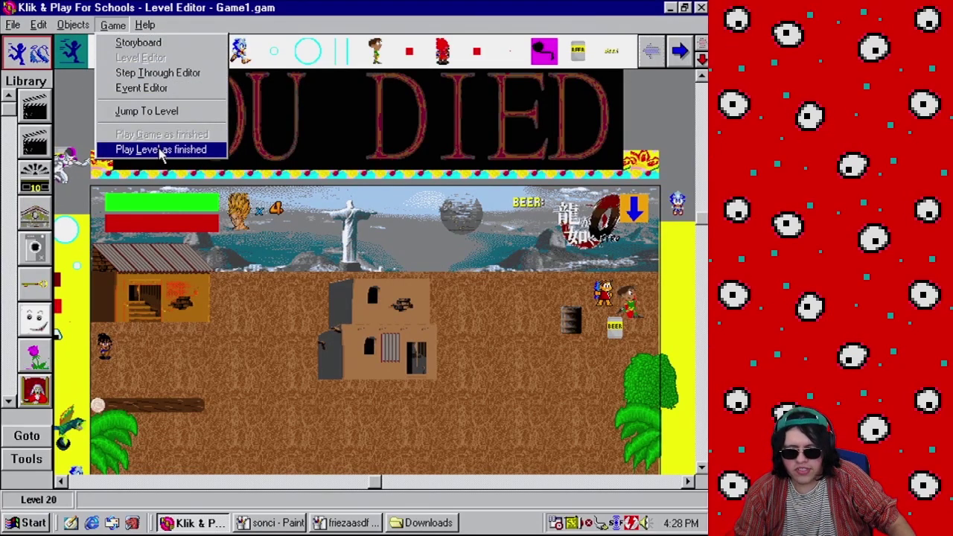
click(161, 150)
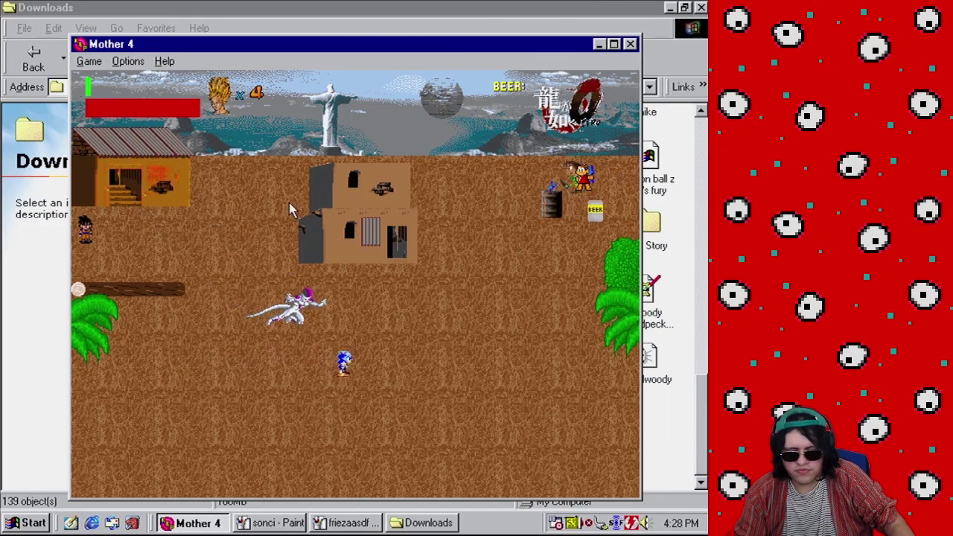
click(130, 63)
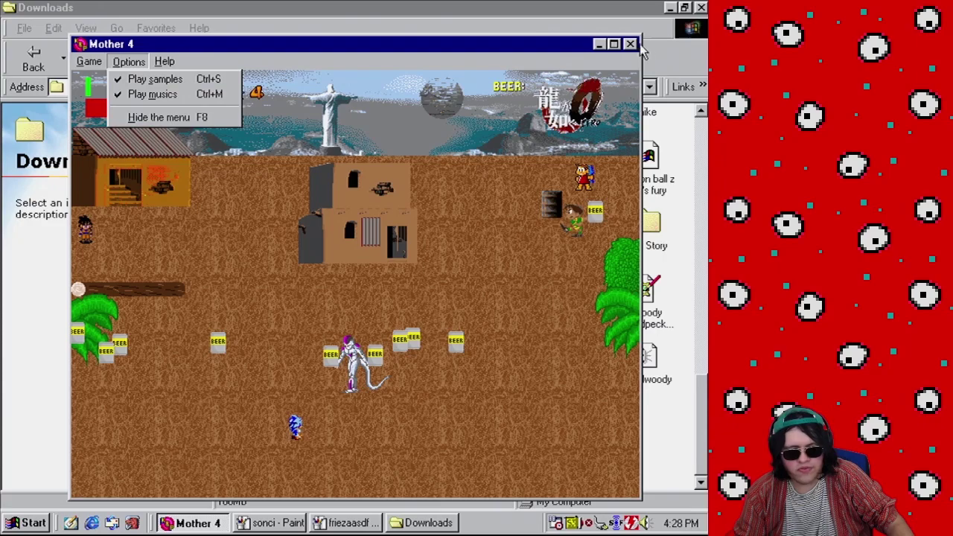
click(630, 44)
- Open the Event Editor and check the Cutscene Sonic actions of event 163, where its Y position exceeds 400
click(113, 25)
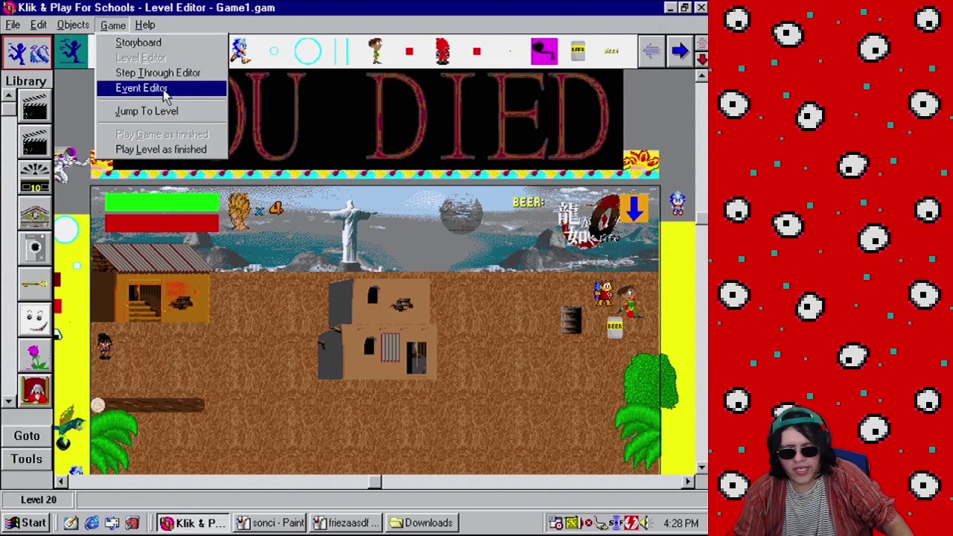
click(146, 88)
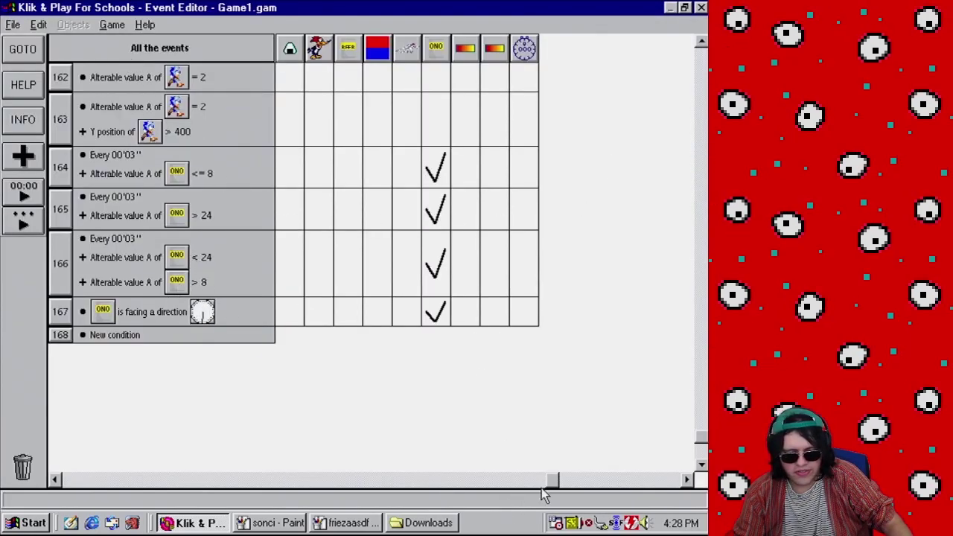
drag(559, 483, 68, 486)
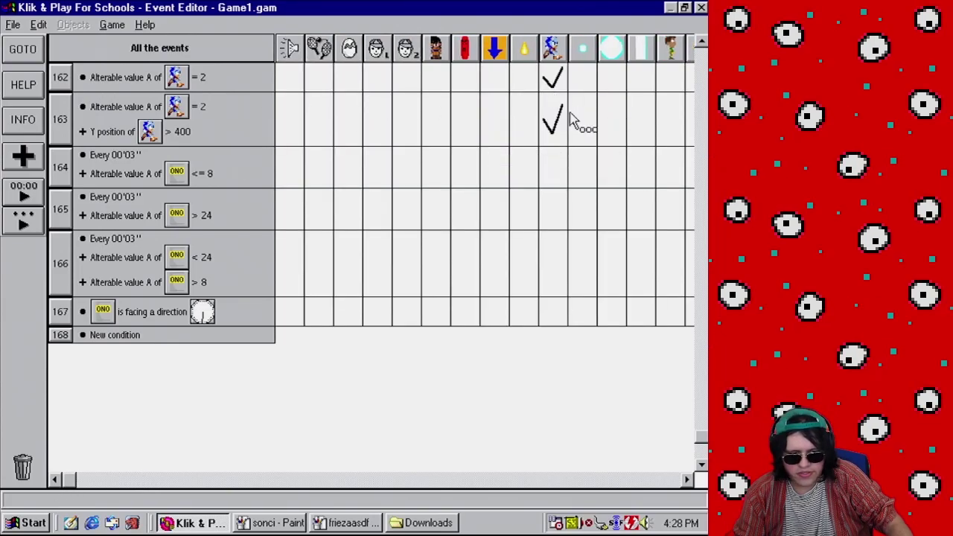
double_click(552, 121)
click(397, 438)
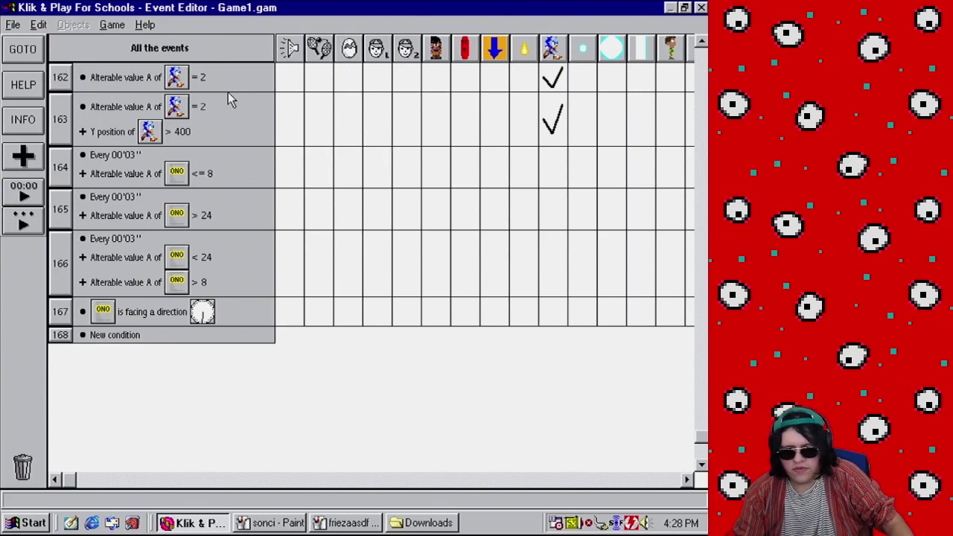
click(111, 25)
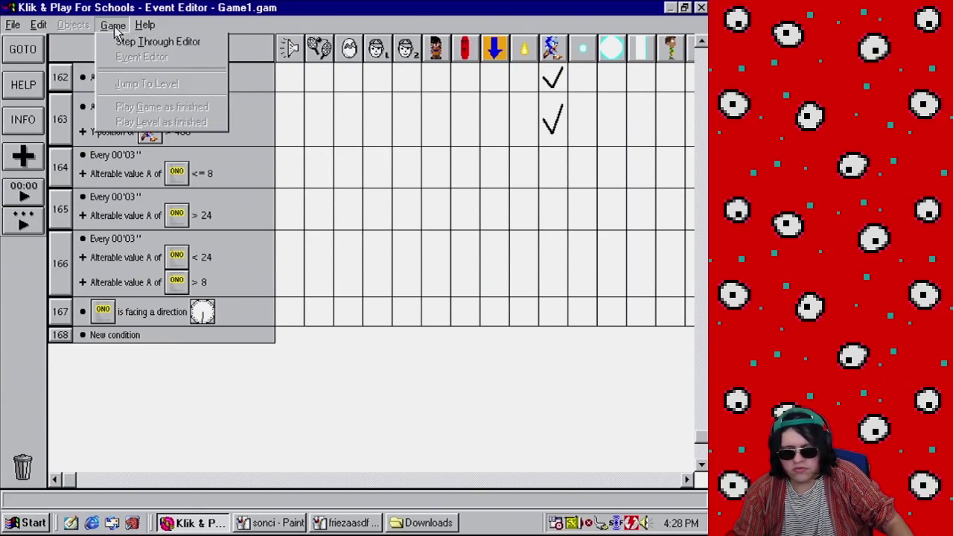
click(138, 58)
click(41, 461)
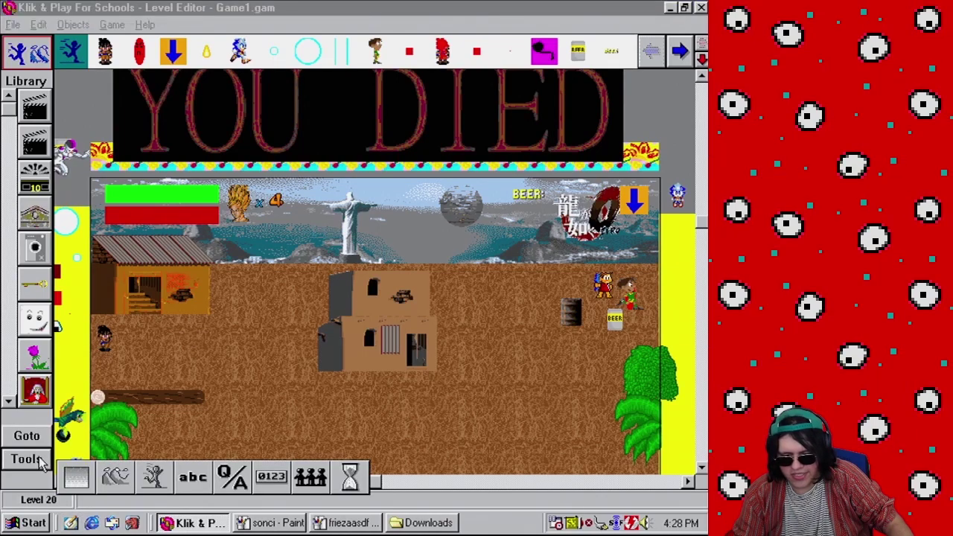
click(351, 478)
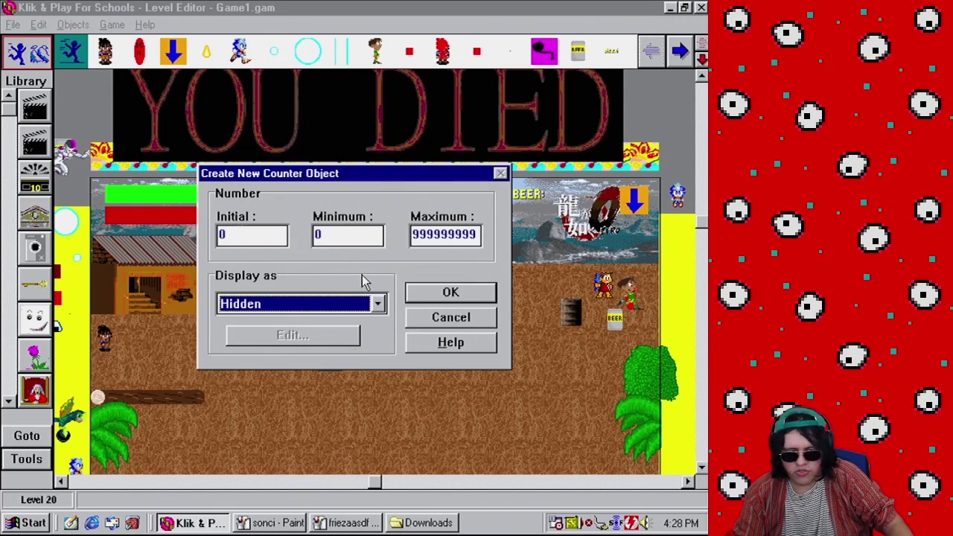
click(377, 304)
click(379, 305)
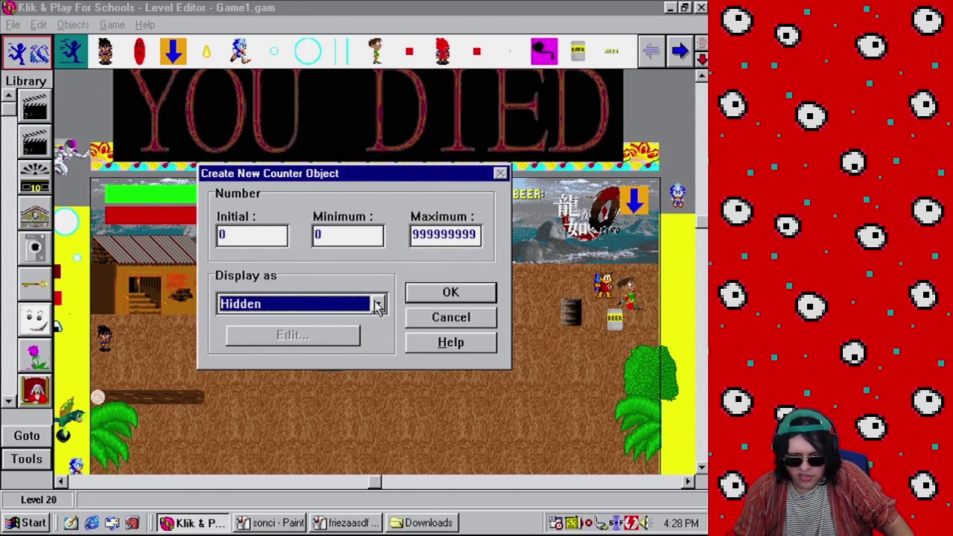
click(445, 318)
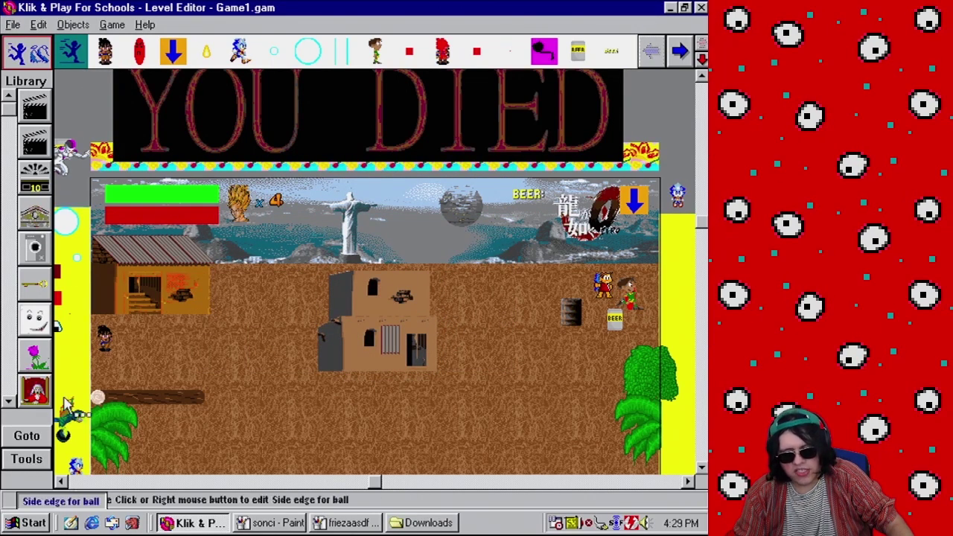
click(31, 463)
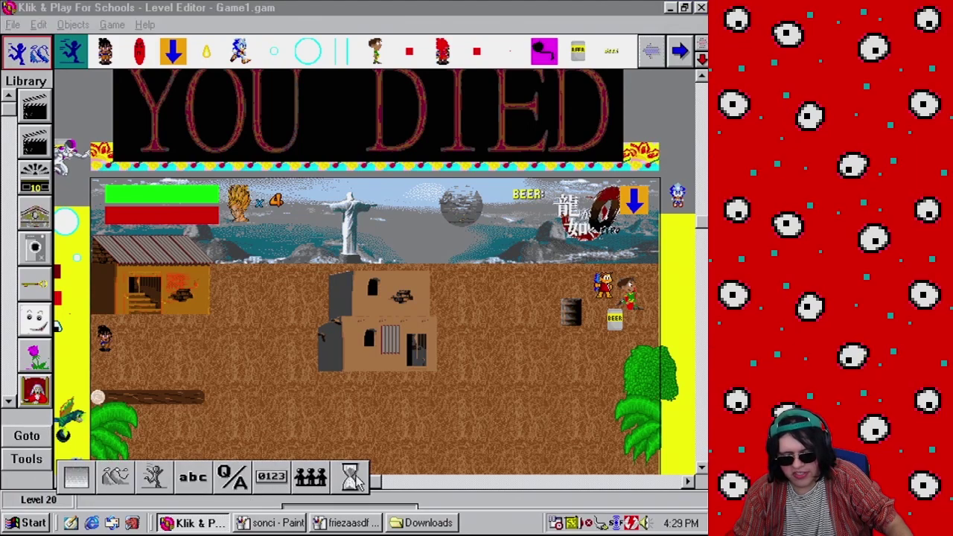
click(111, 25)
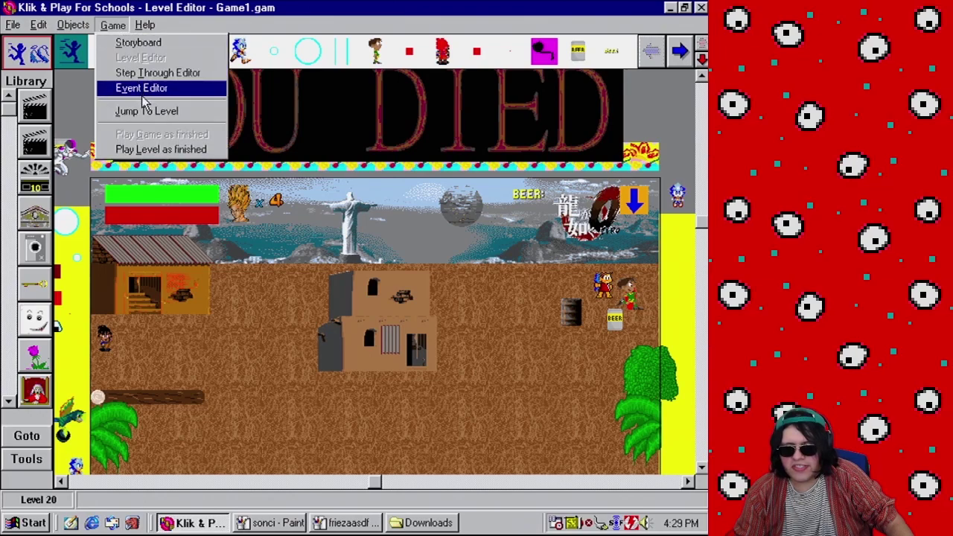
click(140, 85)
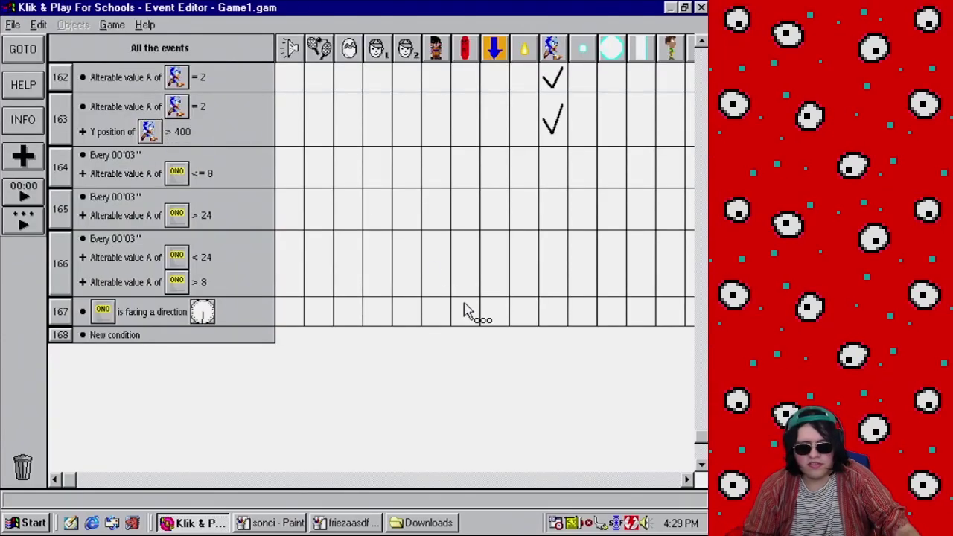
- Return to the Level Editor and place a new hidden counter outside the play area, with initial value 0
click(112, 25)
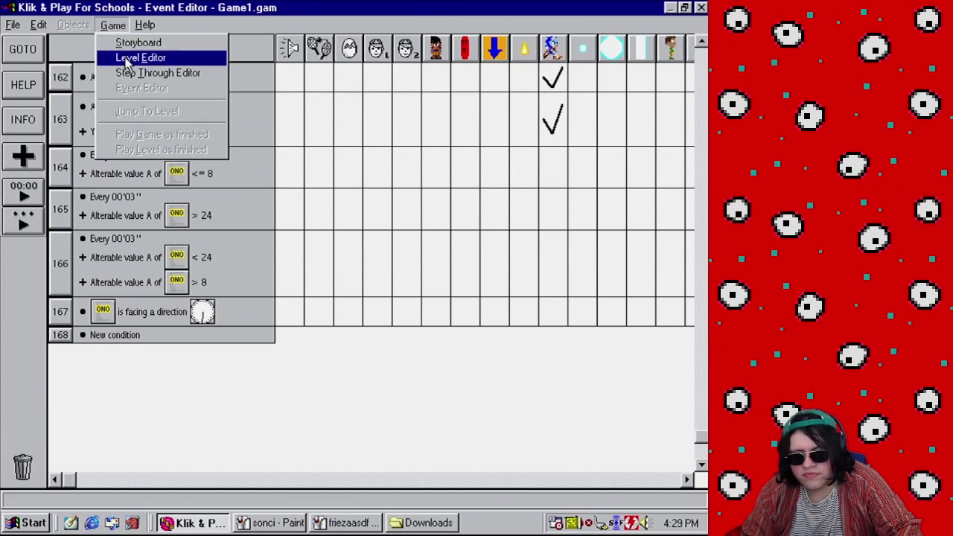
click(127, 58)
click(29, 460)
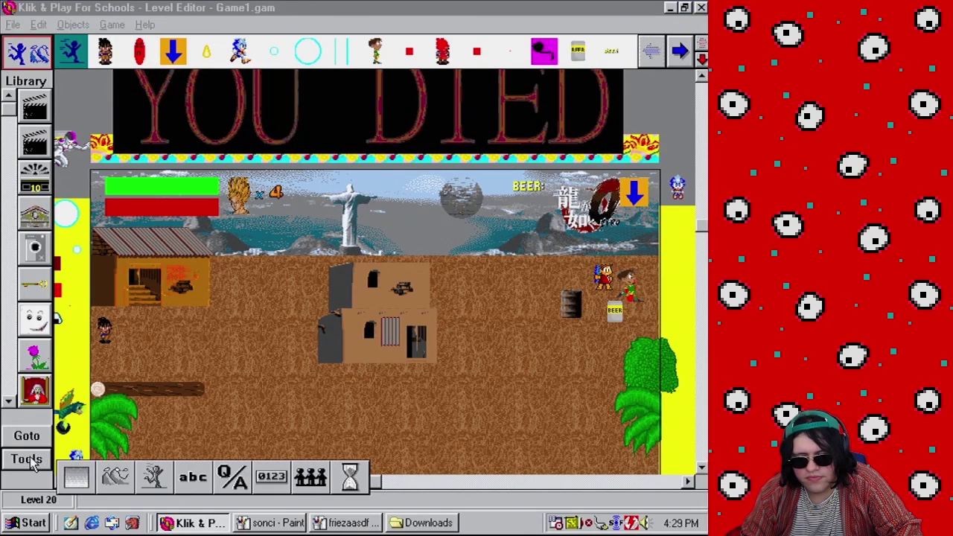
click(354, 472)
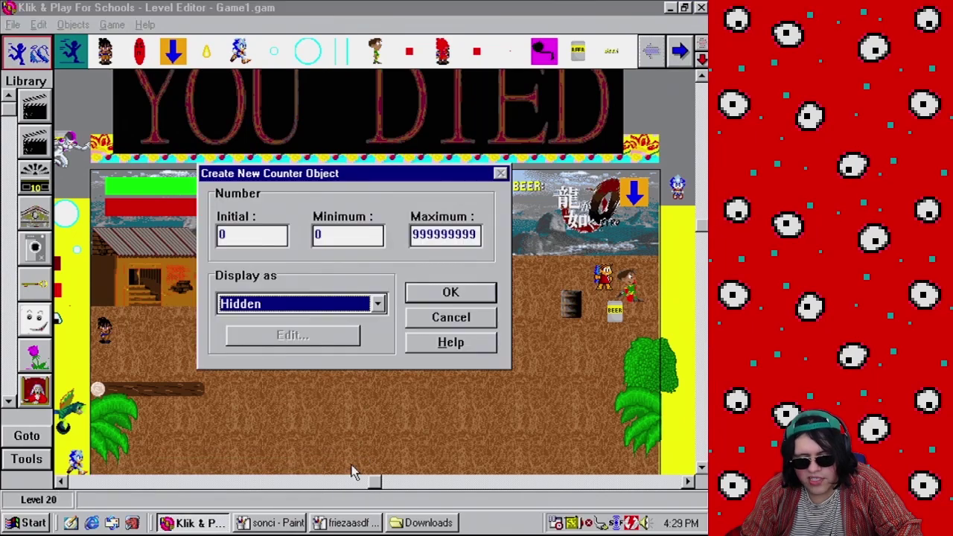
click(450, 291)
click(97, 112)
- Rename the new hidden counter as Cutscene Timer
right_click(89, 108)
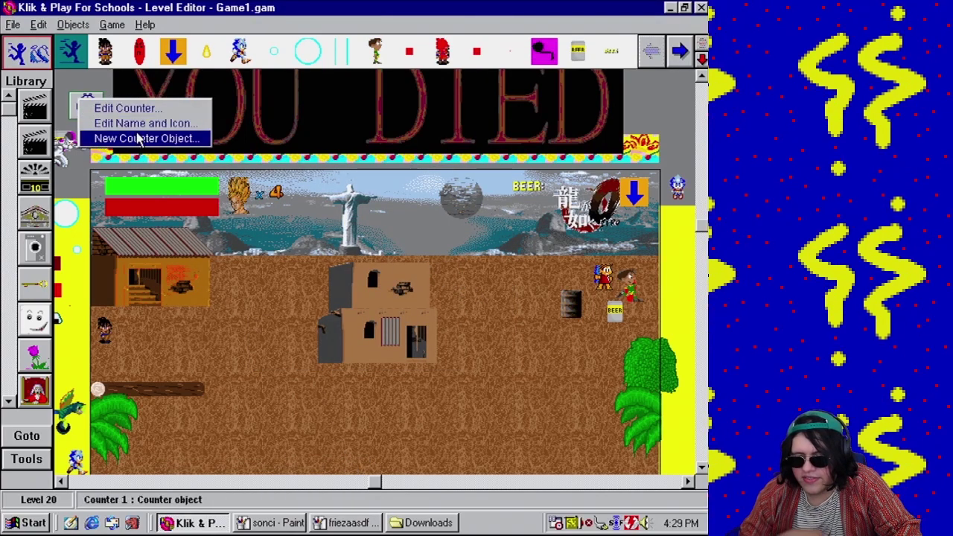
click(136, 127)
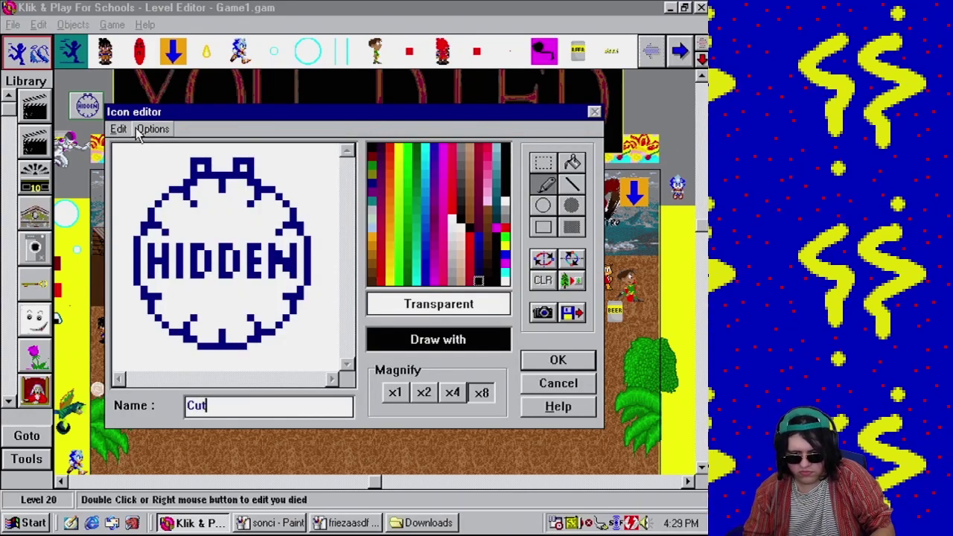
key(Return)
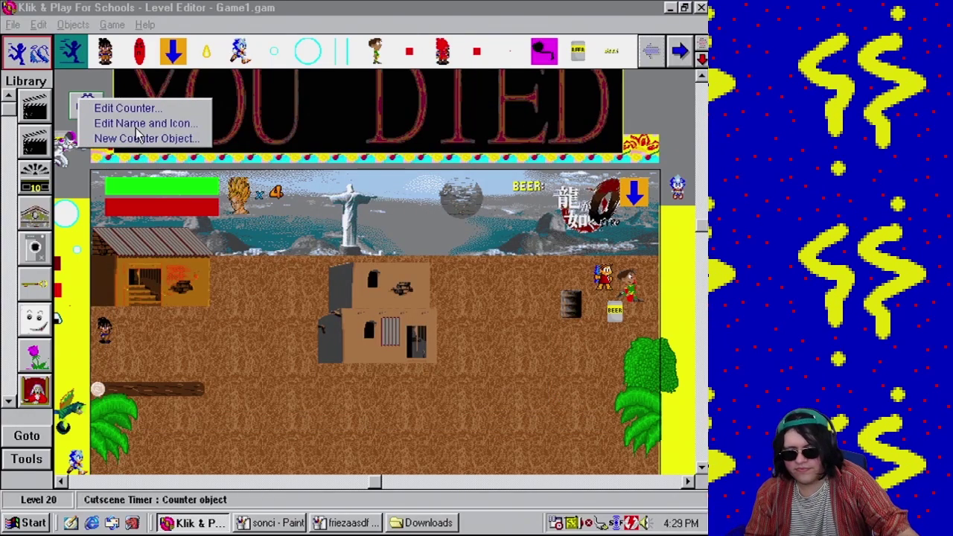
- In the Event Editor, add event 168 with the condition that Cutscene Sonic's alterable value A equals 3
click(112, 27)
click(113, 24)
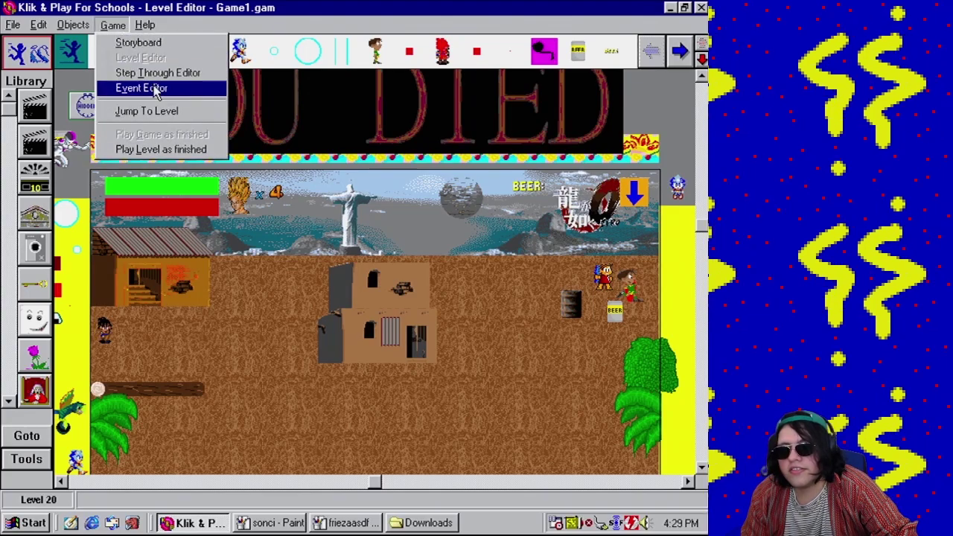
click(149, 89)
mouse_move(566, 139)
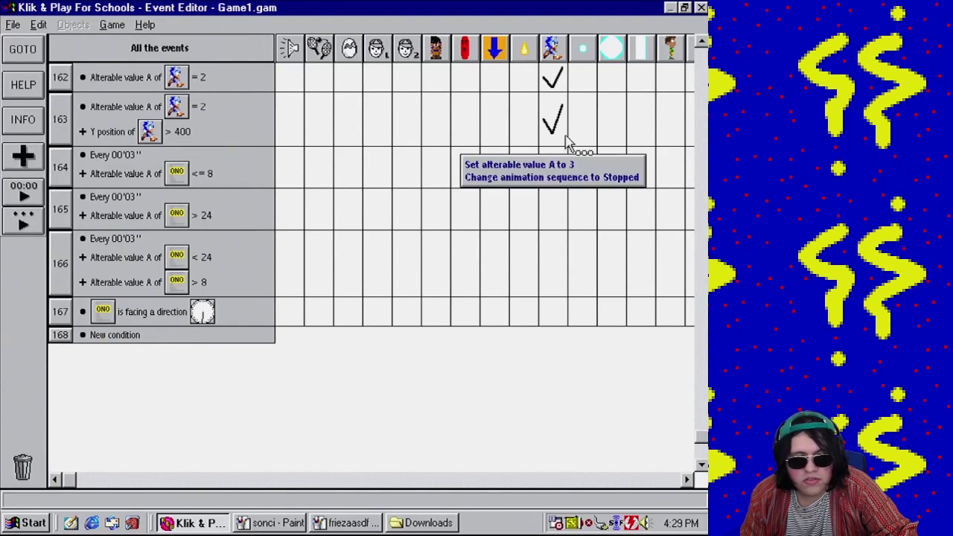
click(117, 335)
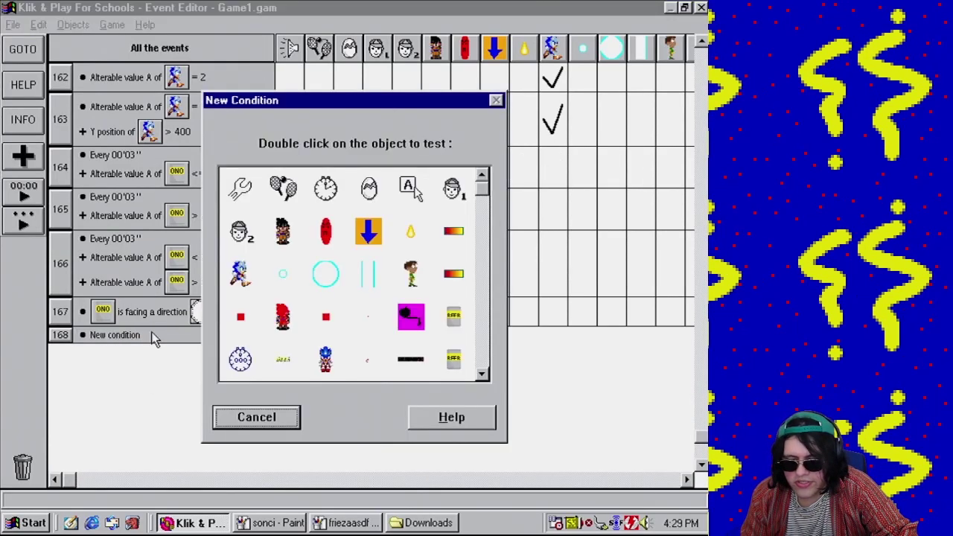
double_click(240, 273)
mouse_move(289, 393)
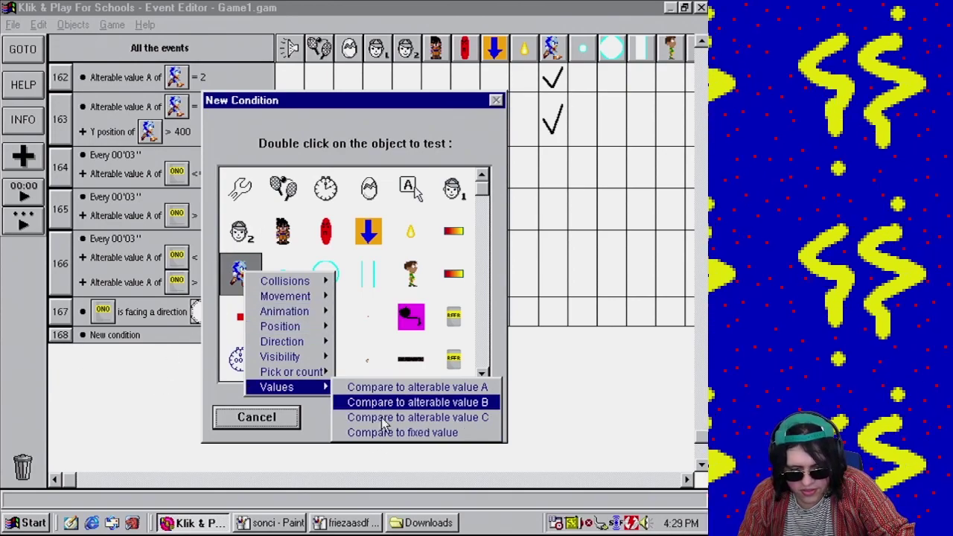
click(379, 387)
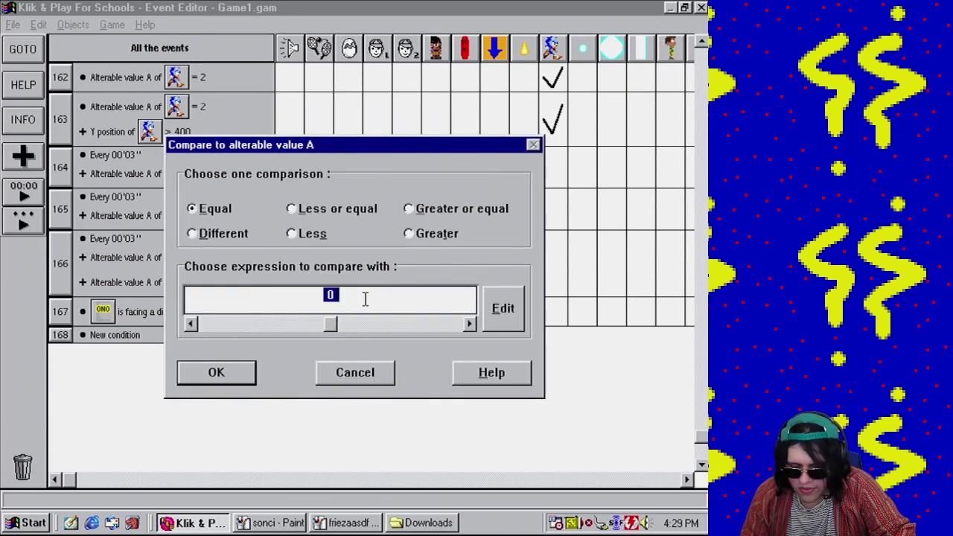
text(3)
click(213, 372)
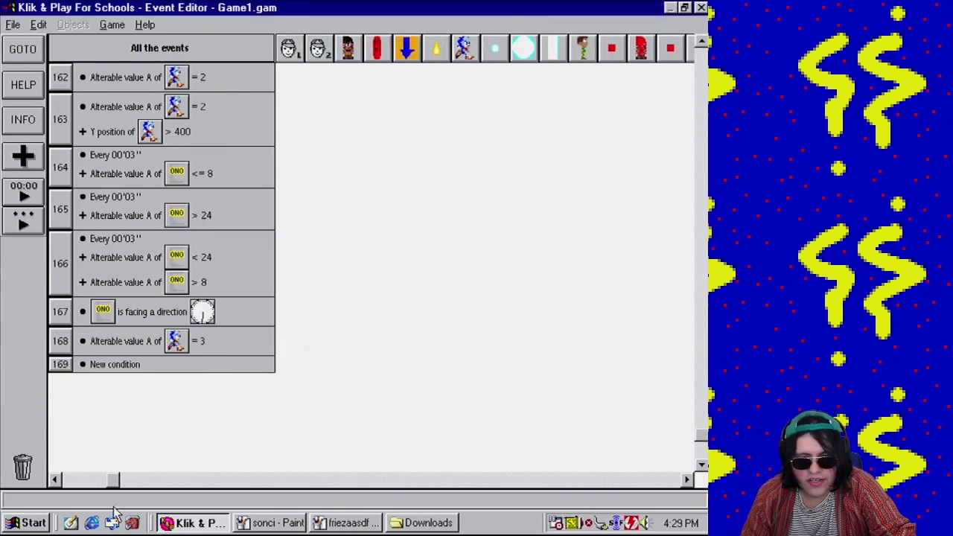
- Add a second condition to event 168 that repeats every 1/100 second
right_click(61, 344)
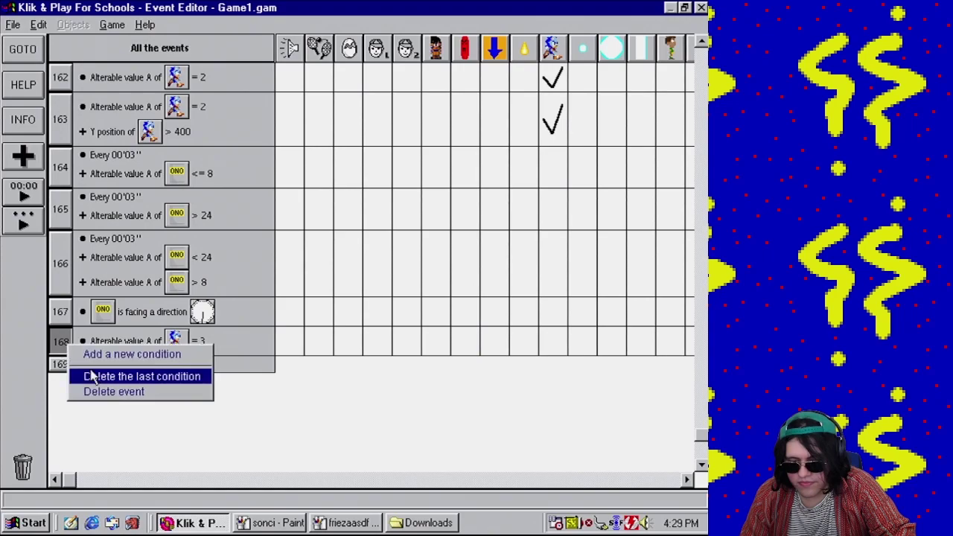
click(117, 353)
click(331, 247)
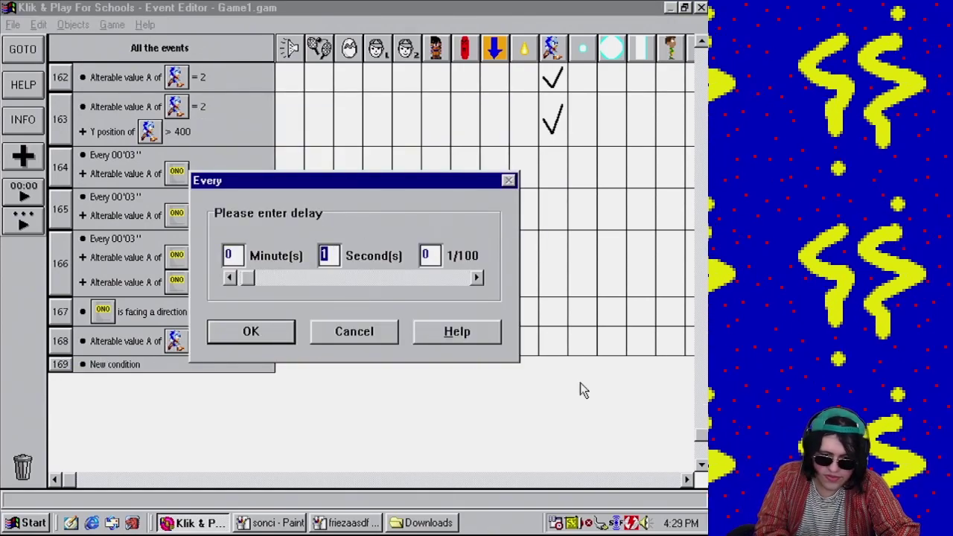
text(1)
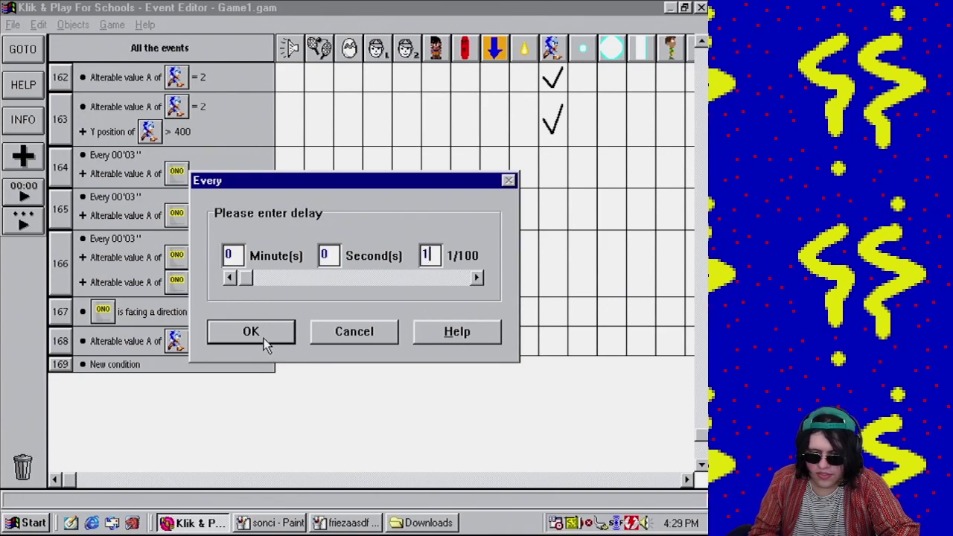
click(260, 339)
- Make event 168 add 1 to the Cutscene Timer counter
drag(74, 480, 618, 488)
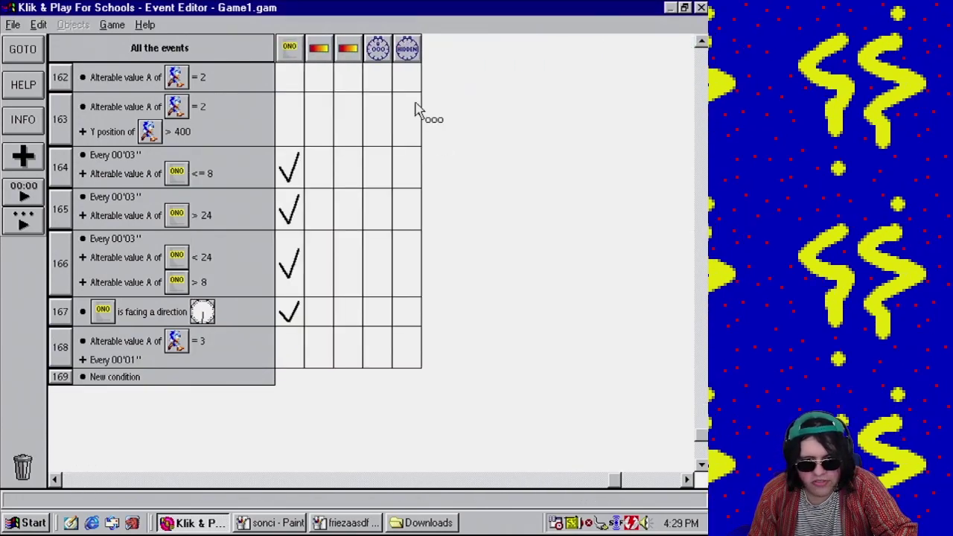
click(406, 341)
click(444, 359)
text(1)
click(245, 313)
- Create event 169 with the condition that the Cutscene Timer counter equals 100
click(123, 378)
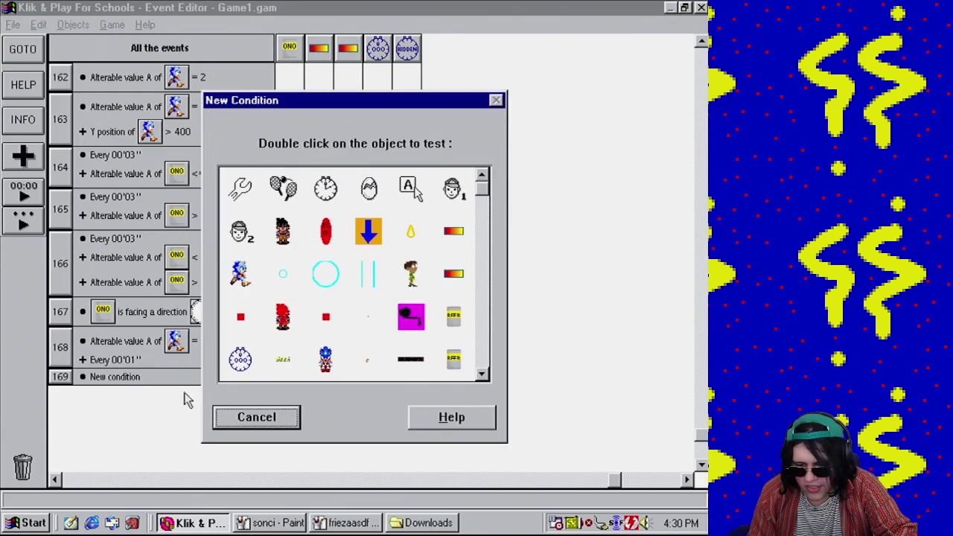
drag(482, 189, 502, 393)
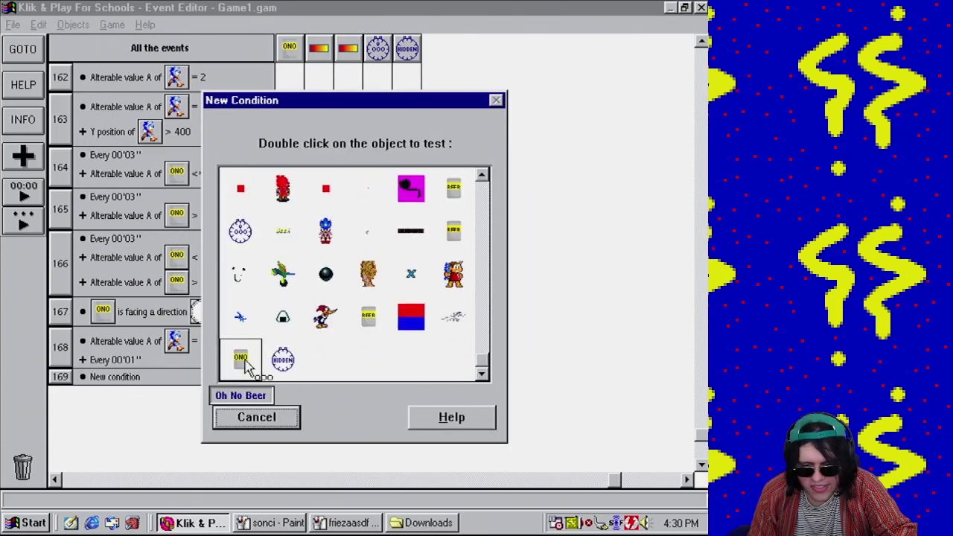
double_click(320, 375)
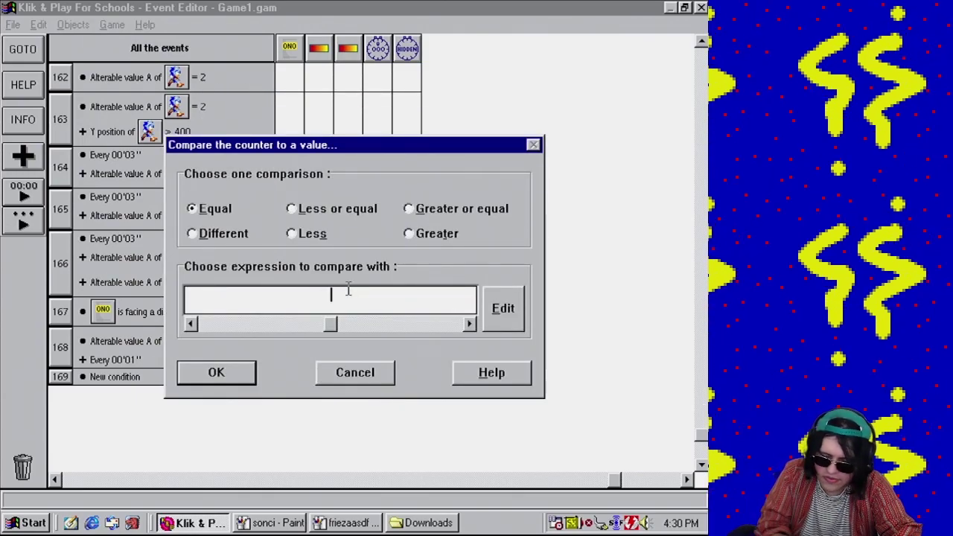
click(233, 375)
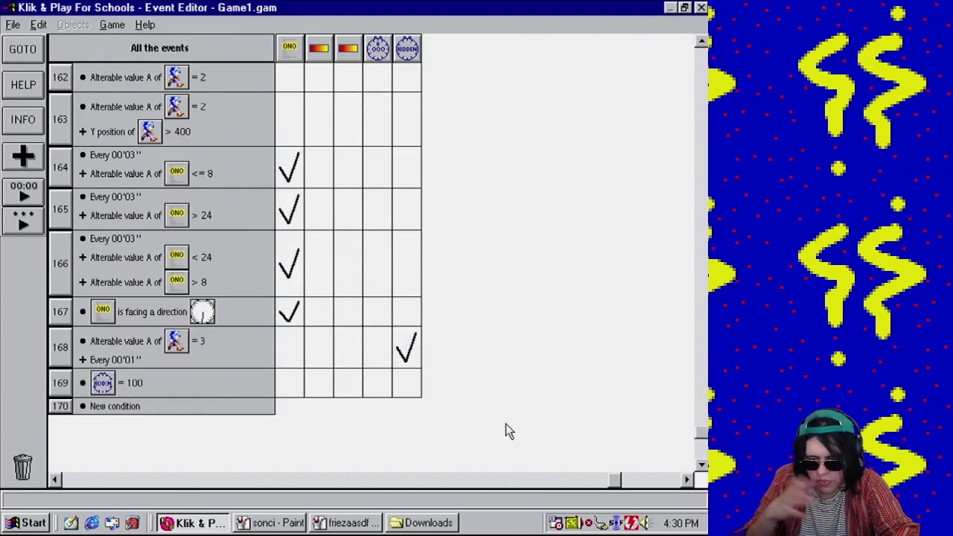
- Give event 169 an action that plays a sound sample
drag(621, 487, 77, 457)
click(286, 381)
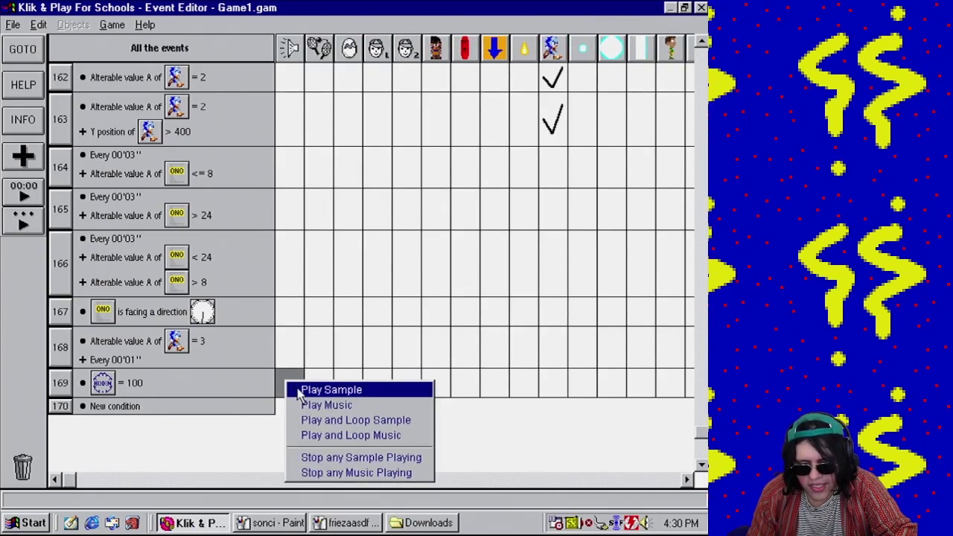
click(305, 389)
click(446, 201)
drag(259, 214, 259, 332)
click(215, 286)
click(455, 333)
click(469, 303)
click(257, 383)
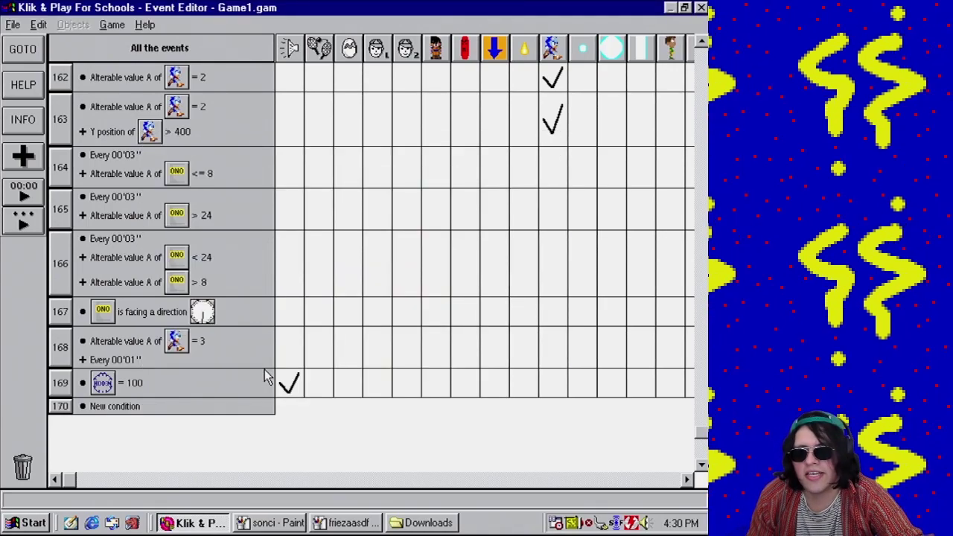
- Return to the Level Editor, run the level through the Sonic cutscene to test the timer, and close the test
click(112, 24)
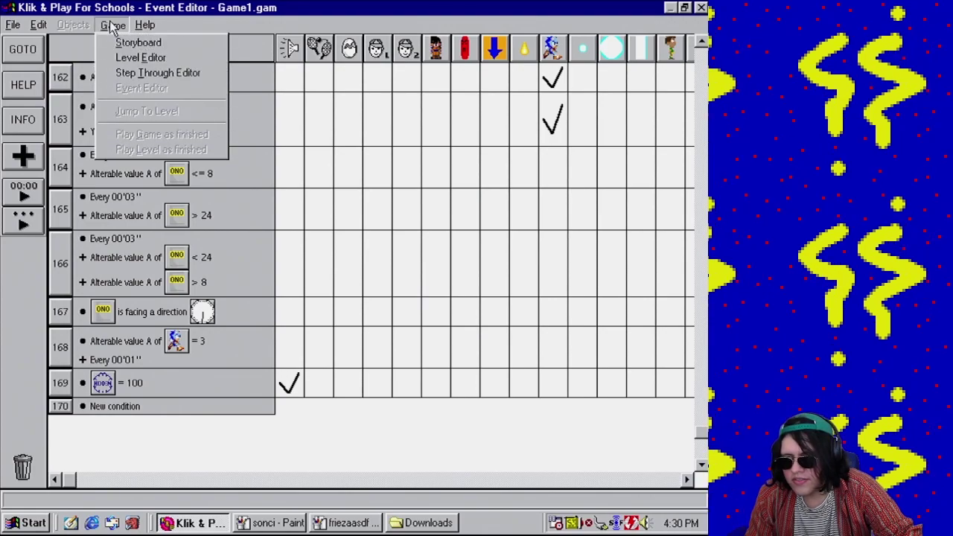
click(140, 58)
click(112, 25)
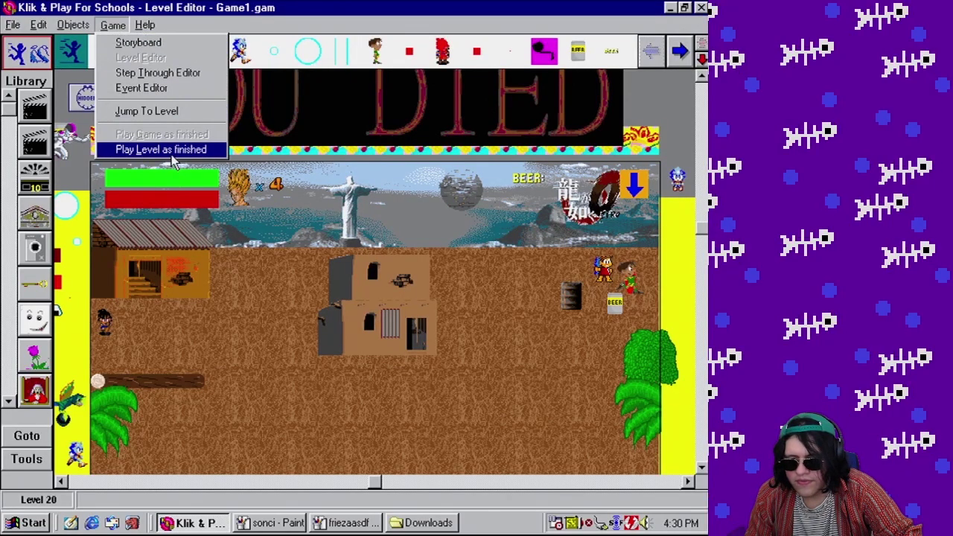
click(171, 153)
key(Right)
key(Right)
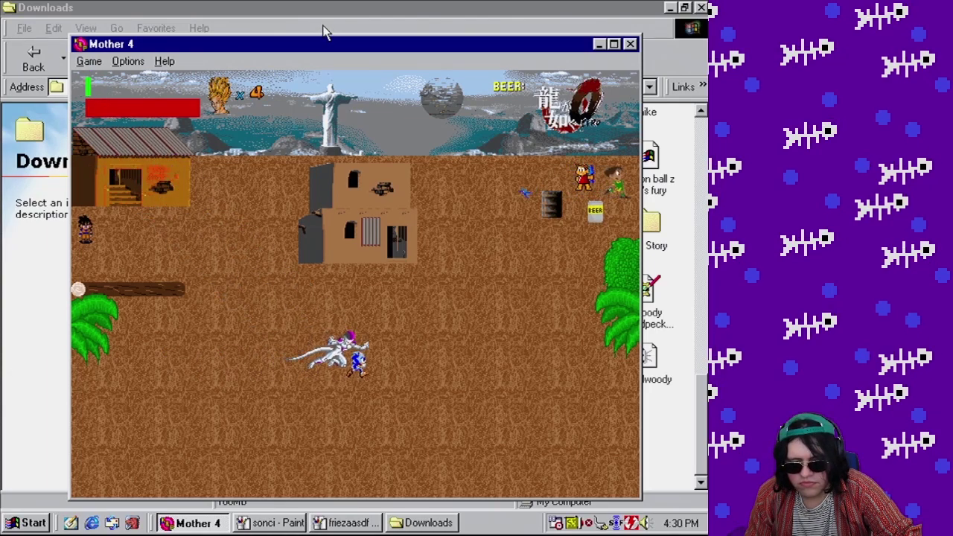
key(Down)
key(Left)
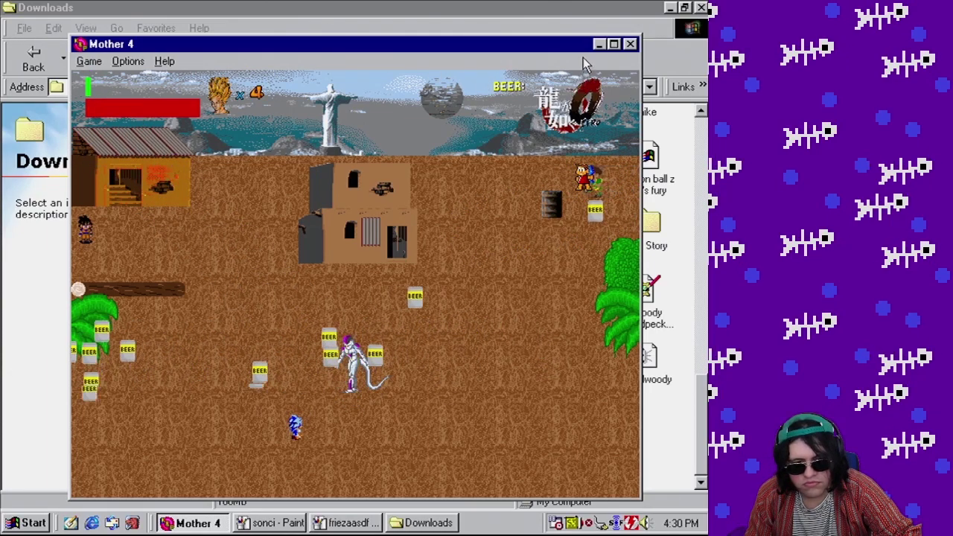
click(630, 44)
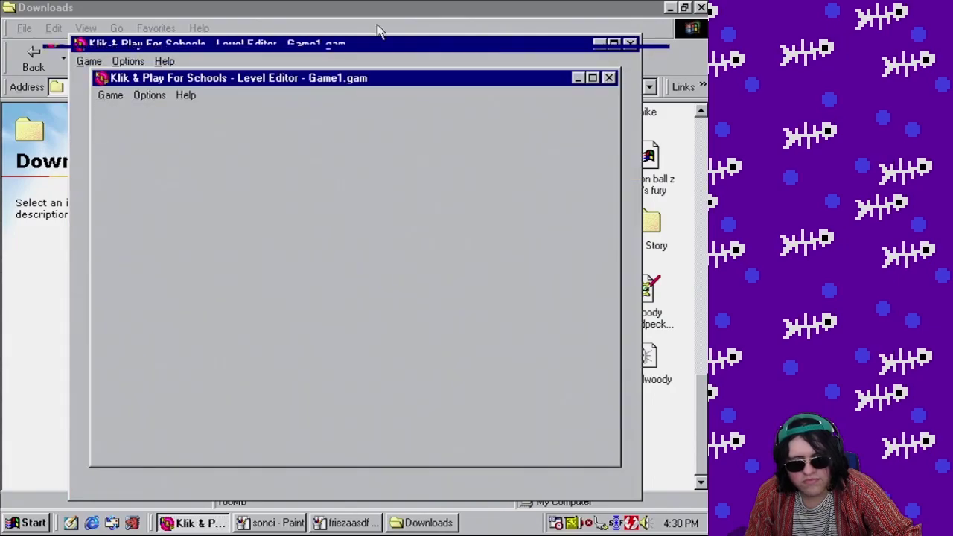
- Open the Event Editor and check the delay of event 168's Every condition without changing it
click(112, 23)
click(141, 86)
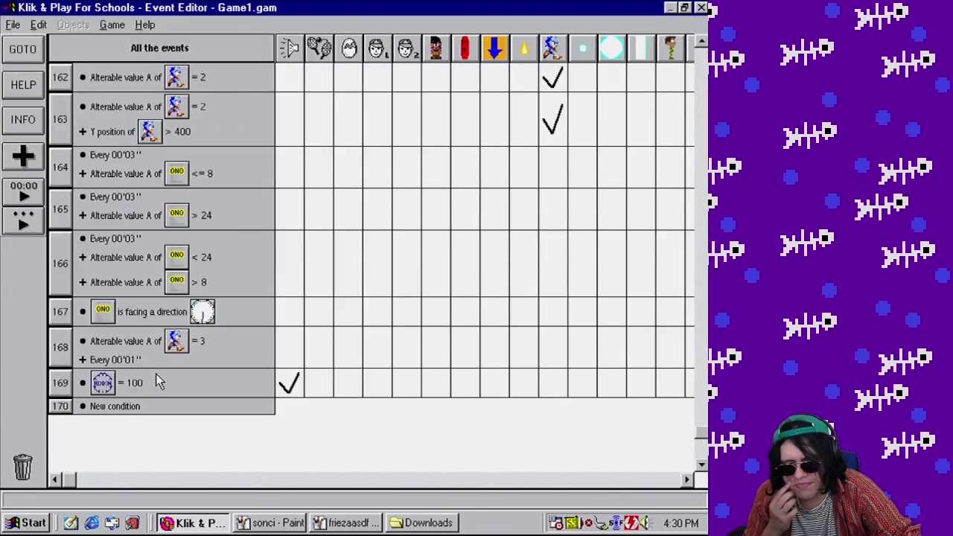
right_click(126, 362)
click(145, 372)
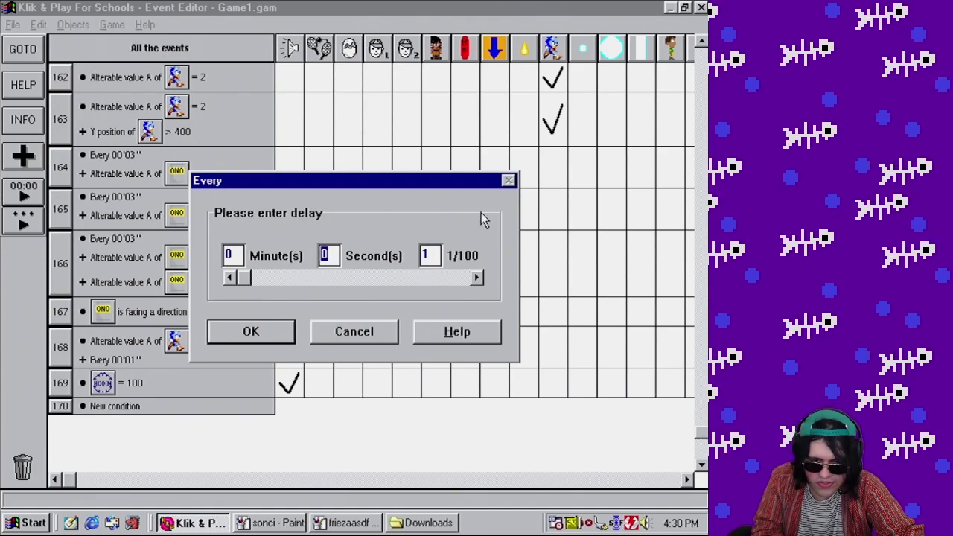
click(351, 339)
- Set the Cutscene Timer comparison in event 169 to equal 60
right_click(135, 384)
click(153, 393)
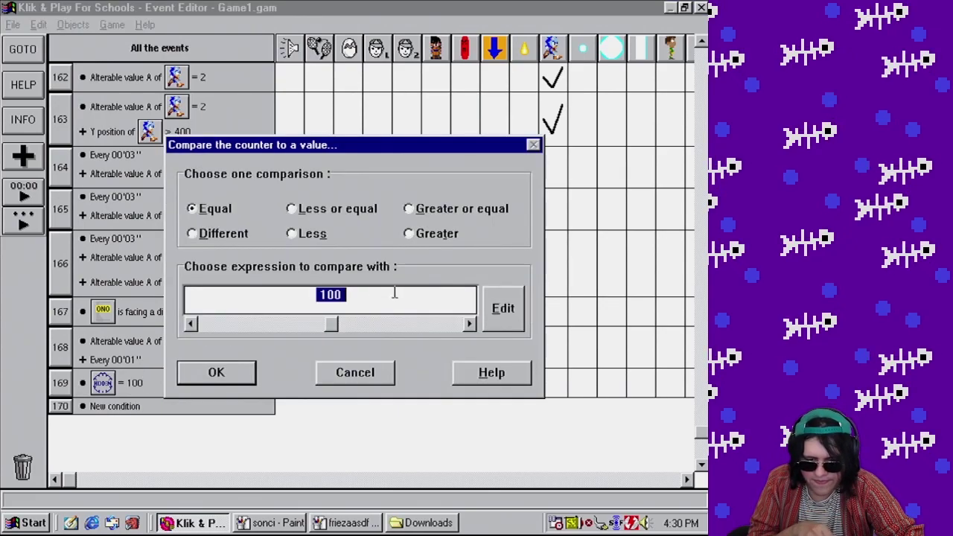
click(235, 381)
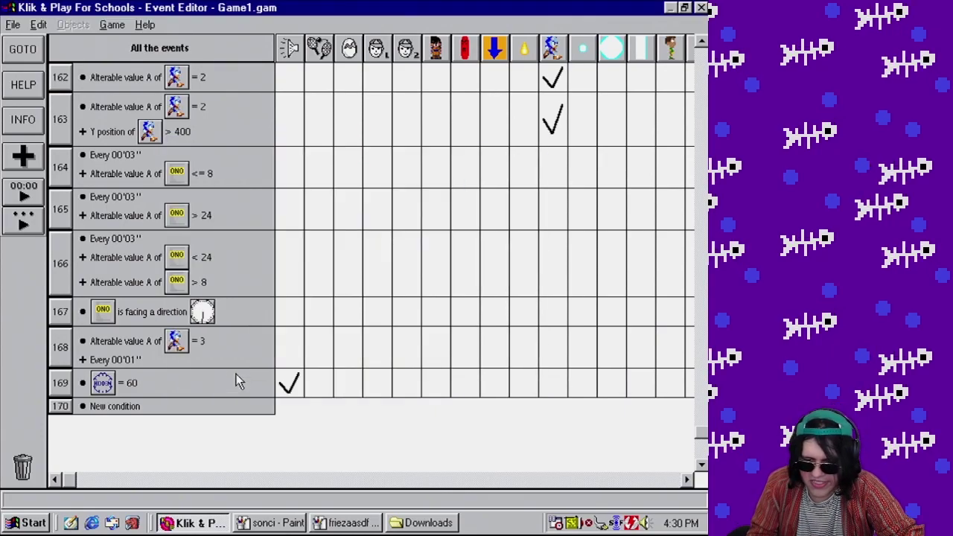
- Run the level again from the Level Editor to test the shortened cutscene timer, and close the test
click(112, 25)
click(138, 57)
click(113, 25)
click(167, 149)
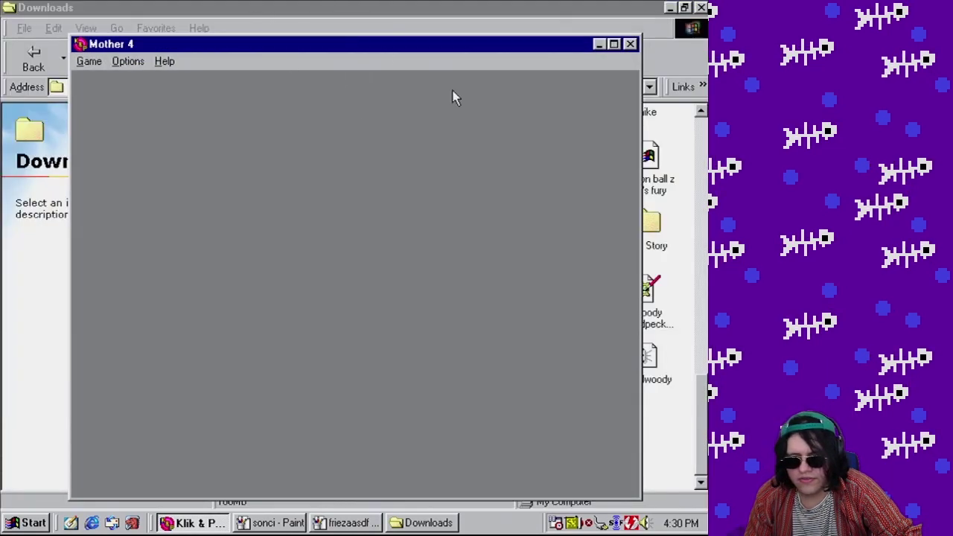
key(Right)
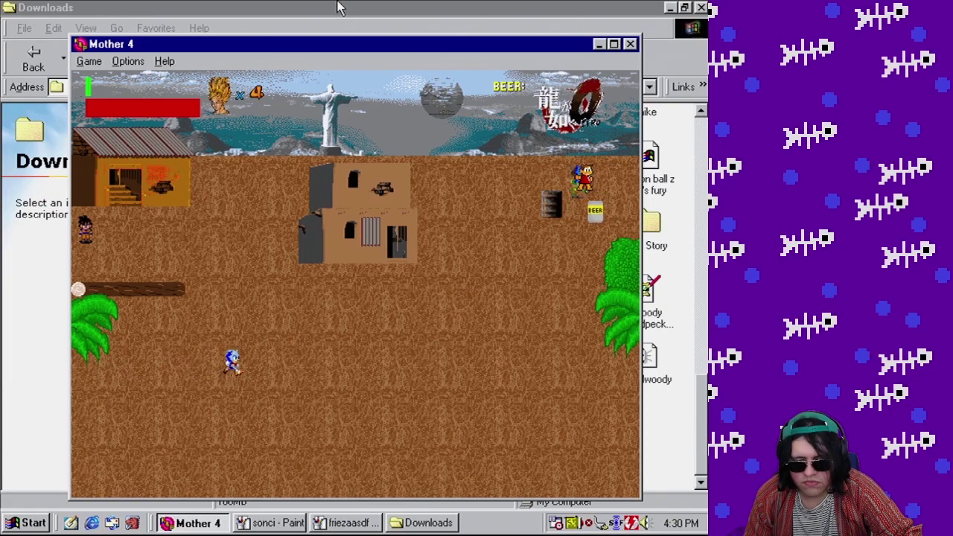
key(Down)
key(Left)
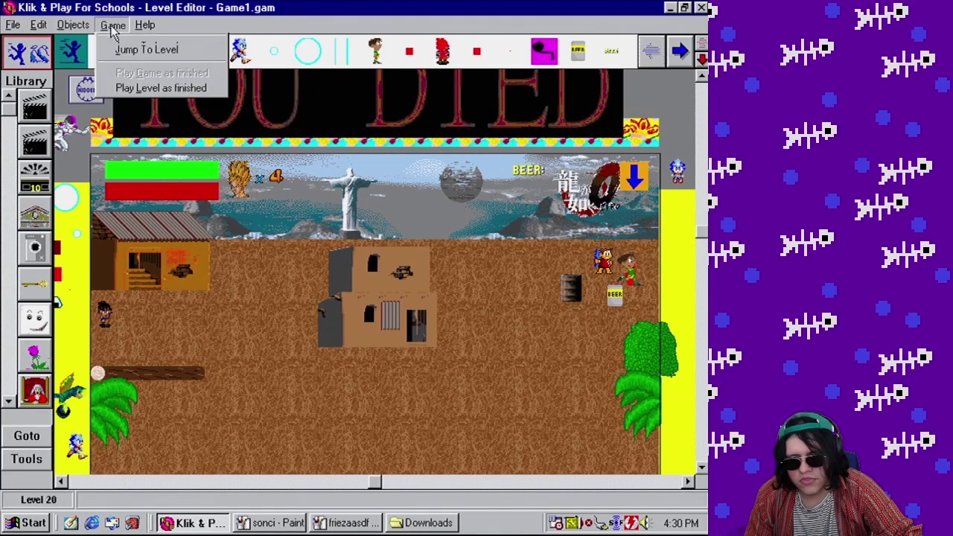
- In the Event Editor, add a Flash action to event 169 for the Oh No Beer object with a 10/100-second delay
click(112, 24)
click(118, 109)
drag(73, 481, 541, 480)
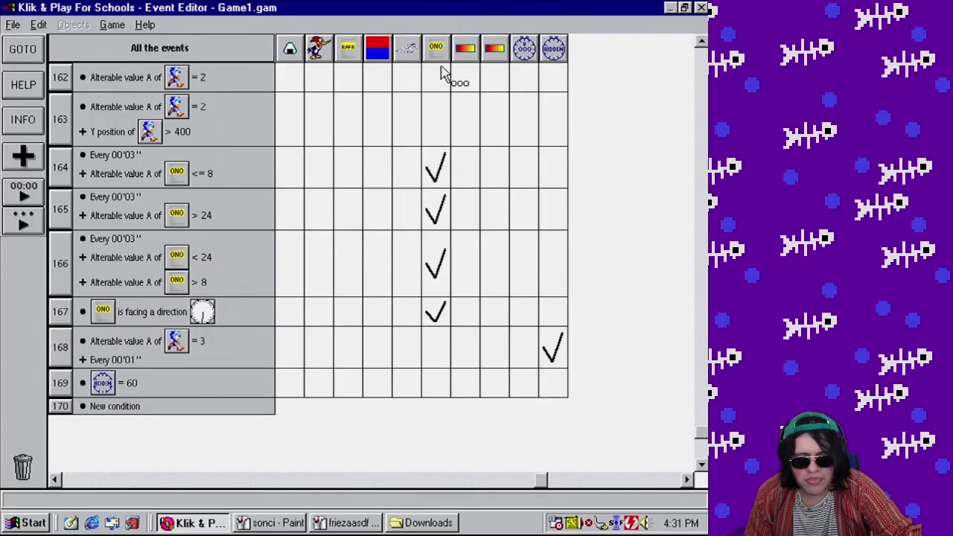
click(436, 385)
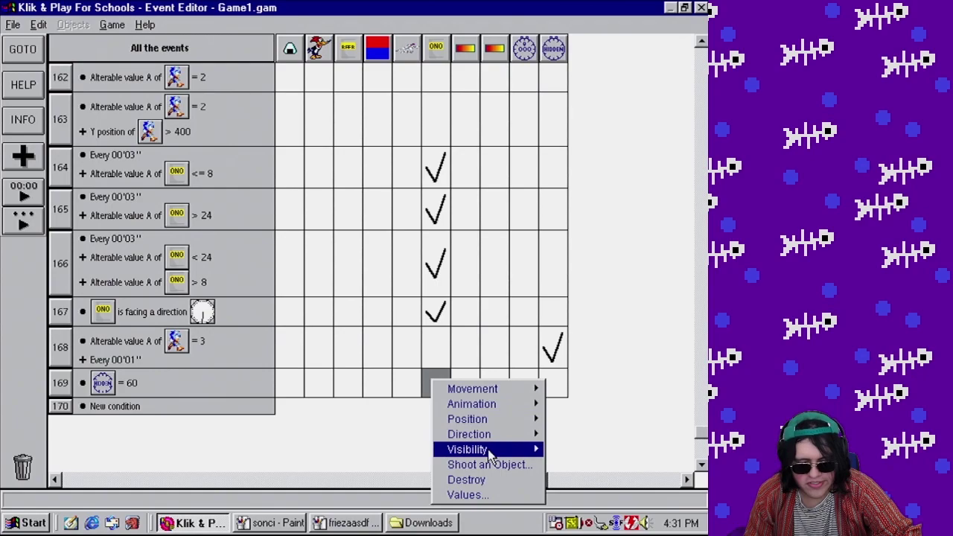
mouse_move(477, 450)
click(588, 481)
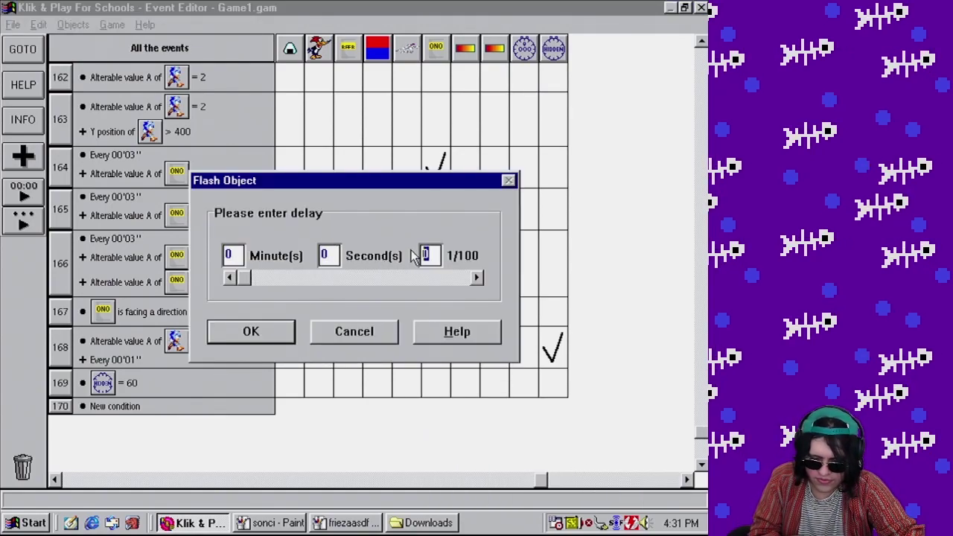
click(257, 332)
- Run the level from the Level Editor through the cutscene to test the beer flashing, and close the test
click(111, 24)
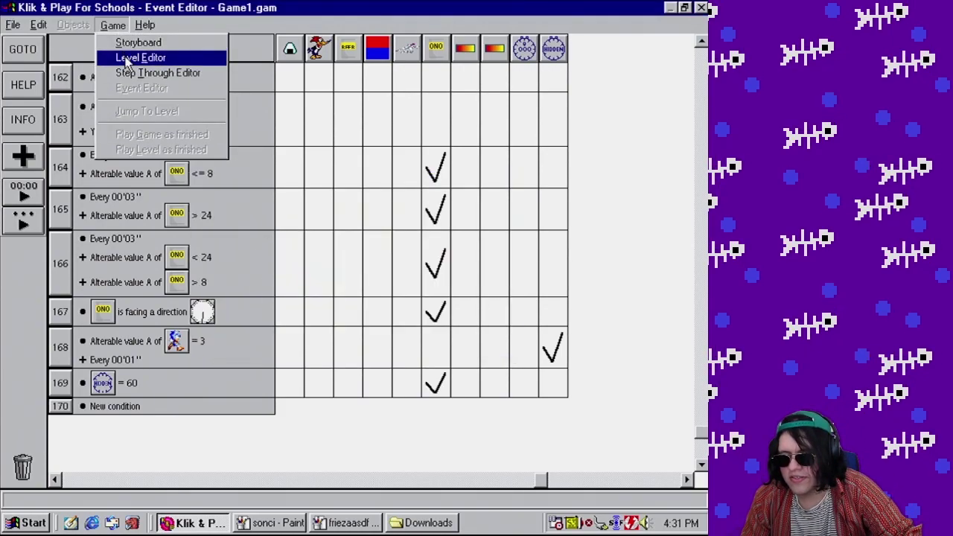
click(126, 58)
click(111, 25)
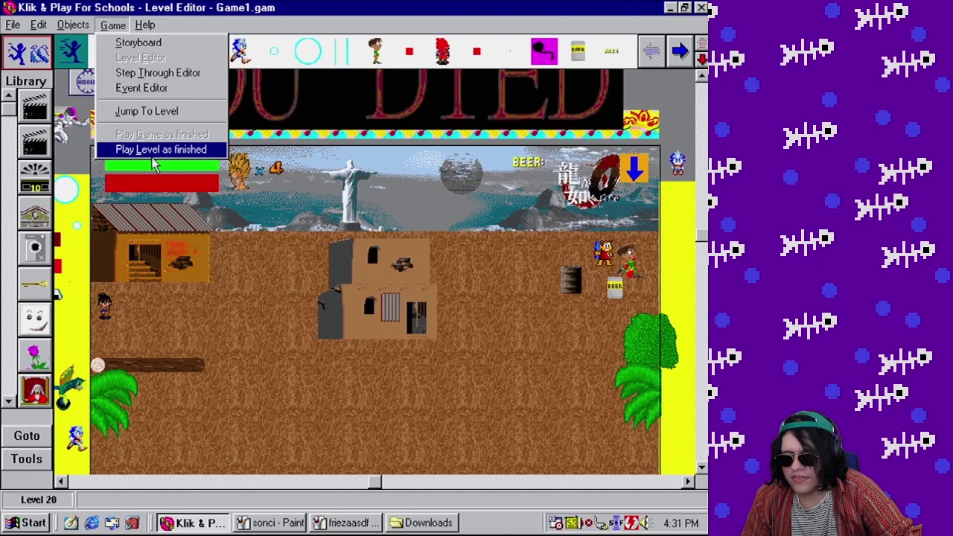
click(153, 151)
key(Right)
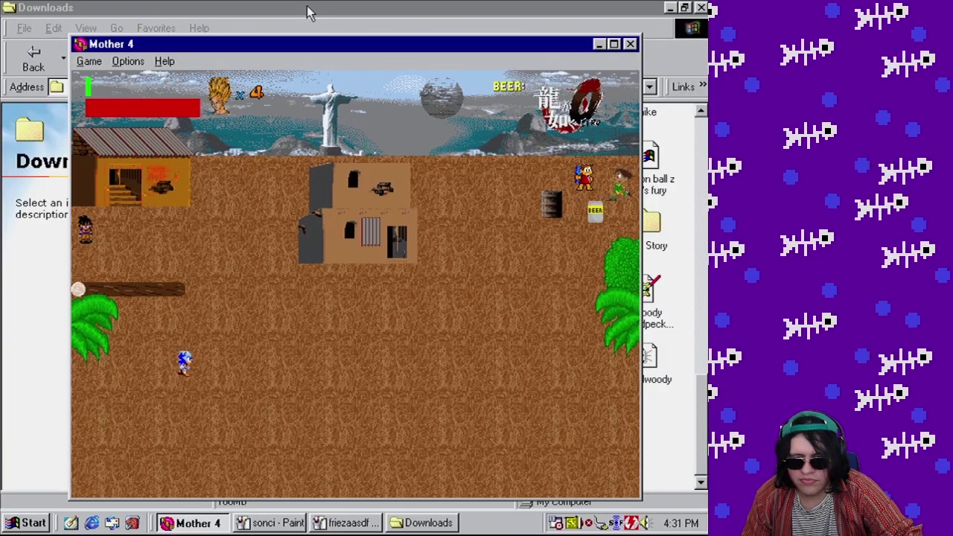
key(Right)
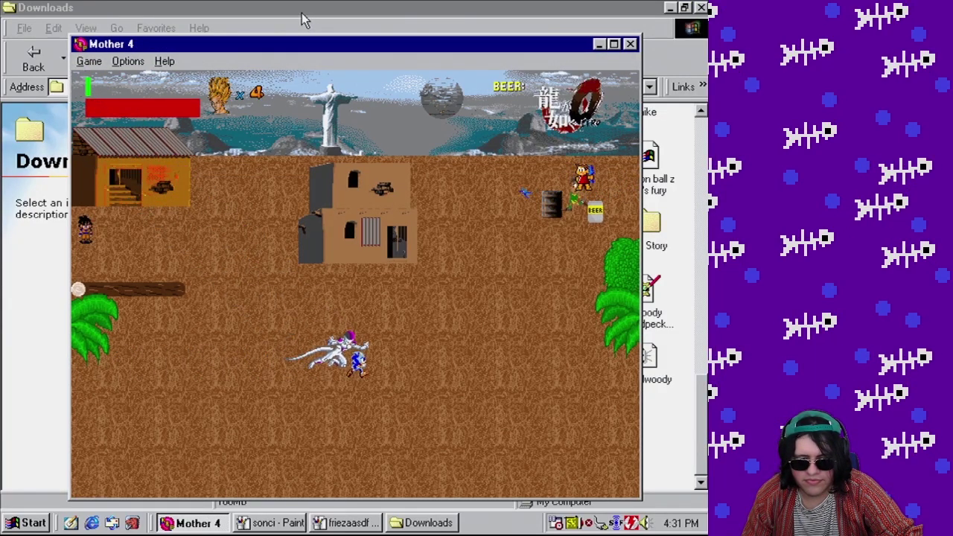
key(Down)
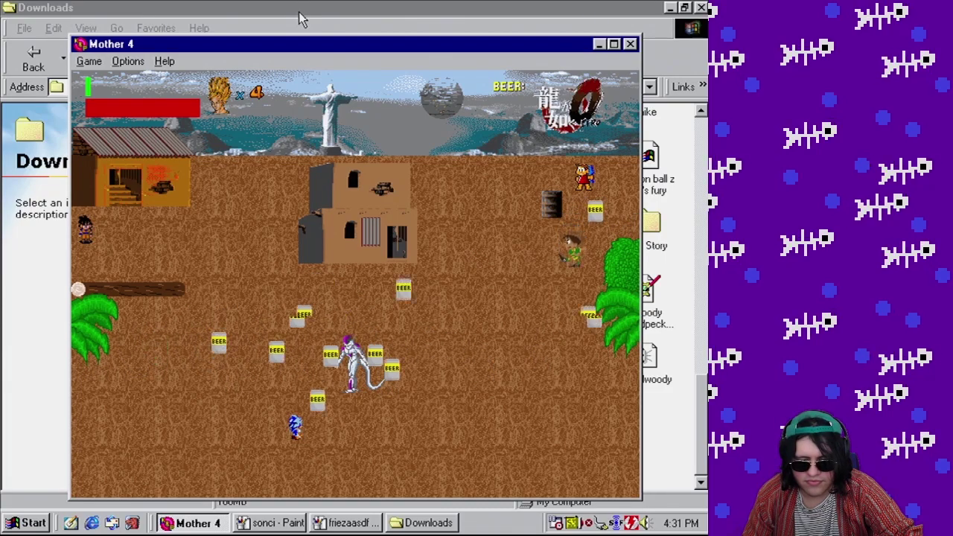
click(630, 44)
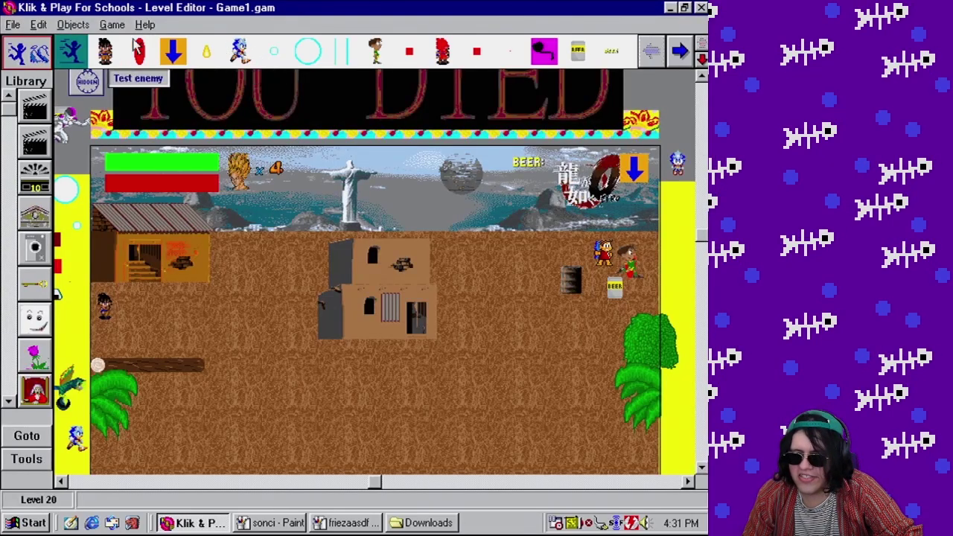
- Return to the Event Editor, reopen Oh No Beer's Flash action in event 169 to check its delay, and confirm
click(112, 24)
click(132, 87)
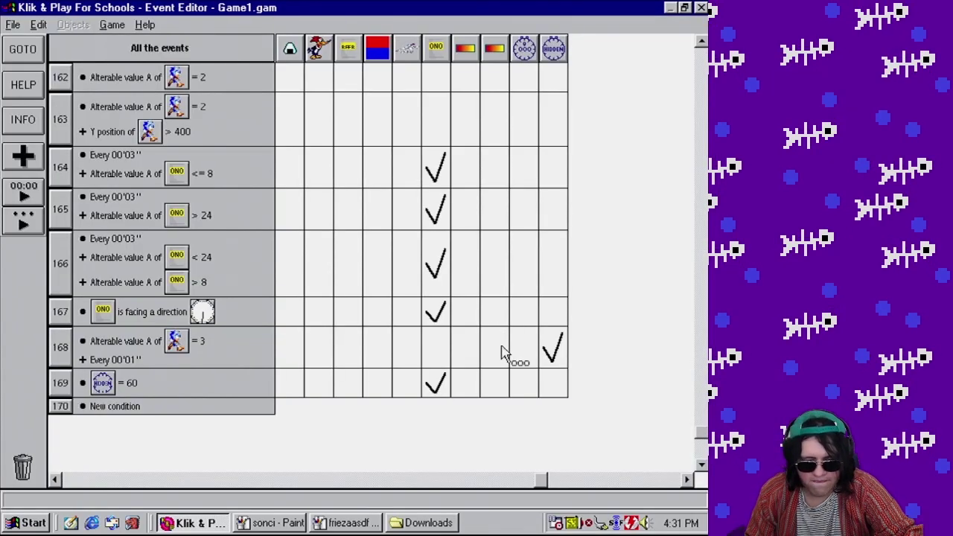
right_click(435, 388)
click(438, 384)
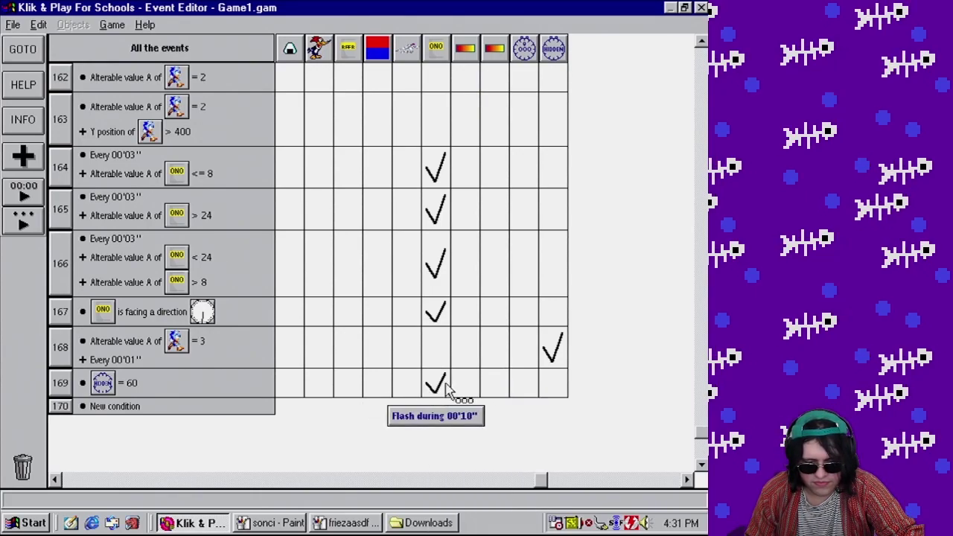
double_click(439, 384)
right_click(327, 211)
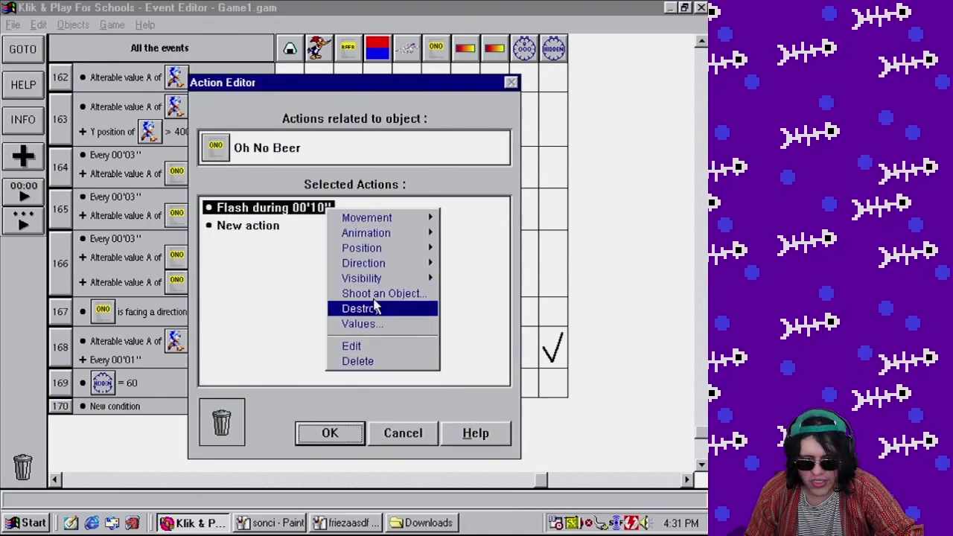
click(364, 345)
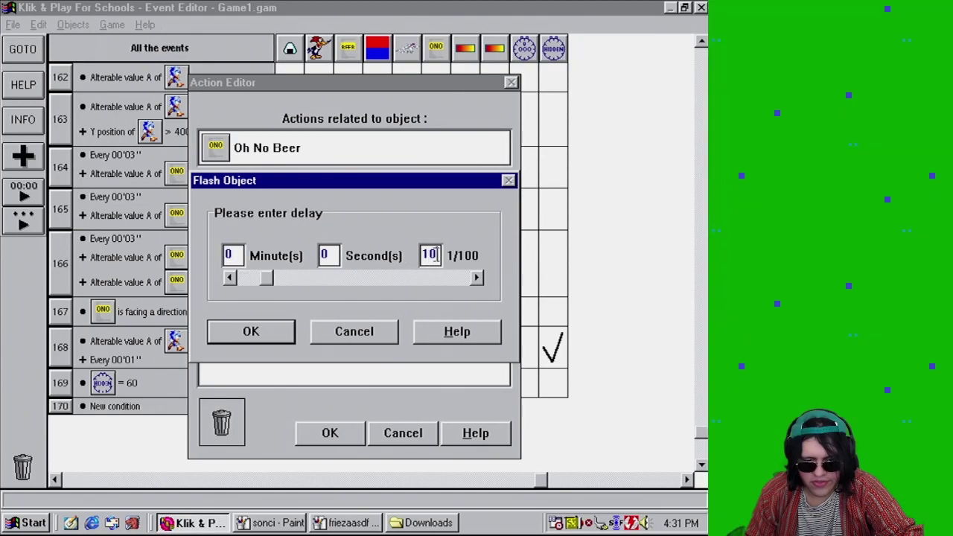
click(267, 328)
click(327, 434)
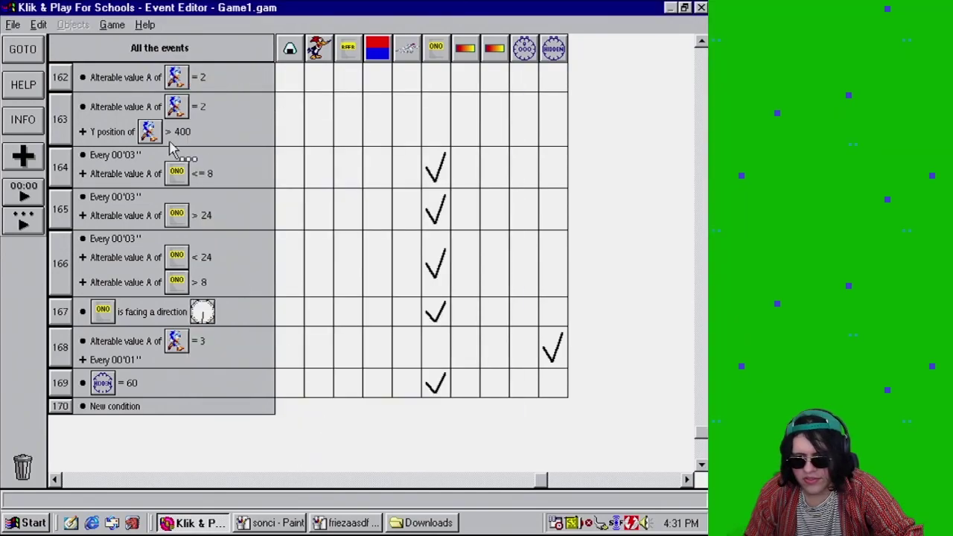
- Play the level again from the Level Editor to recheck the flashing beers after Sonic's cutscene, and close the test
click(112, 24)
click(140, 56)
click(112, 24)
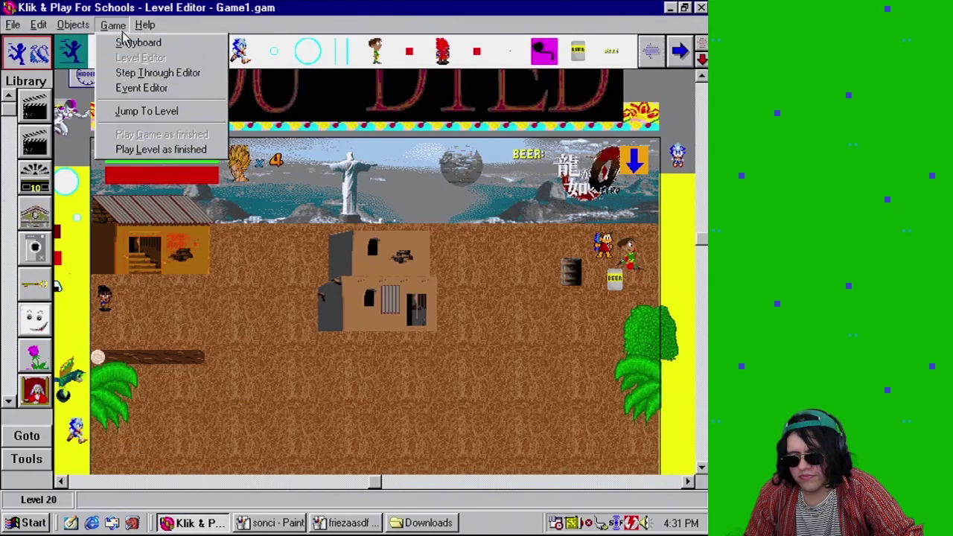
click(180, 152)
key(Right)
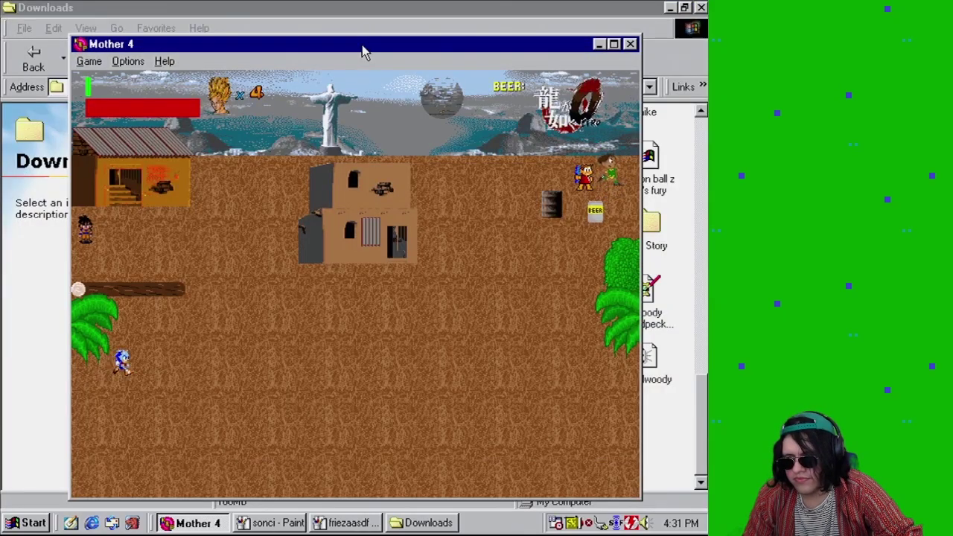
key(Right)
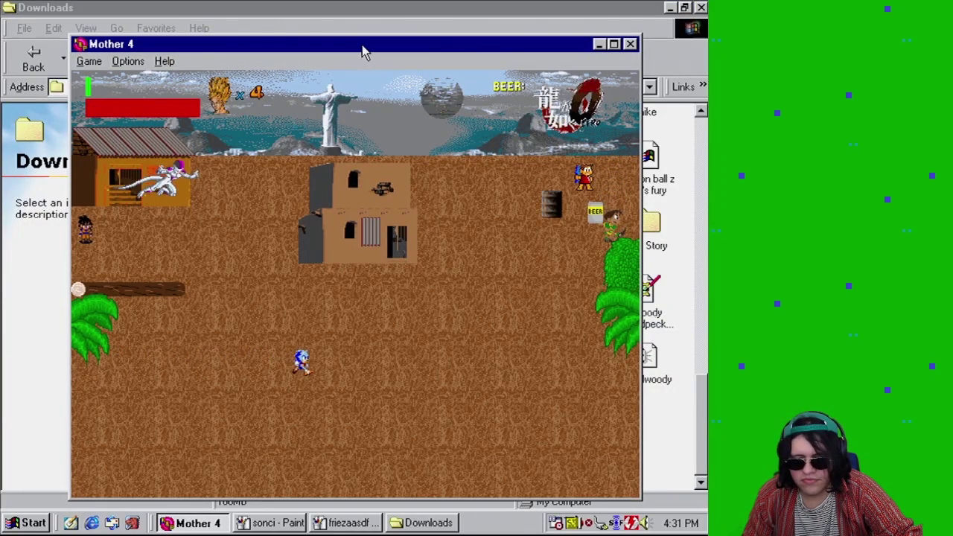
key(Left)
key(Down)
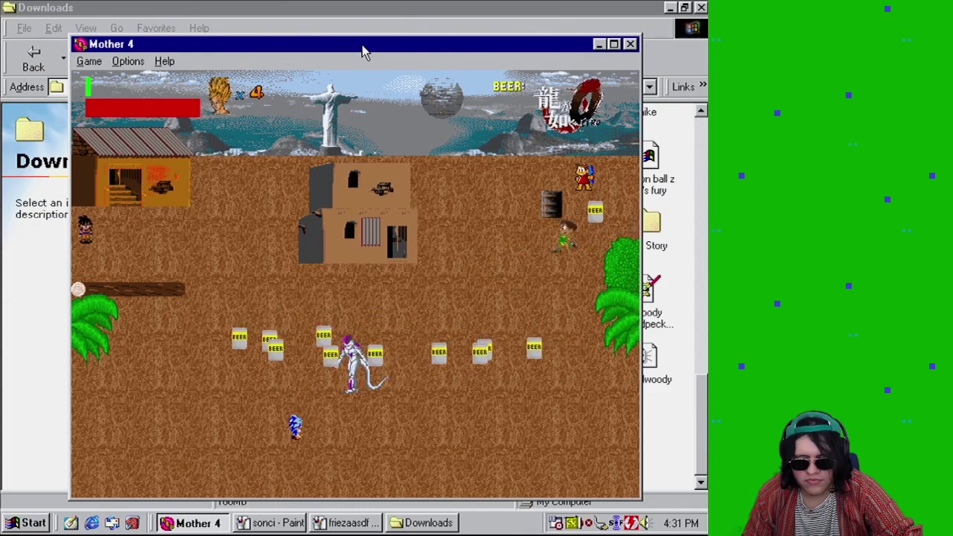
click(631, 45)
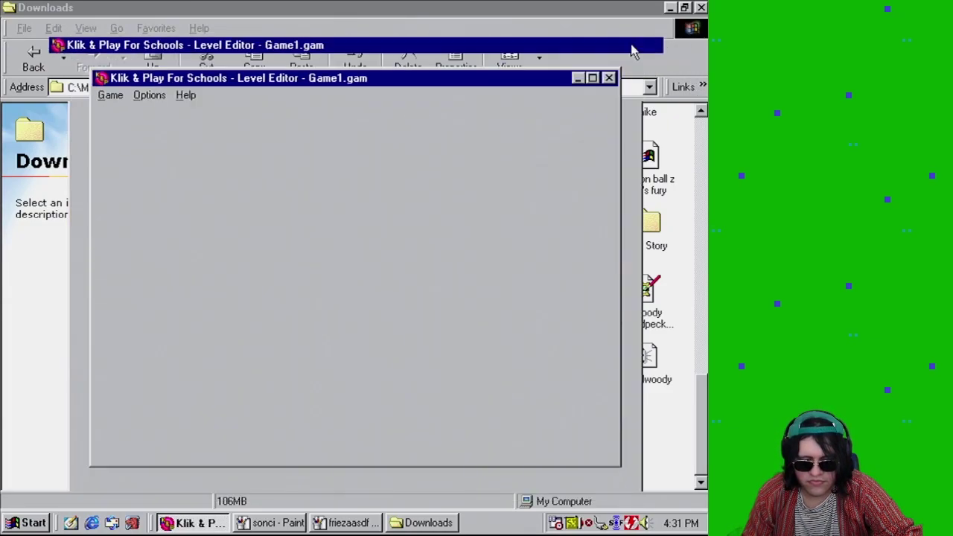
- In the Event Editor, copy event 169's Cutscene Timer condition into new event 170 and set it to equal 120
click(113, 25)
click(134, 89)
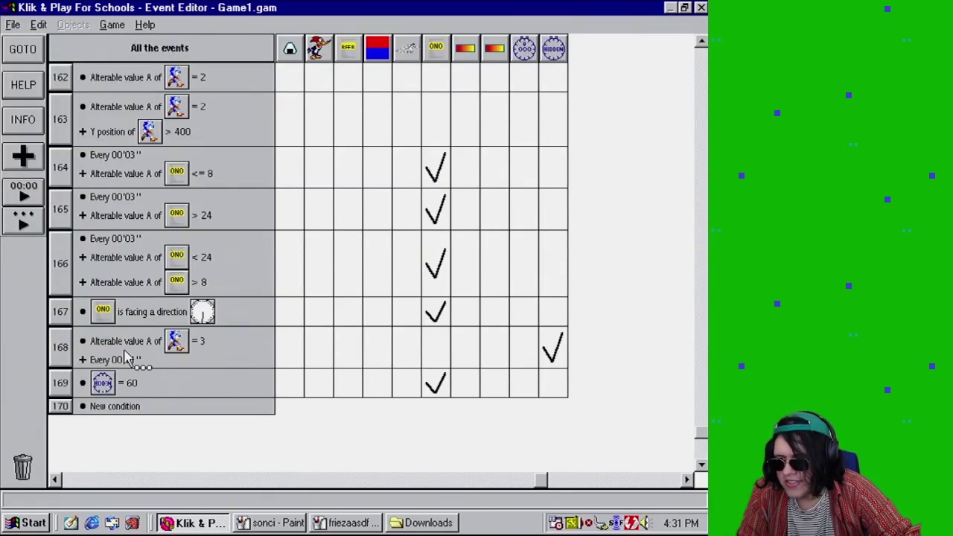
drag(533, 482, 64, 481)
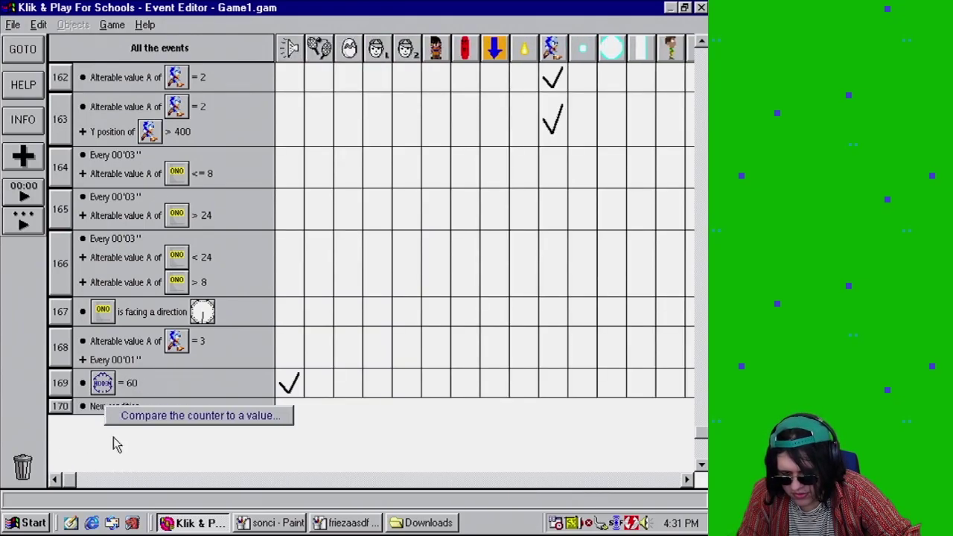
drag(132, 384, 123, 413)
right_click(130, 414)
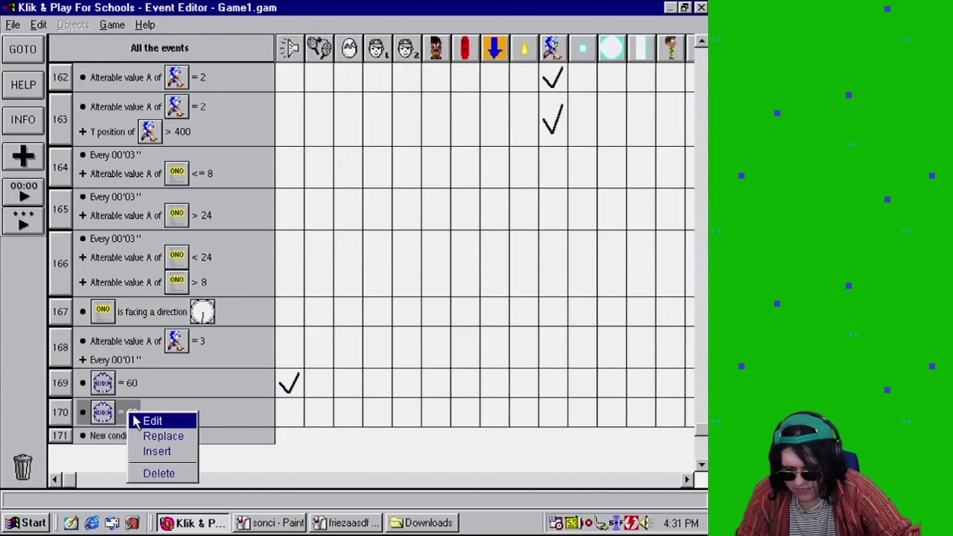
click(148, 418)
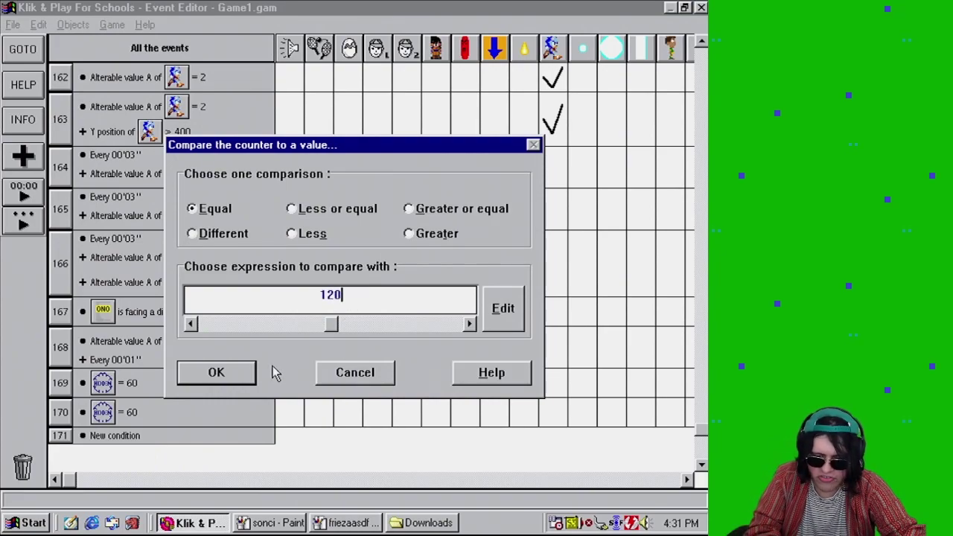
click(219, 372)
- Add a Destroy action for the Oh No Beer object to event 170
drag(74, 482, 553, 490)
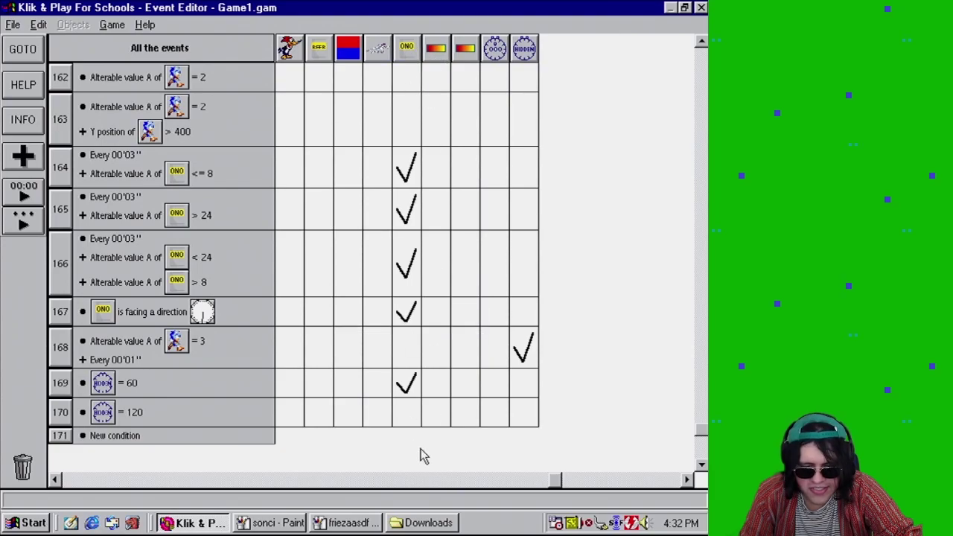
click(408, 418)
click(480, 402)
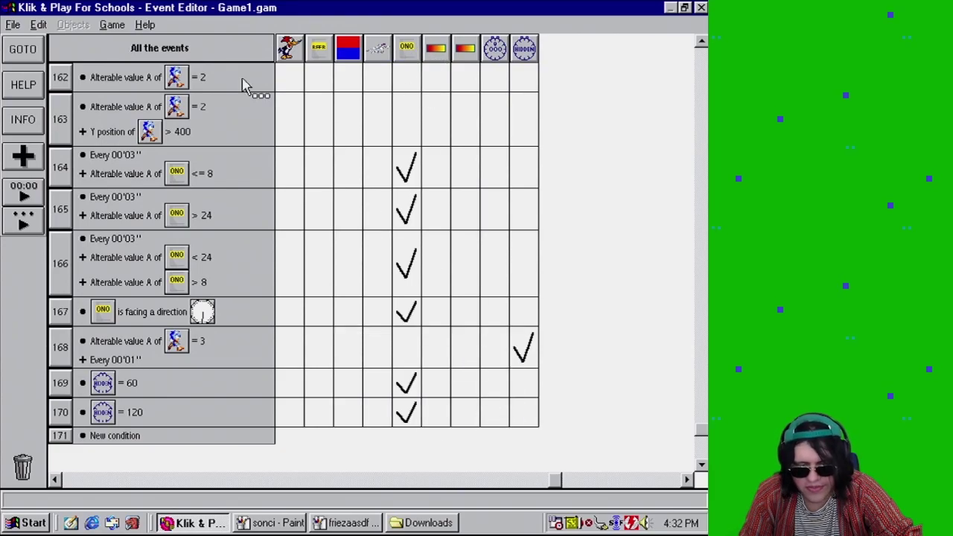
- Run the level from the Level Editor to test the beers being destroyed when the timer reaches 120, and close the test
click(113, 25)
click(152, 56)
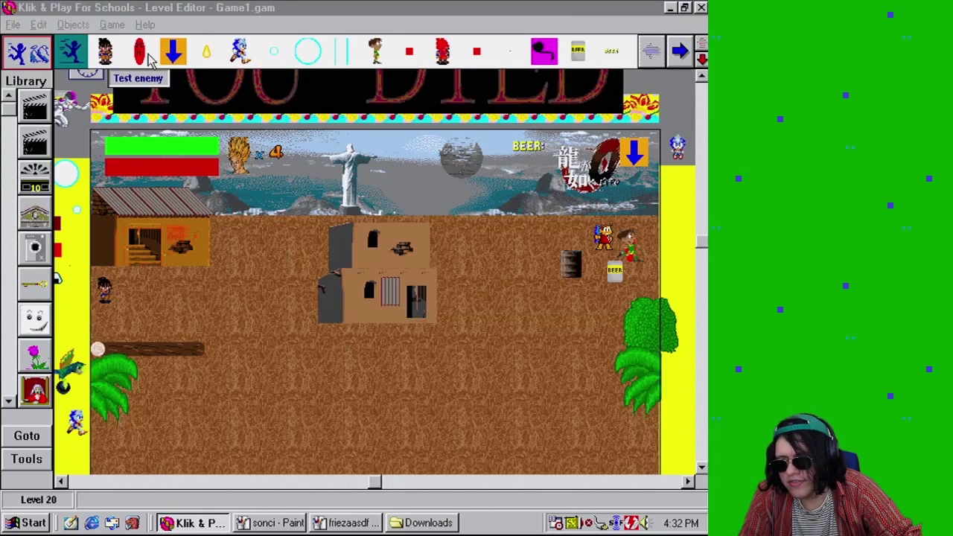
click(113, 25)
click(163, 150)
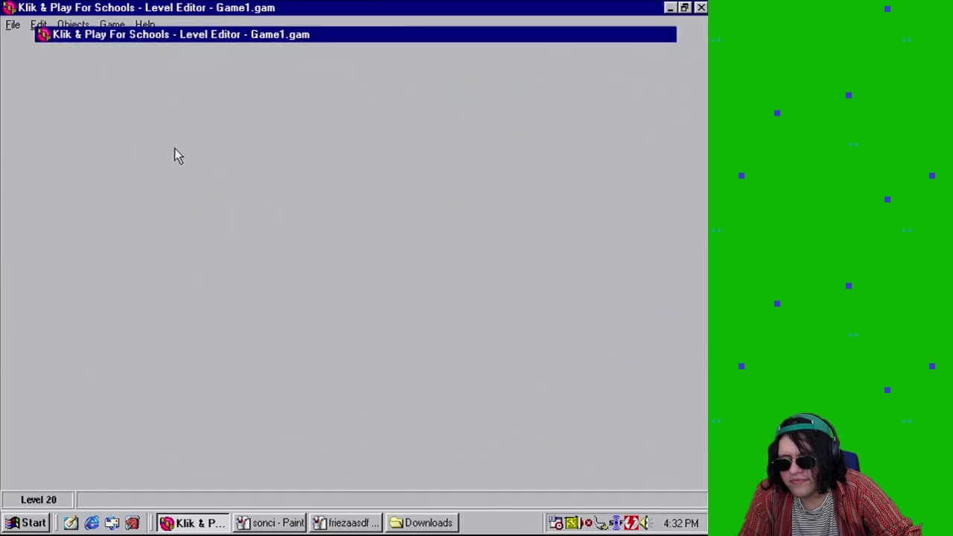
key(Right)
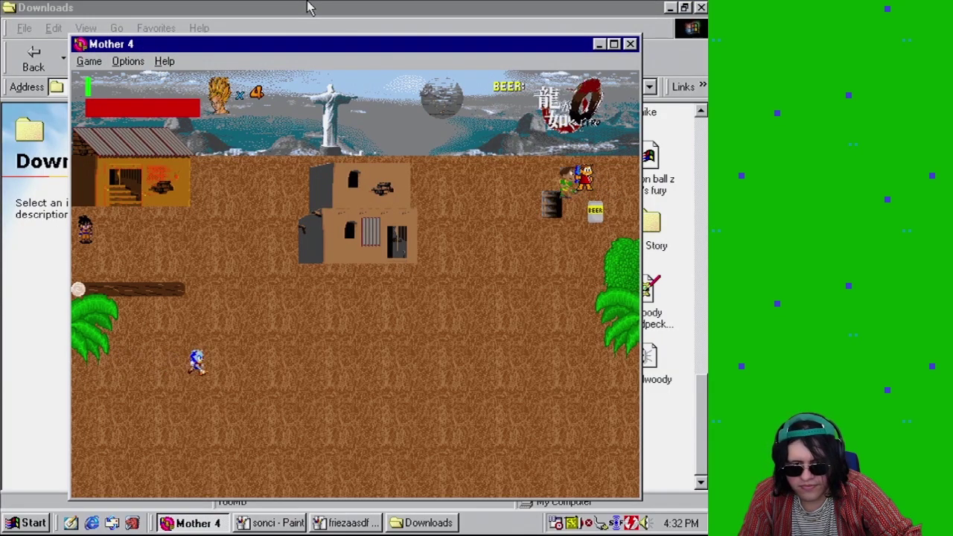
key(Right)
key(Down)
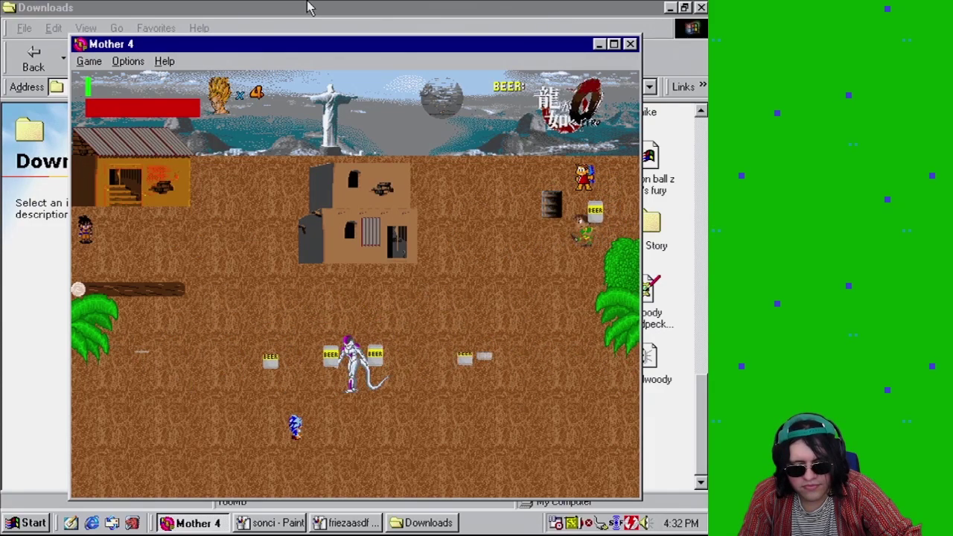
click(632, 47)
- In the Event Editor, copy event 170's Cutscene Timer condition into new event 171 and set it to equal 240
click(113, 24)
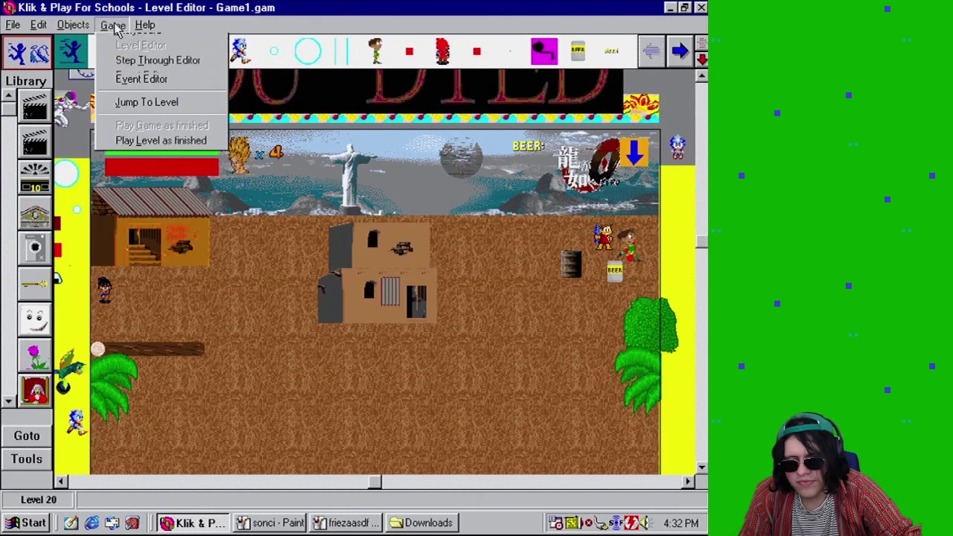
click(155, 89)
drag(131, 416, 125, 438)
click(164, 456)
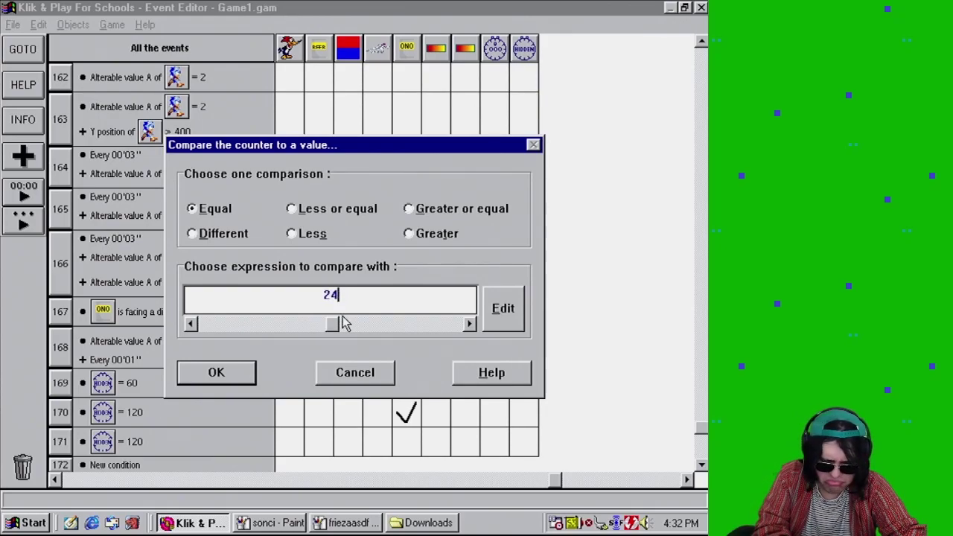
click(215, 374)
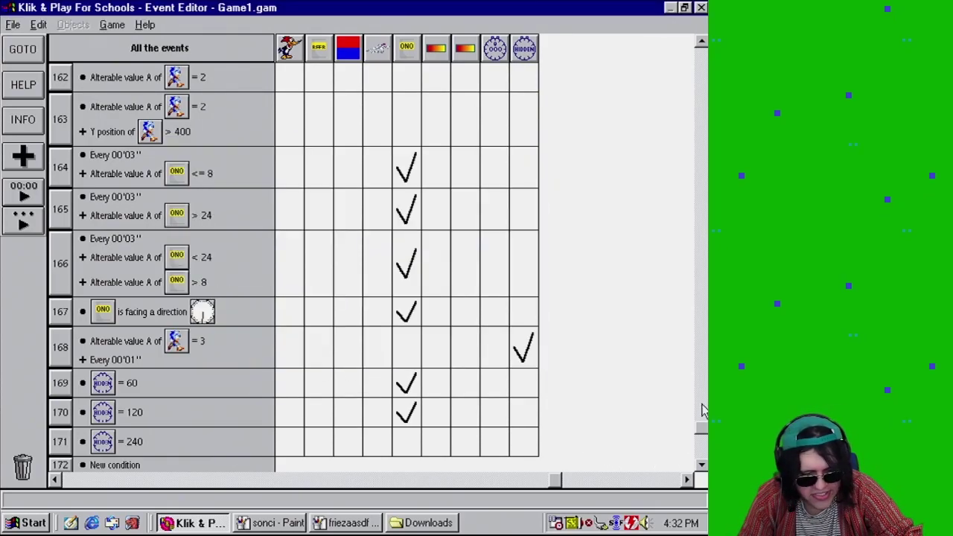
- Start a play-sample action in event 171 and list the sounds already used in this game
drag(704, 430, 703, 440)
drag(558, 483, 60, 477)
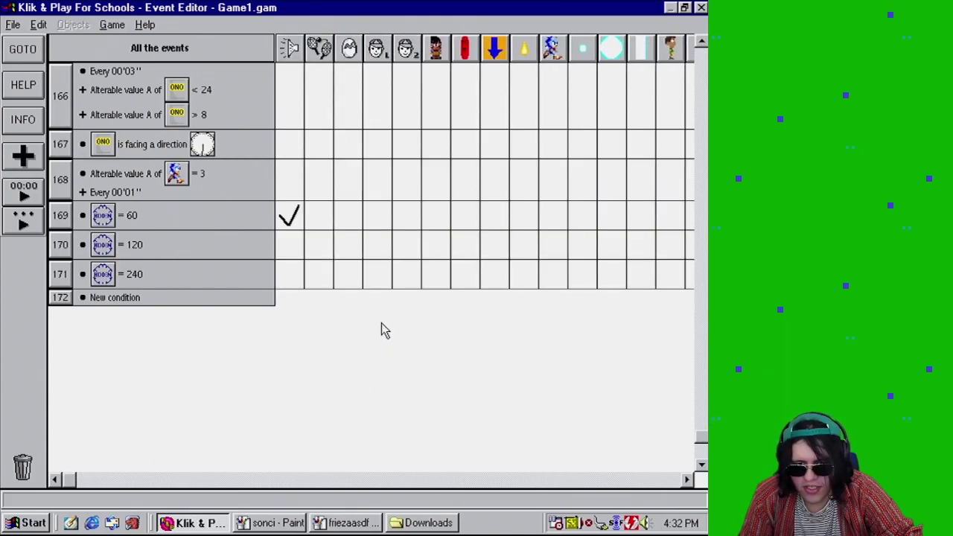
click(291, 287)
click(346, 292)
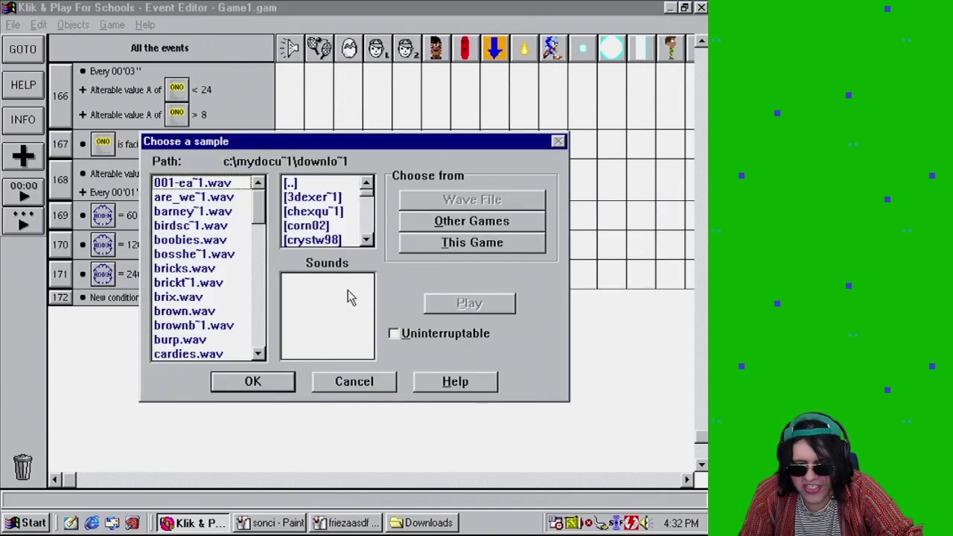
click(458, 223)
click(459, 242)
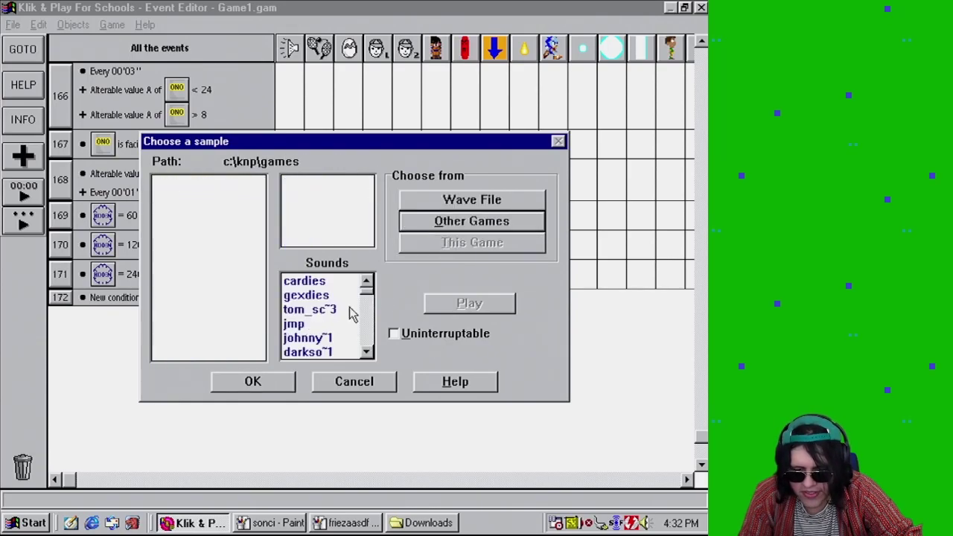
- Preview the punch sample, then assign barney~1 as event 171's sound and make it uninterruptable
click(364, 302)
click(366, 352)
click(366, 351)
drag(366, 348, 372, 335)
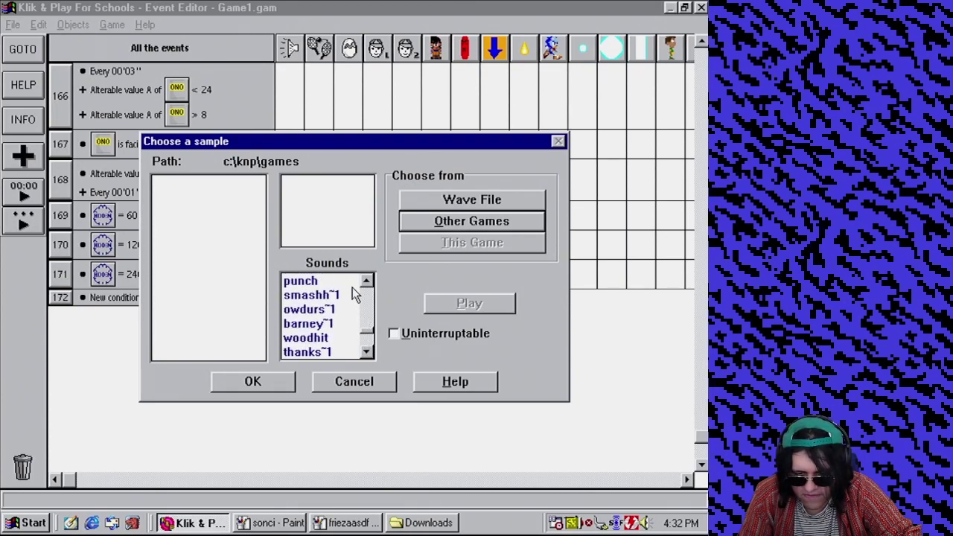
click(327, 282)
click(488, 304)
double_click(313, 323)
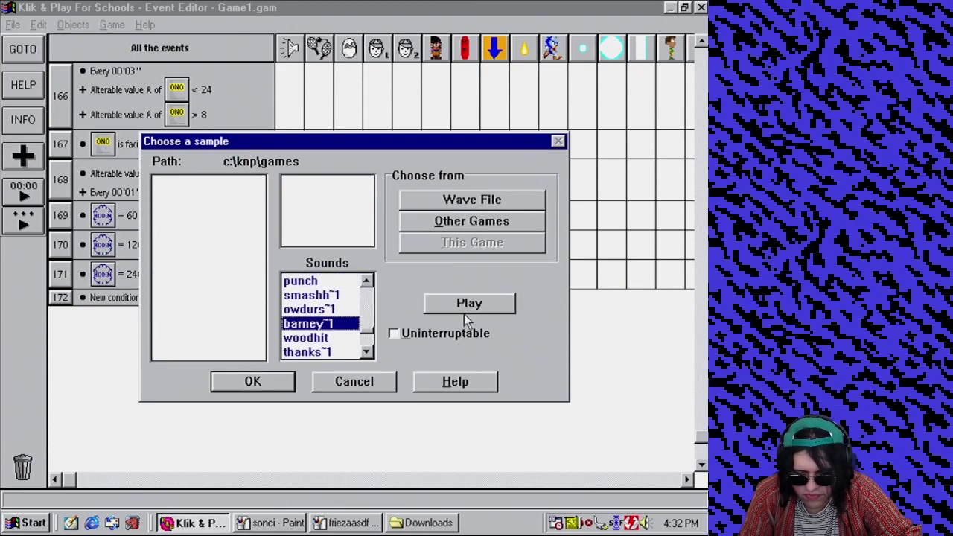
click(331, 338)
click(308, 324)
click(393, 333)
click(254, 381)
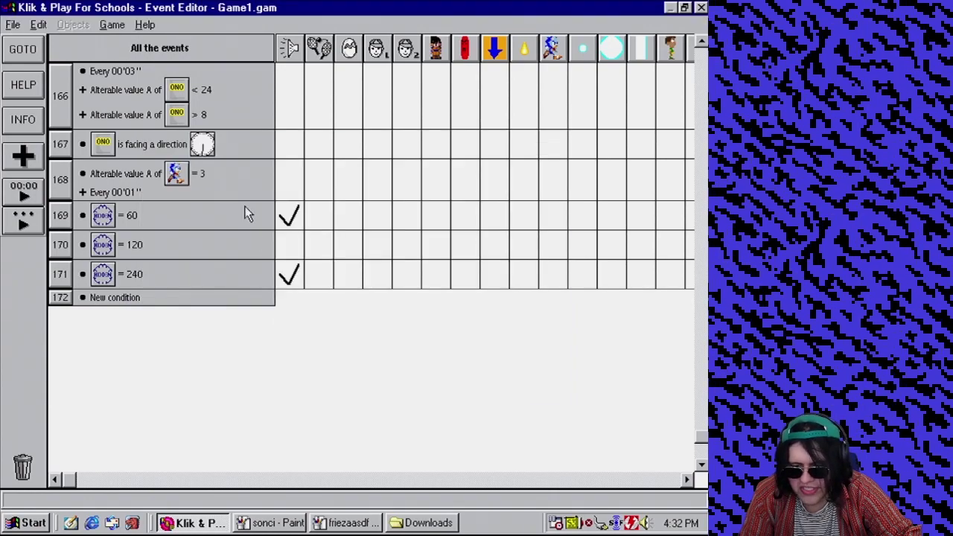
- Run the level from the Level Editor to test the sound when the timer reaches 240, and close the test
click(113, 25)
click(140, 57)
click(113, 25)
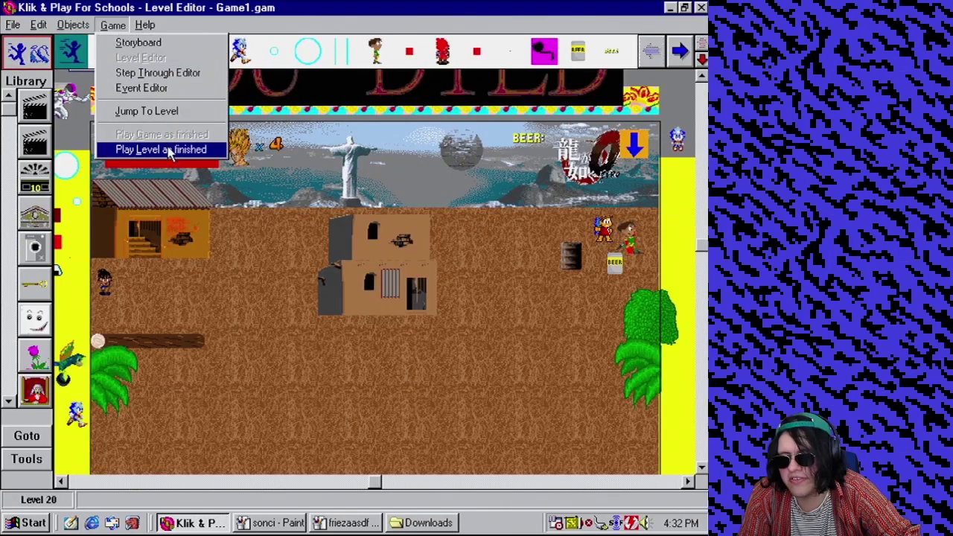
click(170, 149)
key(Right)
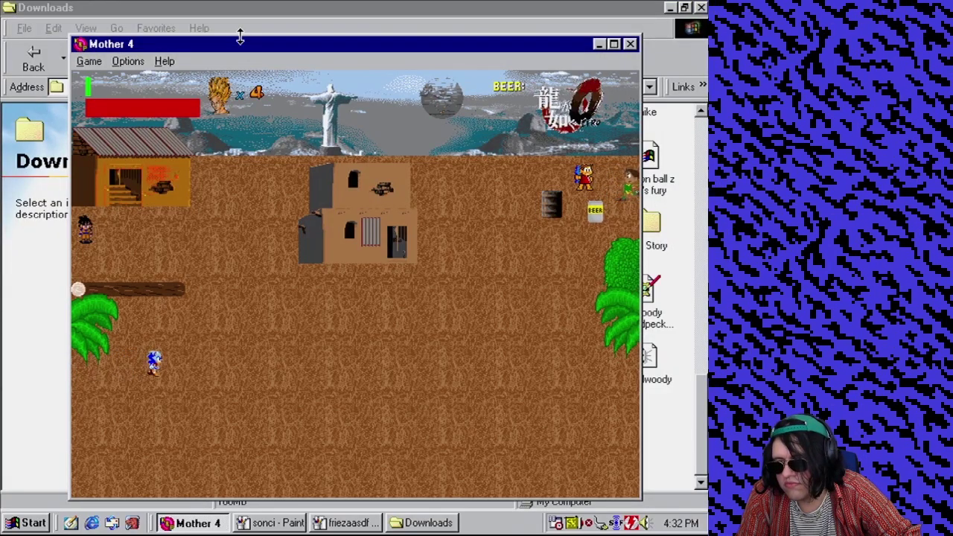
key(Right)
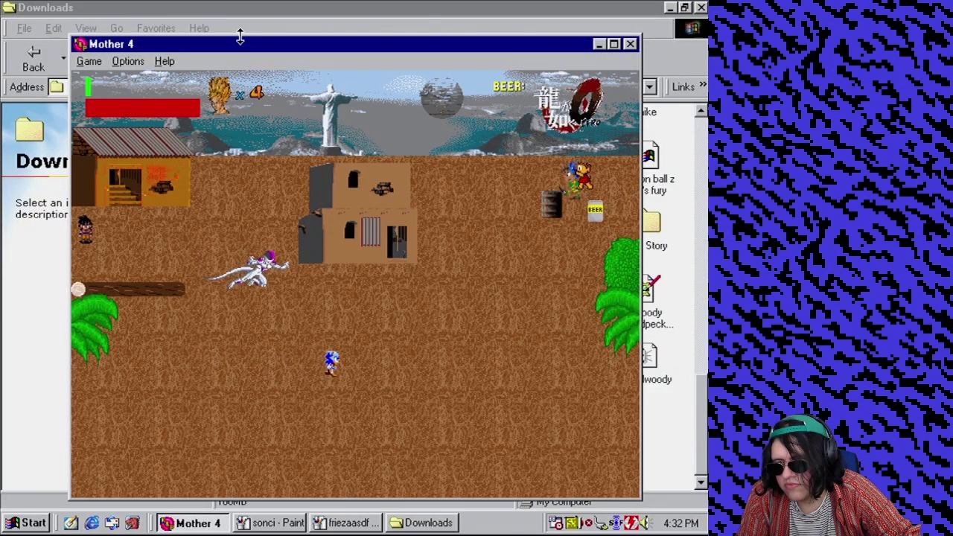
key(Down)
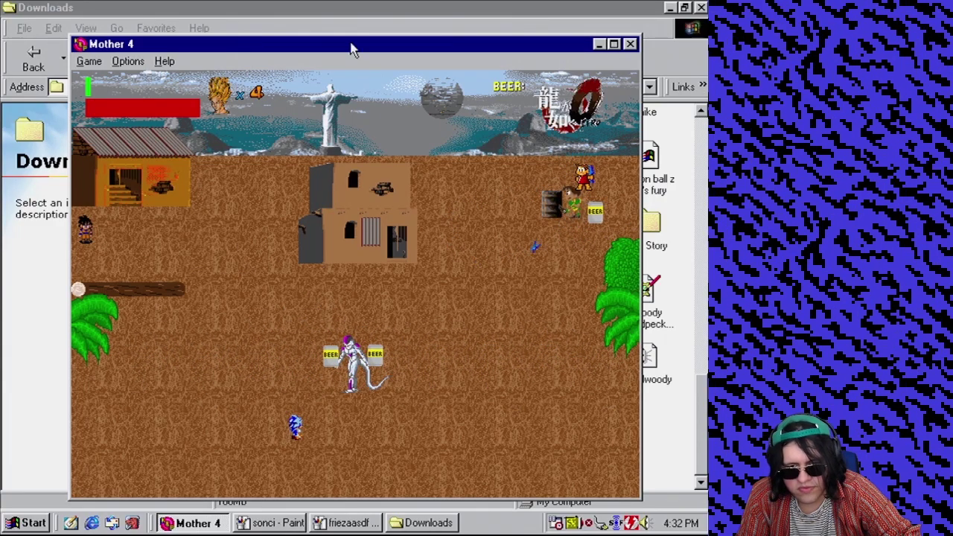
click(630, 45)
- In the Event Editor, make event 171 change Cutscene Frieza's animation sequence to Climbing
click(106, 25)
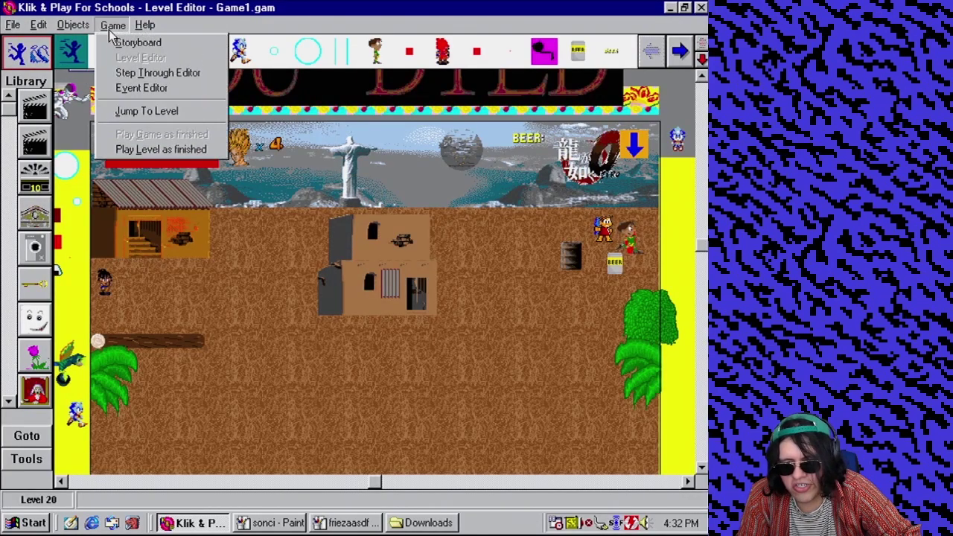
click(149, 86)
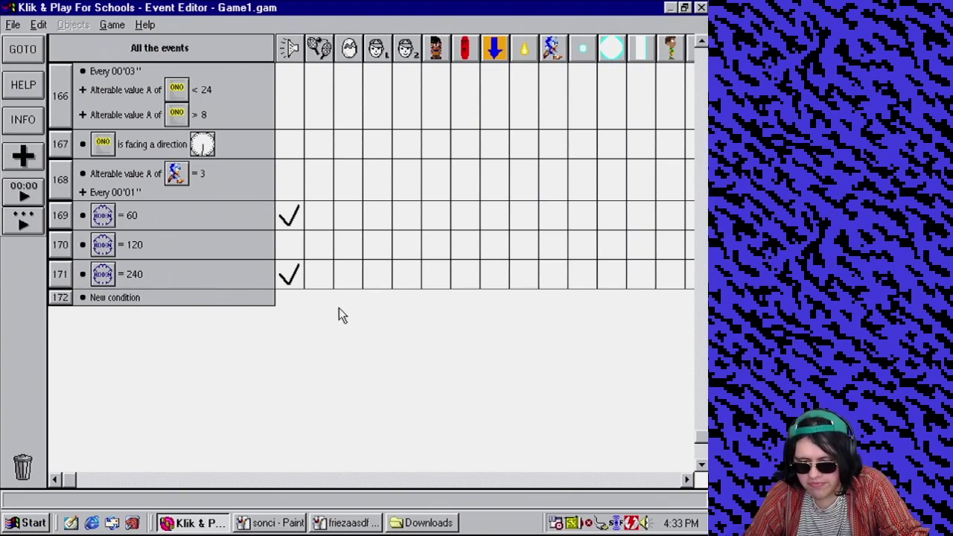
click(289, 277)
drag(71, 481, 519, 477)
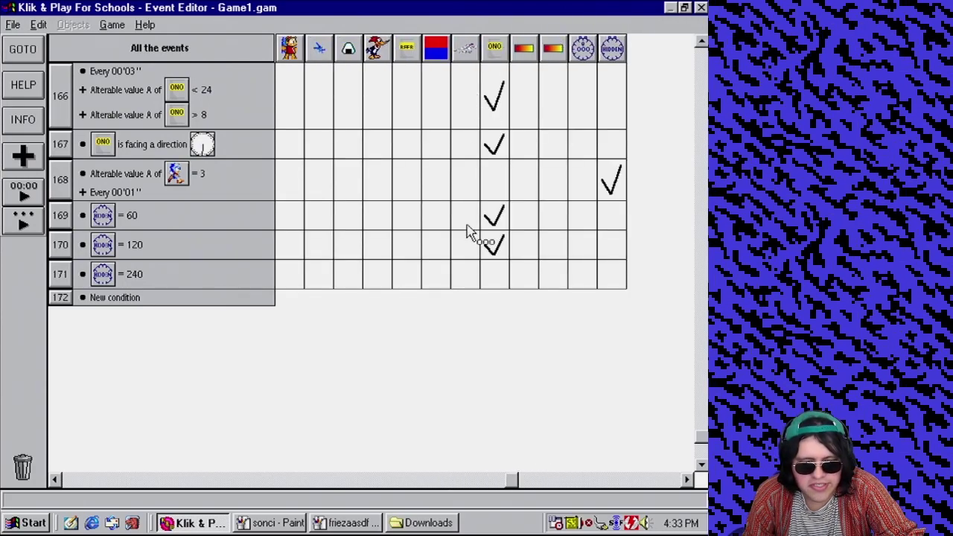
click(465, 274)
mouse_move(510, 294)
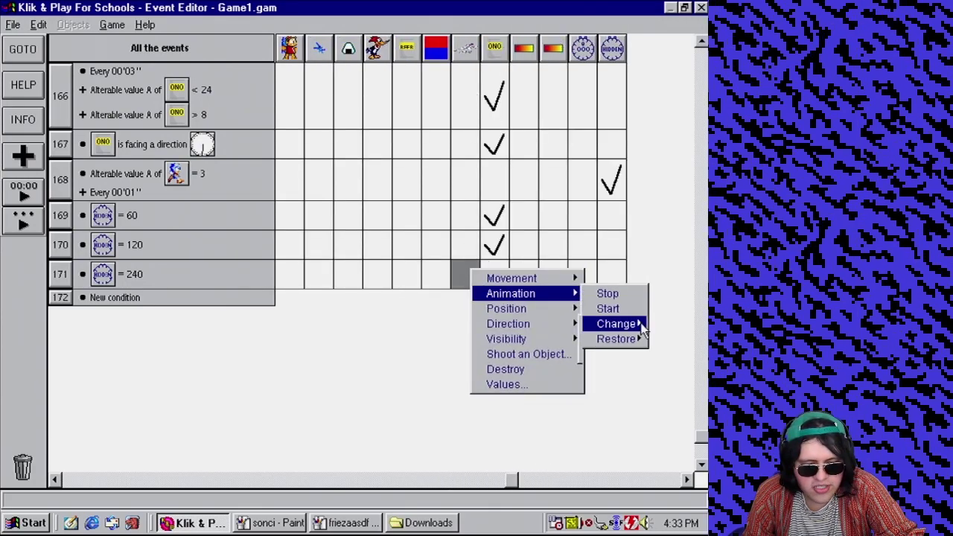
mouse_move(641, 330)
click(514, 323)
click(269, 216)
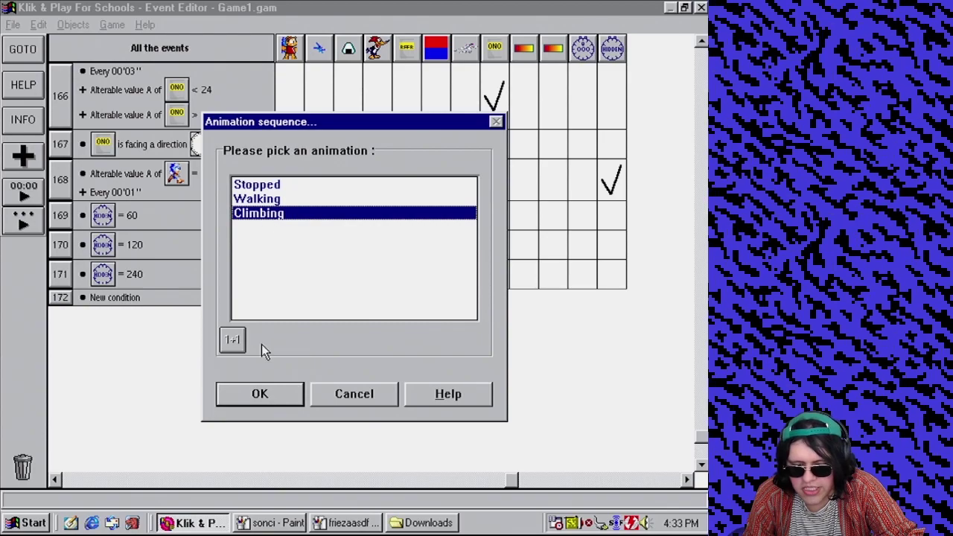
click(275, 393)
- Play the level as finished, moving Sonic to trigger the cutscene and check Frieza's Climbing animation, and close the test
click(112, 24)
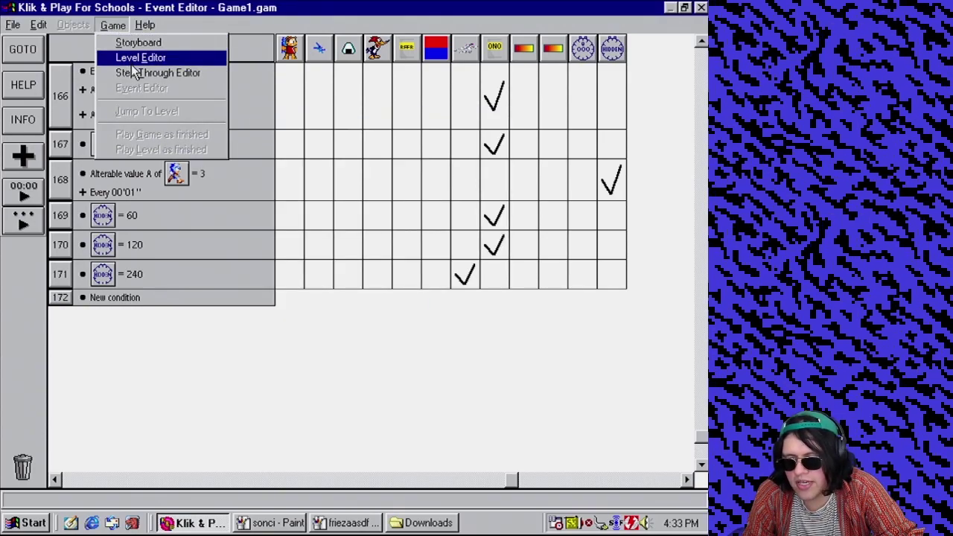
click(140, 58)
click(138, 25)
click(159, 134)
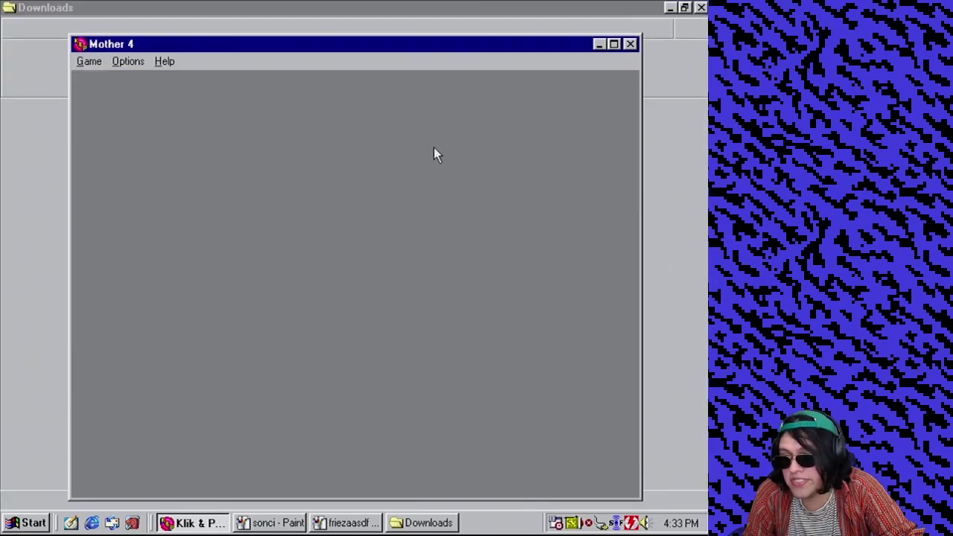
key(Right)
key(Right)
key(Down)
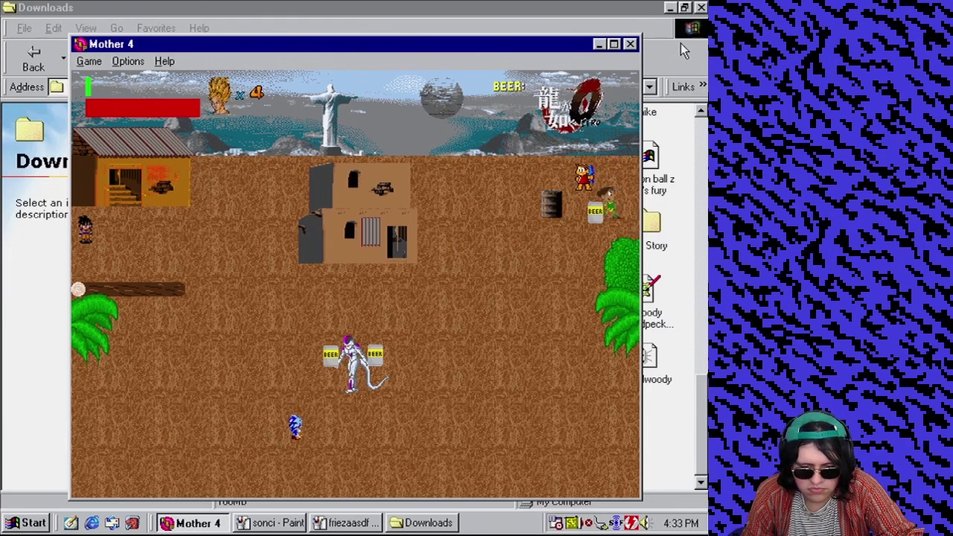
click(631, 45)
- In the Event Editor, add an action to event 171 that changes Cutscene Frieza's animation speed to 1
click(113, 25)
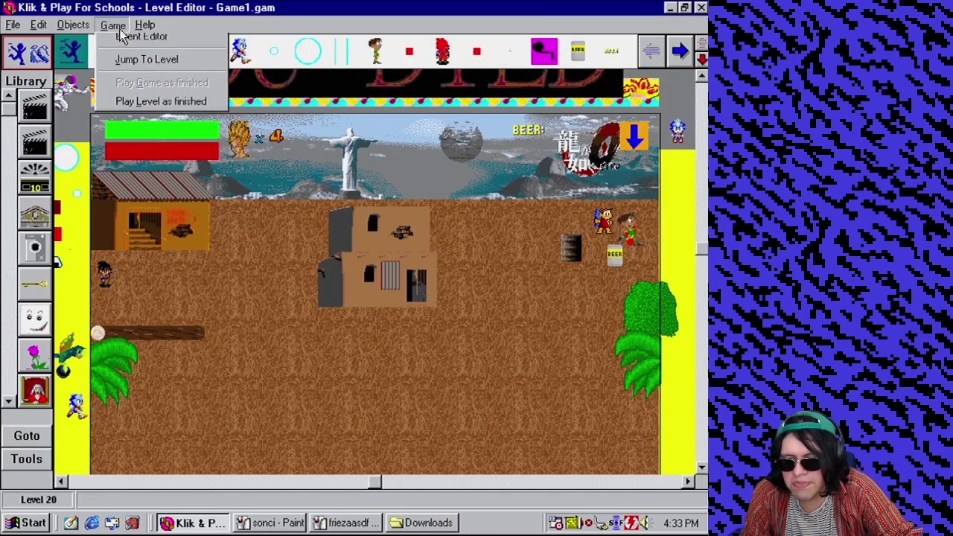
click(140, 82)
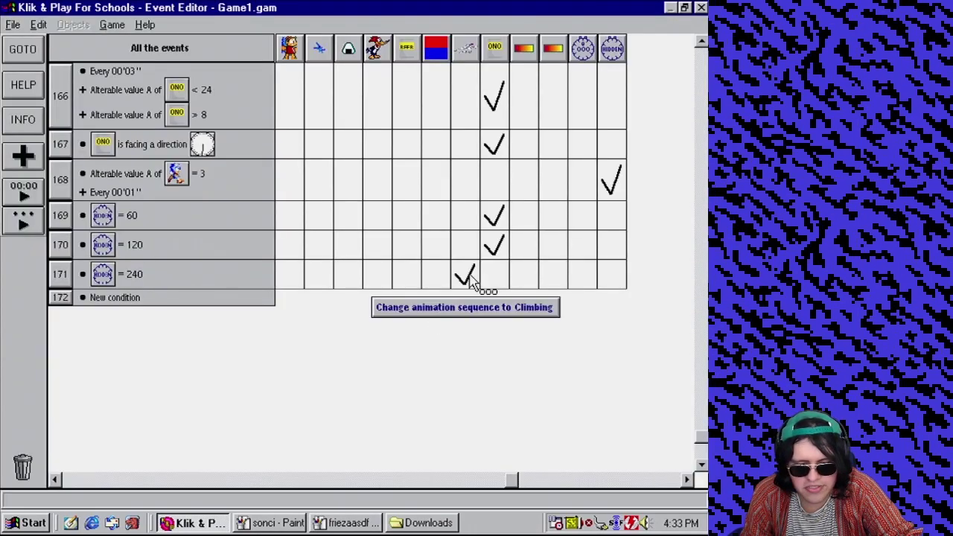
click(467, 277)
mouse_move(507, 300)
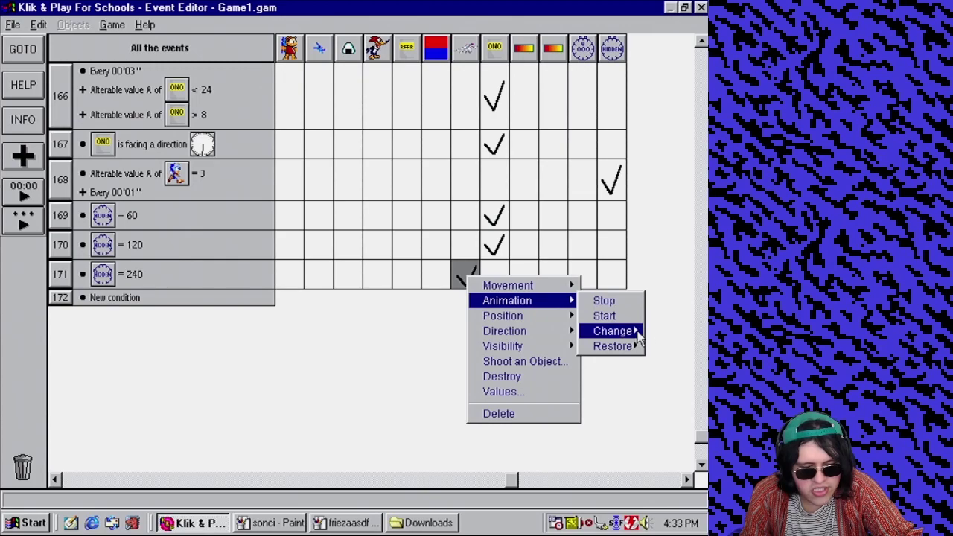
mouse_move(636, 332)
click(499, 361)
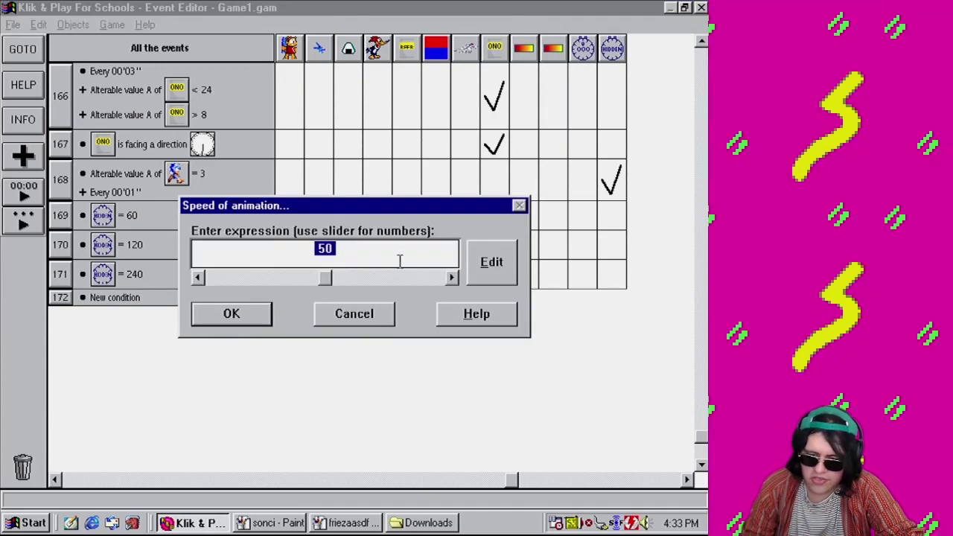
click(257, 316)
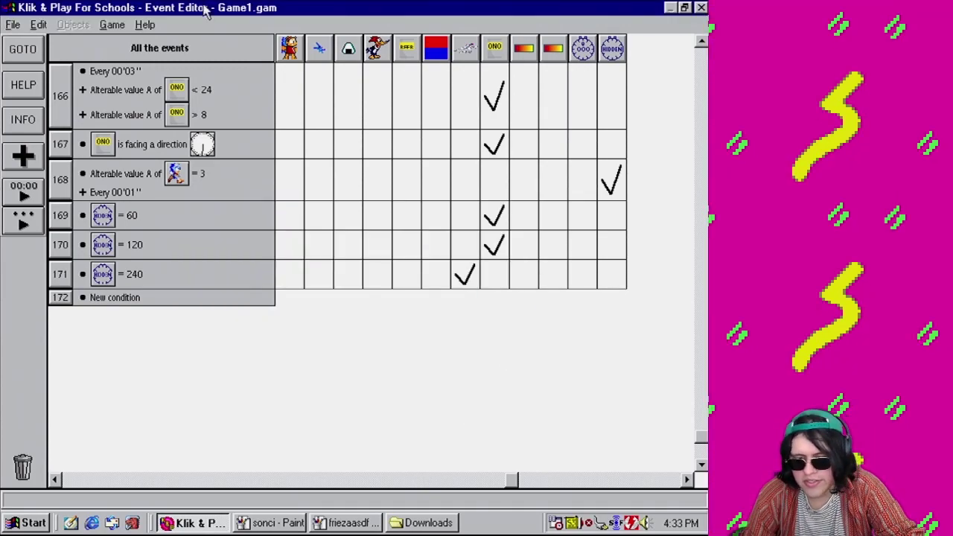
- Run the level from the Level Editor to test Frieza's animation at speed 1, and close the test
click(108, 26)
click(142, 57)
click(112, 25)
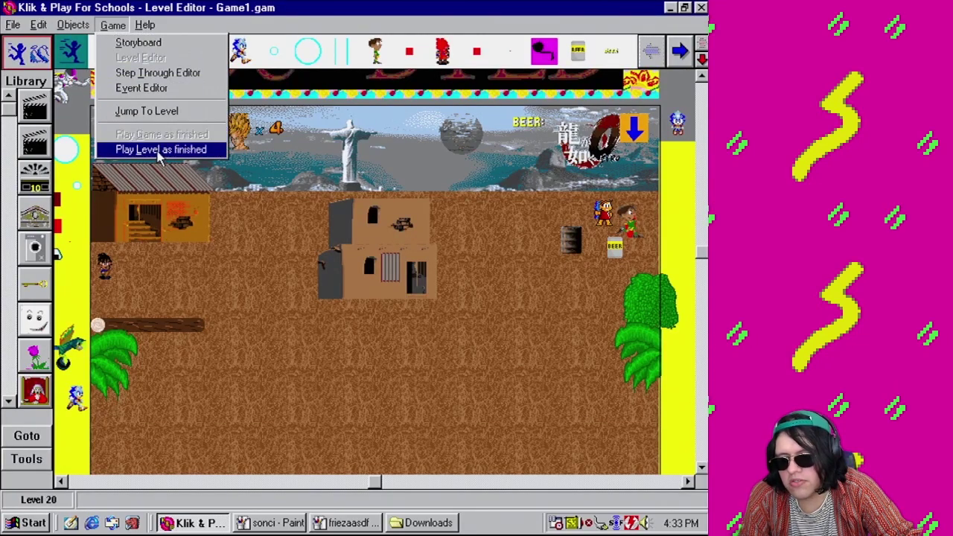
click(160, 149)
key(Right)
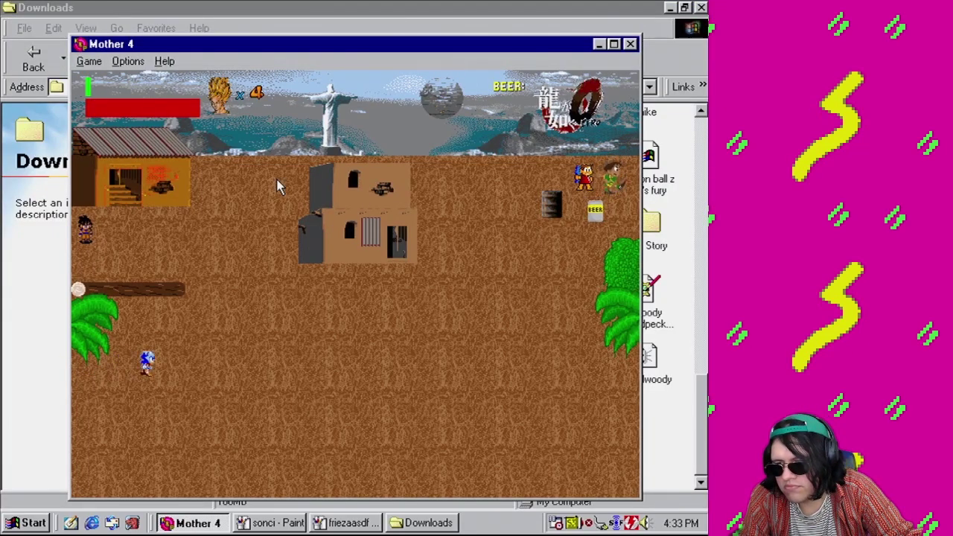
key(Right)
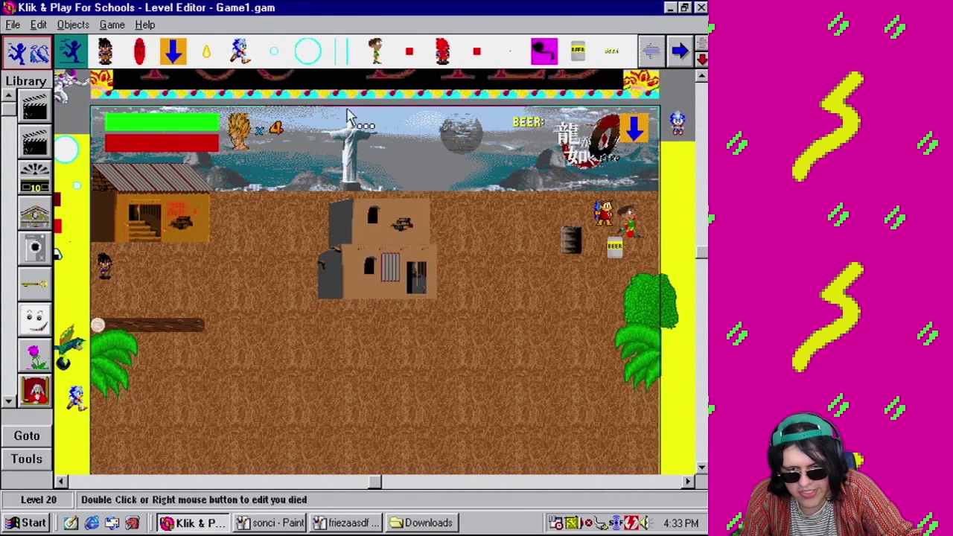
- In the Event Editor, edit Cutscene Frieza's actions in event 171 and set the animation speed to 100
click(111, 24)
click(140, 88)
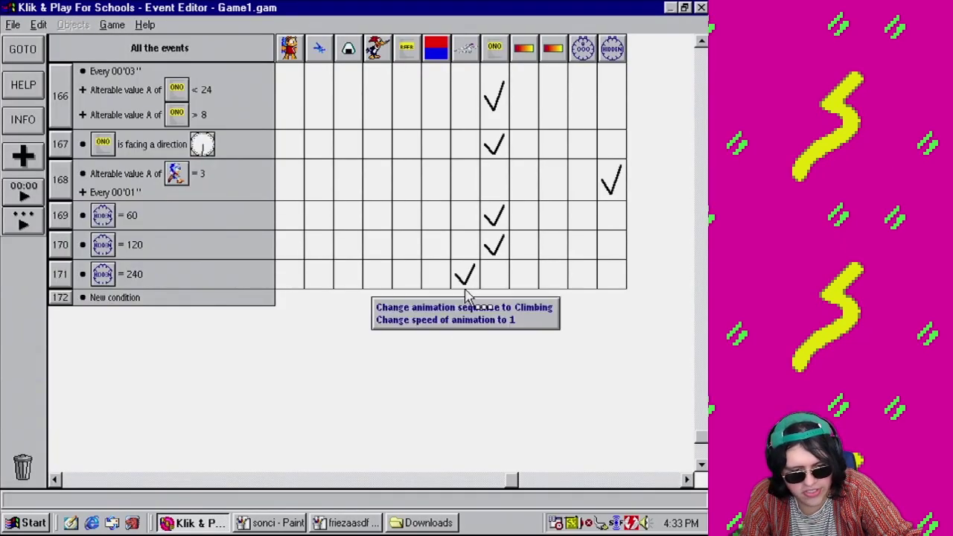
right_click(466, 277)
double_click(460, 272)
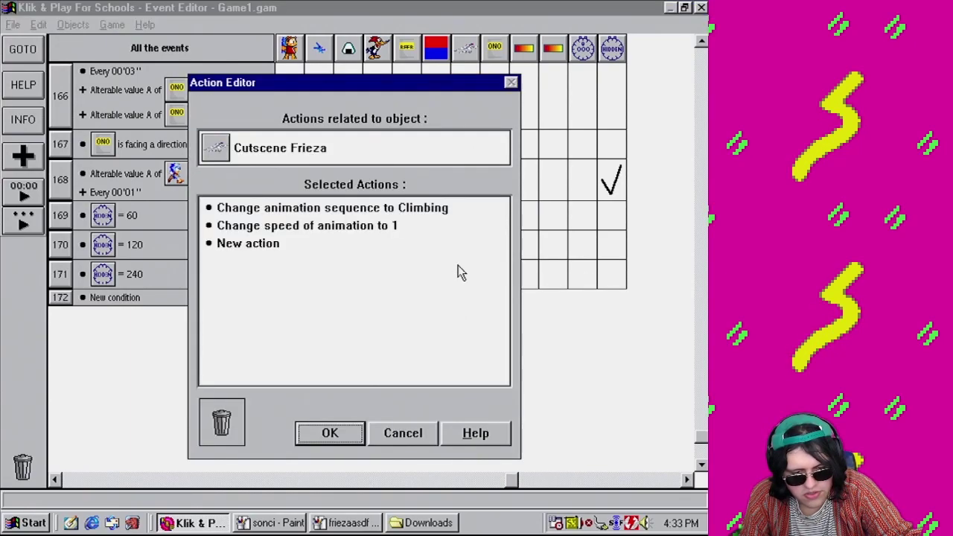
click(335, 227)
right_click(335, 227)
click(357, 368)
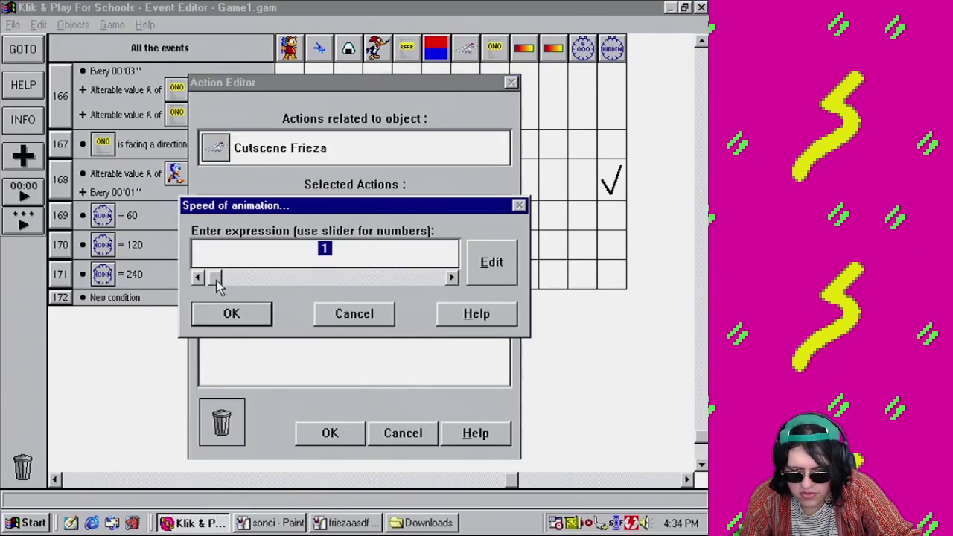
click(268, 314)
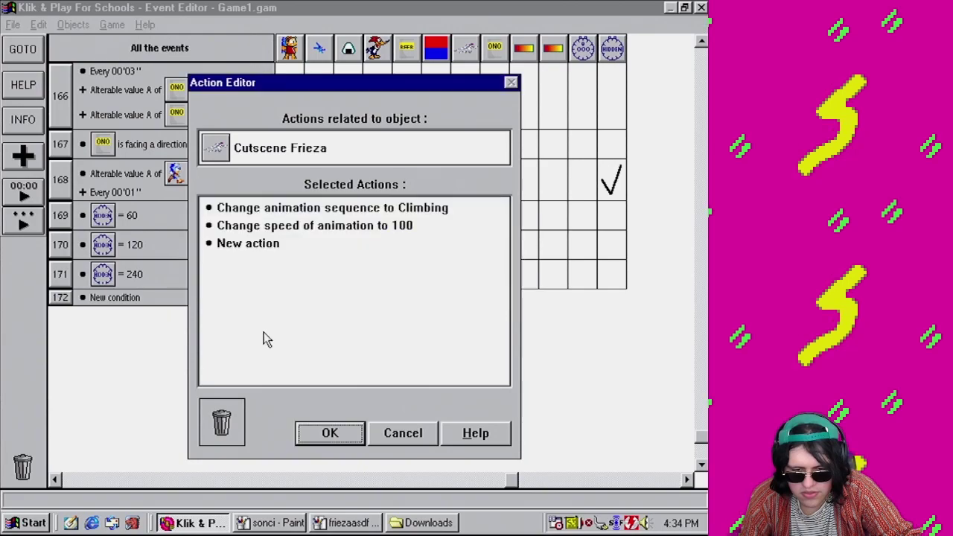
click(328, 433)
- Run the level from the Level Editor to test Frieza's animation at speed 100, and close the test
click(112, 25)
click(134, 58)
click(112, 25)
click(156, 152)
key(Right)
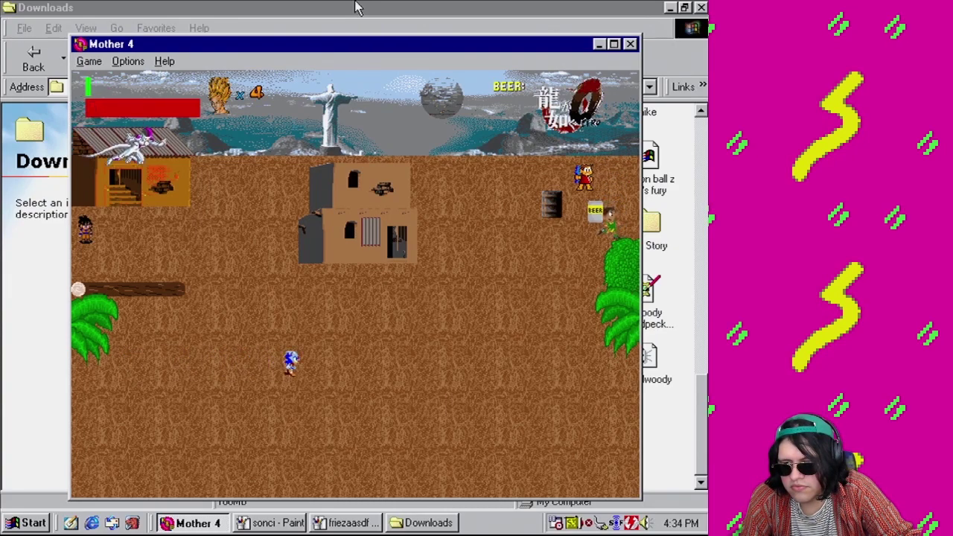
key(Down)
key(Left)
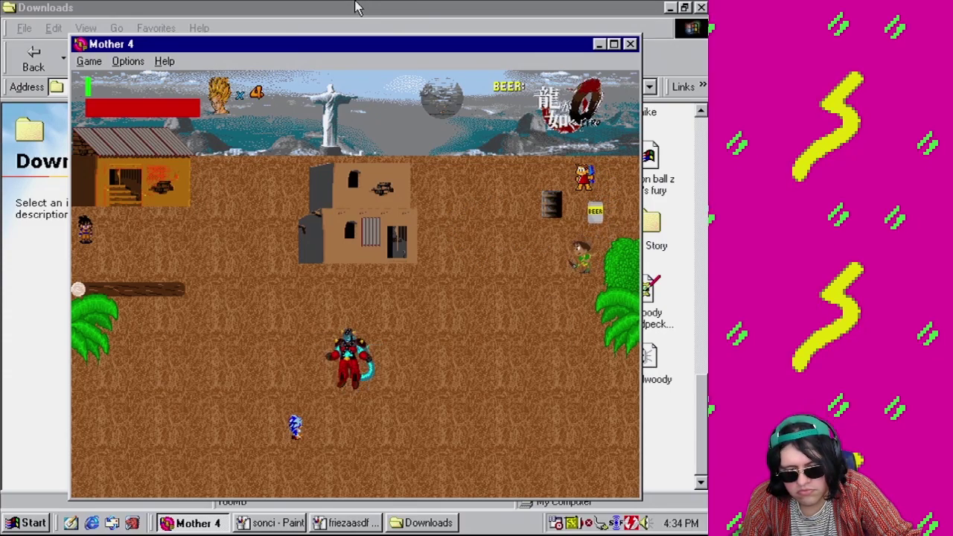
key(Escape)
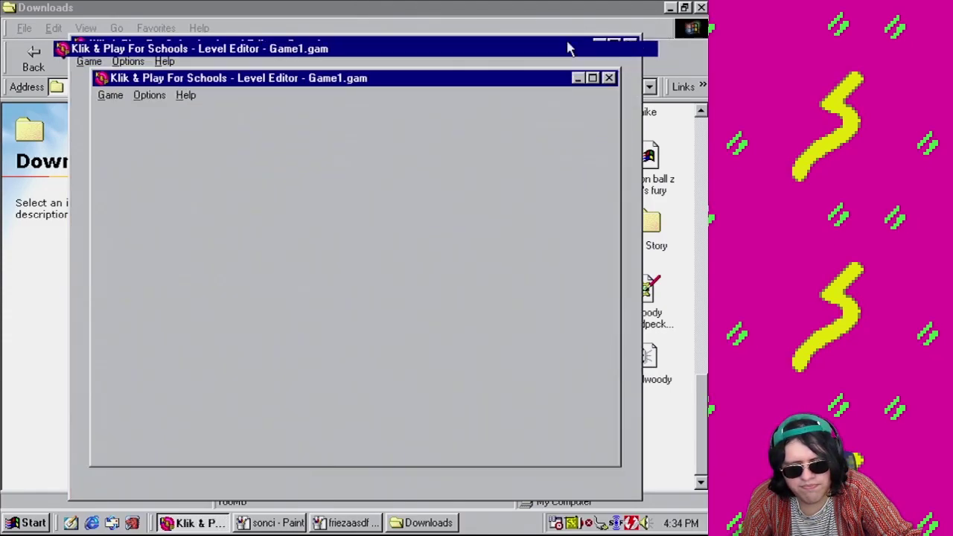
- In the Event Editor, edit Cutscene Frieza's actions in event 171 and set the animation speed to 50
click(112, 25)
click(135, 85)
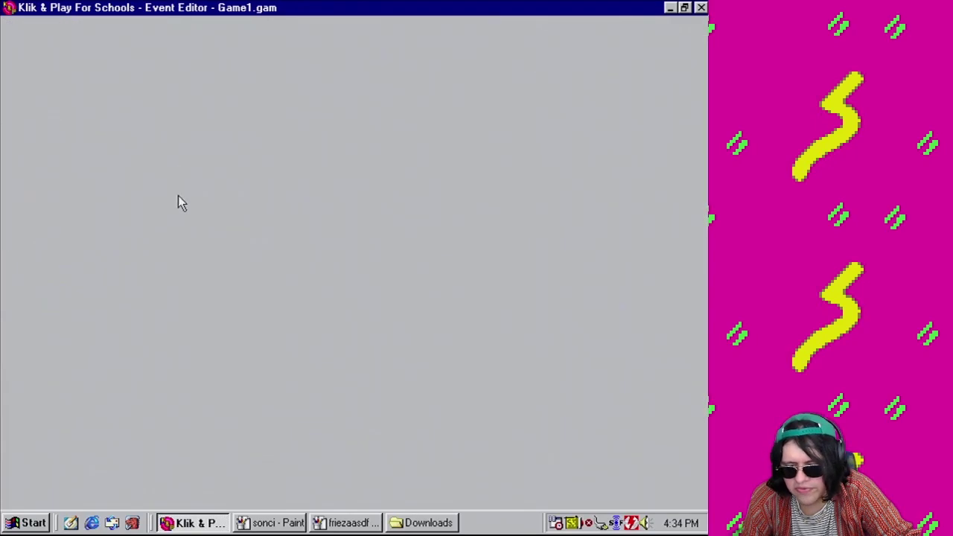
mouse_move(462, 282)
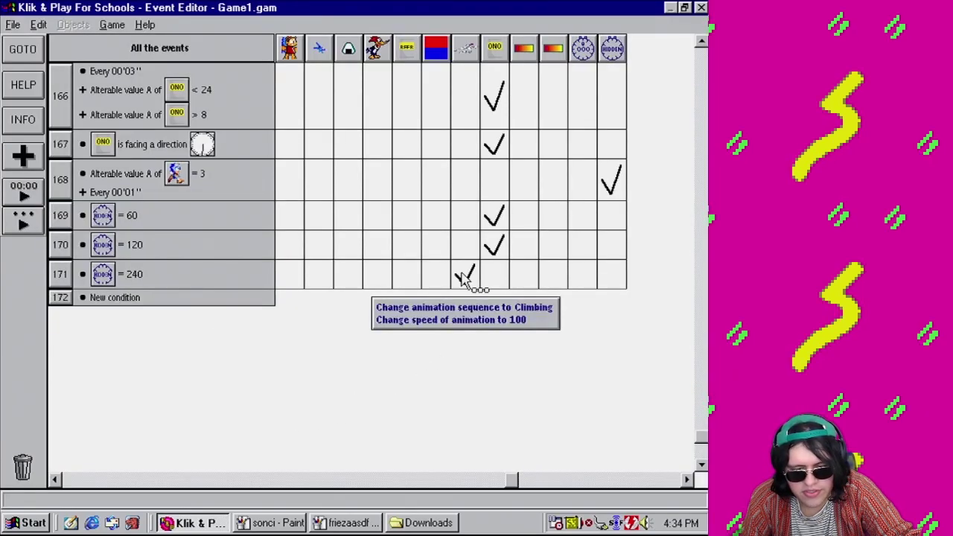
drag(462, 279, 455, 241)
double_click(464, 282)
right_click(333, 225)
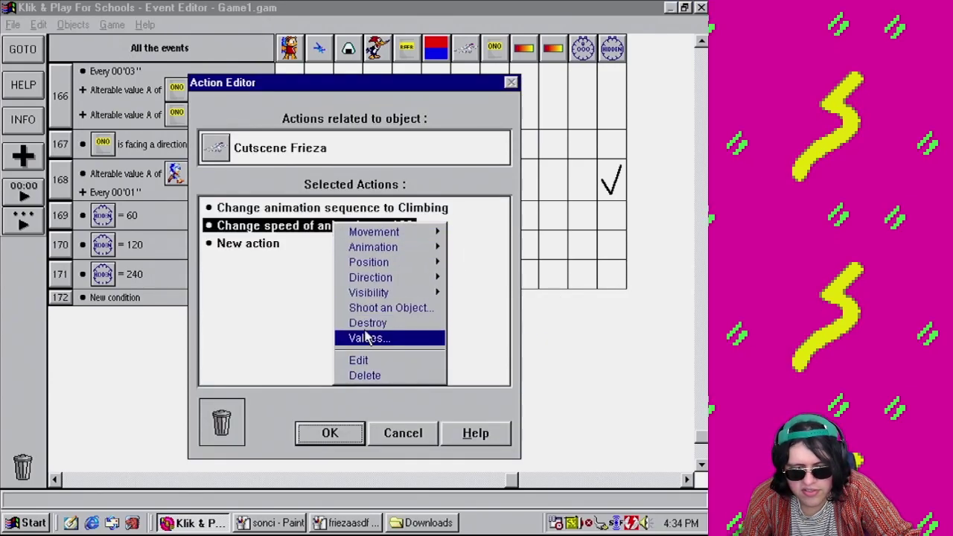
click(370, 360)
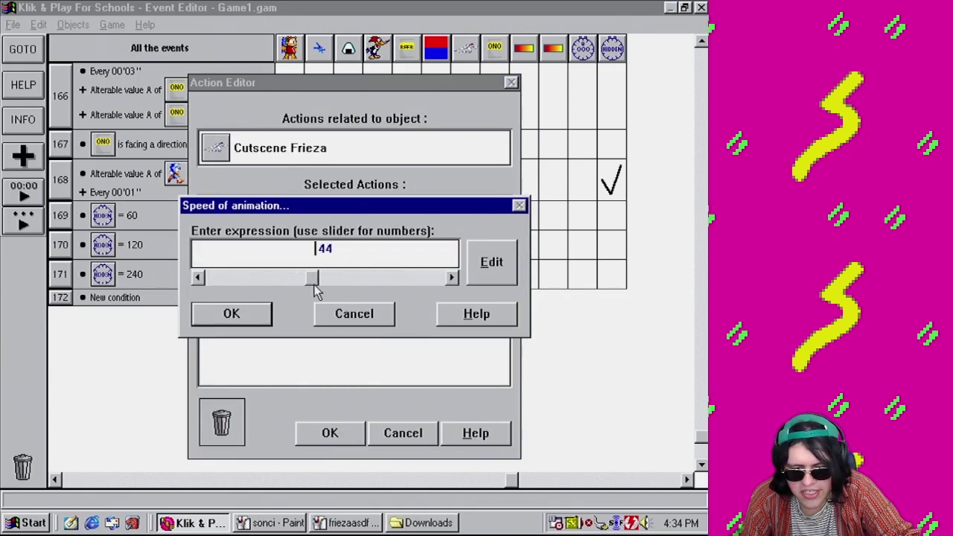
drag(325, 287, 329, 286)
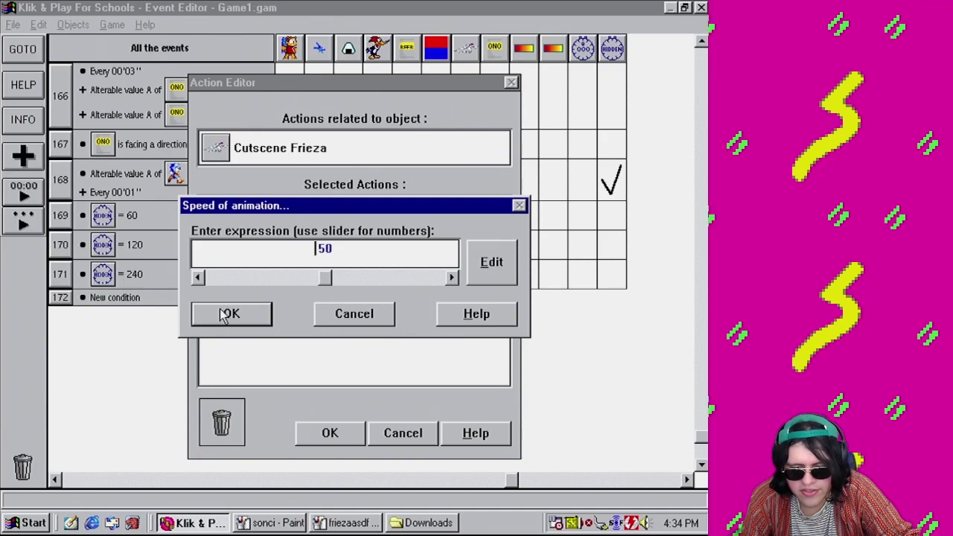
click(232, 314)
click(329, 433)
- Run the level from the Level Editor to test Frieza's animation at speed 50, and close the test
click(112, 24)
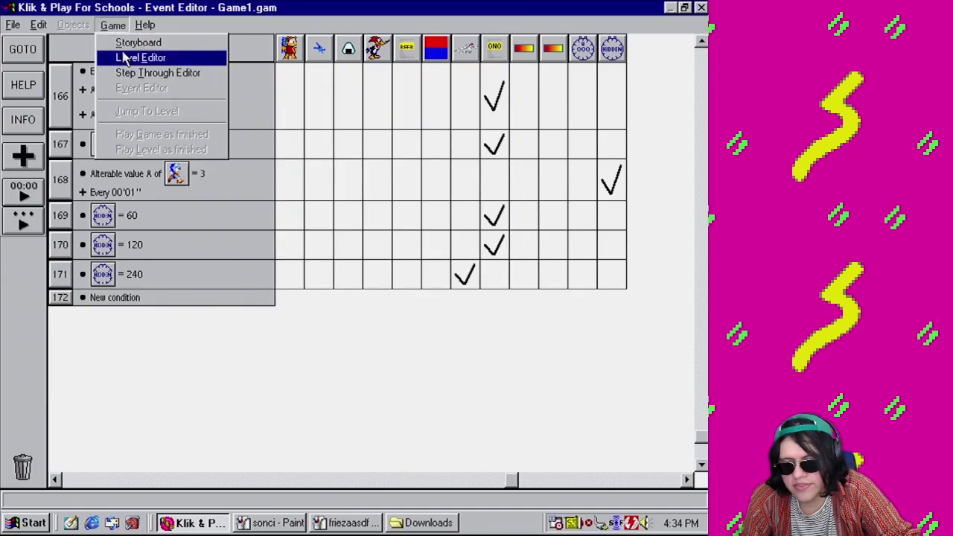
click(126, 57)
click(112, 25)
click(153, 148)
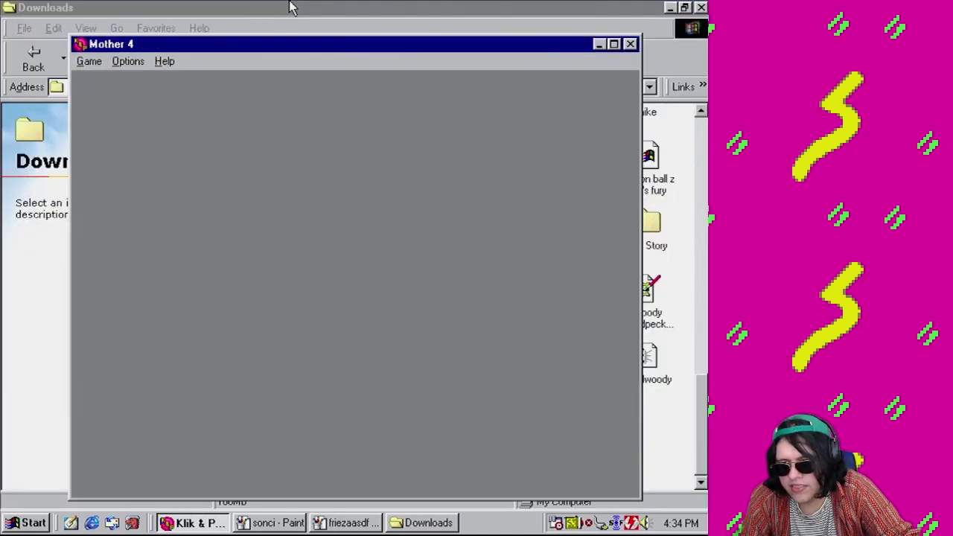
key(Right)
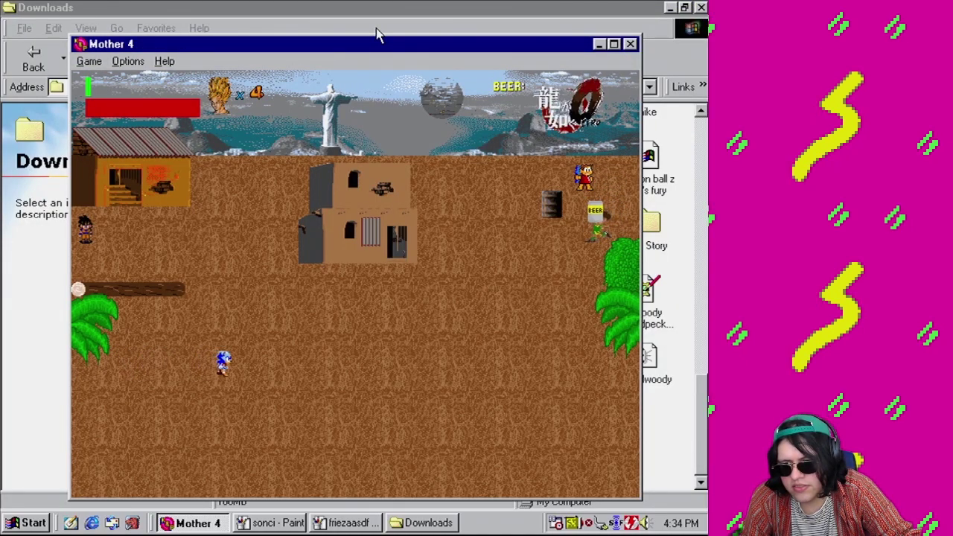
key(Right)
key(Down)
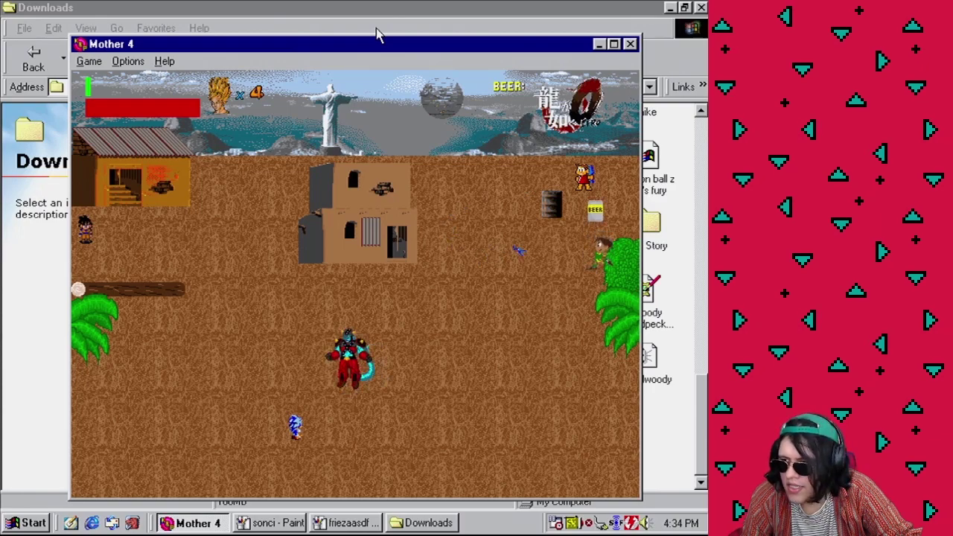
click(630, 45)
- In the Event Editor, delete the animation speed action from Cutscene Frieza's actions in event 171
click(112, 24)
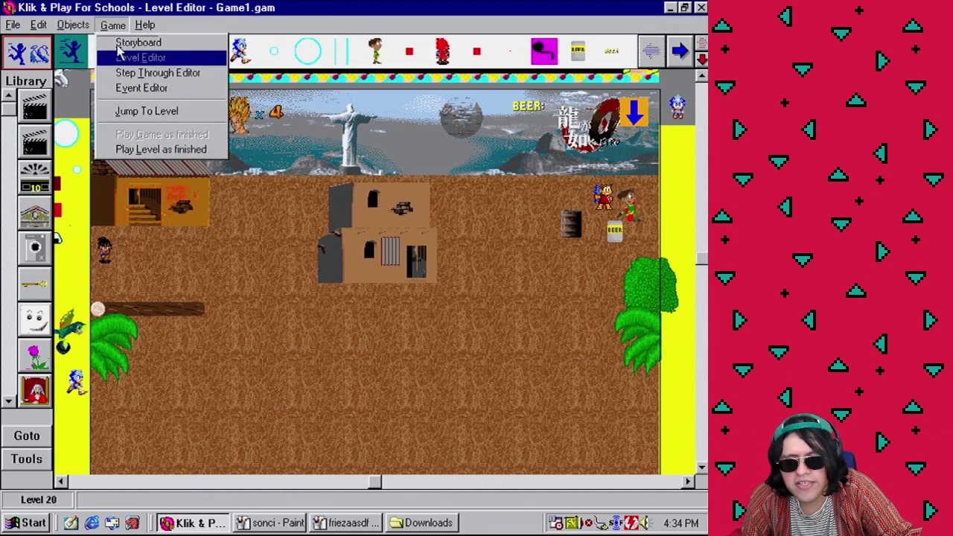
click(142, 88)
double_click(465, 274)
click(386, 231)
right_click(386, 231)
click(410, 378)
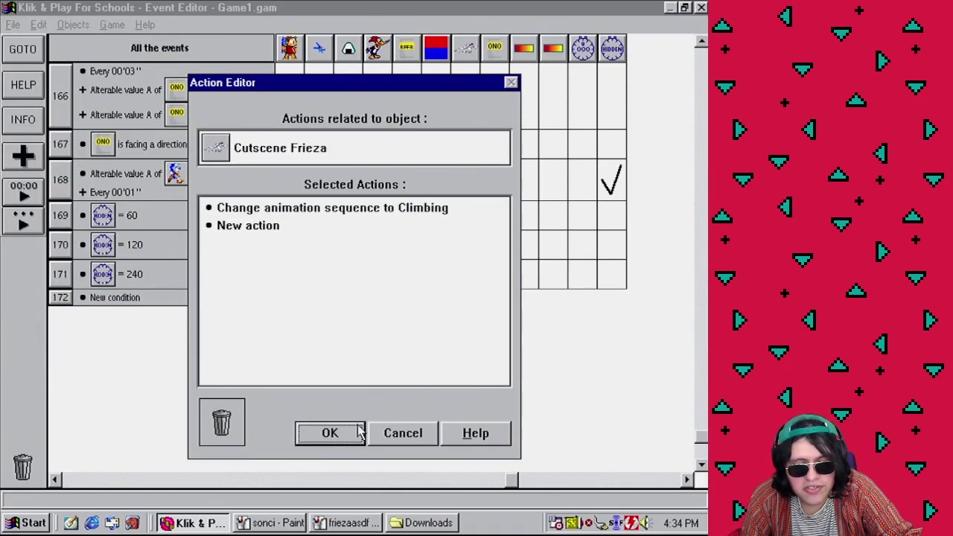
click(357, 433)
- In the Level Editor, move frame 2 of Cutscene Frieza's right-facing Climbing animation to frame 1 of the left-facing direction
click(112, 24)
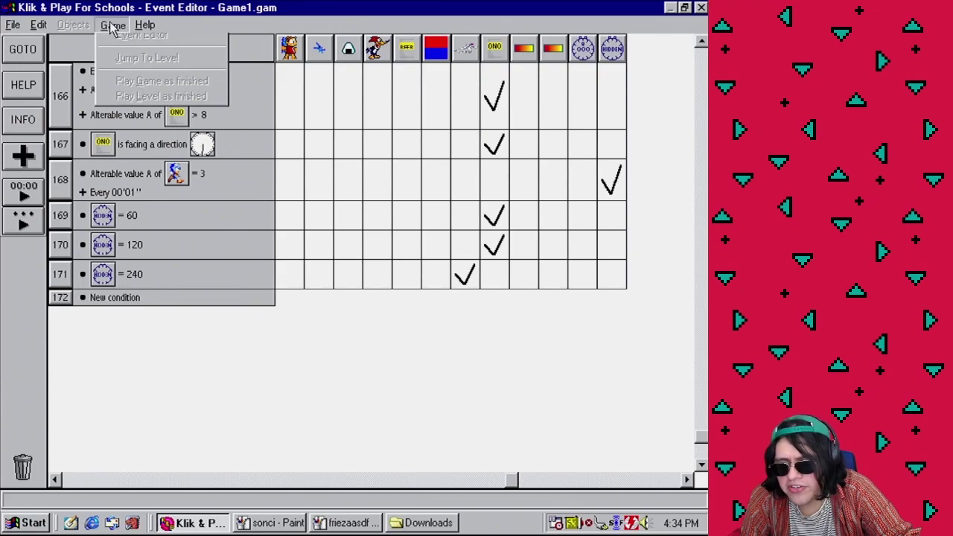
click(140, 57)
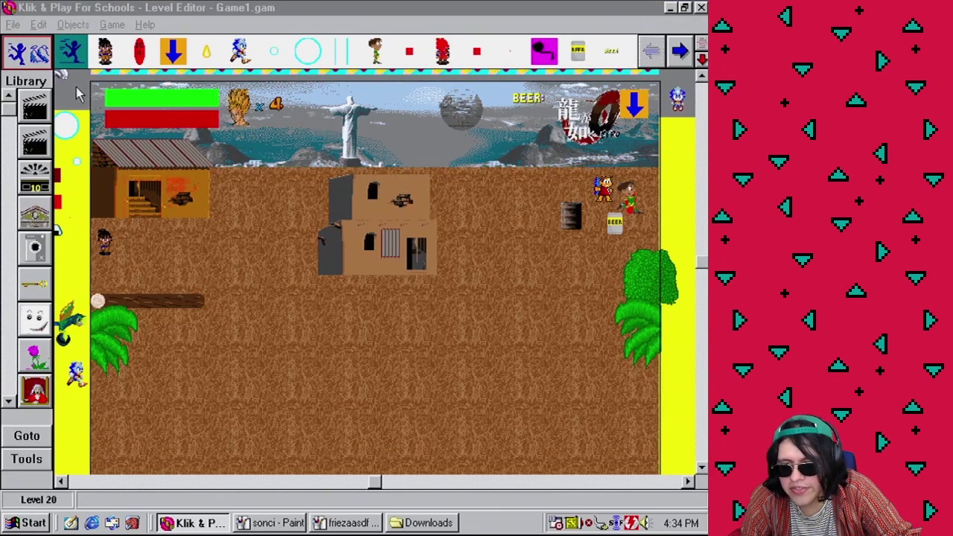
right_click(66, 75)
click(112, 111)
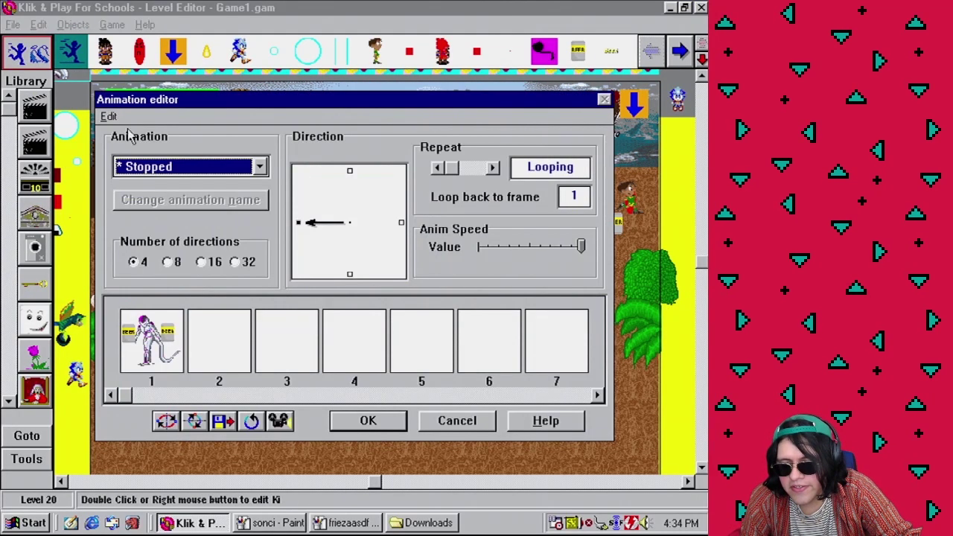
click(170, 166)
click(165, 313)
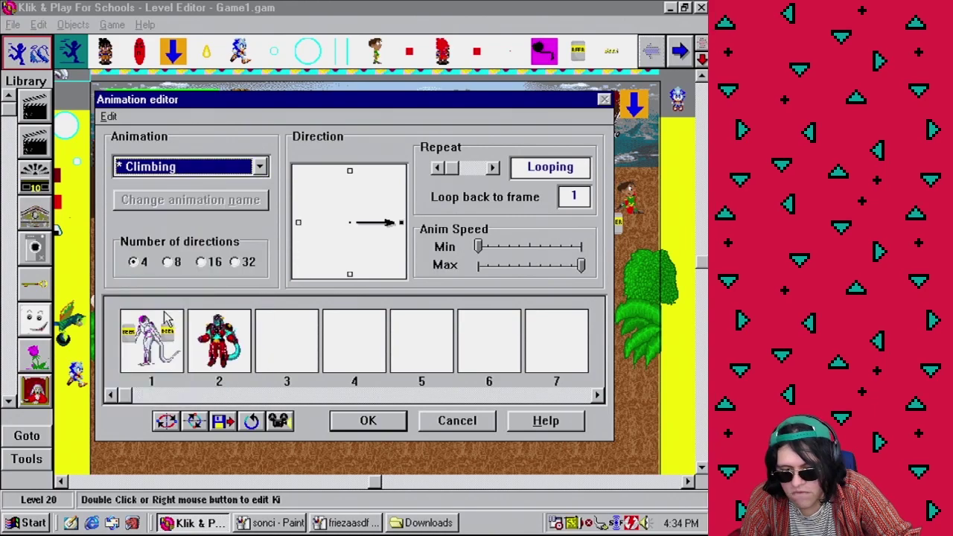
click(222, 361)
key(Delete)
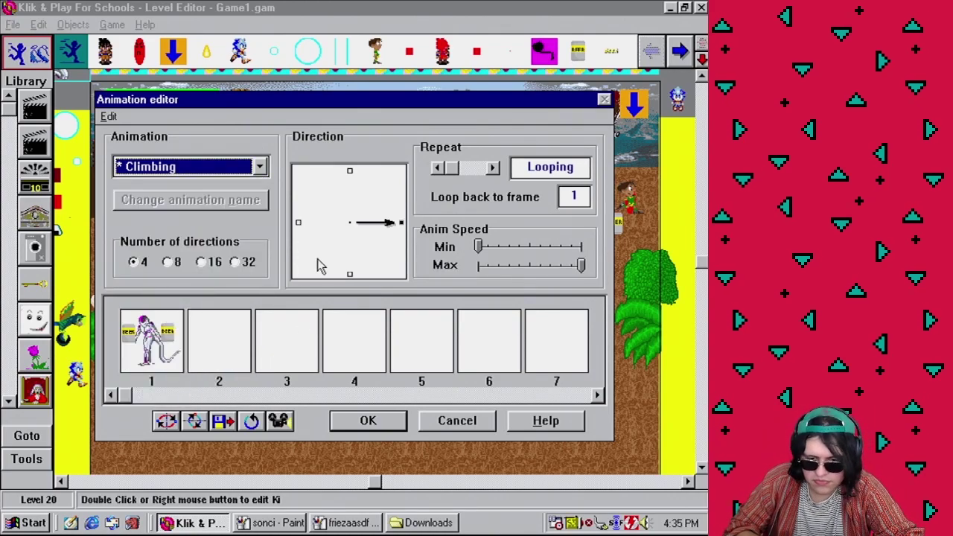
click(298, 223)
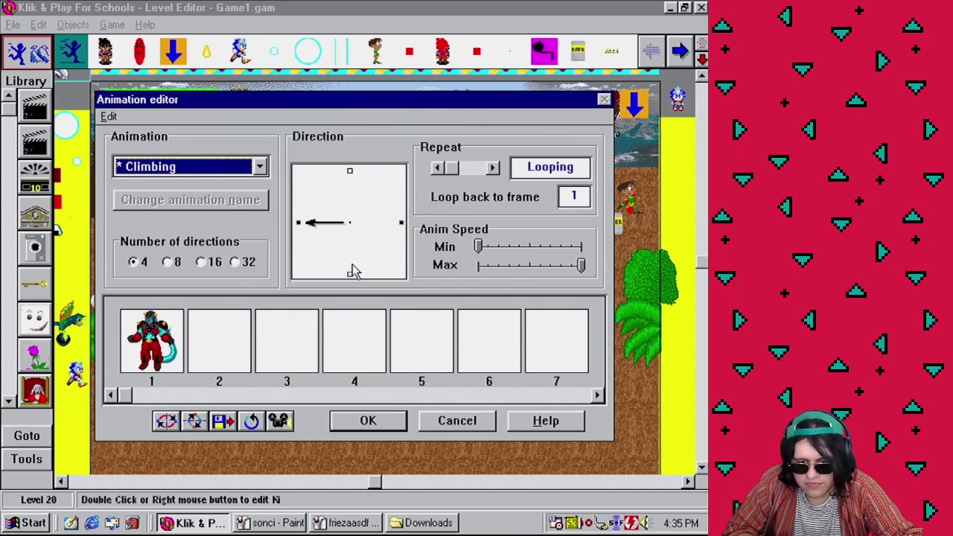
click(367, 420)
right_click(72, 73)
- In the Event Editor, add an action to event 171 that sets Sonic's alterable value A to 4
click(113, 24)
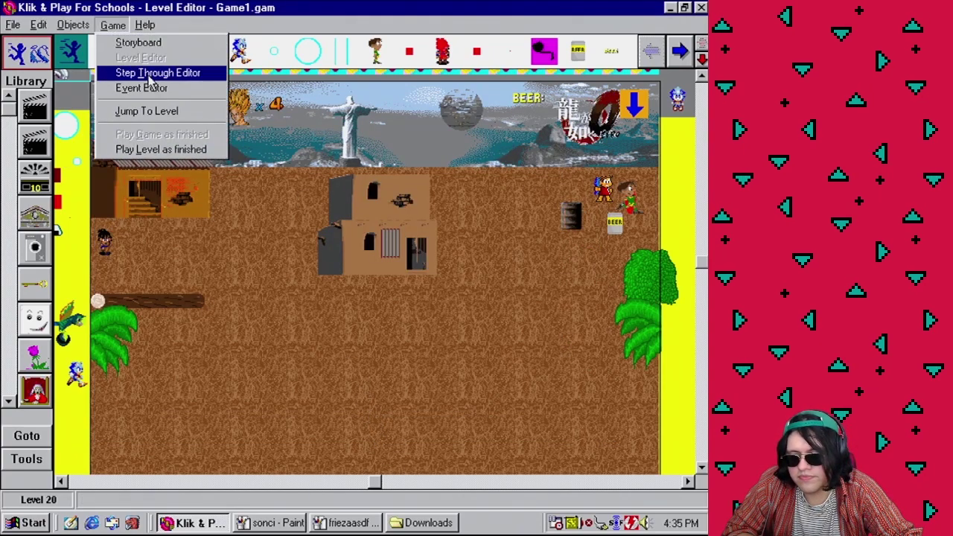
click(141, 88)
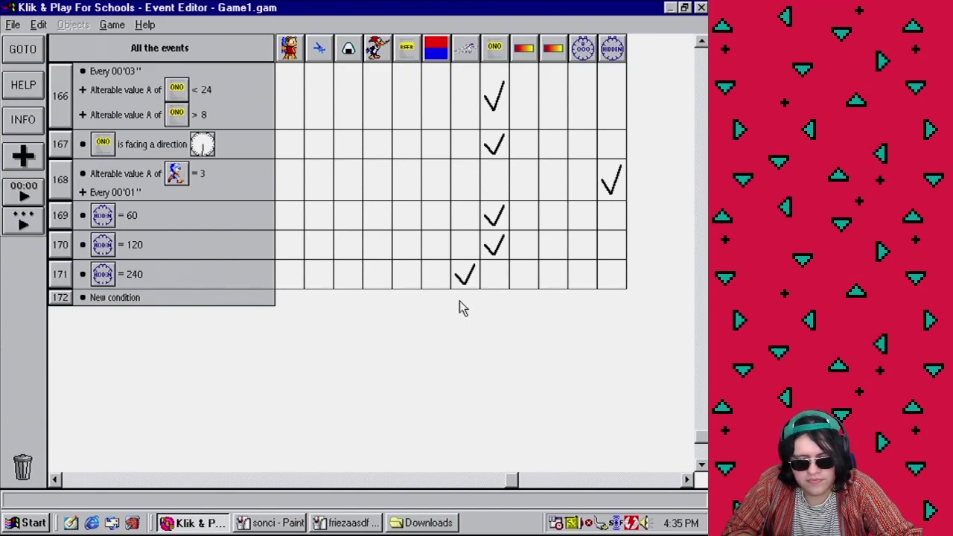
mouse_move(462, 283)
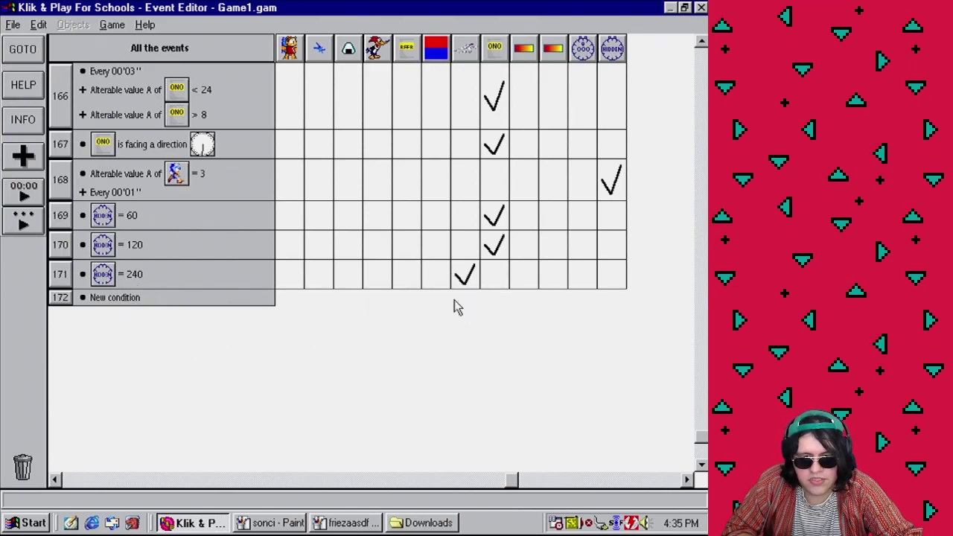
drag(512, 481, 107, 477)
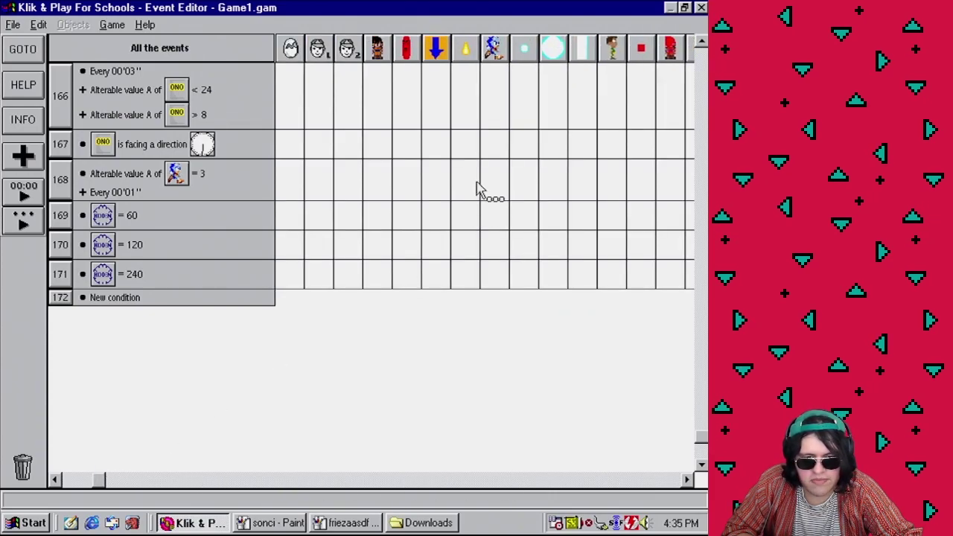
click(497, 284)
click(532, 395)
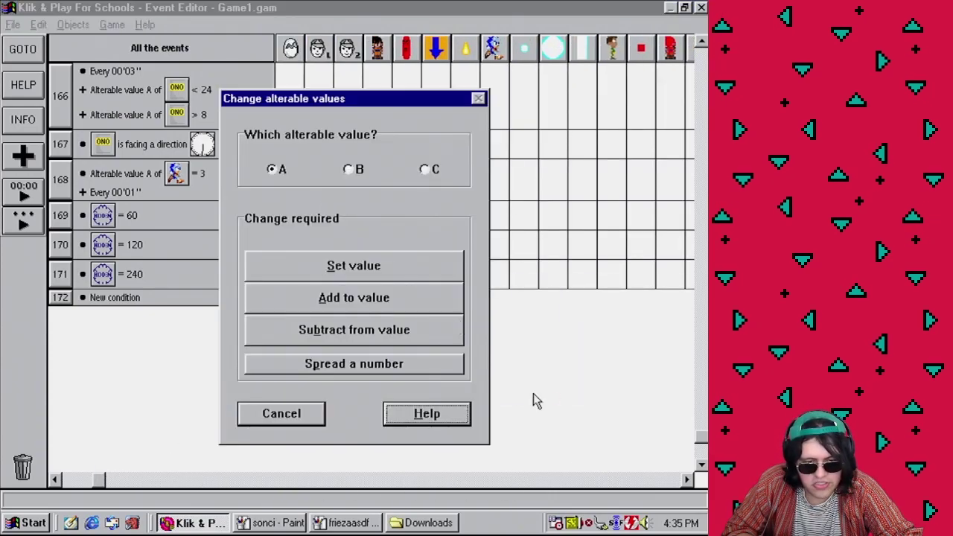
click(386, 268)
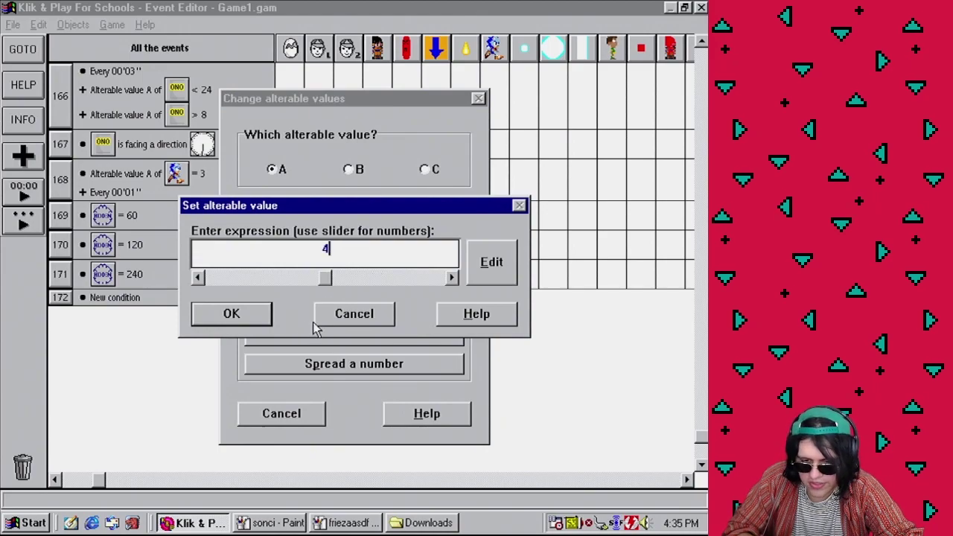
click(259, 321)
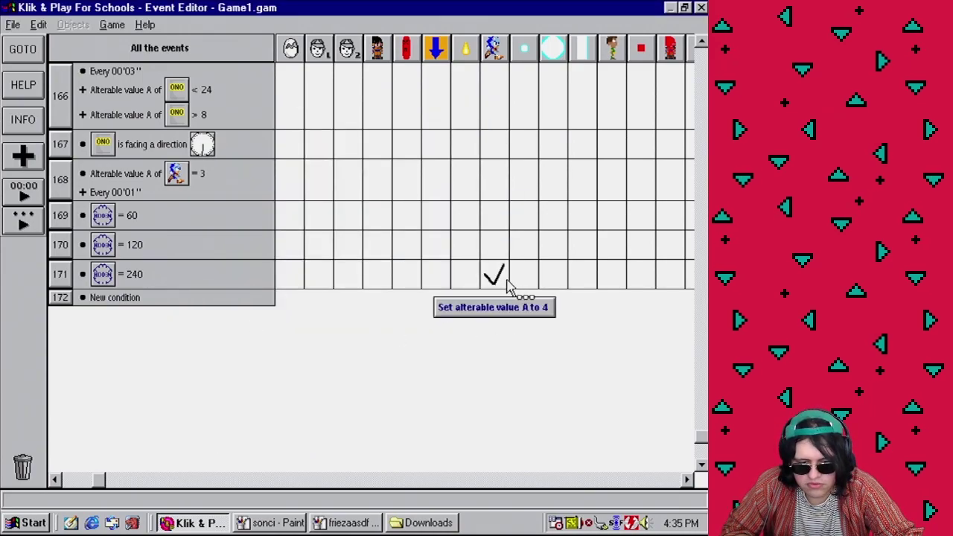
- Copy the condition on Sonic's alterable value A from event 168 into a new event 172 and open its comparison for editing
drag(169, 174, 139, 298)
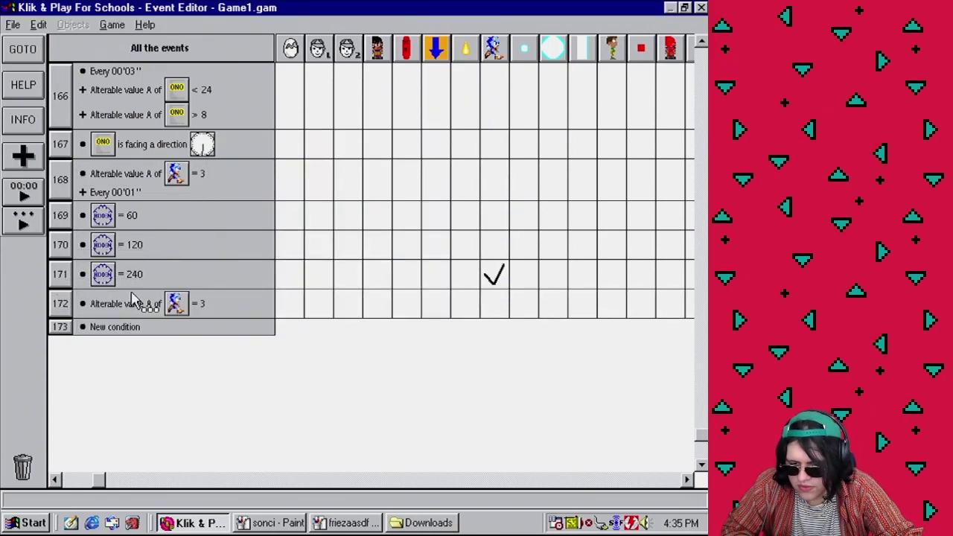
right_click(195, 300)
click(217, 308)
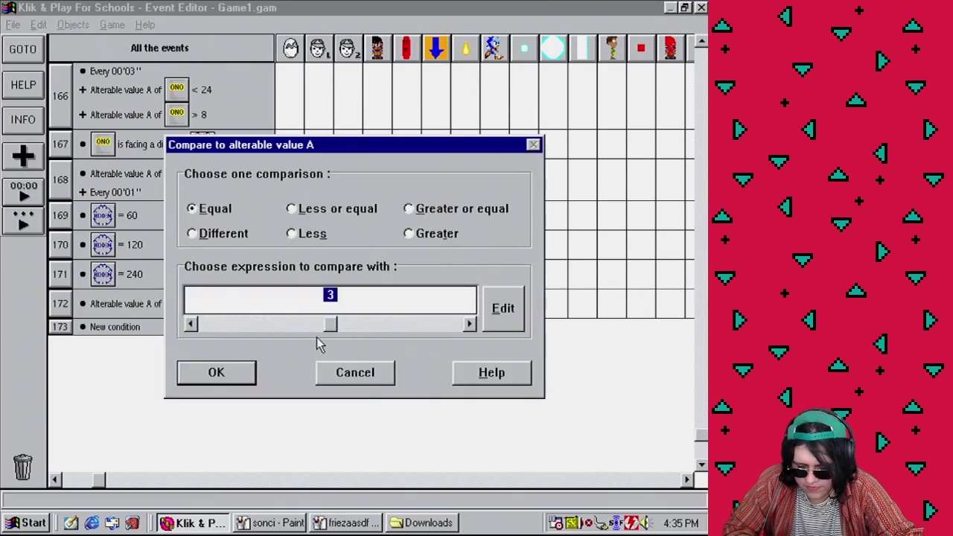
- Make event 172 test the running Sonic sprite's alterable value A equal to 4, and copy event 168's Every 00'01" condition into it
text(4)
click(243, 367)
drag(119, 192, 67, 306)
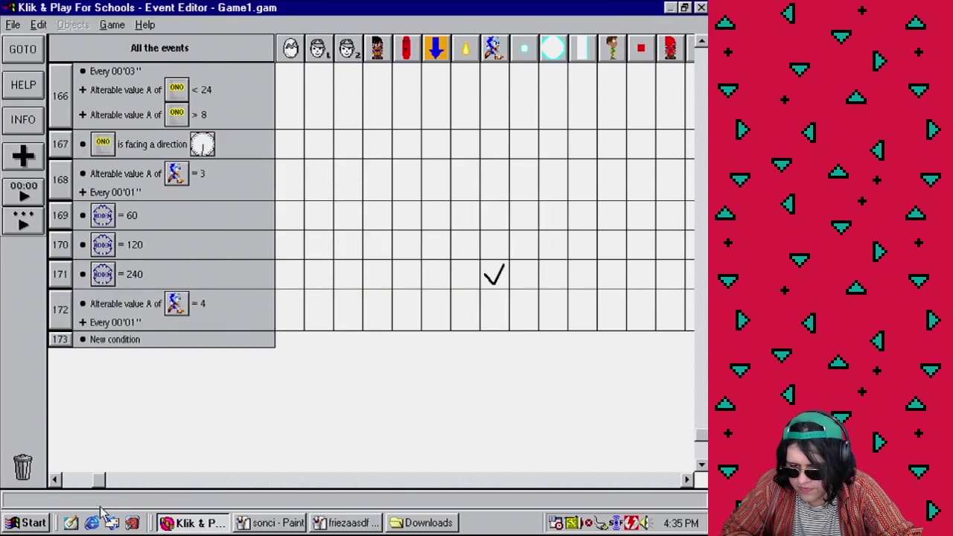
- Change event 172's Every condition to a delay of 1 second and 0 hundredths
right_click(123, 327)
click(143, 333)
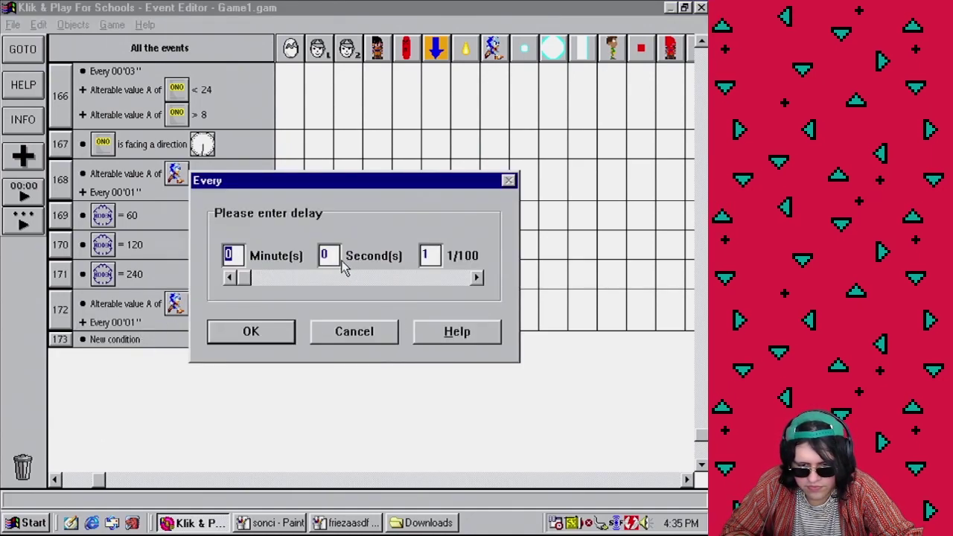
click(275, 335)
- Add a Set Counter action for the Cutscene Timer to event 171, where the hidden counter equals 240
drag(104, 488, 521, 502)
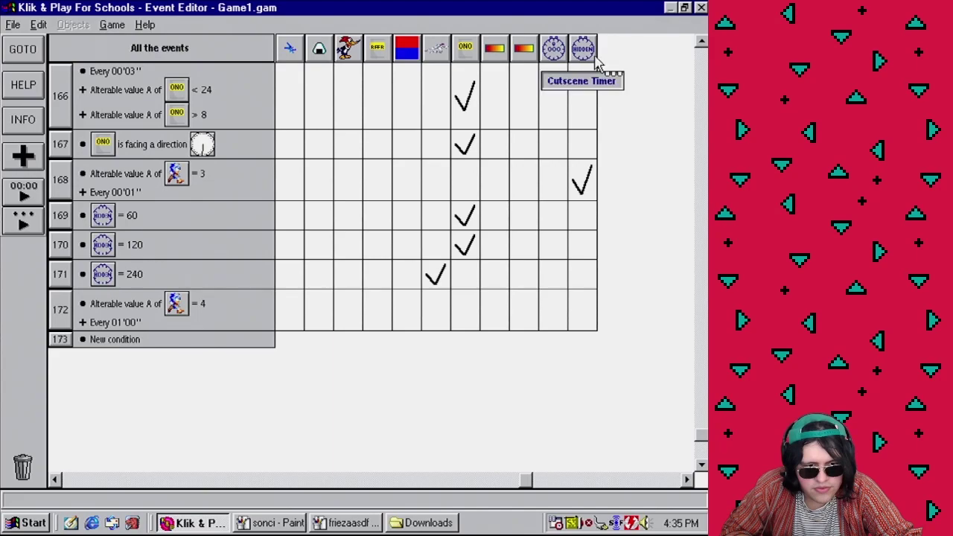
click(588, 273)
click(544, 283)
click(263, 317)
- Add an action to event 172 that adds 1 to the Cutscene Timer counter
click(584, 324)
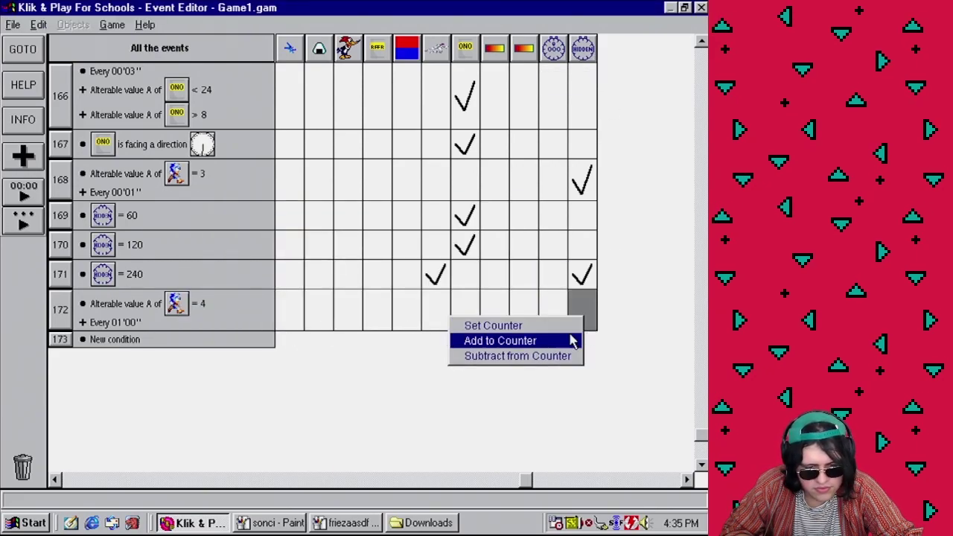
click(557, 340)
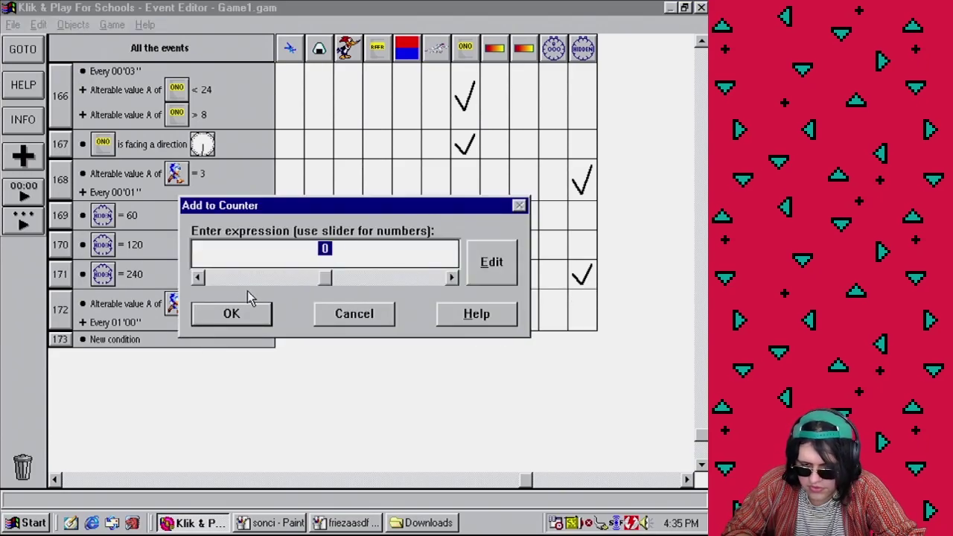
text(1)
click(251, 315)
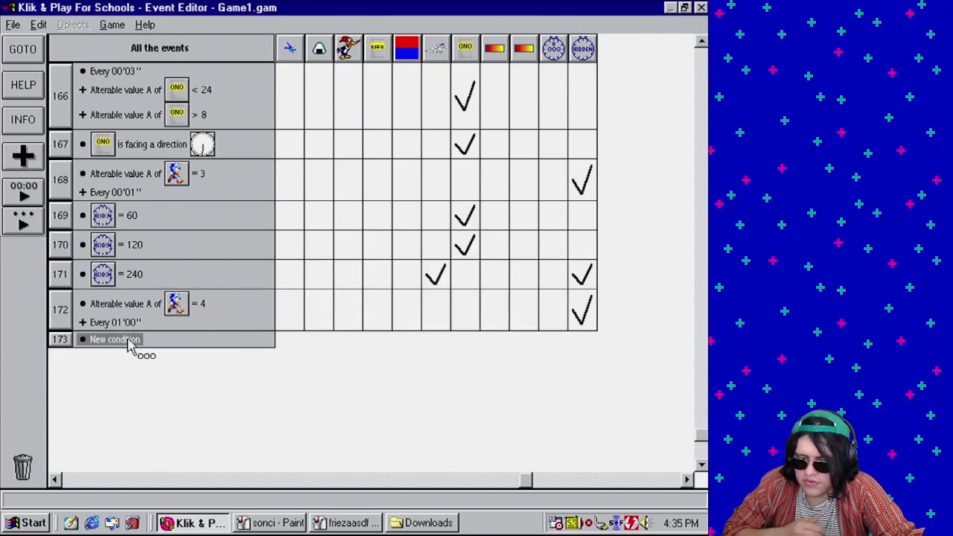
- Examine the timer's Every, equal-to and less-than conditions as options for a new event
double_click(134, 340)
double_click(335, 193)
click(355, 192)
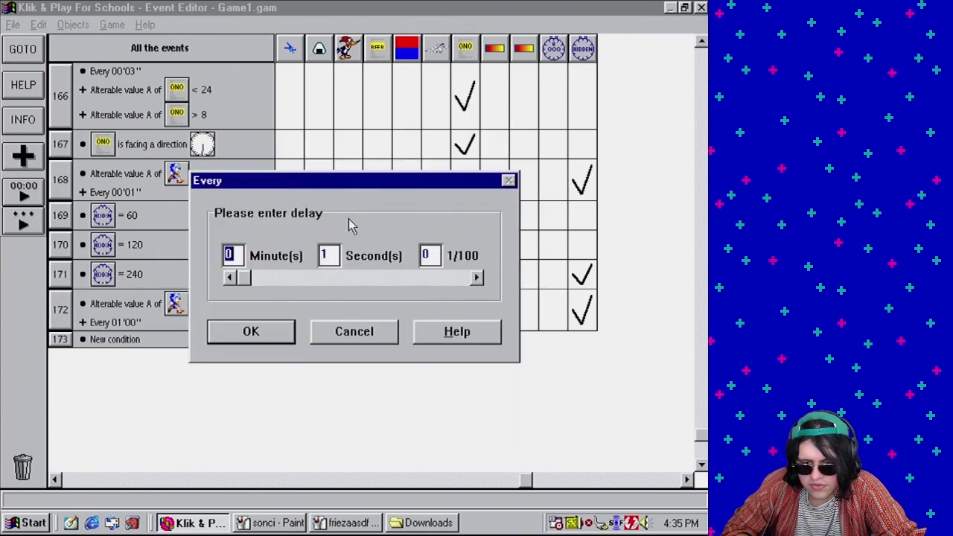
click(360, 329)
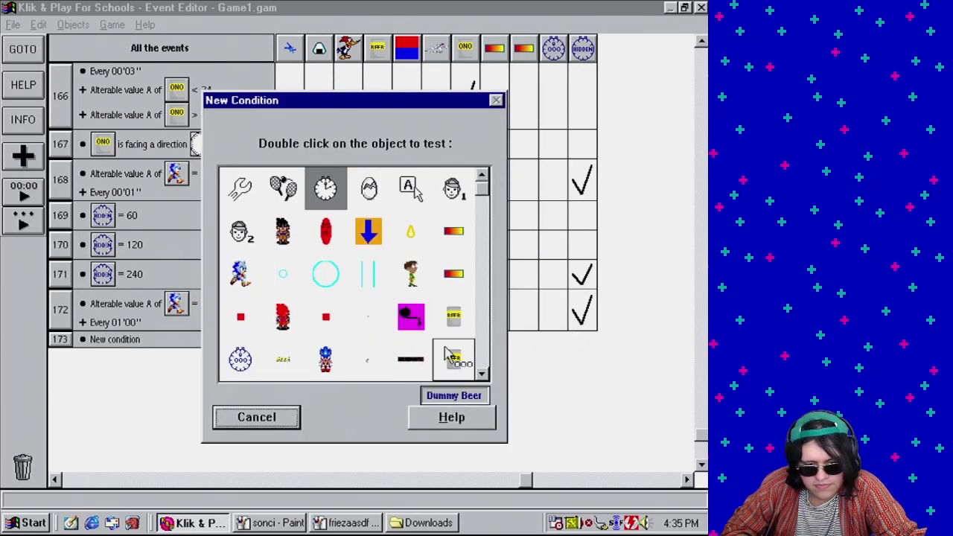
click(256, 416)
double_click(122, 344)
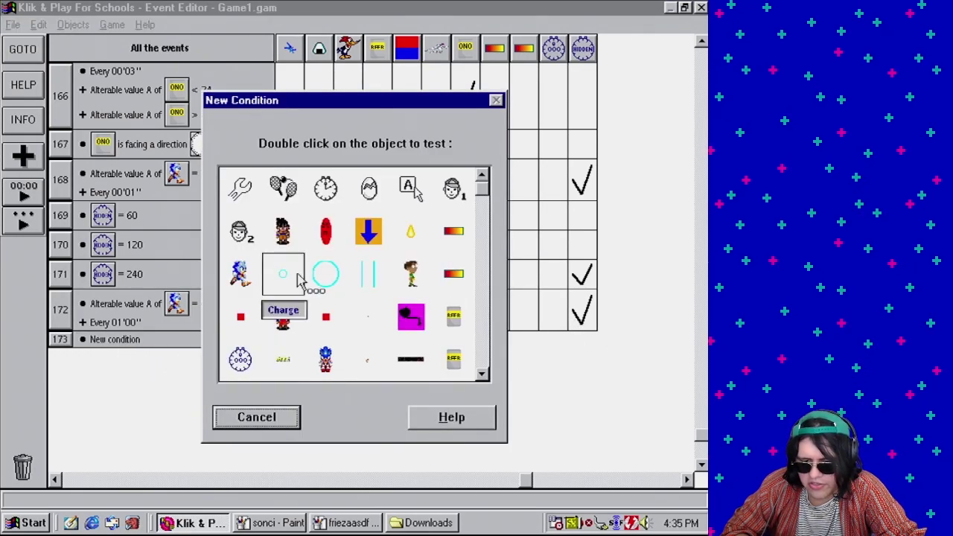
double_click(338, 192)
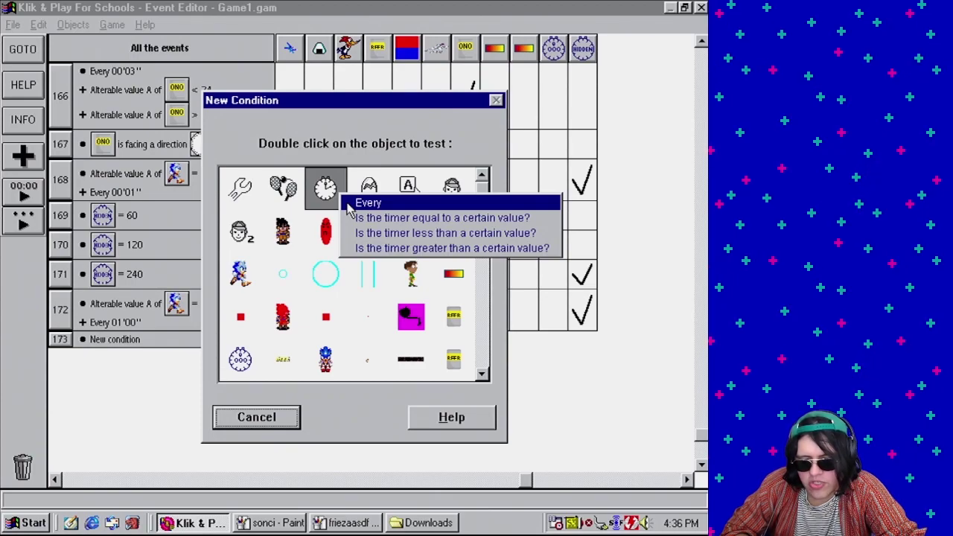
click(387, 217)
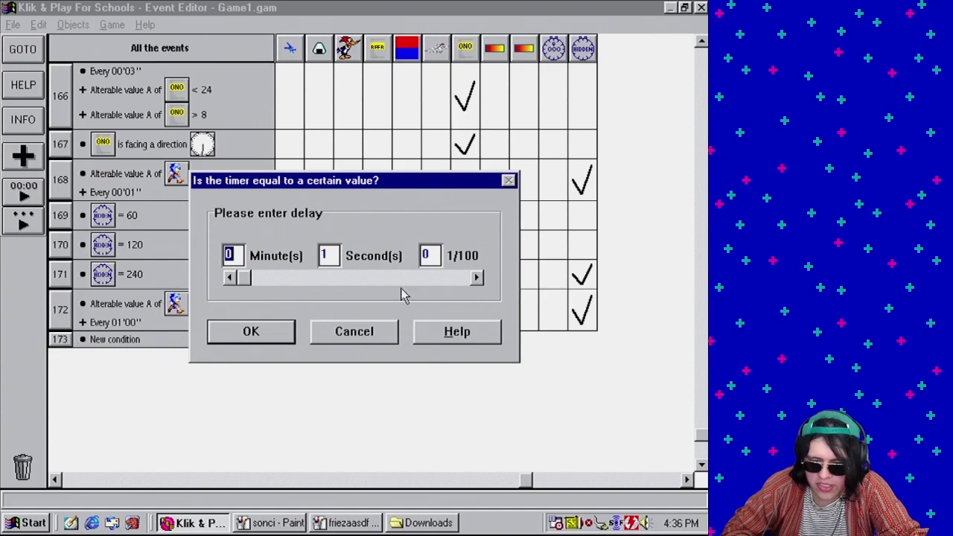
click(378, 331)
double_click(332, 196)
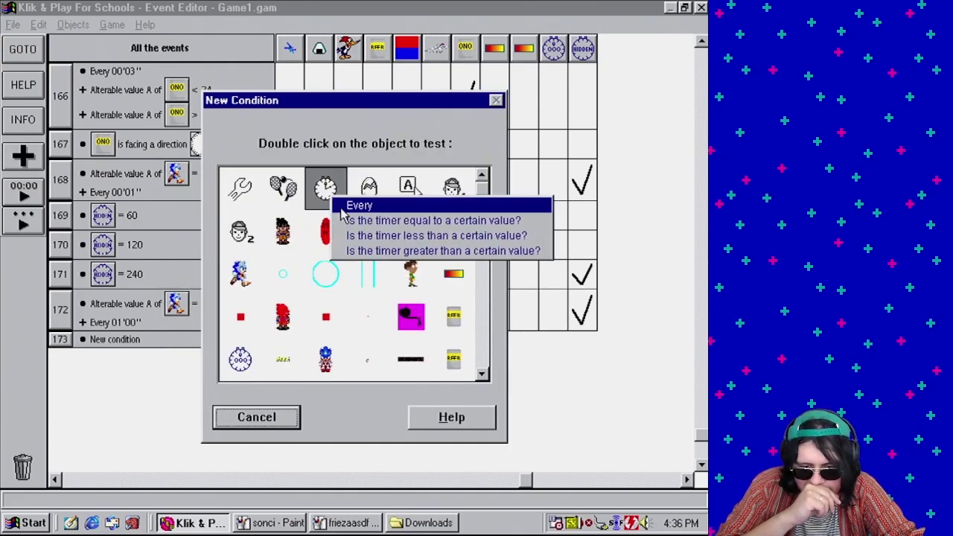
click(379, 236)
click(363, 329)
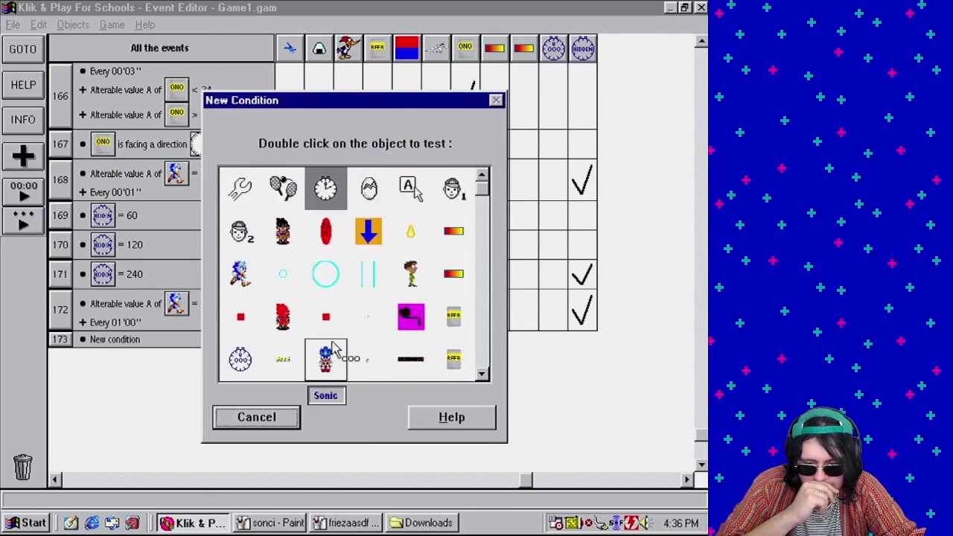
click(297, 421)
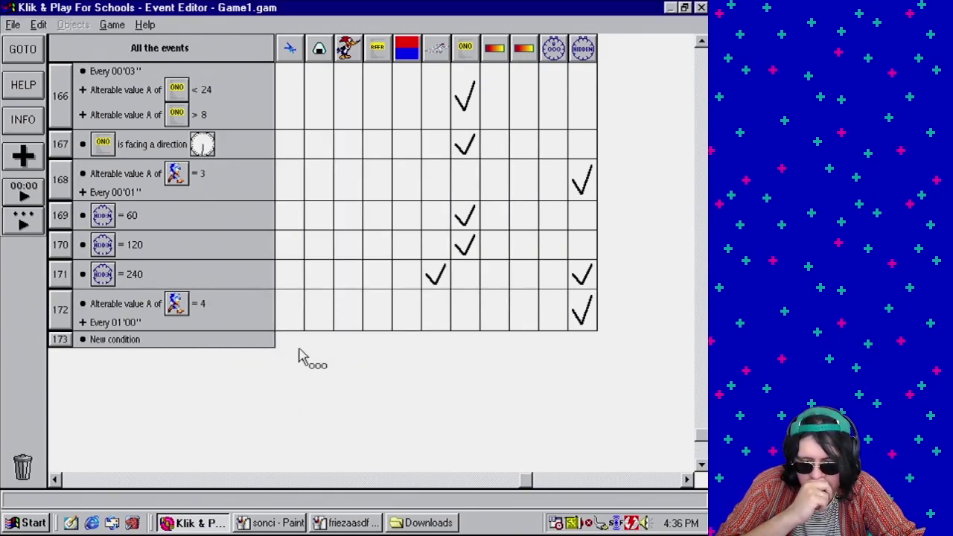
mouse_move(577, 320)
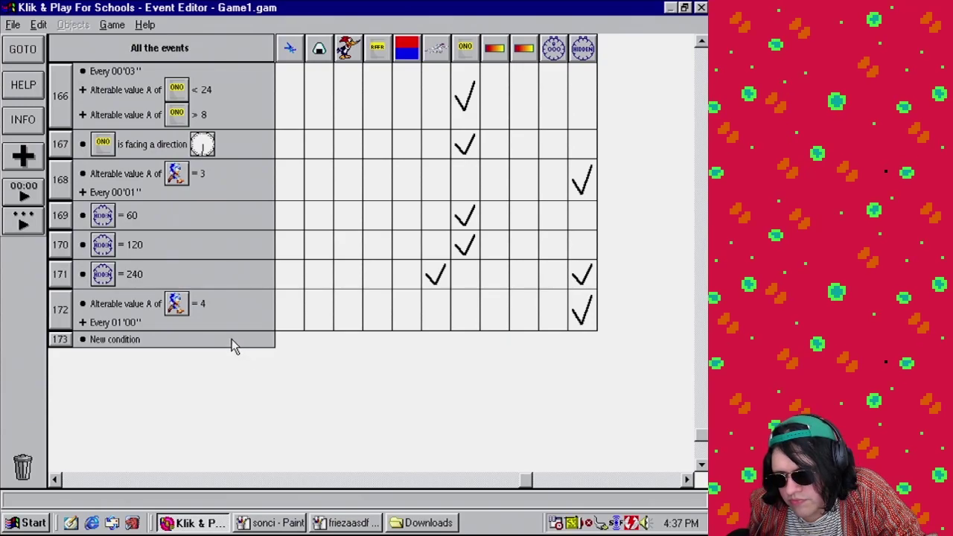
mouse_move(581, 321)
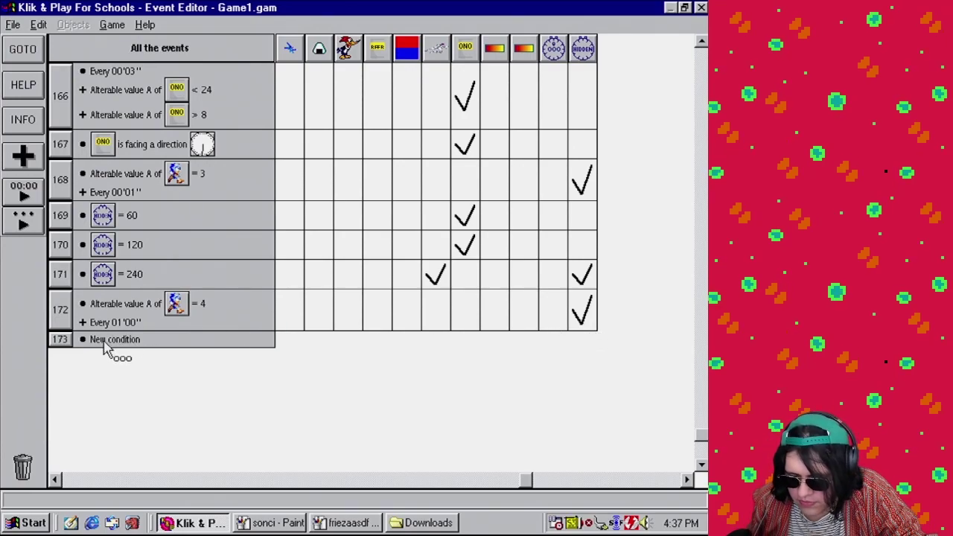
right_click(80, 319)
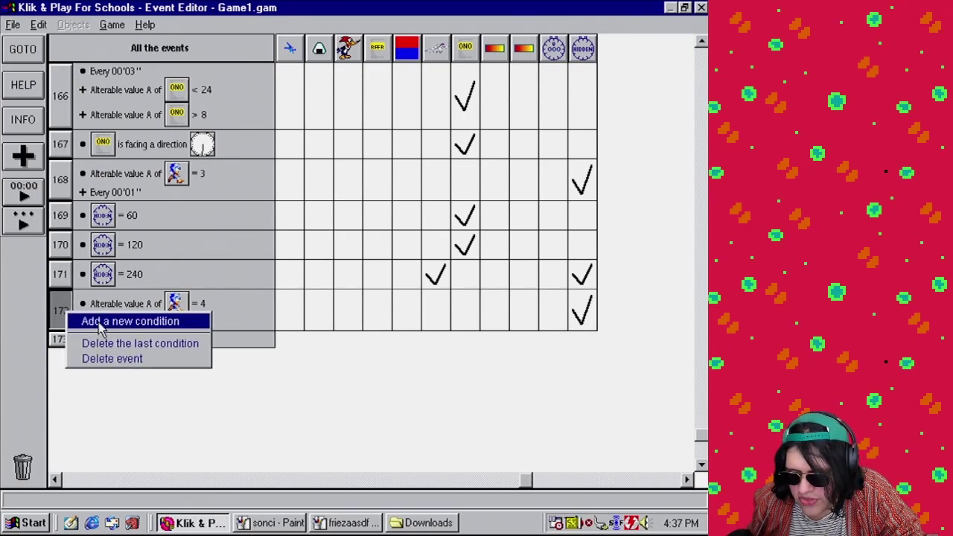
click(101, 323)
double_click(326, 188)
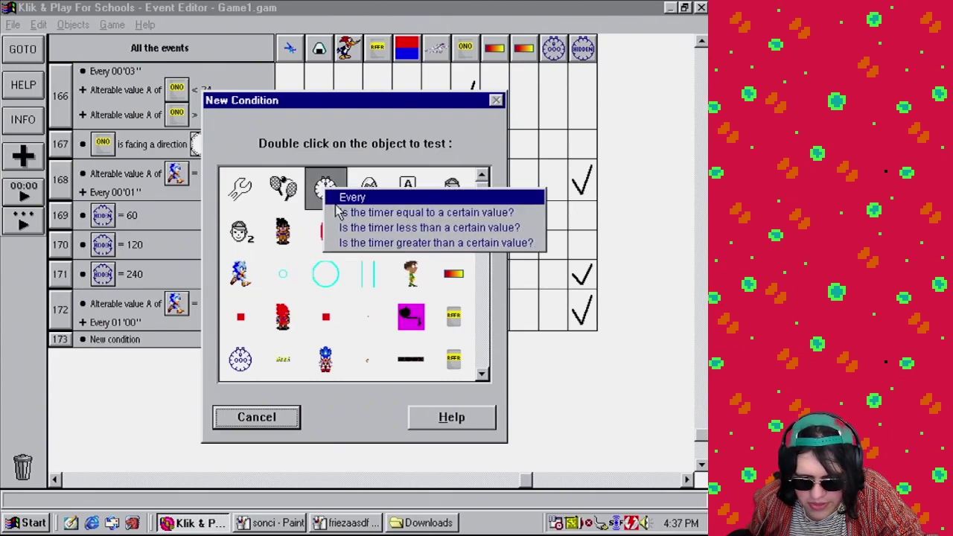
click(346, 196)
click(329, 327)
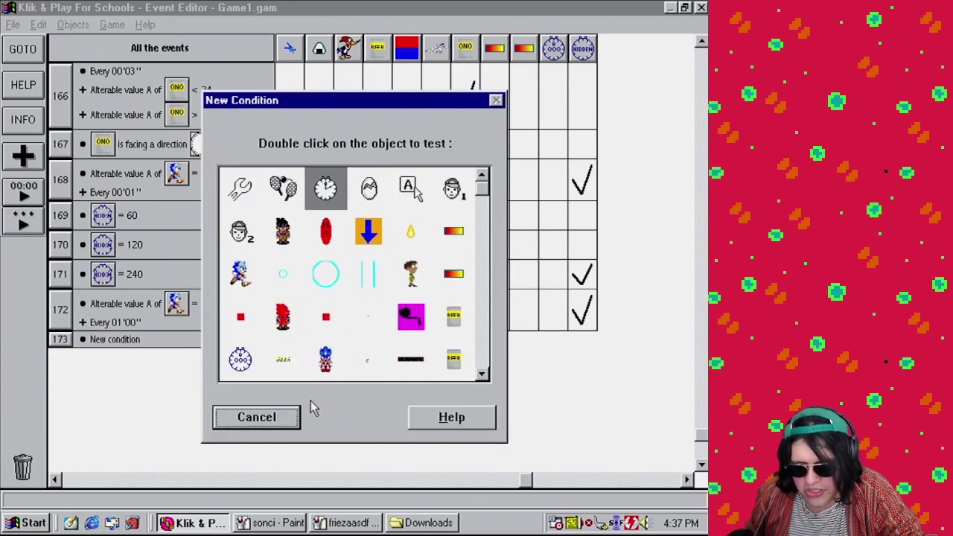
click(283, 417)
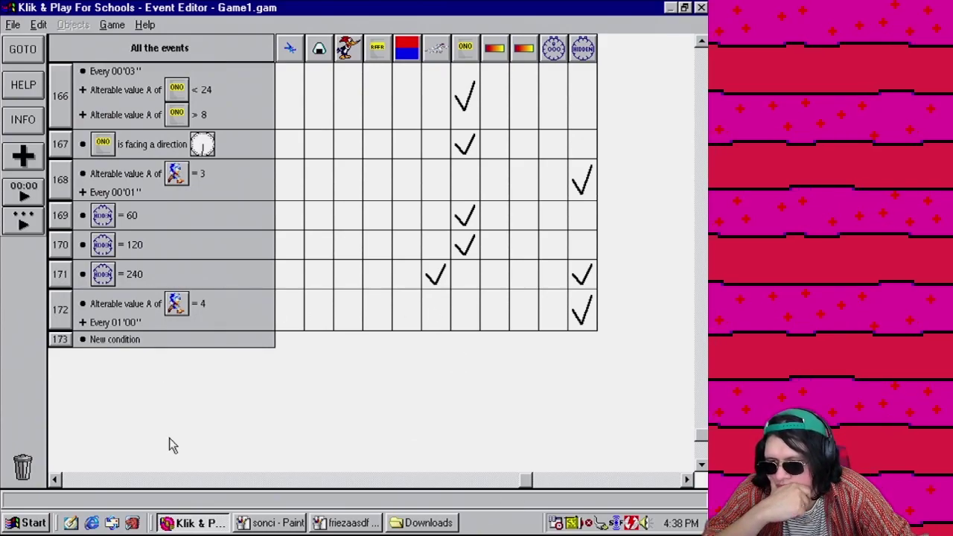
- Examine the timer, limit and always/never conditions available for event 173, including the timer-equals delay settings
double_click(140, 339)
double_click(324, 189)
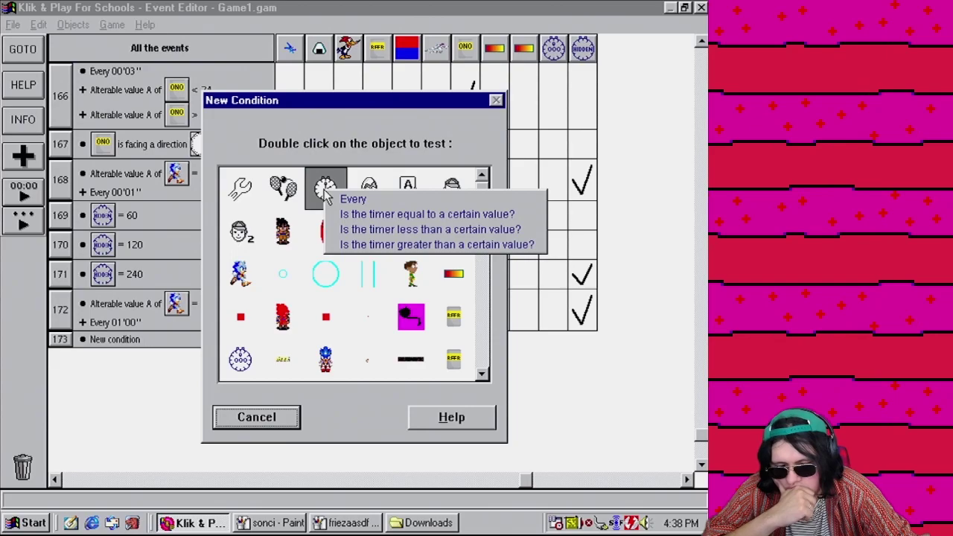
click(317, 153)
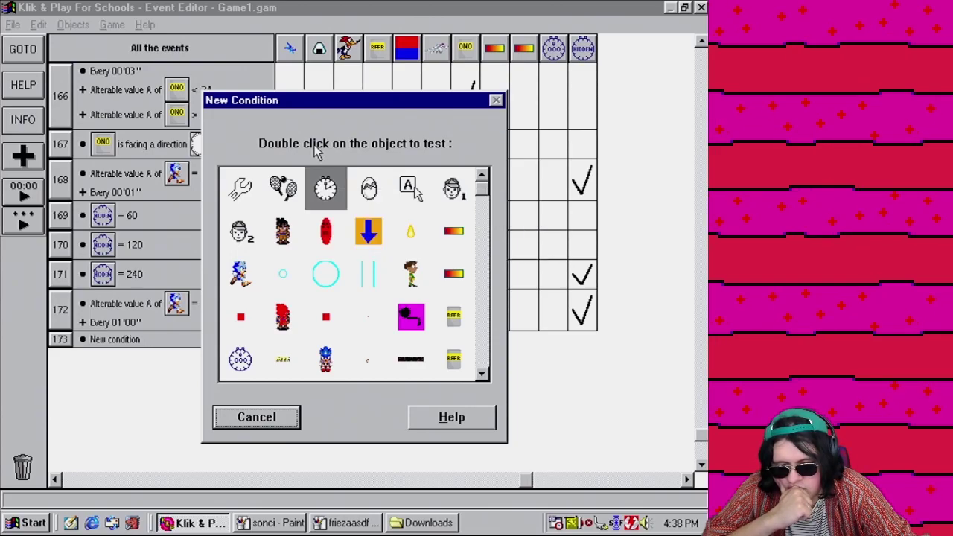
double_click(240, 192)
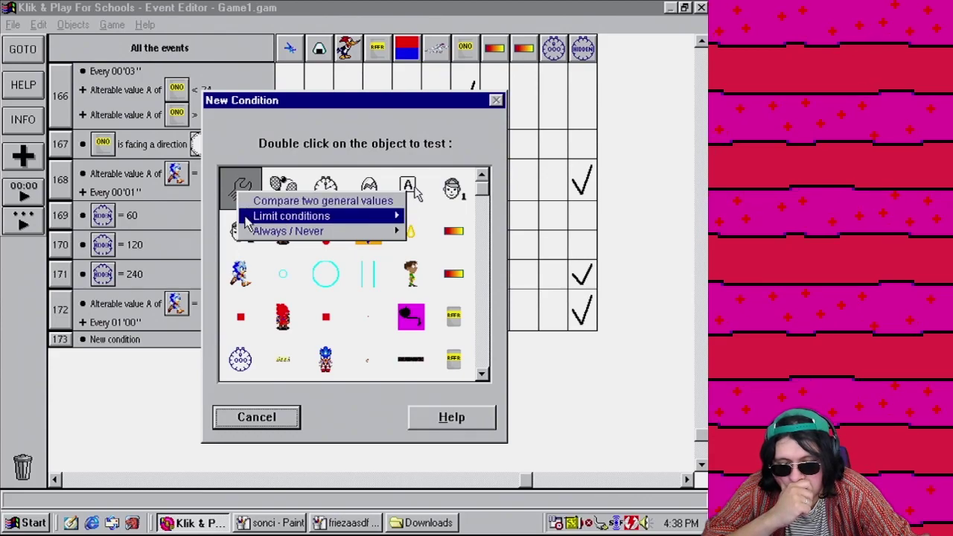
mouse_move(249, 219)
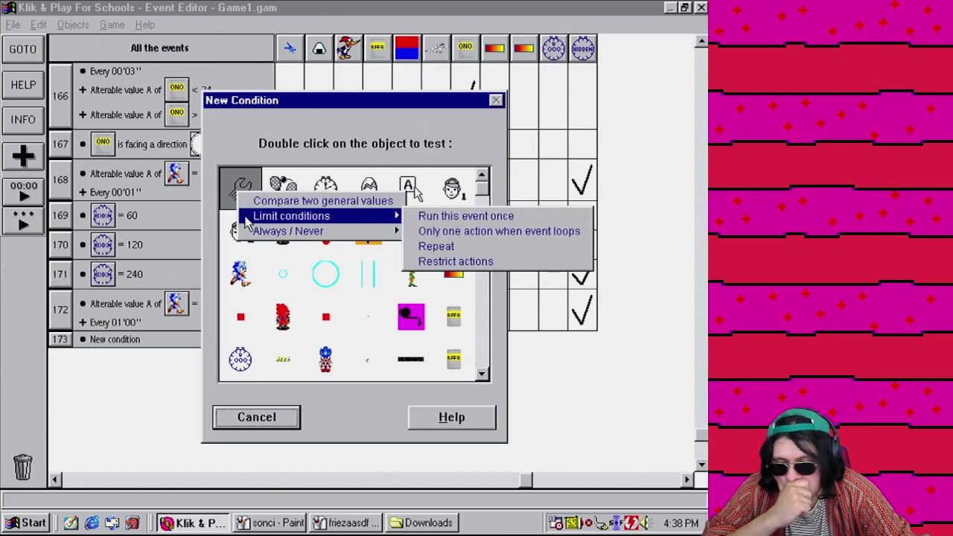
mouse_move(281, 230)
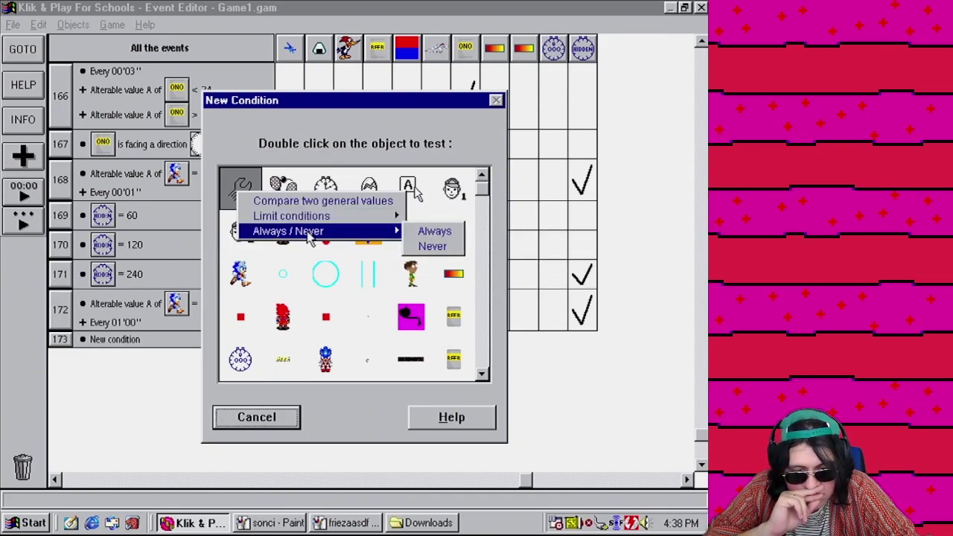
click(295, 187)
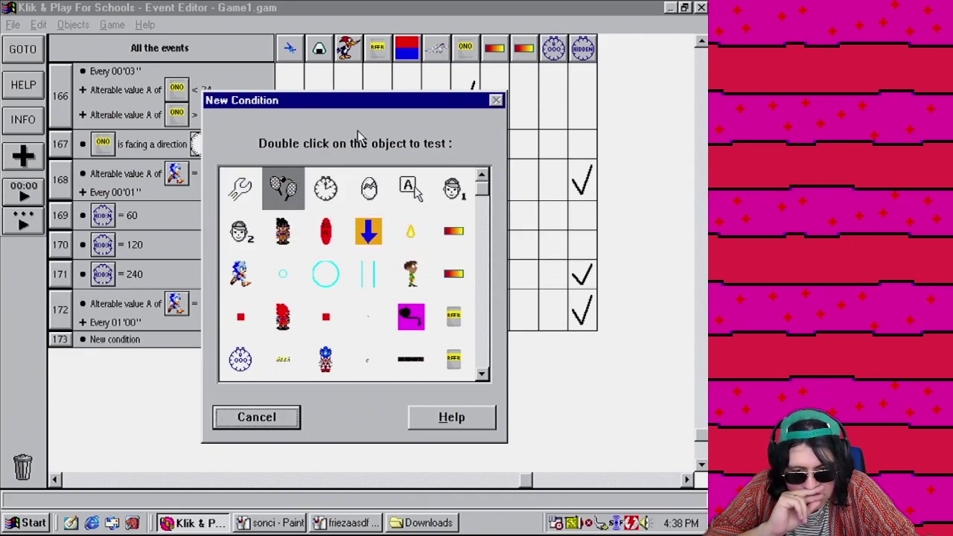
click(358, 184)
click(392, 146)
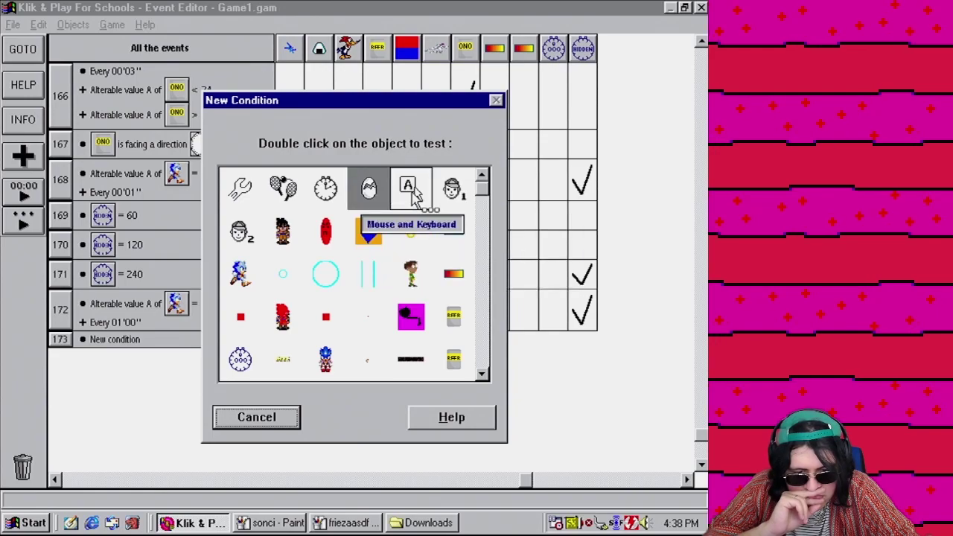
click(325, 188)
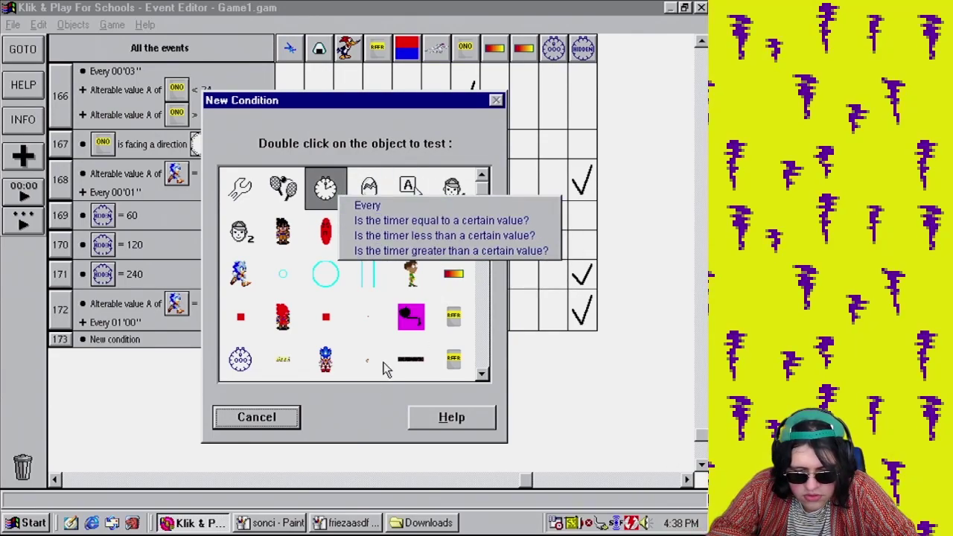
click(357, 397)
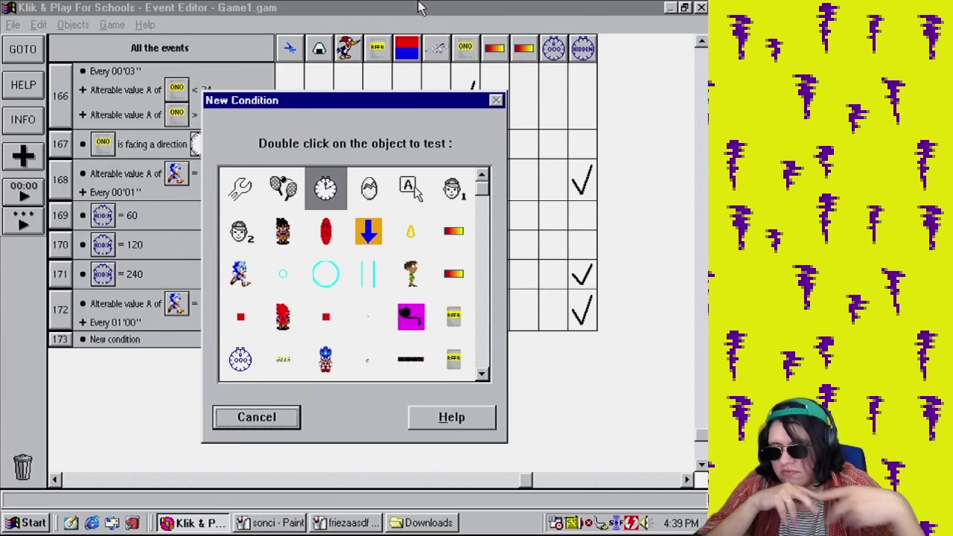
double_click(328, 188)
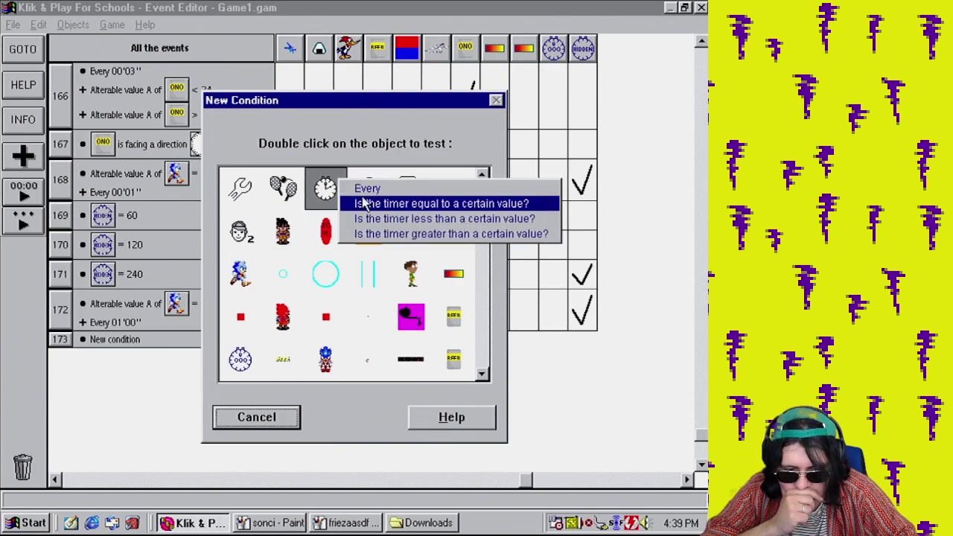
click(373, 203)
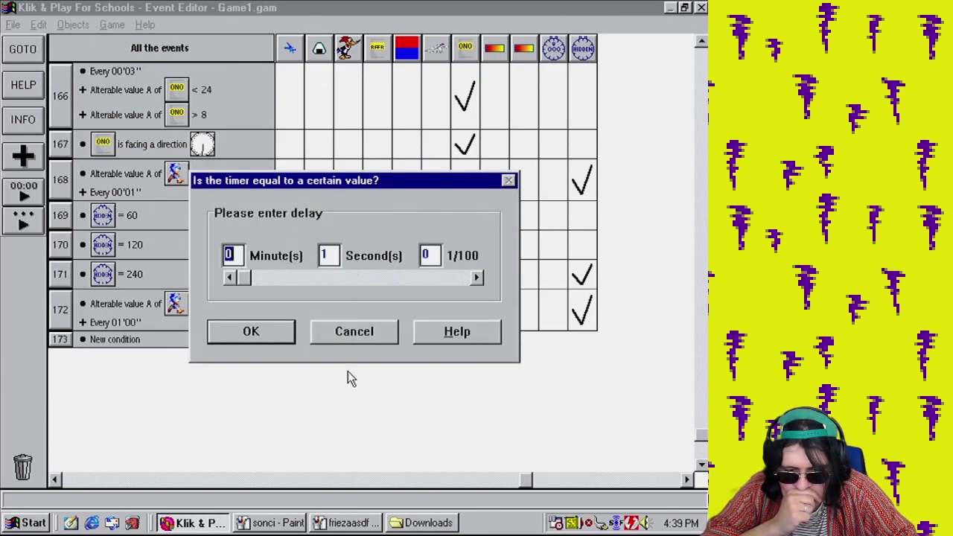
click(353, 333)
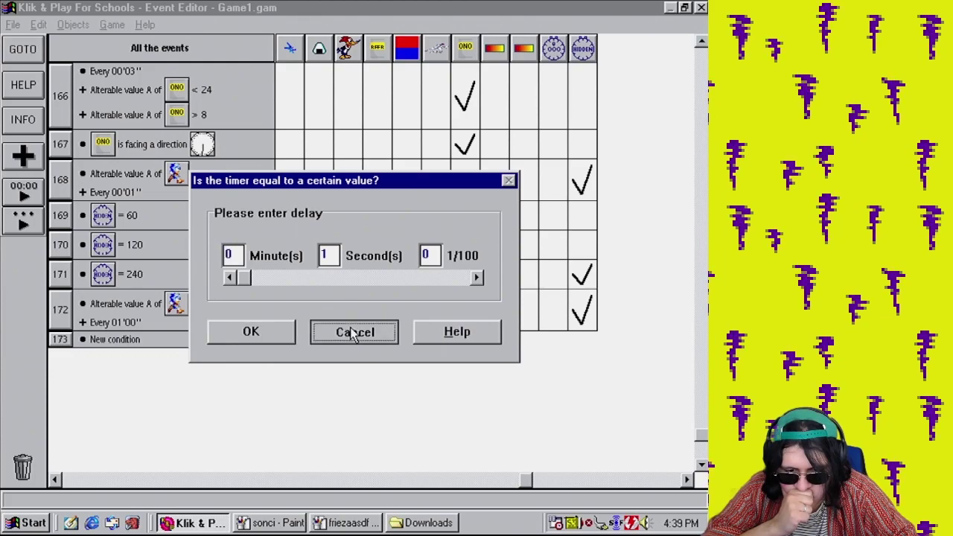
click(281, 418)
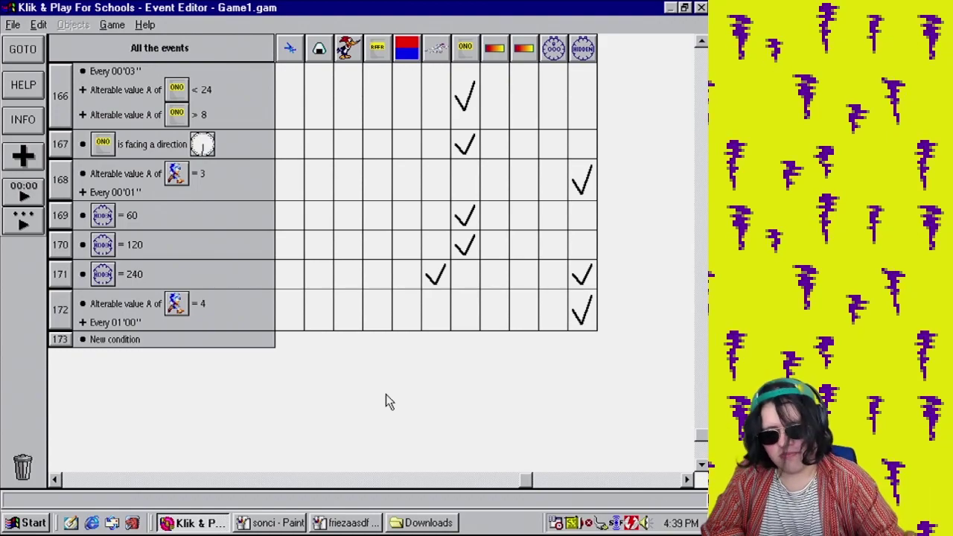
click(152, 339)
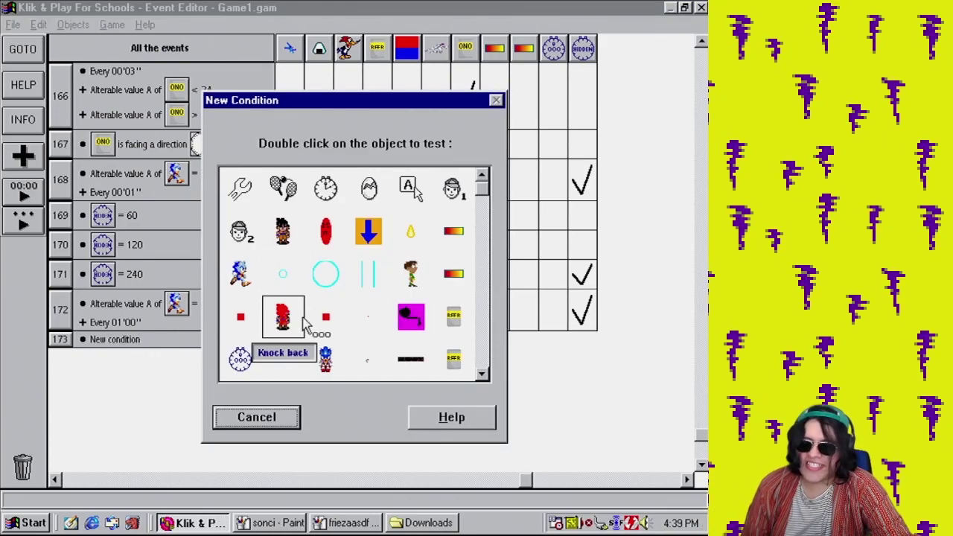
double_click(325, 188)
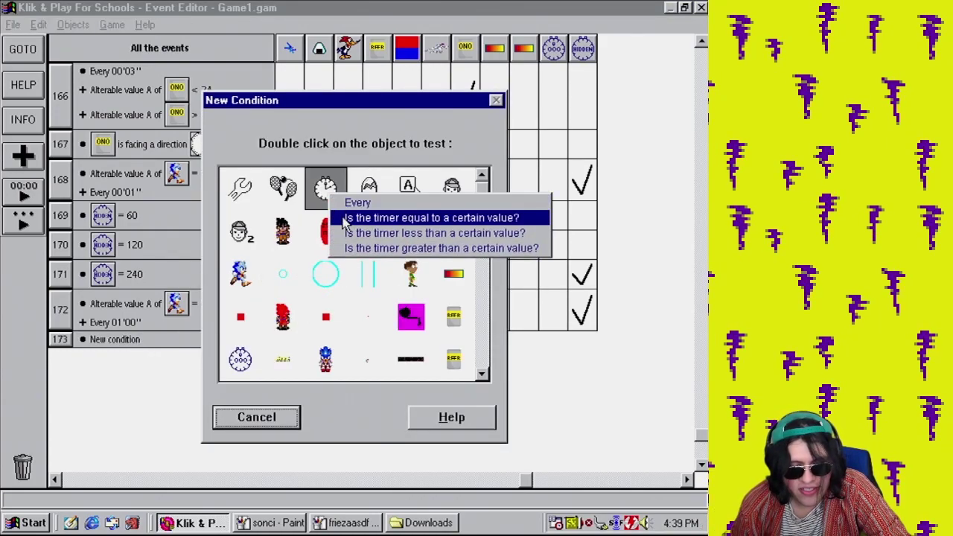
click(343, 218)
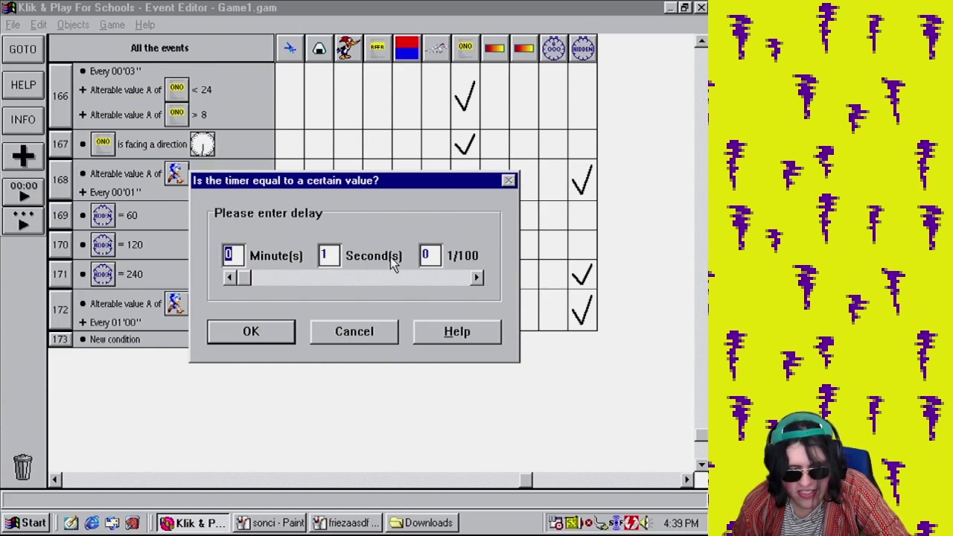
click(360, 329)
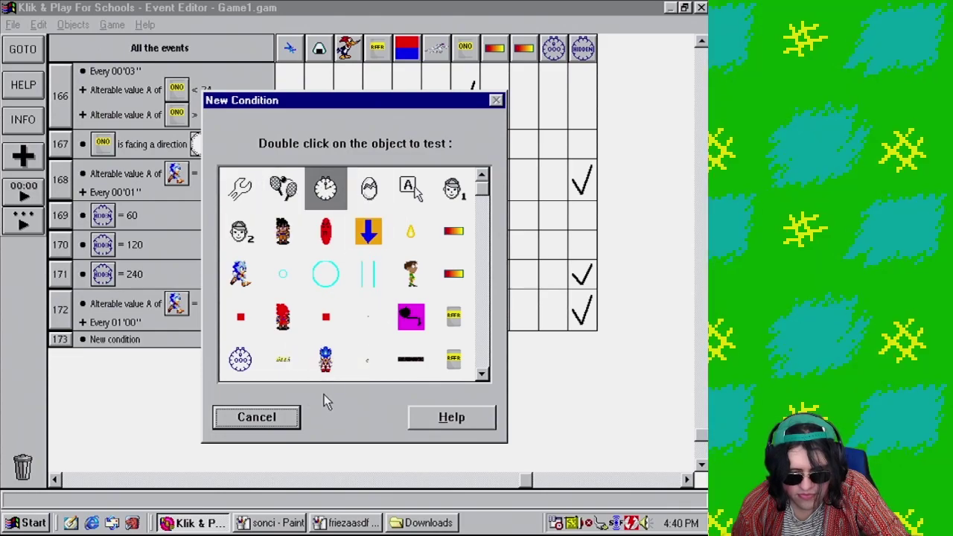
click(257, 418)
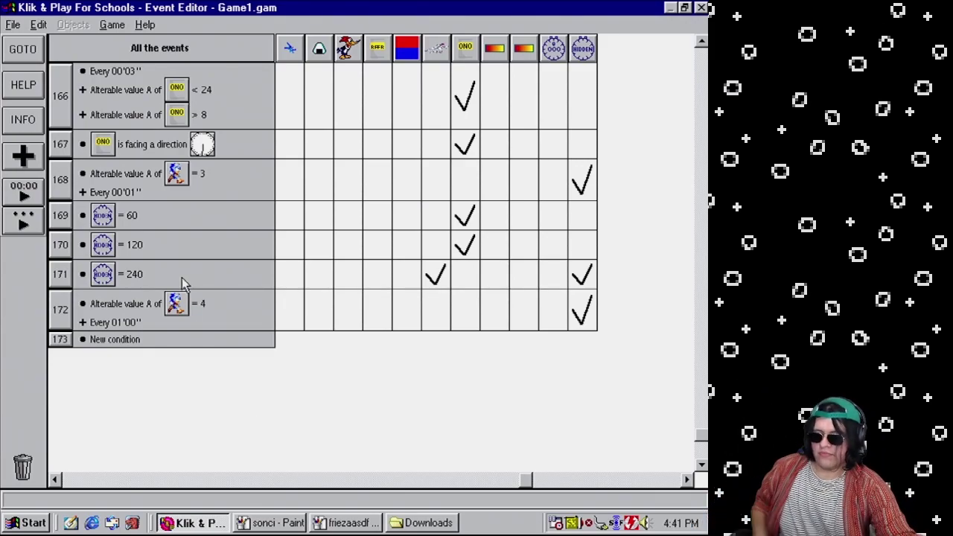
- Change event 172's Every condition to a delay of 0 seconds and 1/100
right_click(112, 320)
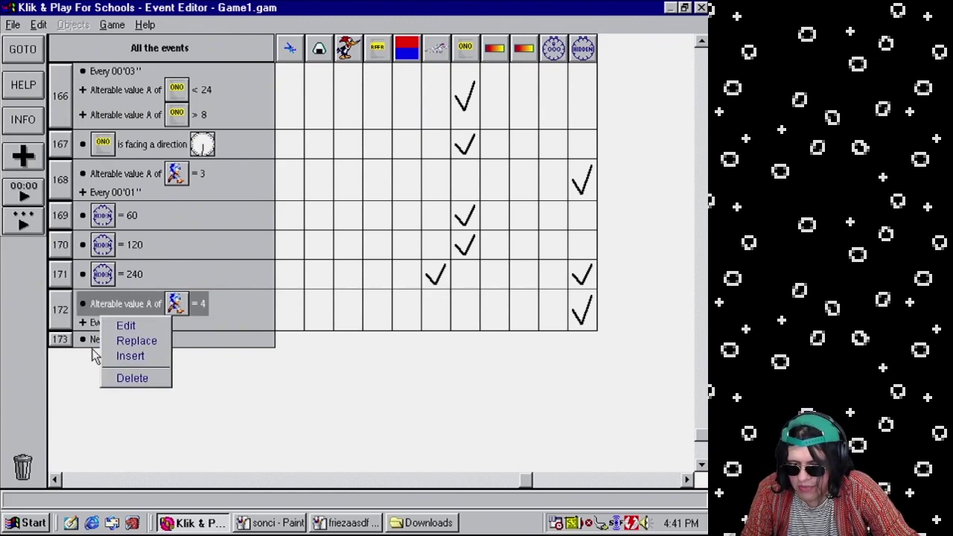
key(Escape)
right_click(116, 323)
click(142, 332)
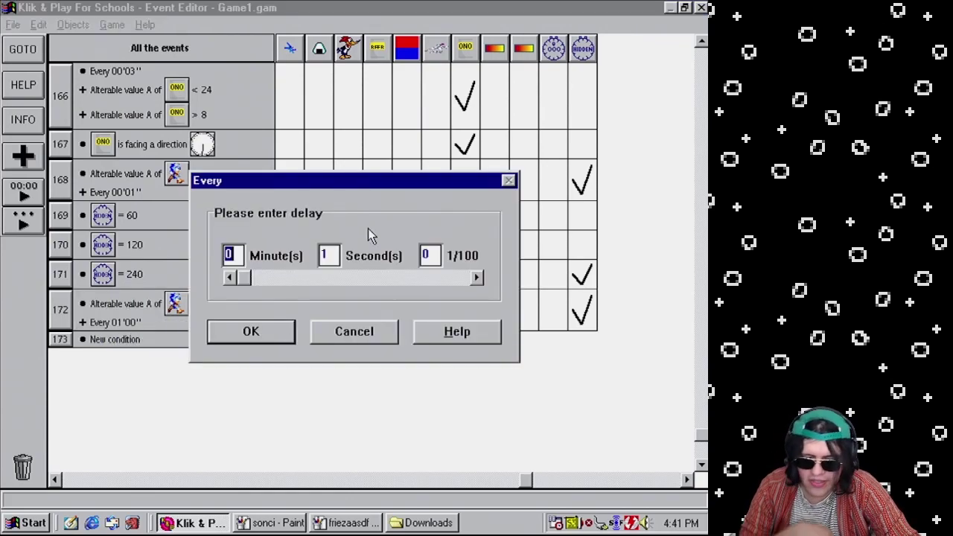
click(322, 256)
text(0)
double_click(429, 256)
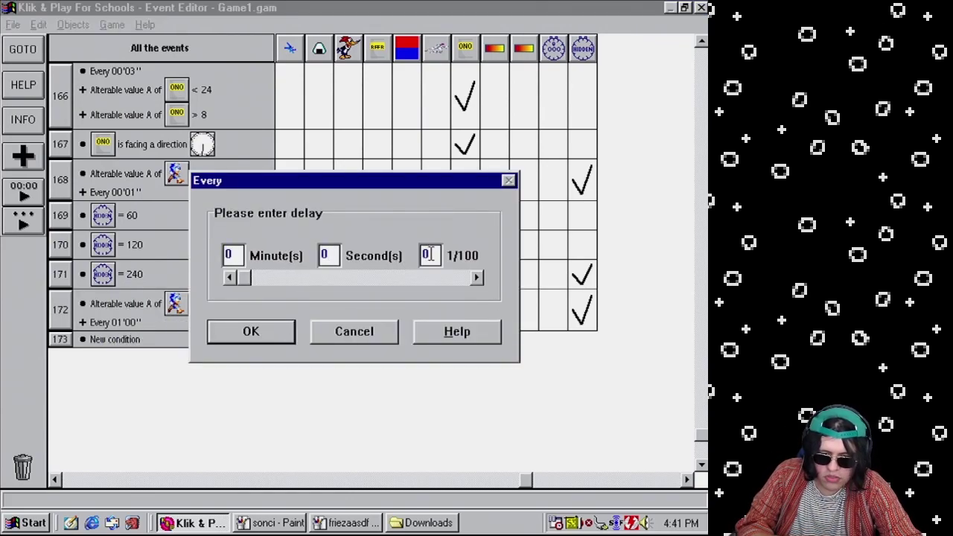
text(1)
click(252, 330)
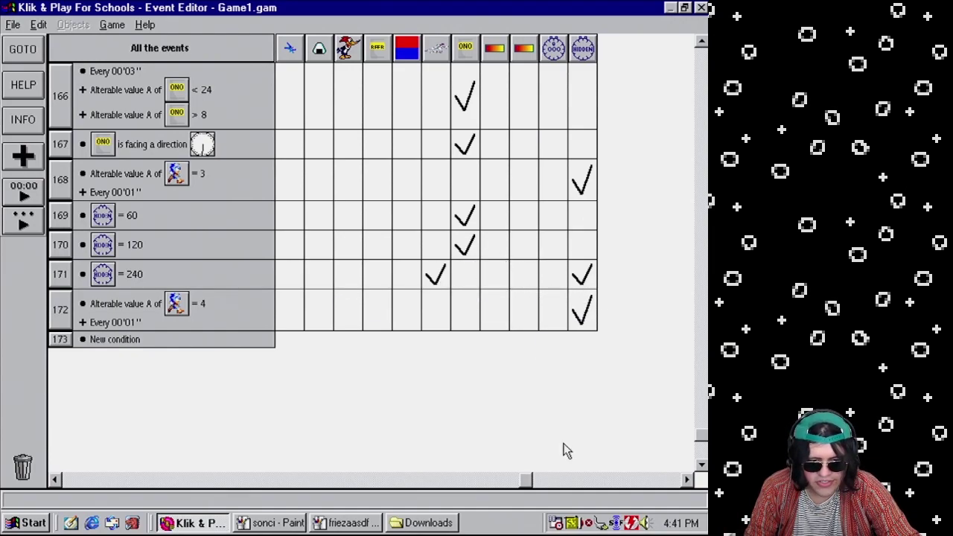
- Add an action to event 171 that sets Cutscene Frieza's alterable value A to 50
drag(528, 482, 484, 491)
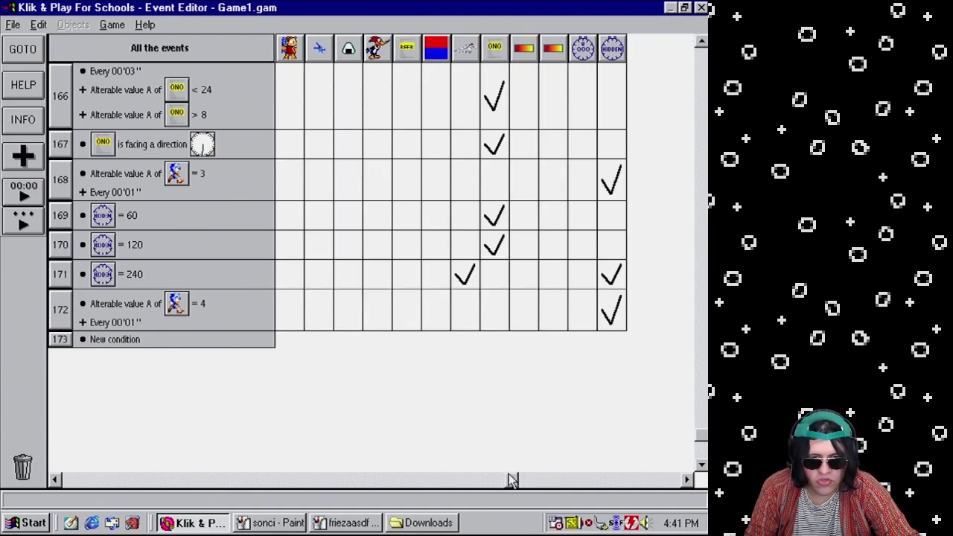
right_click(464, 273)
click(520, 385)
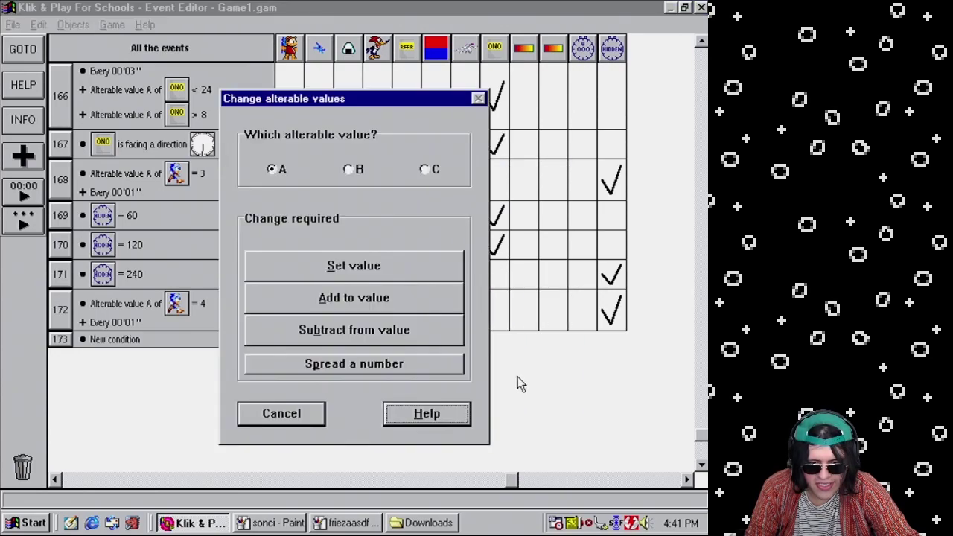
click(357, 266)
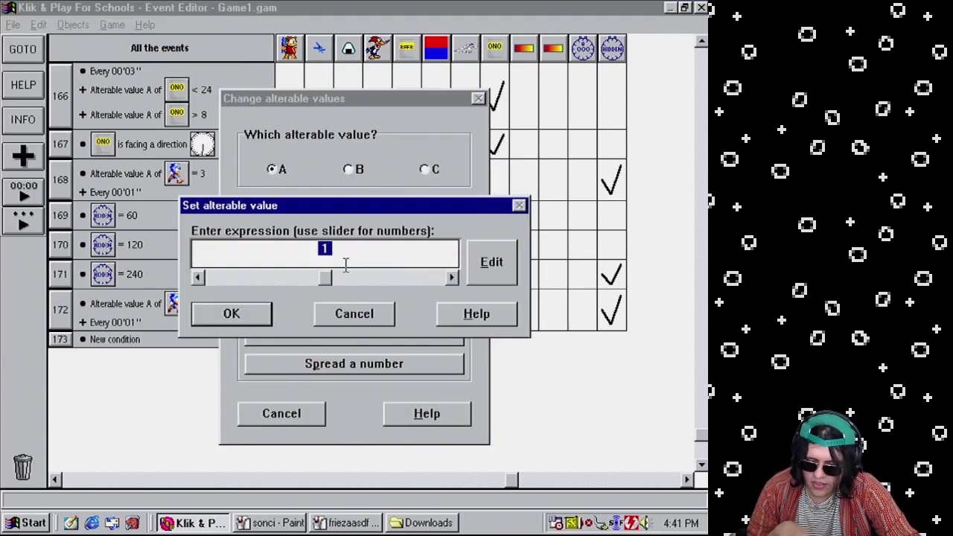
text(50)
click(251, 315)
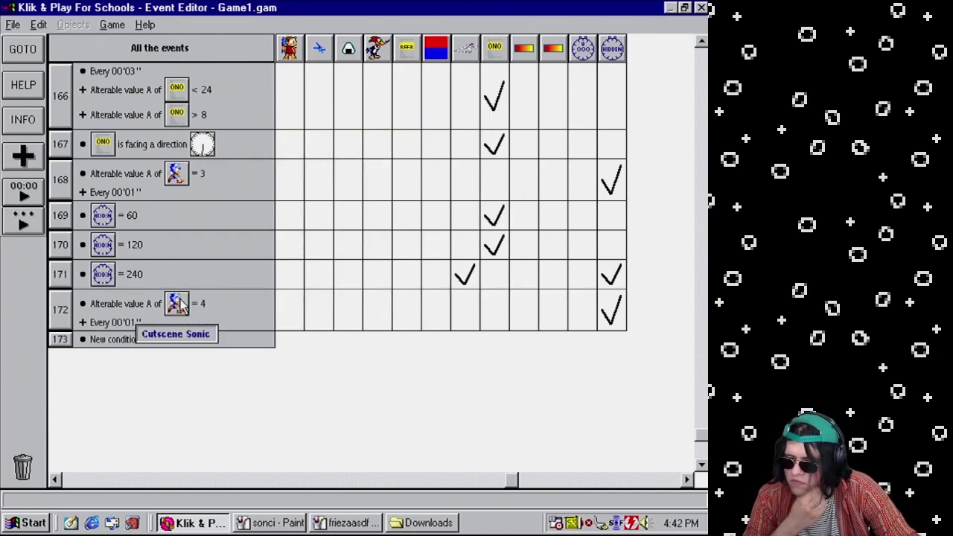
double_click(132, 343)
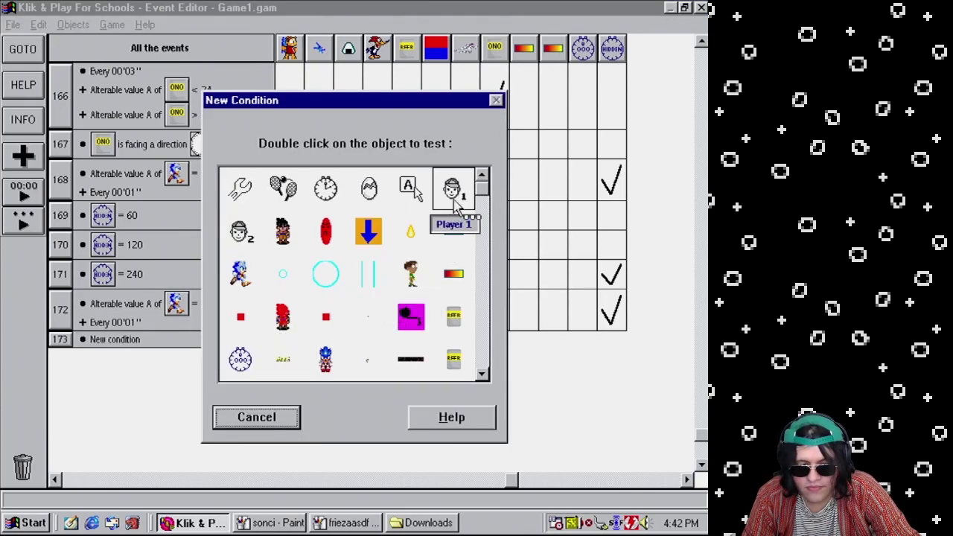
drag(482, 190, 491, 370)
click(271, 426)
- Copy the Sonic alterable value A = 4 condition to event 173, and require the hidden counter to equal Value A("Cutscene Frieza")
drag(132, 308, 112, 342)
right_click(78, 347)
click(139, 354)
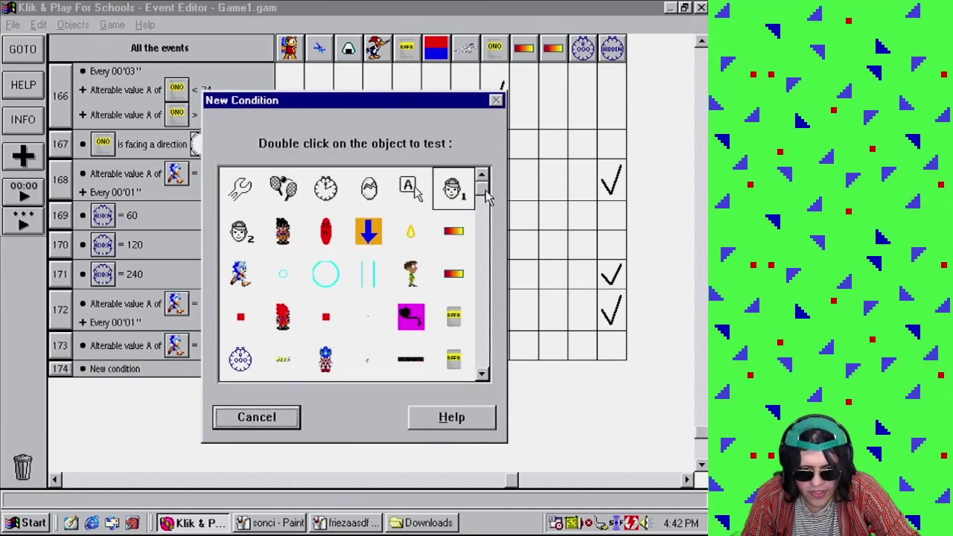
drag(481, 187, 499, 381)
double_click(288, 359)
click(312, 366)
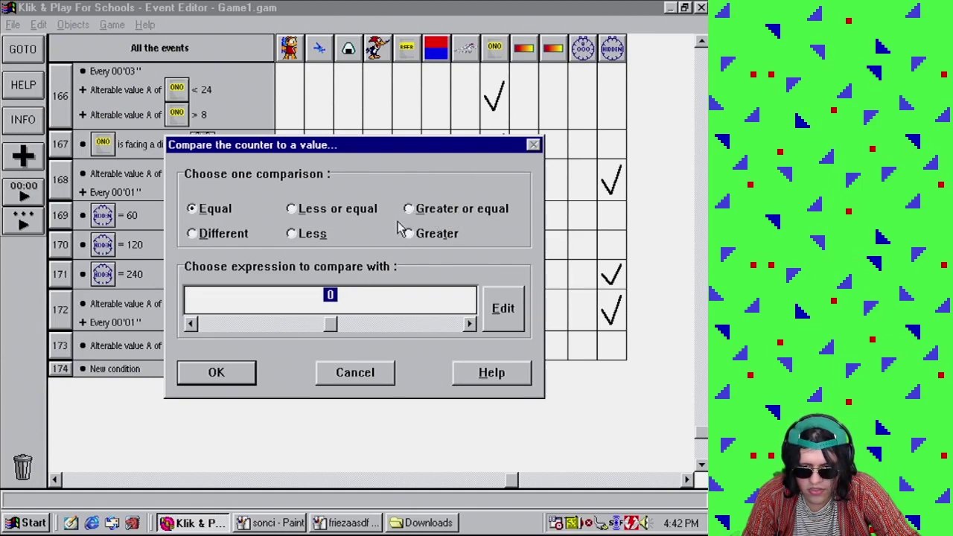
click(512, 320)
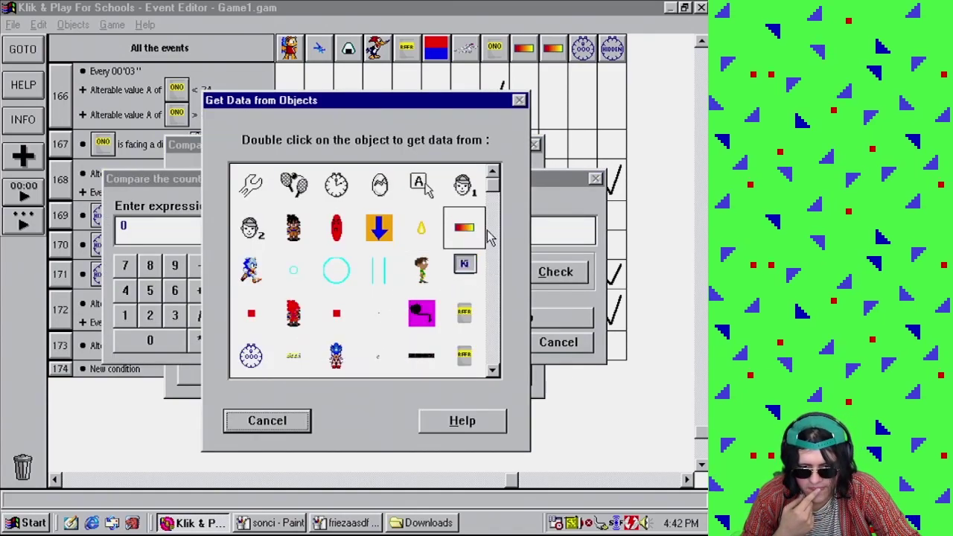
drag(490, 186, 496, 365)
double_click(457, 328)
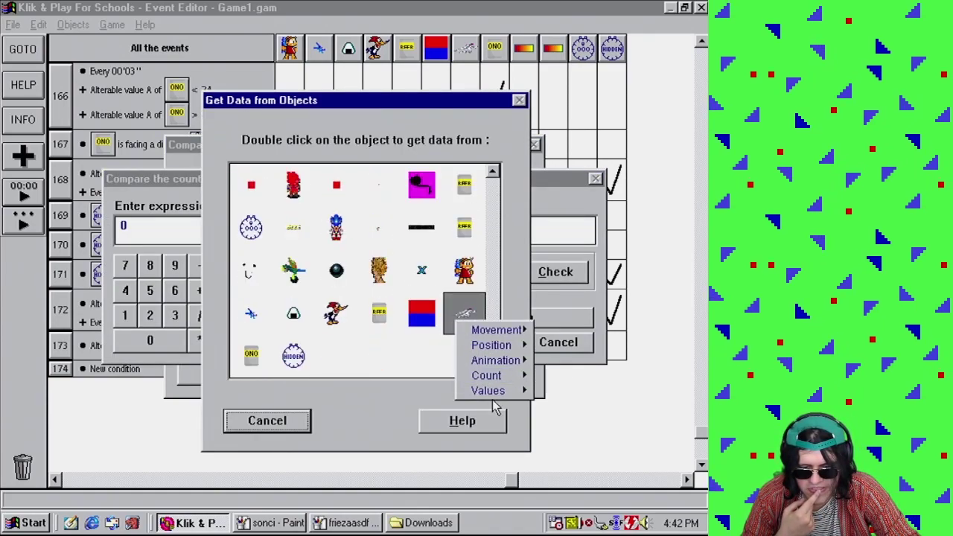
mouse_move(493, 392)
click(581, 391)
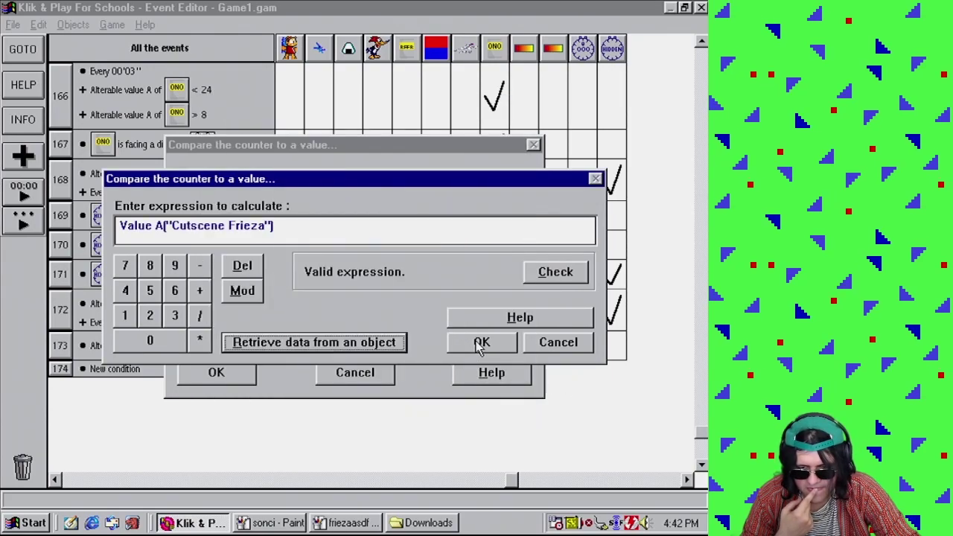
click(480, 345)
click(217, 371)
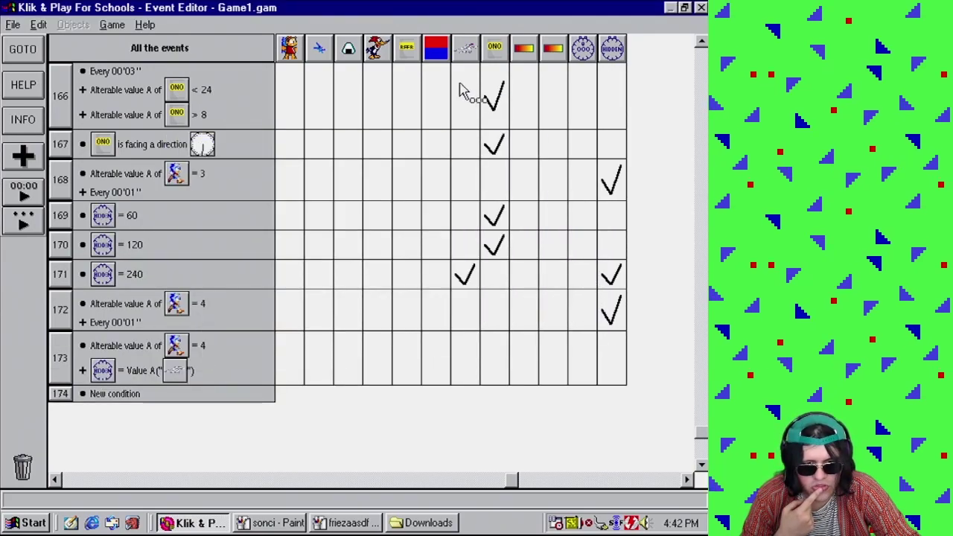
- Add an action to event 173 that sets Cutscene Frieza's direction to 0
click(469, 366)
mouse_move(504, 402)
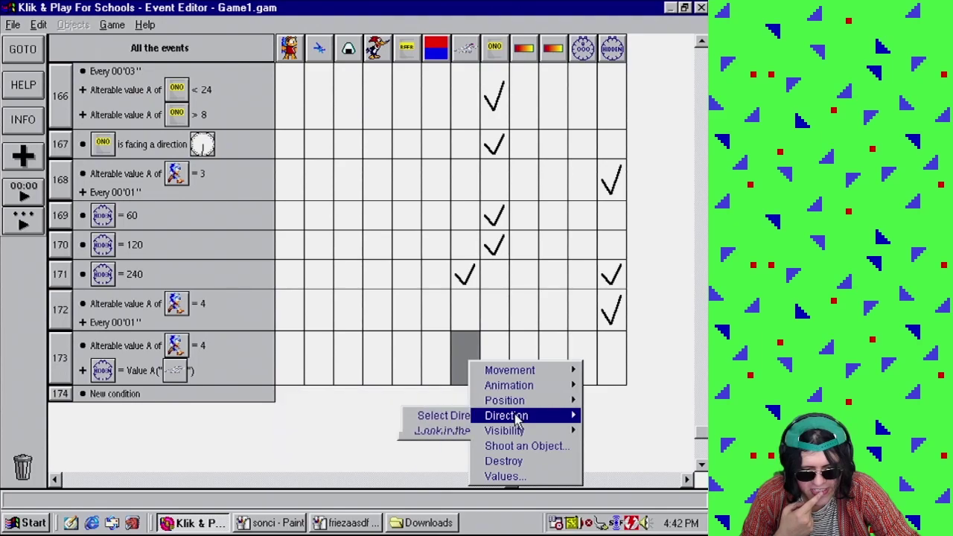
click(395, 415)
click(428, 265)
click(355, 332)
click(283, 434)
- Copy event 173's conditions to event 174 and set its counter comparison to Greater or equal to Value A("Cutscene Frieza") + 5
drag(130, 347, 112, 406)
right_click(149, 425)
click(209, 425)
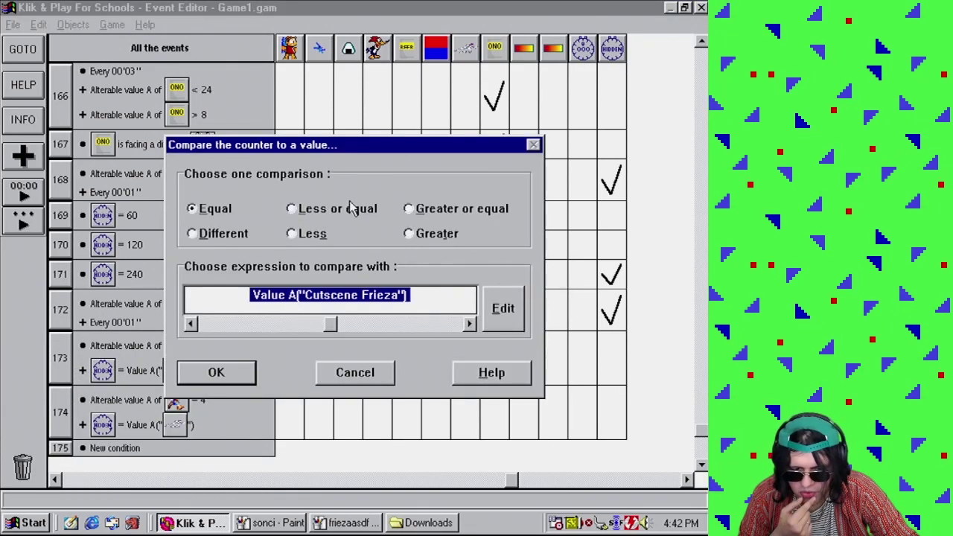
click(435, 215)
click(452, 295)
text(+)
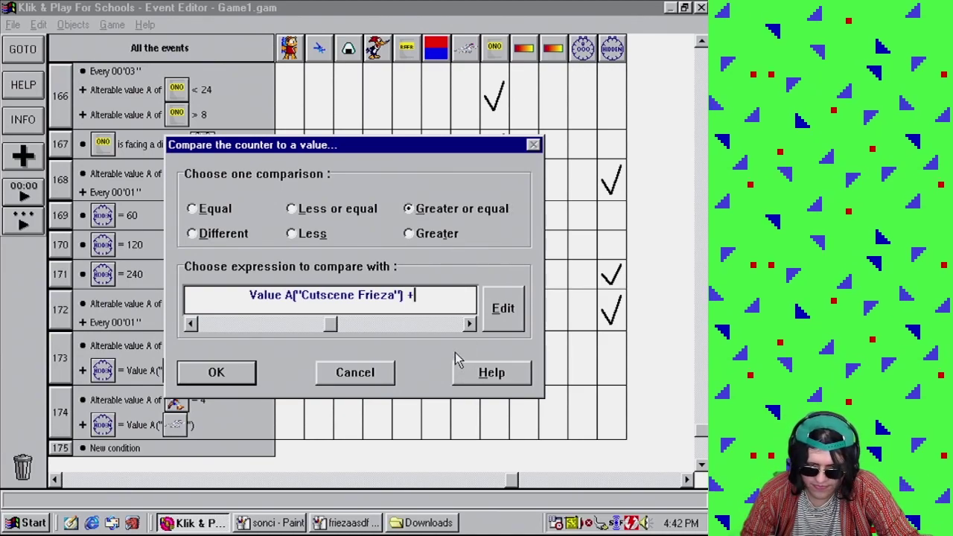
text( 5)
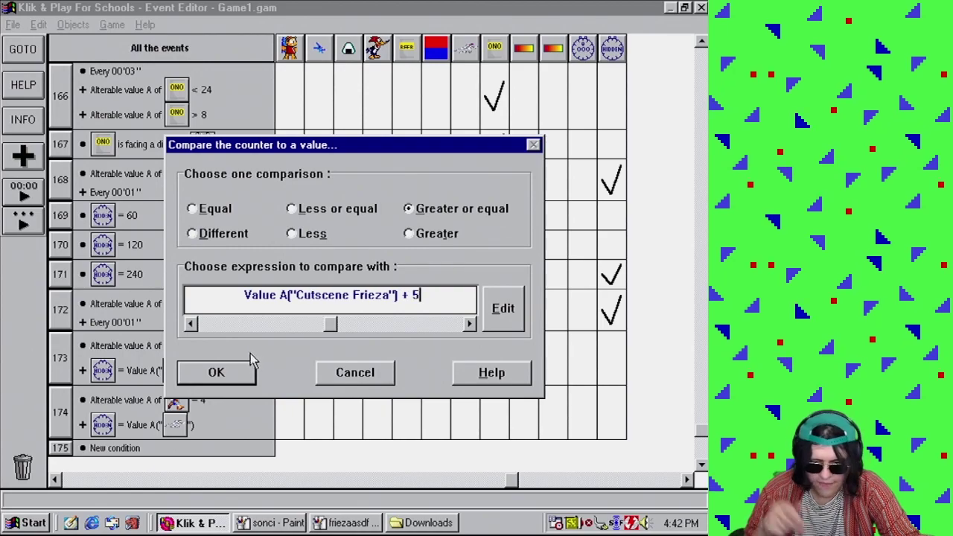
click(237, 368)
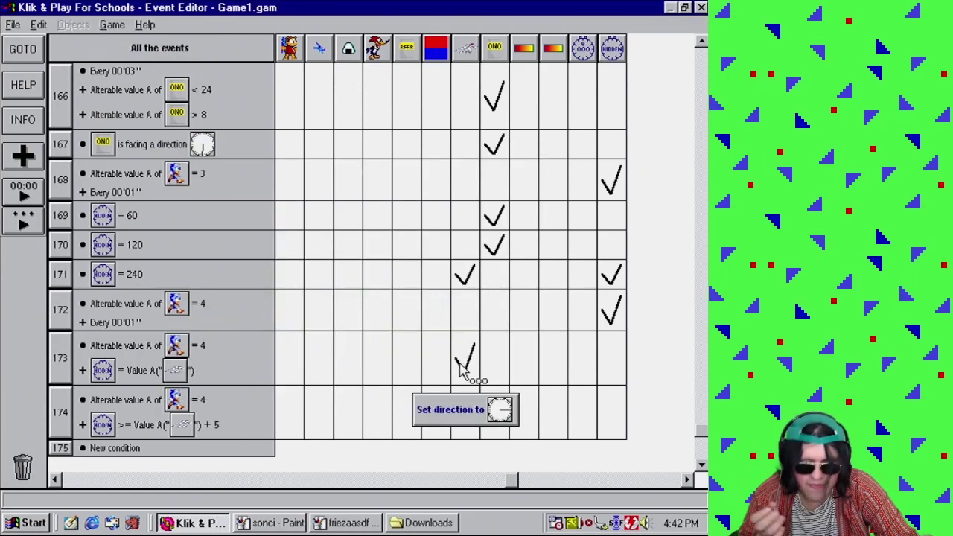
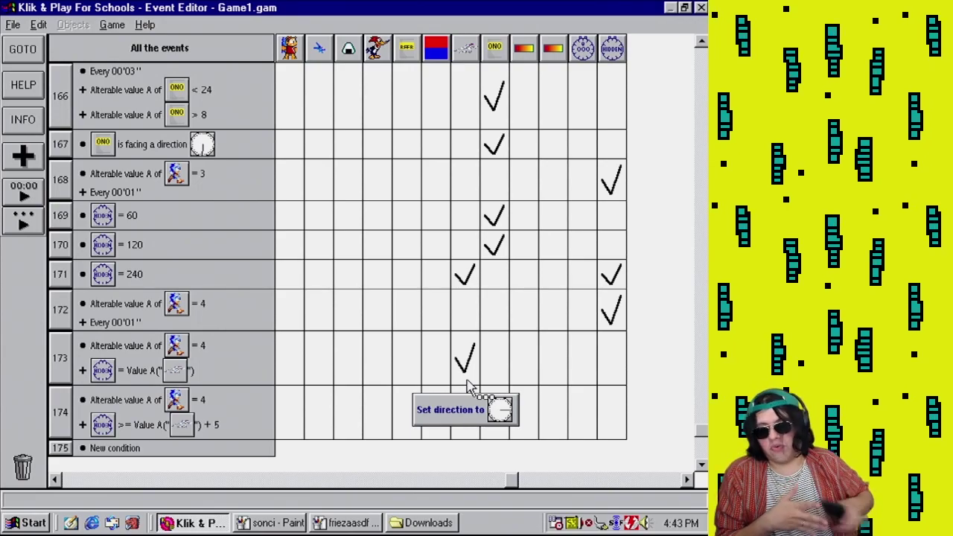
- Copy Cutscene Frieza's direction action to event 174 and change the direction to 16
drag(468, 386, 467, 411)
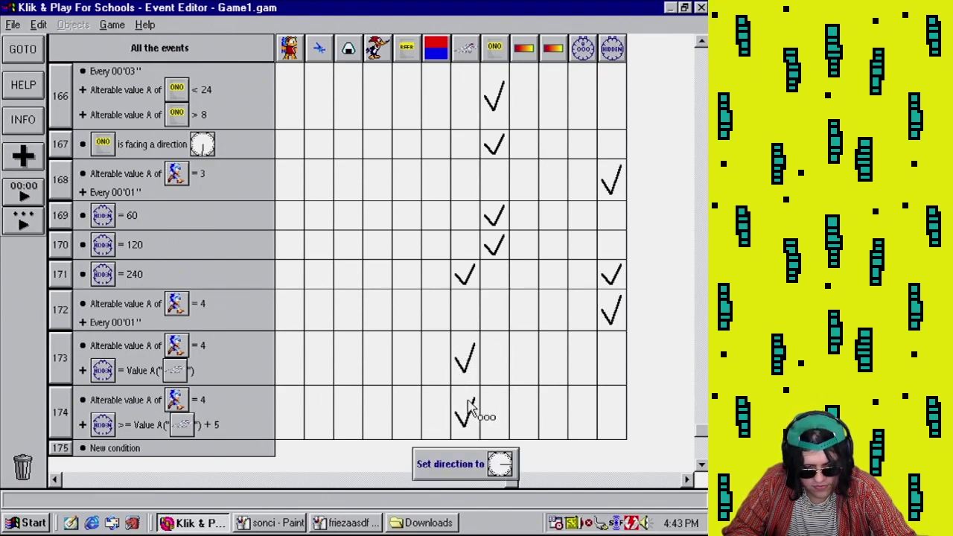
double_click(468, 411)
click(289, 219)
click(354, 358)
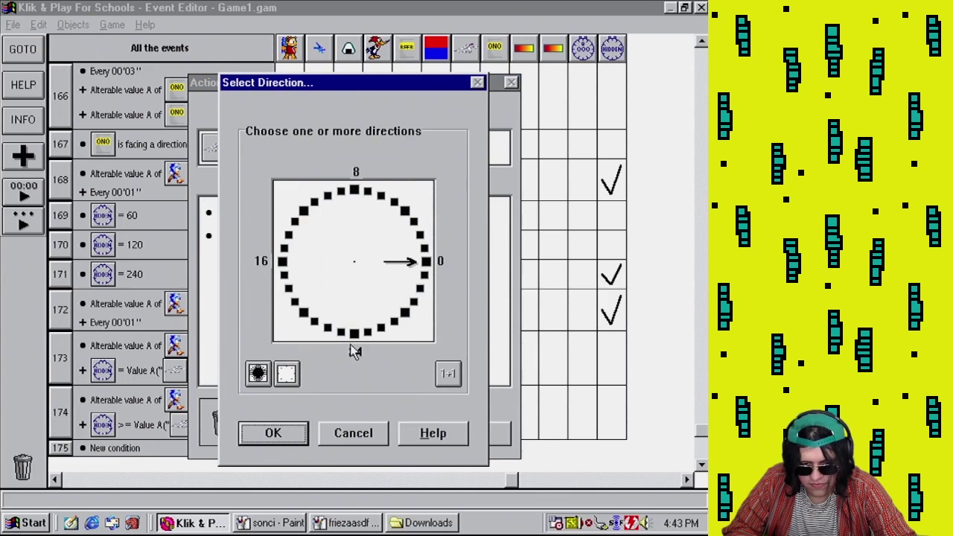
click(282, 262)
click(294, 439)
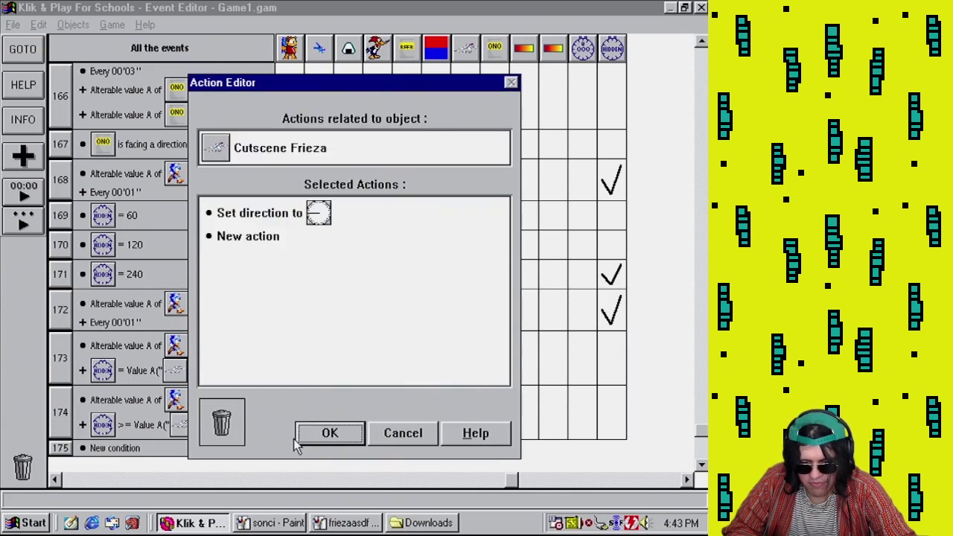
click(320, 435)
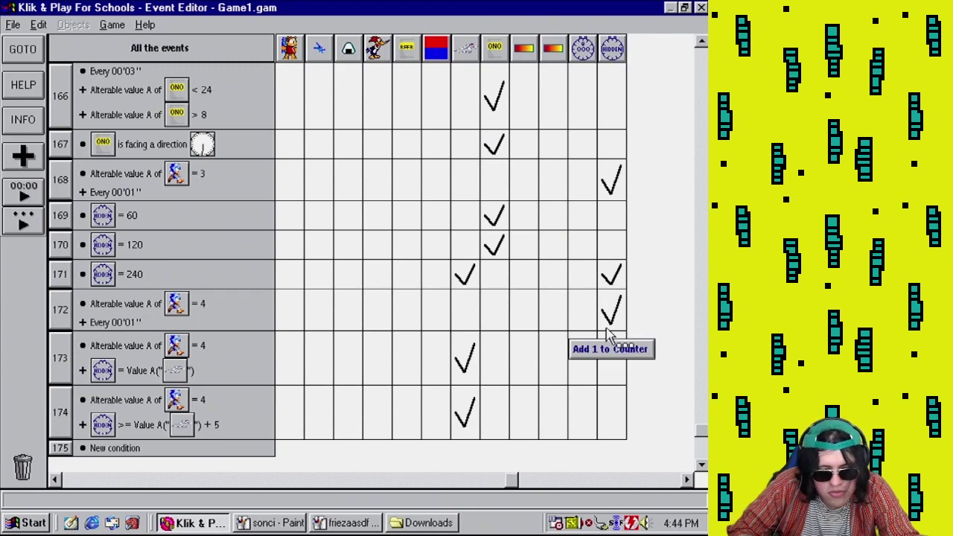
- Add an action for the hidden Cutscene Timer counter to event 174
click(611, 413)
click(555, 430)
click(248, 318)
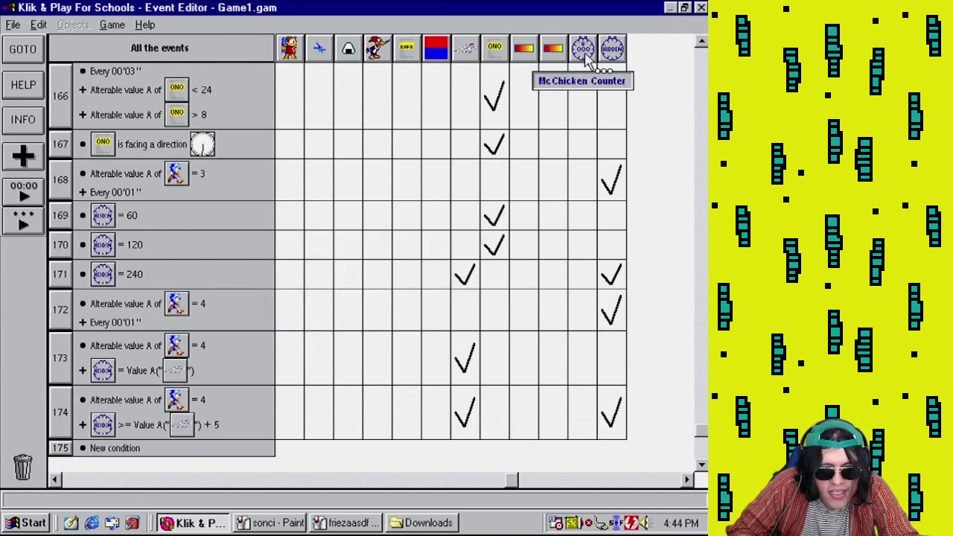
- Add an action to event 174 that sets Cutscene Frieza's alterable value A to Value A("Cutscene Frieza") / 2
click(464, 415)
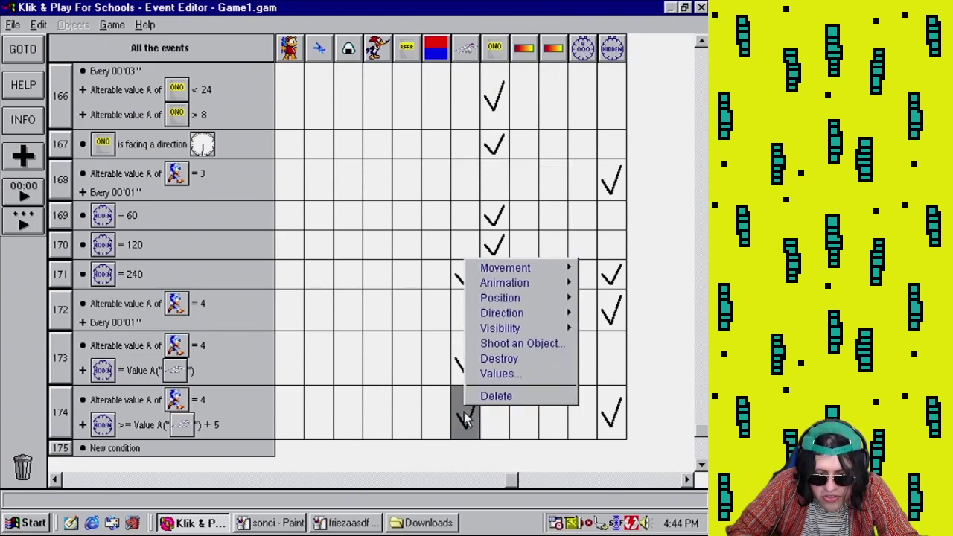
click(508, 376)
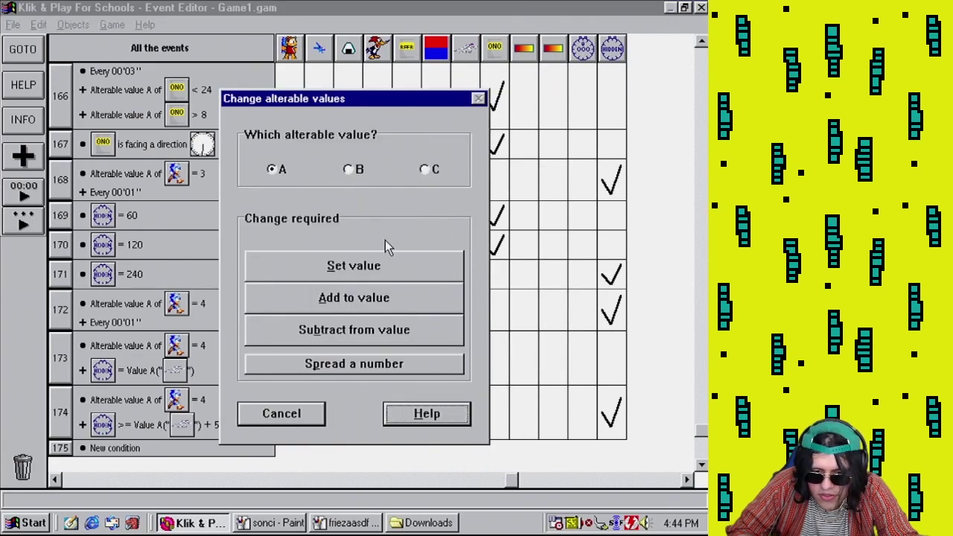
click(365, 265)
click(478, 272)
key(BackSpace)
click(289, 341)
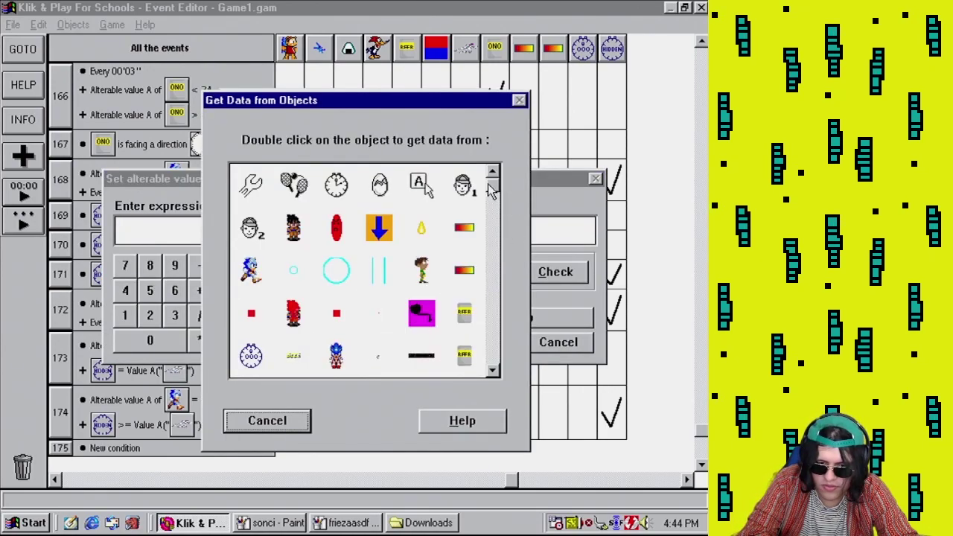
scroll(504, 379, down, 3)
double_click(463, 313)
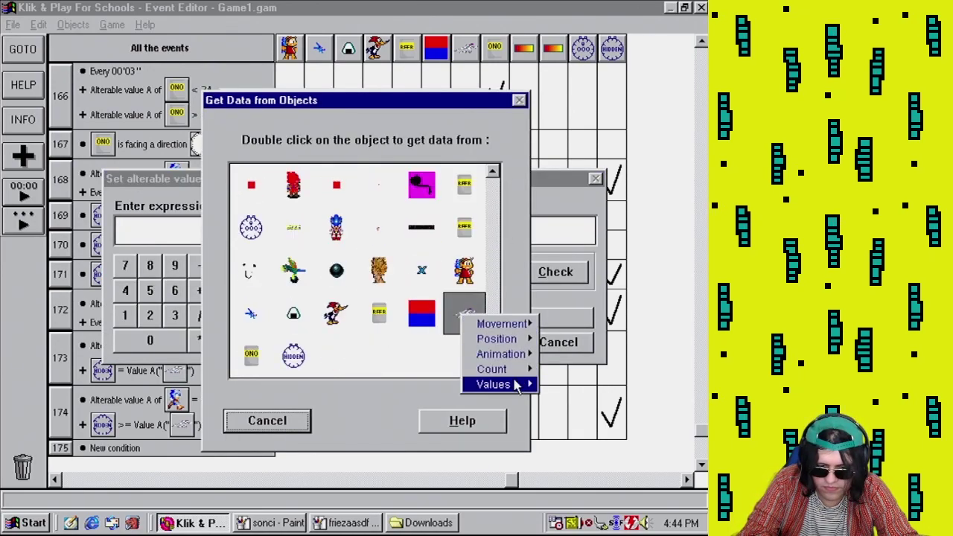
mouse_move(508, 389)
click(543, 384)
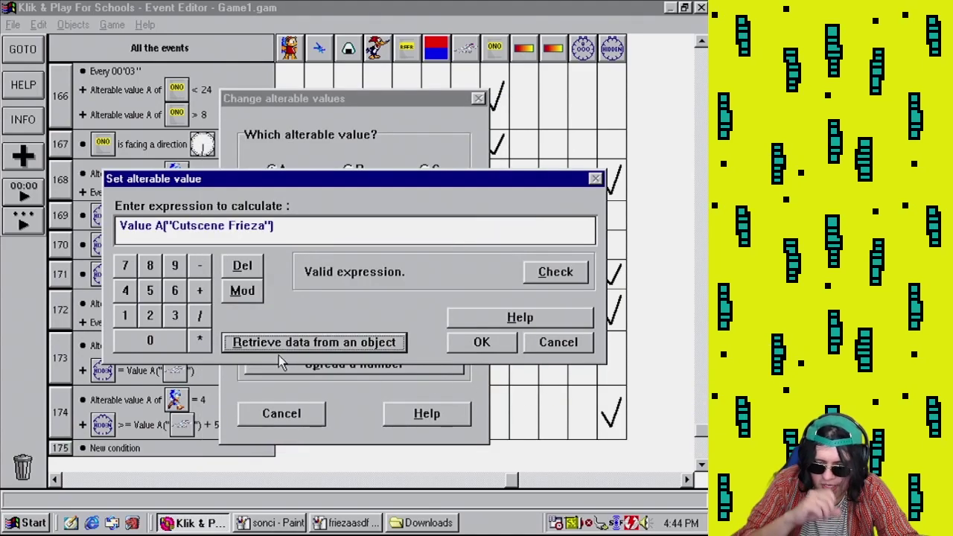
click(199, 316)
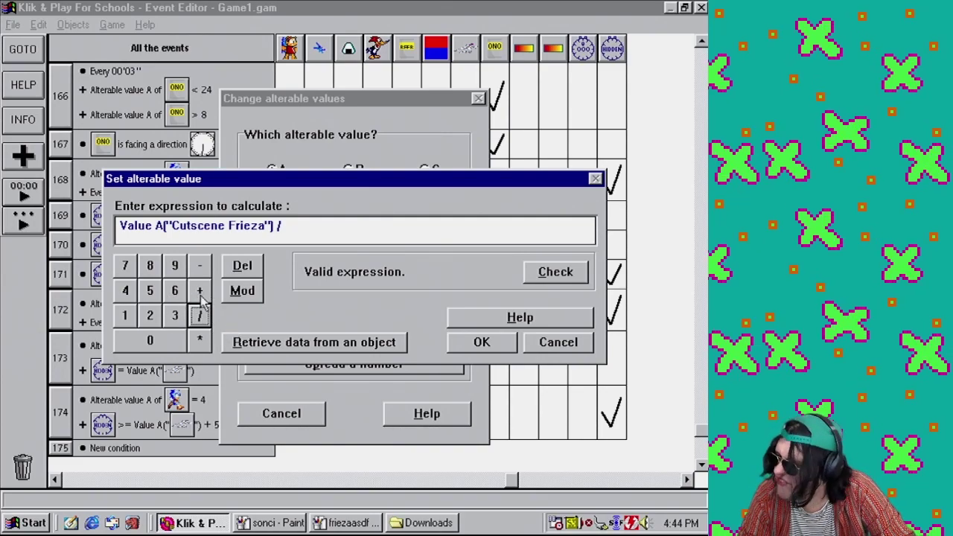
click(299, 235)
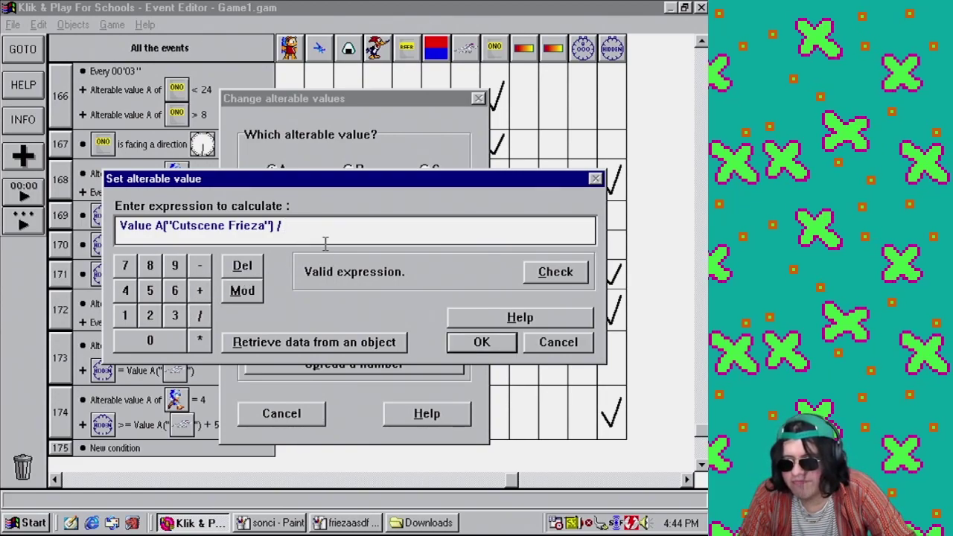
click(150, 315)
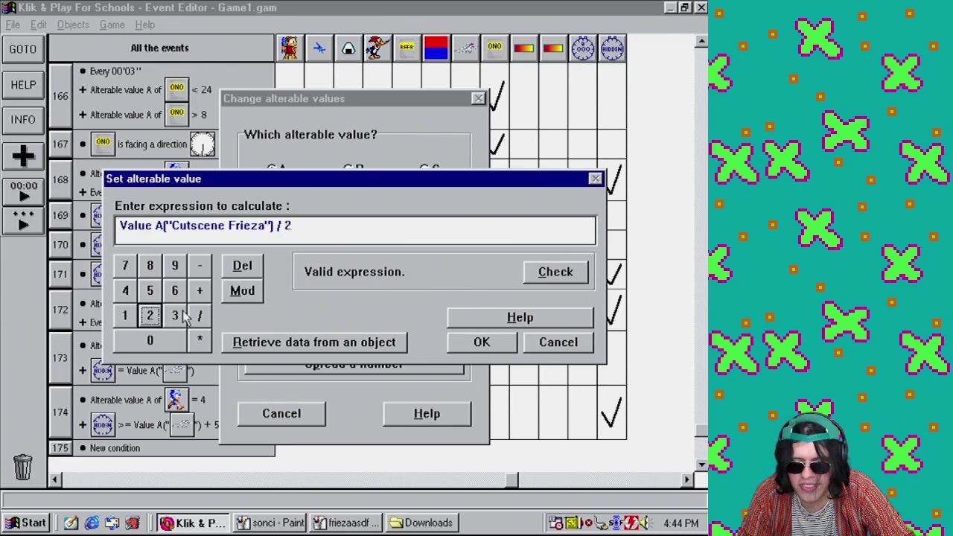
click(482, 342)
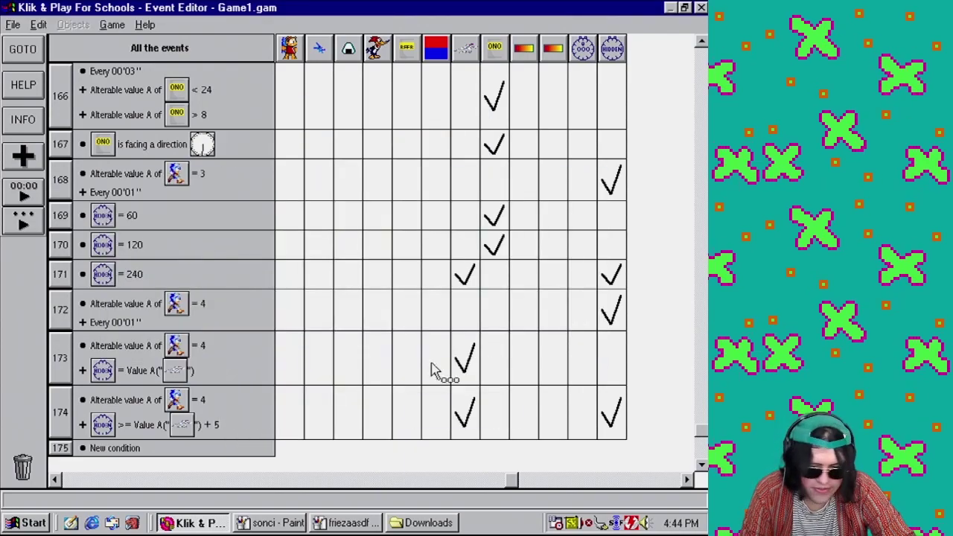
- Save the game as Game1.gam with the description Mother 4
click(13, 25)
click(61, 84)
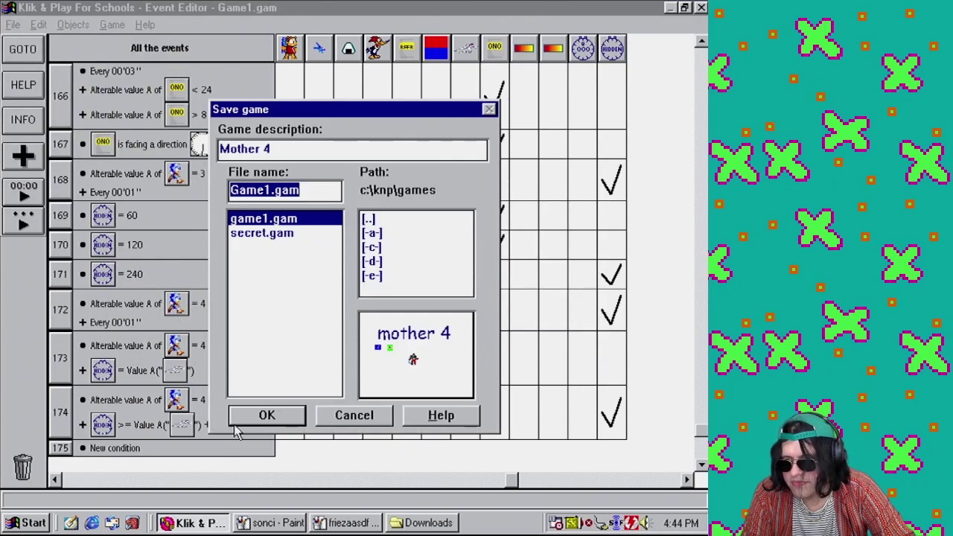
click(291, 419)
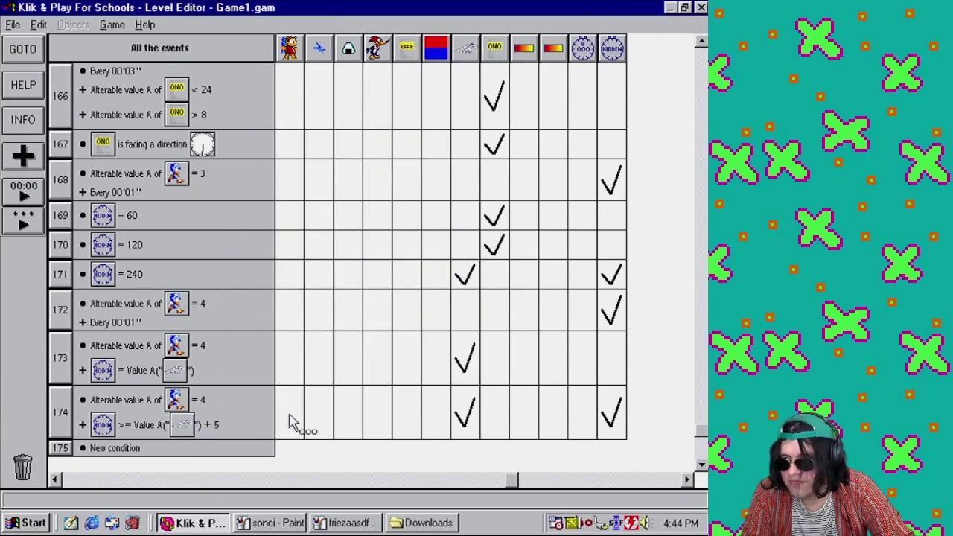
- Playtest the level from the Level Editor, moving Sonic right and down to watch the Frieza cutscene, and close the test
click(117, 26)
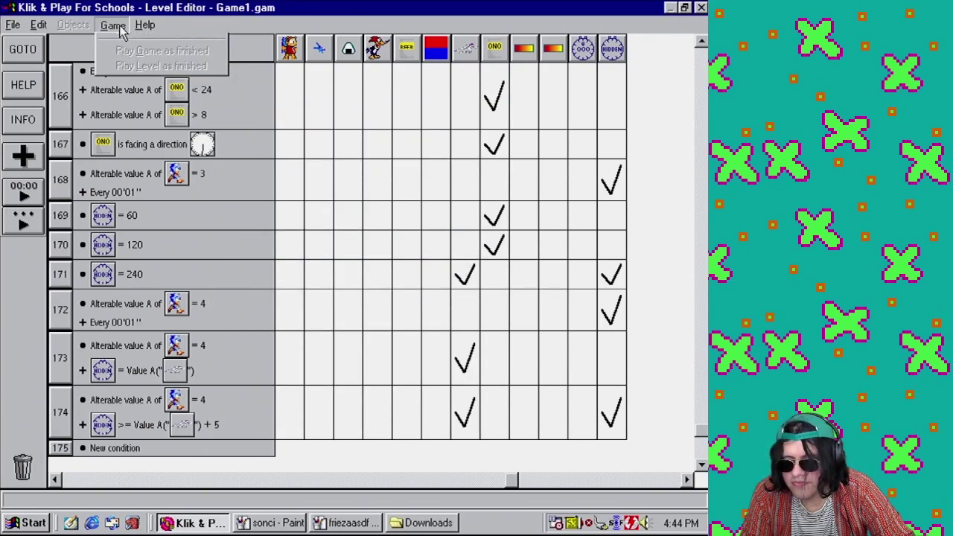
click(136, 58)
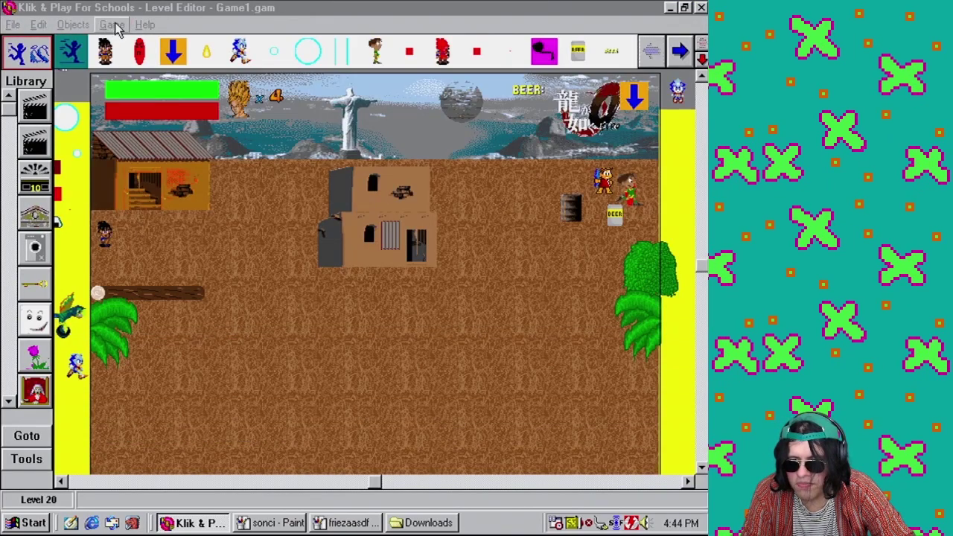
click(115, 26)
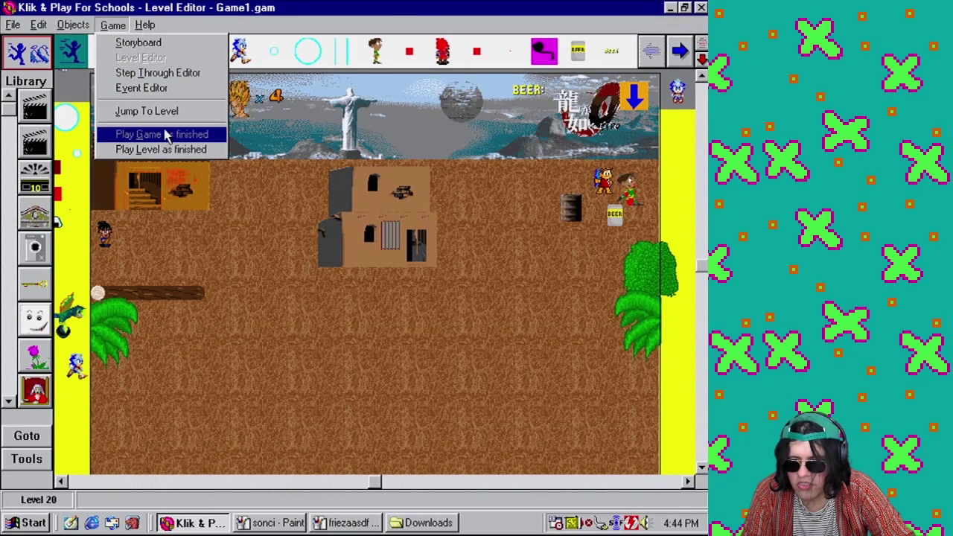
click(163, 133)
key(Right)
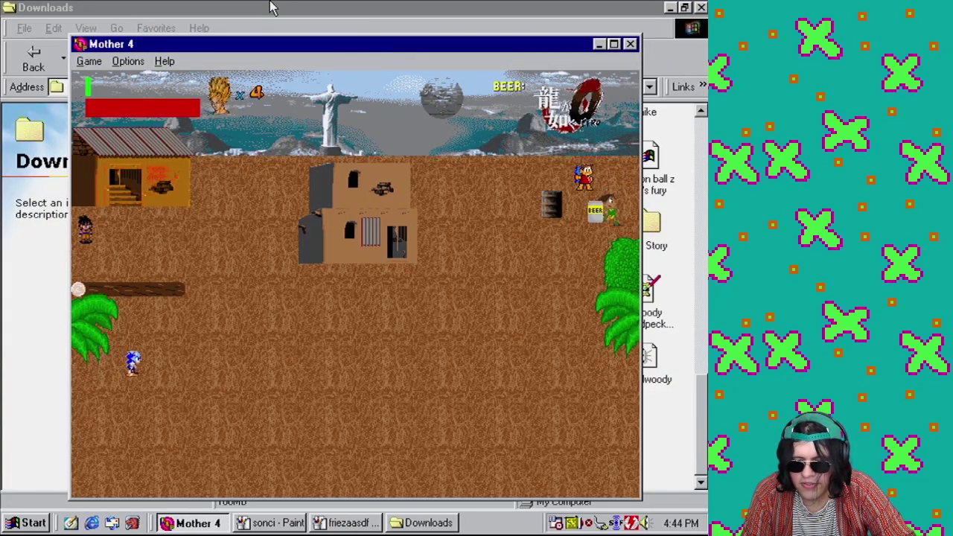
key(Right)
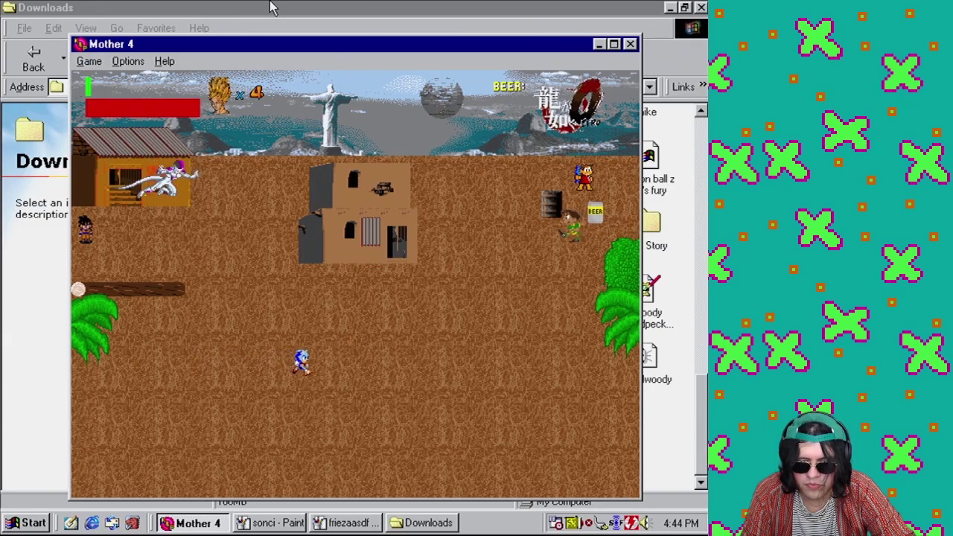
key(Down)
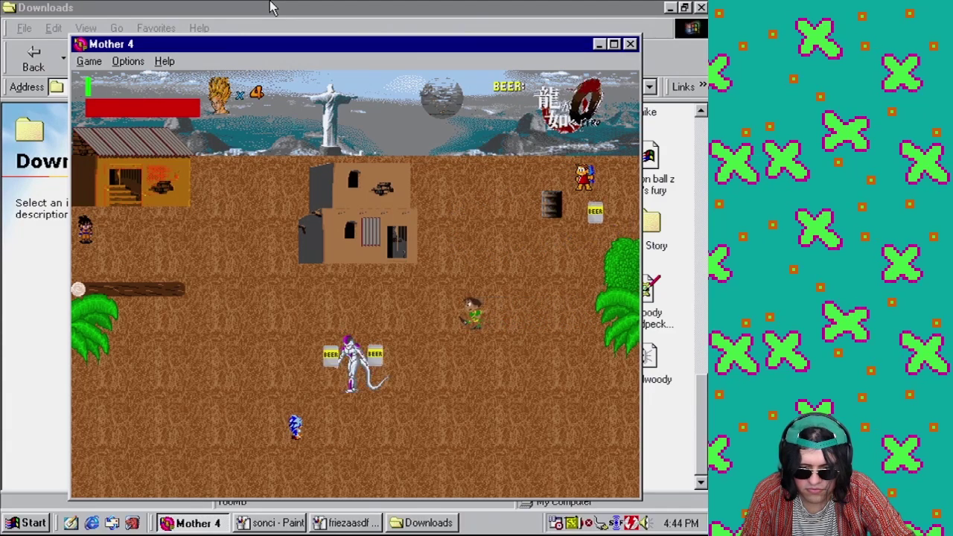
click(630, 44)
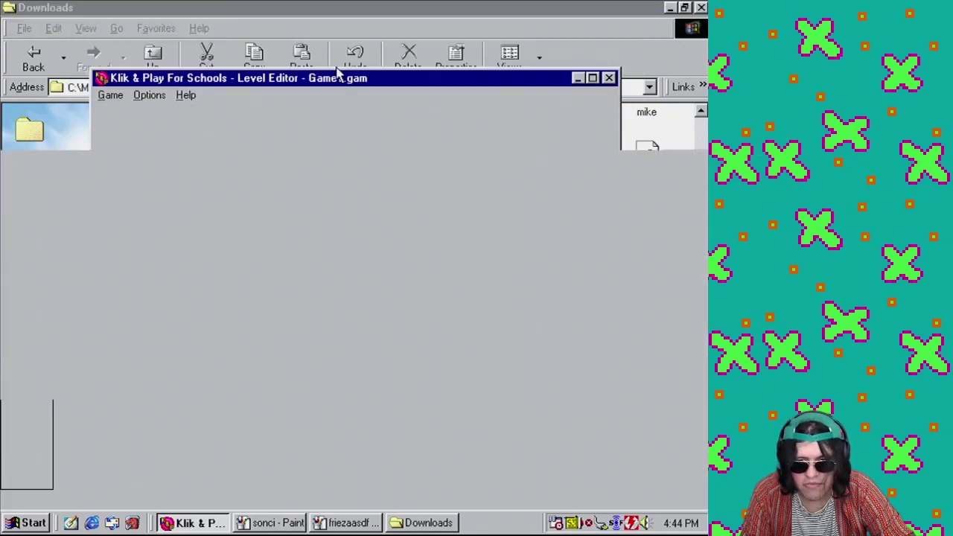
- In the Event Editor, change event 174's counter comparison to Value A("Cutscene Frieza") + 2
click(112, 24)
click(144, 89)
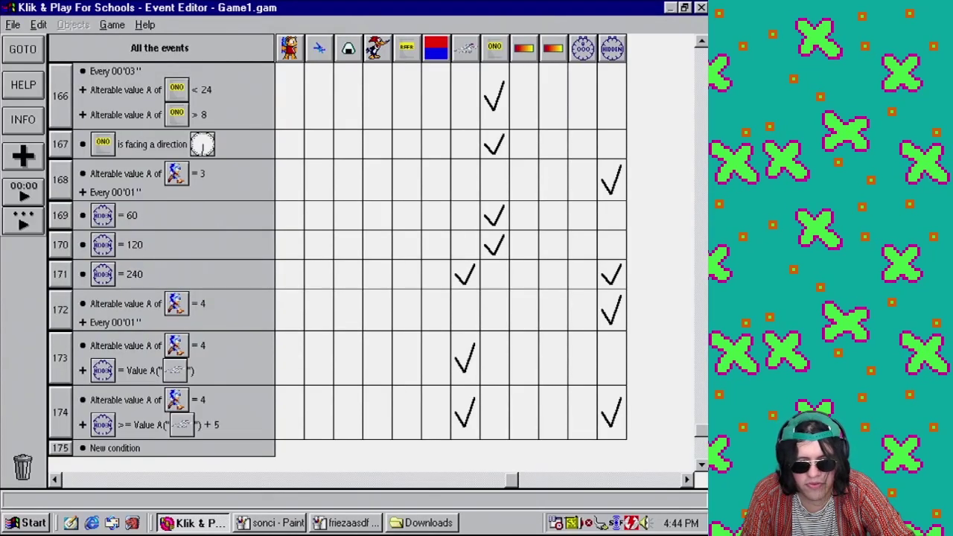
right_click(202, 422)
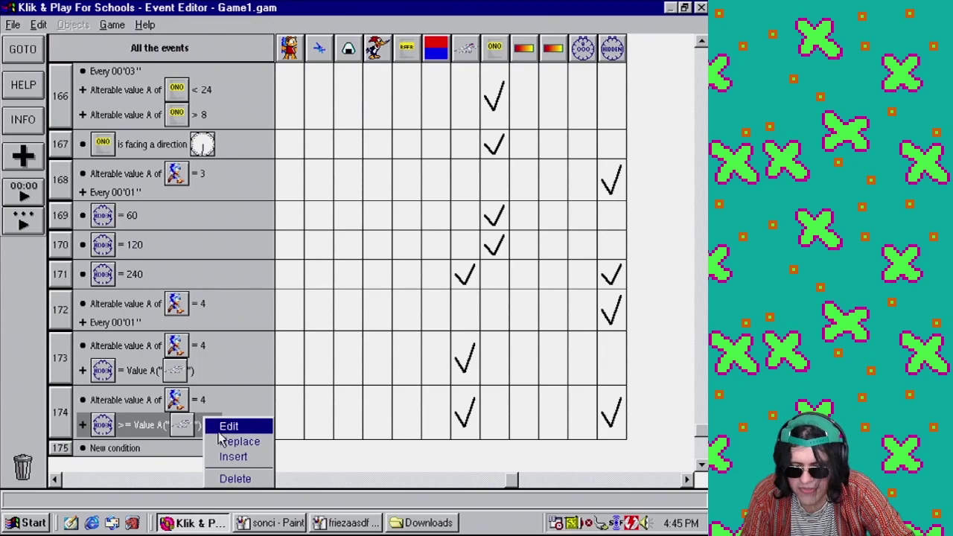
click(224, 424)
click(416, 295)
text(2)
click(245, 372)
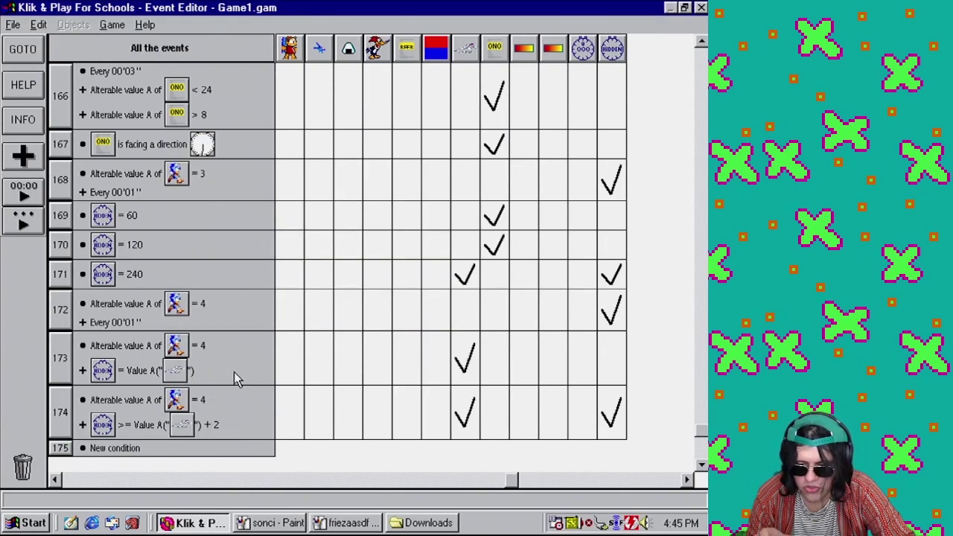
- Run the level again to check the cutscene with the shorter direction-change interval, and close the test
click(111, 24)
click(141, 54)
click(113, 24)
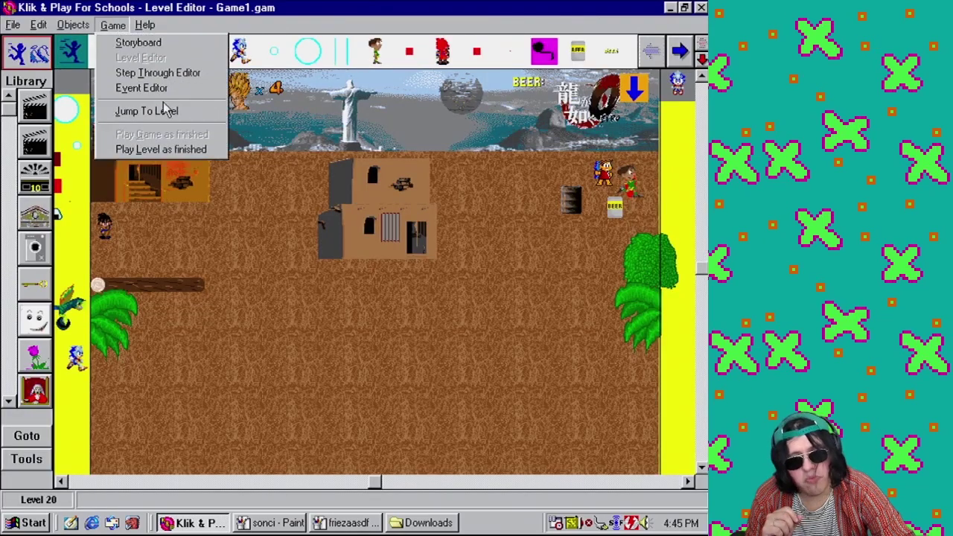
click(199, 149)
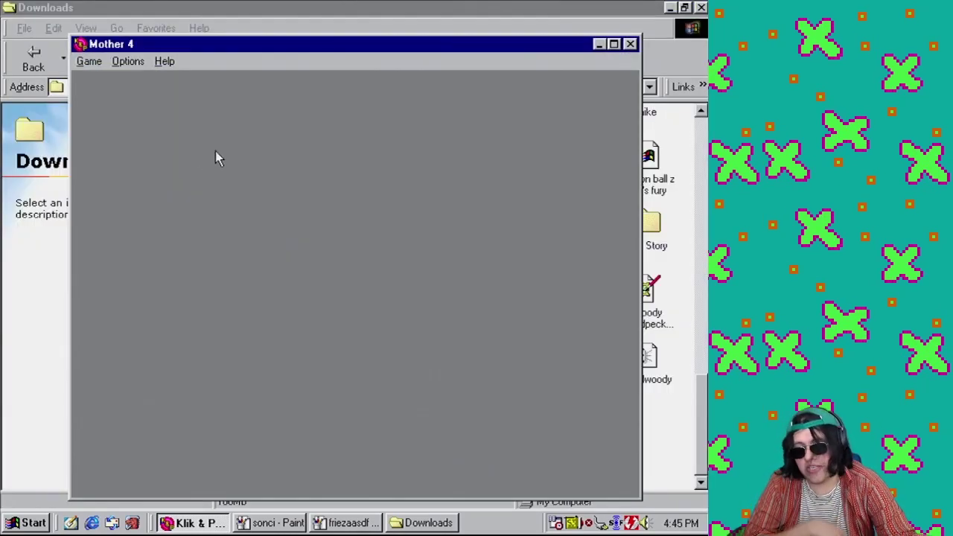
key(Right)
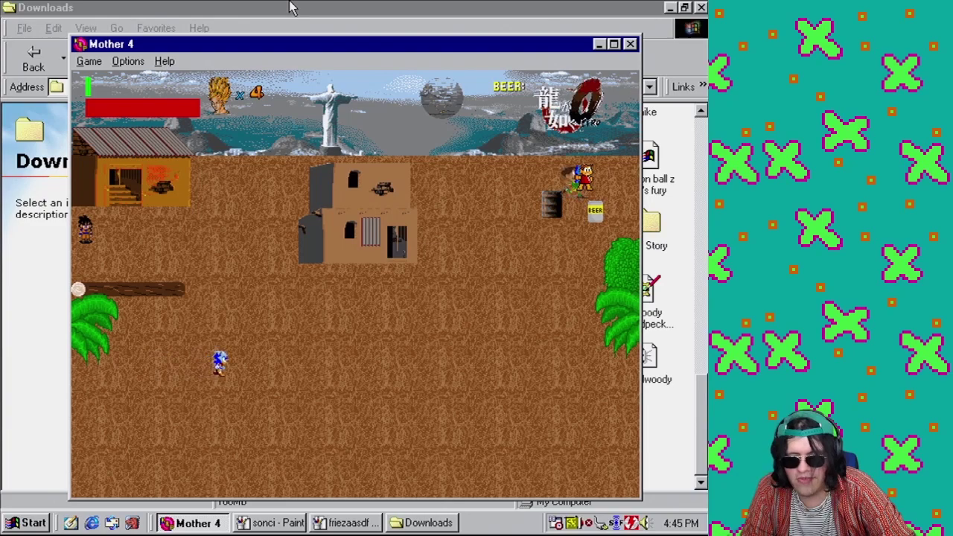
key(Down)
key(Left)
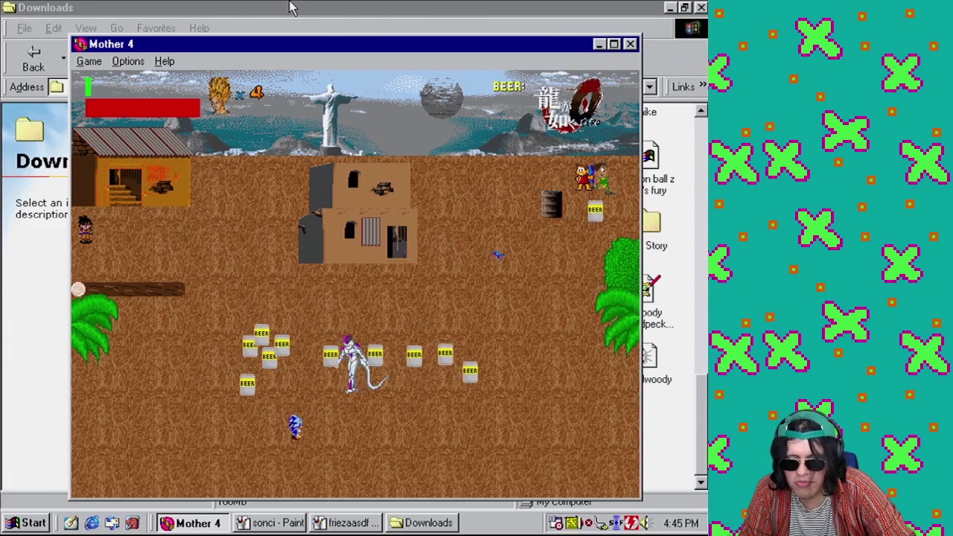
click(629, 46)
click(112, 24)
click(201, 10)
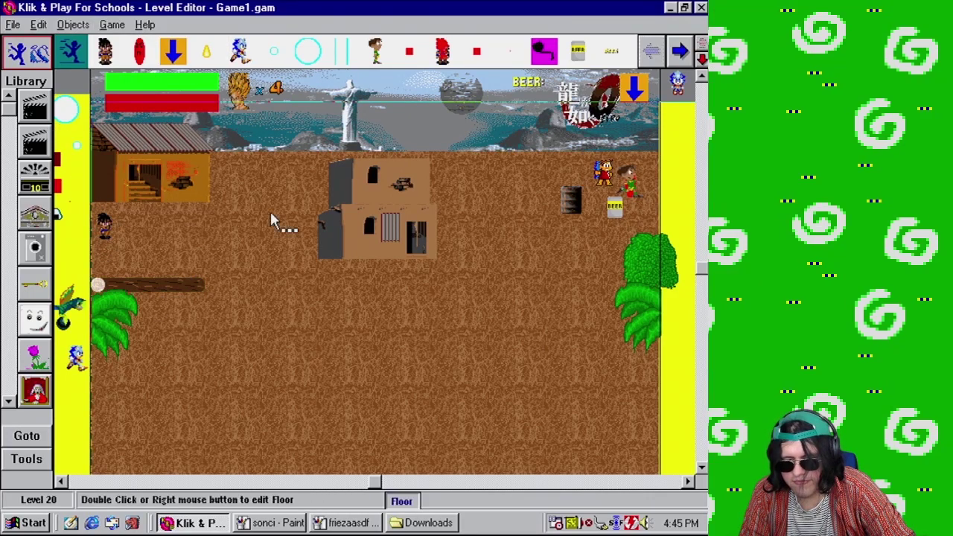
- Open Cutscene Frieza's animations and examine the Climbing frames for the left and right directions
scroll(68, 350, up, 5)
right_click(70, 344)
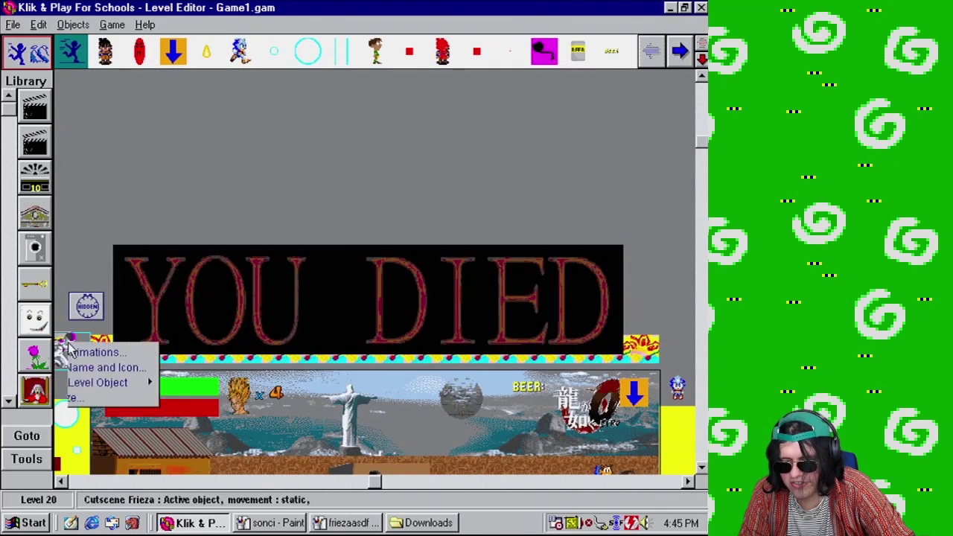
click(127, 383)
click(164, 167)
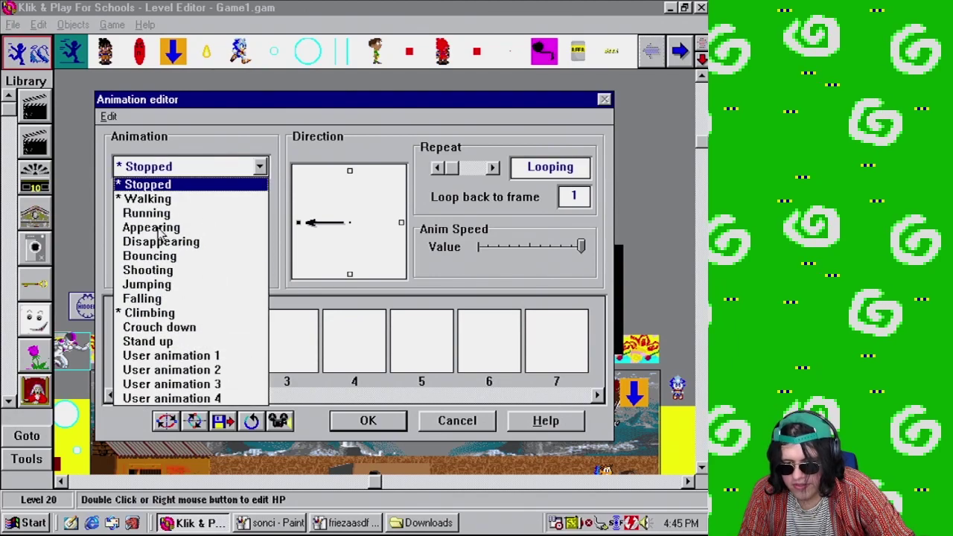
click(167, 301)
click(190, 172)
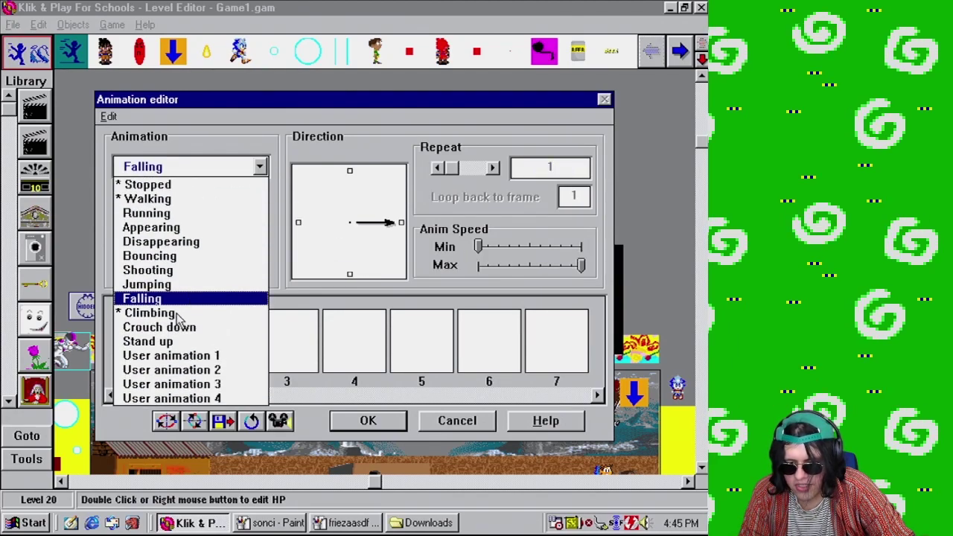
click(170, 313)
click(299, 223)
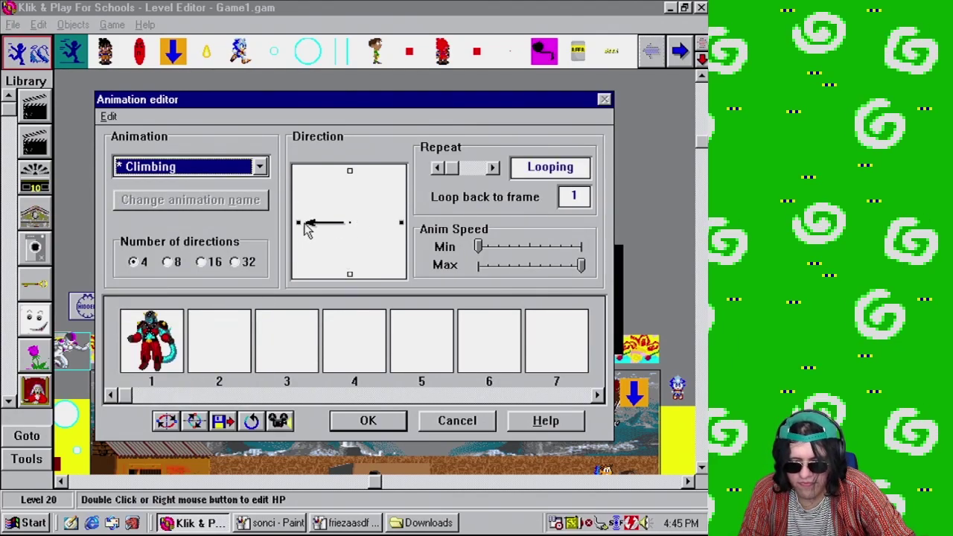
click(402, 224)
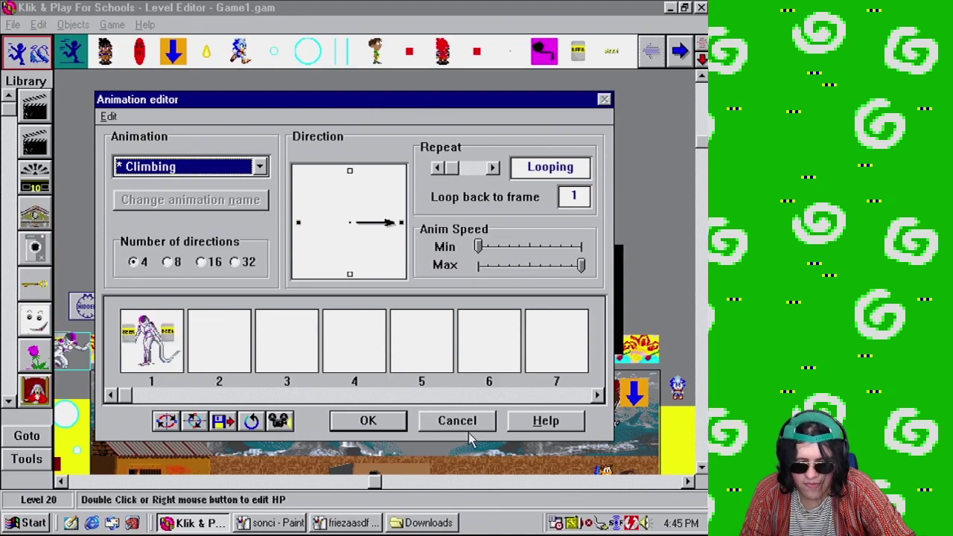
- Edit the frames of Cutscene Frieza's Climbing animation in the left and right directions and accept the animation changes
click(126, 339)
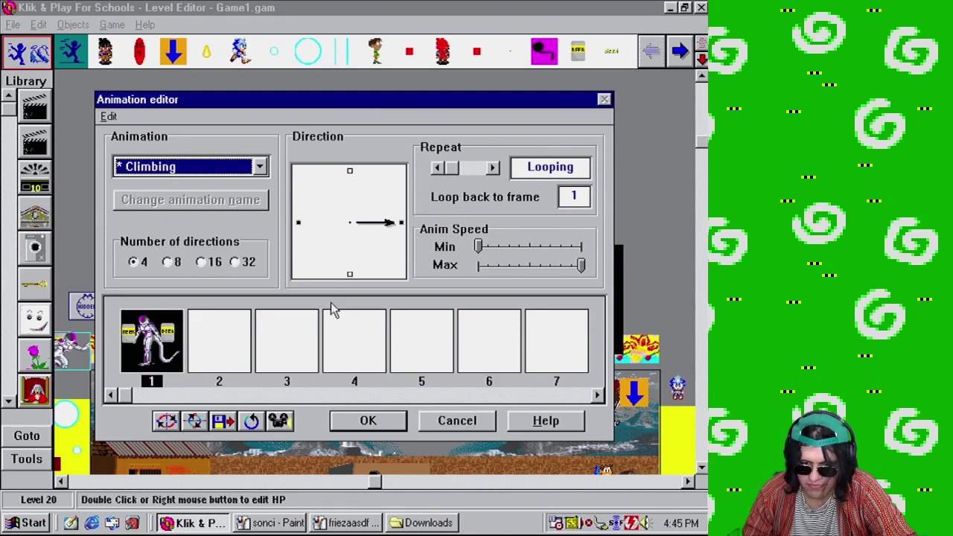
click(298, 223)
drag(135, 342, 220, 343)
click(223, 342)
click(402, 224)
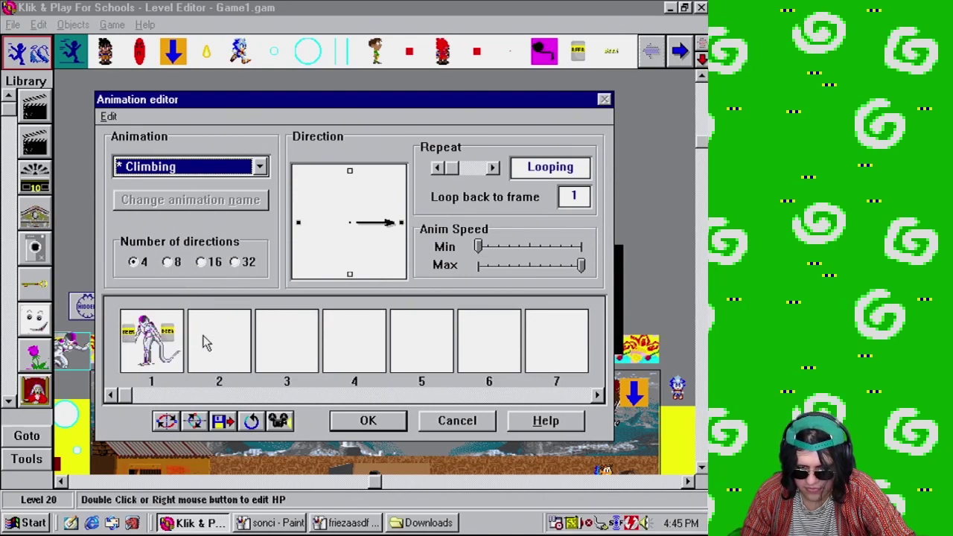
drag(186, 324, 195, 341)
key(Delete)
click(368, 421)
right_click(73, 343)
- Run the level to check the cutscene with Frieza's edited Climbing animation, moving Sonic around, and close the test
click(114, 25)
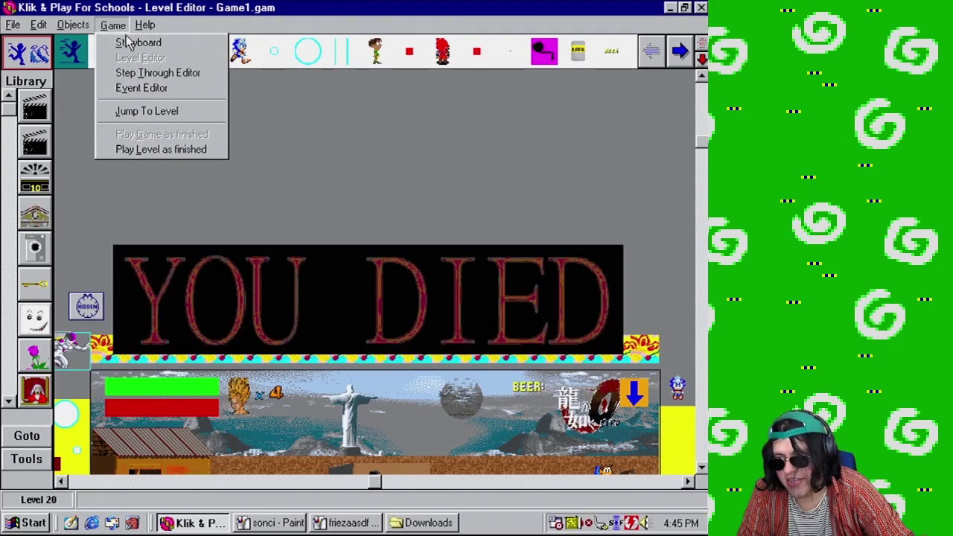
click(174, 149)
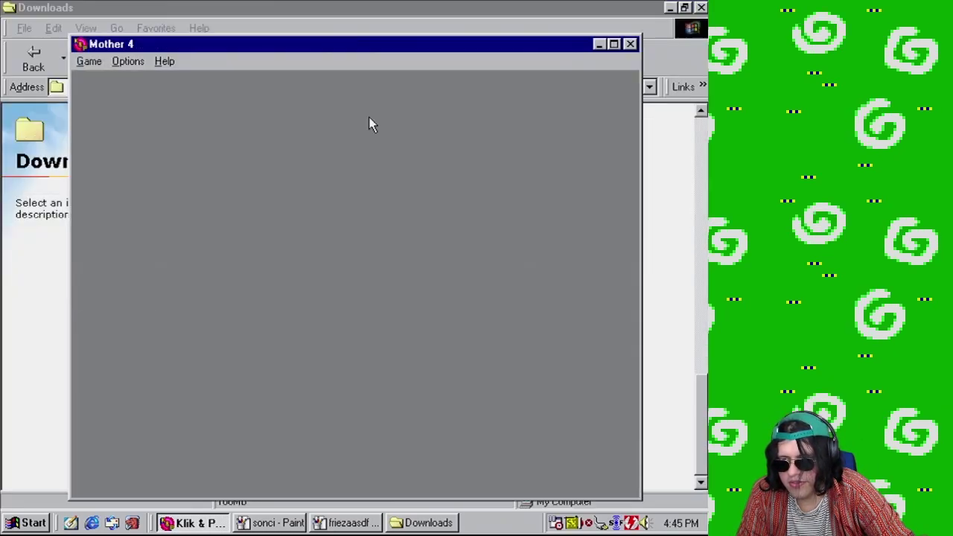
key(Right)
key(Right)
key(Down)
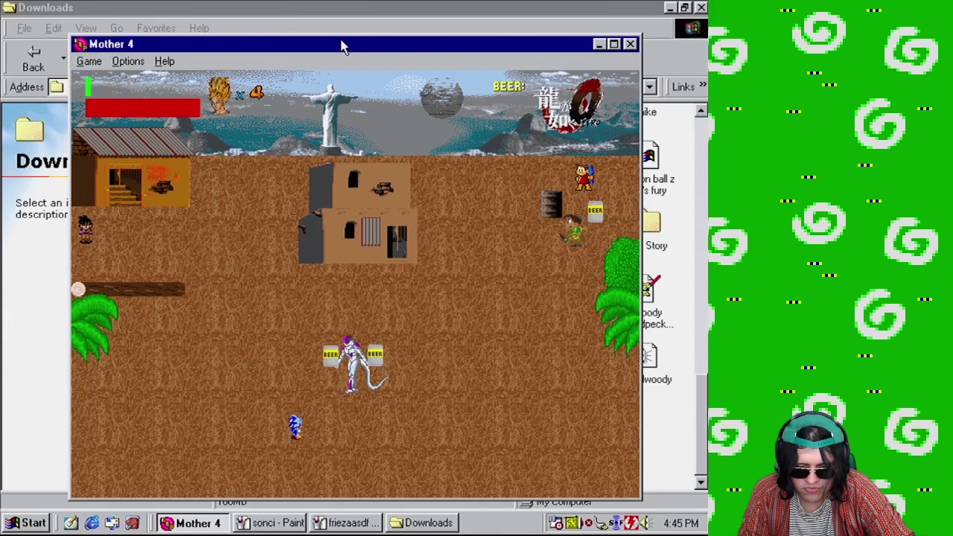
click(629, 45)
- In event 174's Cutscene Frieza action, extend the alterable value A expression to Value A("Cutscene Frieza") / 2 / 2 and check its validity
click(112, 23)
click(164, 89)
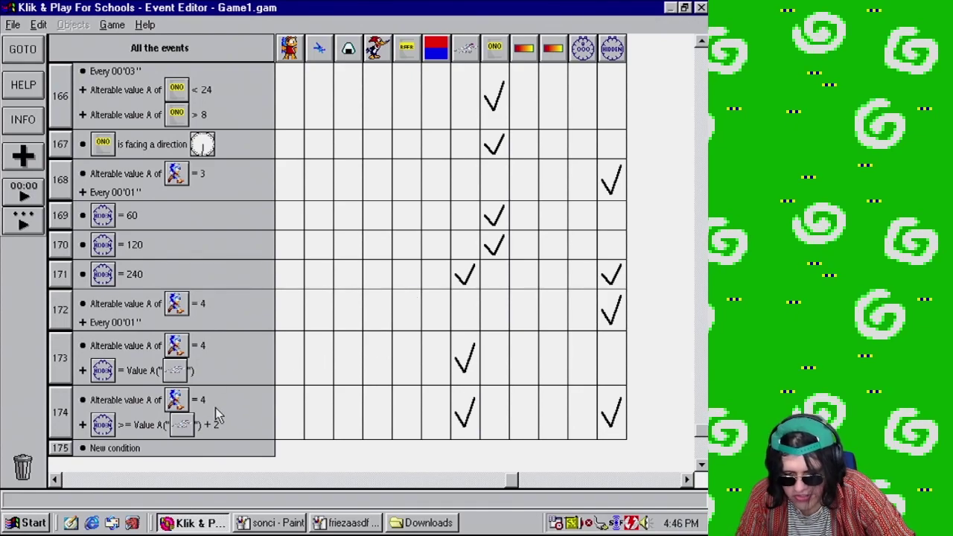
right_click(461, 410)
click(506, 397)
click(374, 251)
right_click(374, 250)
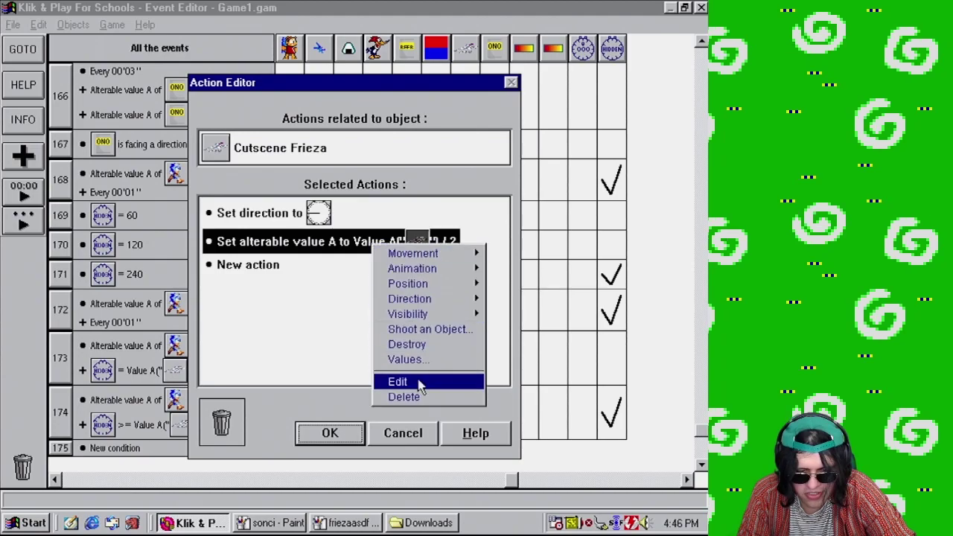
click(420, 383)
click(371, 262)
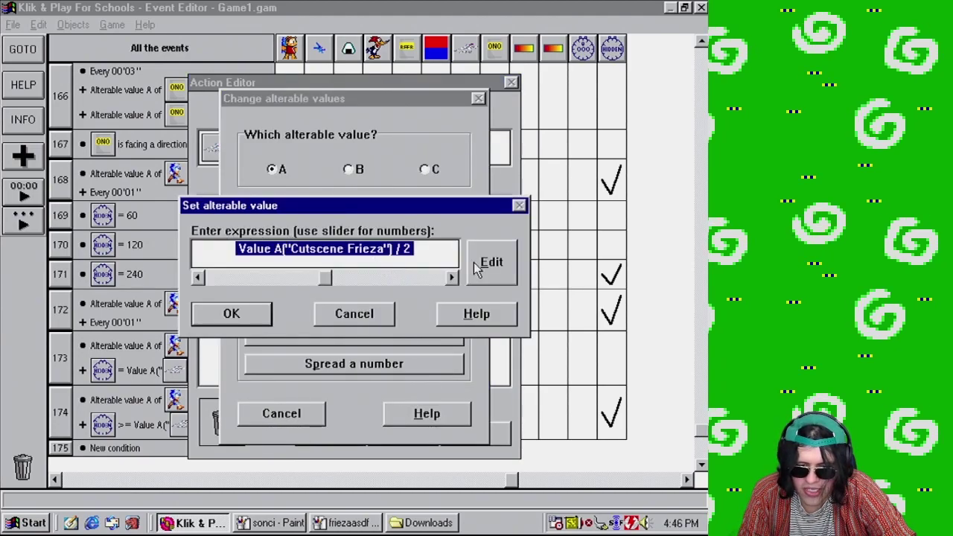
click(490, 263)
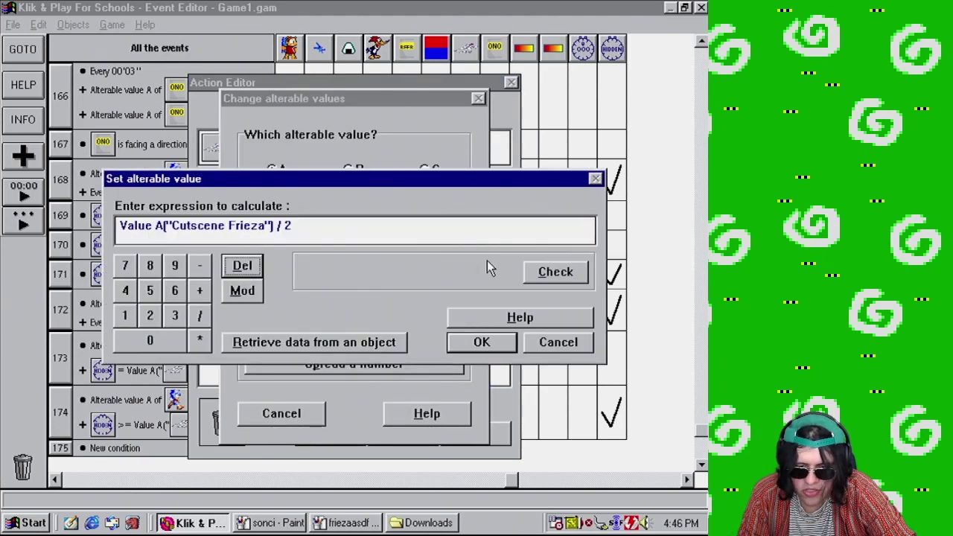
click(314, 226)
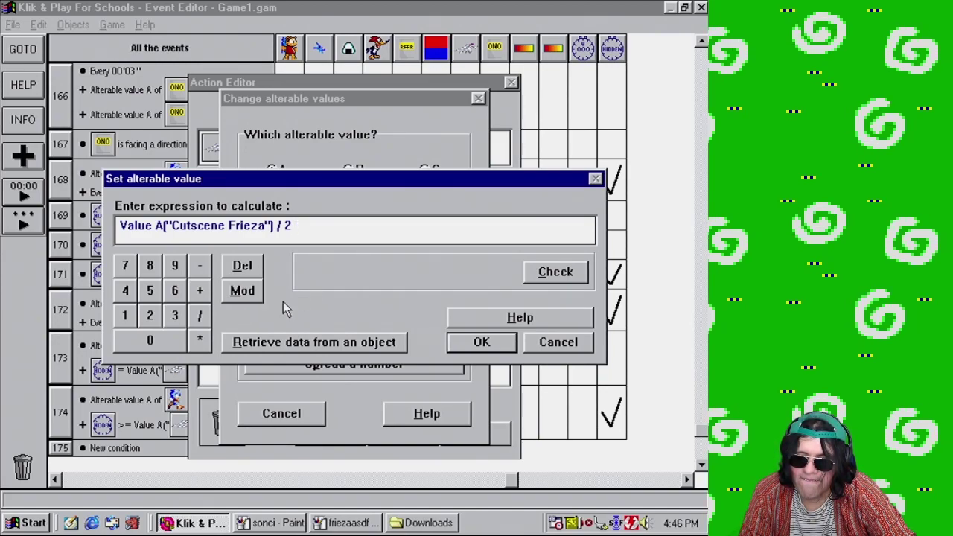
click(200, 316)
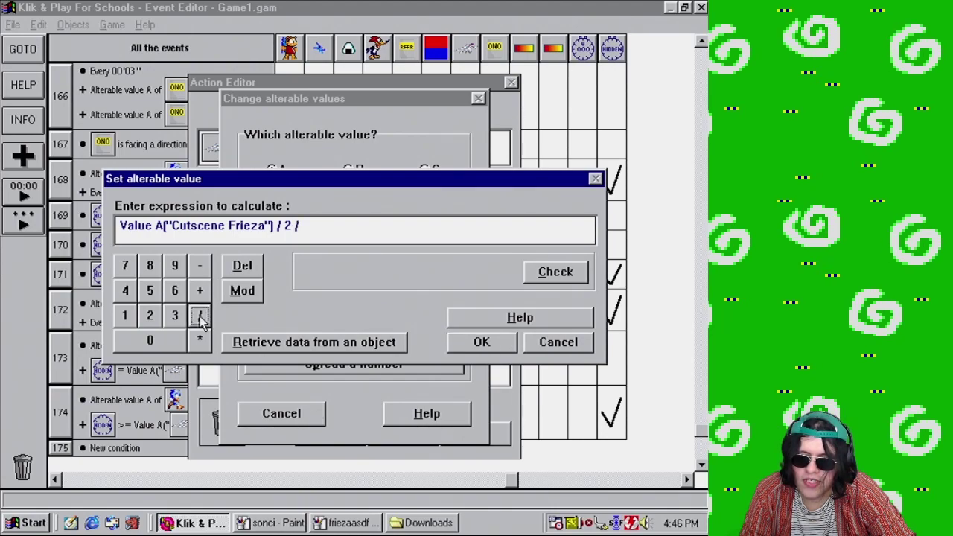
click(150, 315)
click(568, 275)
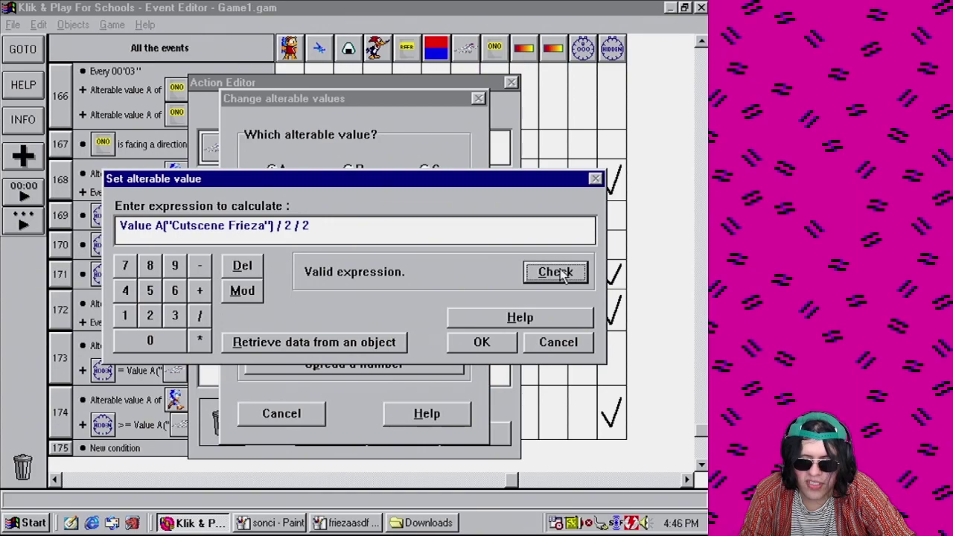
- Append + Value A("Cutscene Frieza") / 2 to the alterable value A expression and accept the action changes
click(117, 225)
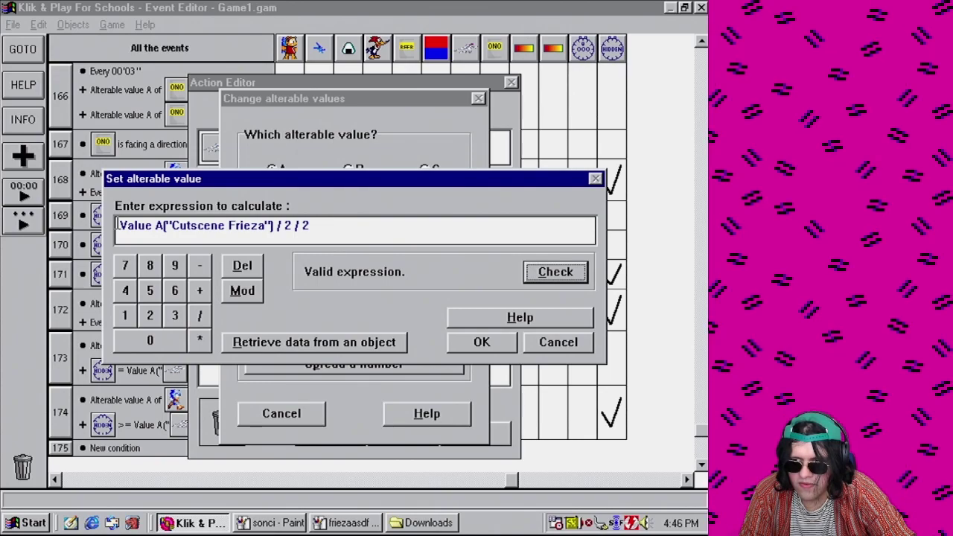
click(340, 224)
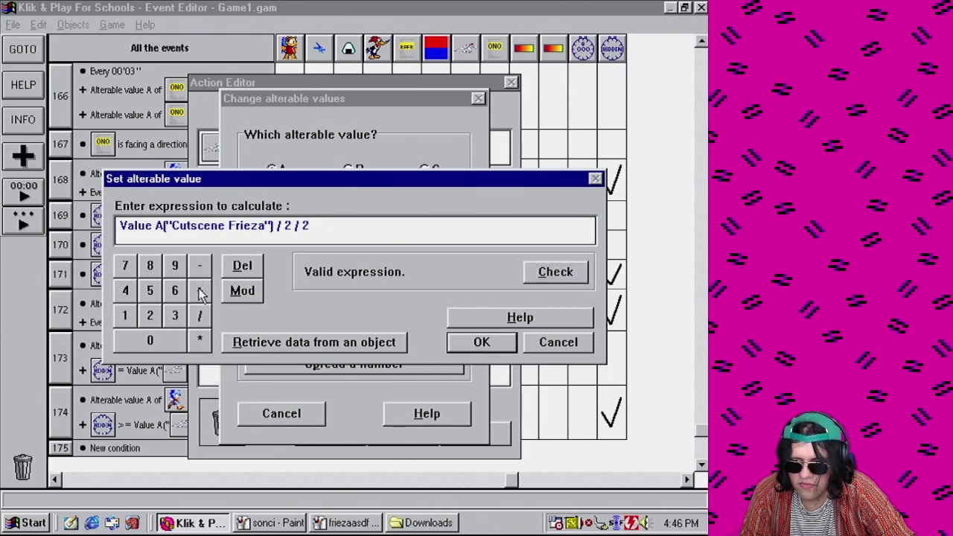
click(200, 290)
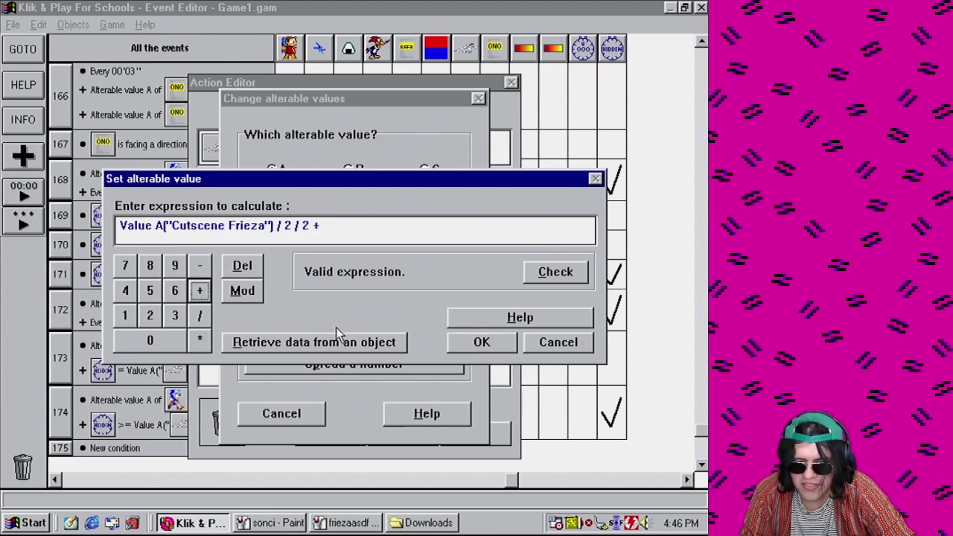
double_click(288, 226)
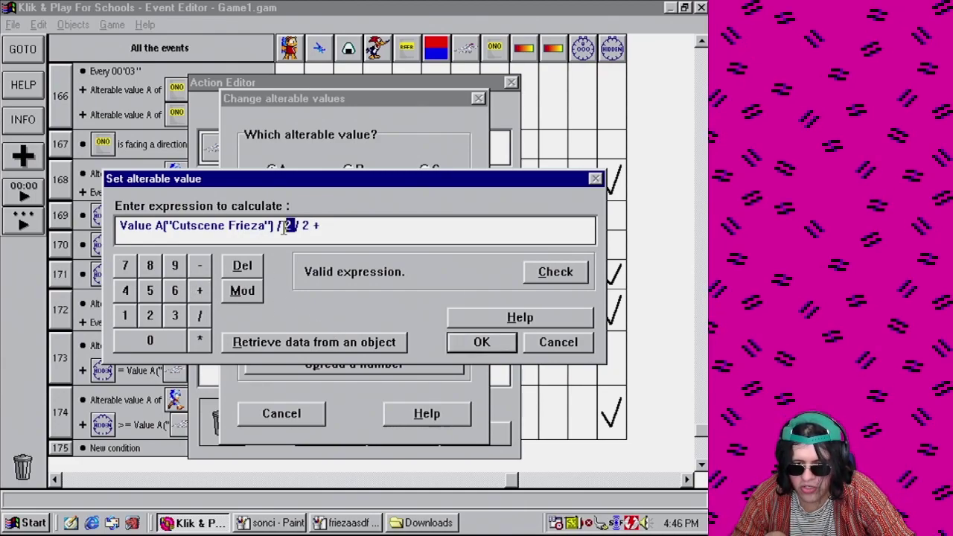
drag(290, 225, 106, 219)
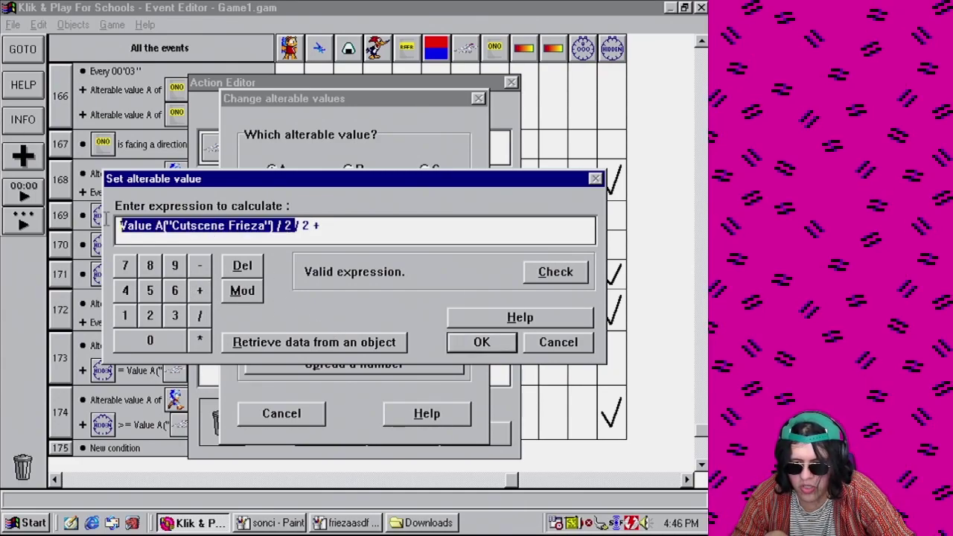
key(ctrl+c)
click(365, 228)
key(ctrl+v)
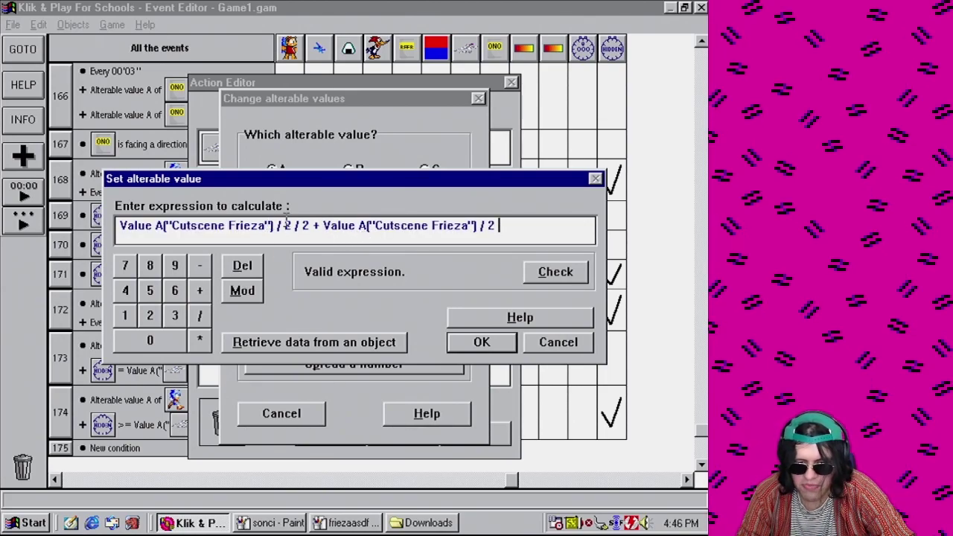
click(497, 342)
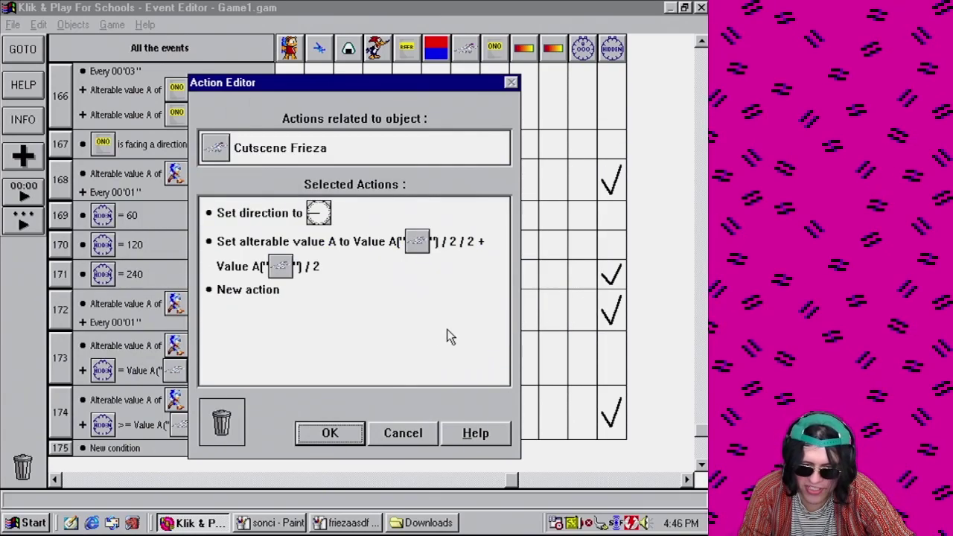
click(329, 433)
- Play the level again to check the cutscene timing with the summed alterable value expression, and close the test
click(112, 25)
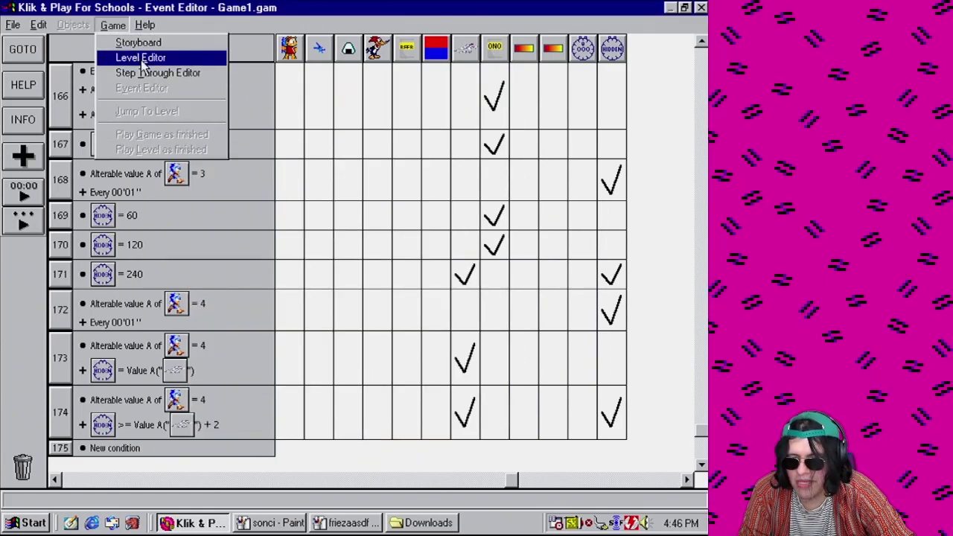
click(142, 58)
click(113, 24)
click(177, 149)
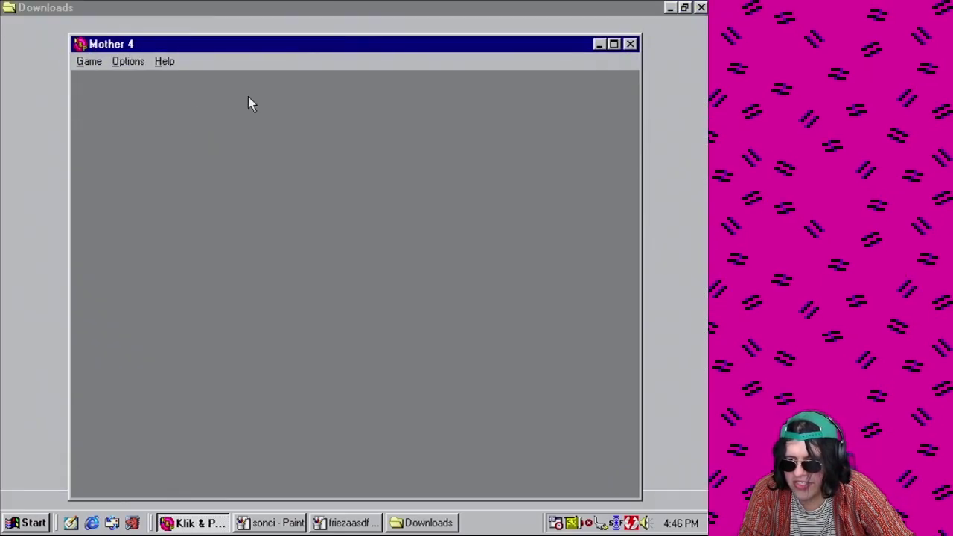
key(Right)
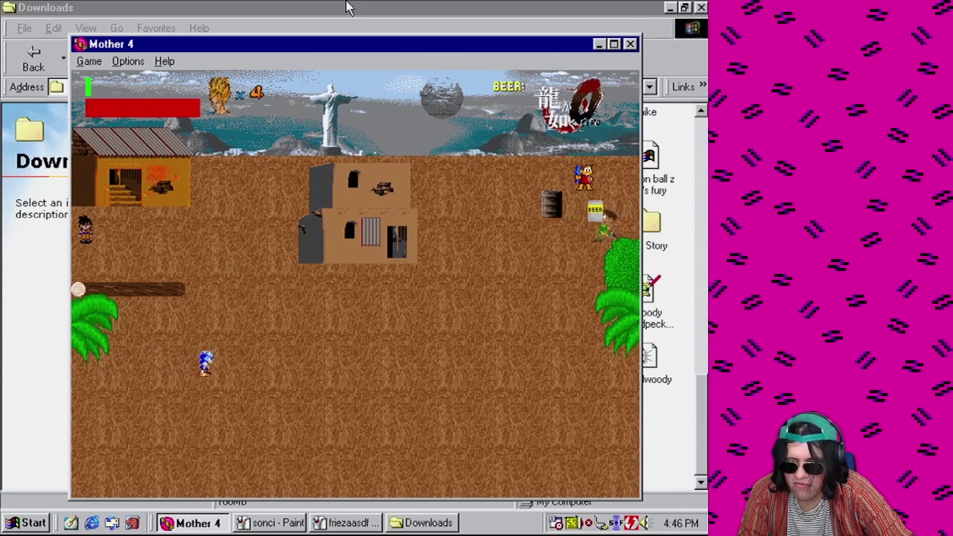
key(Down)
key(Left)
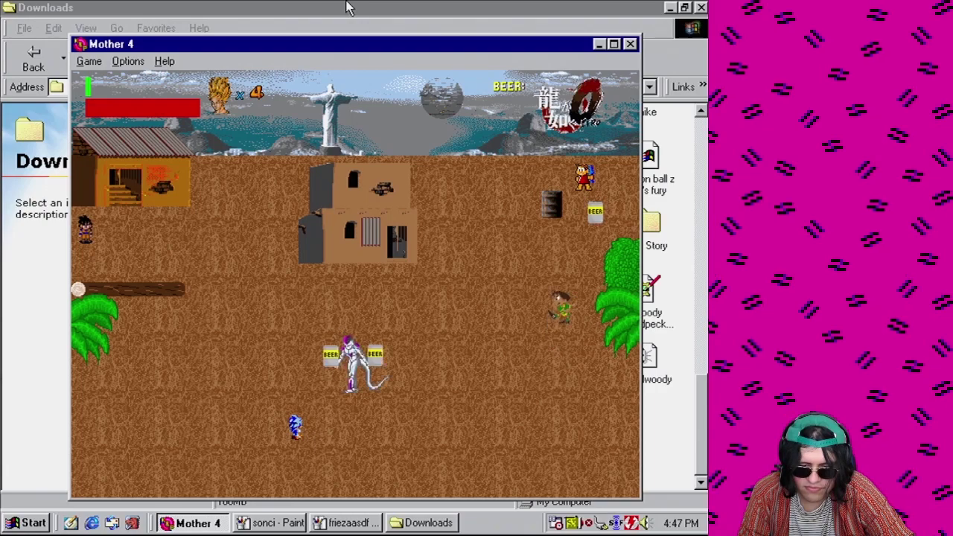
click(630, 44)
- In event 174's Cutscene Frieza action, add another / 2 to the first term of the alterable value A expression and accept it
click(113, 24)
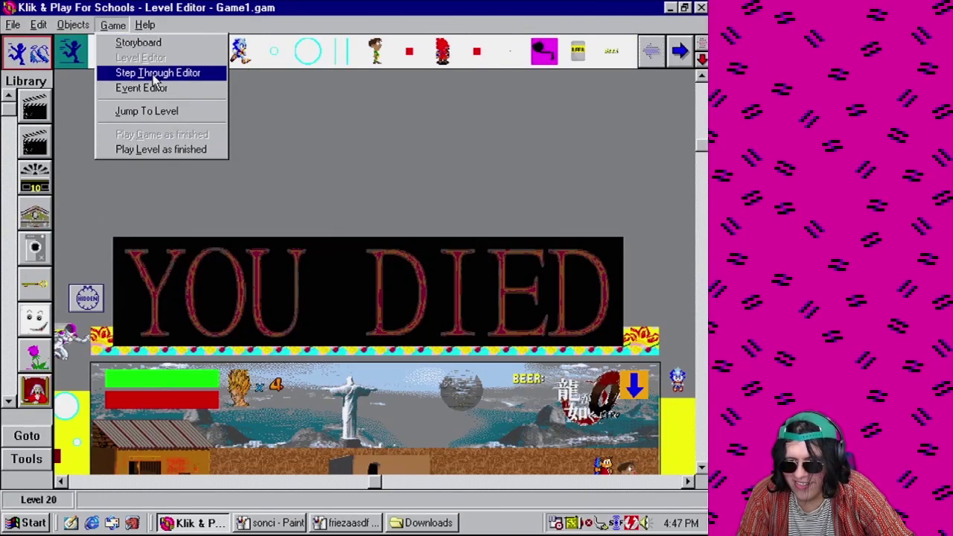
click(149, 70)
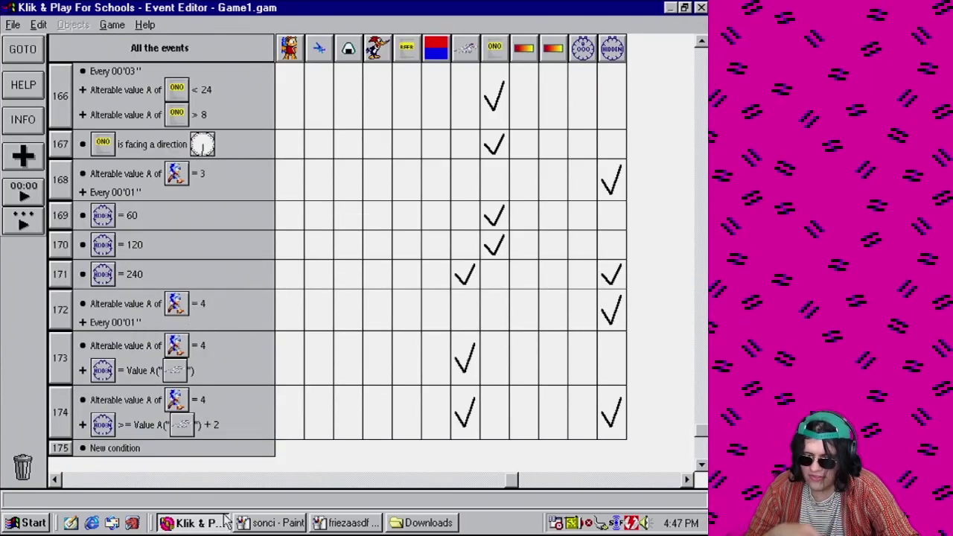
double_click(463, 422)
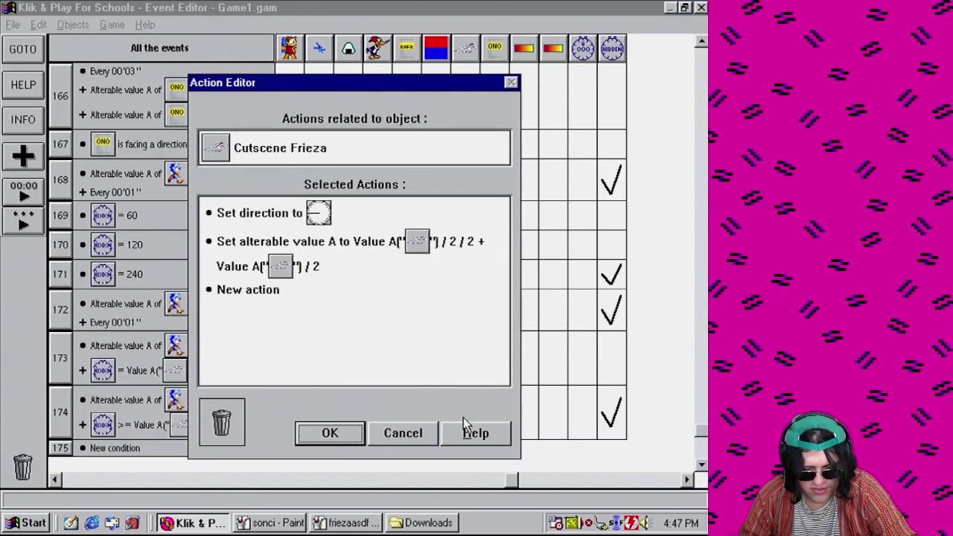
right_click(314, 268)
click(335, 402)
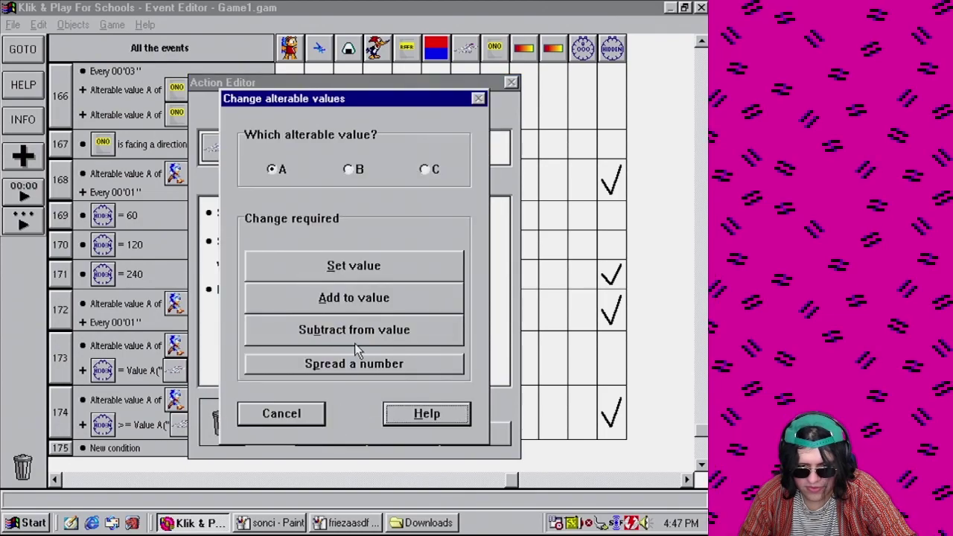
click(363, 275)
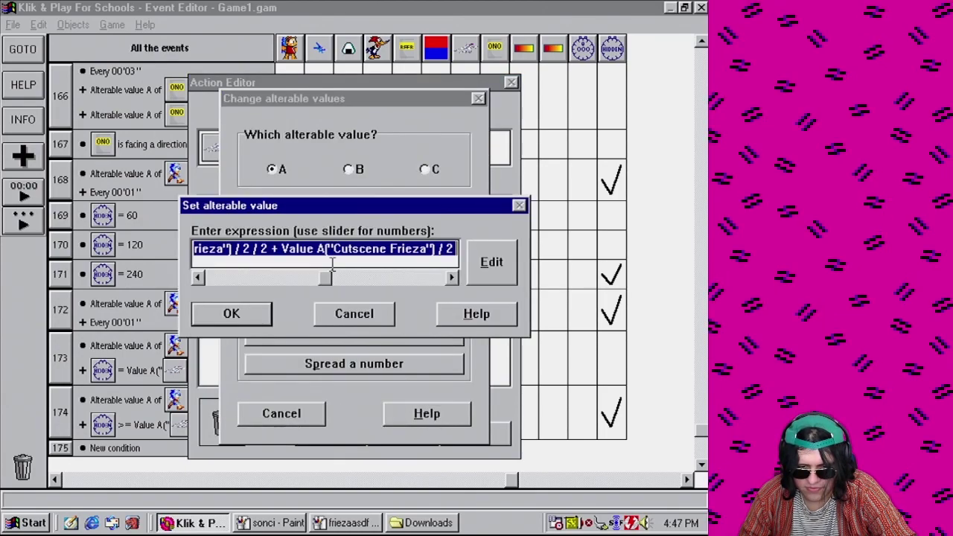
click(266, 249)
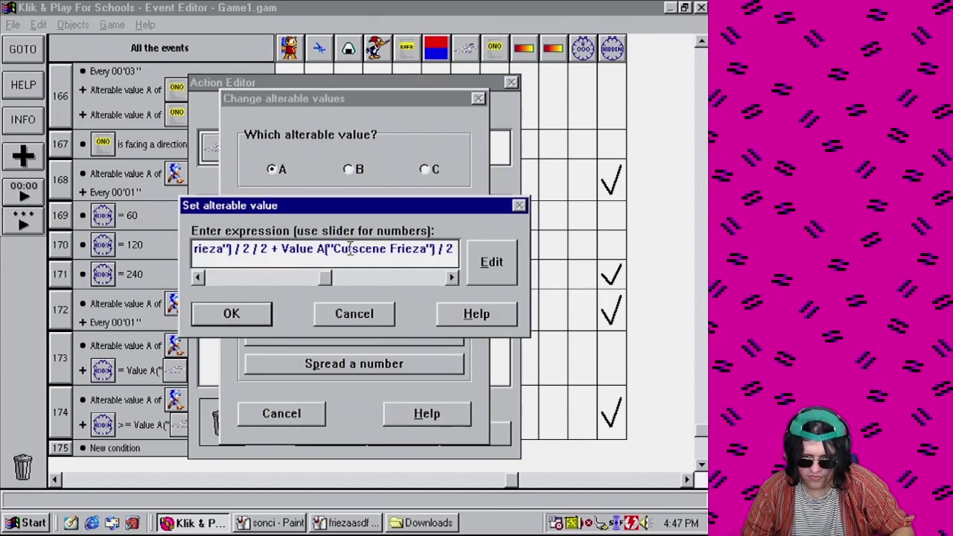
text(/2)
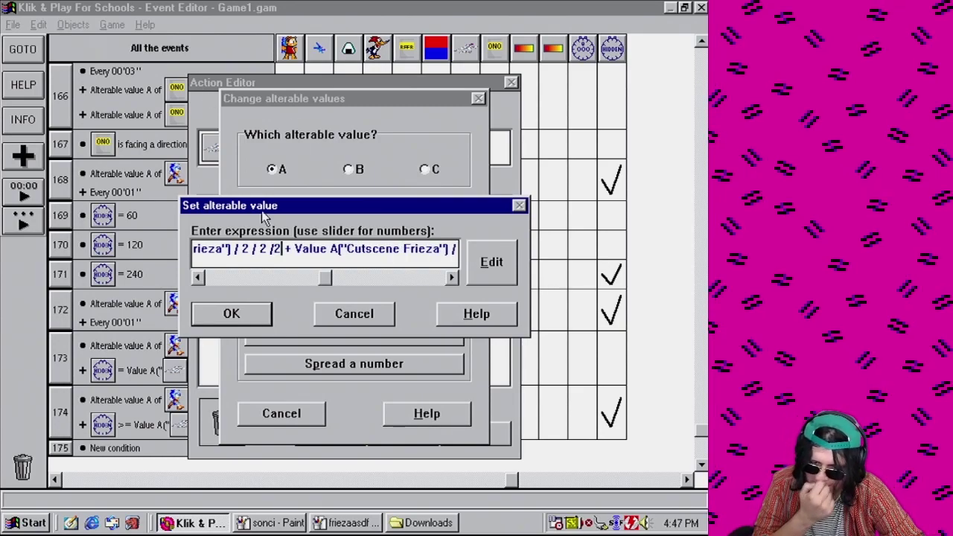
click(255, 315)
click(328, 434)
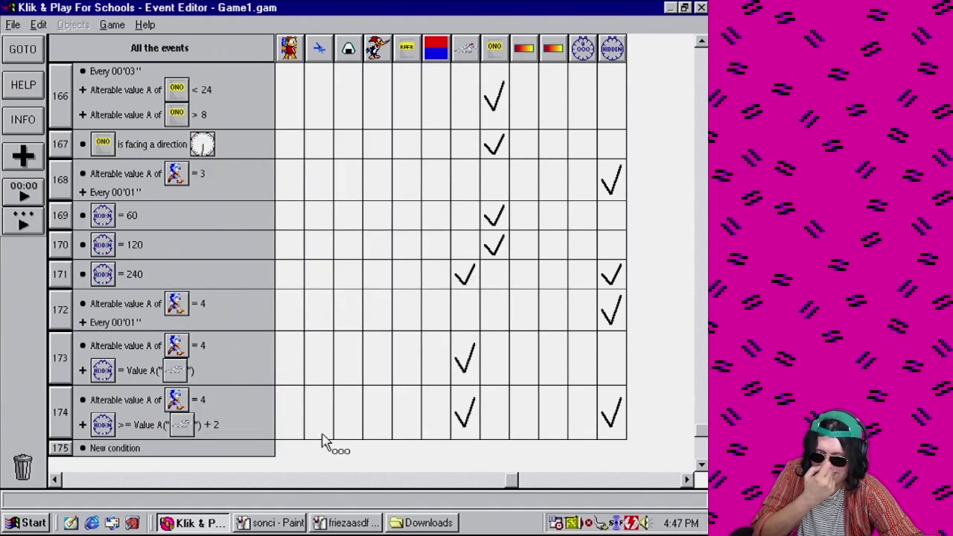
- Test the level with the additional division in Frieza's alterable value, and close the game window
click(113, 25)
click(125, 58)
click(112, 24)
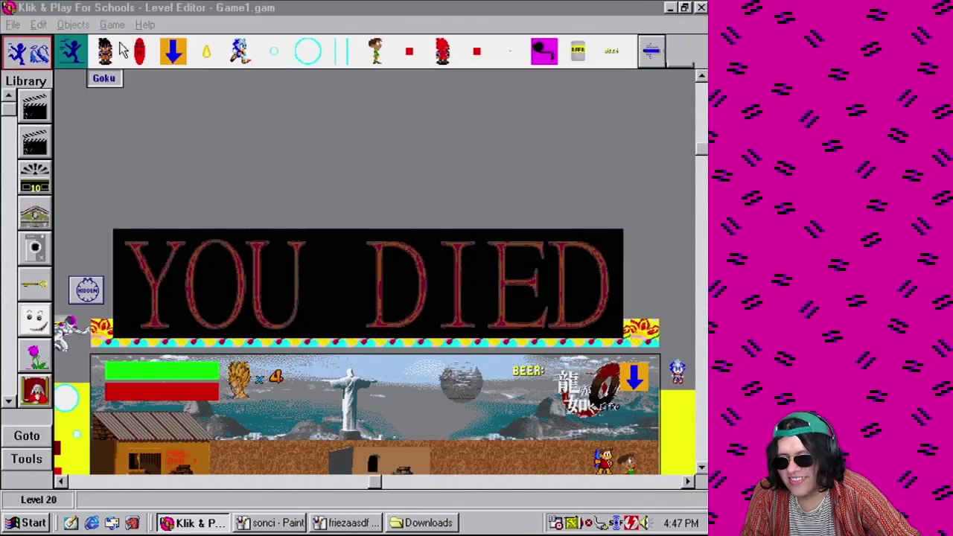
click(145, 147)
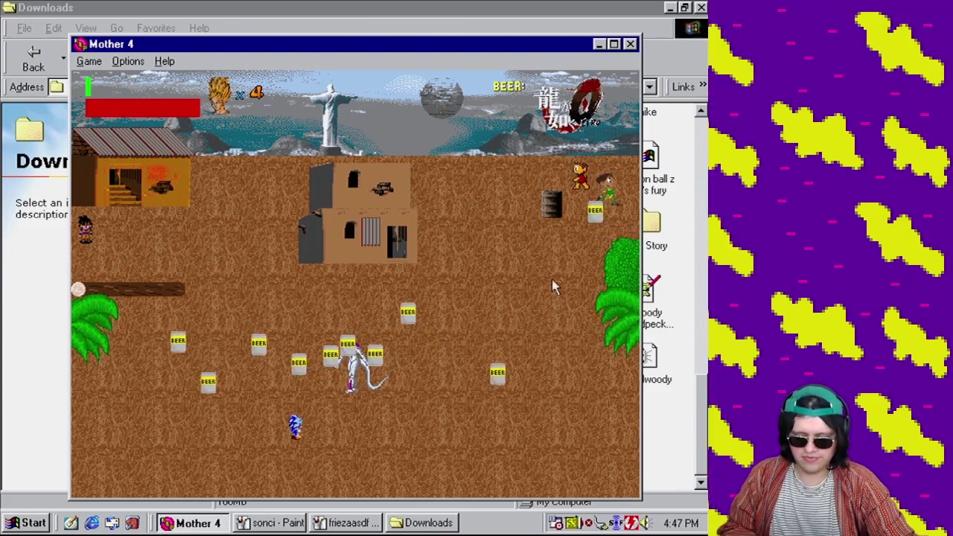
click(632, 45)
- In event 174's Cutscene Frieza action, set alterable value A to Value A("Cutscene Frieza") / 4 + Value A("Cutscene Frieza") / 2
click(112, 24)
click(152, 89)
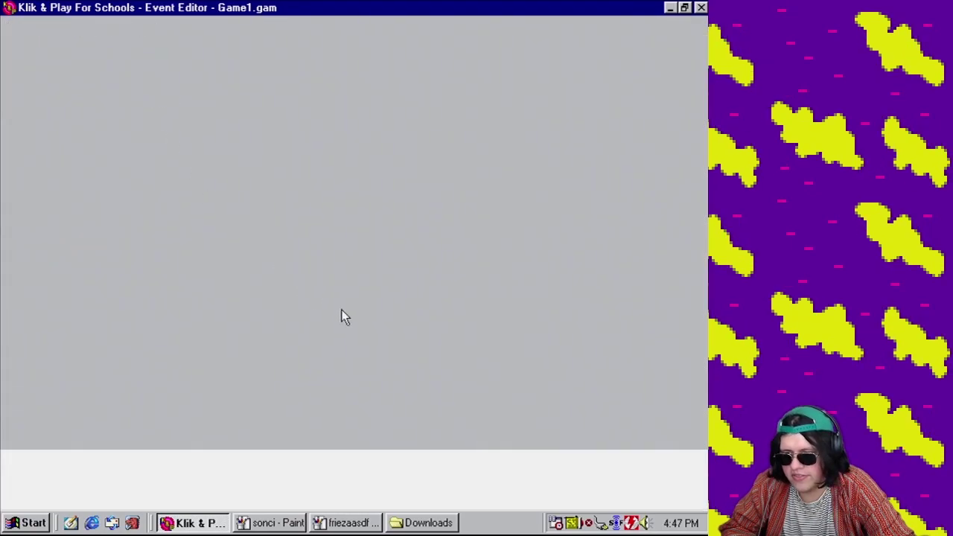
click(465, 413)
click(373, 241)
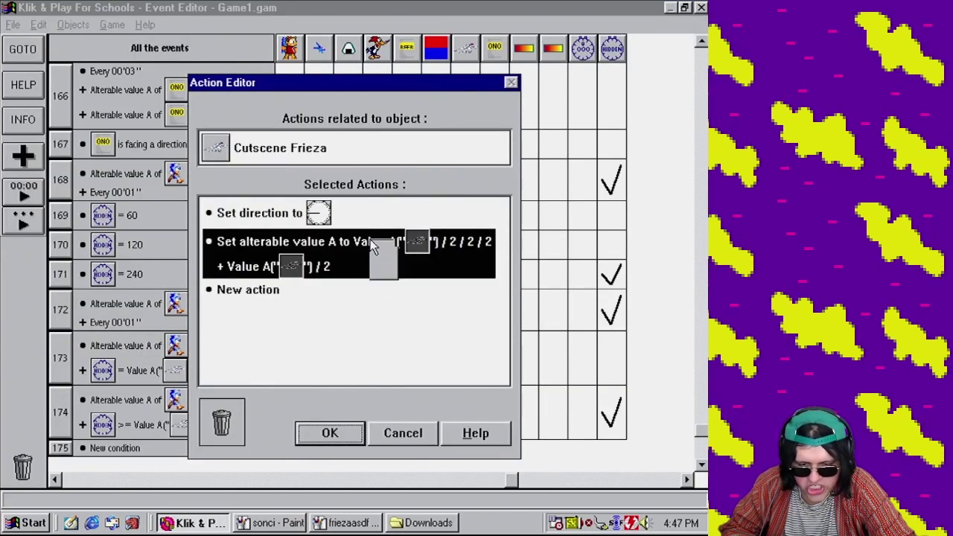
right_click(372, 239)
click(395, 353)
click(384, 279)
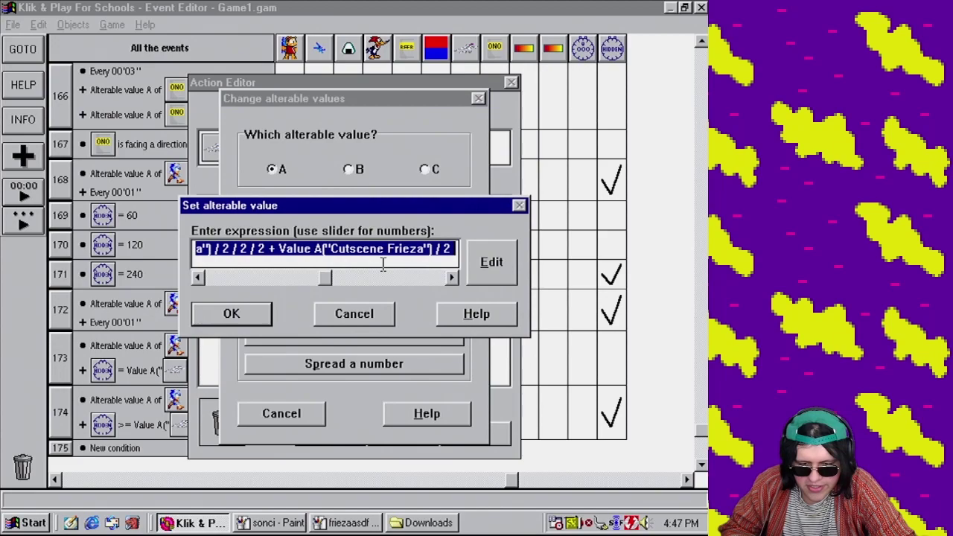
click(490, 263)
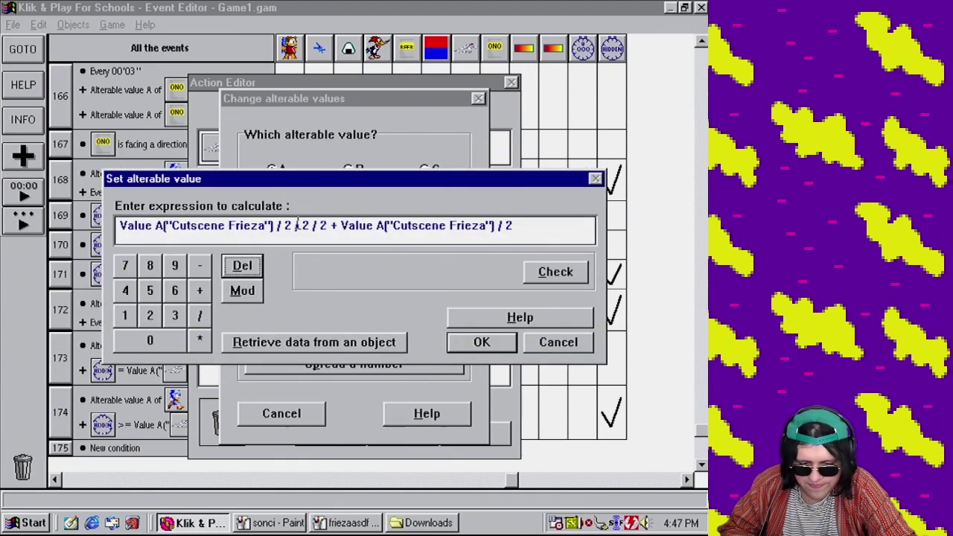
click(324, 222)
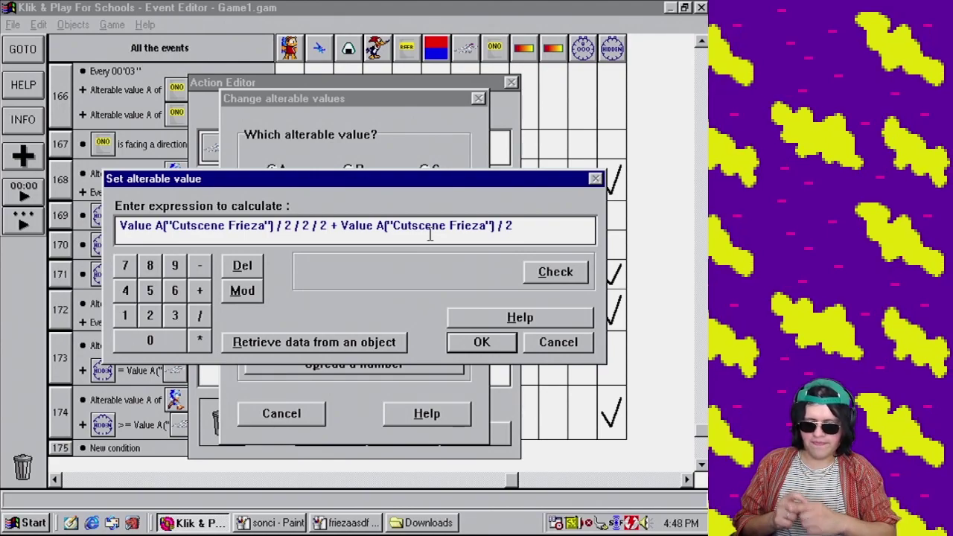
key(BackSpace)
key(BackSpace)
key(BackSpace)
key(BackSpace)
key(BackSpace)
key(BackSpace)
key(BackSpace)
key(BackSpace)
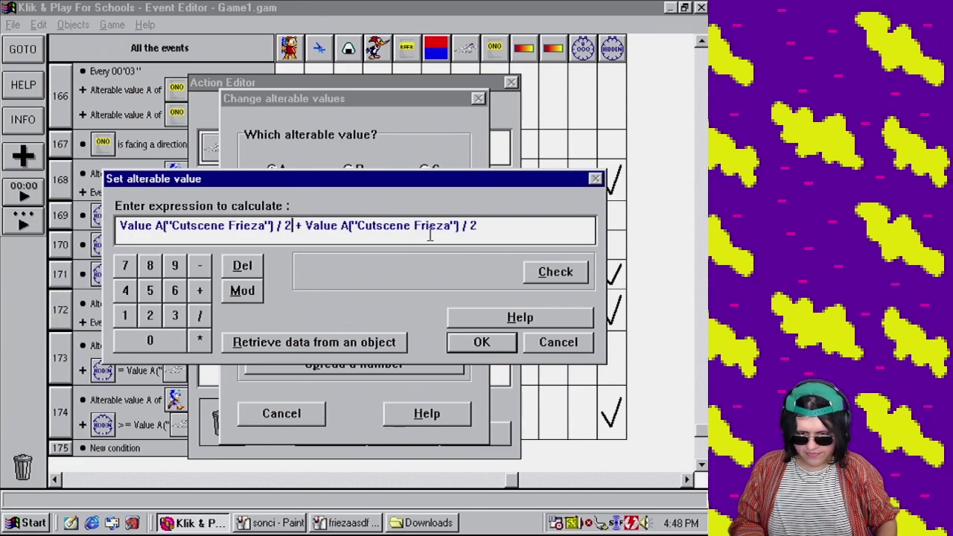
key(BackSpace)
text(4)
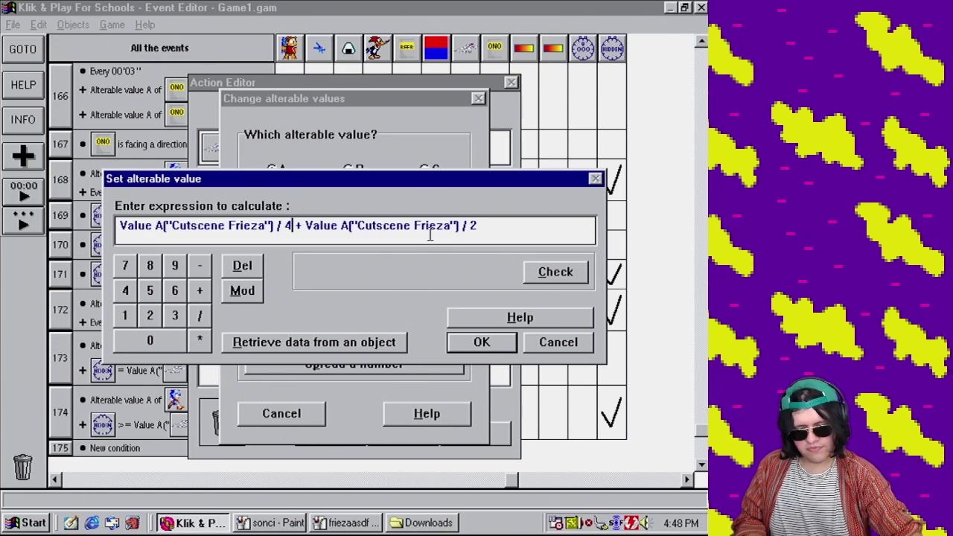
click(481, 344)
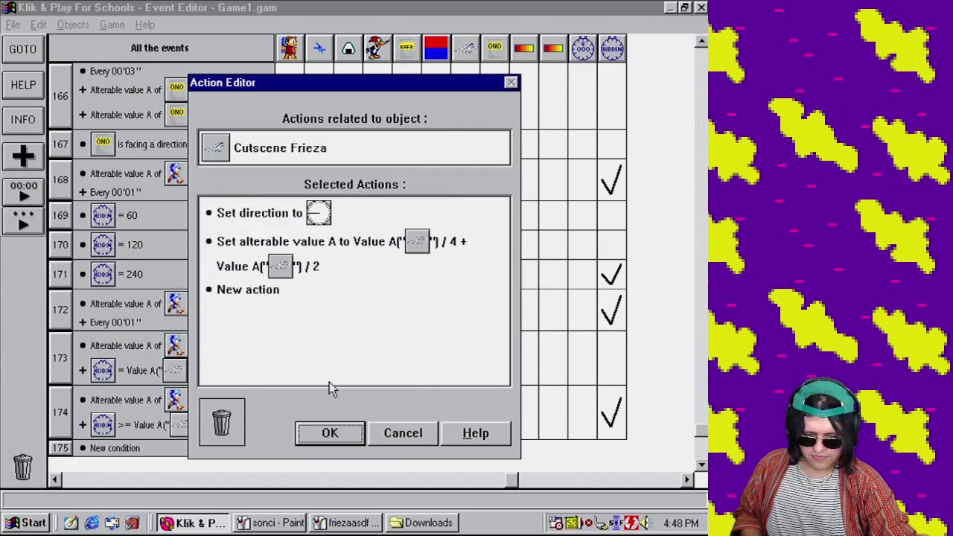
click(328, 432)
- Play the level to check the cutscene timing with the / 4 term, and close the game window
click(113, 25)
click(139, 57)
click(112, 25)
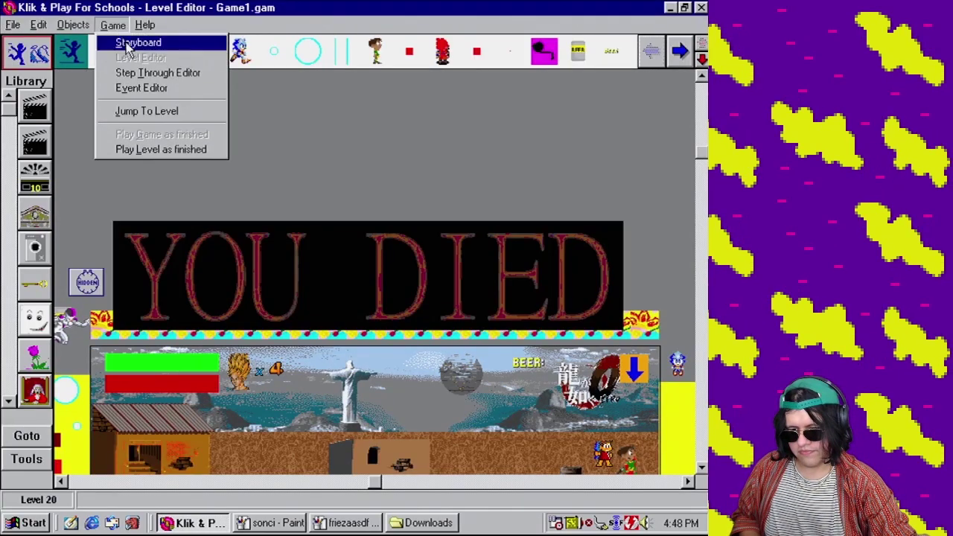
click(170, 149)
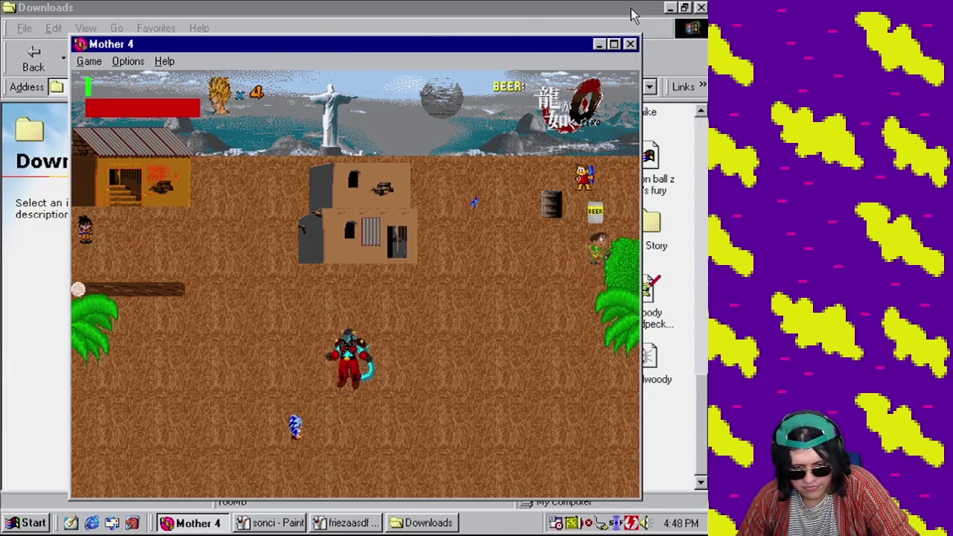
click(629, 44)
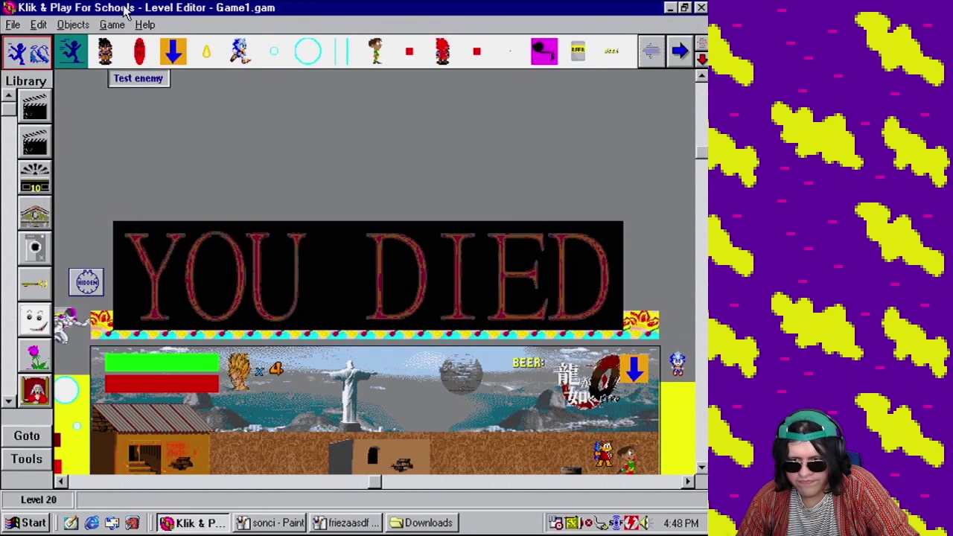
- In event 174's Cutscene Frieza action, change the first term's divisor to 3 in the alterable value A expression and accept it
click(111, 25)
click(142, 87)
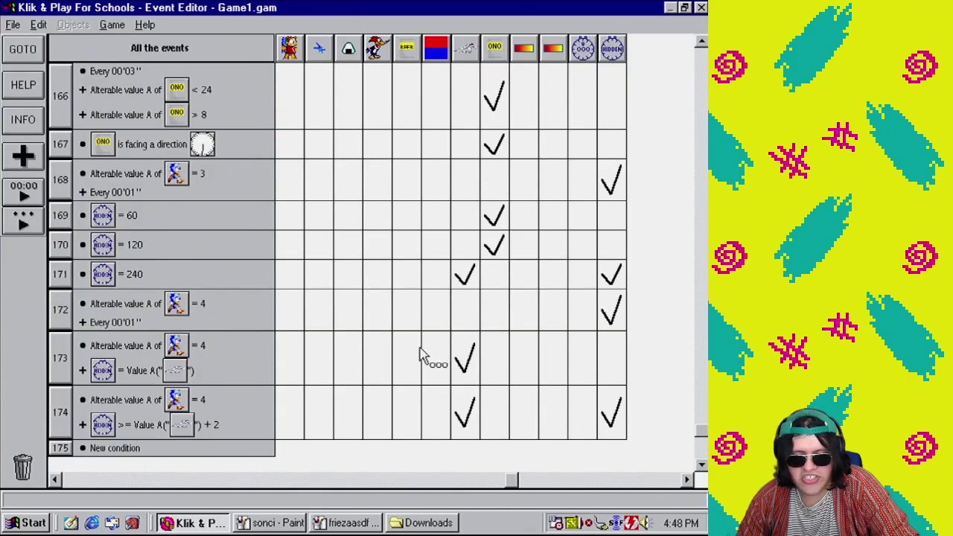
mouse_move(459, 418)
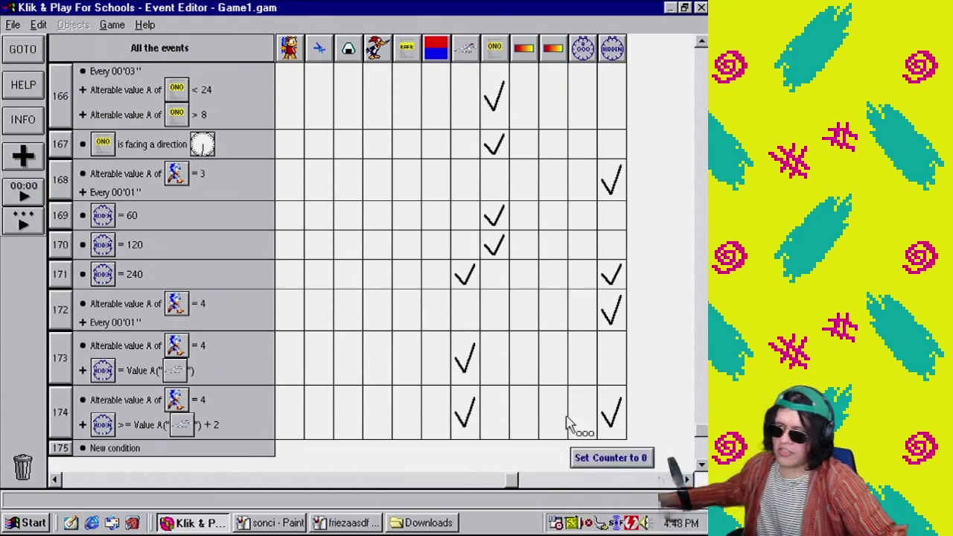
double_click(468, 415)
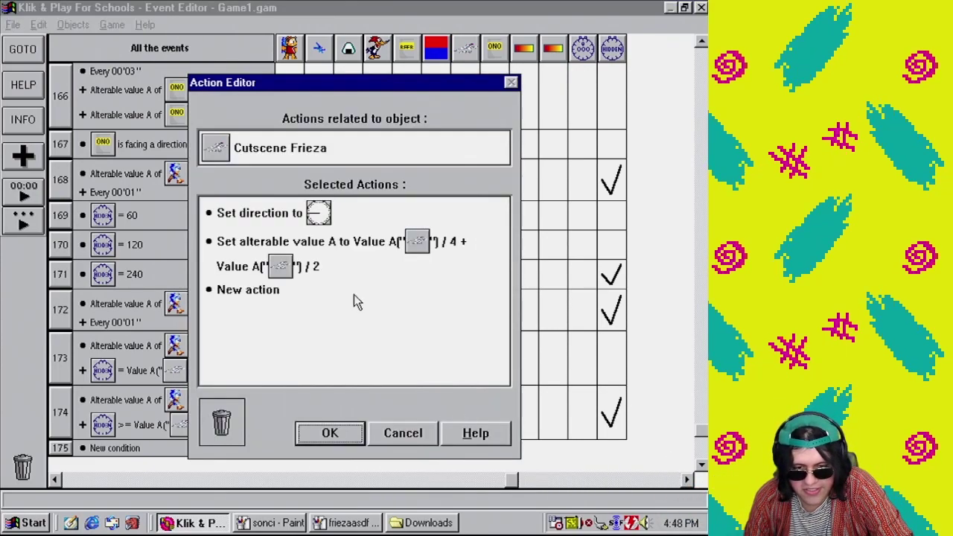
right_click(306, 266)
click(364, 402)
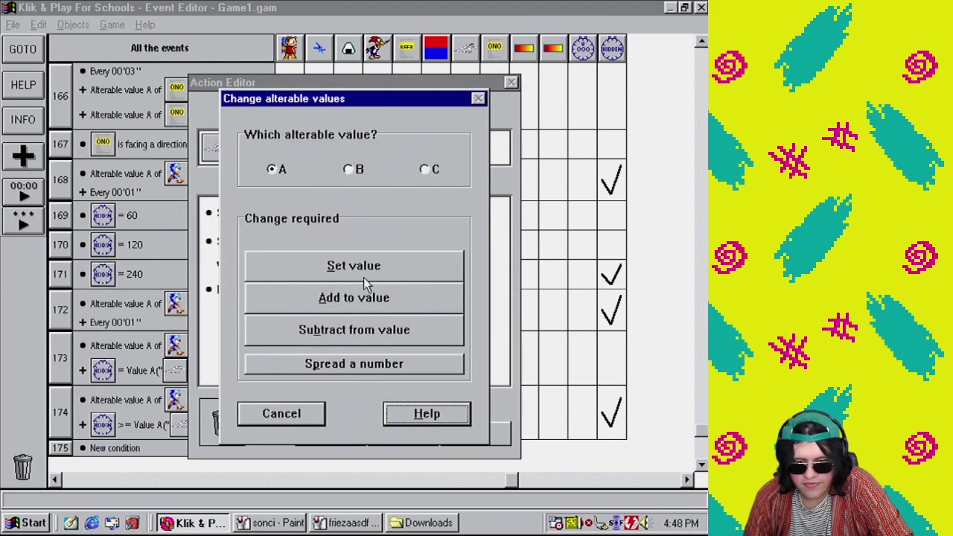
click(357, 278)
click(271, 253)
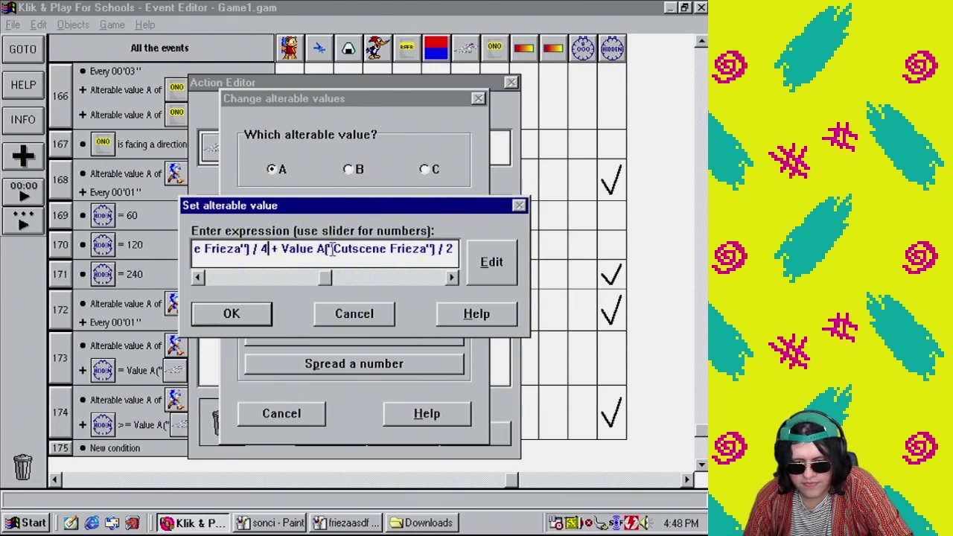
key(BackSpace)
text(3)
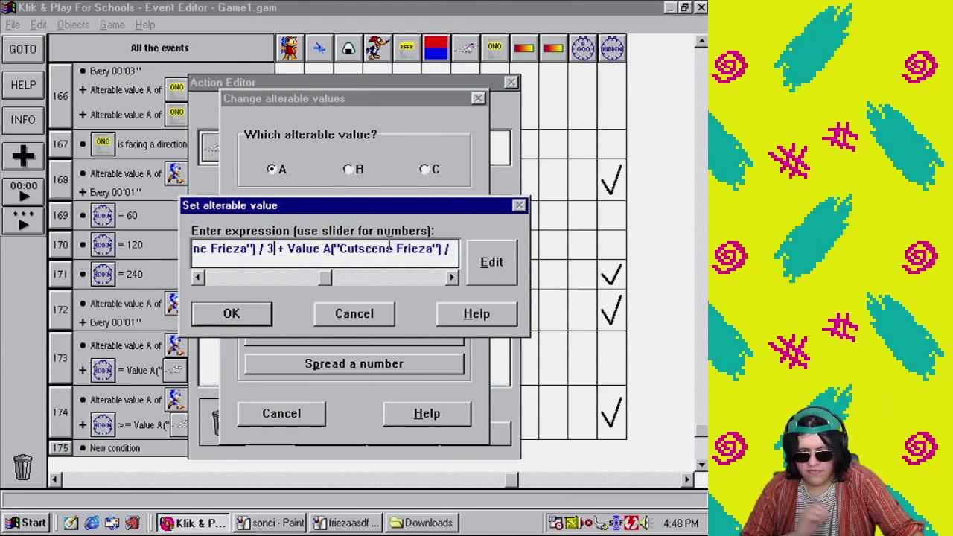
click(267, 314)
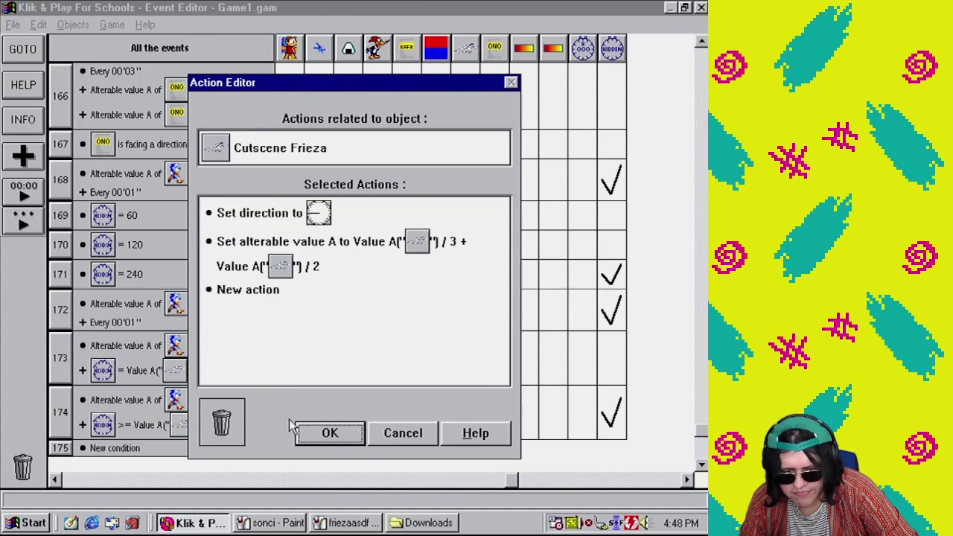
click(325, 434)
- Play the level again, moving Sonic to start the cutscene, check Frieza's timing with the / 3 term, and close the test
click(112, 25)
click(138, 56)
click(112, 24)
click(151, 150)
key(Right)
key(Right)
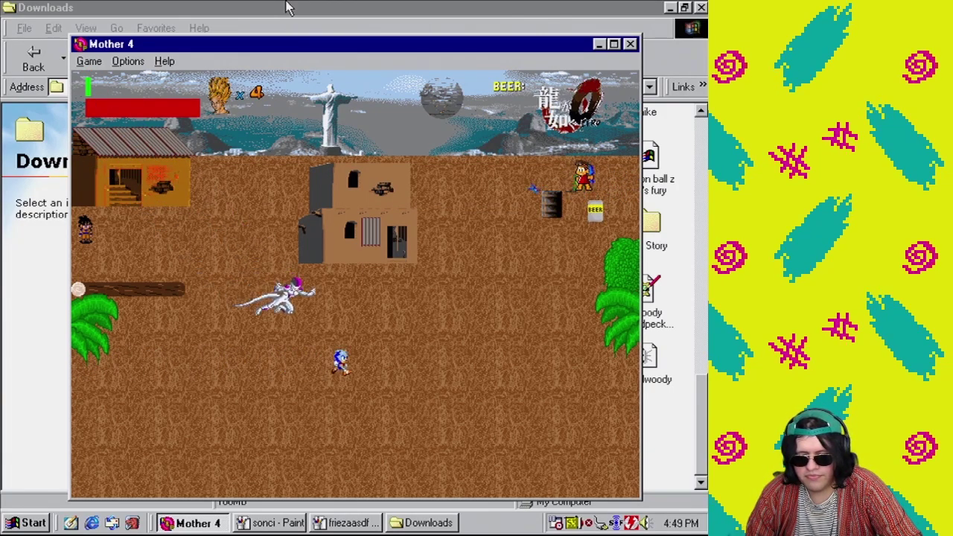
key(Down)
key(Left)
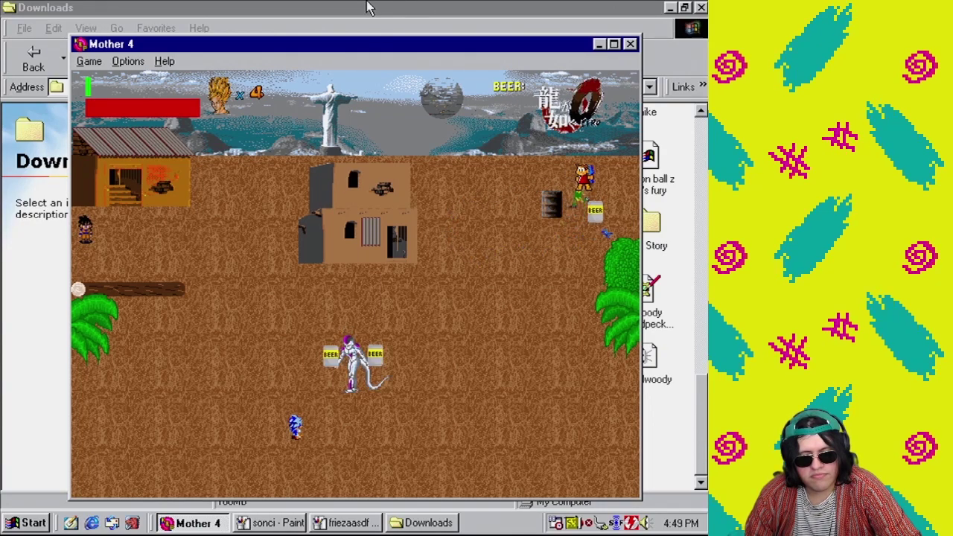
click(630, 44)
click(112, 24)
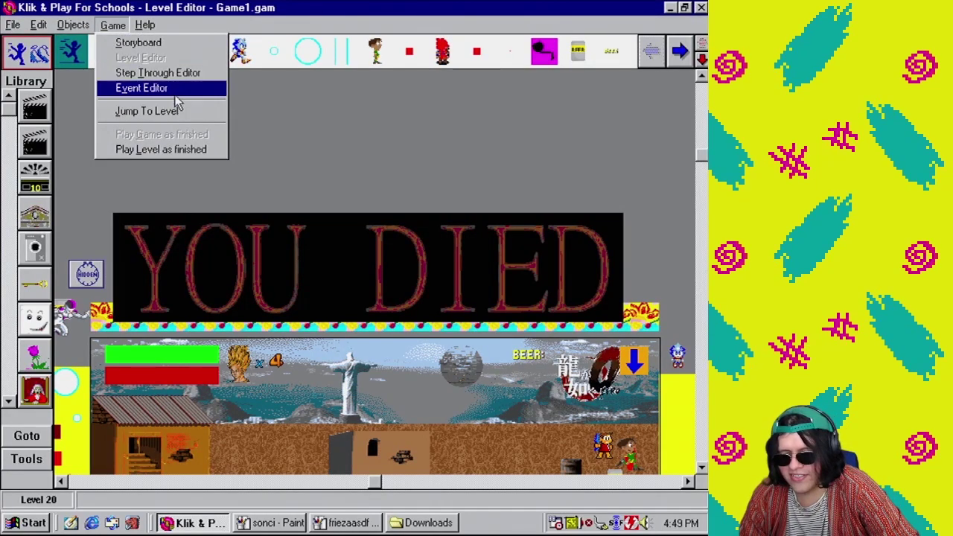
click(172, 89)
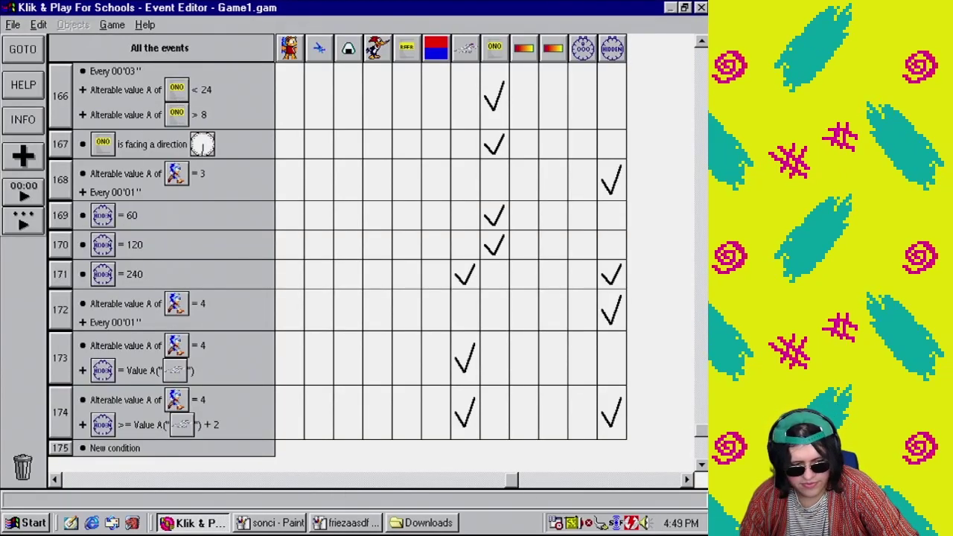
click(700, 433)
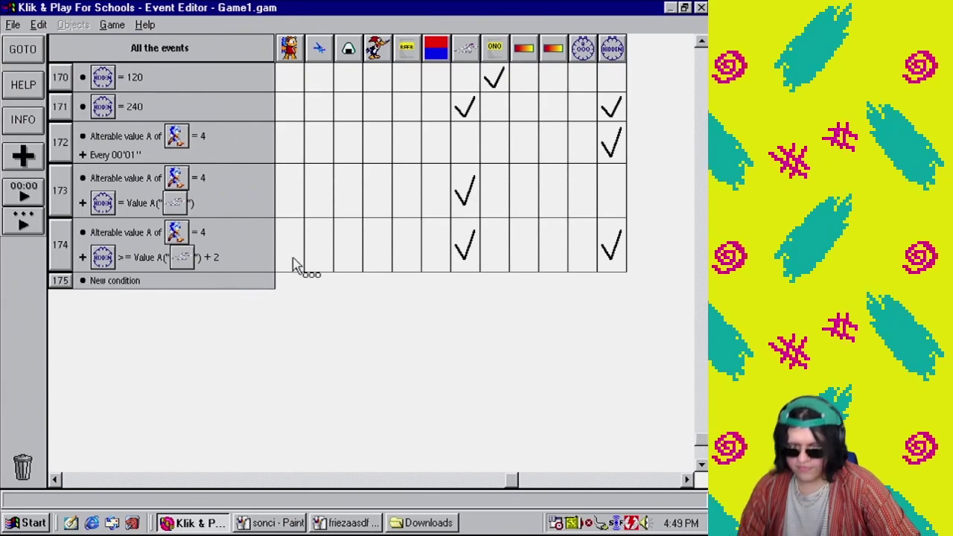
double_click(463, 213)
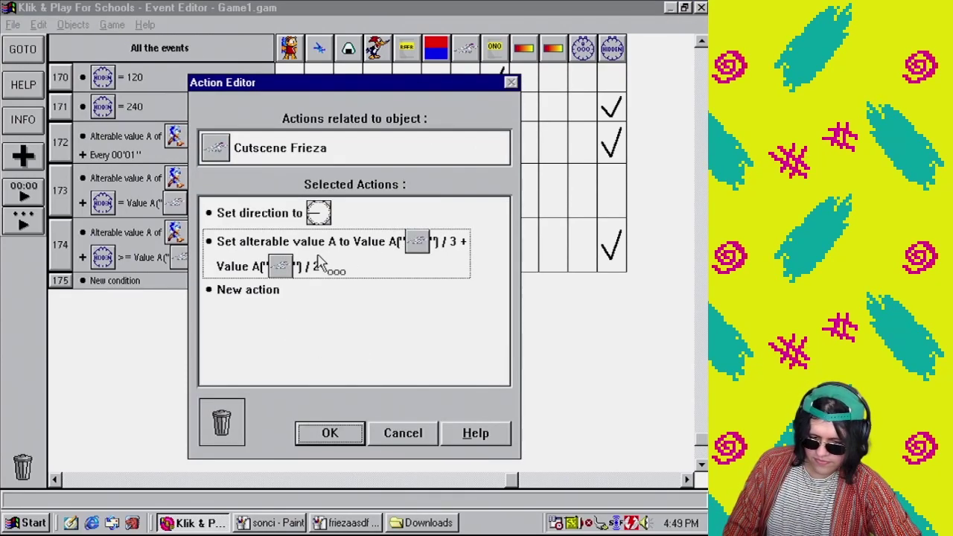
right_click(313, 281)
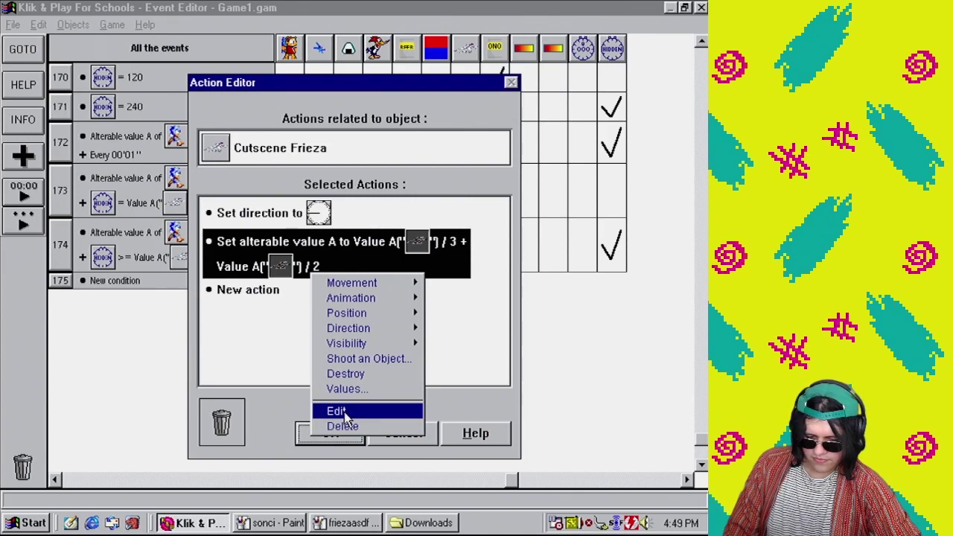
click(481, 398)
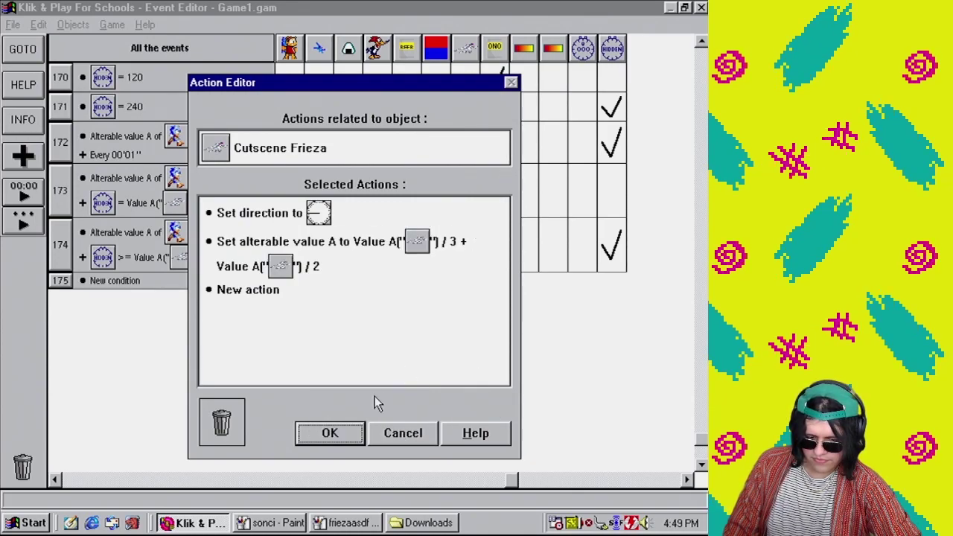
click(394, 435)
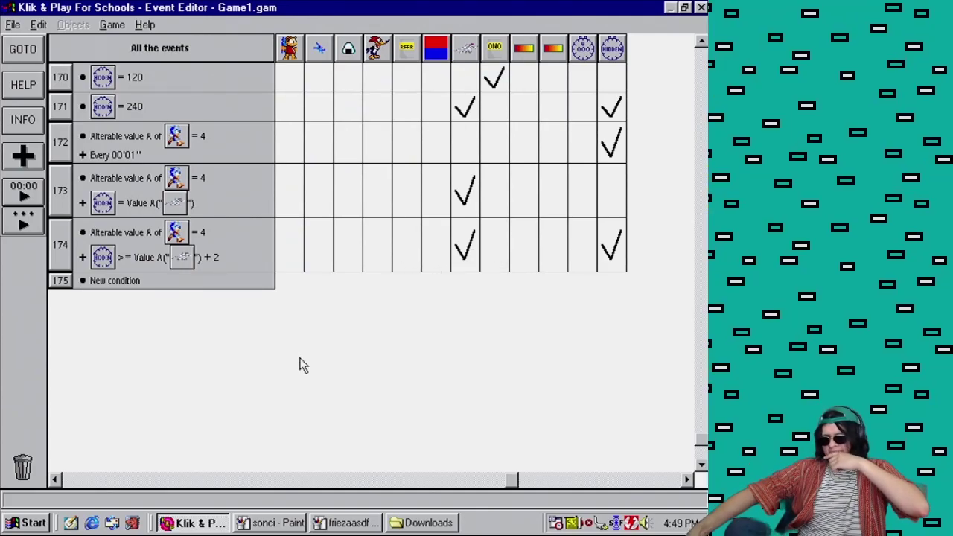
- In the Level Editor, start a new counter object displayed as Numbers and accept the default digit images
click(112, 24)
click(145, 58)
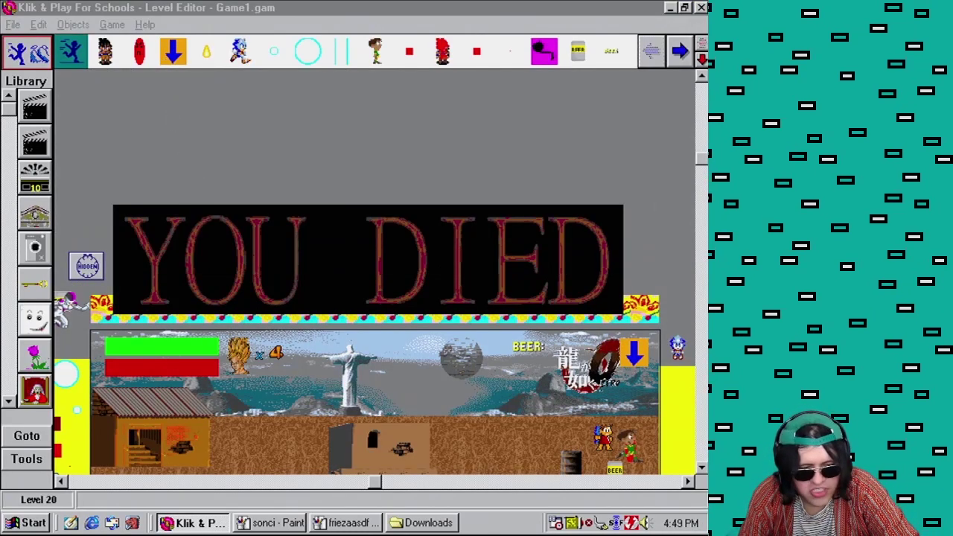
scroll(144, 313, down, 5)
click(27, 459)
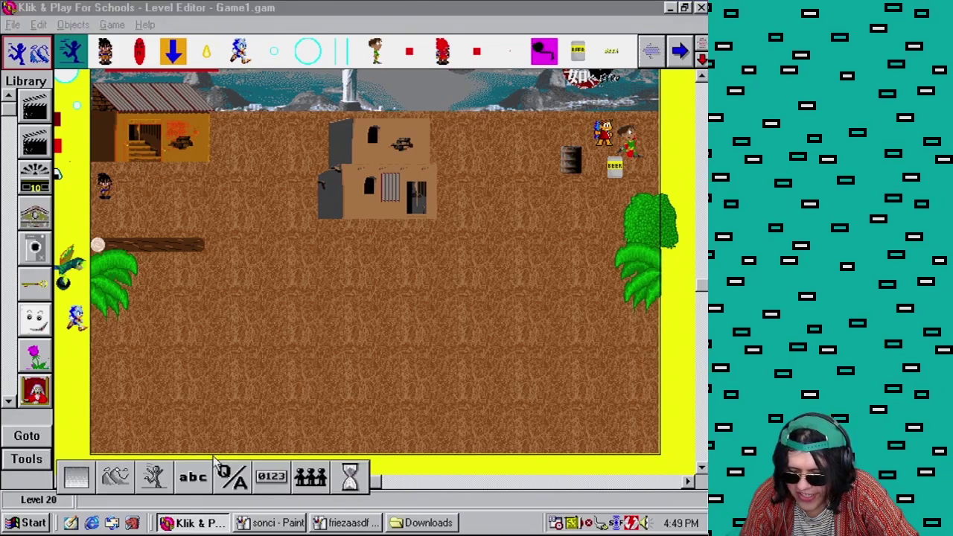
click(271, 476)
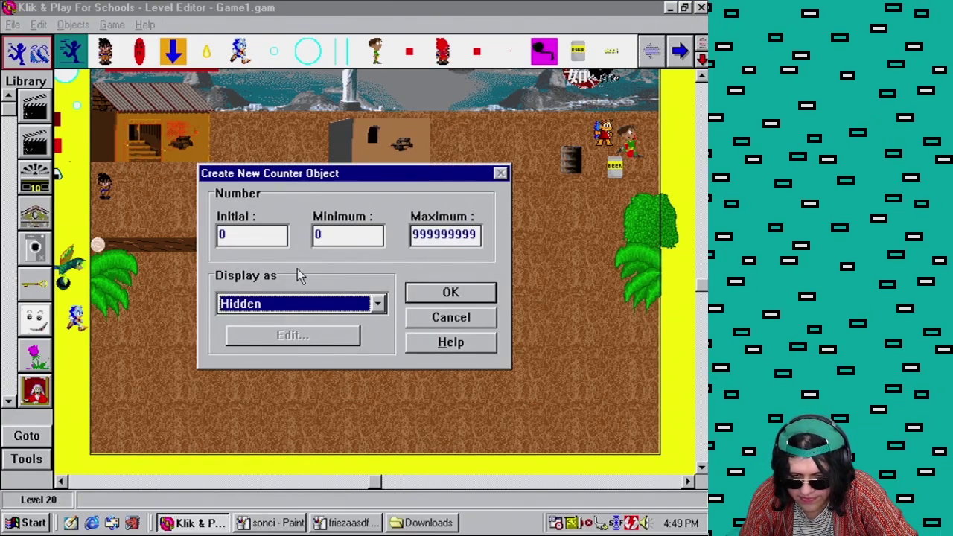
click(305, 304)
click(289, 340)
click(292, 335)
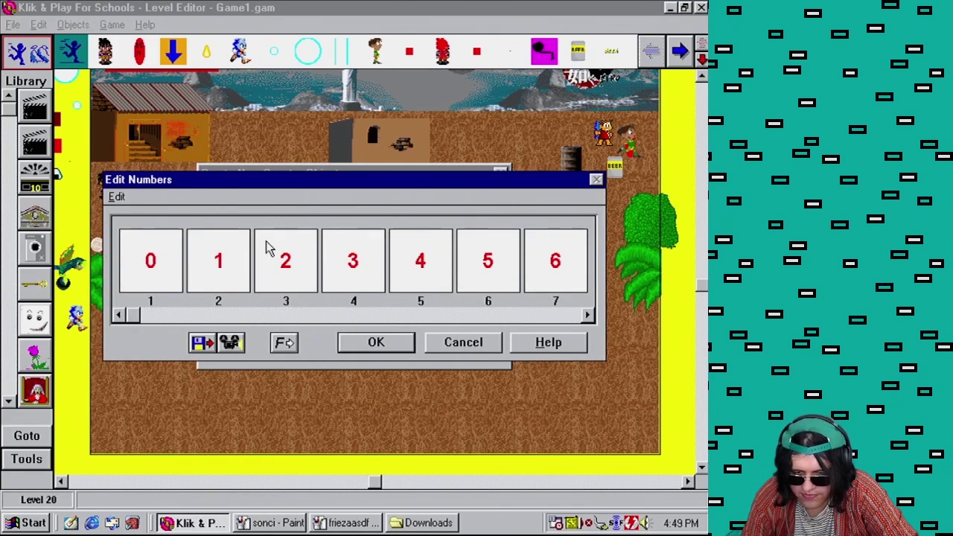
click(374, 348)
- Try to create the counter with a large negative initial value made of repeated nines, and dismiss the warning
text(-)
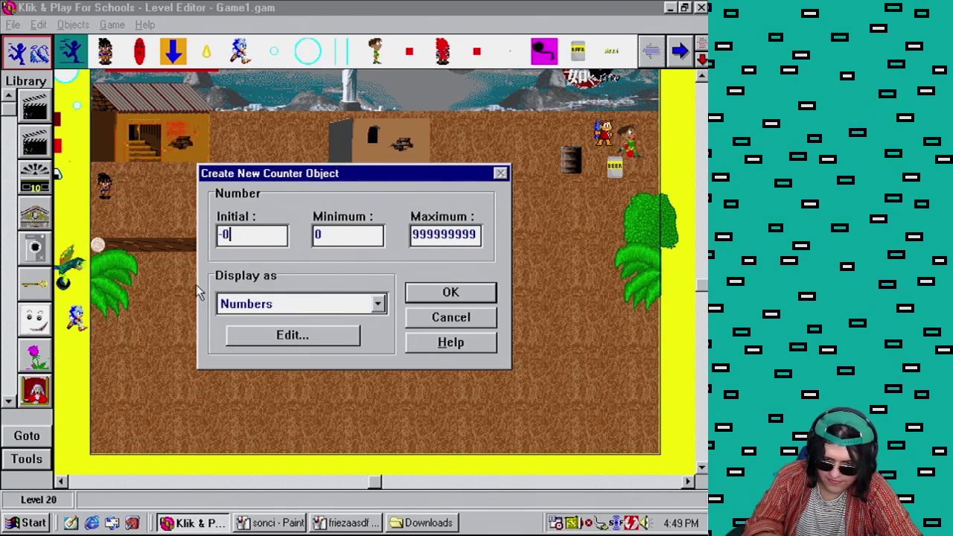
text(9999999)
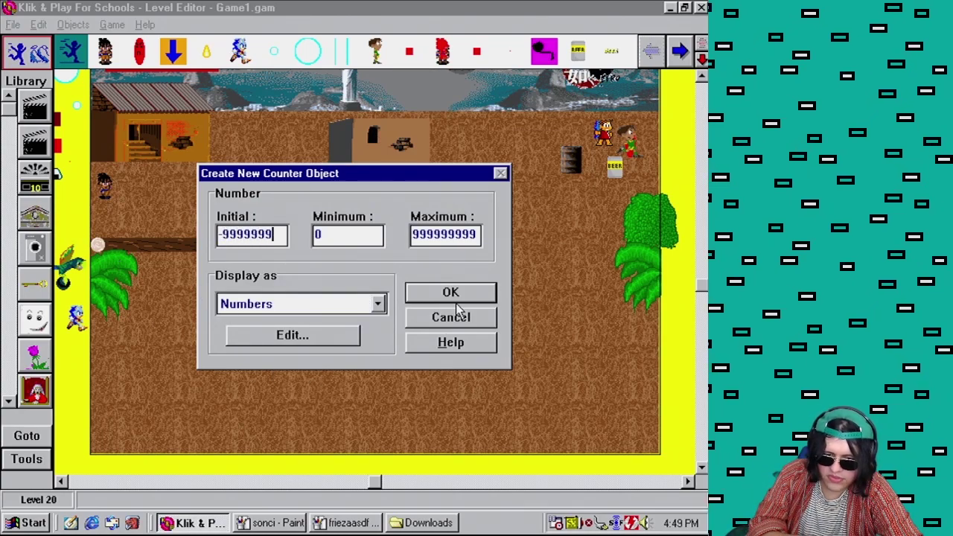
text(99)
click(457, 296)
click(371, 309)
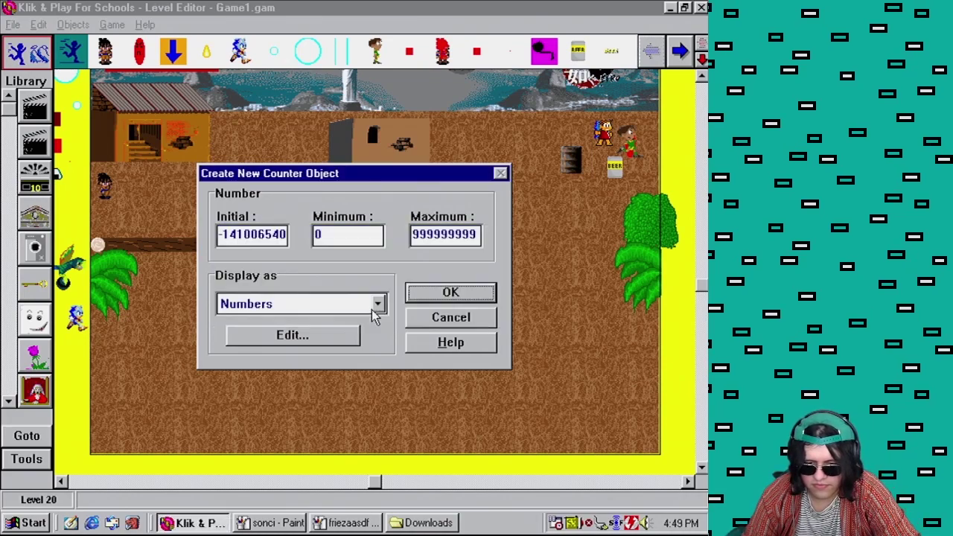
click(449, 298)
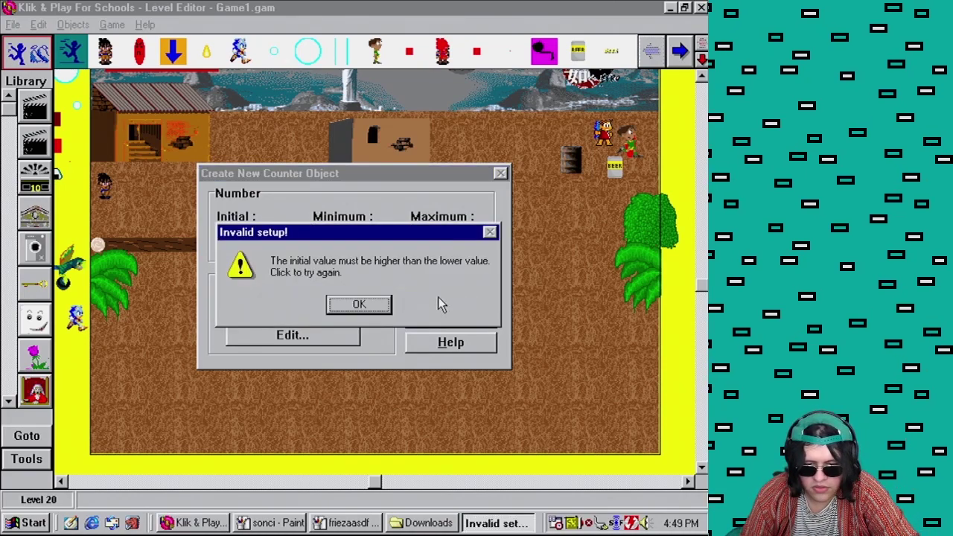
click(358, 308)
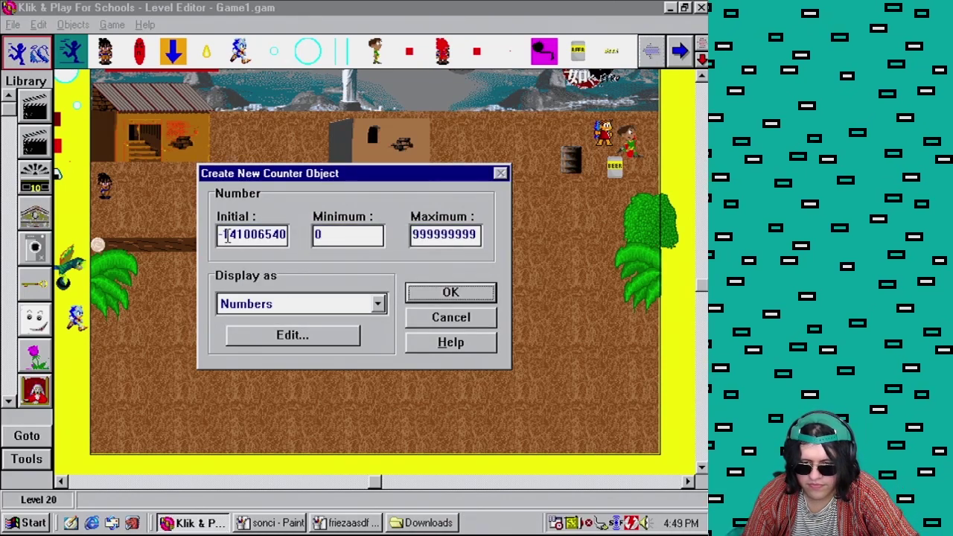
- Set the counter's initial value to 7 and minimum to -141006540, and place it on the open ground beside the brown building
drag(283, 235, 221, 234)
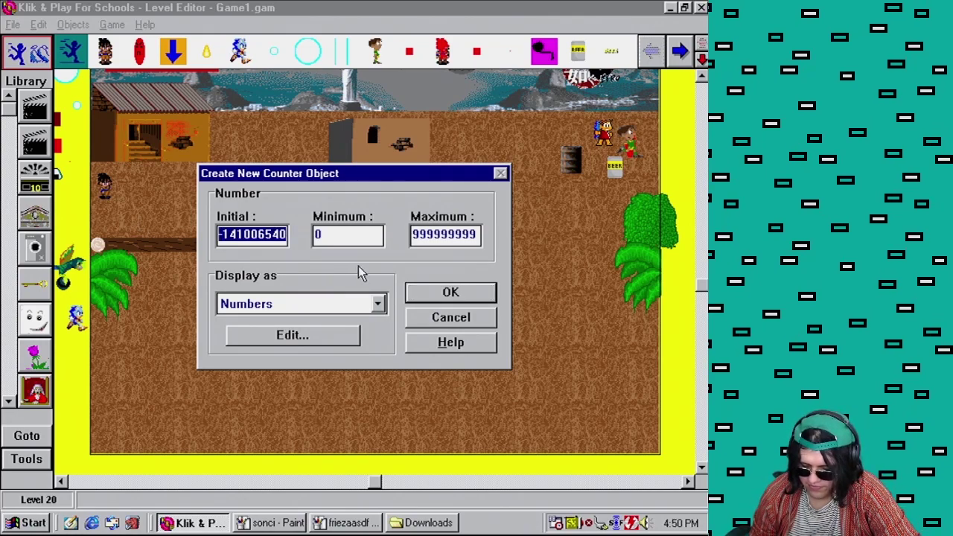
key(ctrl+c)
text(7)
key(Tab)
key(ctrl+v)
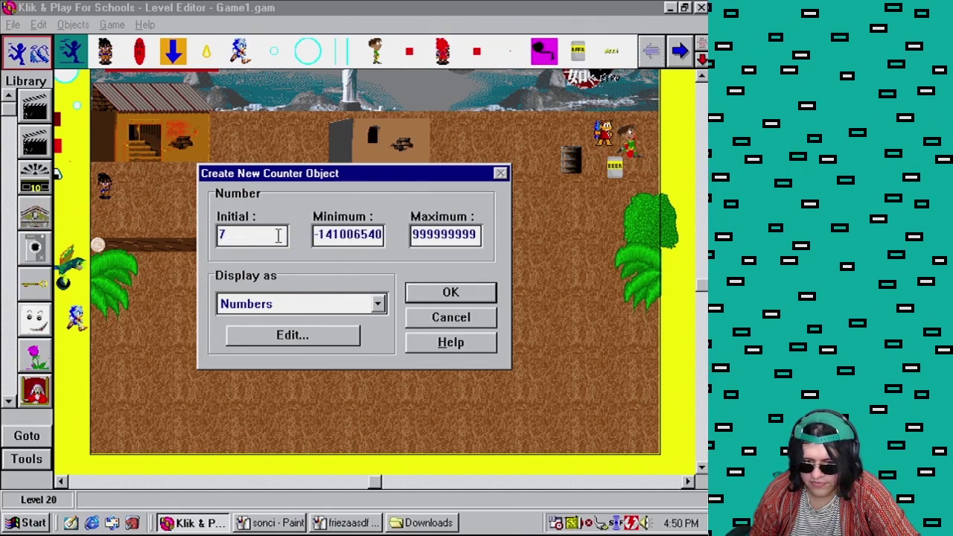
click(452, 293)
click(483, 255)
- In the Event Editor, add an Always condition as event 175
click(112, 24)
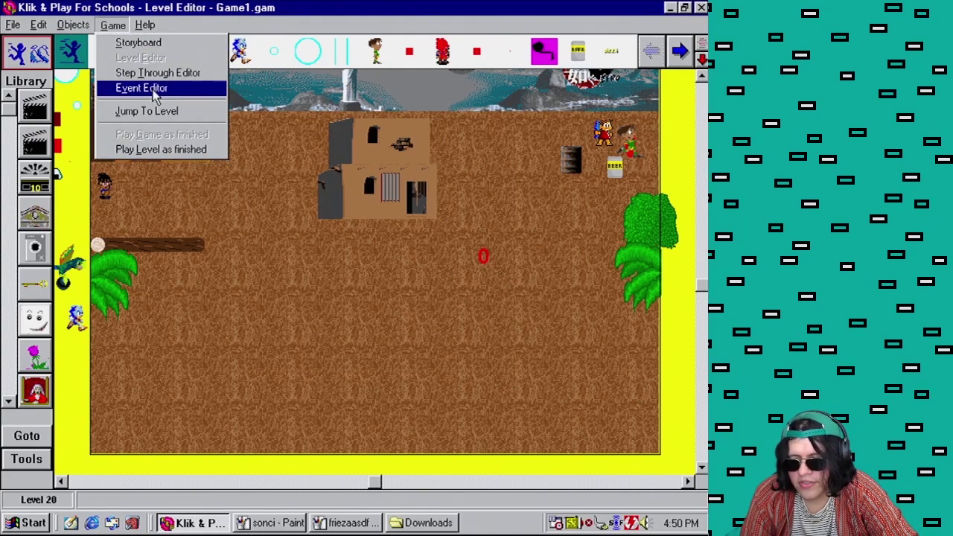
click(154, 90)
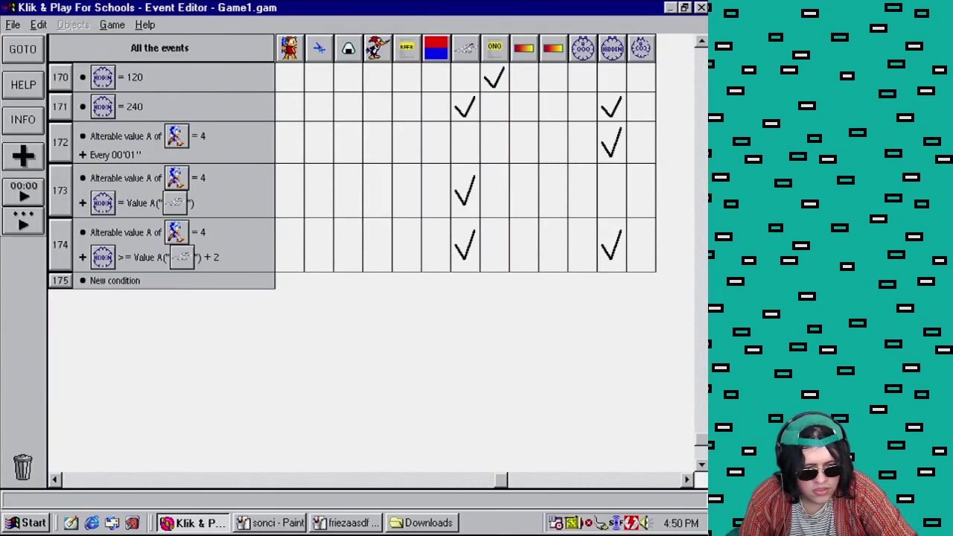
double_click(127, 280)
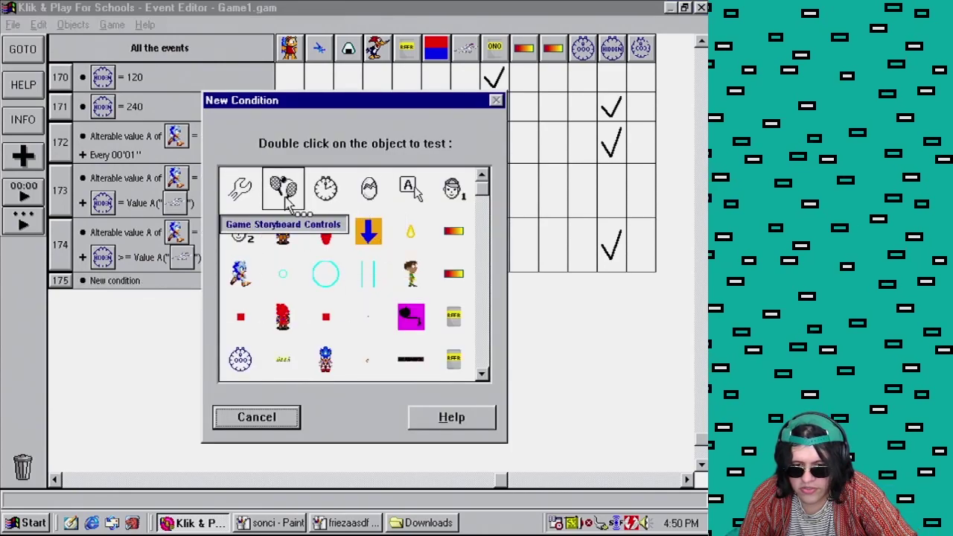
double_click(239, 187)
mouse_move(298, 226)
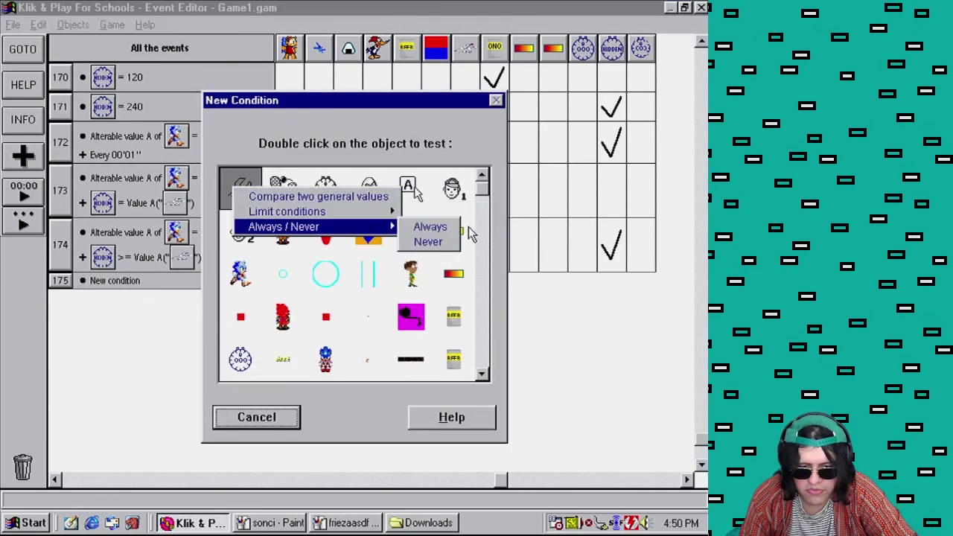
click(428, 221)
- In event 175, add a Set Counter action for the new counter that retrieves Cutscene Frieza's alterable value A
click(645, 285)
click(580, 293)
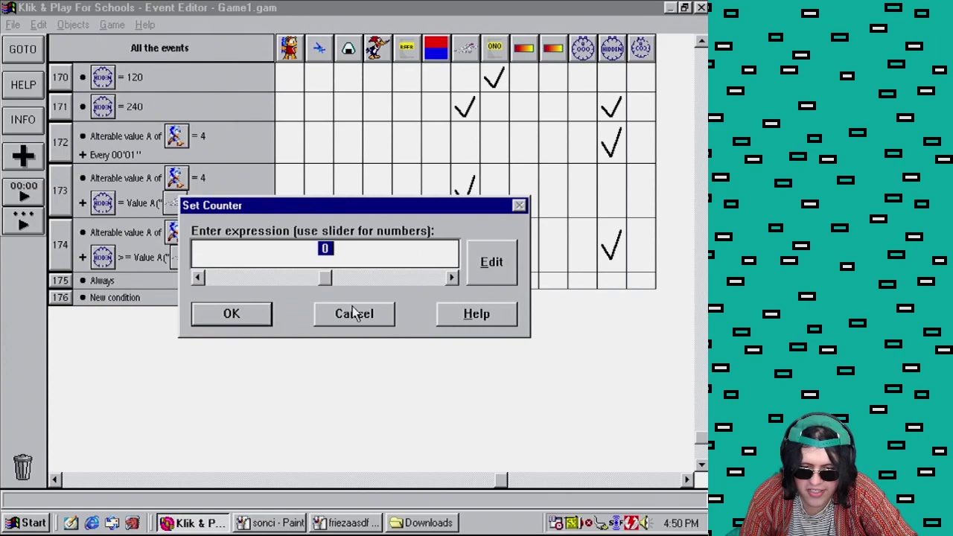
click(481, 275)
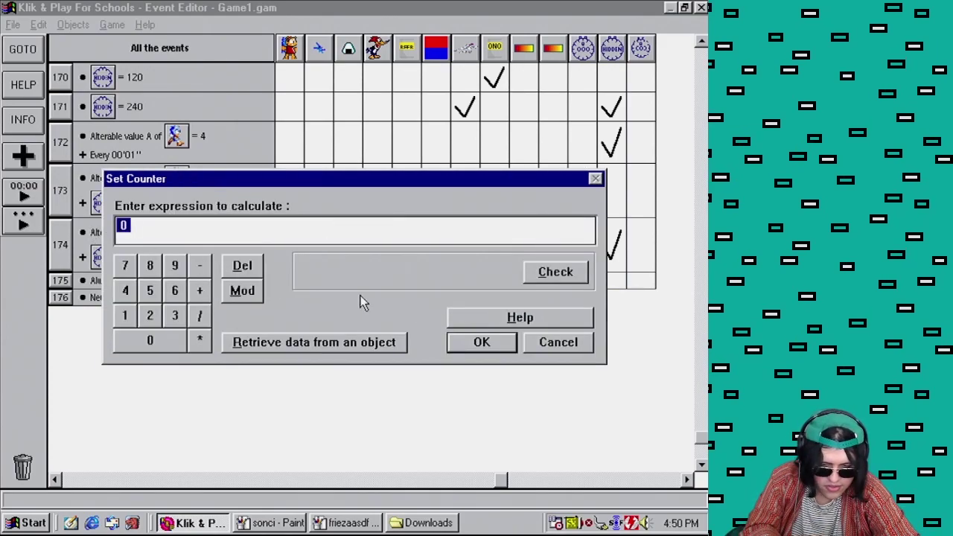
click(362, 342)
click(492, 339)
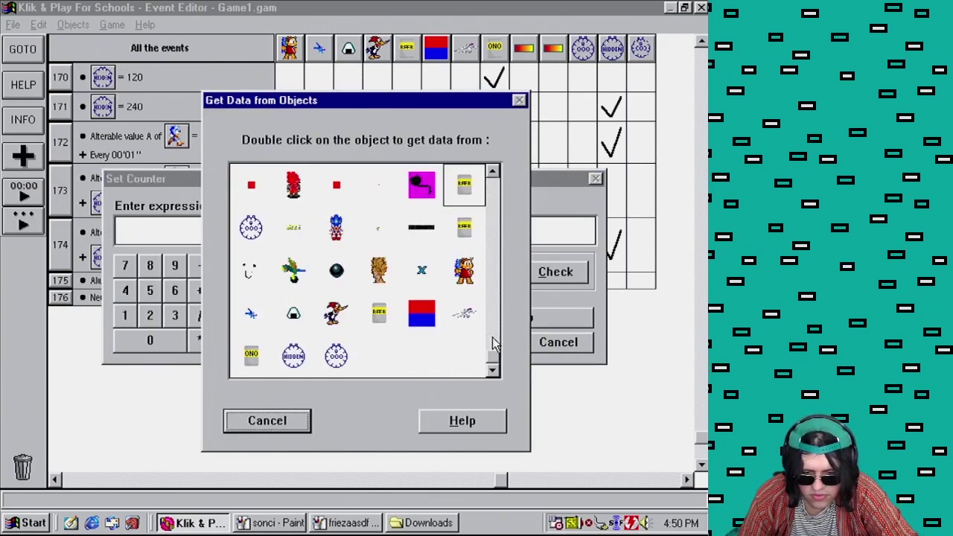
double_click(460, 327)
mouse_move(502, 391)
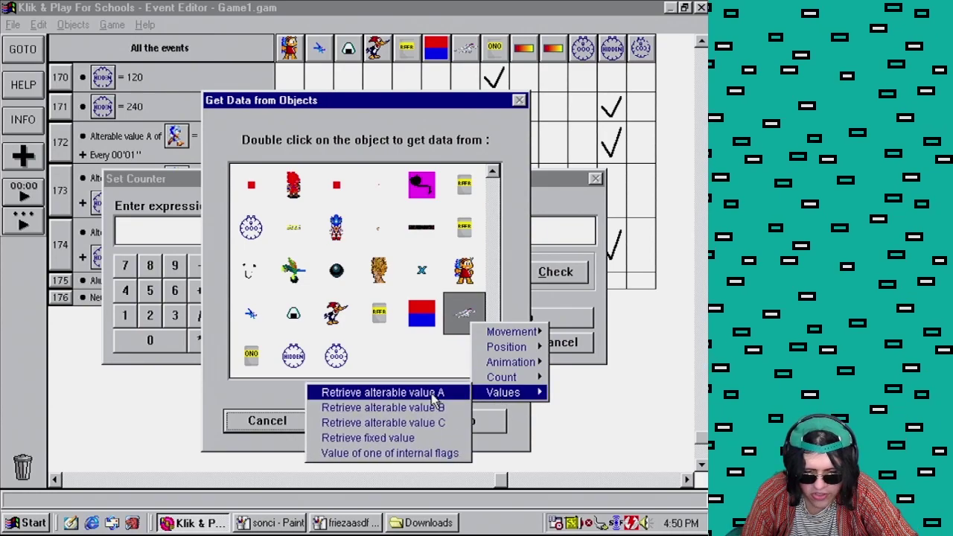
click(436, 393)
click(465, 350)
- Play the level, move Sonic to start the cutscene, watch the new counter, and close the game window
click(112, 25)
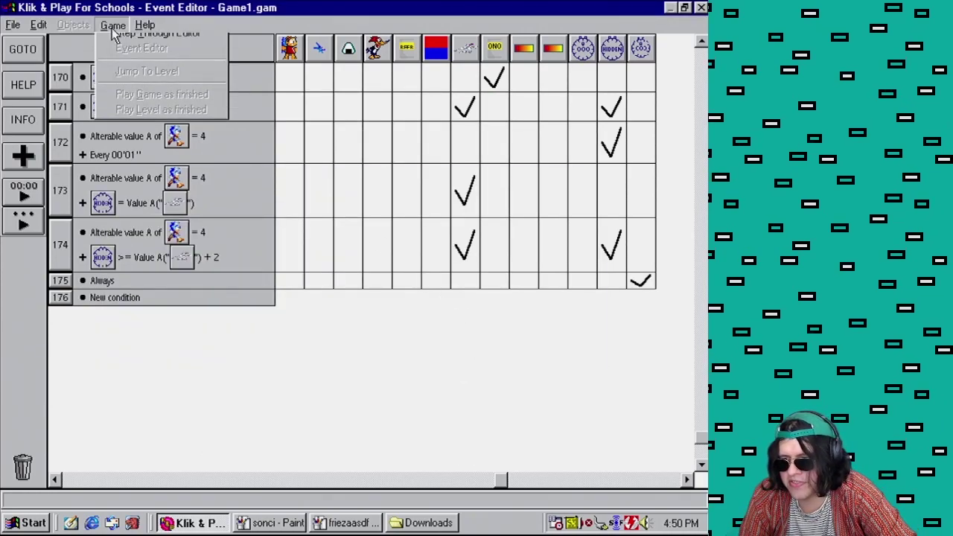
click(119, 57)
click(113, 25)
click(177, 150)
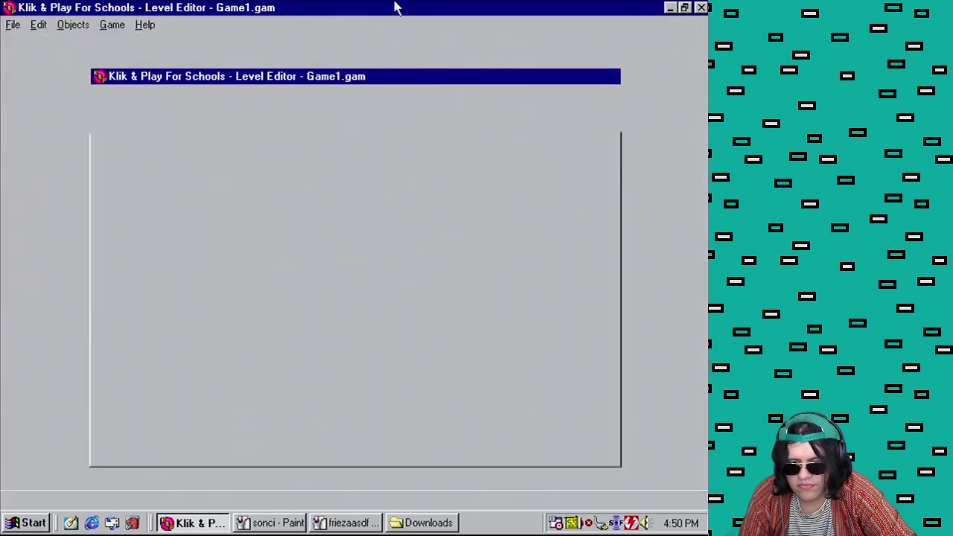
key(Right)
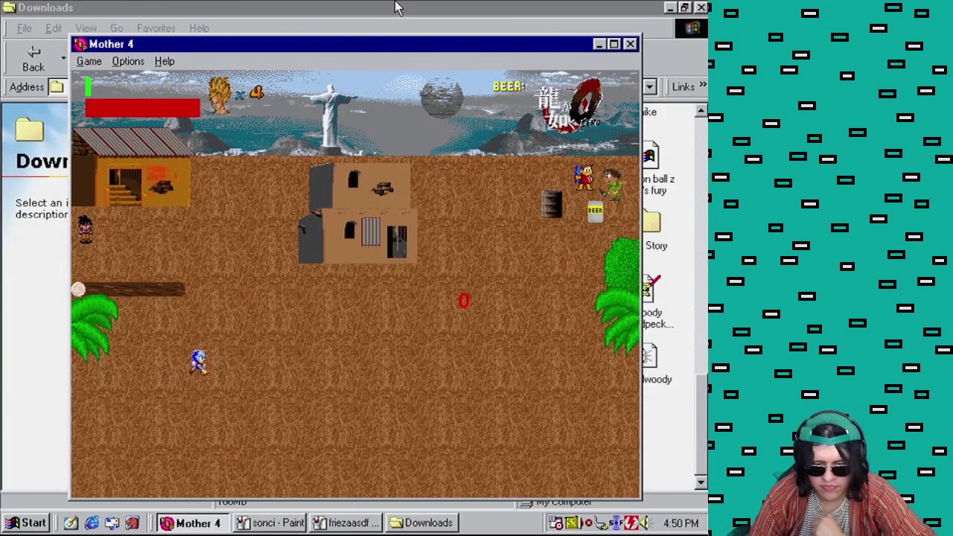
key(Right)
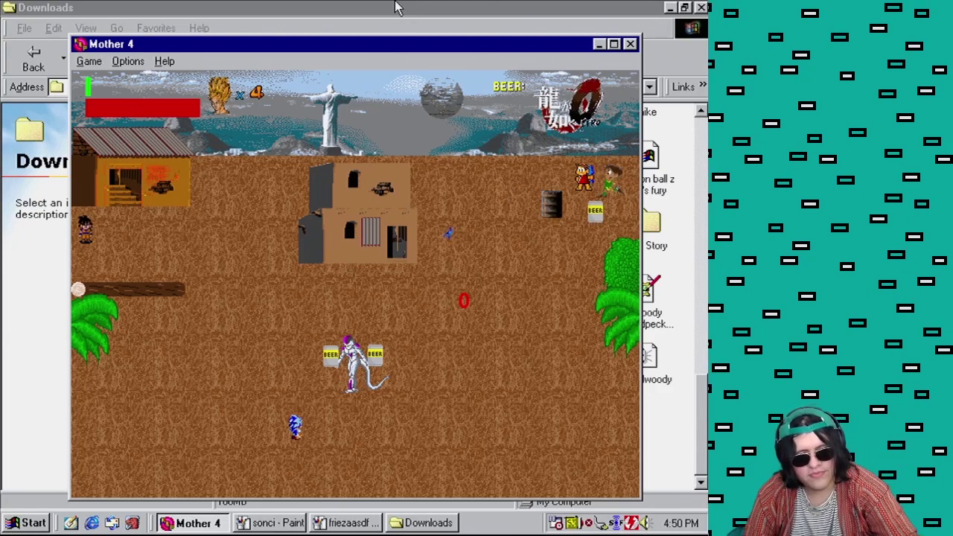
click(631, 46)
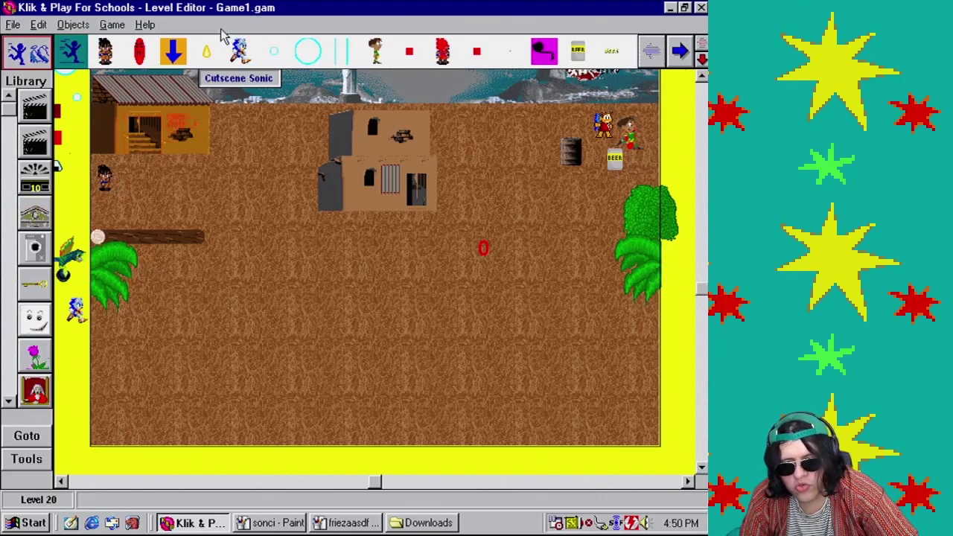
- Add a condition to event 174 requiring Cutscene Frieza's alterable value A to be greater than 2
click(111, 23)
click(138, 87)
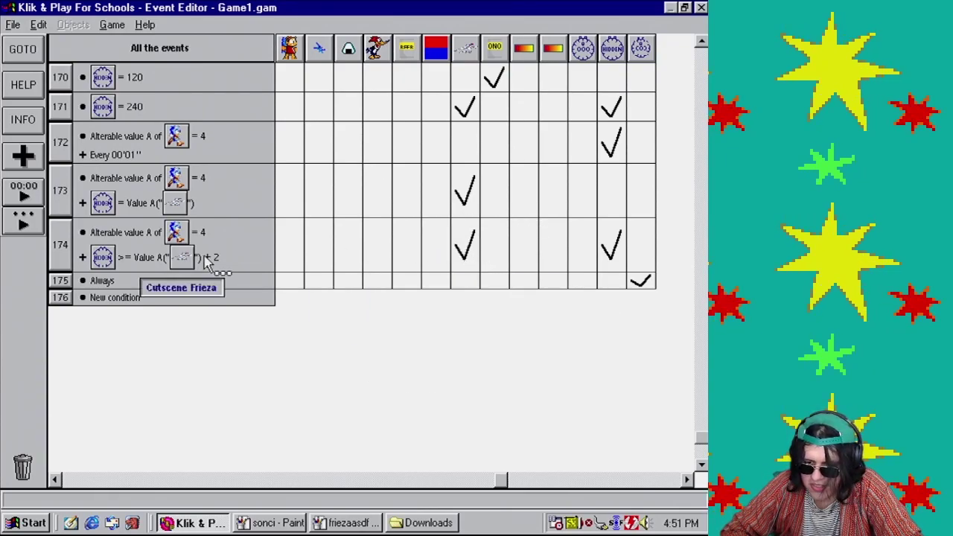
right_click(55, 246)
click(89, 253)
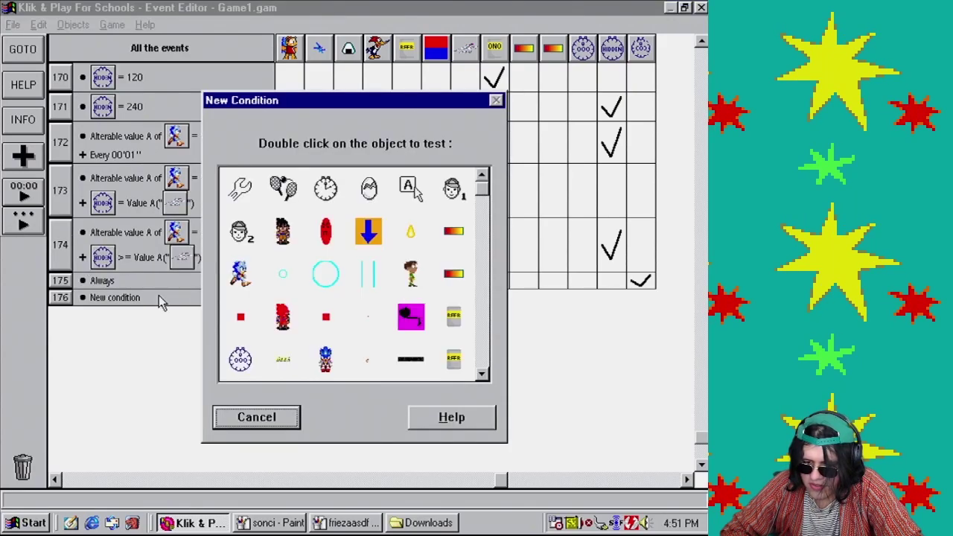
drag(482, 188, 452, 319)
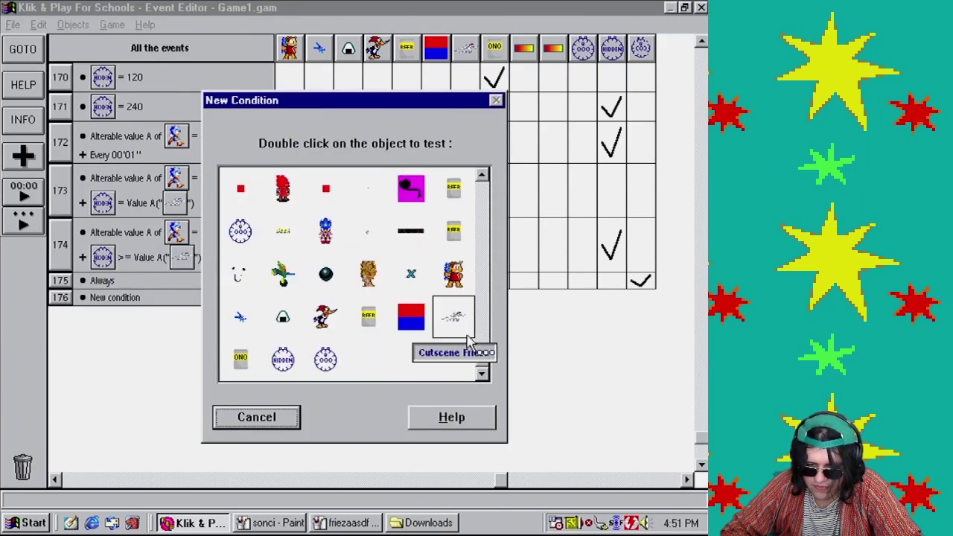
double_click(463, 327)
mouse_move(492, 440)
click(447, 441)
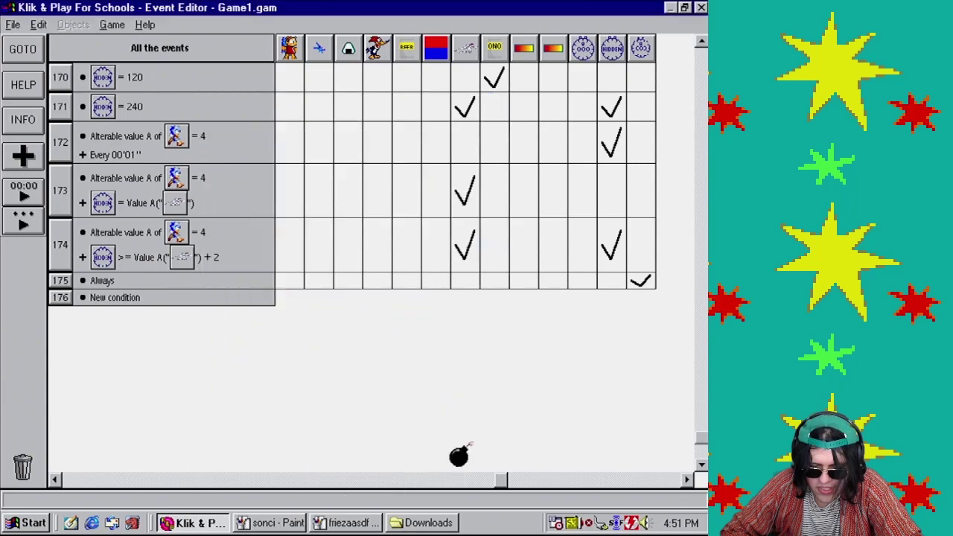
click(421, 236)
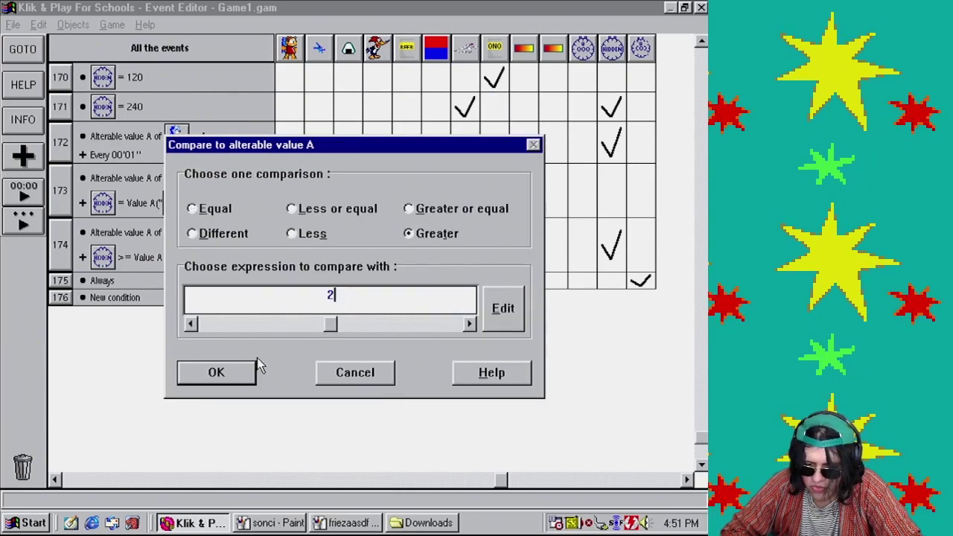
click(250, 369)
- Play the level with the added condition, move Sonic into the cutscene, check Frieza's timing and the counter, and close the game
click(112, 25)
click(137, 57)
click(112, 24)
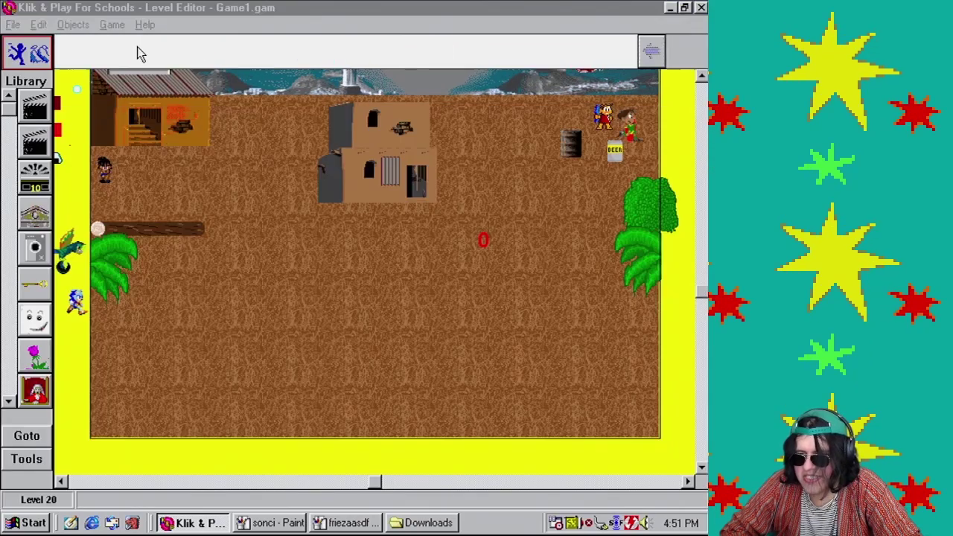
click(160, 149)
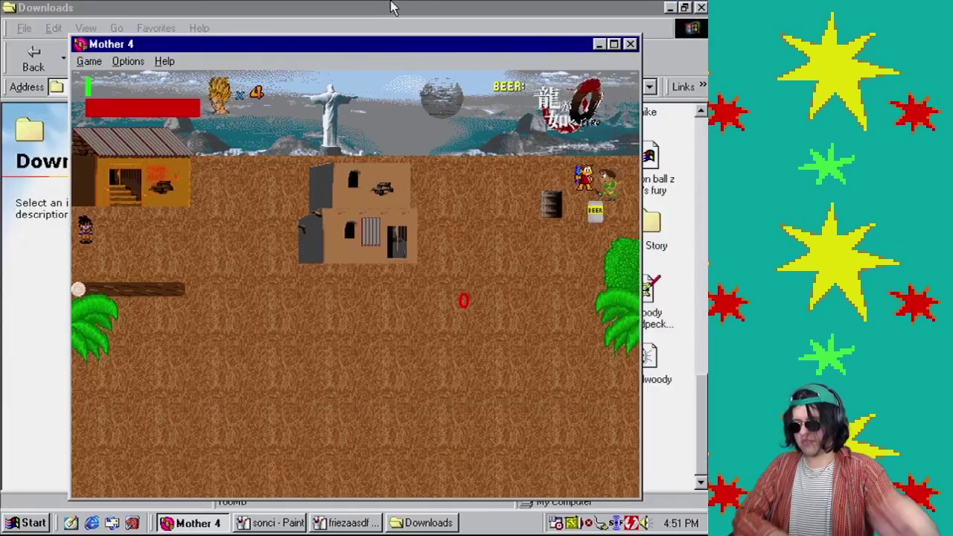
key(Right)
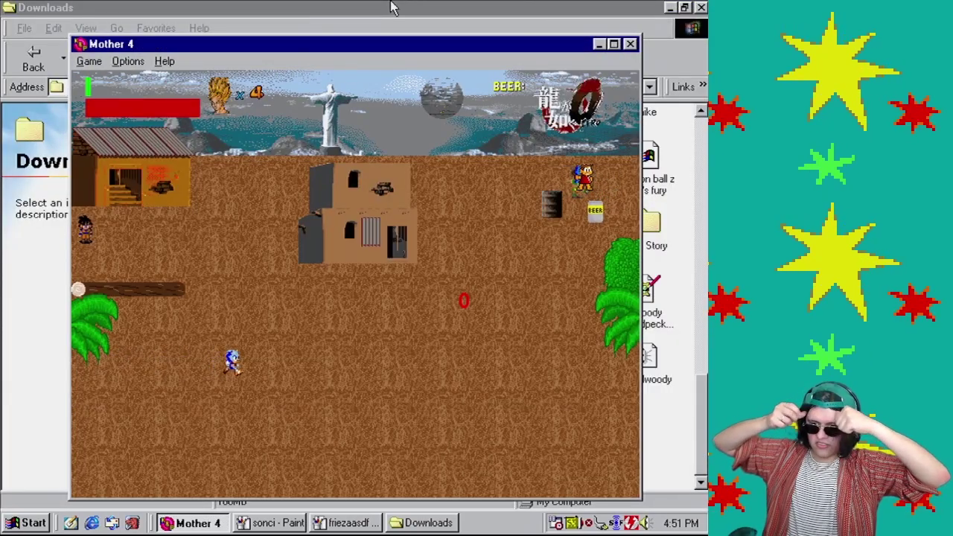
key(Down)
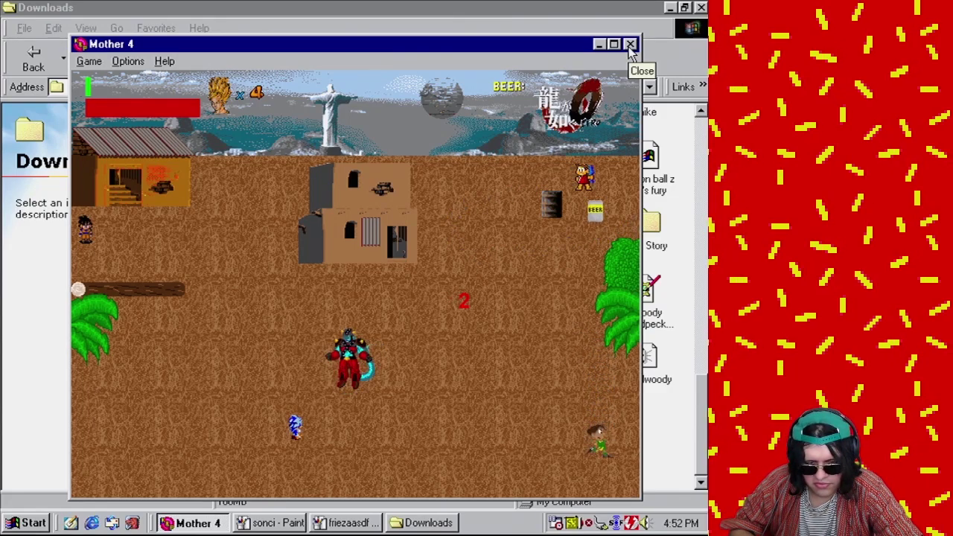
click(630, 44)
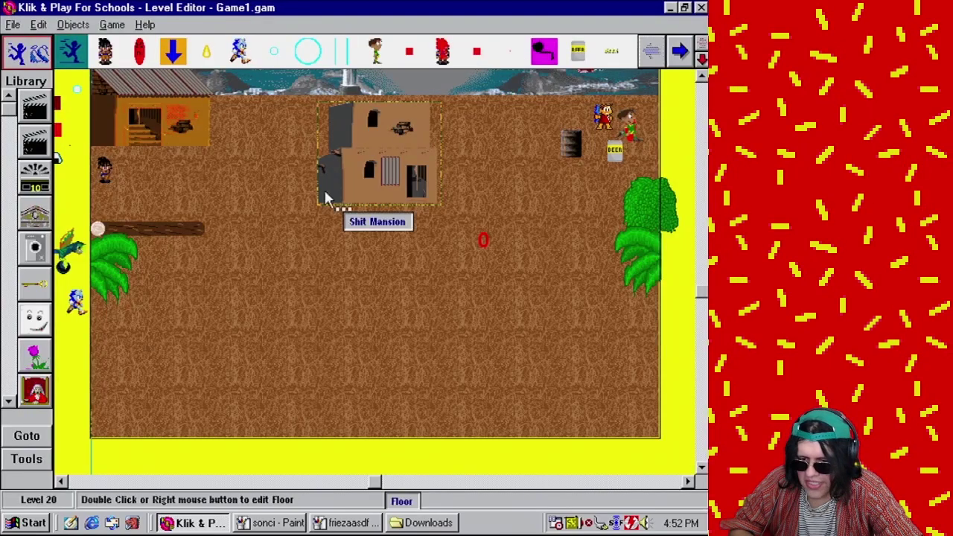
- Return to the Event Editor and examine the sound action in event 169 and the Cutscene Sonic action in event 171
click(112, 24)
click(155, 89)
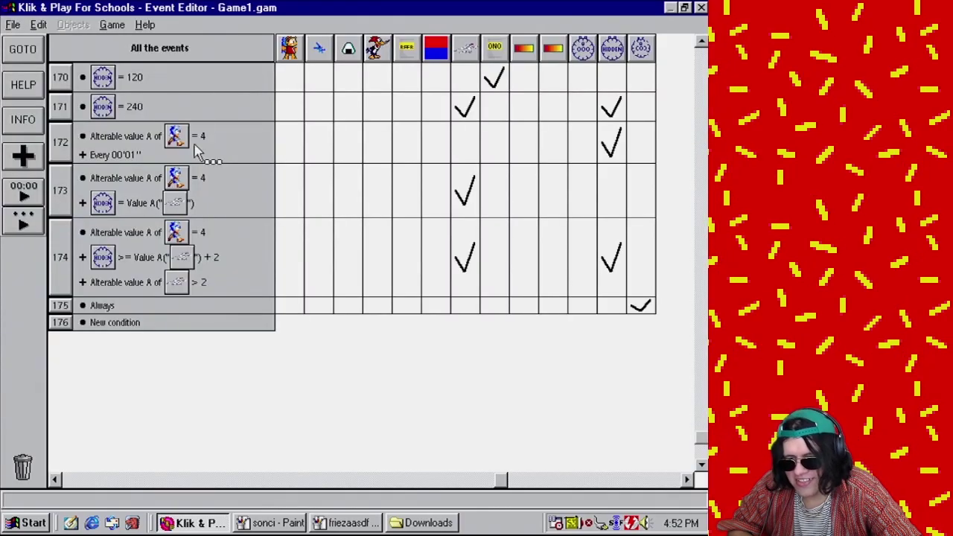
click(85, 480)
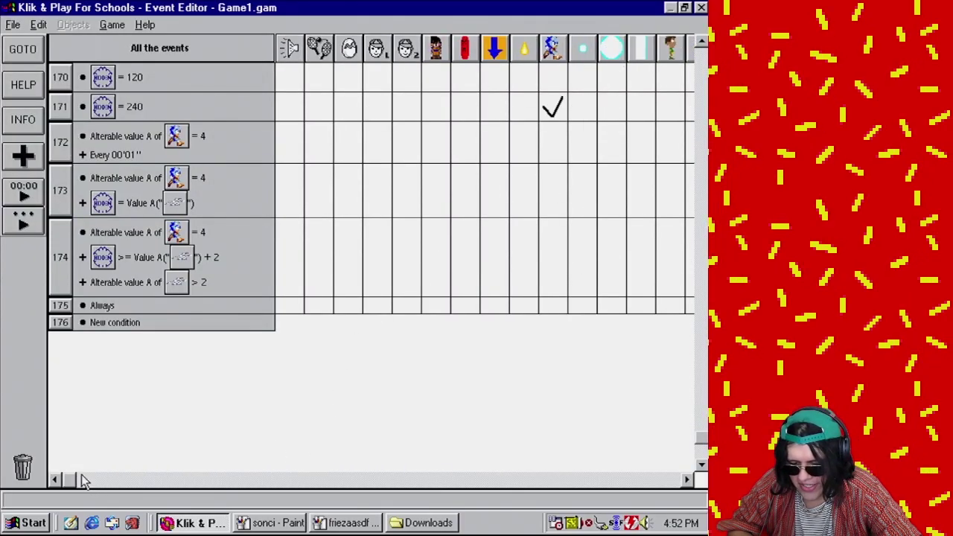
click(701, 45)
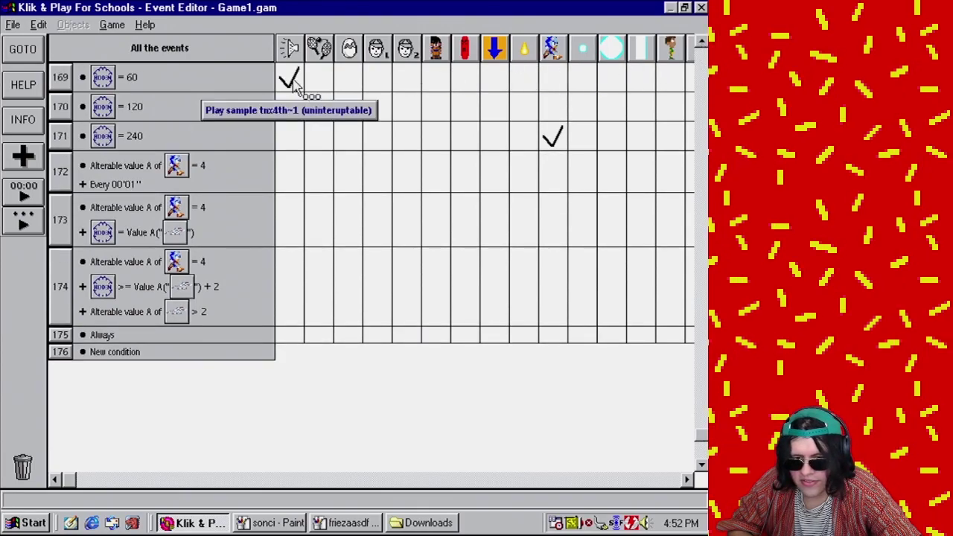
click(702, 45)
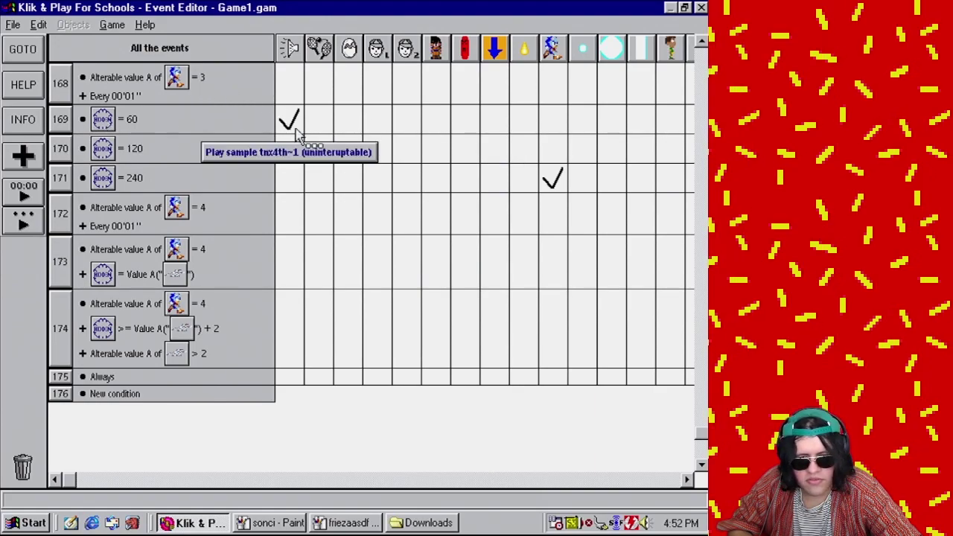
mouse_move(555, 172)
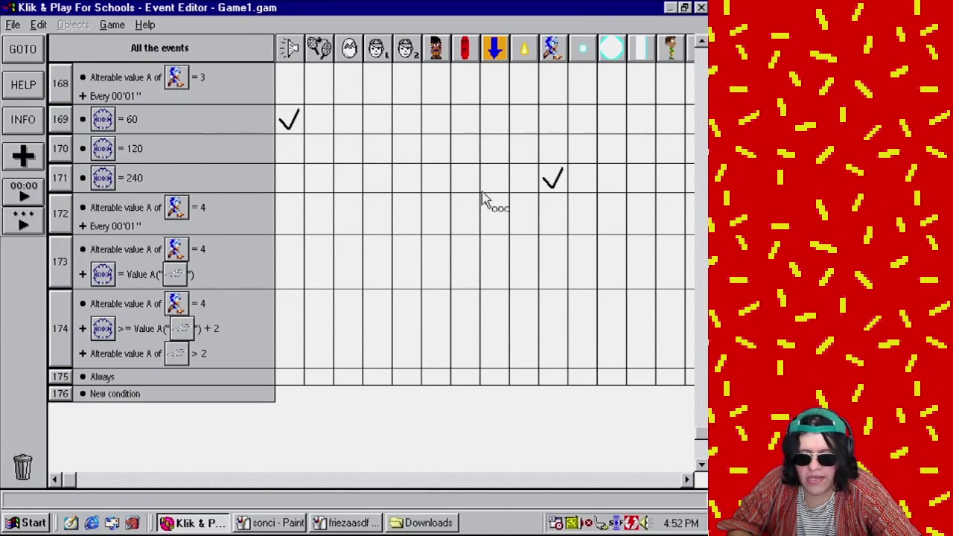
- Copy the condition that Cutscene Sonic's alterable value A equals 3 into events 169, 170 and 171
drag(119, 82, 74, 126)
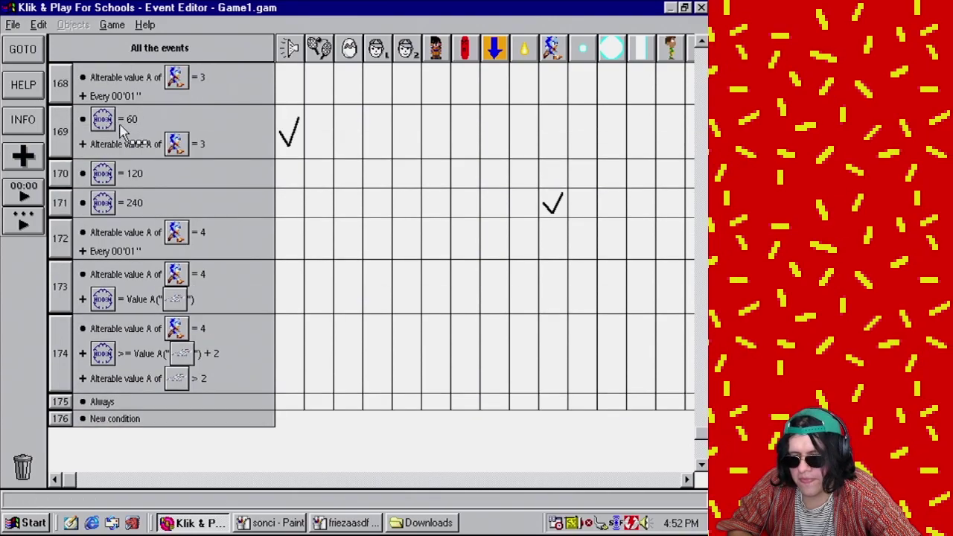
drag(63, 171, 63, 173)
drag(119, 198, 61, 237)
- Play the level with the extra Sonic conditions, watch the cutscene and its counter, and close the game
click(112, 25)
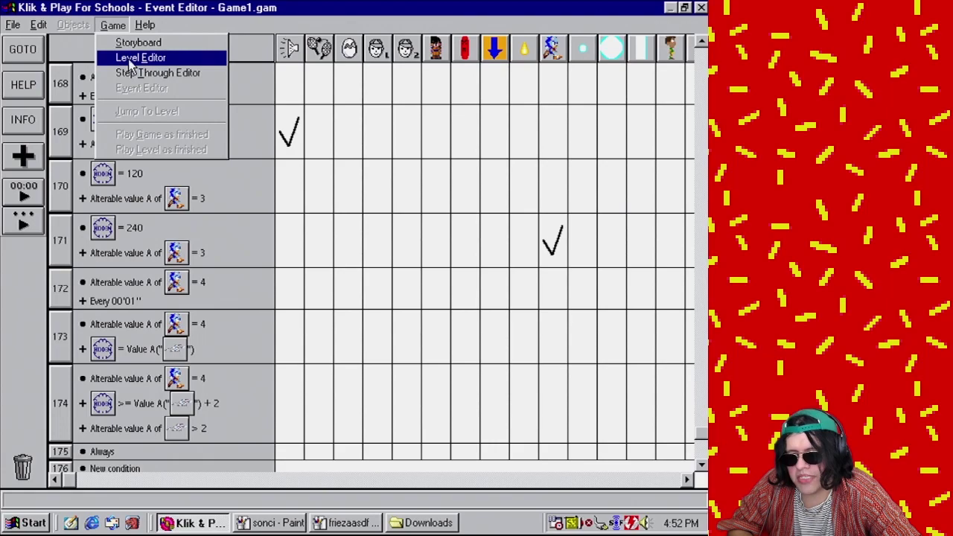
click(140, 57)
click(112, 25)
click(155, 150)
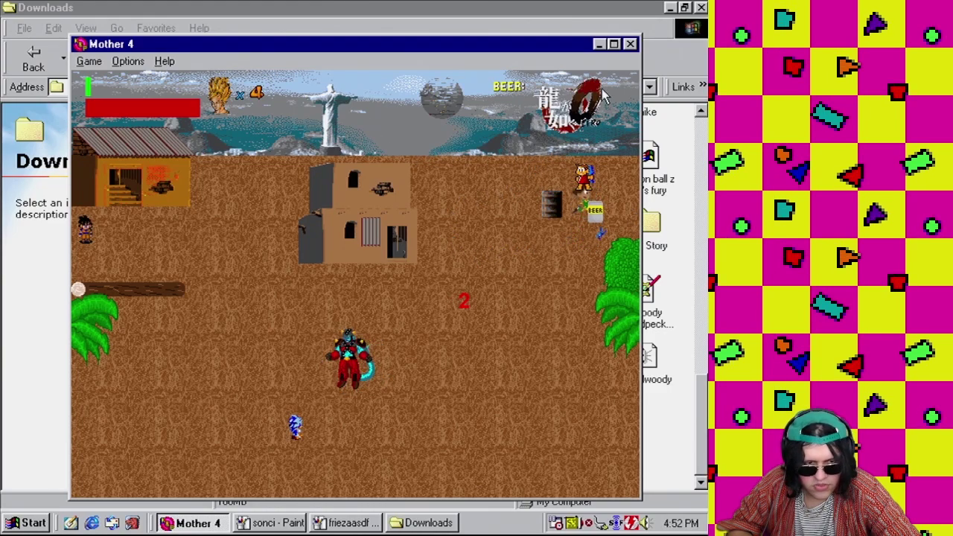
click(631, 44)
- Set event 174's comparison of Cutscene Frieza's alterable value A to greater than 3
click(111, 25)
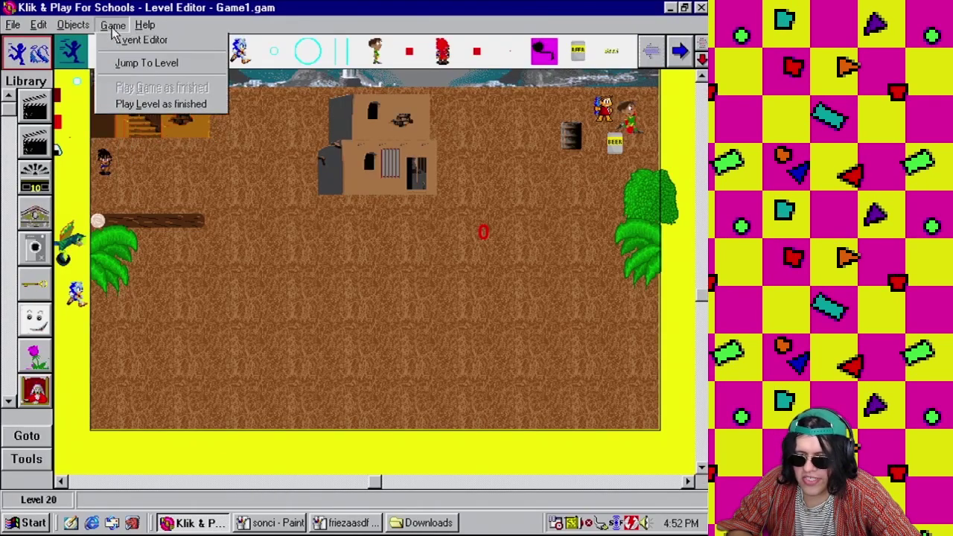
click(137, 87)
double_click(201, 430)
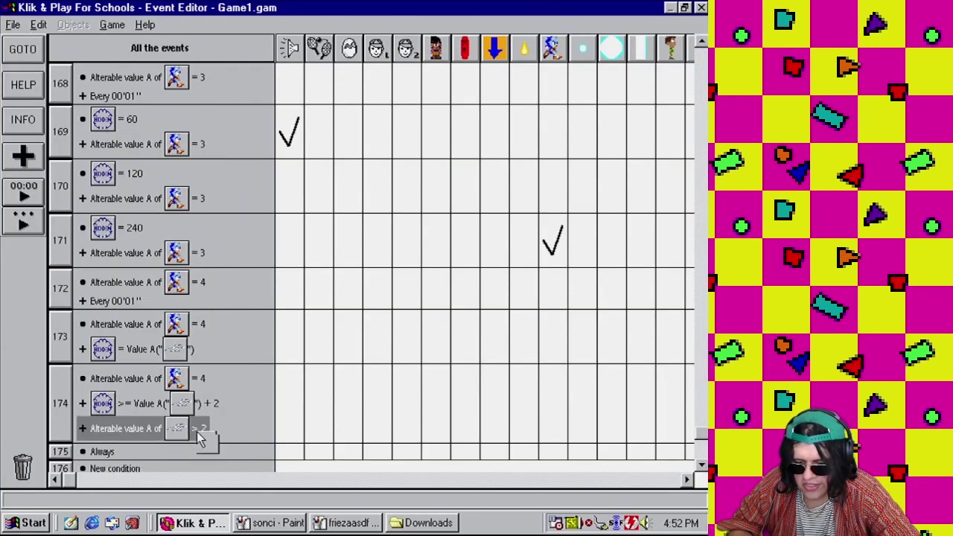
text(3)
click(245, 365)
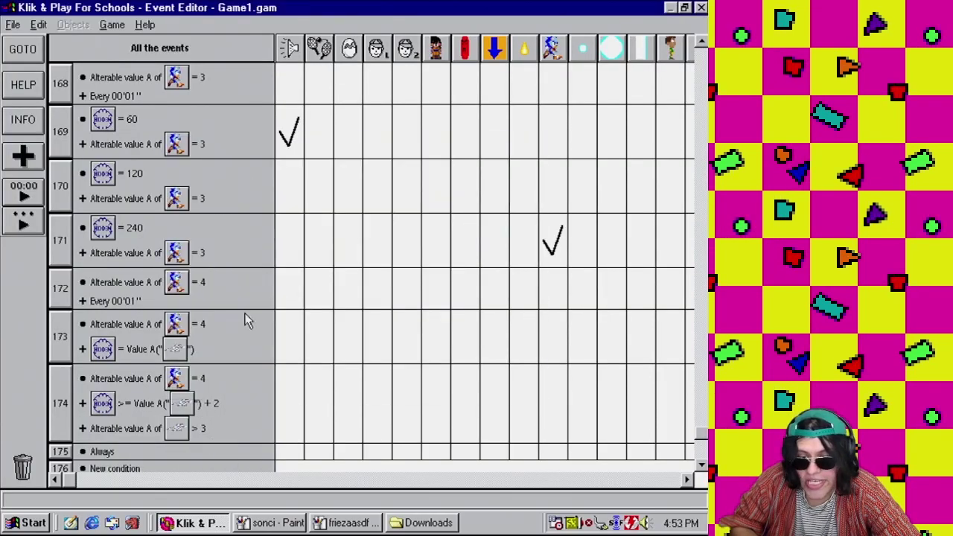
- Play the level with the greater-than-3 limit, move Sonic into the cutscene, watch the counter, and close the game
click(111, 25)
click(140, 57)
click(112, 25)
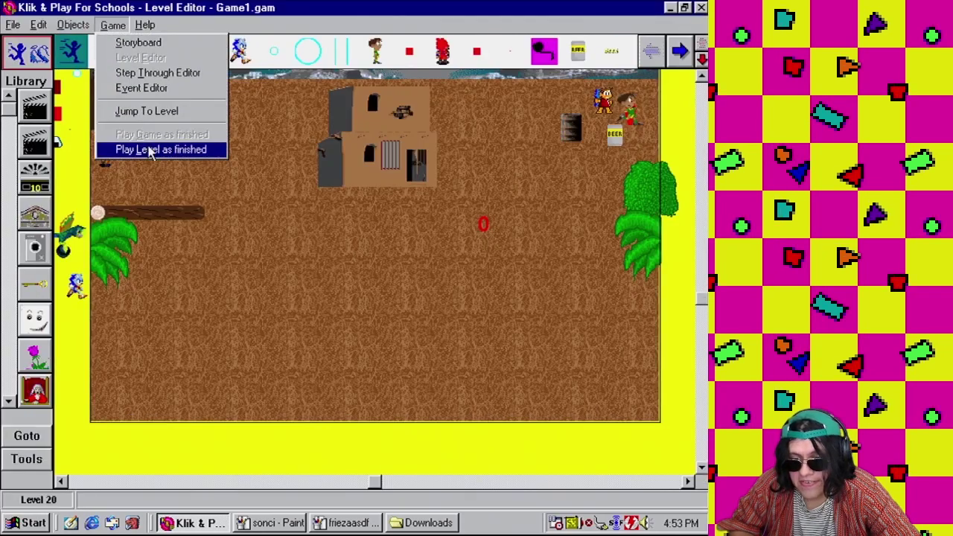
click(160, 151)
key(Right)
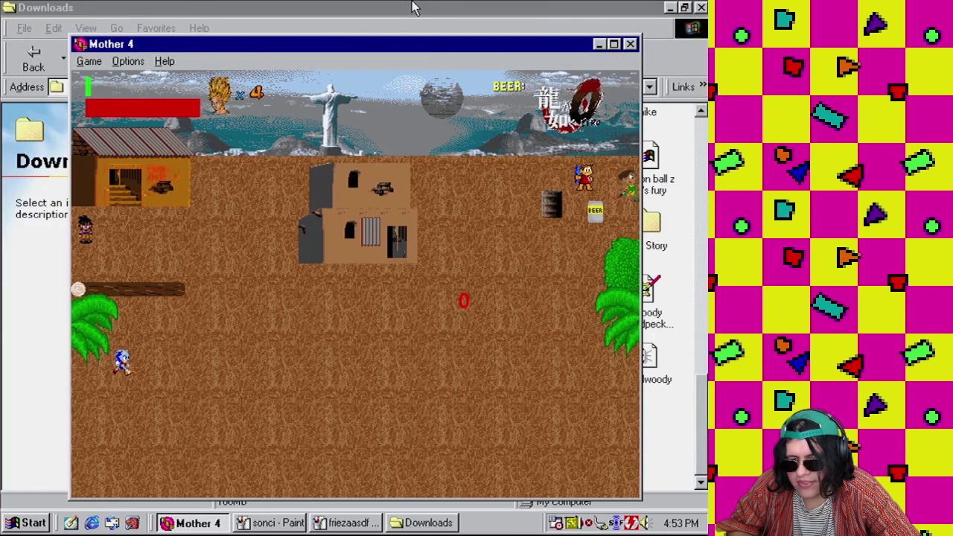
key(Right)
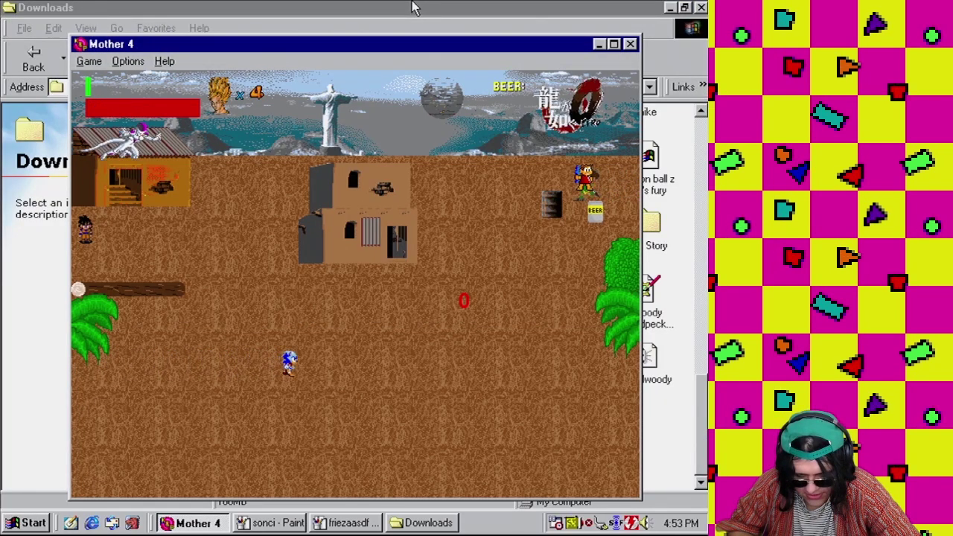
key(Down)
key(Left)
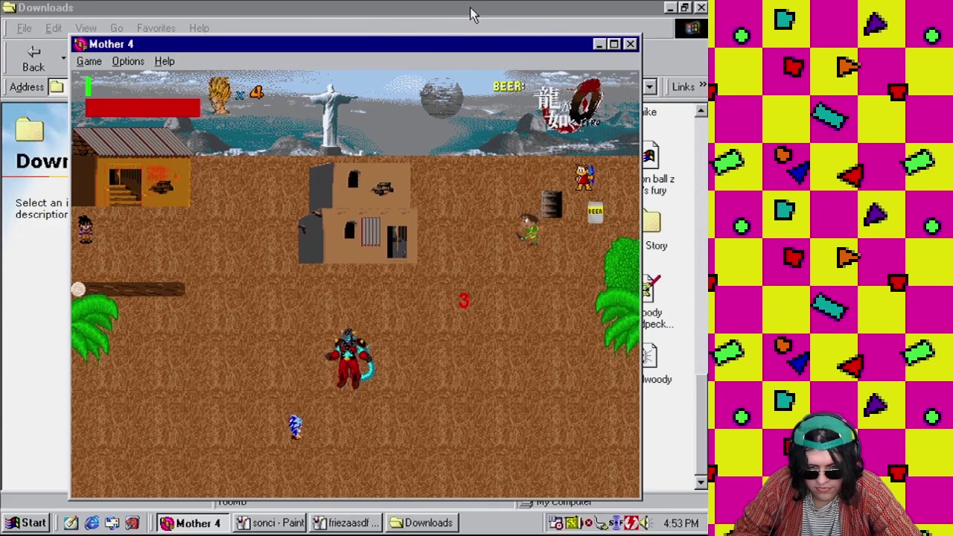
click(629, 44)
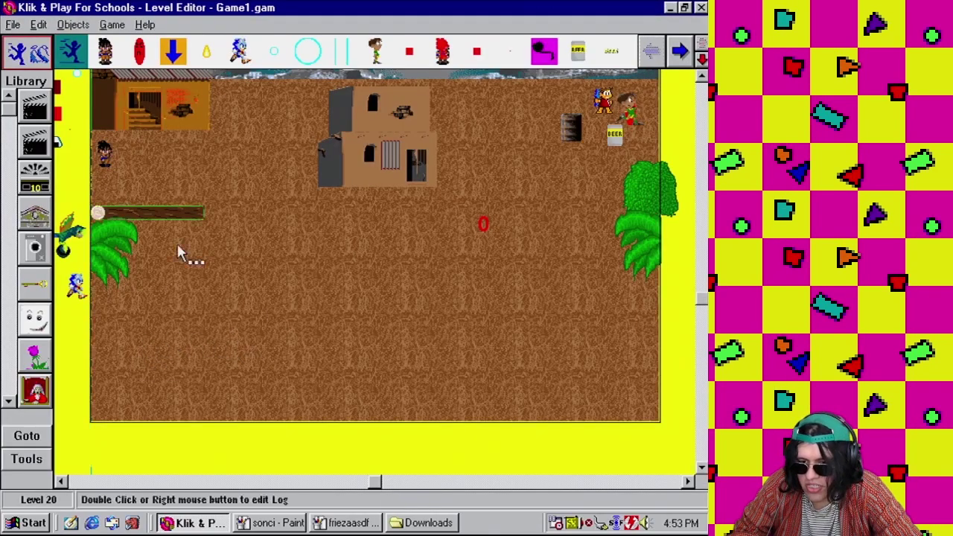
- Return to the Event Editor and examine the Cutscene Frieza and Cutscene Timer actions in events 171 to 174
click(112, 25)
click(141, 90)
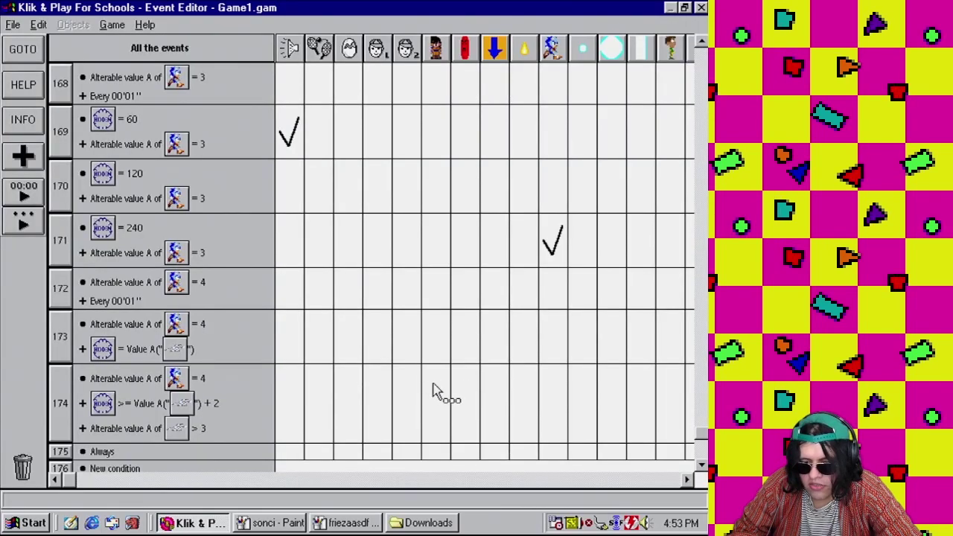
drag(75, 480, 460, 482)
mouse_move(557, 409)
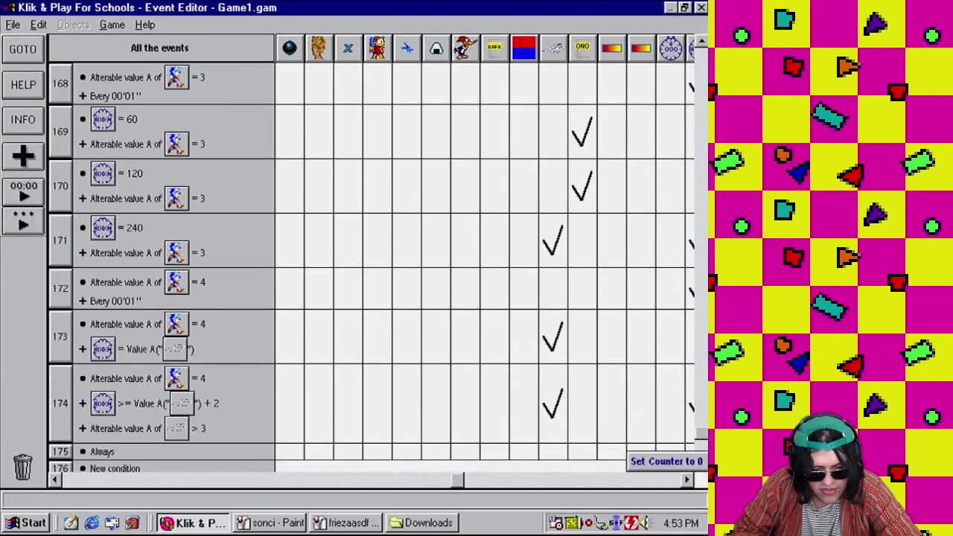
scroll(582, 348, down, 1)
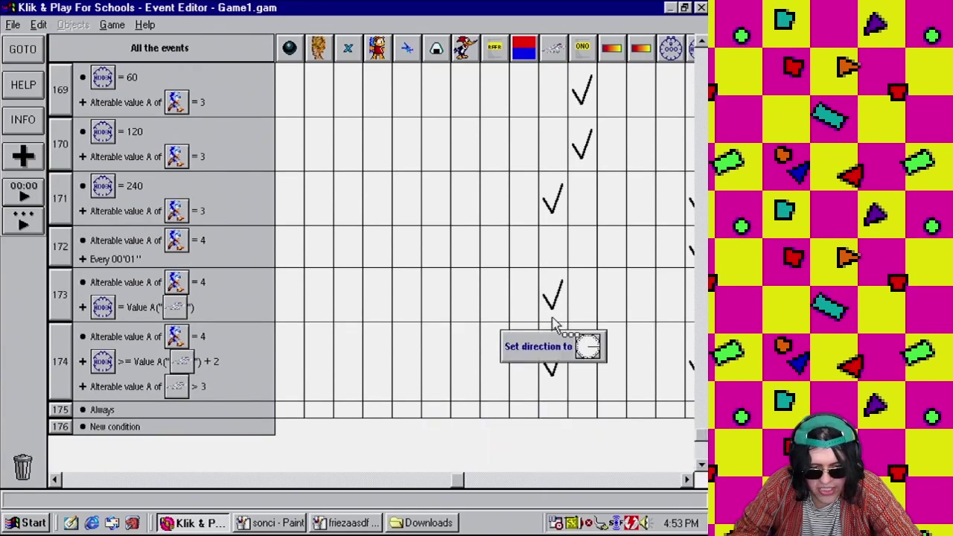
mouse_move(548, 354)
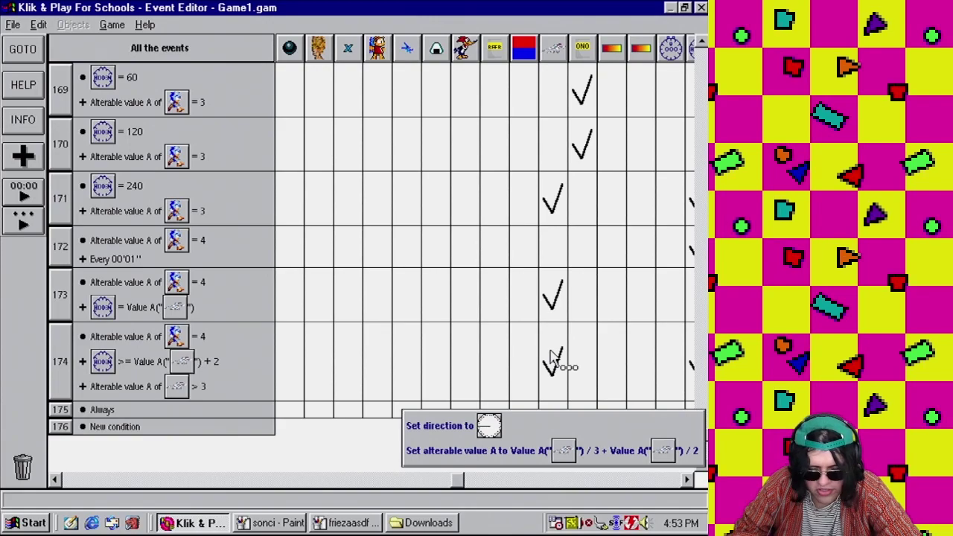
click(686, 479)
click(687, 480)
click(686, 480)
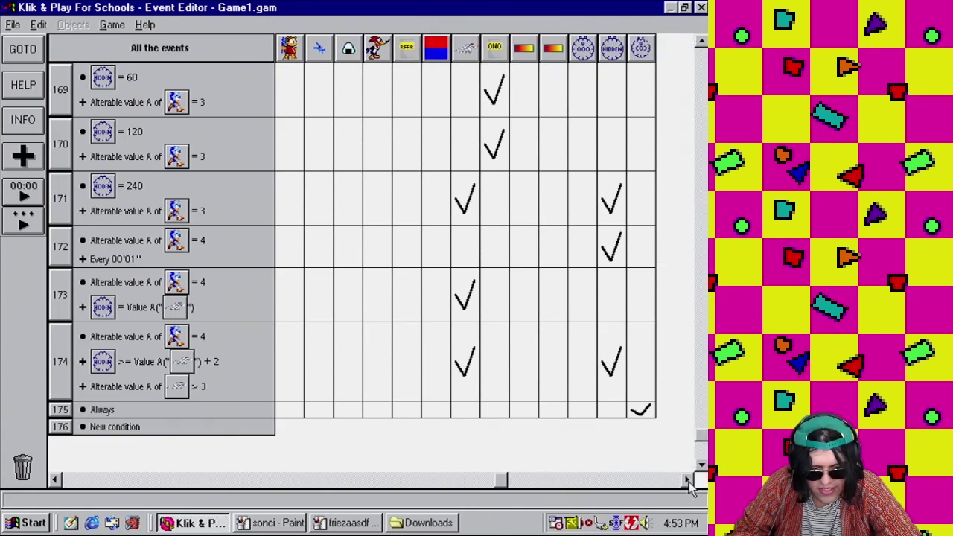
- Set event 174's comparison of Cutscene Frieza's alterable value A to greater than 2
right_click(137, 278)
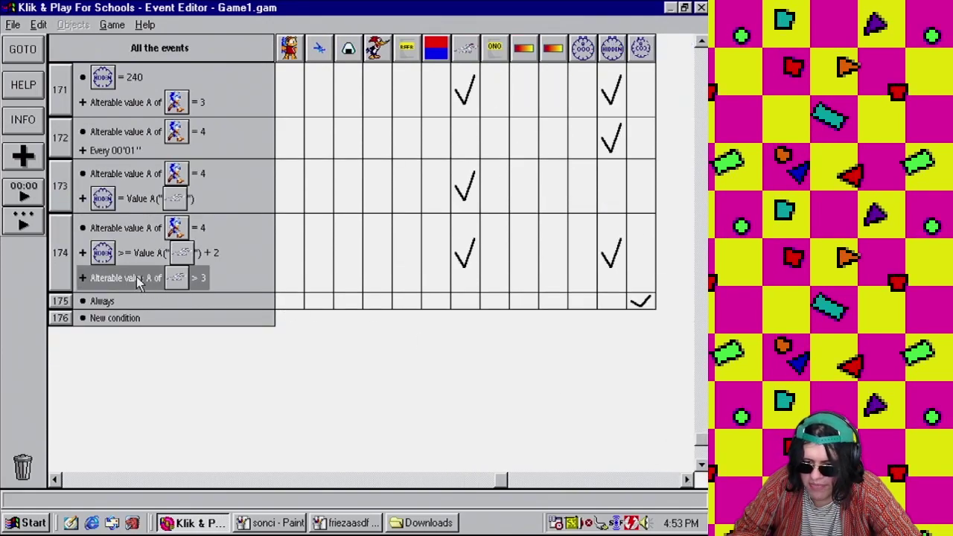
click(165, 287)
text(2)
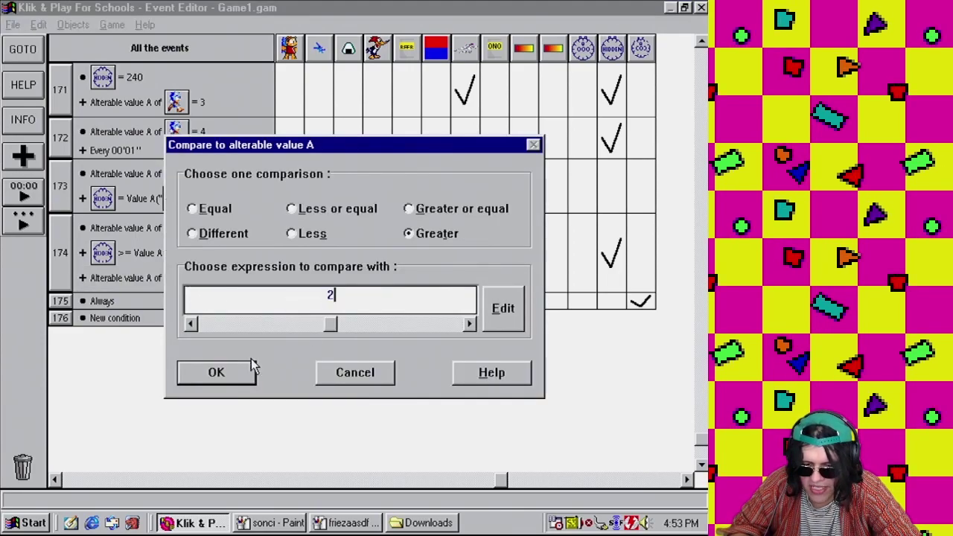
click(217, 373)
- Create event 175 from event 174's conditions and delete the greater-than-2 condition from event 174
drag(175, 228, 61, 307)
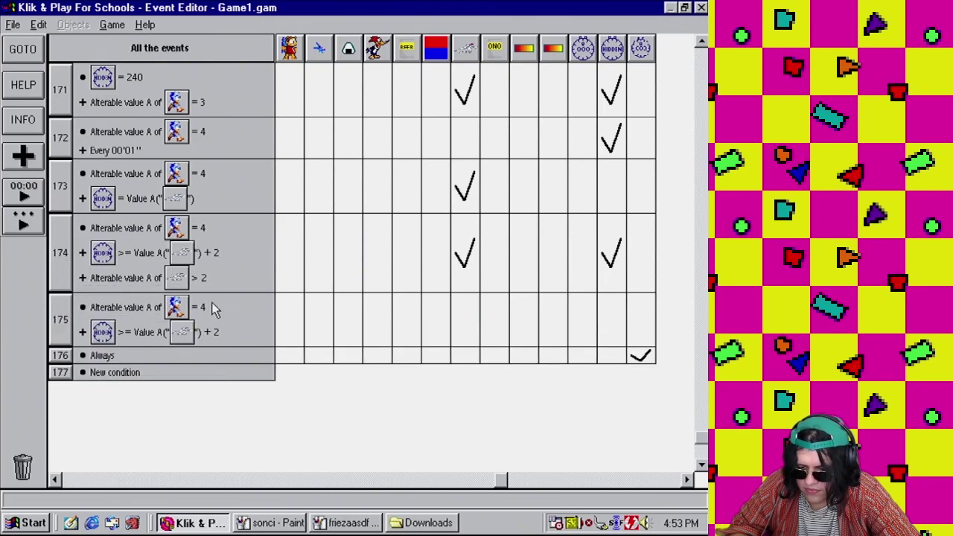
drag(149, 278, 131, 302)
right_click(147, 280)
click(173, 336)
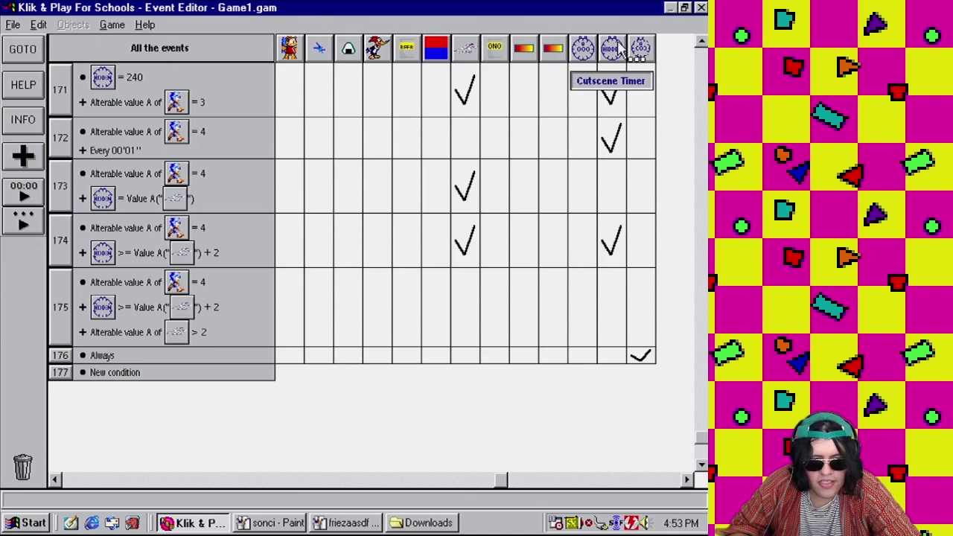
- Copy event 174's Cutscene Frieza actions to event 175 and delete the set alterable value A action from event 174
double_click(463, 260)
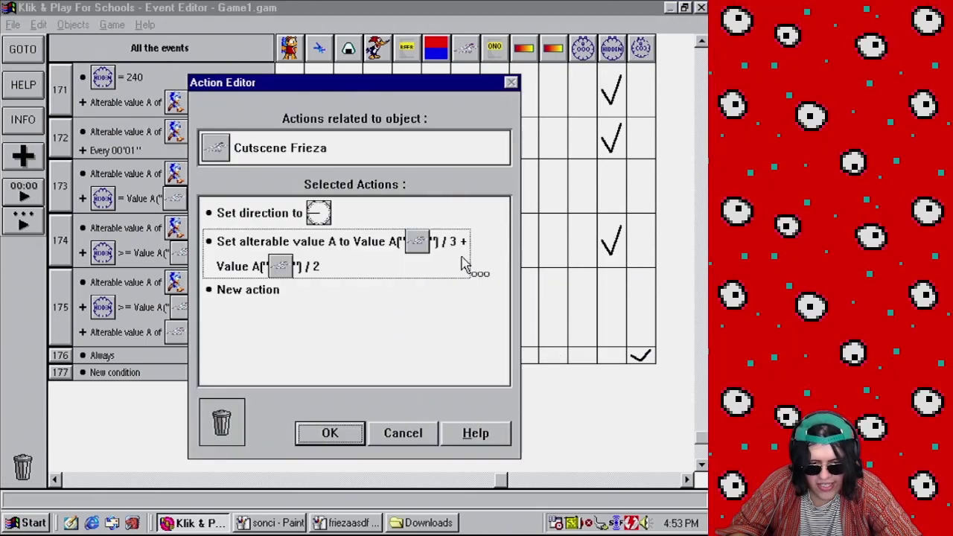
right_click(311, 267)
click(362, 402)
click(330, 432)
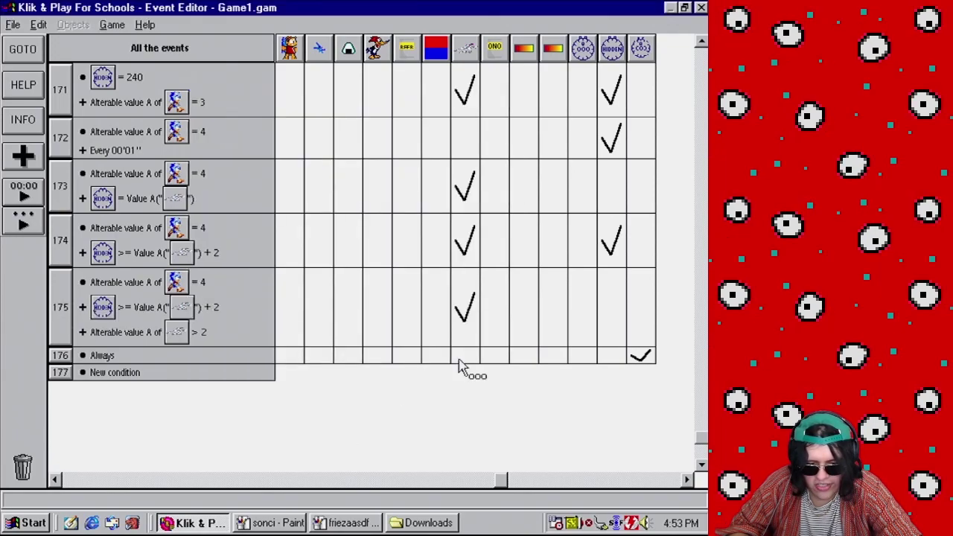
- Delete the set direction action from event 175, keeping only its set alterable value A action for Cutscene Frieza
double_click(471, 321)
right_click(319, 212)
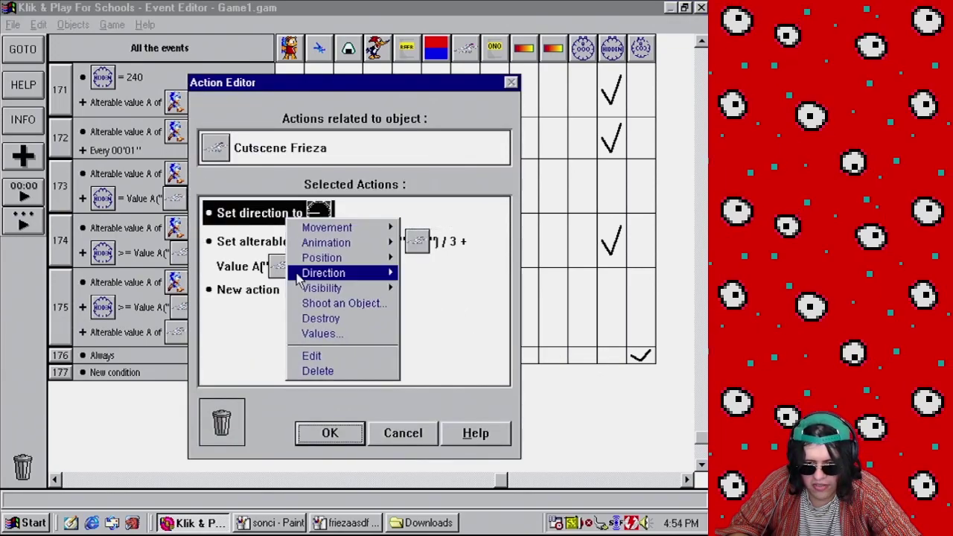
click(318, 370)
click(335, 436)
mouse_move(470, 335)
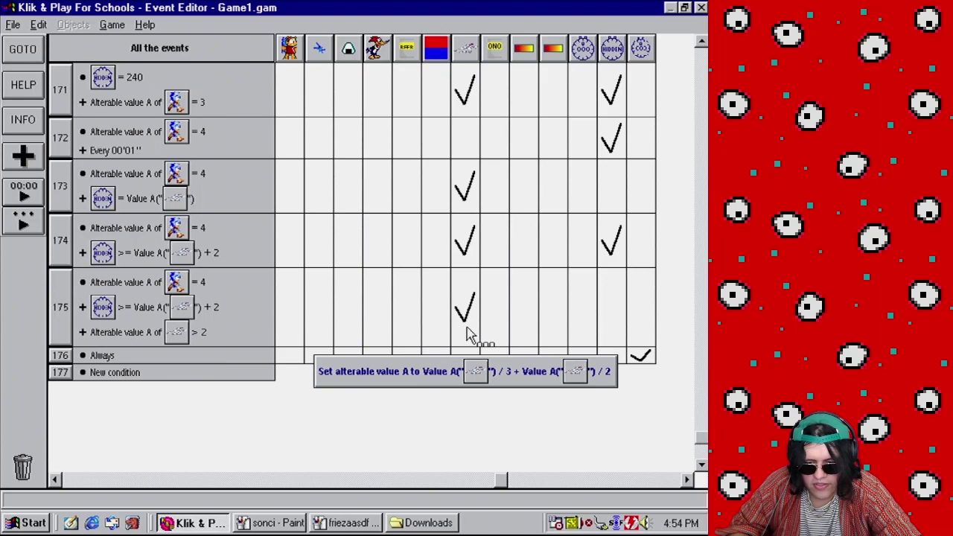
- Play the level with the split events, move Sonic into the cutscene, check Frieza and the counter, and close the game
click(112, 25)
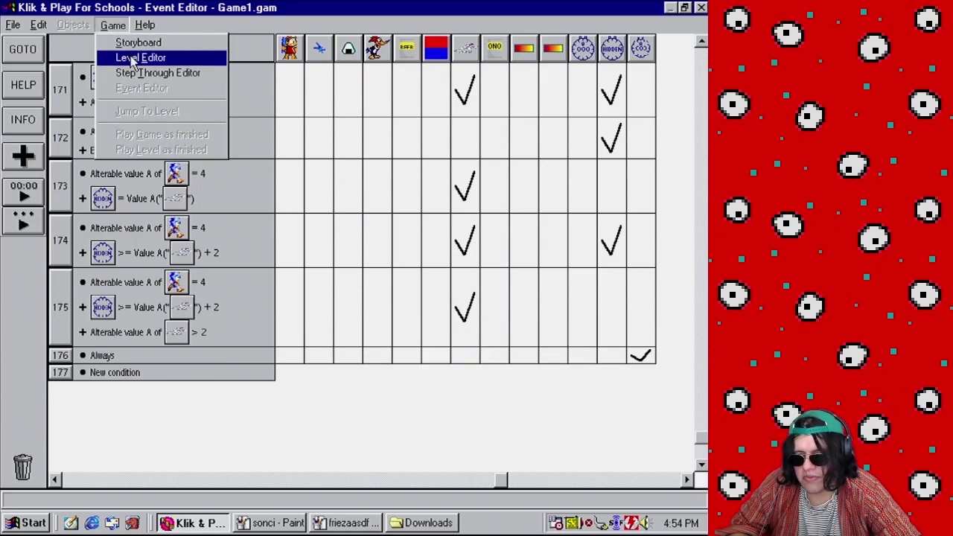
click(138, 56)
click(111, 25)
click(159, 149)
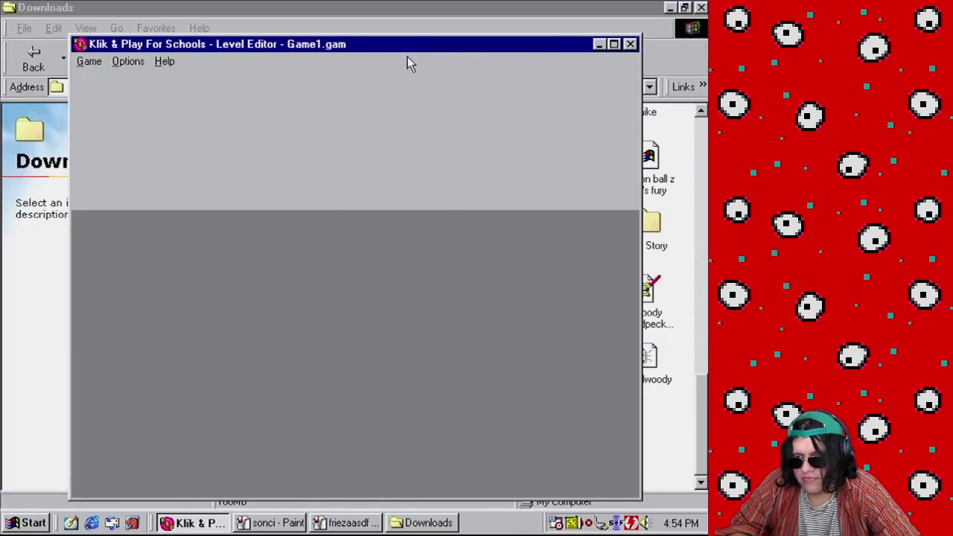
key(Right)
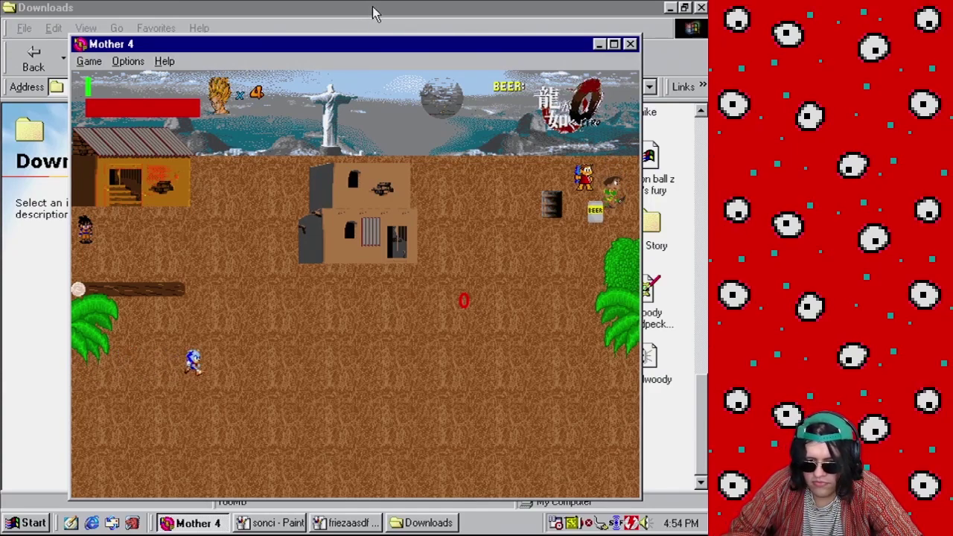
key(Right)
key(Down)
key(Left)
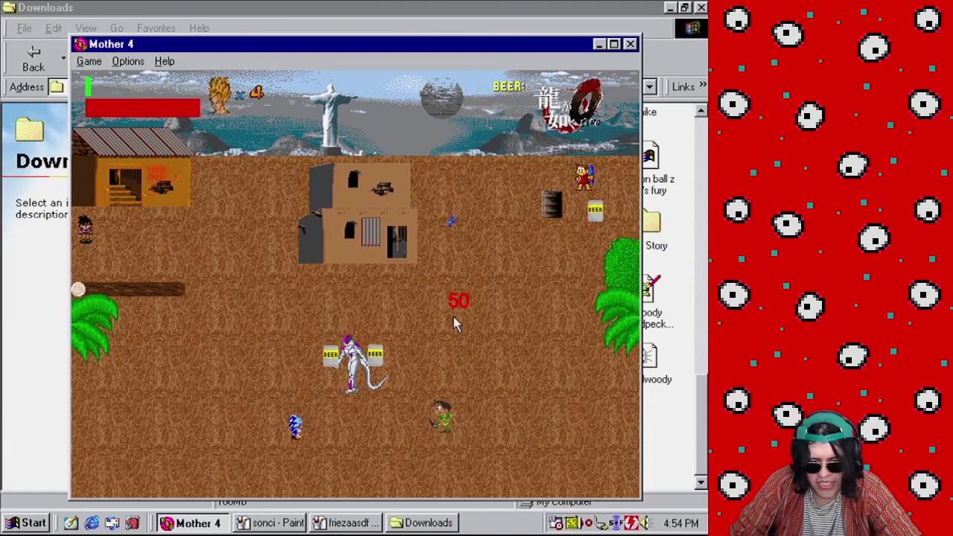
click(630, 44)
- Return to the Event Editor and examine event 175's alterable value comparison and the Frieza and timer actions of event 174
click(112, 24)
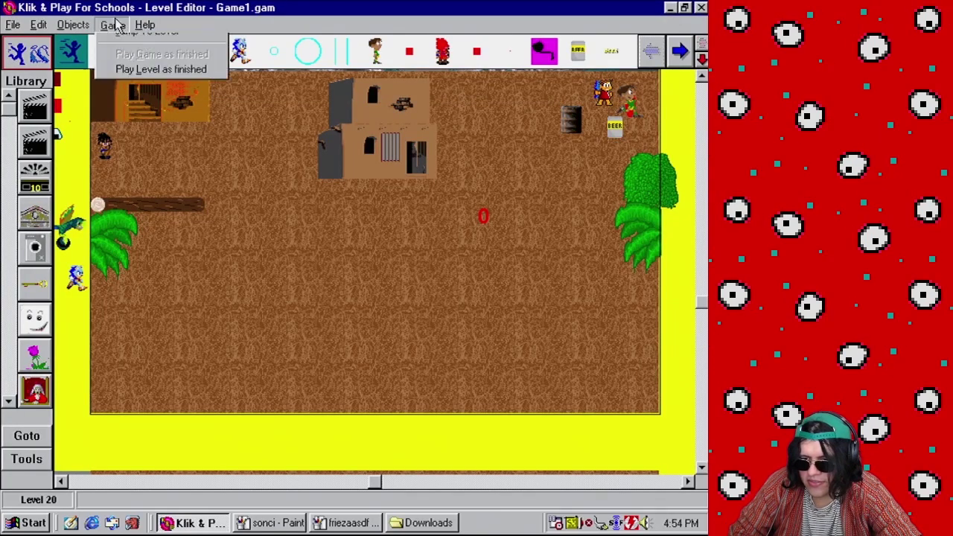
click(143, 85)
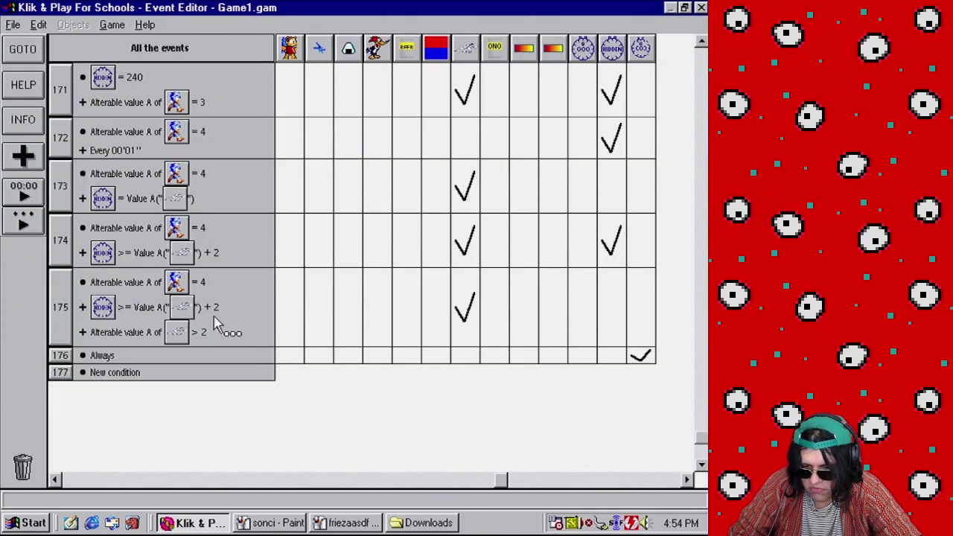
right_click(147, 337)
click(166, 347)
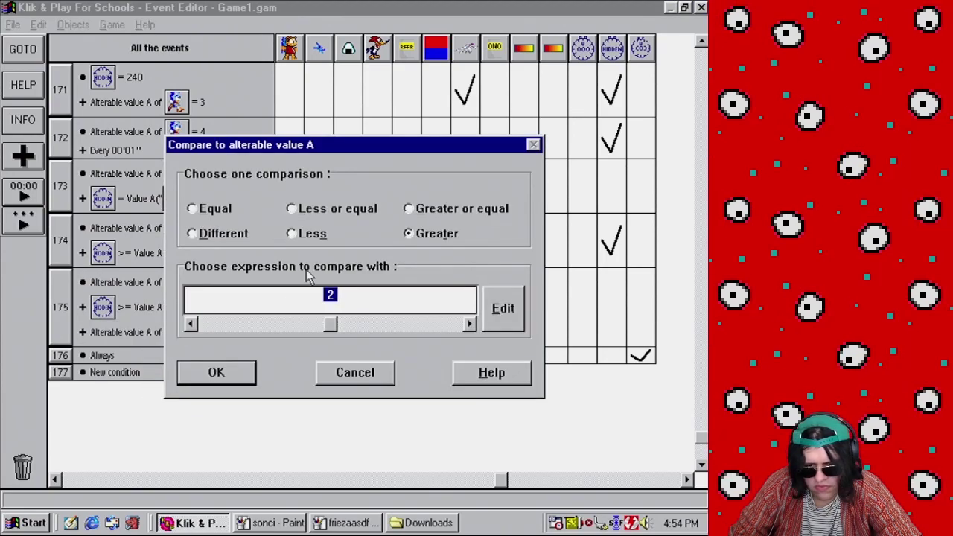
click(339, 379)
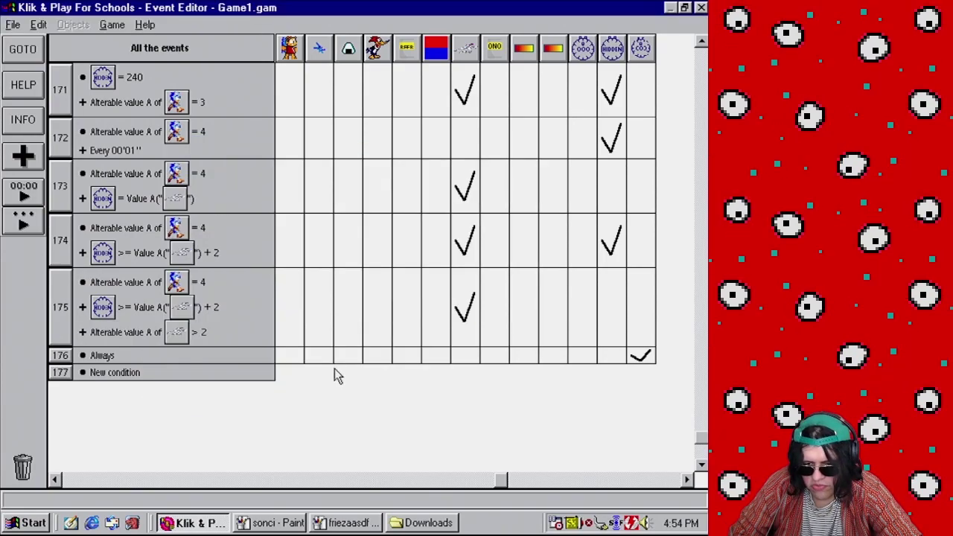
click(454, 250)
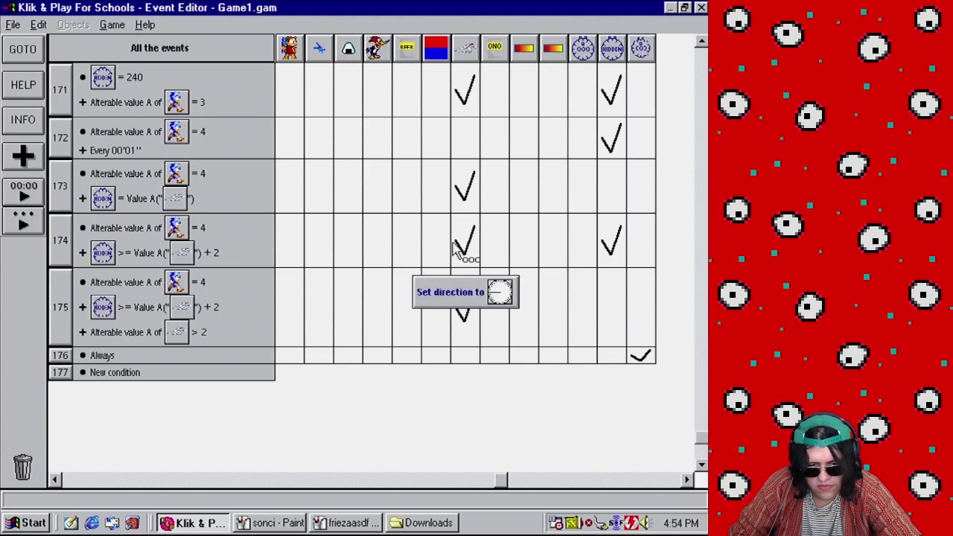
mouse_move(458, 289)
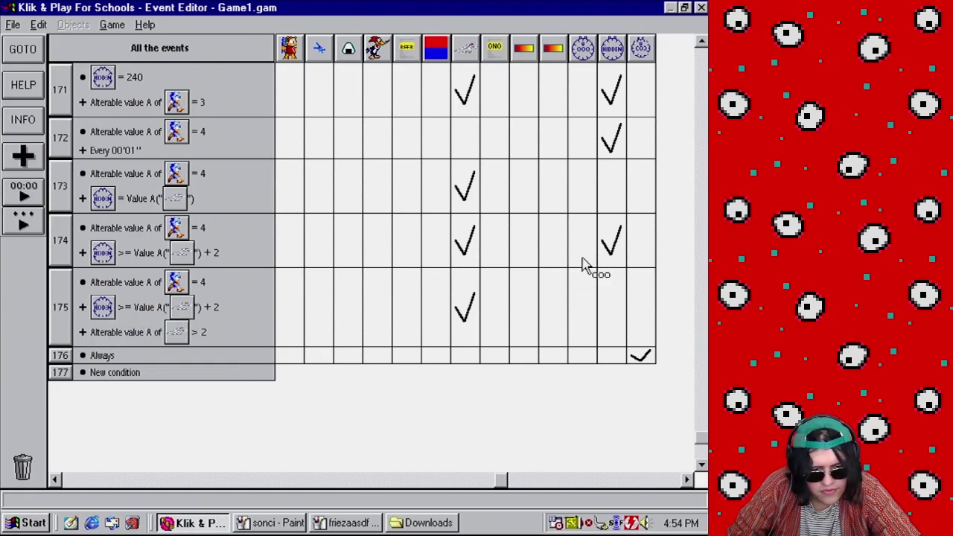
mouse_move(601, 264)
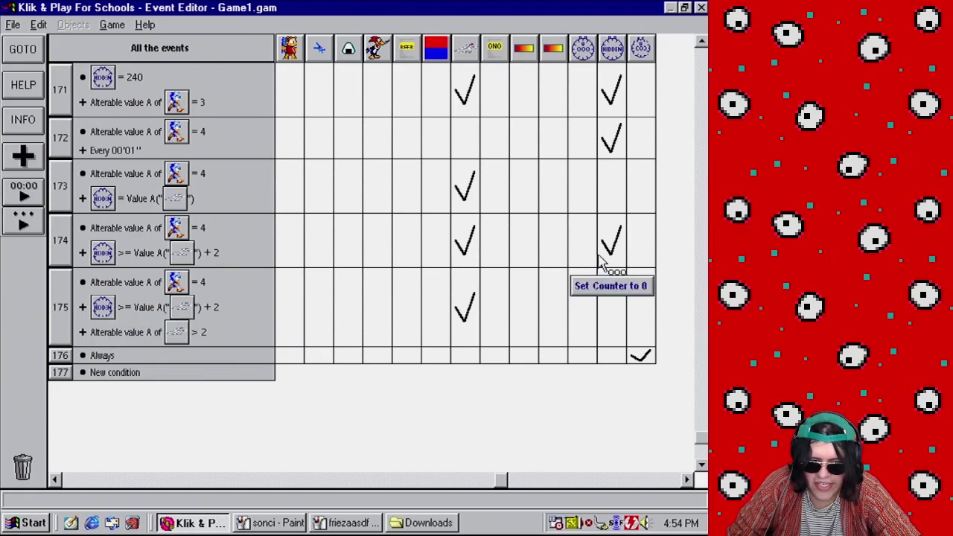
- Move event 175, which lowers Cutscene Frieza's alterable value A, above event 174
mouse_move(466, 313)
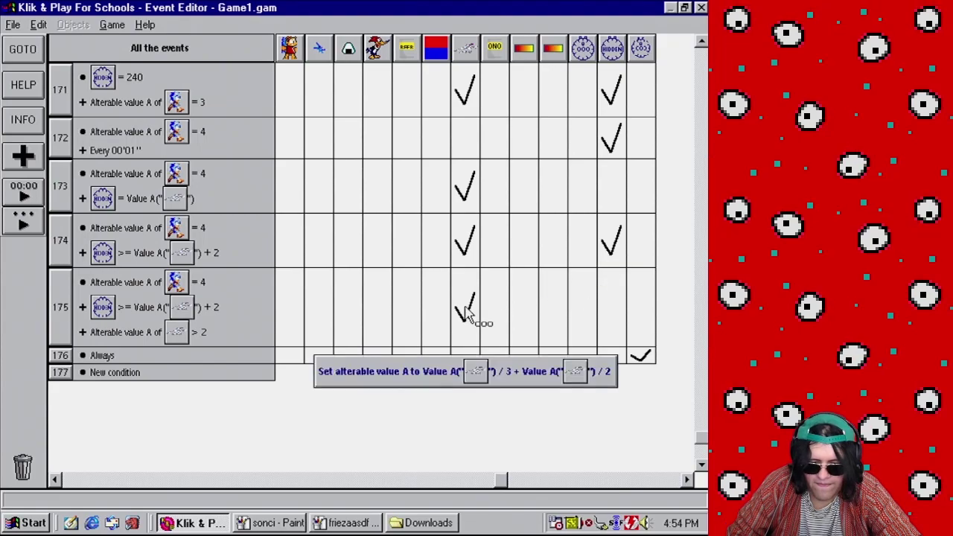
drag(58, 305, 65, 261)
- Play the level with the reordered events, move Sonic into the cutscene, watch Frieza and the counter, and close the game
click(112, 25)
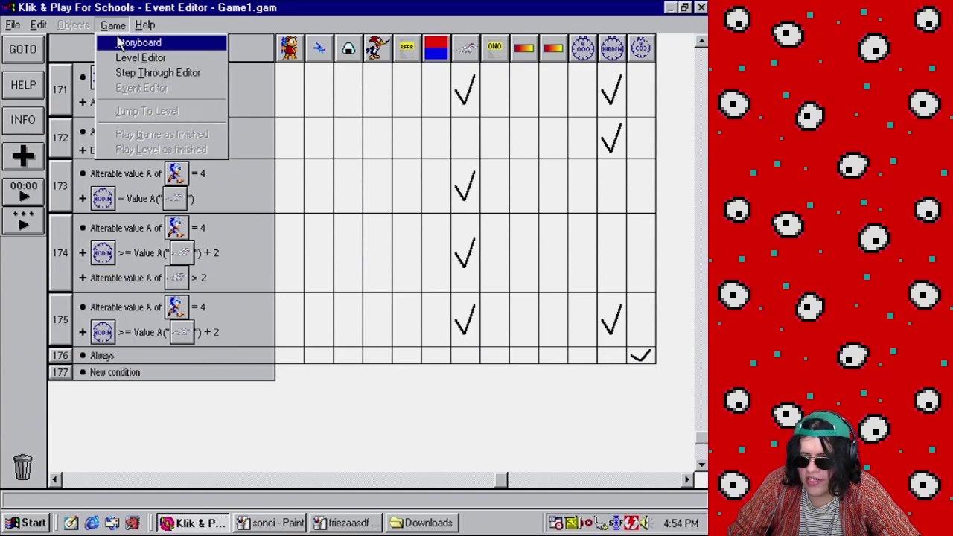
click(139, 57)
click(112, 24)
click(184, 164)
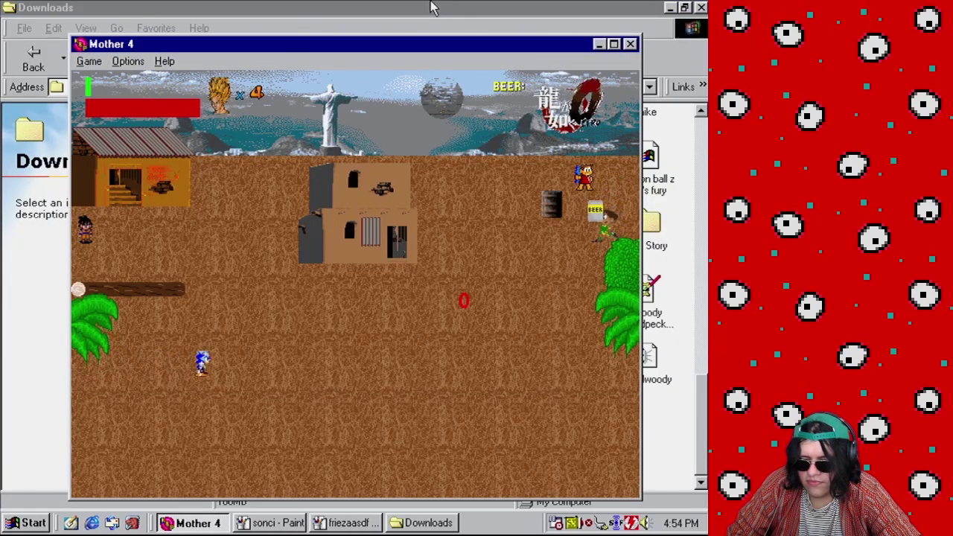
key(Right)
key(Down)
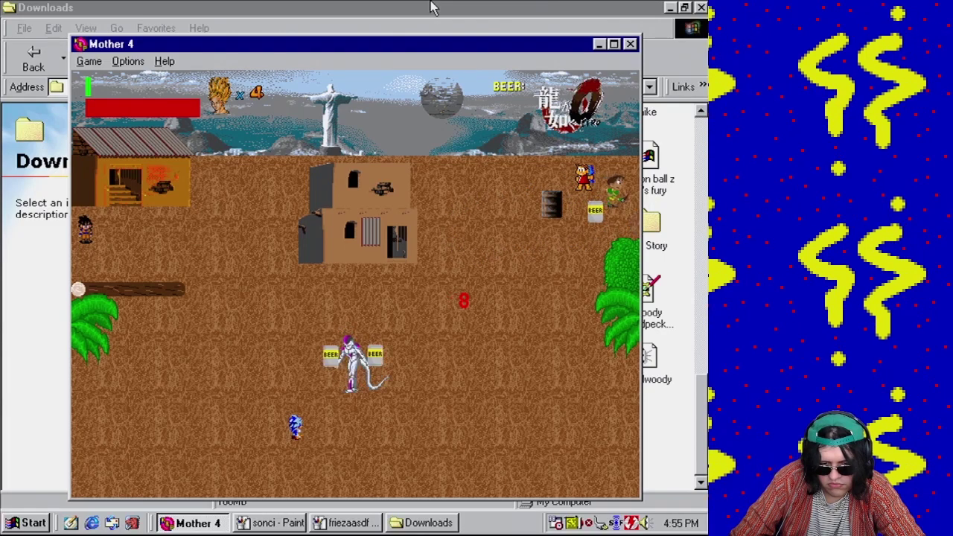
click(630, 45)
- Return to the Event Editor and set Cutscene Frieza's alterable value A to 100 in event 171
click(112, 25)
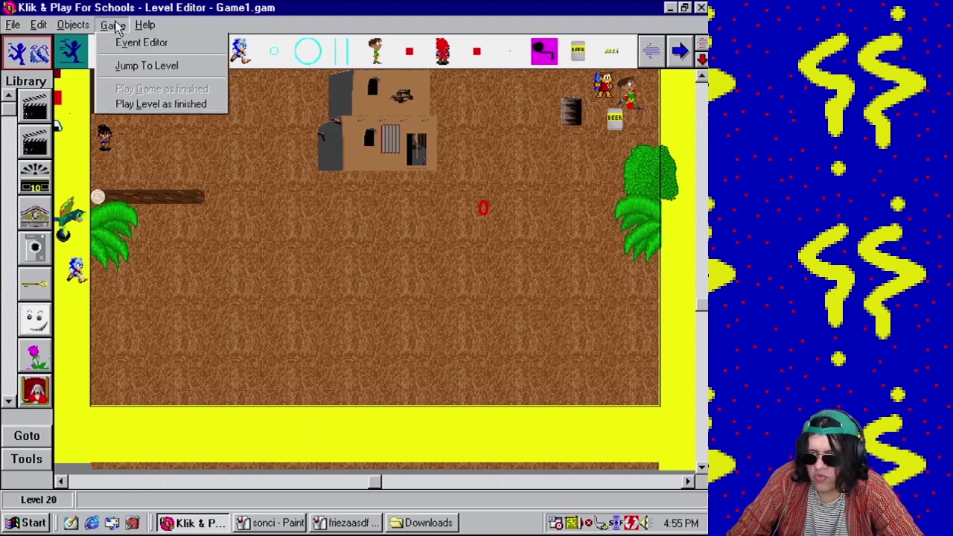
click(153, 88)
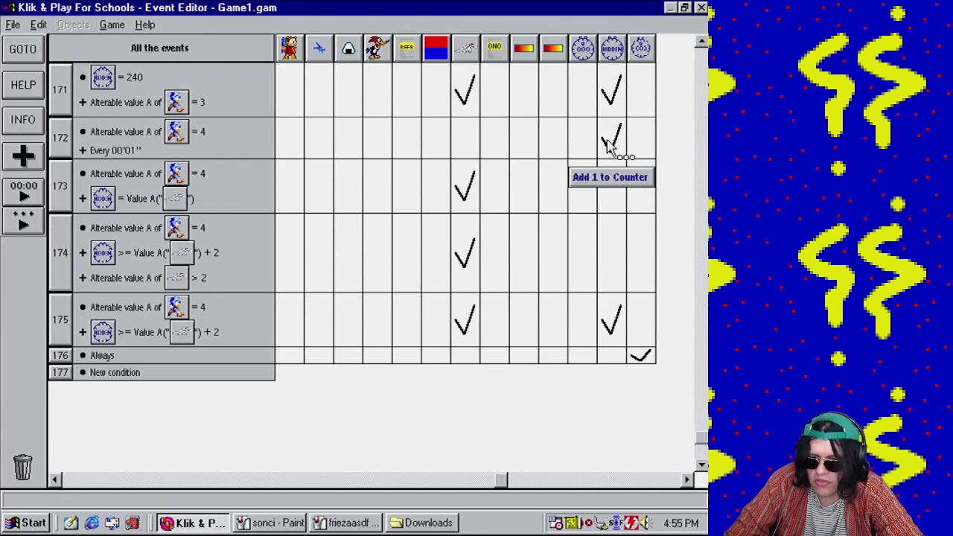
double_click(464, 93)
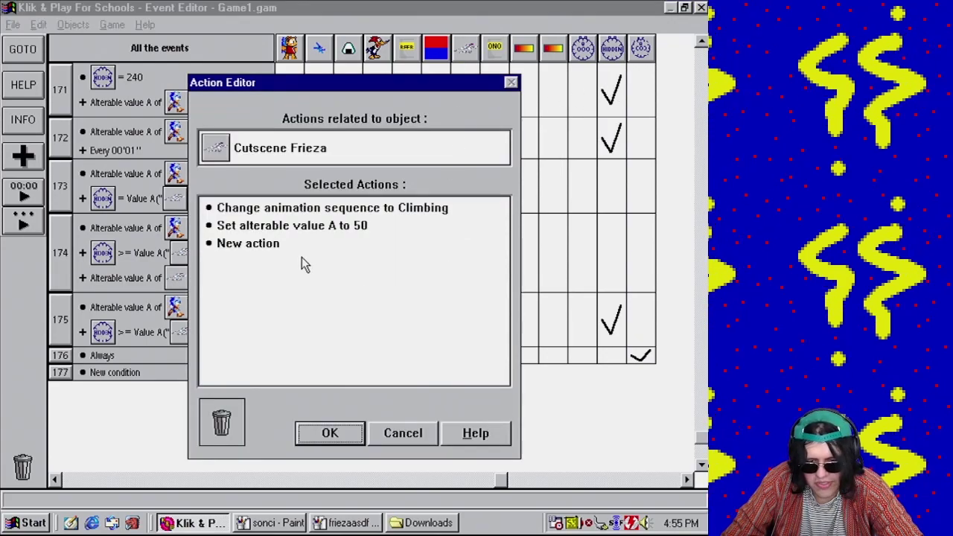
right_click(330, 234)
click(347, 367)
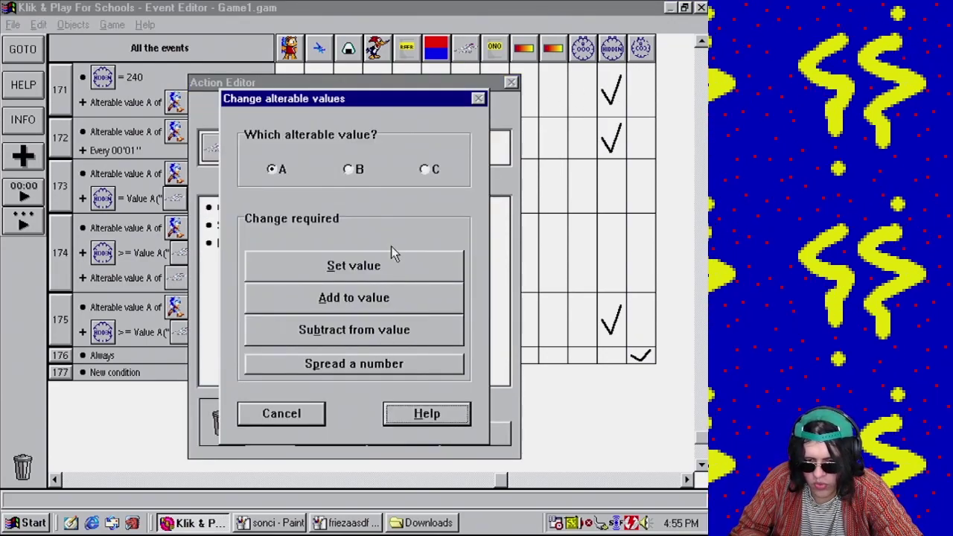
click(374, 272)
text(100)
click(231, 314)
click(339, 432)
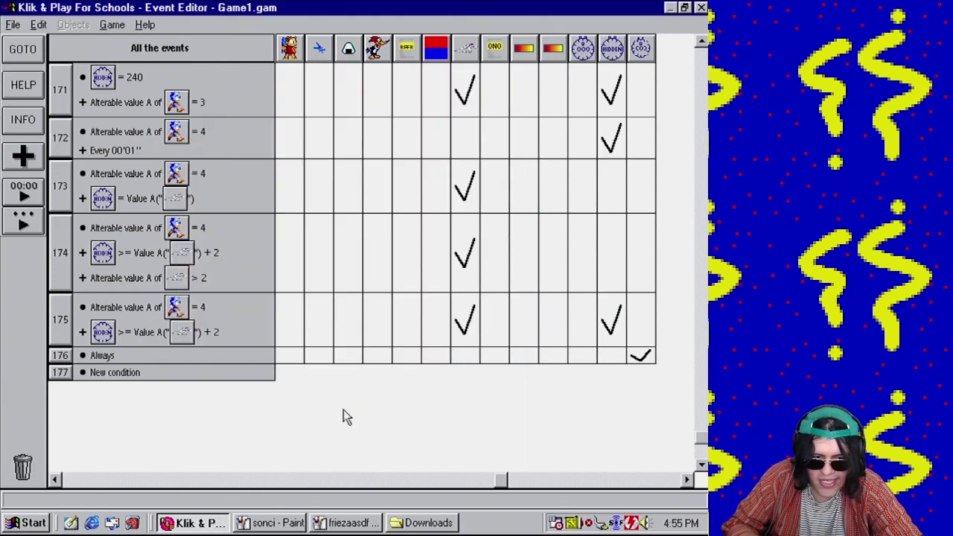
- Change the Cutscene Timer action of event 171 to set the counter to 99
double_click(612, 85)
right_click(277, 207)
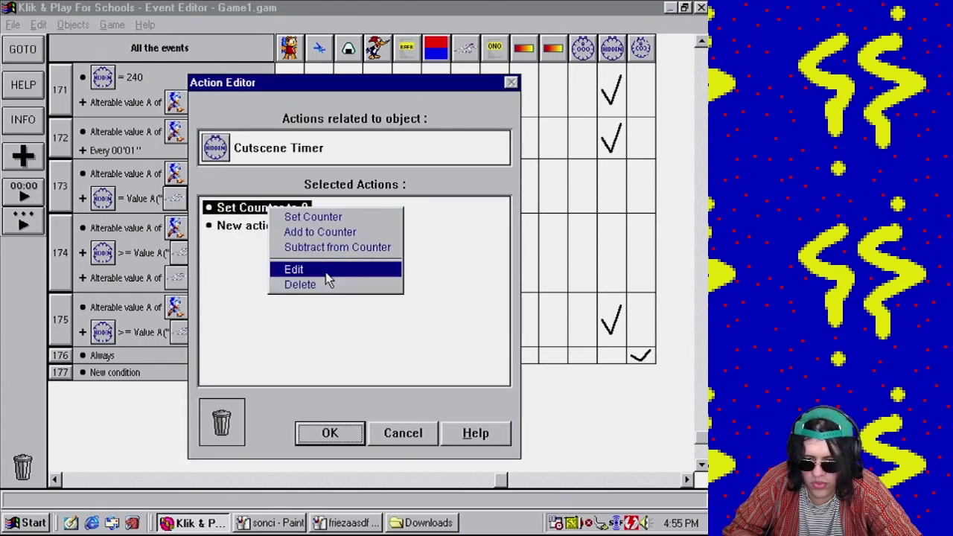
click(320, 268)
click(249, 315)
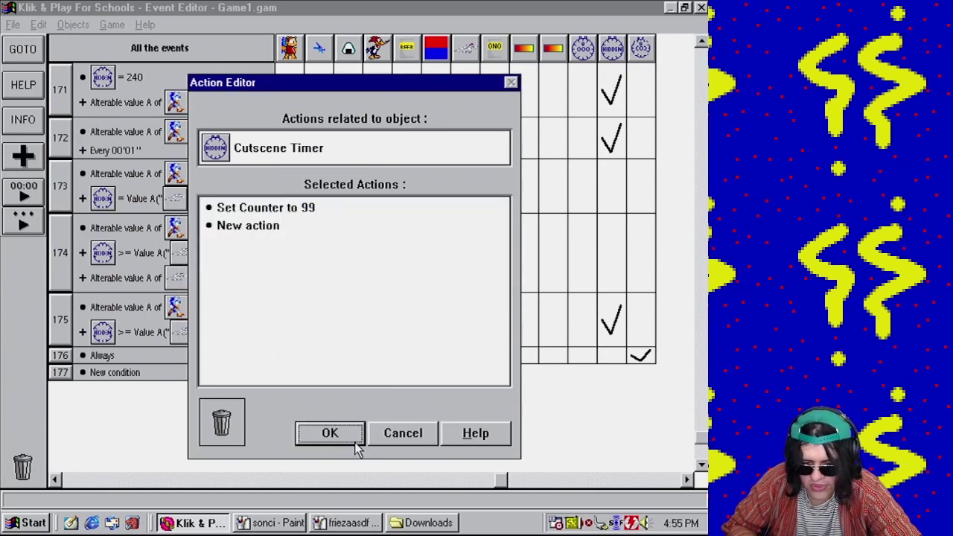
click(339, 432)
- Play the level with the larger starting values, move Sonic into the cutscene, watch Frieza's turning speed, and close the game
click(105, 26)
click(140, 58)
click(112, 24)
click(153, 149)
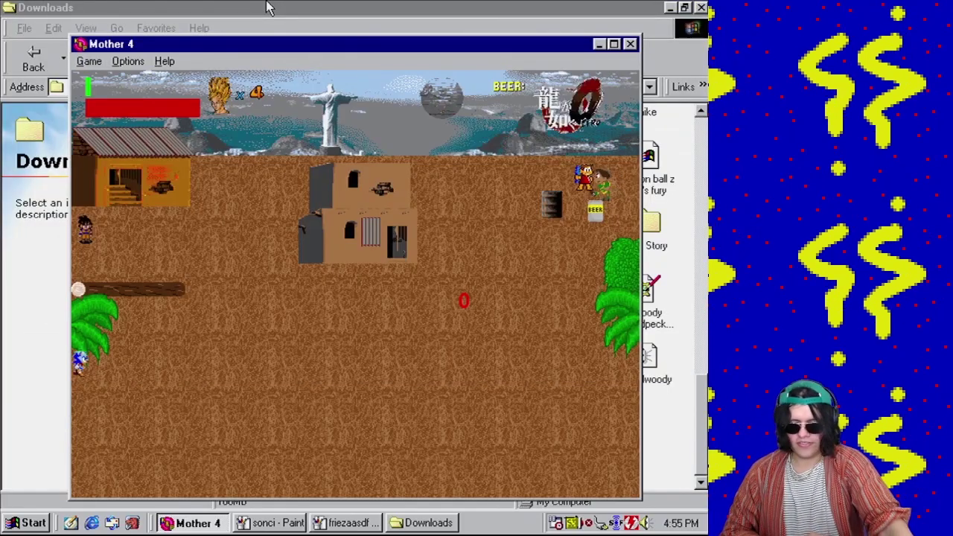
key(Right)
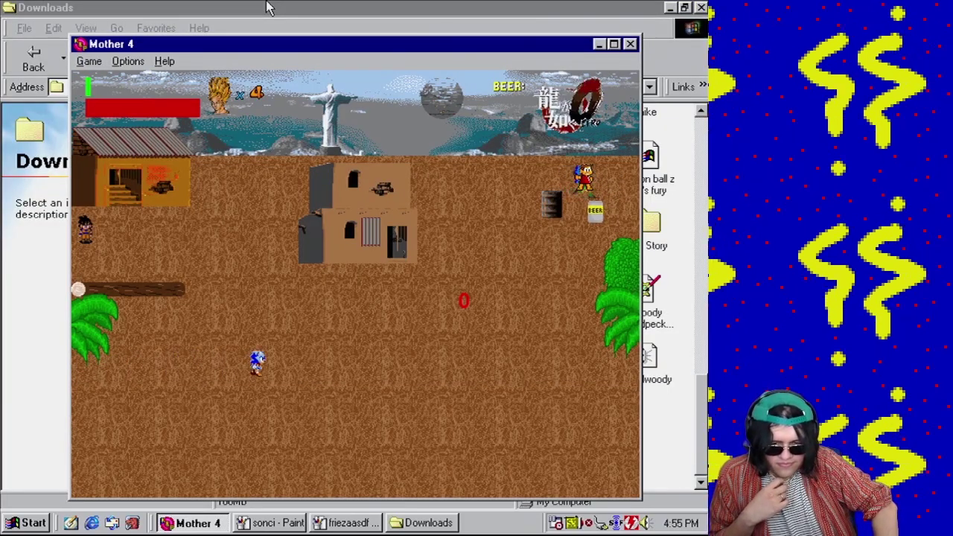
key(Left)
key(Down)
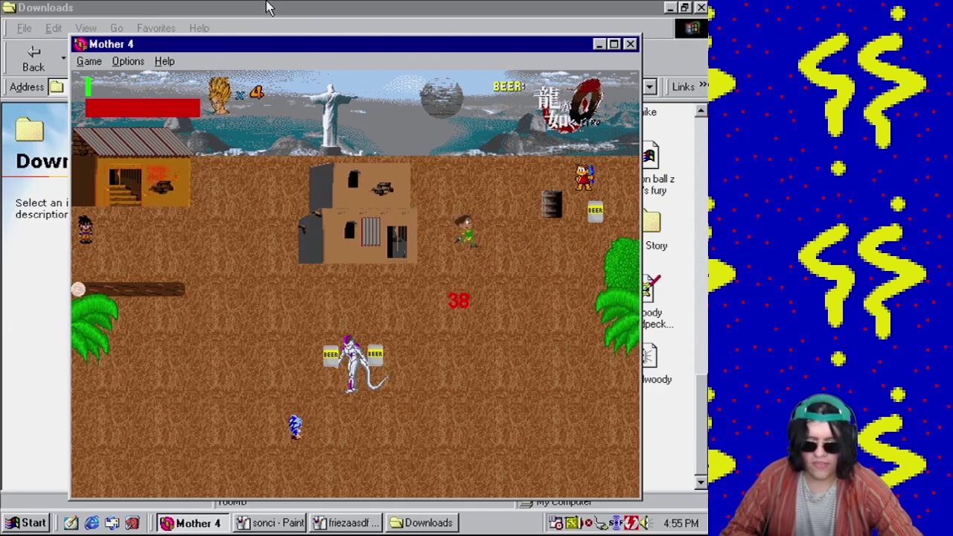
click(630, 44)
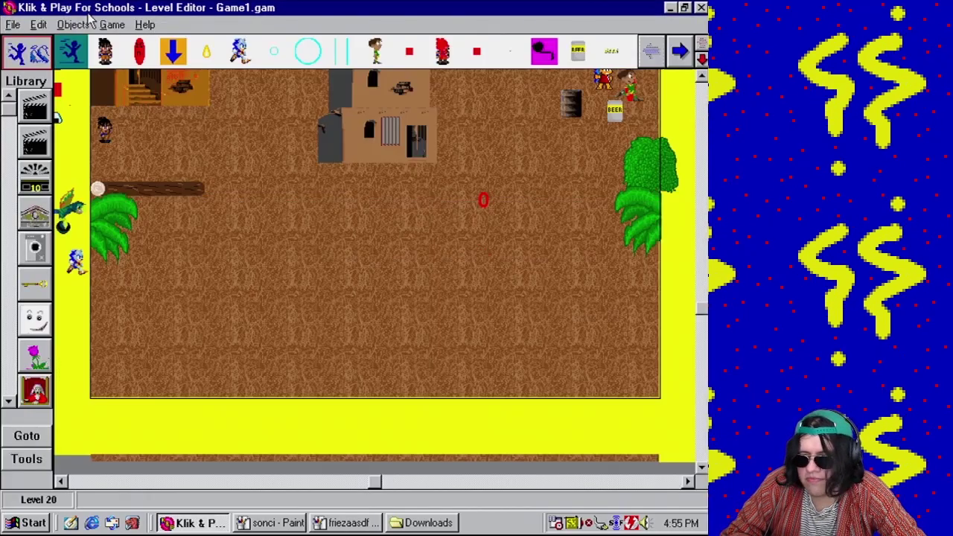
- Reopen the Event Editor and set Cutscene Frieza's alterable value A to 56 in event 171
click(112, 24)
click(150, 87)
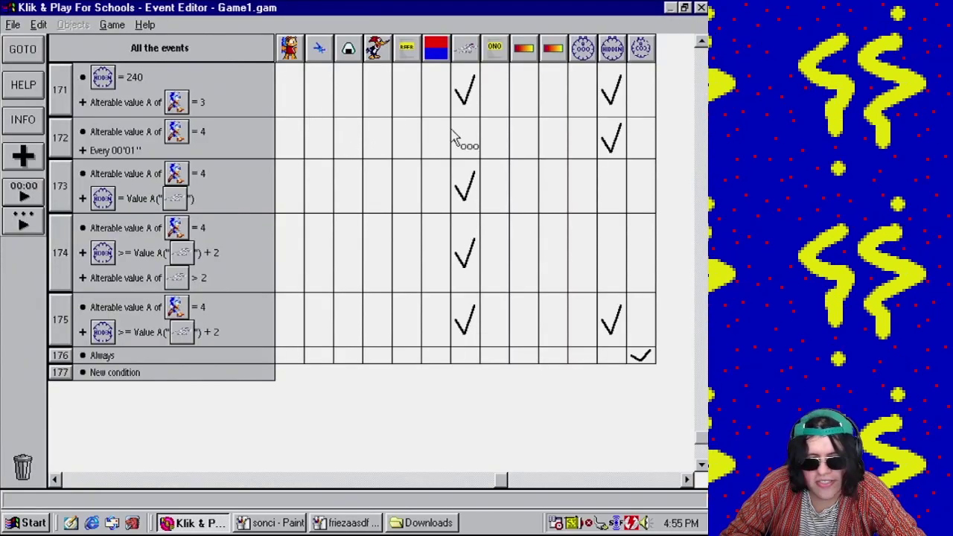
double_click(447, 82)
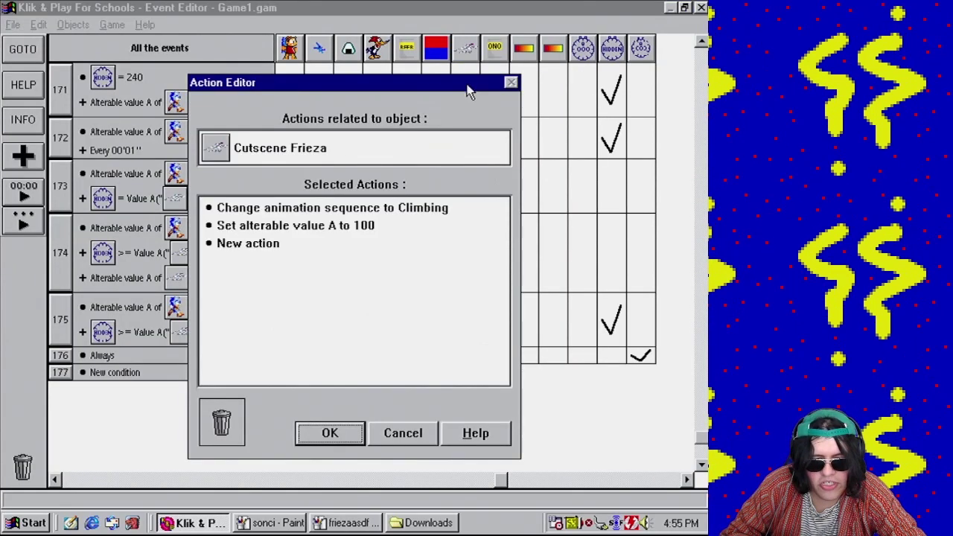
right_click(334, 226)
click(367, 338)
click(367, 267)
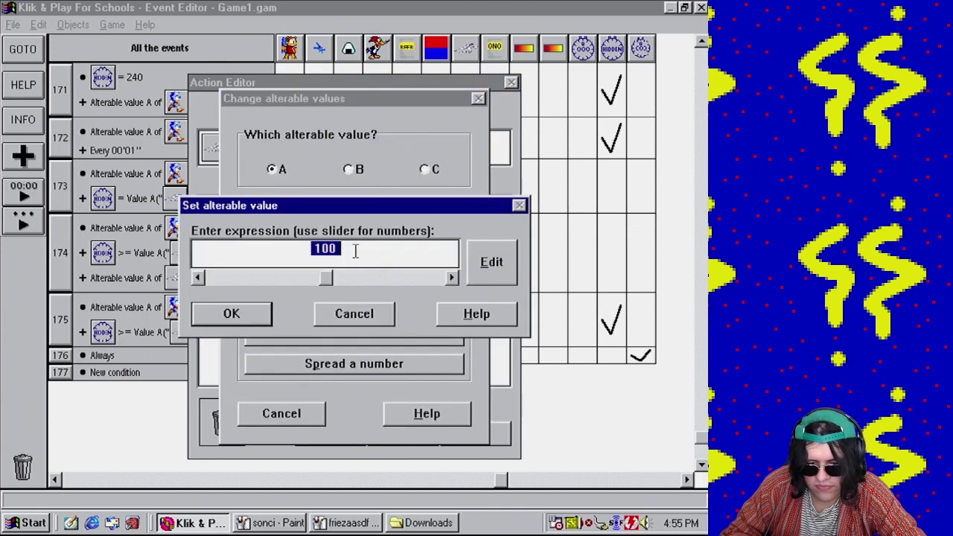
click(251, 316)
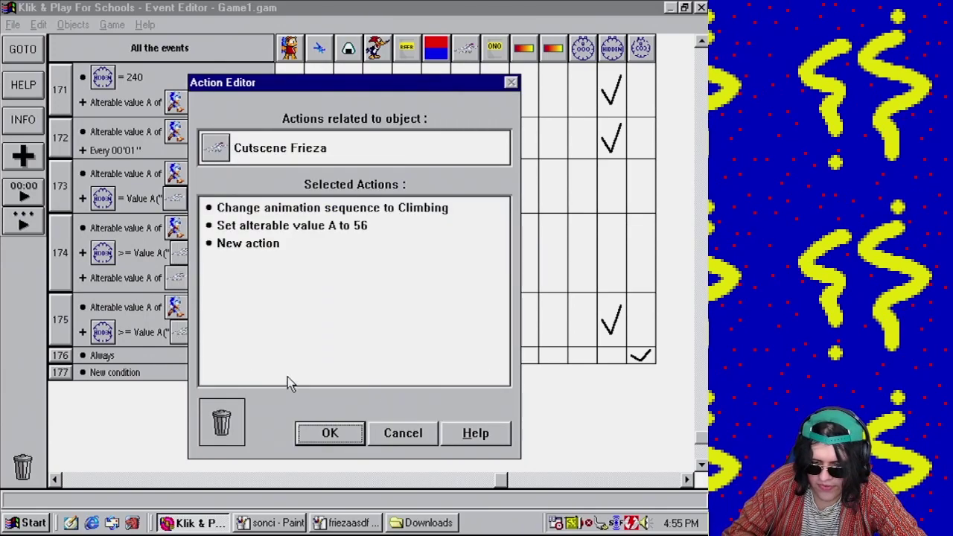
click(330, 433)
- Change the Cutscene Timer action of event 171 to set the counter to 55
double_click(611, 91)
click(287, 211)
click(341, 273)
text(55)
click(257, 316)
click(327, 436)
- Play the level with the new starting values, move Sonic into the cutscene to watch Frieza's timing, and close the game
click(111, 25)
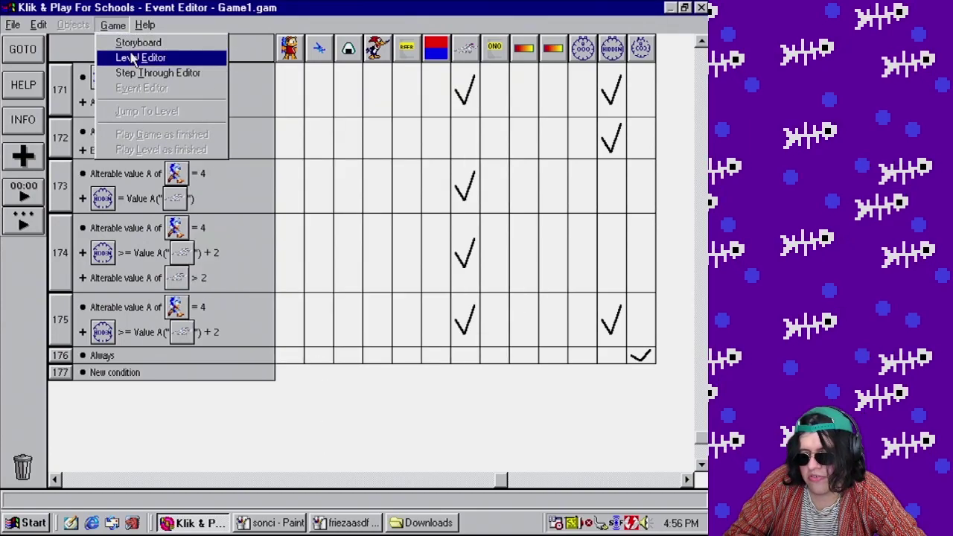
click(142, 58)
click(112, 24)
click(159, 149)
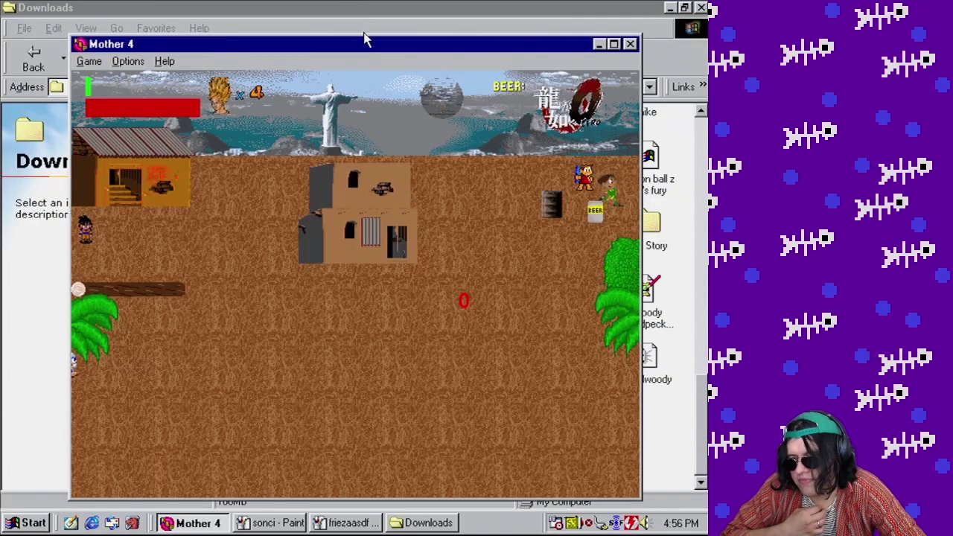
key(Right)
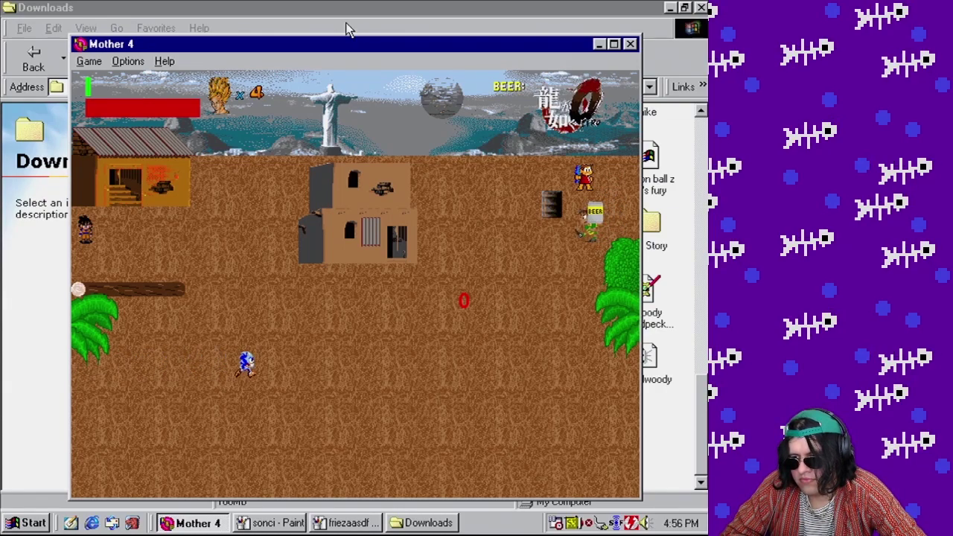
key(Left)
key(Down)
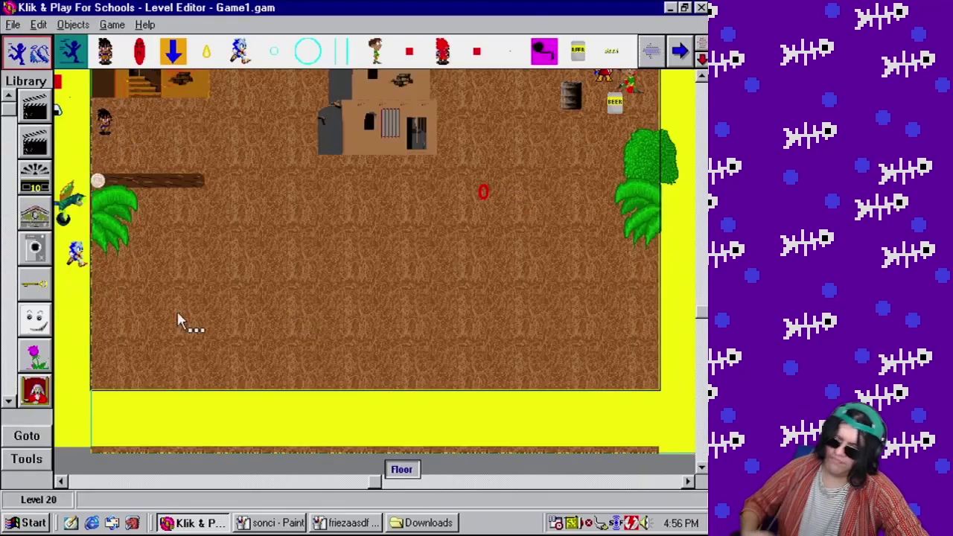
- Save the game as Game1.gam, overwriting the existing file
click(13, 24)
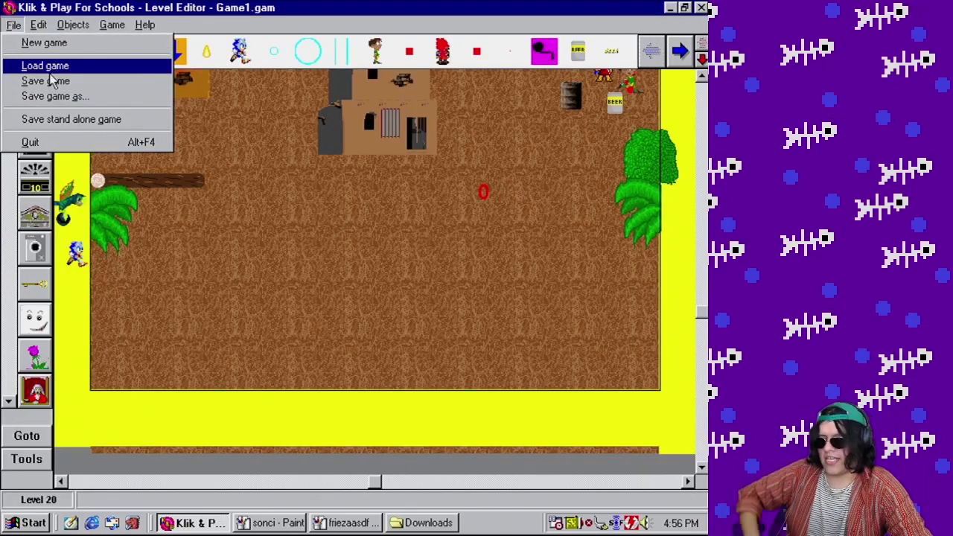
click(54, 80)
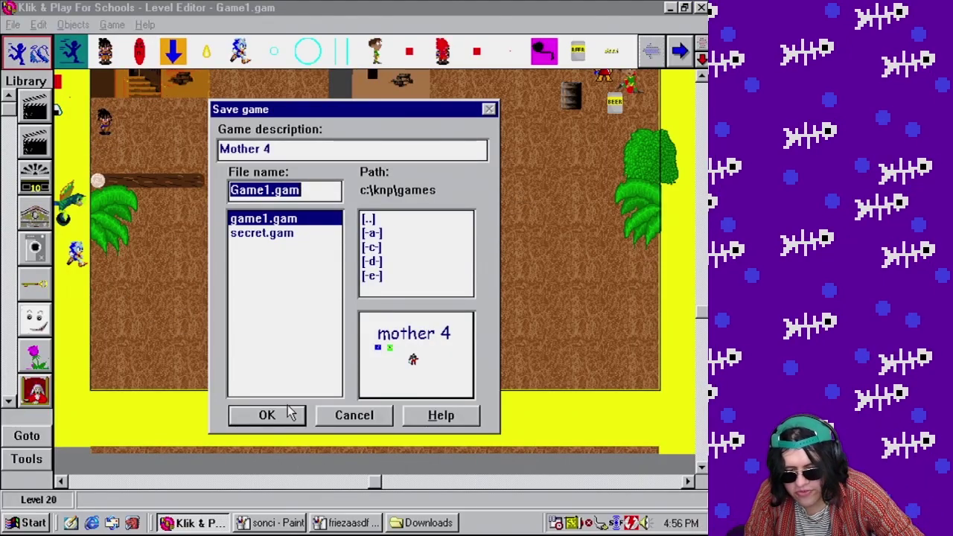
click(266, 416)
- Switch to the Downloads folder and open the Sonic 3K folder inside the Sonic the Hedgehog 3 & Knuckles sound effects
click(421, 523)
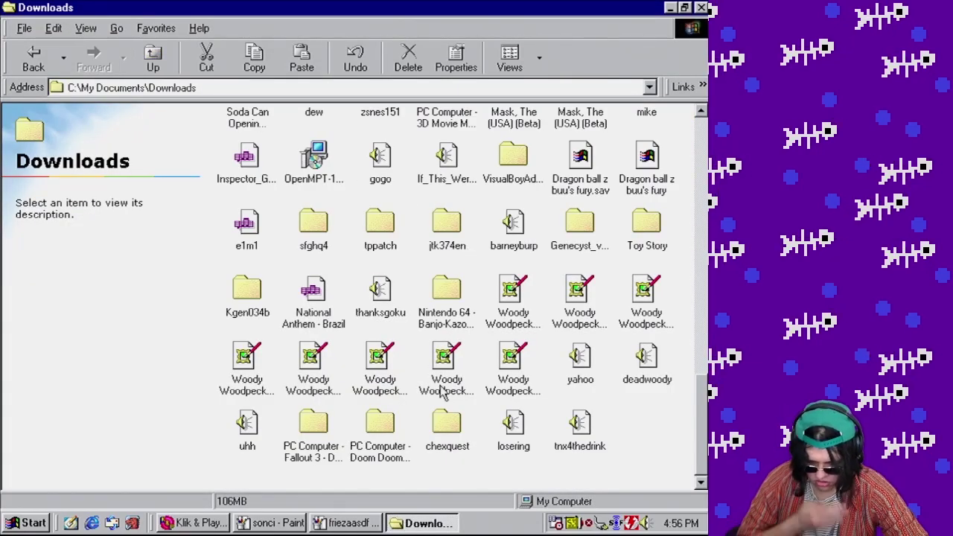
click(598, 242)
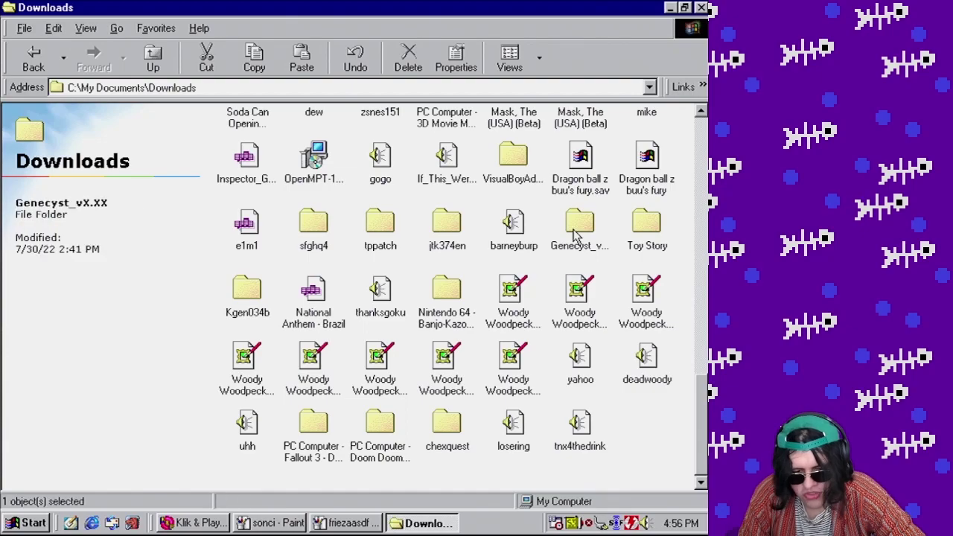
scroll(457, 305, up, 2)
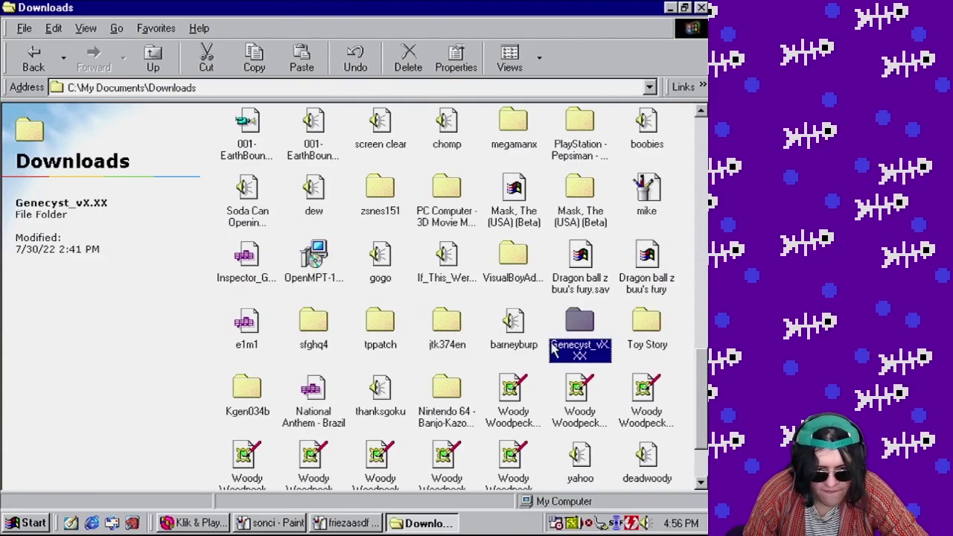
scroll(519, 321, up, 5)
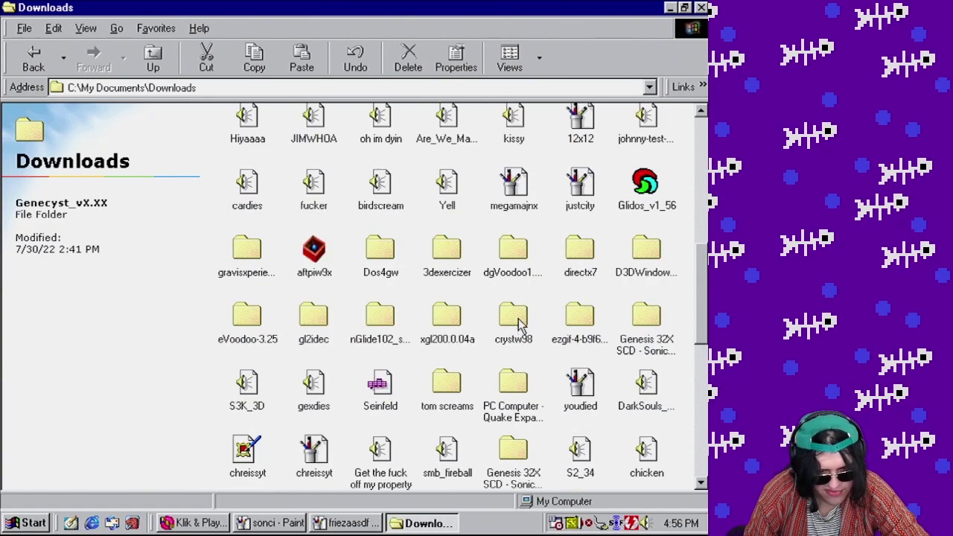
double_click(646, 319)
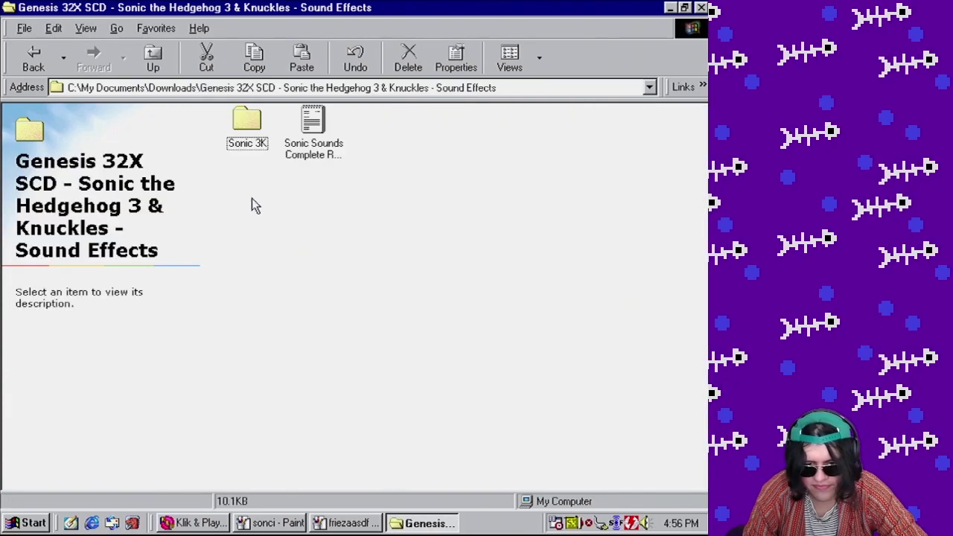
double_click(262, 138)
- Audition the Sonic 3K sound effects one after another from S3K_33 to S3K_53, keeping the media player clear of the files
double_click(314, 123)
drag(396, 117, 144, 118)
double_click(379, 123)
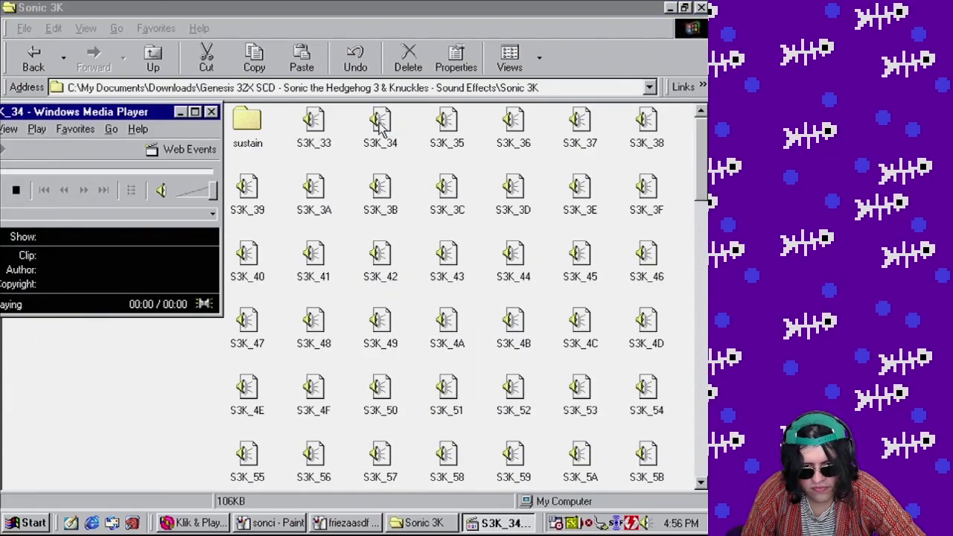
double_click(448, 125)
double_click(513, 125)
double_click(579, 125)
double_click(646, 124)
double_click(250, 188)
double_click(314, 190)
double_click(380, 191)
double_click(446, 189)
double_click(521, 190)
double_click(580, 190)
double_click(645, 191)
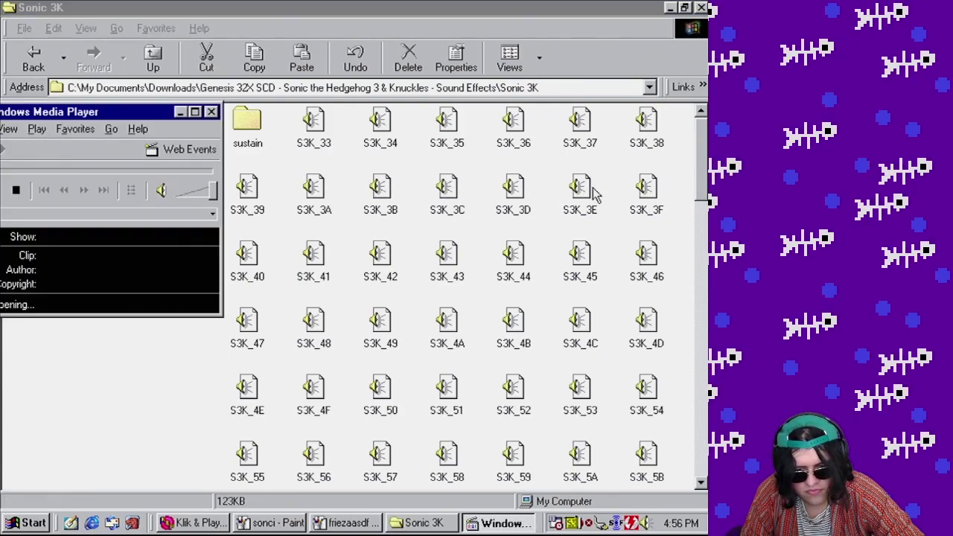
double_click(262, 257)
double_click(305, 253)
double_click(376, 253)
double_click(438, 257)
double_click(514, 254)
double_click(579, 255)
double_click(648, 265)
double_click(266, 328)
double_click(308, 320)
double_click(384, 330)
double_click(447, 322)
double_click(515, 324)
double_click(579, 326)
double_click(645, 326)
double_click(268, 390)
double_click(323, 390)
double_click(381, 389)
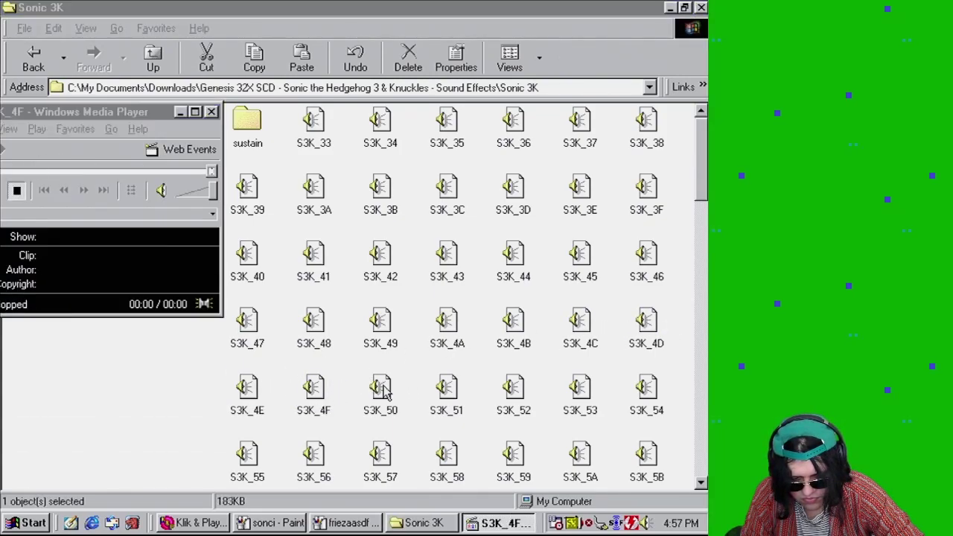
double_click(451, 390)
click(513, 388)
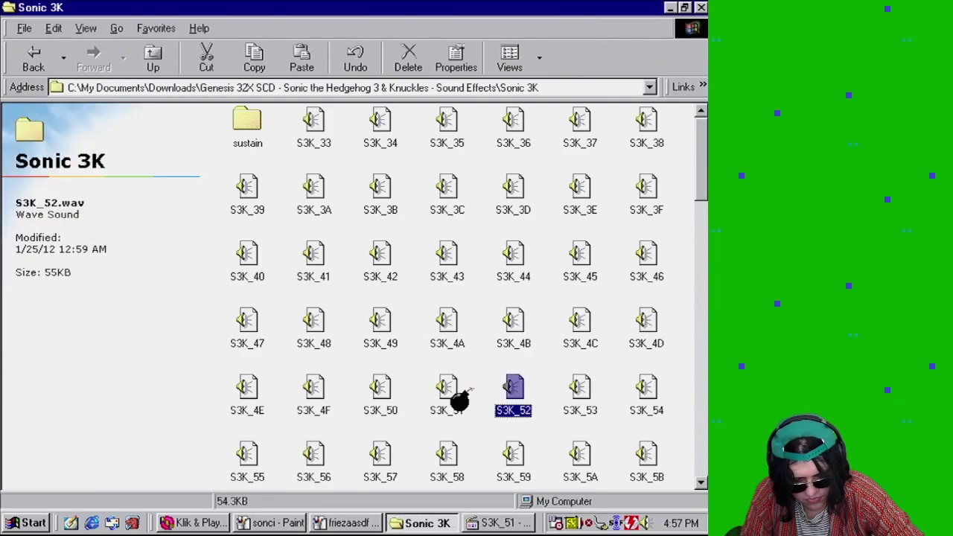
double_click(513, 388)
double_click(582, 387)
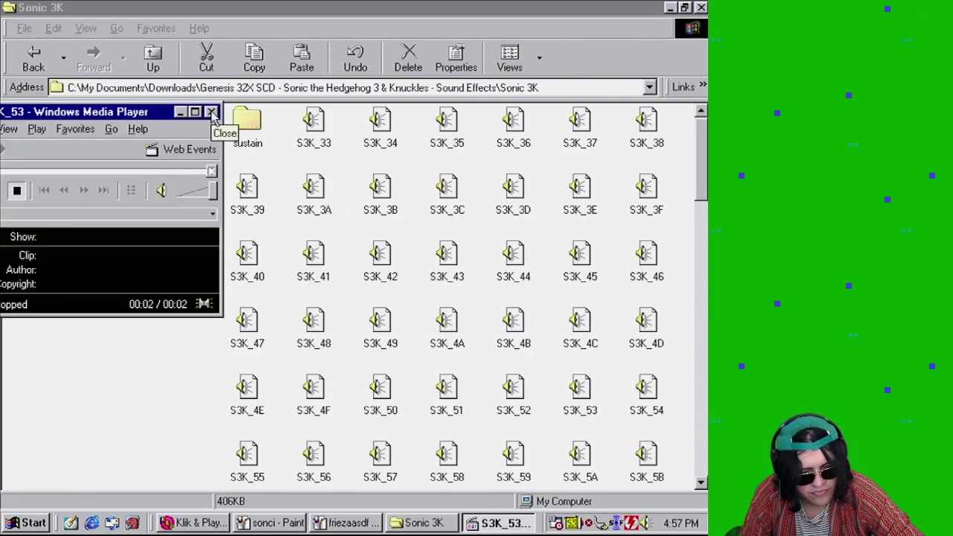
- Close the media player and copy S3K_53 from the Sonic 3K folder into the Downloads folder
drag(84, 111, 218, 122)
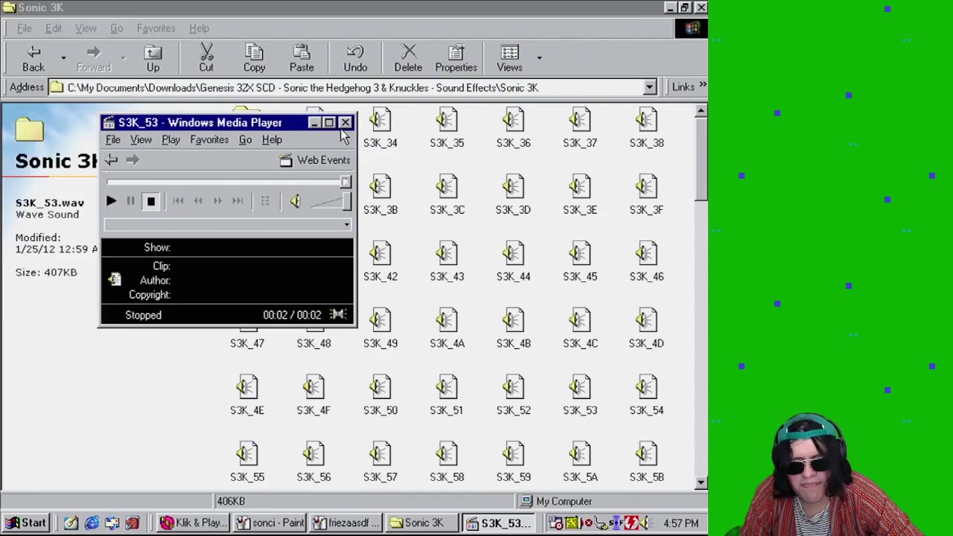
click(345, 123)
click(583, 397)
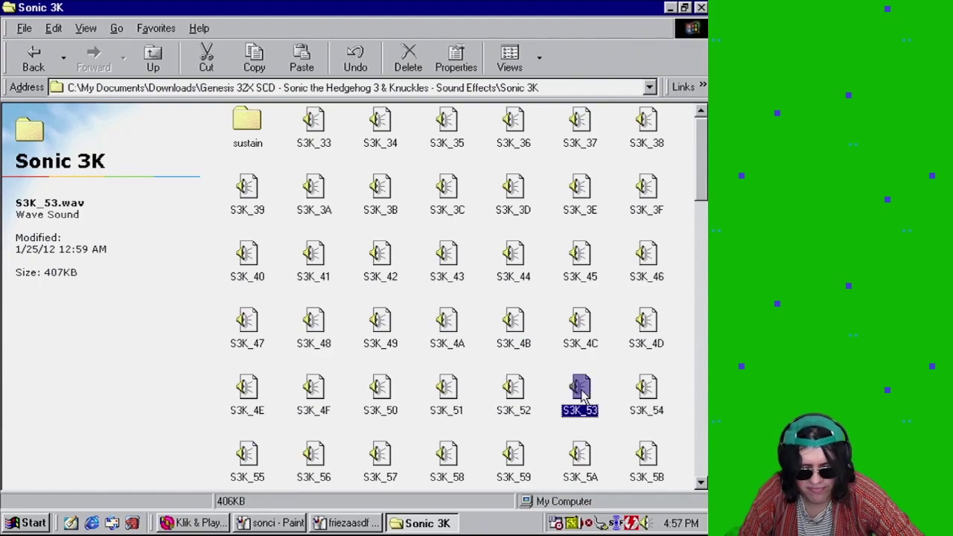
click(154, 61)
click(153, 61)
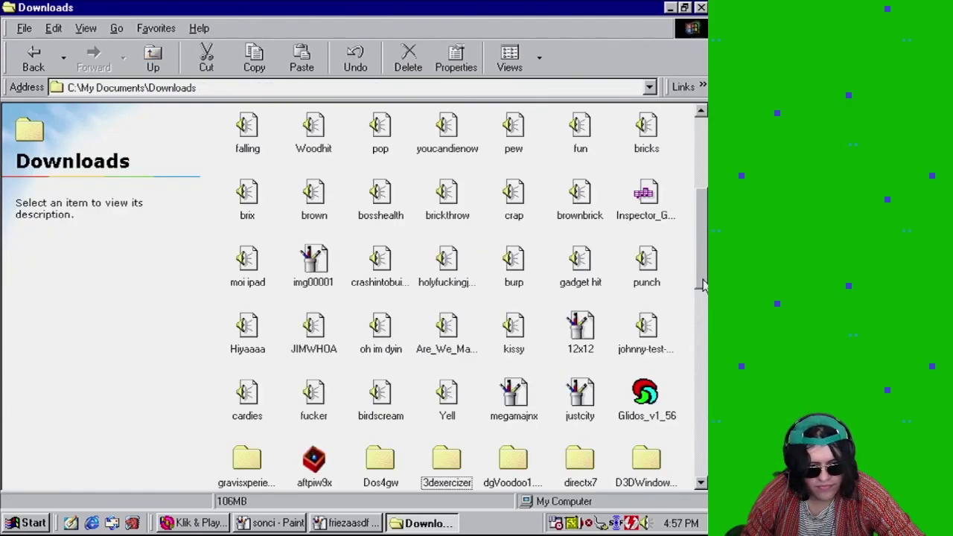
key(End)
- Rename the copied S3K_53 sound in the Downloads folder as charging
right_click(652, 432)
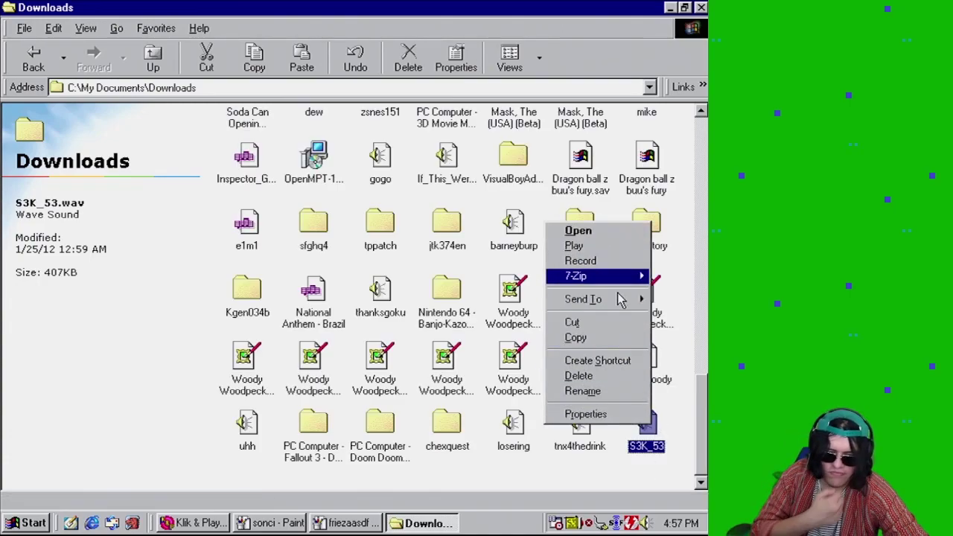
click(619, 393)
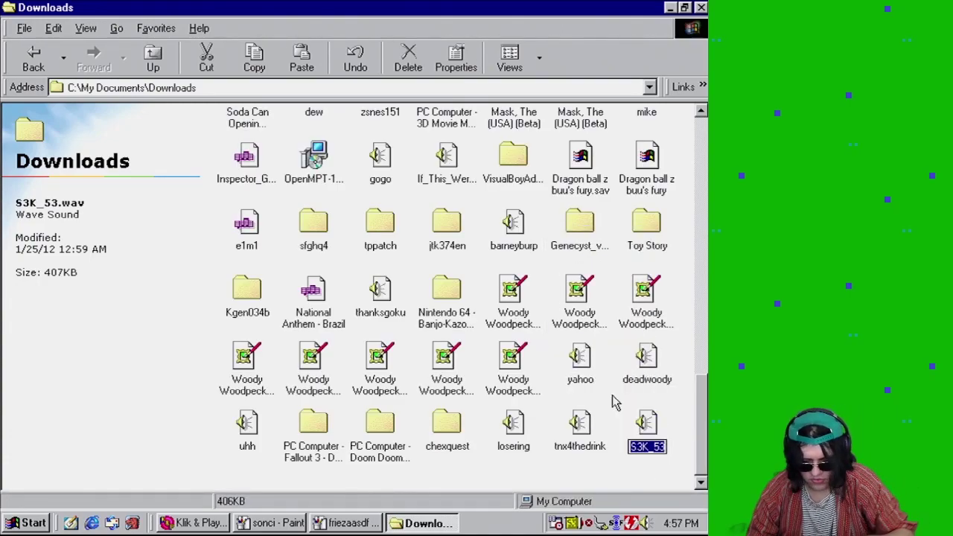
text(charging)
key(Return)
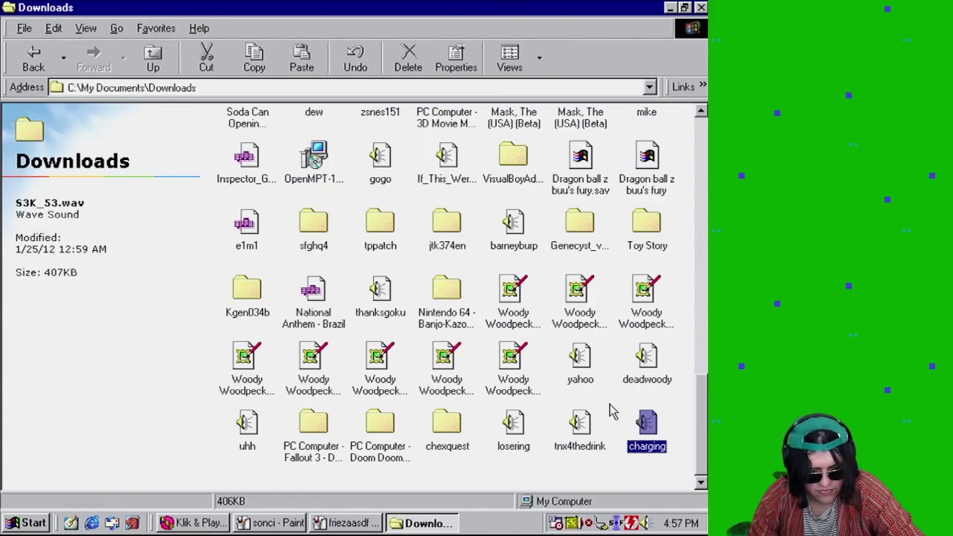
- Open the charging sound in Sound Recorder, look through the effects, play it back, and close the recorder without saving
right_click(646, 422)
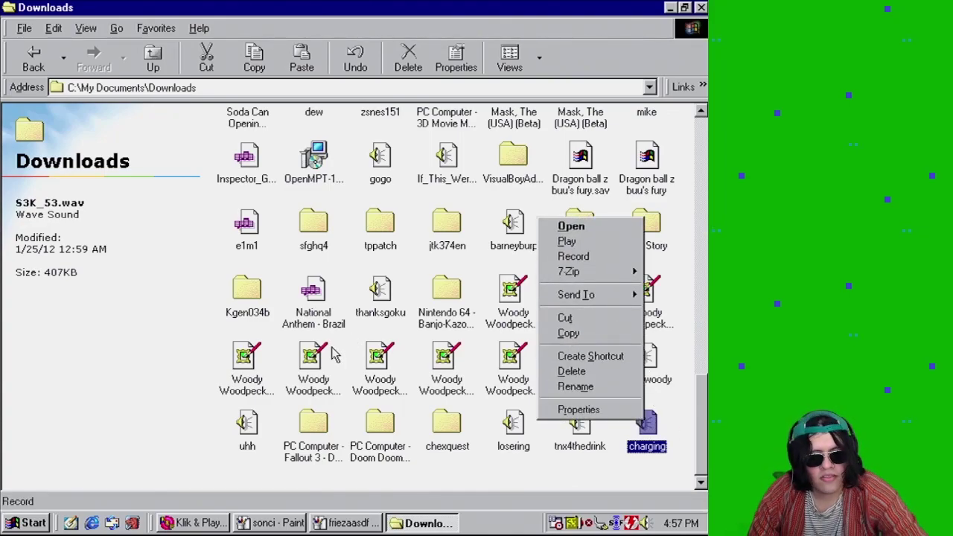
click(628, 256)
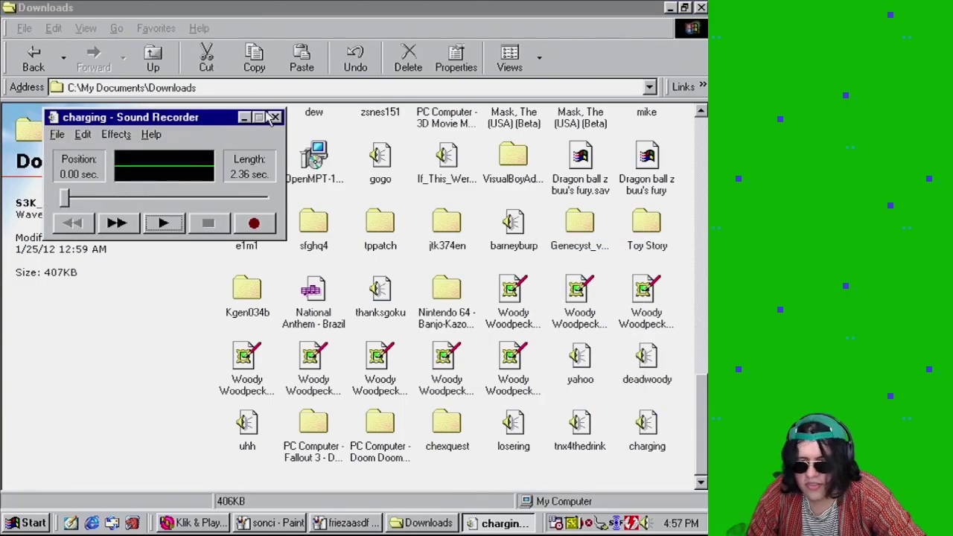
click(116, 135)
click(115, 135)
click(115, 134)
click(115, 135)
click(115, 135)
click(118, 152)
click(116, 135)
click(116, 134)
click(165, 224)
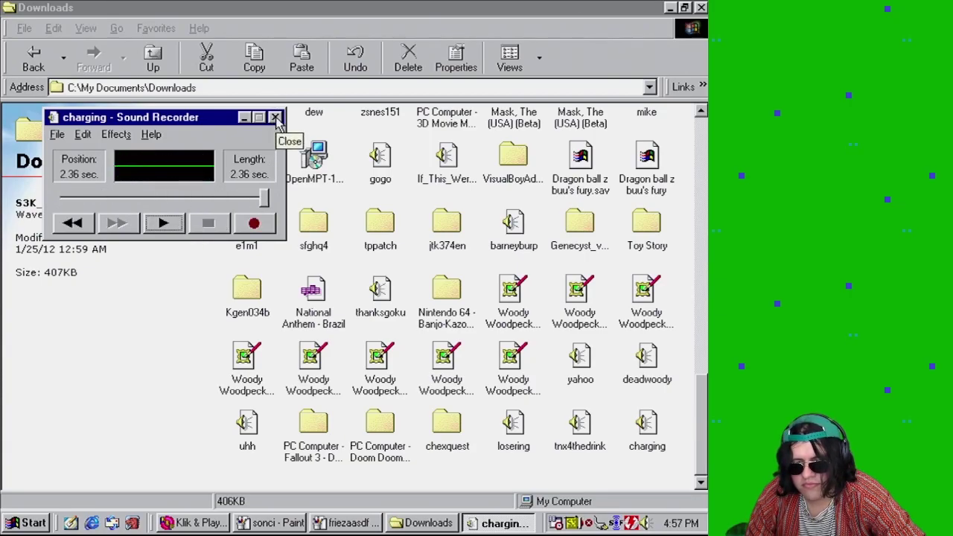
click(57, 134)
key(Escape)
click(276, 118)
- Switch to Klik & Play and make event 171 play the wave file charging.wav from the Downloads folder as an uninterruptable sample
click(192, 522)
click(112, 25)
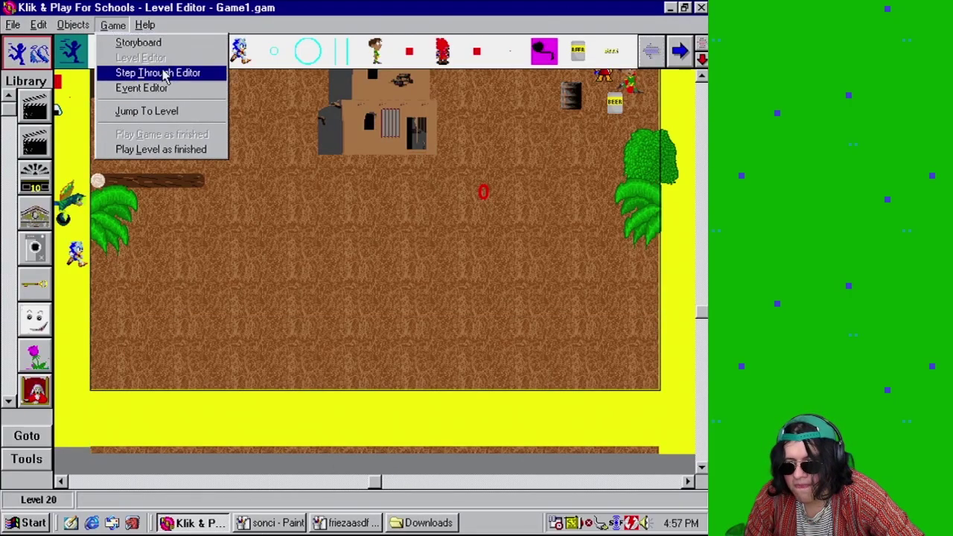
click(169, 88)
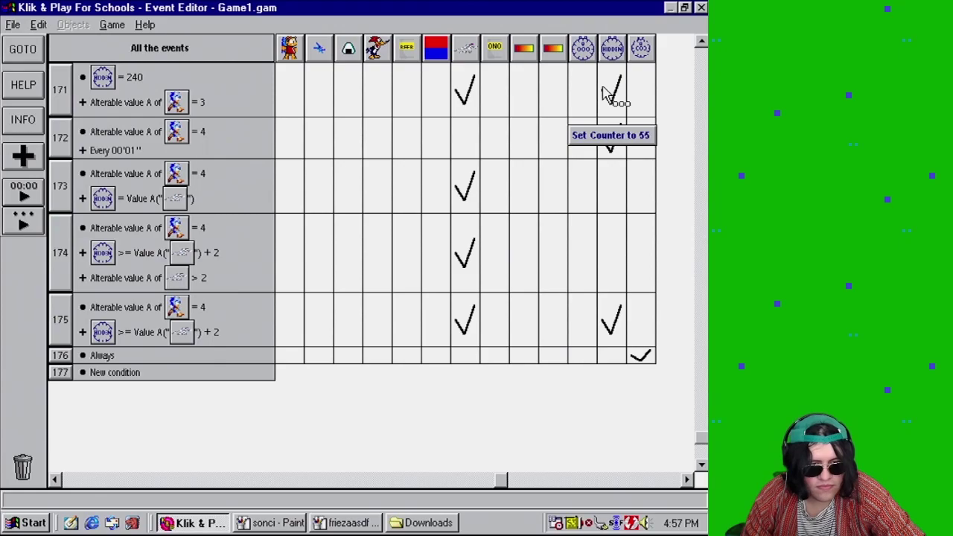
drag(498, 482, 60, 478)
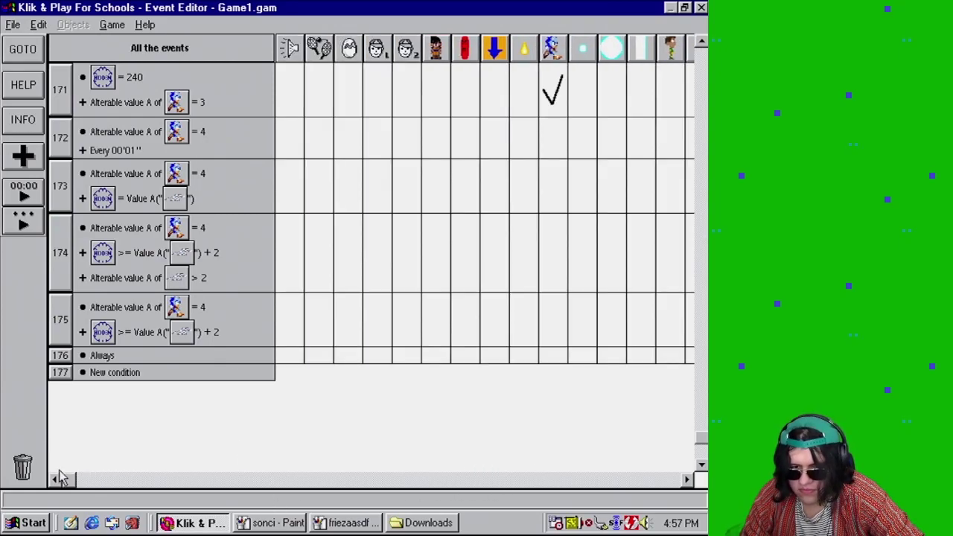
click(292, 94)
click(309, 97)
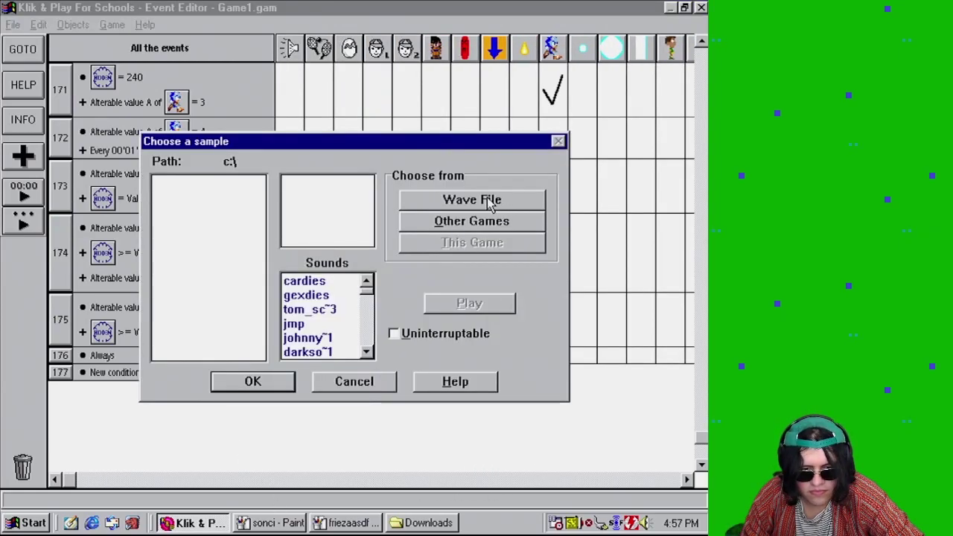
click(491, 199)
click(258, 355)
click(257, 354)
click(223, 340)
click(261, 390)
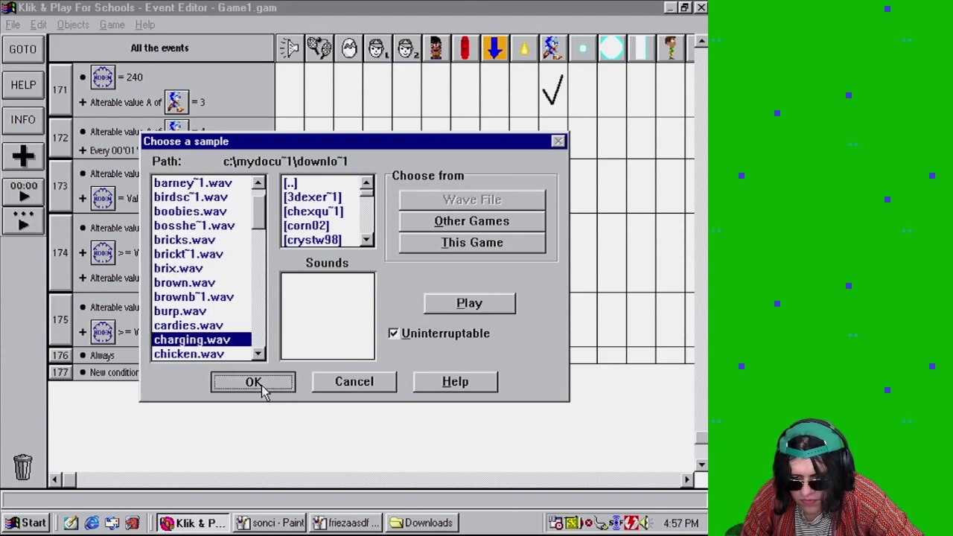
- Play the level from the Level Editor, move Sonic during the cutscene to check the charging sound against Frieza's timing, and close the game
click(113, 25)
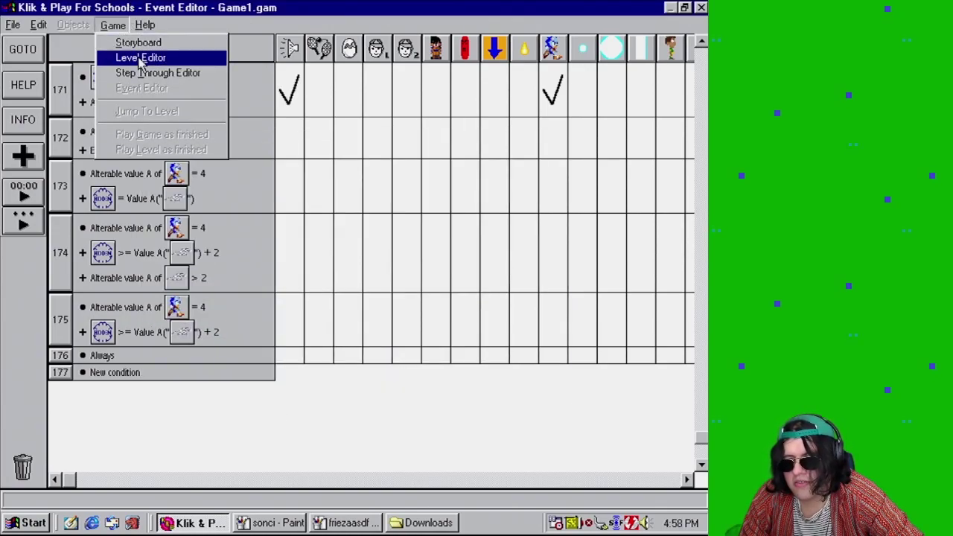
click(141, 57)
click(113, 25)
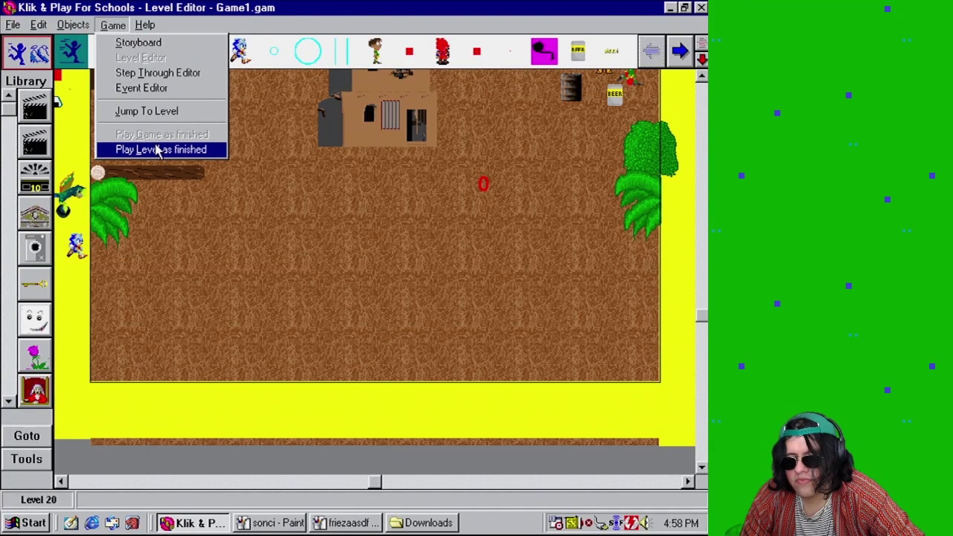
click(158, 149)
key(Right)
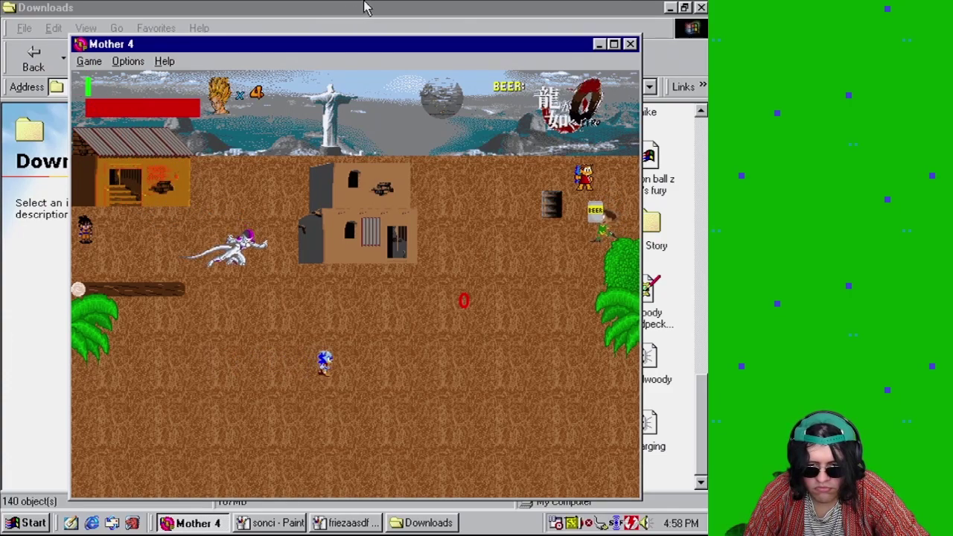
key(Down)
key(Left)
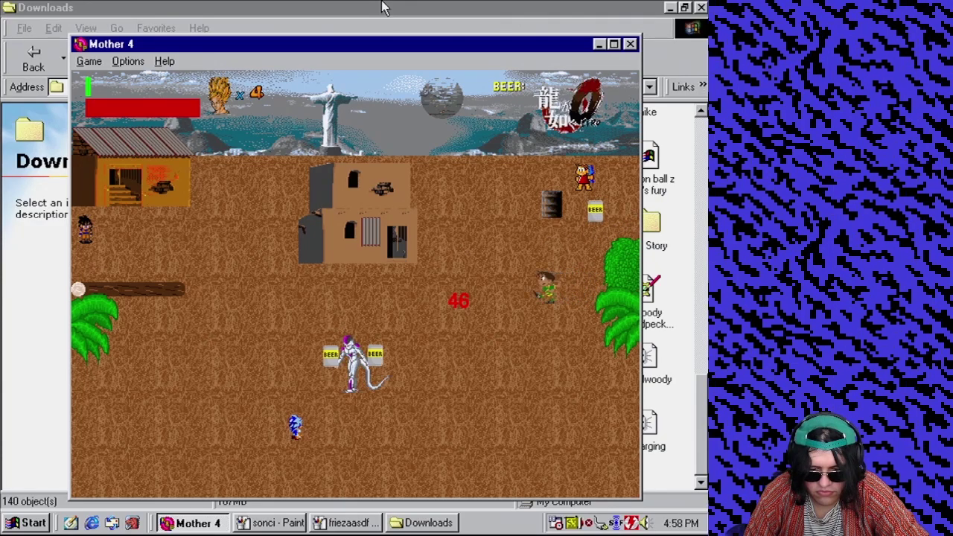
click(630, 45)
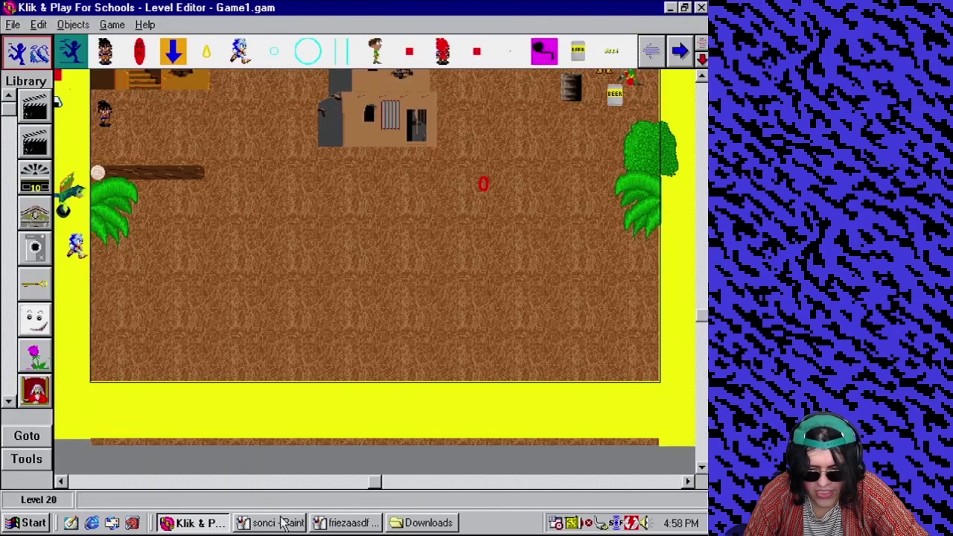
- Launch Audacity and open the charging sound from the Downloads folder
click(438, 524)
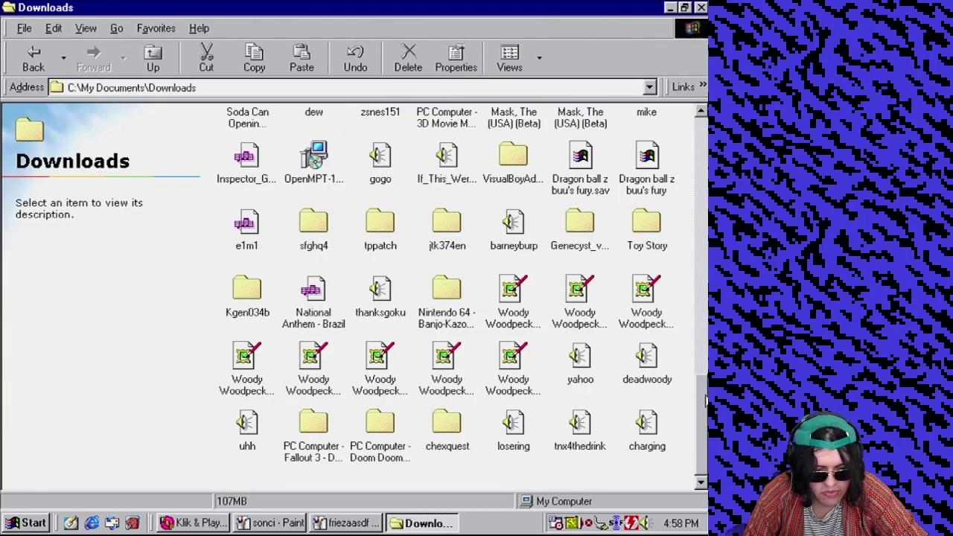
click(26, 523)
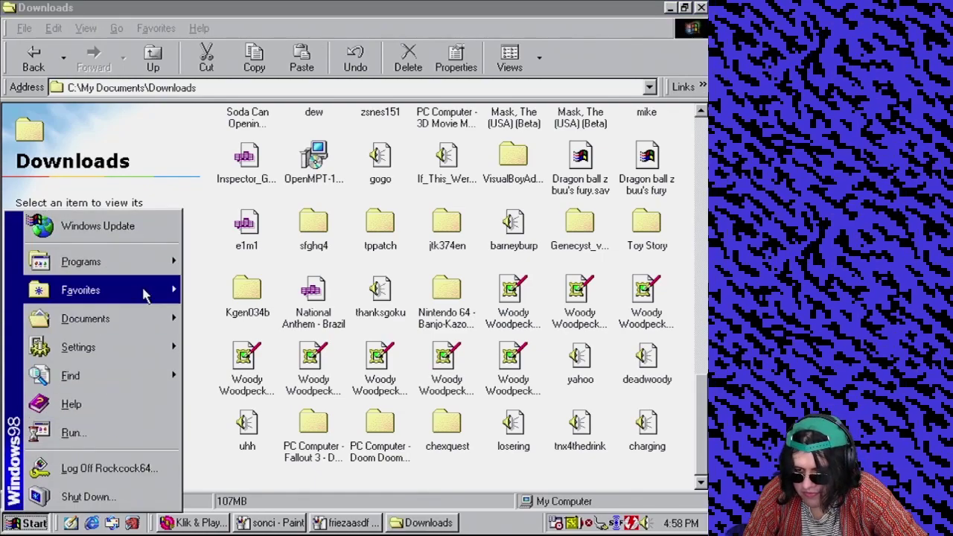
mouse_move(136, 266)
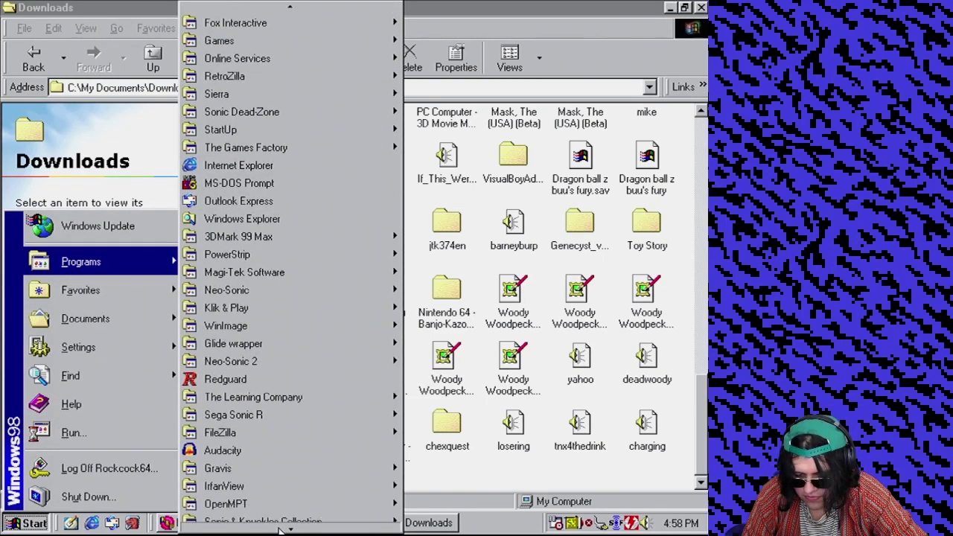
click(253, 417)
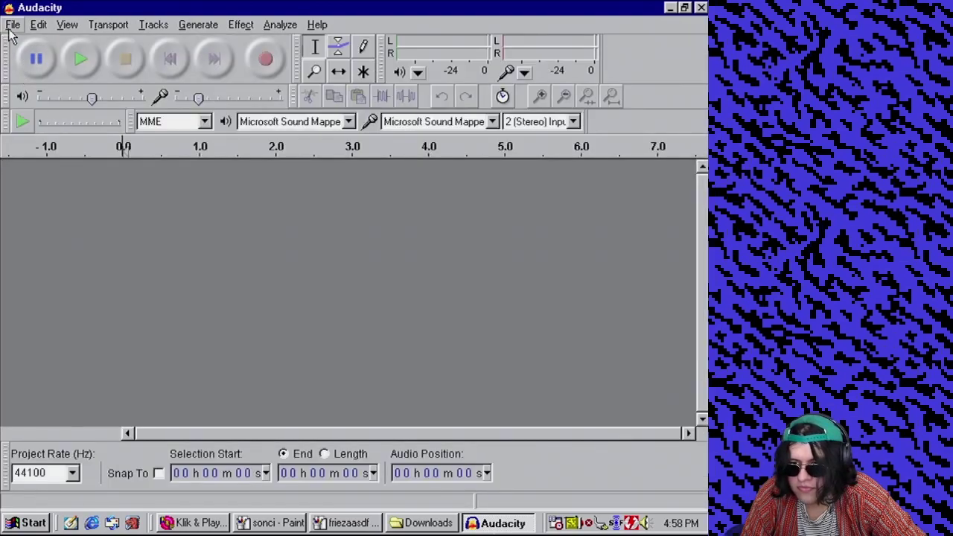
click(13, 25)
click(32, 66)
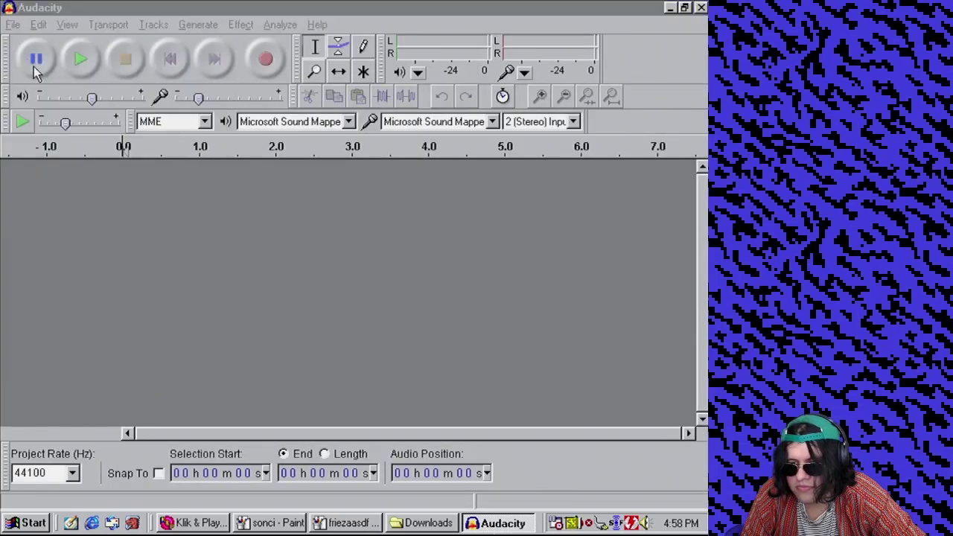
click(254, 72)
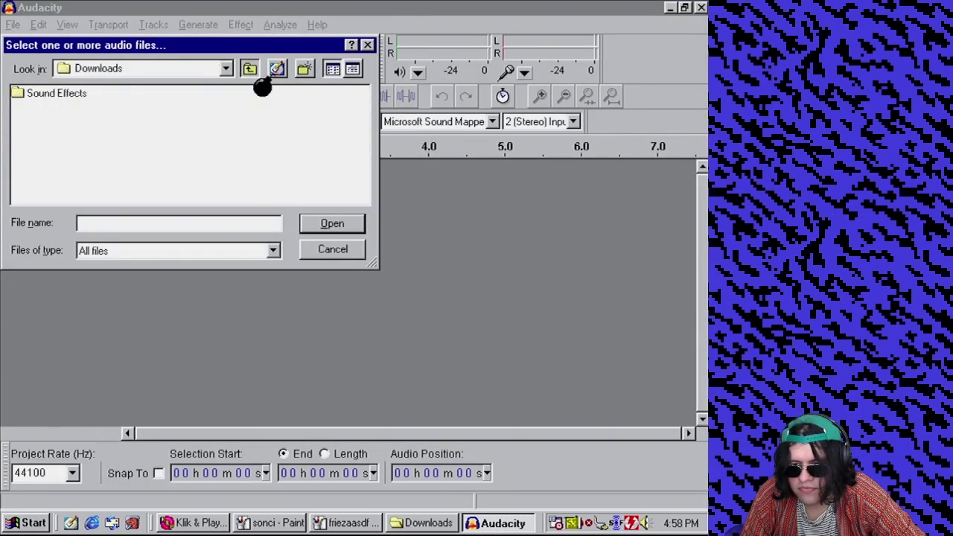
drag(30, 201, 170, 206)
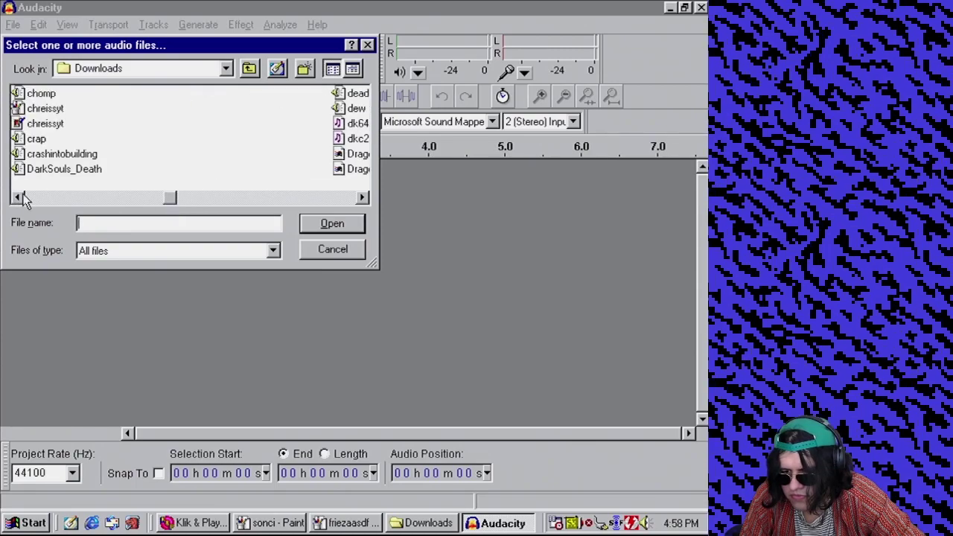
click(23, 195)
double_click(44, 154)
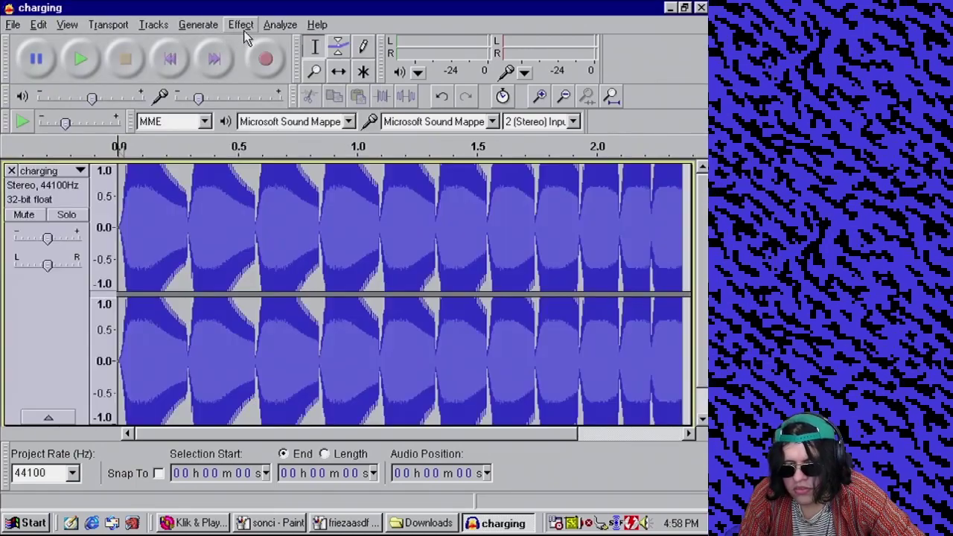
click(242, 26)
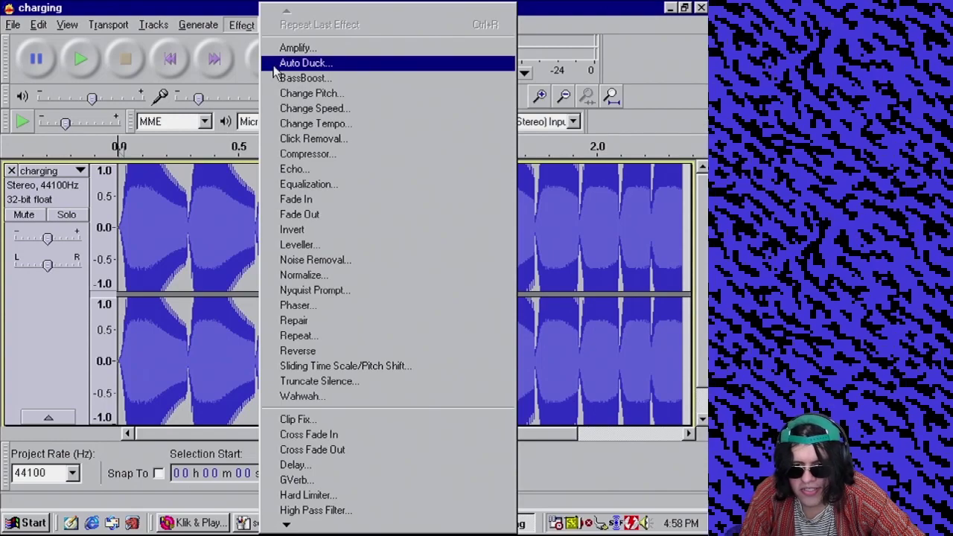
click(329, 110)
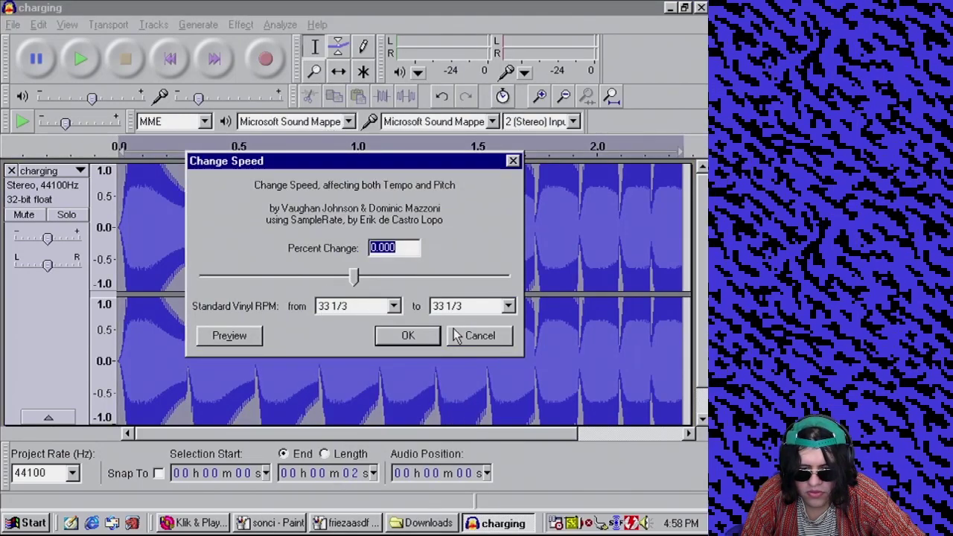
click(460, 335)
- Preview a tempo change that stretches the charging sound to 6 seconds, cancel it, and switch back to Klik & Play
click(240, 24)
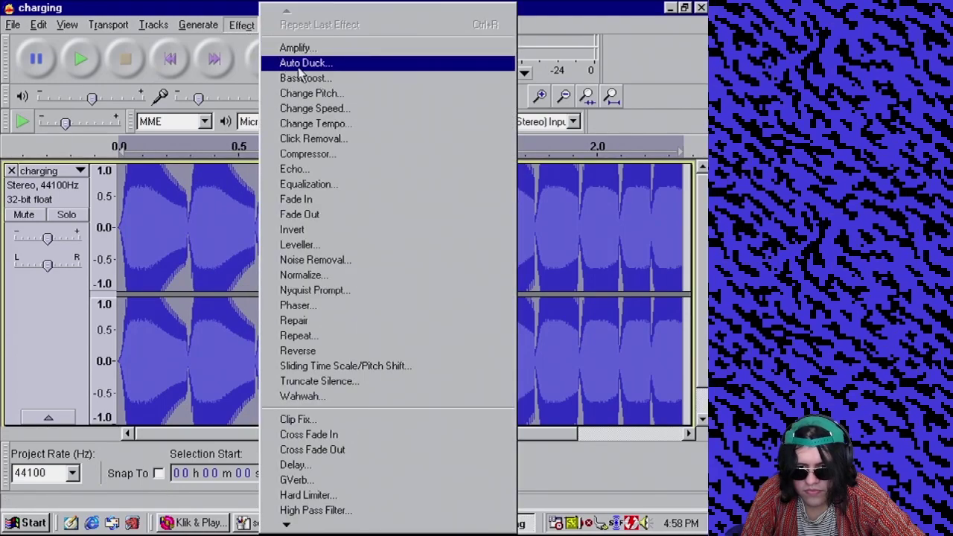
click(356, 125)
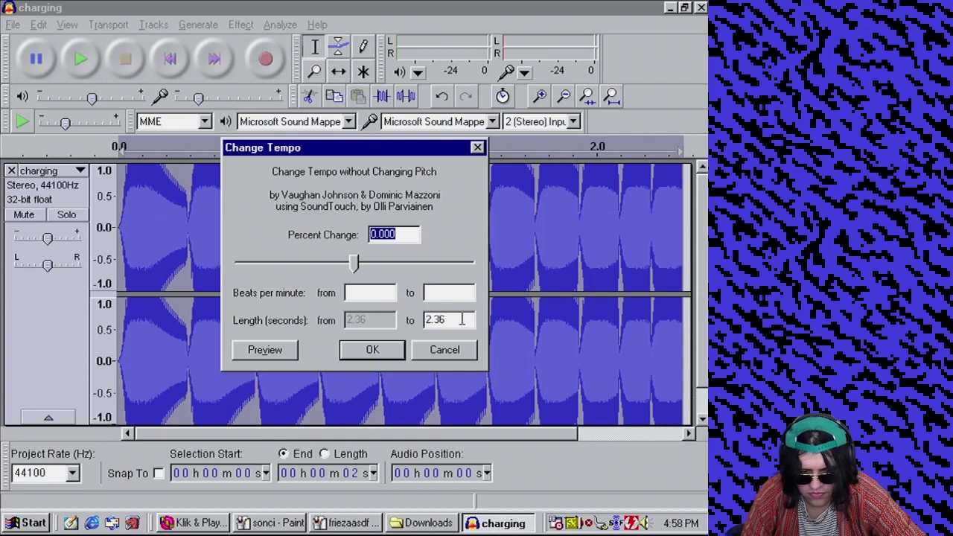
click(278, 349)
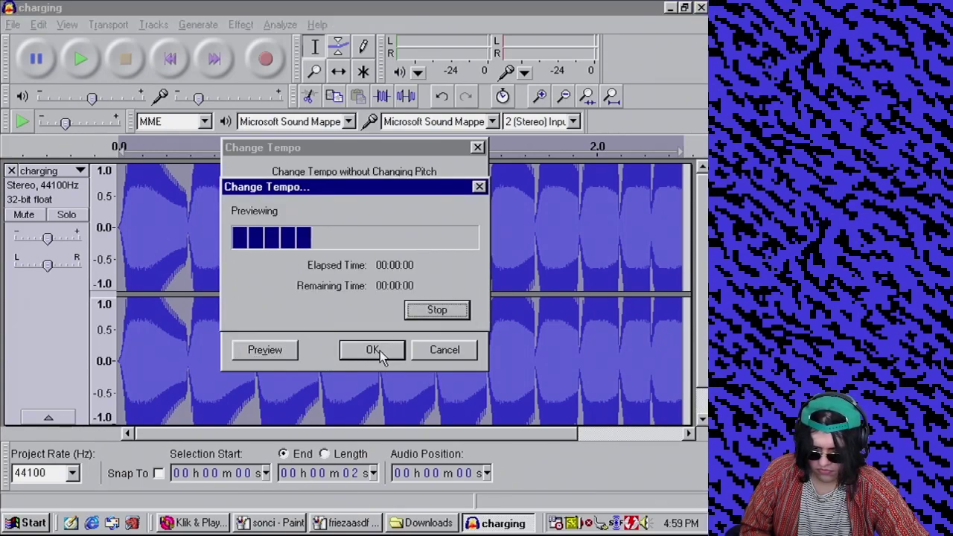
click(436, 309)
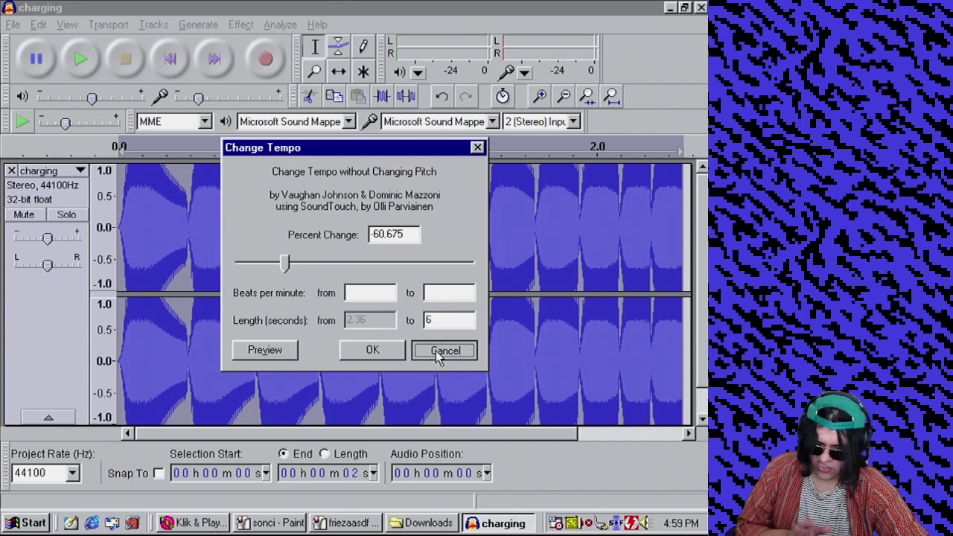
click(435, 351)
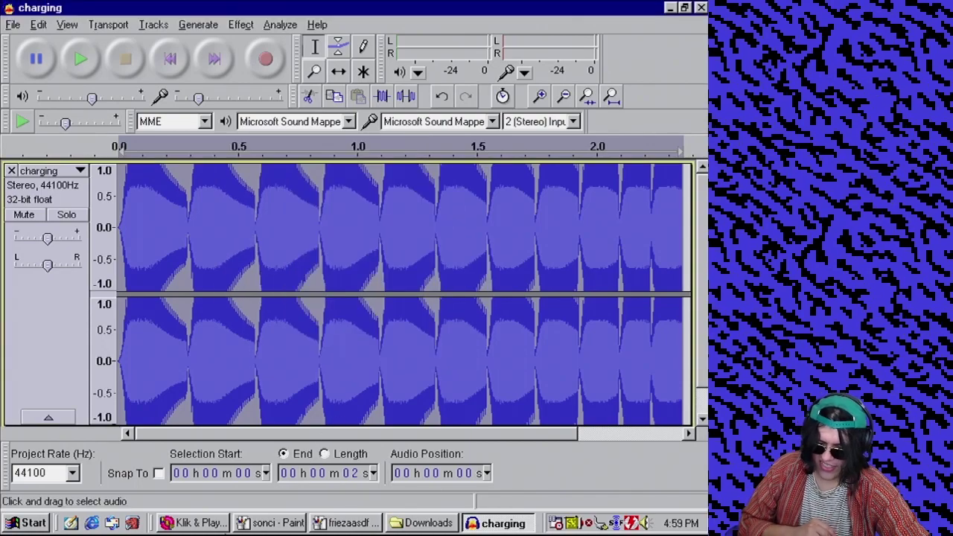
click(184, 524)
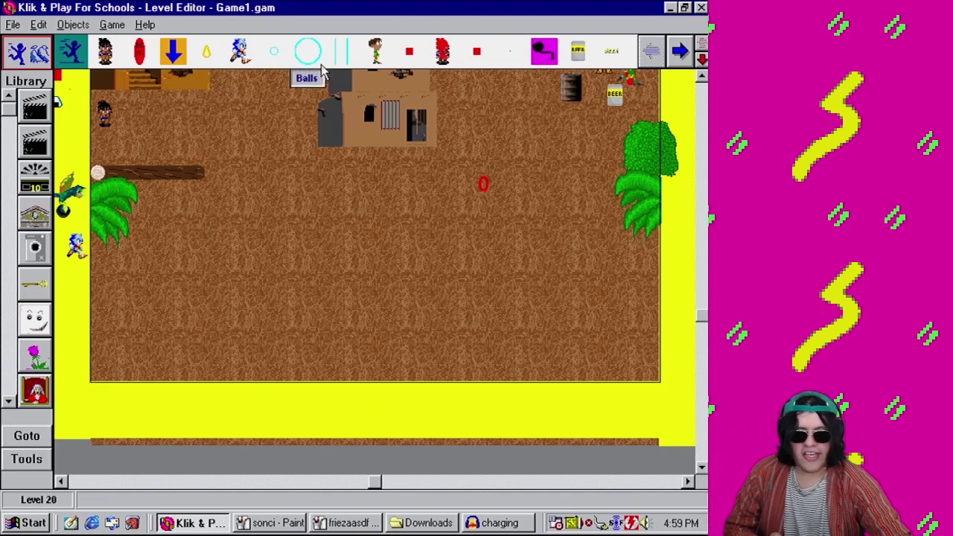
- Play the level as finished, move Sonic through the cutscene to check the charging sound's timing, and close the game
click(113, 24)
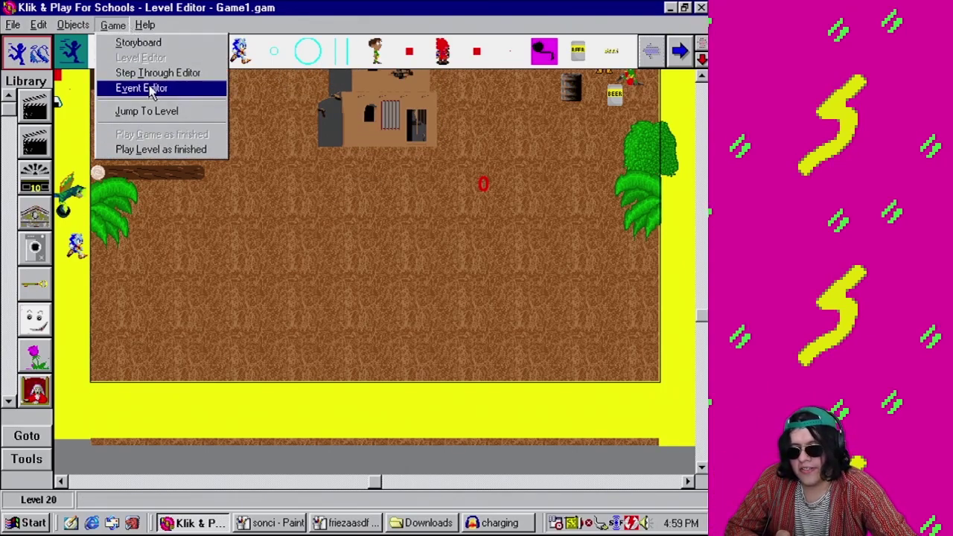
click(167, 150)
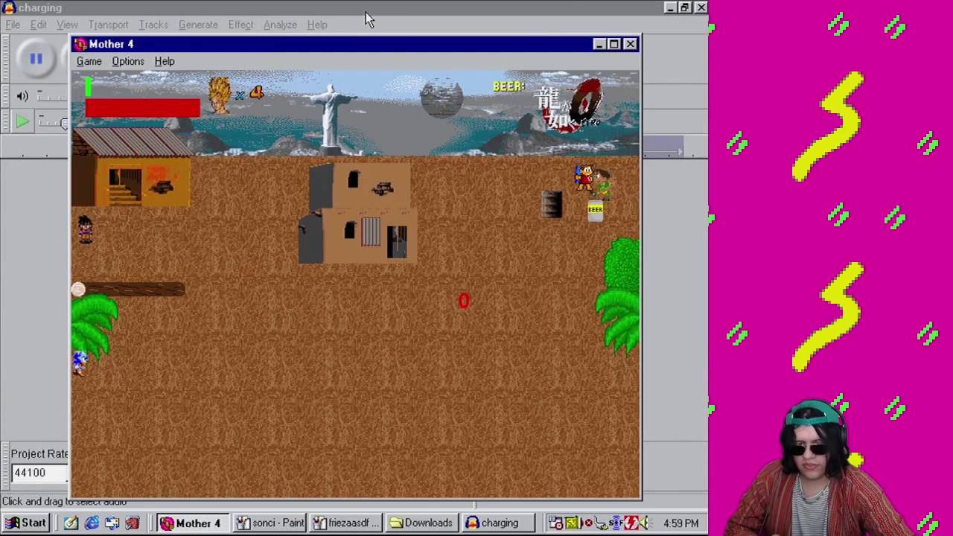
key(Right)
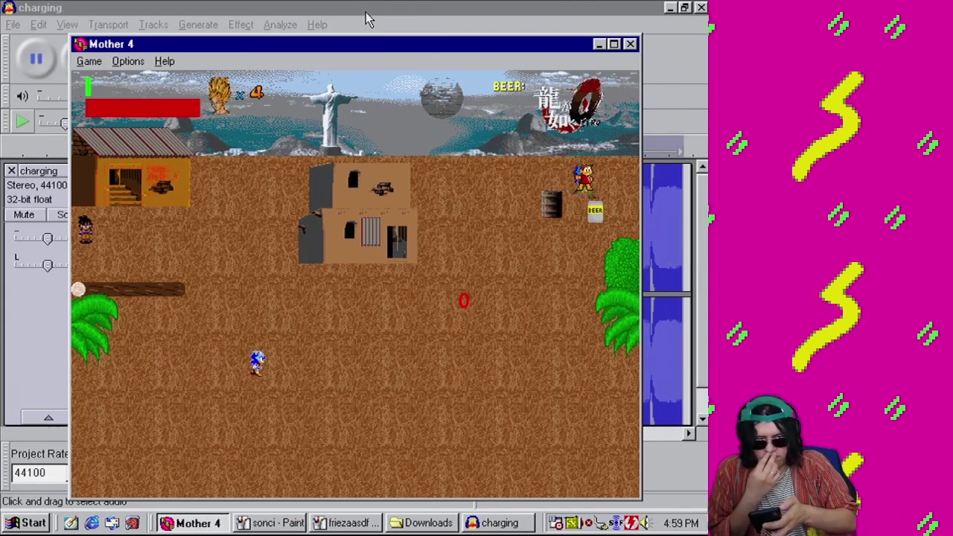
key(Down)
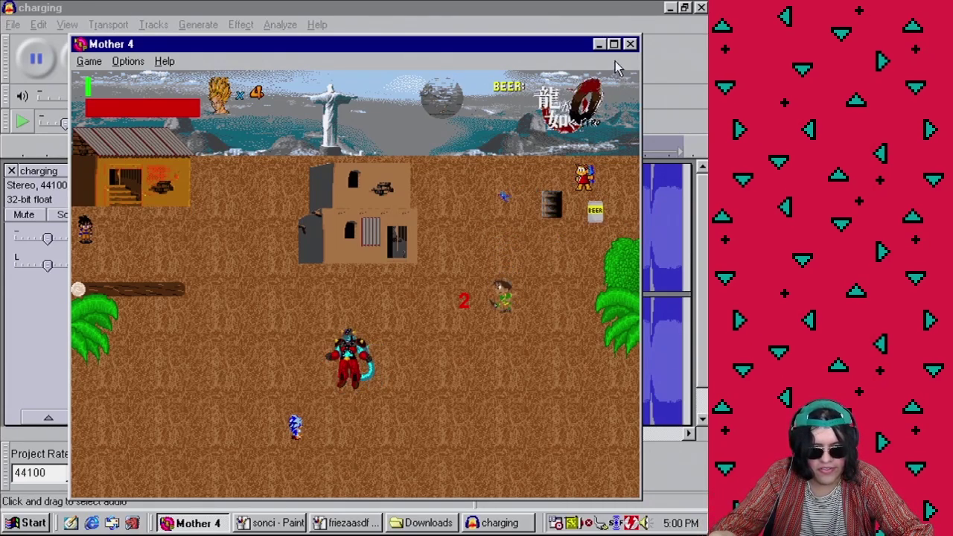
click(629, 44)
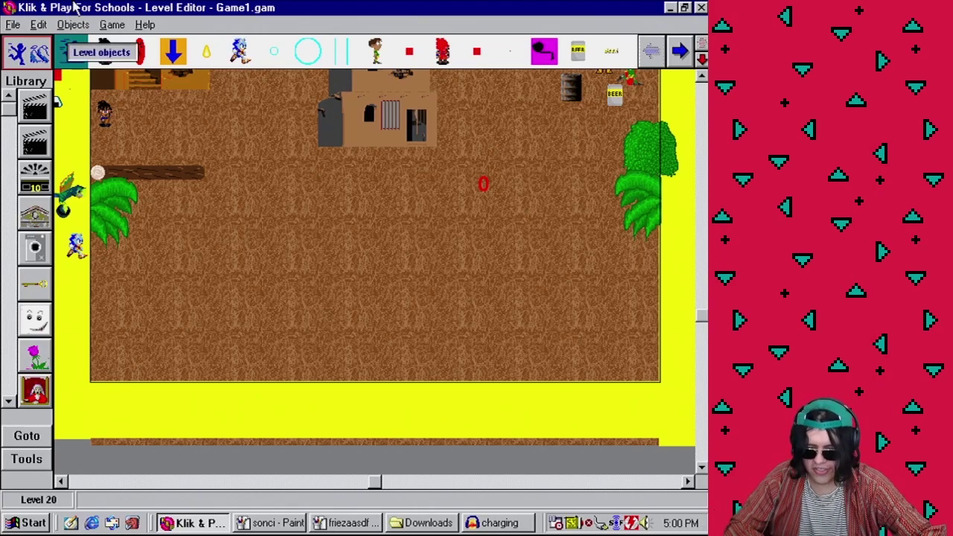
- Switch to Audacity, stretch the charging sound to 6 seconds with Change Tempo, and play it from the start
click(492, 524)
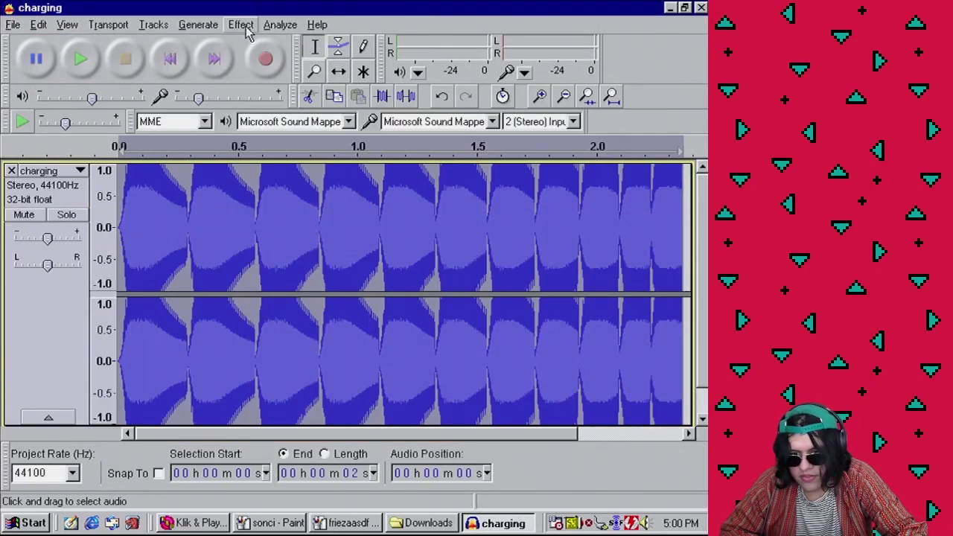
click(242, 25)
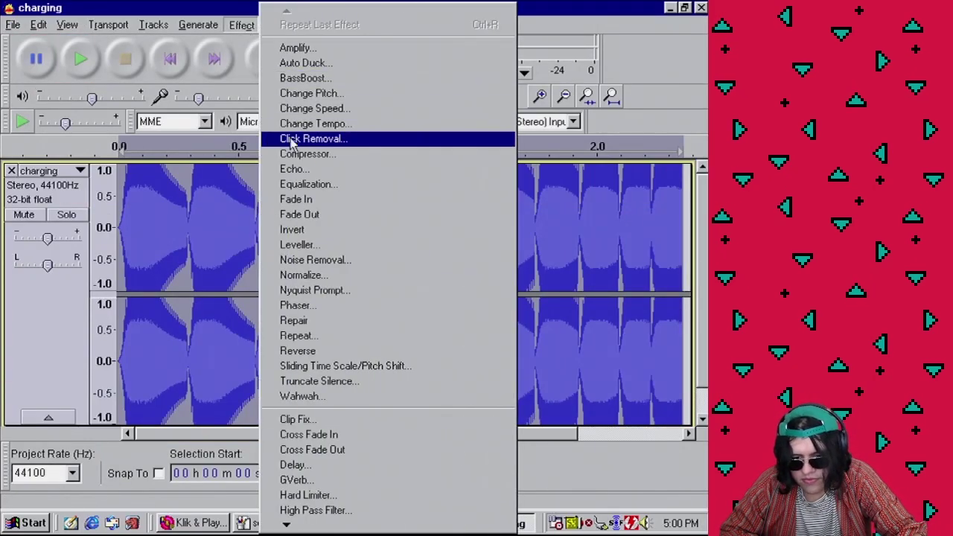
click(327, 123)
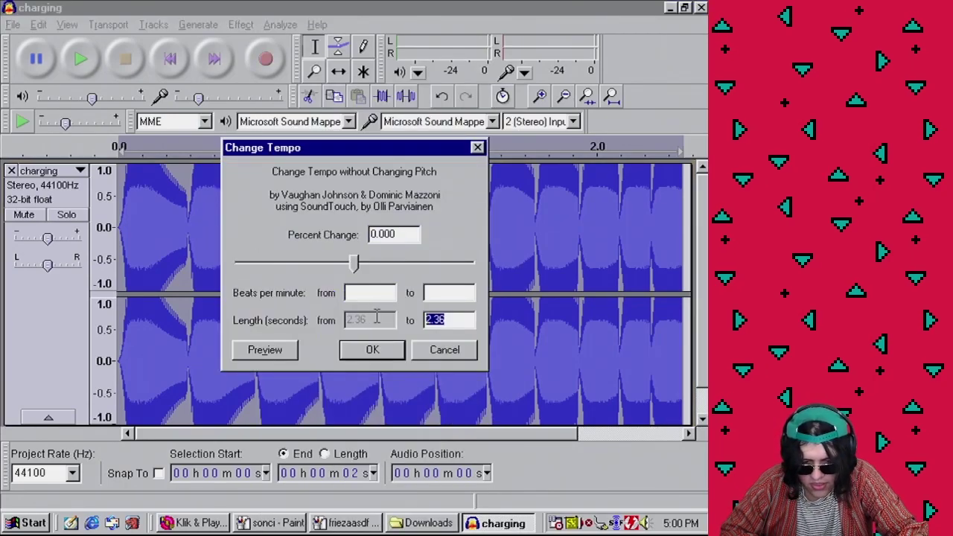
text(6)
click(372, 350)
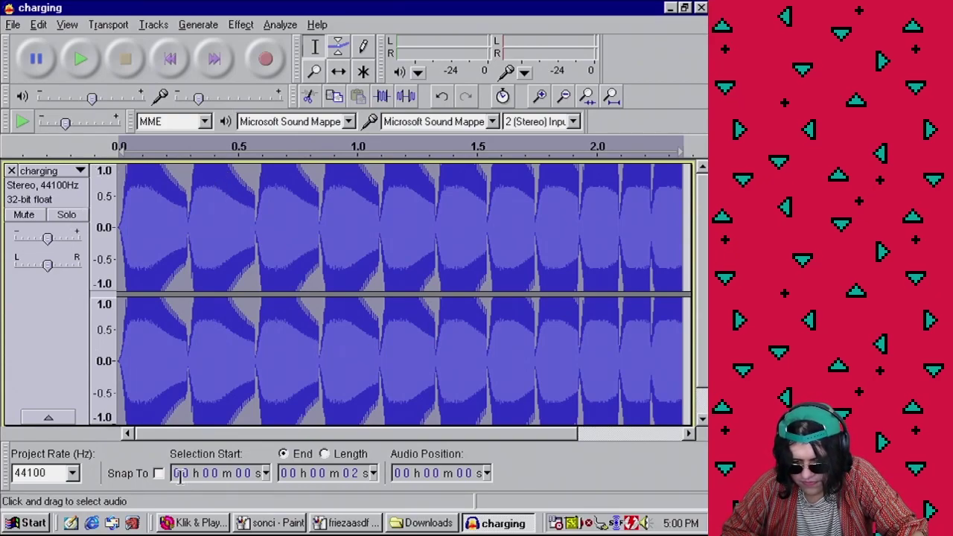
click(173, 66)
click(88, 61)
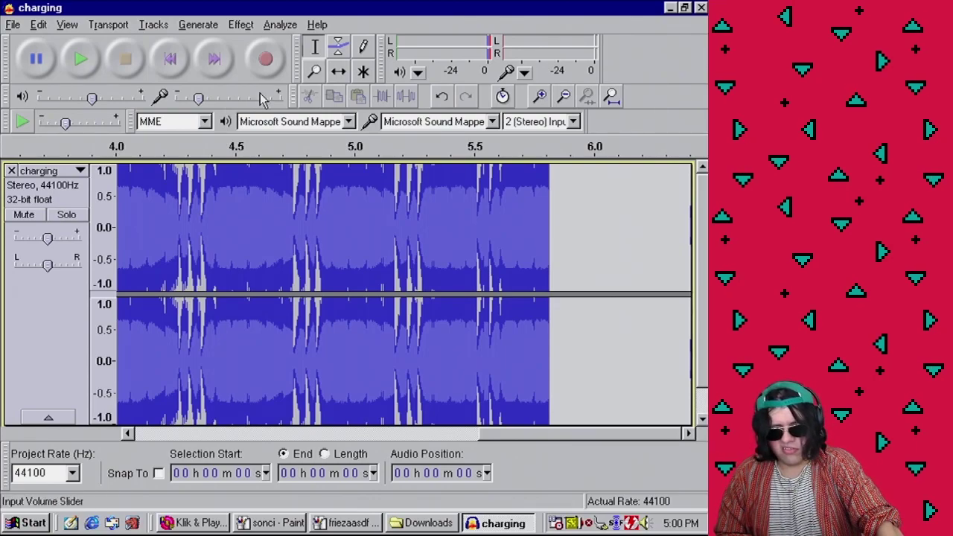
- Undo the 6-second tempo change and play the charging sound from the start
key(ctrl+z)
drag(493, 442, 216, 439)
click(172, 60)
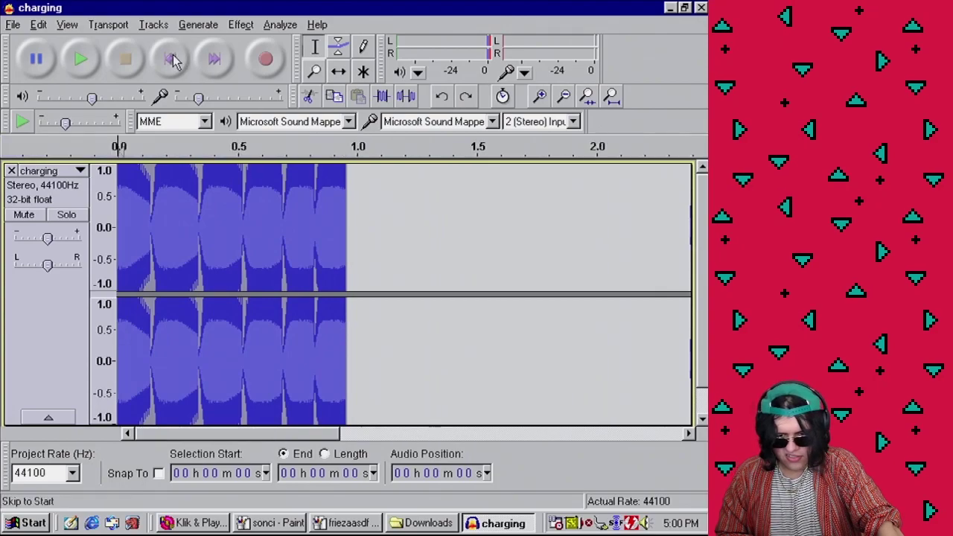
click(81, 60)
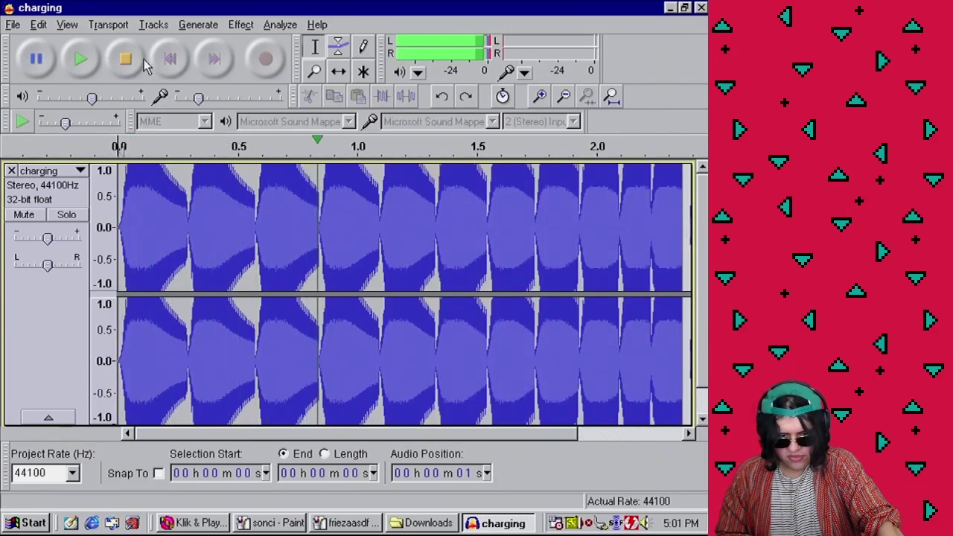
click(136, 64)
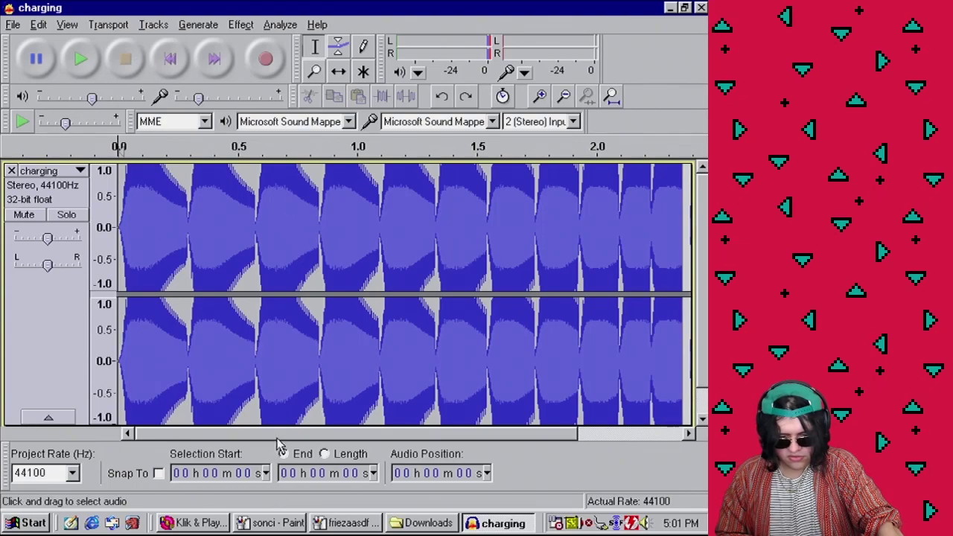
- Try a Change Tempo stretch of the charging sound to 4 seconds, undo it, and listen to the sound again
click(241, 25)
click(312, 123)
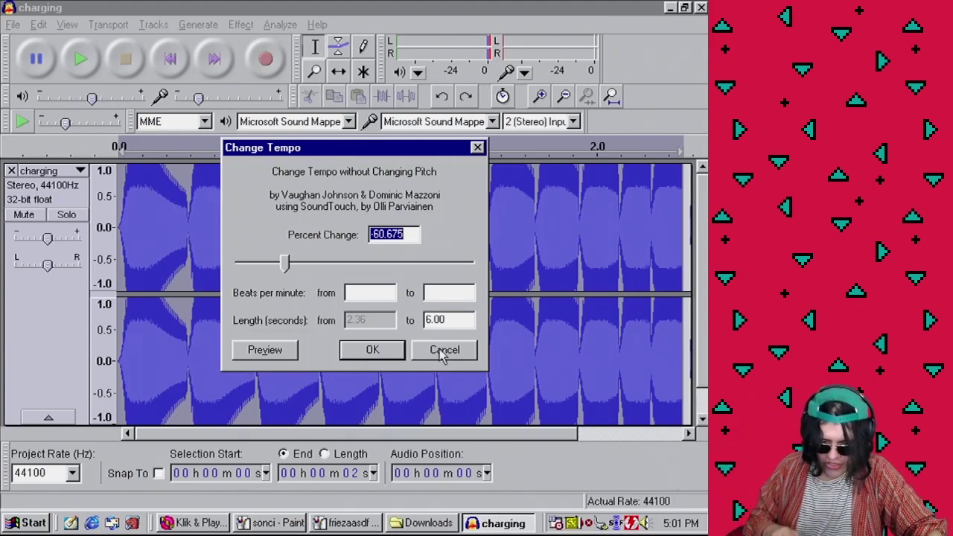
double_click(447, 319)
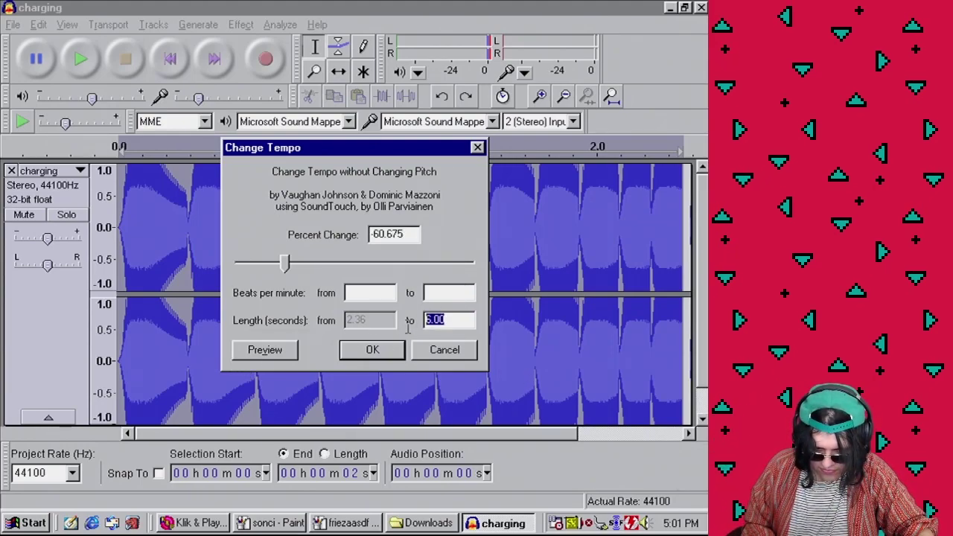
text(4)
click(372, 350)
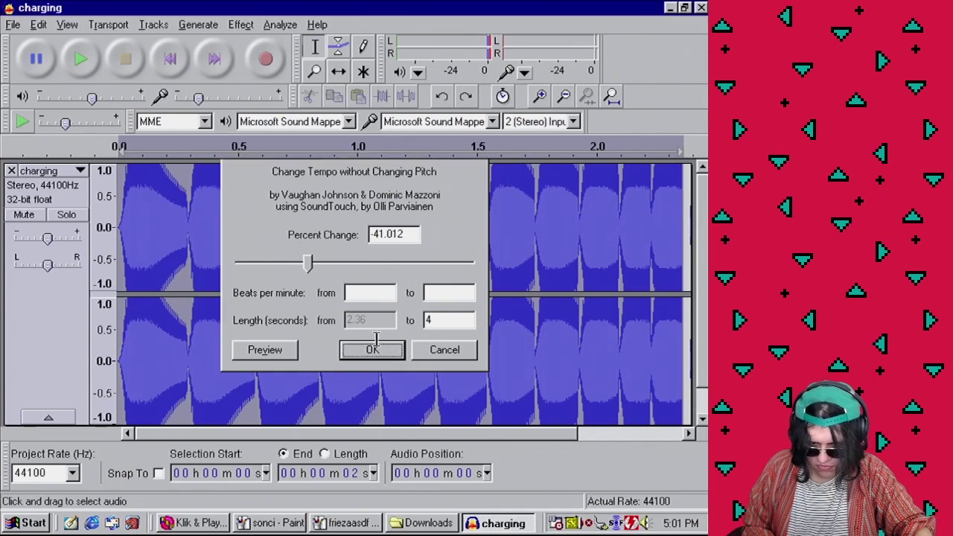
click(82, 60)
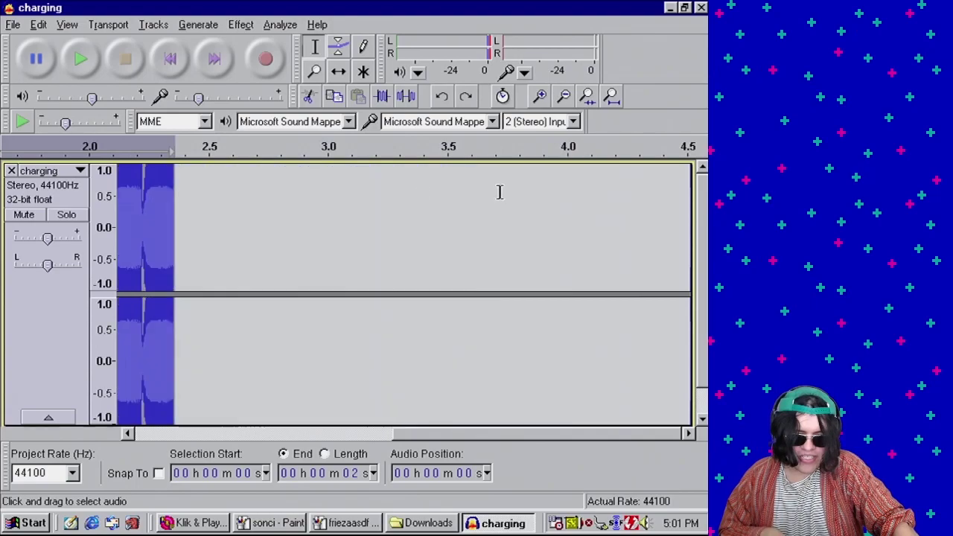
click(157, 71)
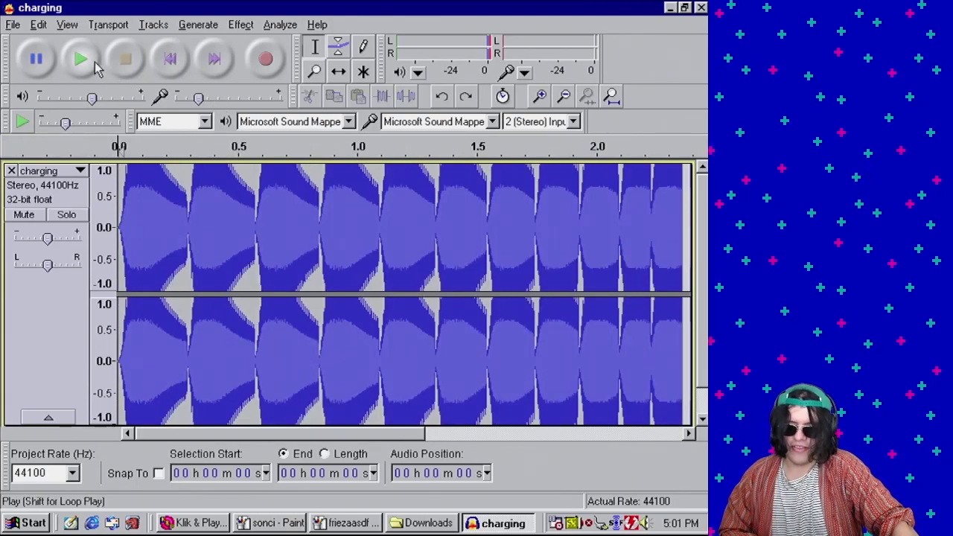
click(94, 64)
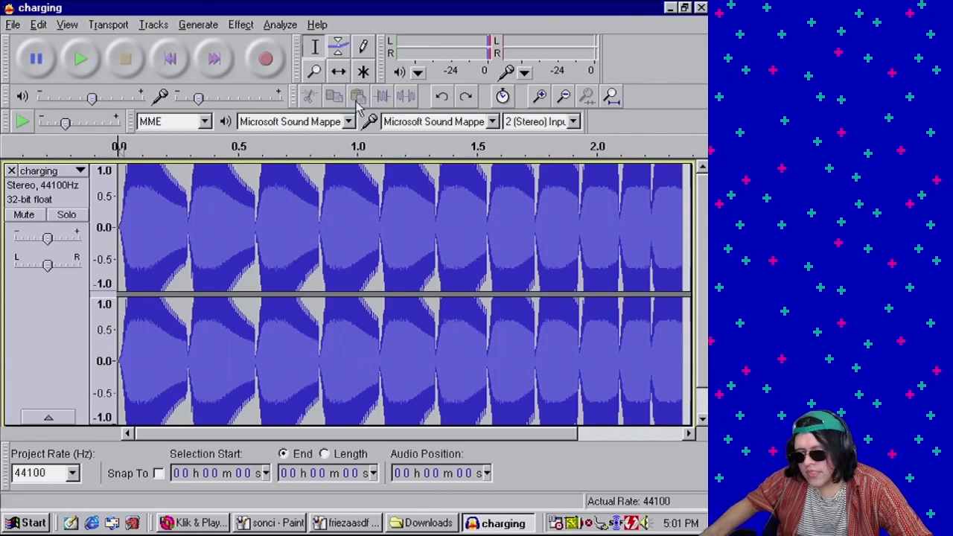
- Close the charging project without saving changes, switch back to Klik & Play, and open the Event Editor
key(ctrl+w)
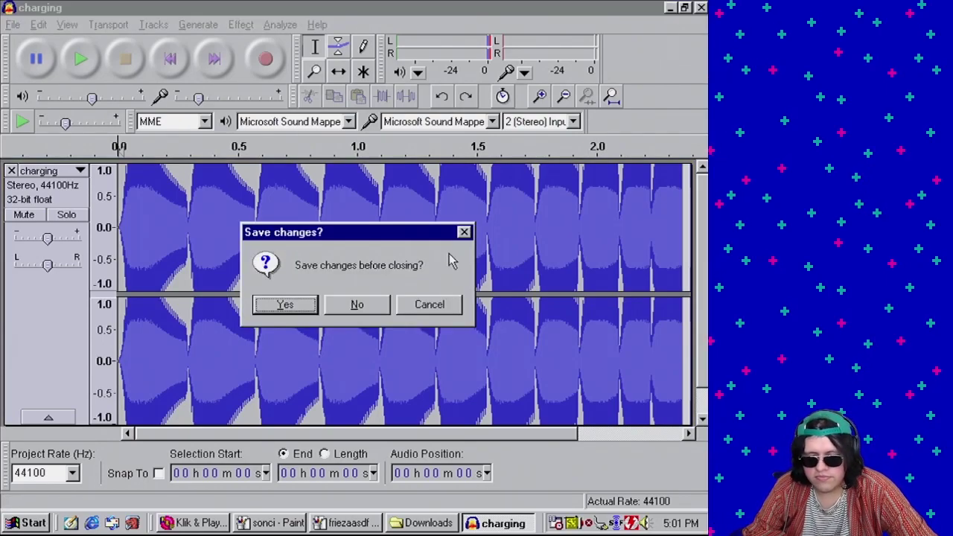
click(388, 300)
click(434, 524)
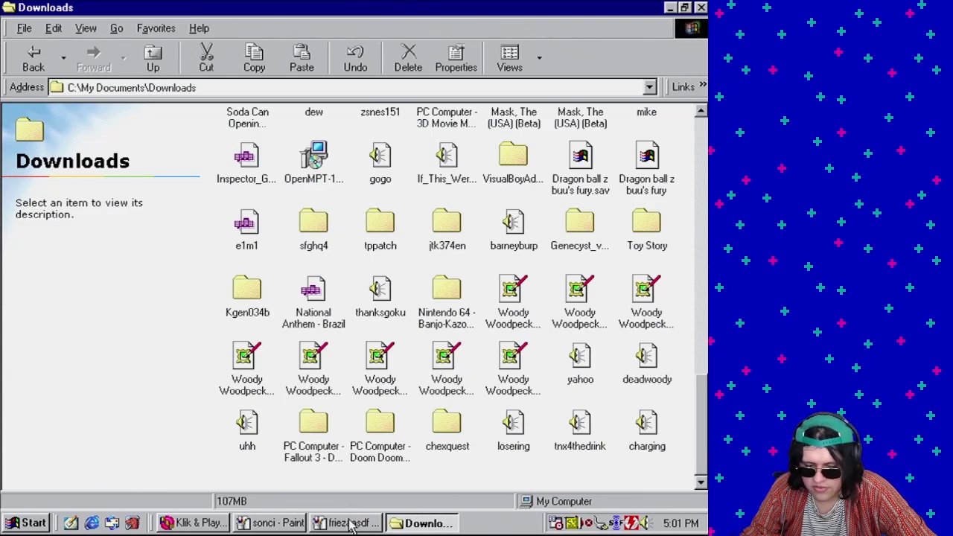
click(195, 523)
click(112, 25)
click(139, 88)
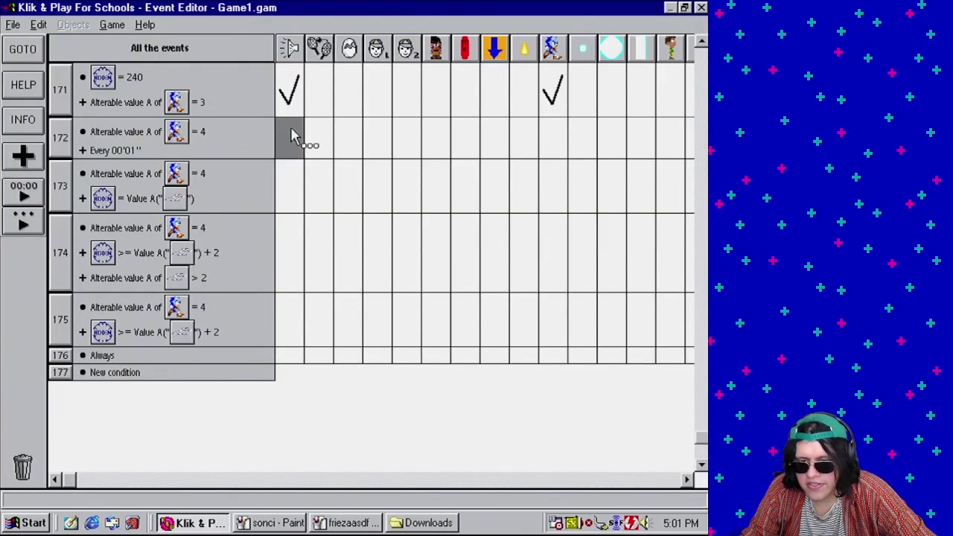
- Remove the sound action from event 171 and start a Play Sample action on event 173 using this game's sounds
click(292, 253)
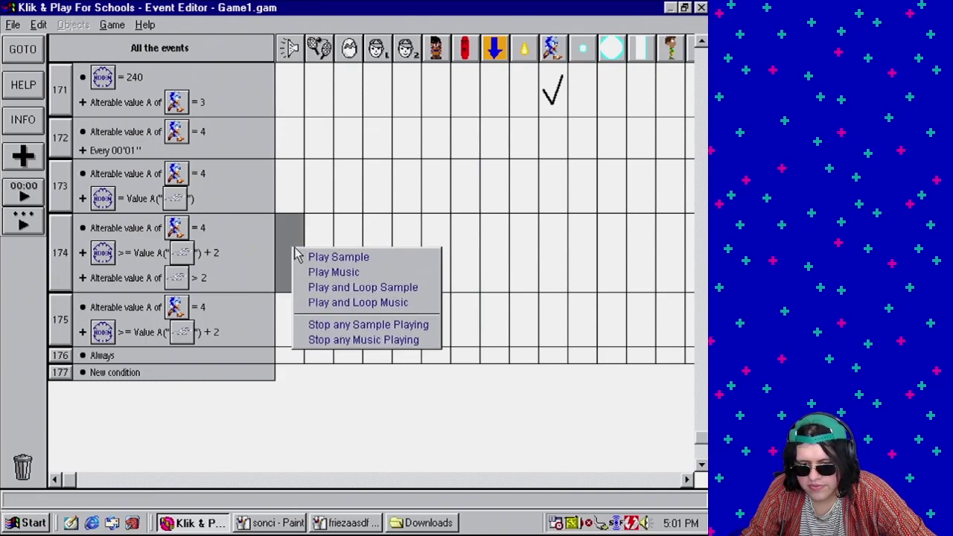
click(292, 195)
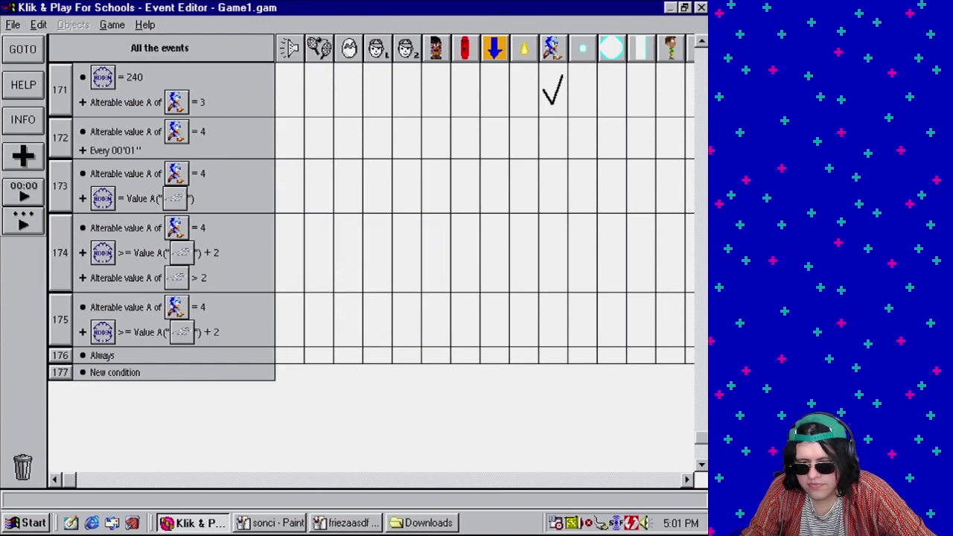
click(311, 197)
click(471, 244)
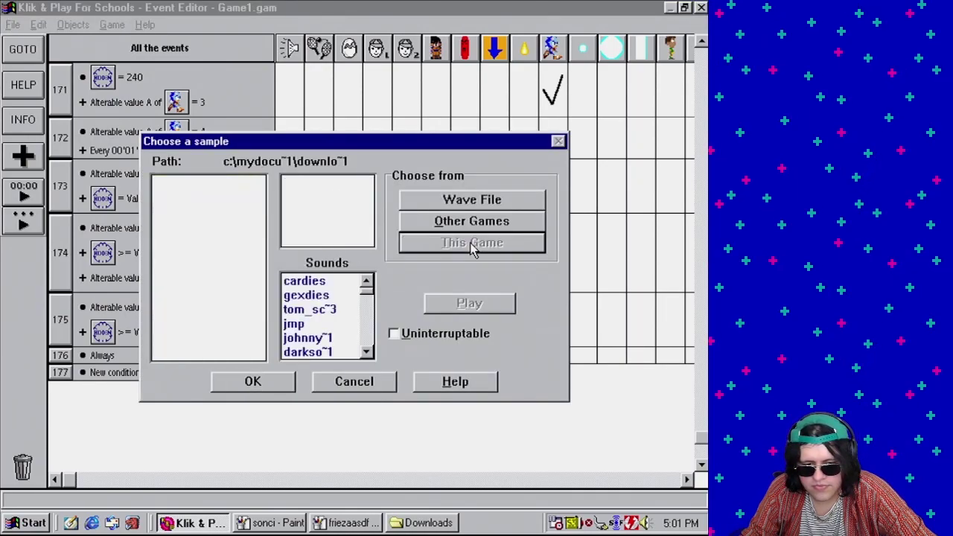
- Audition the telepor, punch, kabong and honk samples from this game's sound list
drag(371, 298, 372, 363)
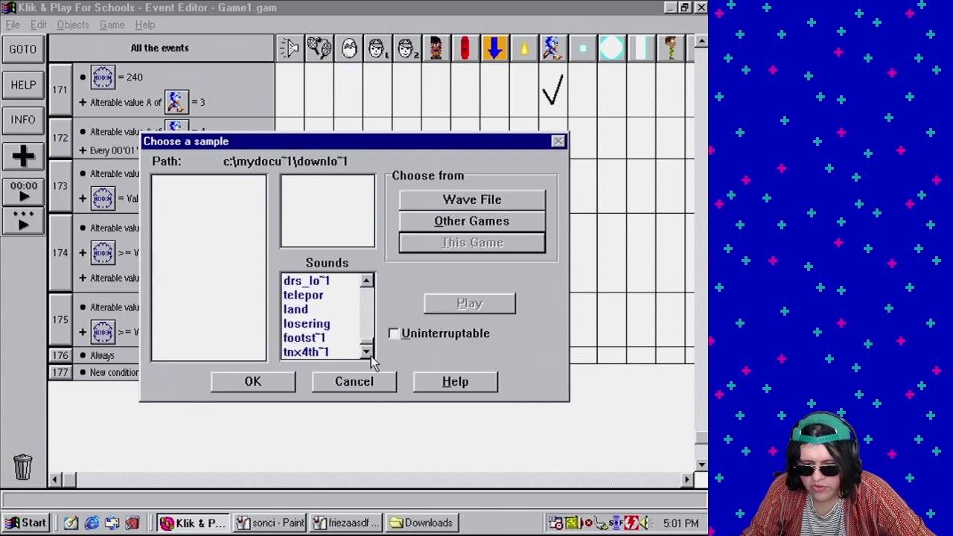
click(319, 298)
click(469, 304)
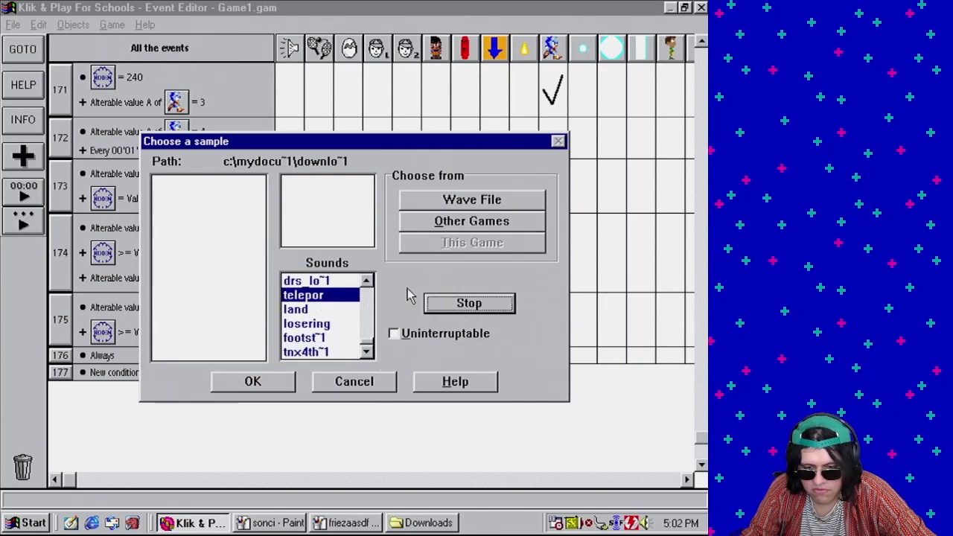
click(366, 280)
click(366, 281)
click(366, 281)
click(366, 280)
click(367, 281)
click(366, 281)
click(366, 280)
click(366, 281)
click(367, 281)
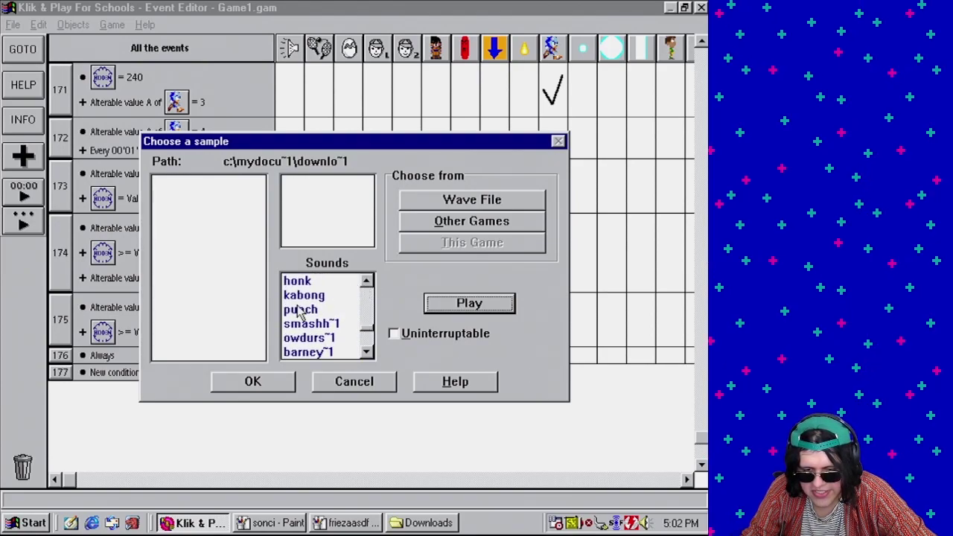
click(302, 310)
click(438, 312)
click(339, 296)
click(442, 304)
click(326, 281)
click(465, 304)
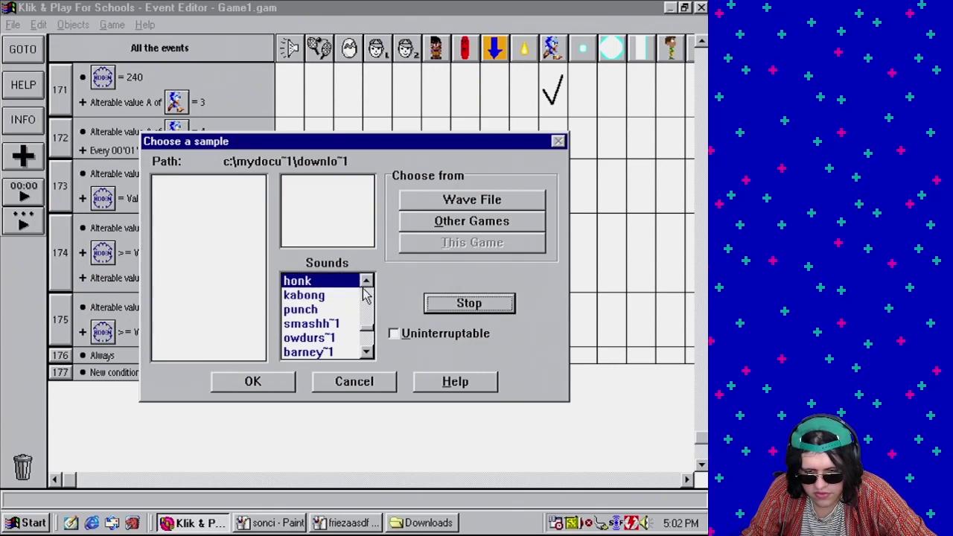
- Audition the doink1 and bam samples further up the sound list
click(366, 283)
click(367, 282)
click(366, 282)
click(367, 281)
click(366, 282)
click(330, 308)
click(479, 310)
scroll(316, 320, up, 1)
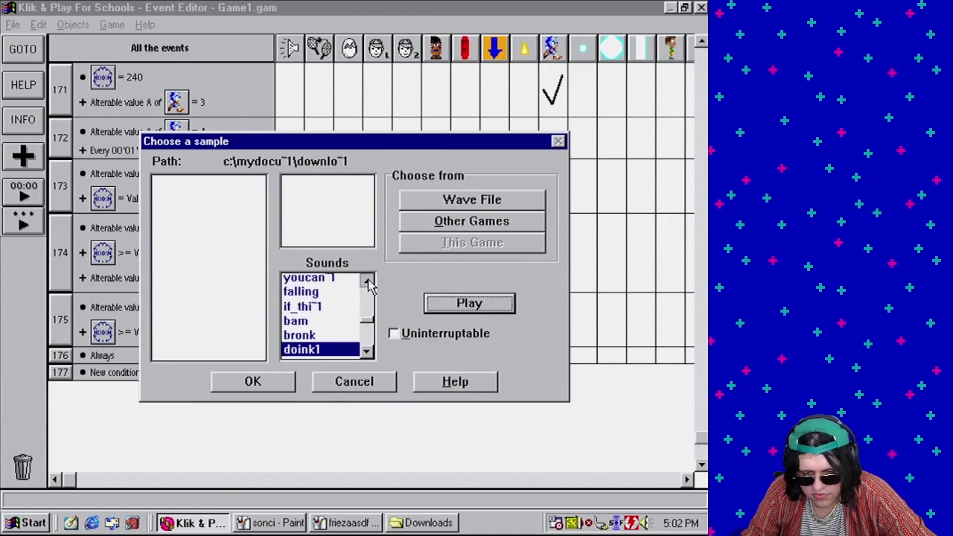
click(310, 326)
click(506, 308)
- Audition the pop and pew samples, and assign pew as the sample played by event 173
click(367, 282)
click(366, 282)
click(366, 282)
click(366, 282)
click(309, 323)
click(463, 312)
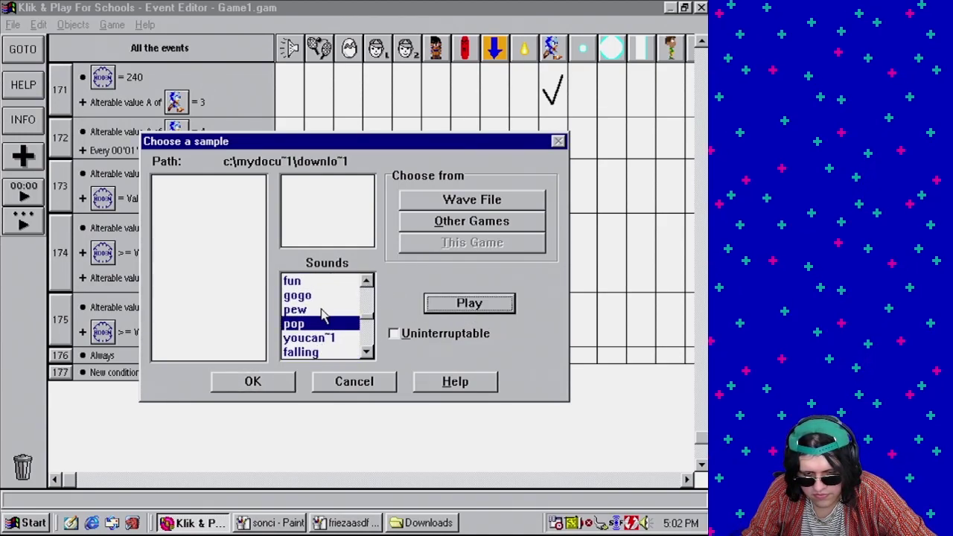
click(467, 306)
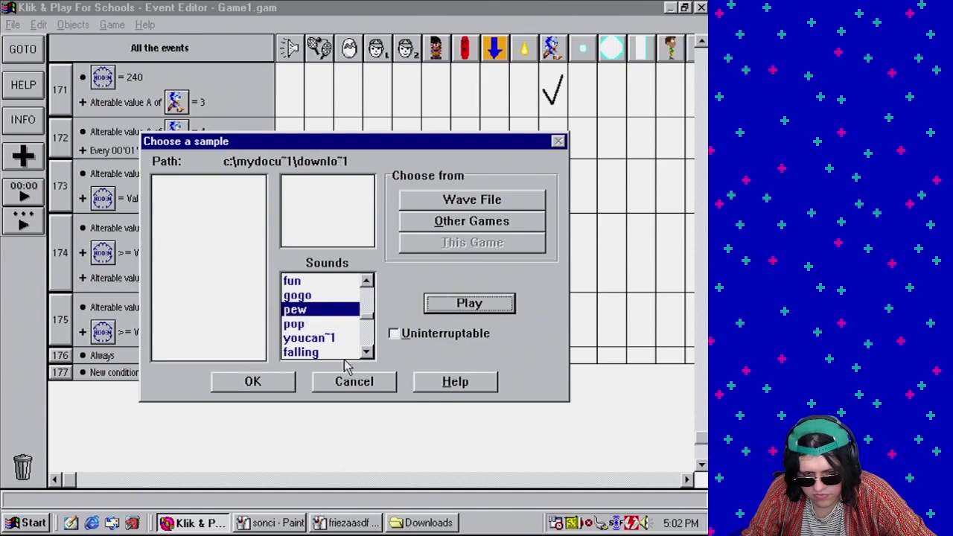
click(251, 383)
- Playtest the level from the Level Editor, walking Sonic through the Frieza cutscene to hear the pew sample, and close the game
click(113, 25)
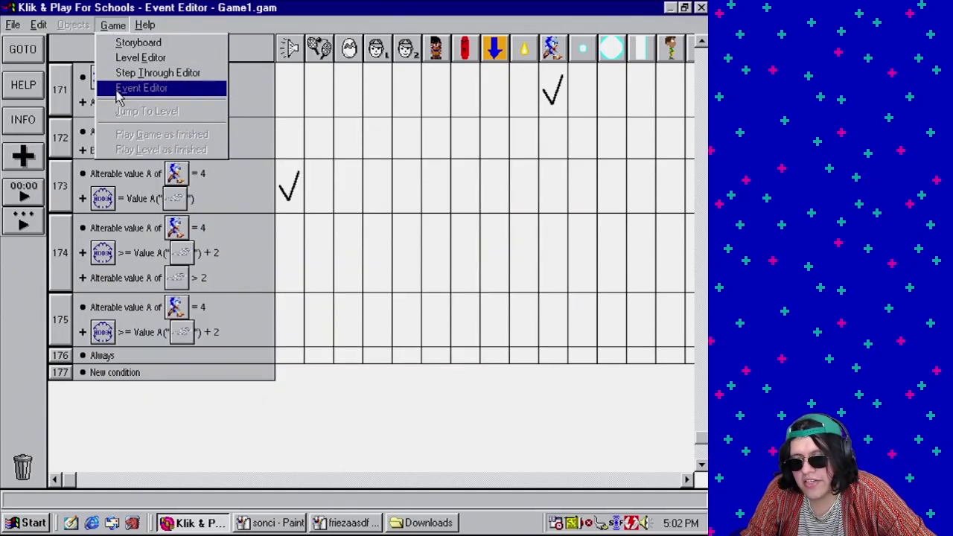
click(141, 58)
click(113, 25)
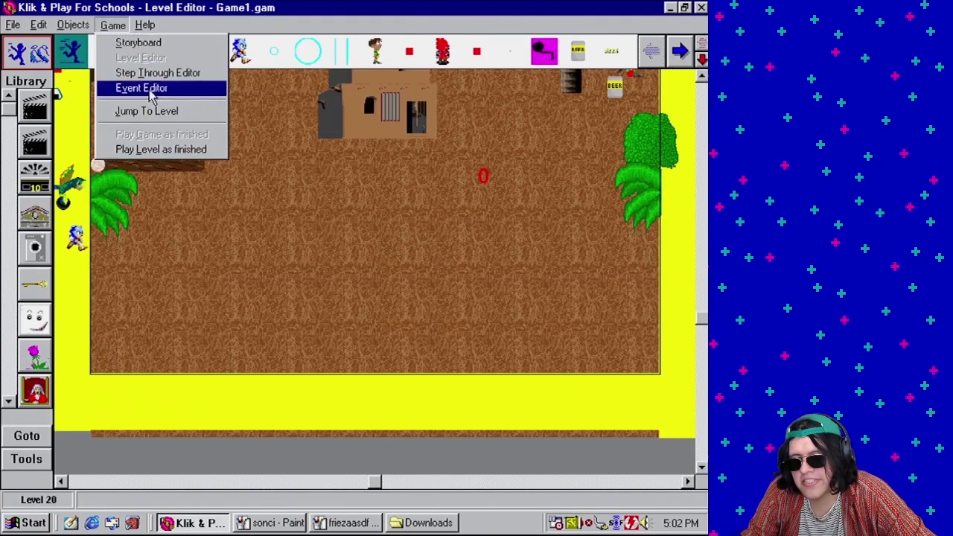
click(171, 149)
key(Right)
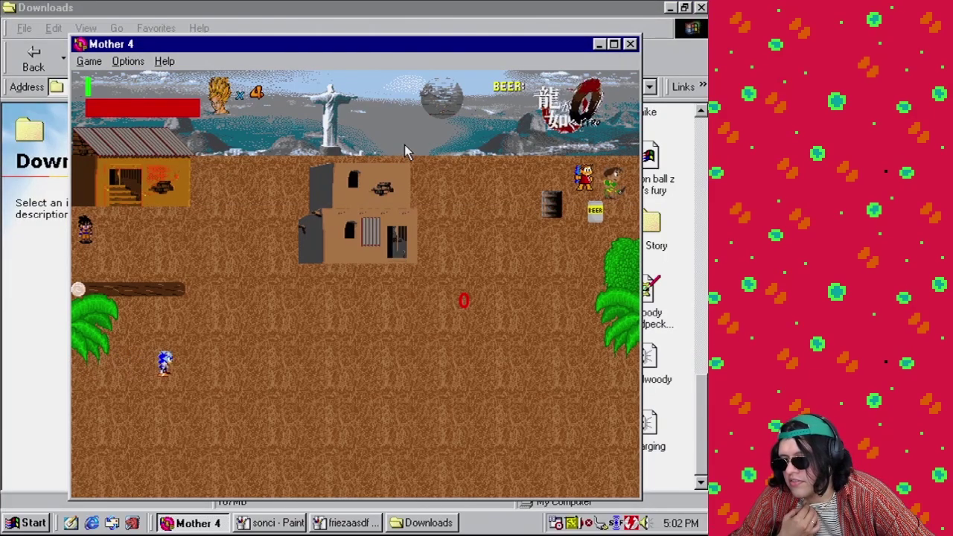
key(Right)
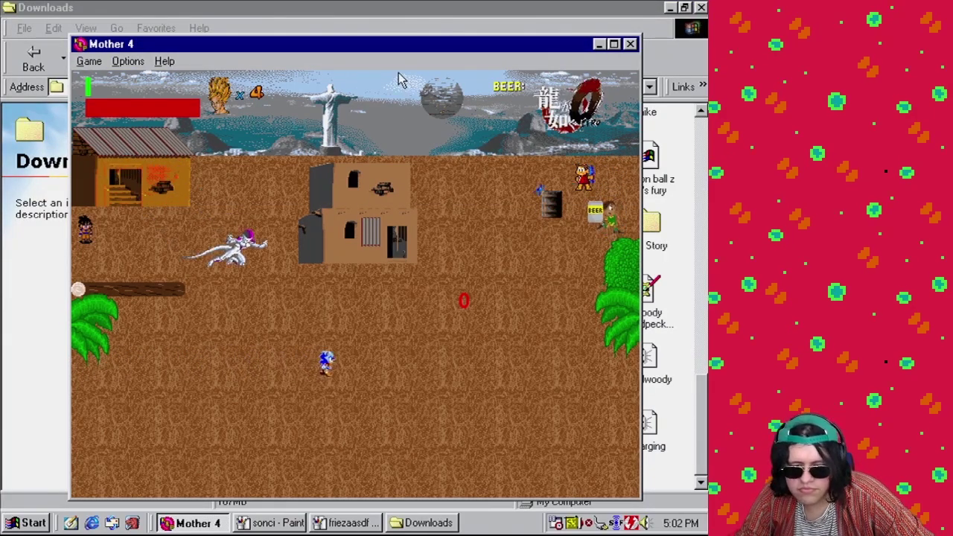
key(Down)
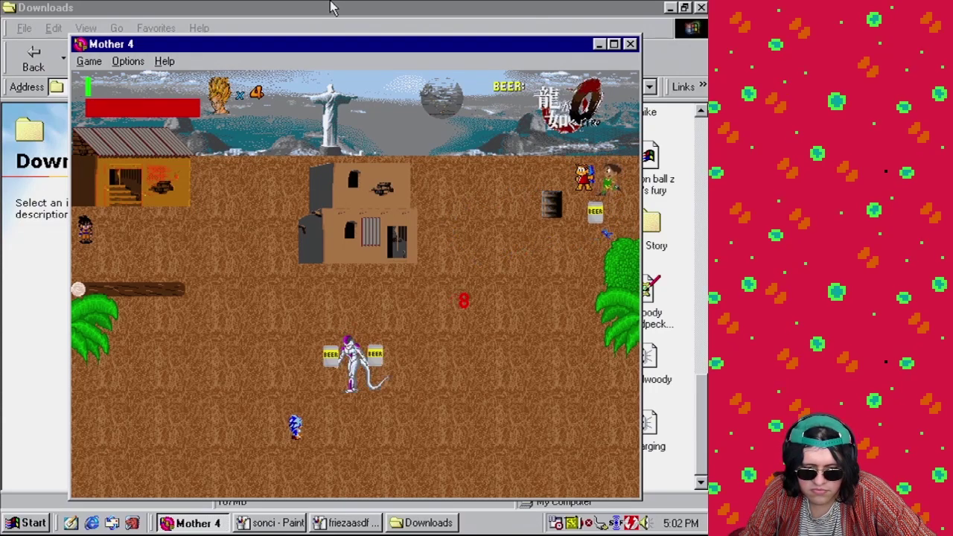
click(630, 44)
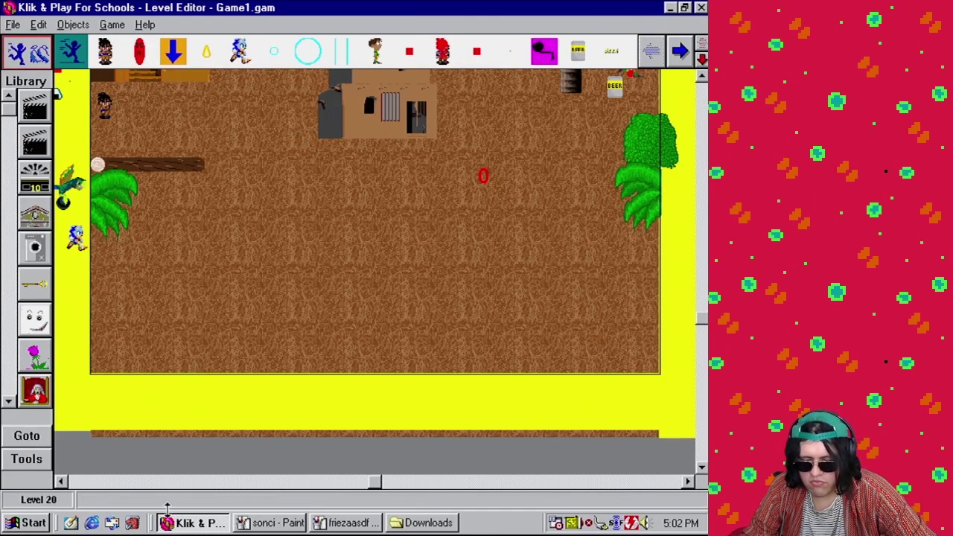
- Switch to the Downloads folder and open the Sonic 3K folder inside the Sonic the Hedgehog 3 & Knuckles sound effects folder
click(421, 523)
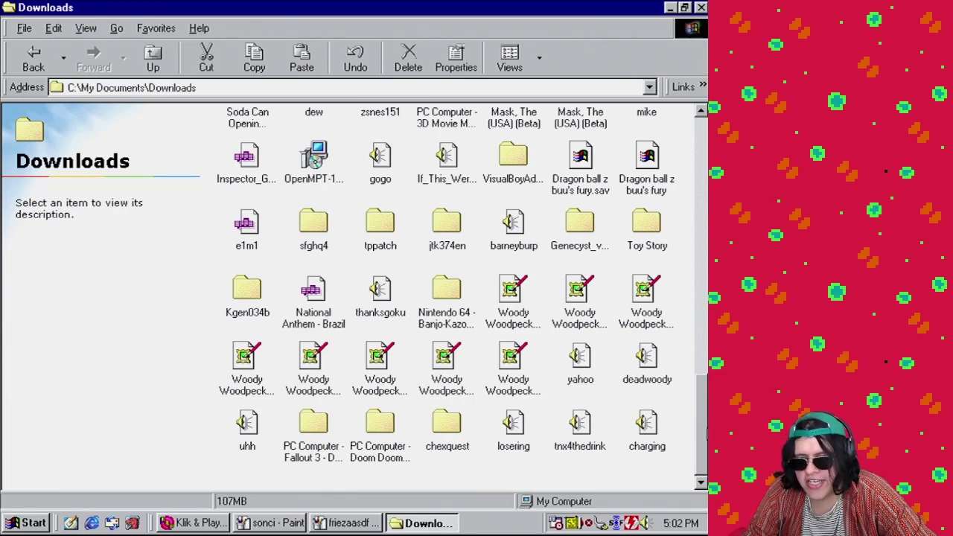
drag(705, 397, 656, 264)
double_click(647, 305)
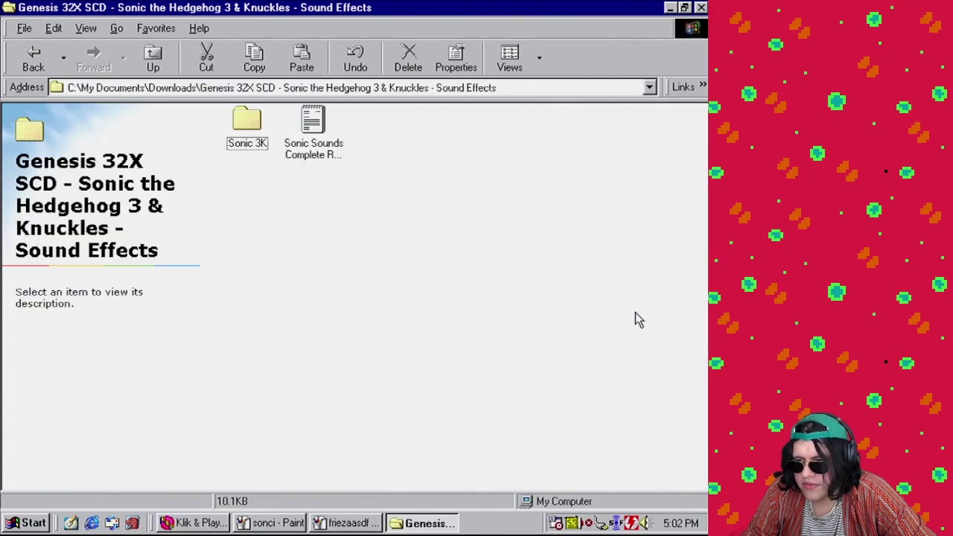
double_click(248, 121)
- Audition the Sonic 3K sounds from S3K_33 through S3K_3A in order, and close the media player
double_click(314, 121)
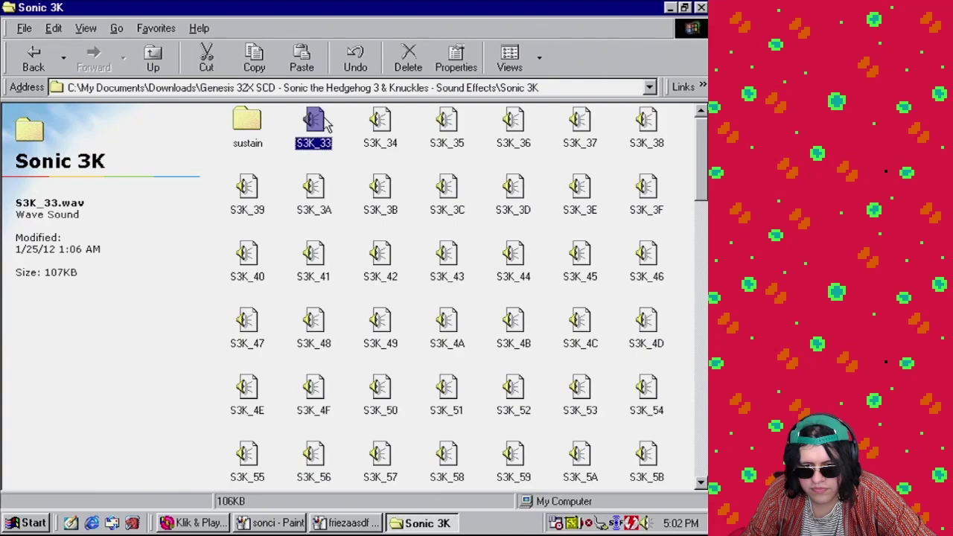
double_click(380, 122)
double_click(447, 122)
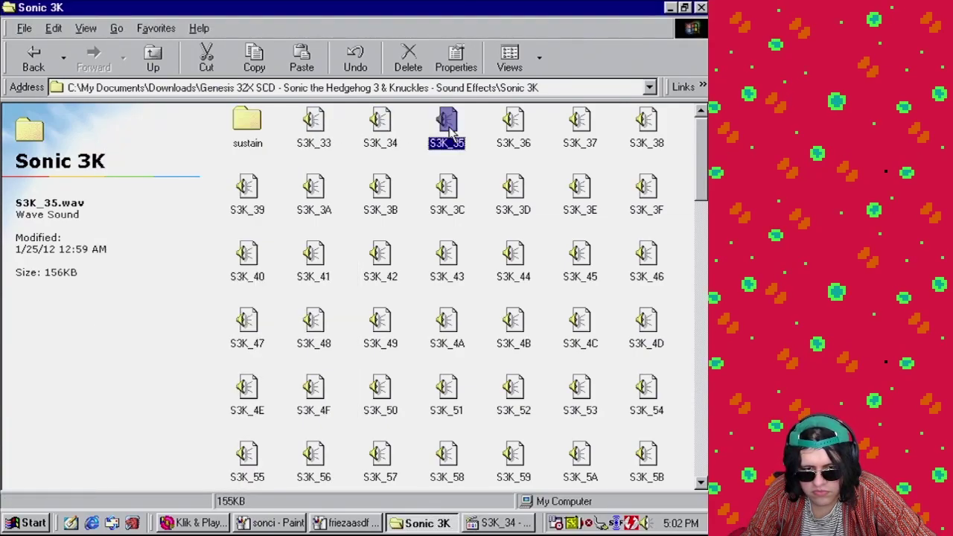
double_click(513, 122)
double_click(579, 122)
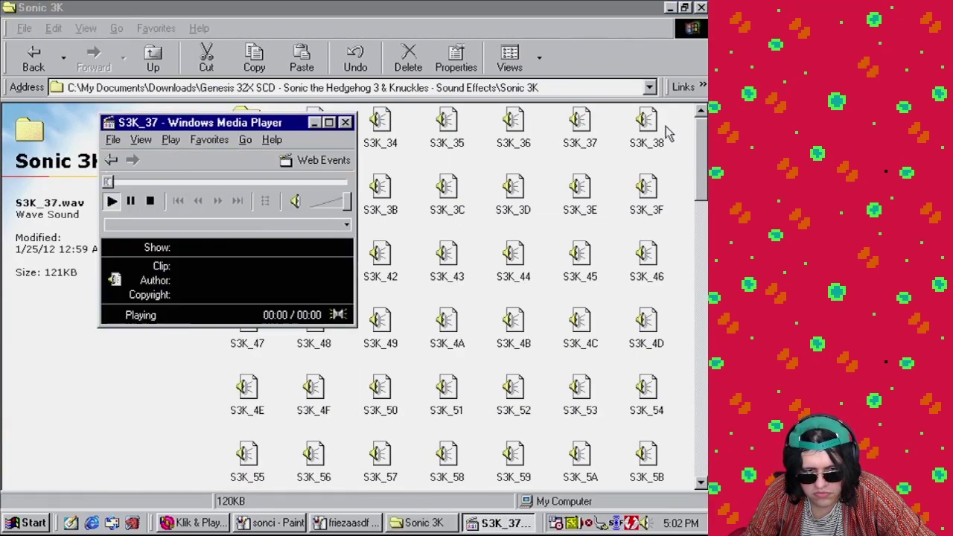
double_click(646, 123)
drag(298, 122, 123, 119)
double_click(250, 186)
double_click(316, 199)
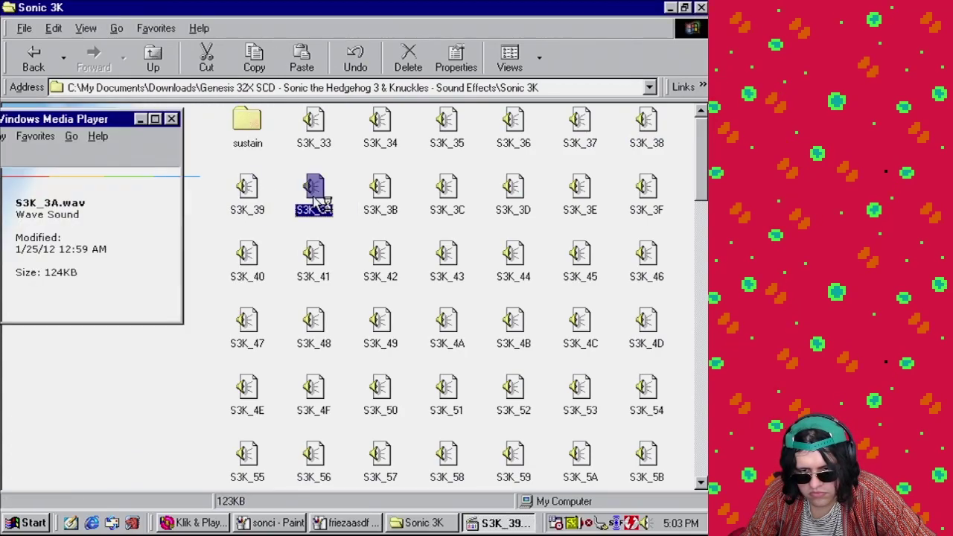
click(171, 121)
- Copy S3K_3A.wav into the Downloads folder and rename the copy as bwow
click(322, 189)
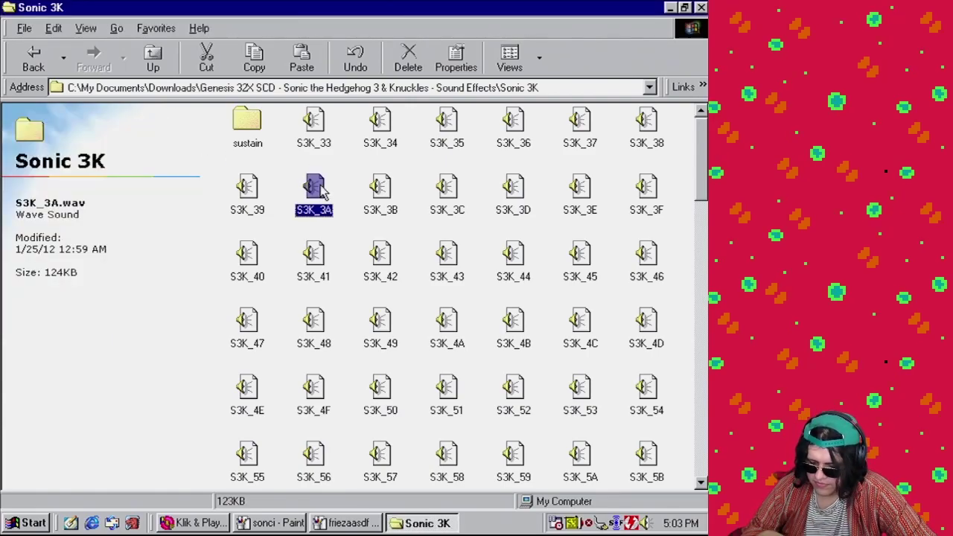
click(153, 57)
click(153, 56)
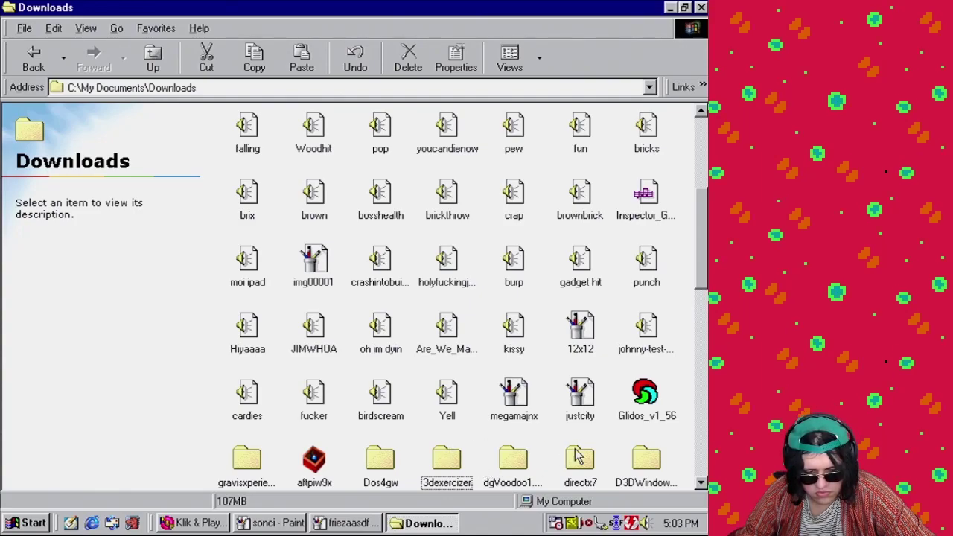
key(End)
right_click(254, 469)
click(302, 433)
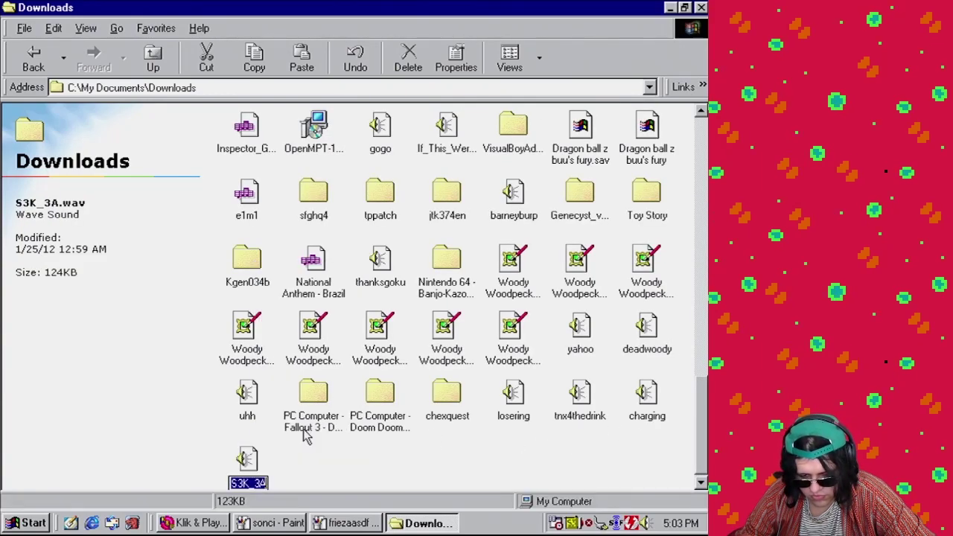
text(bwow)
key(Return)
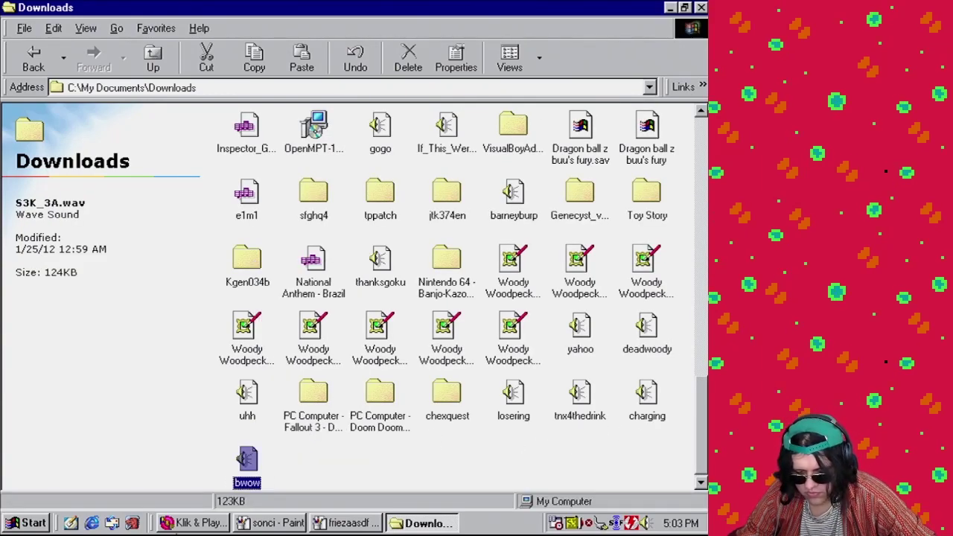
- Increase the volume of bwow twice in Sound Recorder, play it back, save the file and close it
right_click(255, 469)
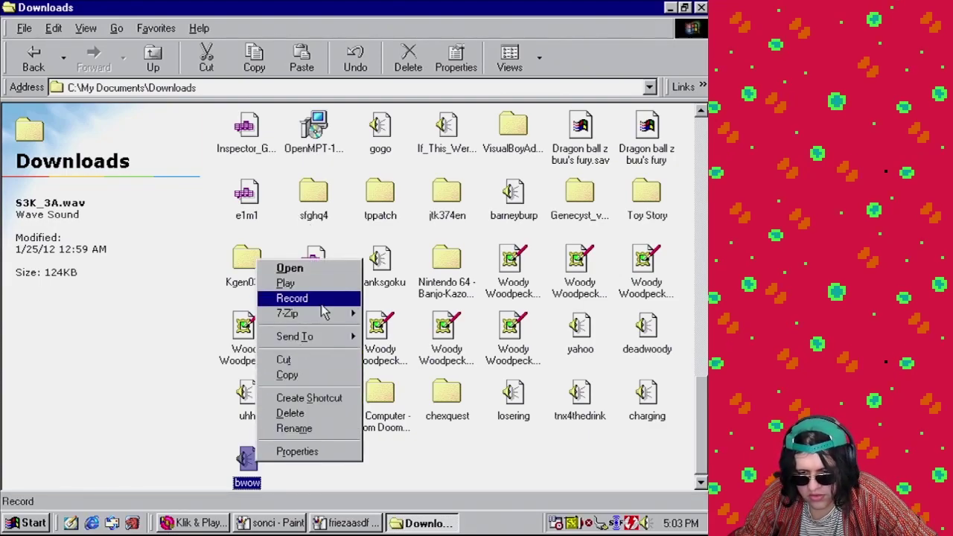
click(276, 297)
click(119, 135)
click(144, 151)
click(117, 135)
click(145, 151)
click(163, 223)
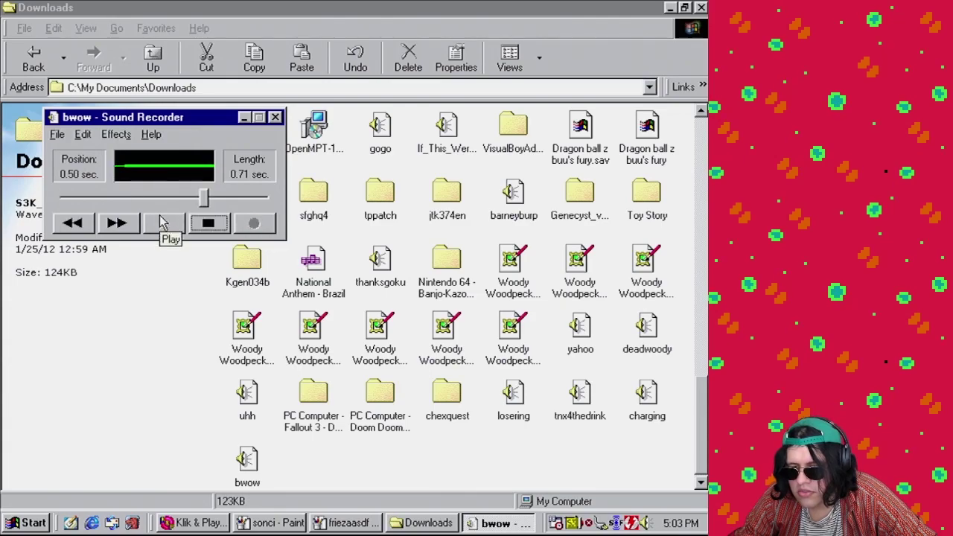
click(57, 135)
click(76, 182)
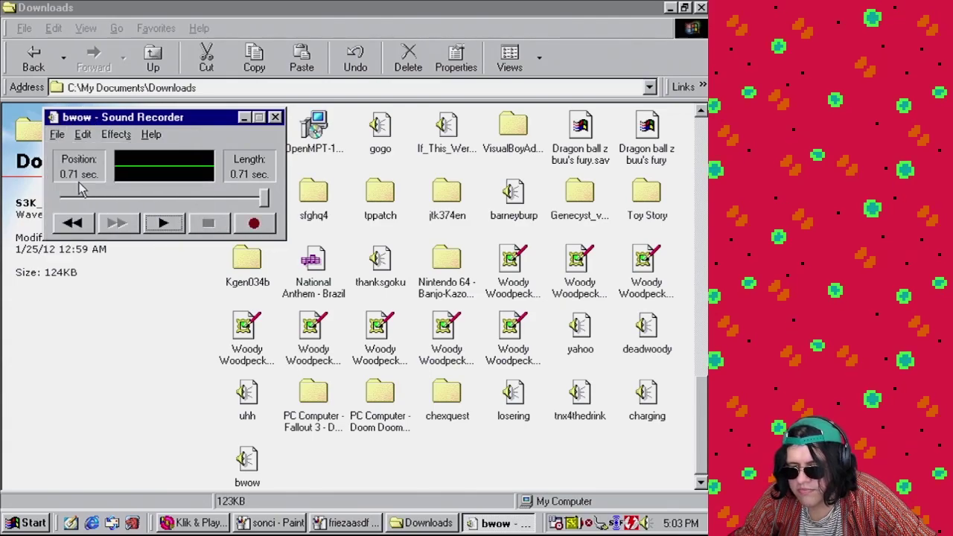
click(274, 117)
- Return to the game's Event Editor and change event 173's sound action to play the wave file bwow.wav
click(213, 522)
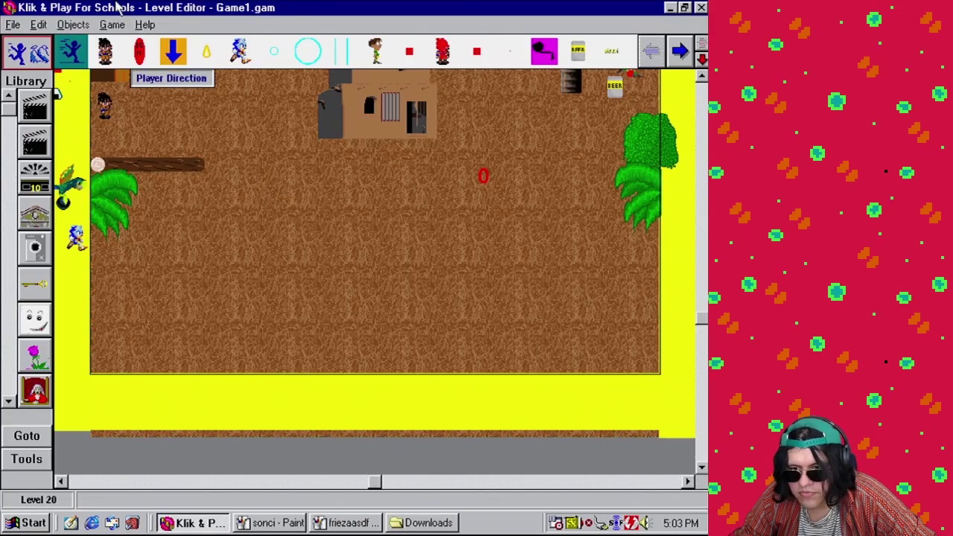
click(113, 25)
click(142, 88)
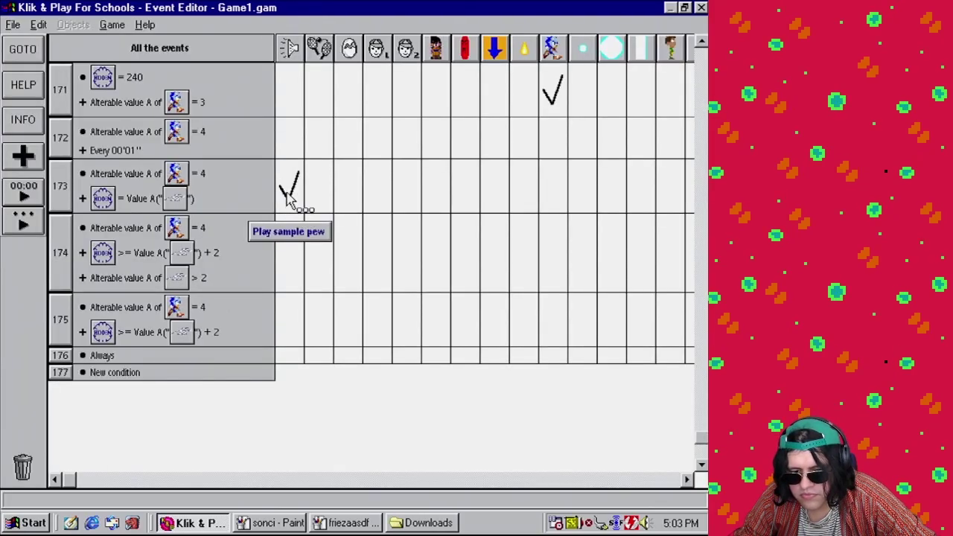
double_click(290, 192)
click(239, 213)
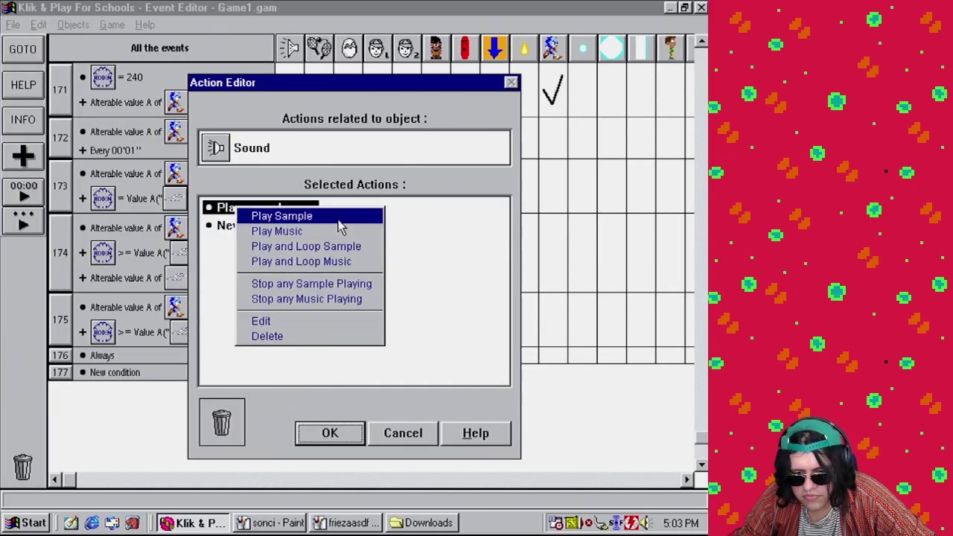
click(353, 216)
click(471, 199)
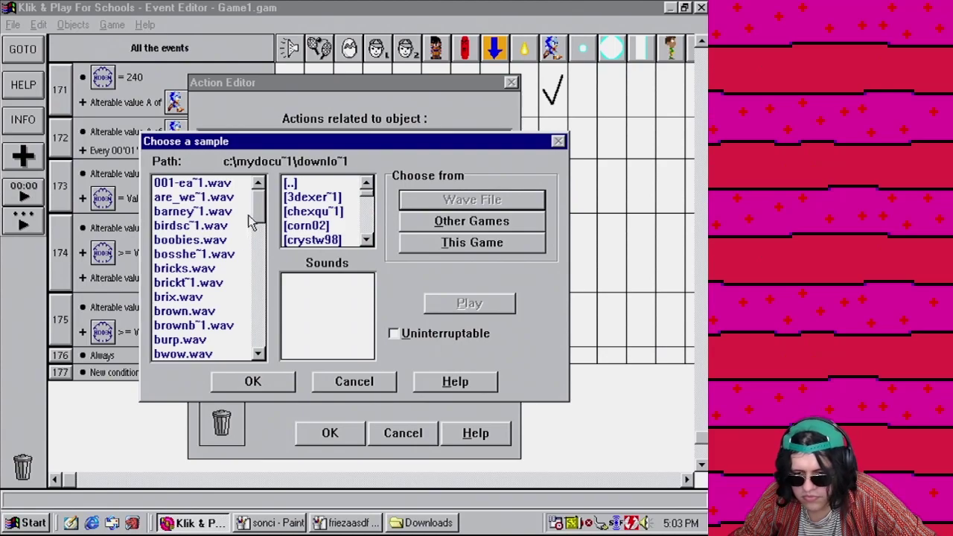
click(198, 355)
click(252, 381)
click(315, 435)
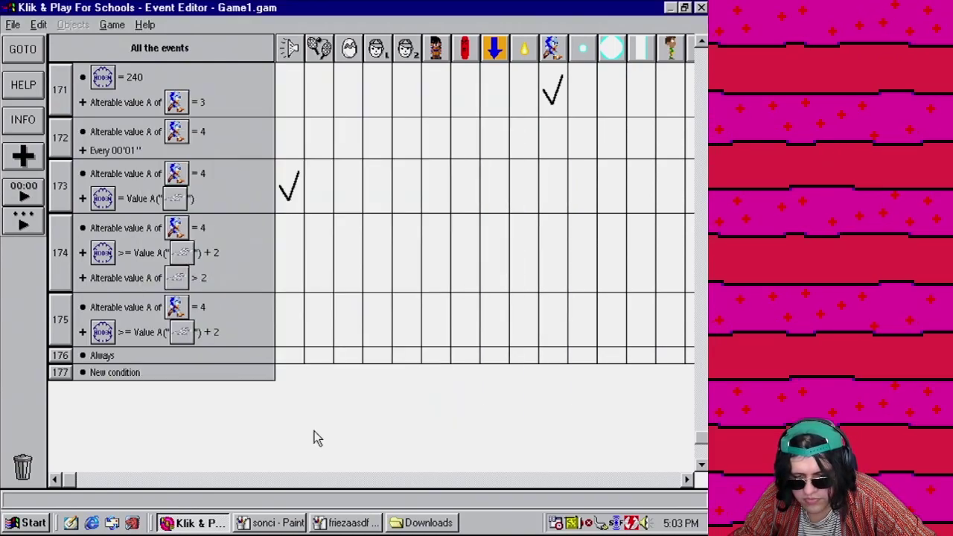
- Playtest the level from the Level Editor, walking Sonic into the cutscene to hear the bwow sample
click(114, 25)
click(141, 57)
click(117, 25)
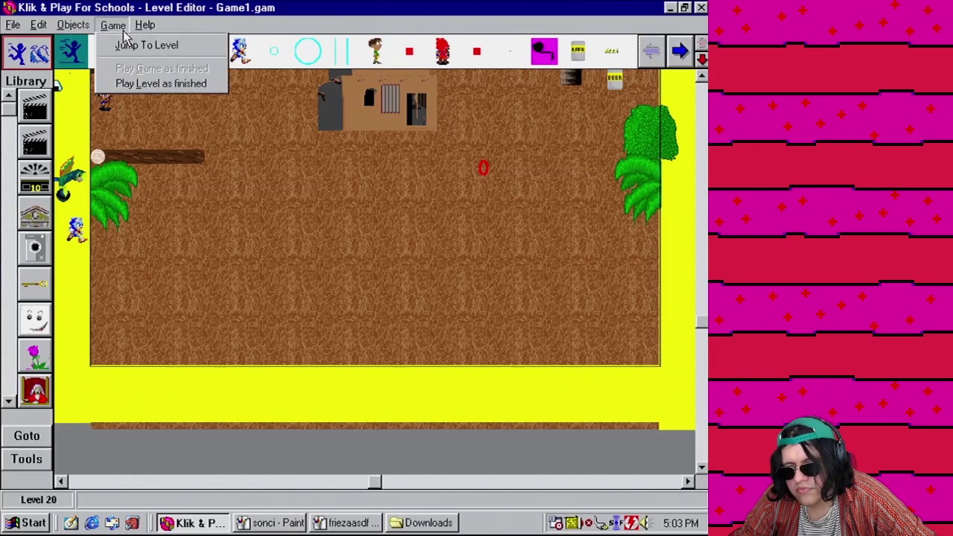
click(168, 149)
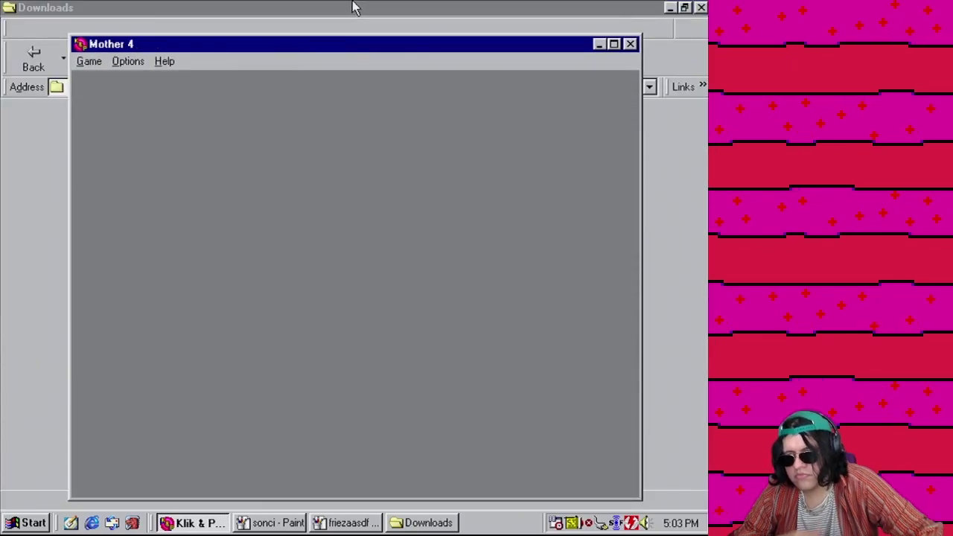
key(Right)
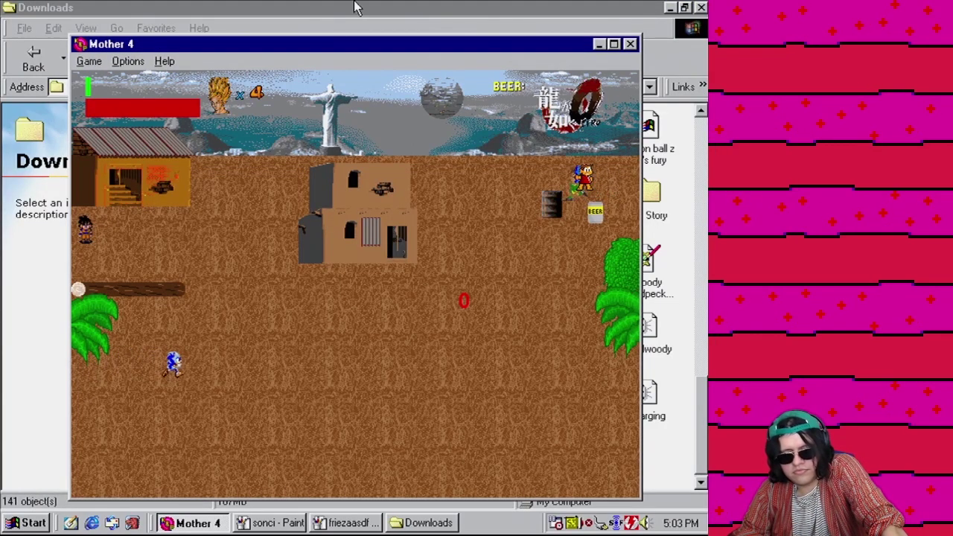